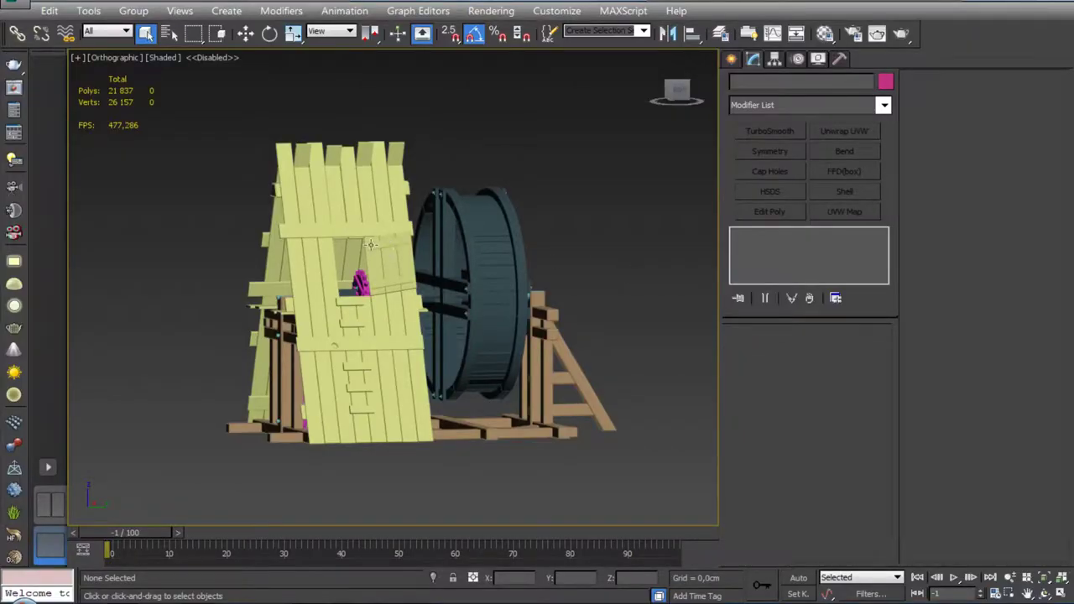
Add an Unwrap UVW modifier to the roof and open its UV layout in the UV editor
{"action": "mouse_move", "coordinate": [597, 266]}
{"action": "middle_mouse_down", "text": "alt"}
{"action": "mouse_move", "coordinate": [381, 252]}
{"action": "mouse_move", "coordinate": [344, 218]}
{"action": "middle_mouse_up", "text": "alt"}
{"action": "left_click", "coordinate": [429, 235]}
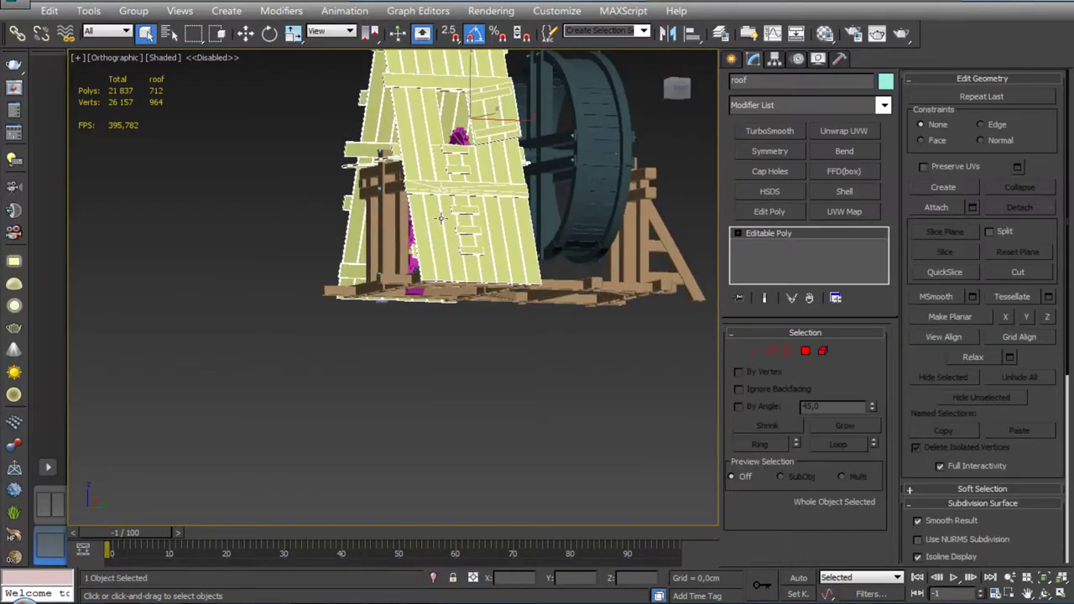
{"action": "mouse_move", "coordinate": [430, 235]}
{"action": "middle_mouse_down", "text": "alt"}
{"action": "mouse_move", "coordinate": [365, 403]}
{"action": "mouse_move", "coordinate": [374, 423]}
{"action": "mouse_move", "coordinate": [395, 391]}
{"action": "middle_mouse_up", "text": "alt"}
{"action": "scroll", "coordinate": [375, 422], "scroll_direction": "down", "scroll_amount": 3}
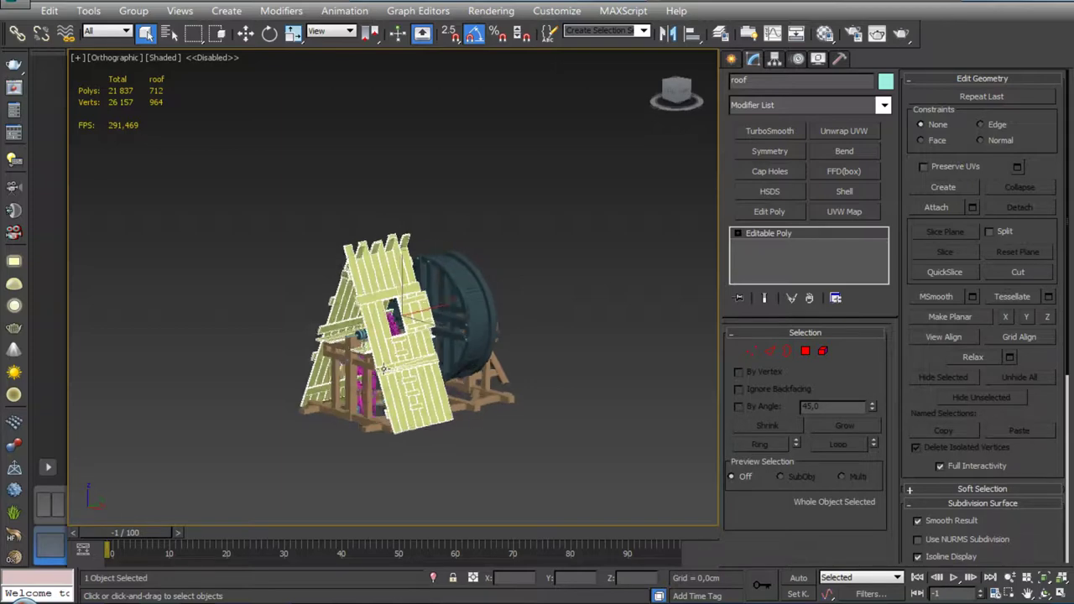
{"action": "scroll", "coordinate": [395, 391], "scroll_direction": "up", "scroll_amount": 3}
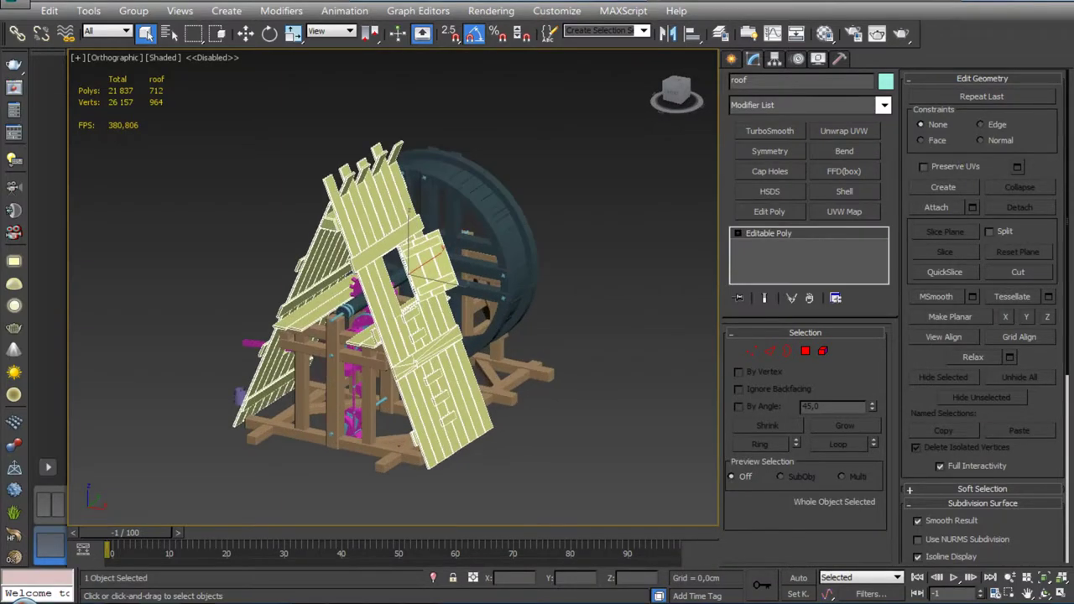
{"action": "left_click", "coordinate": [834, 130]}
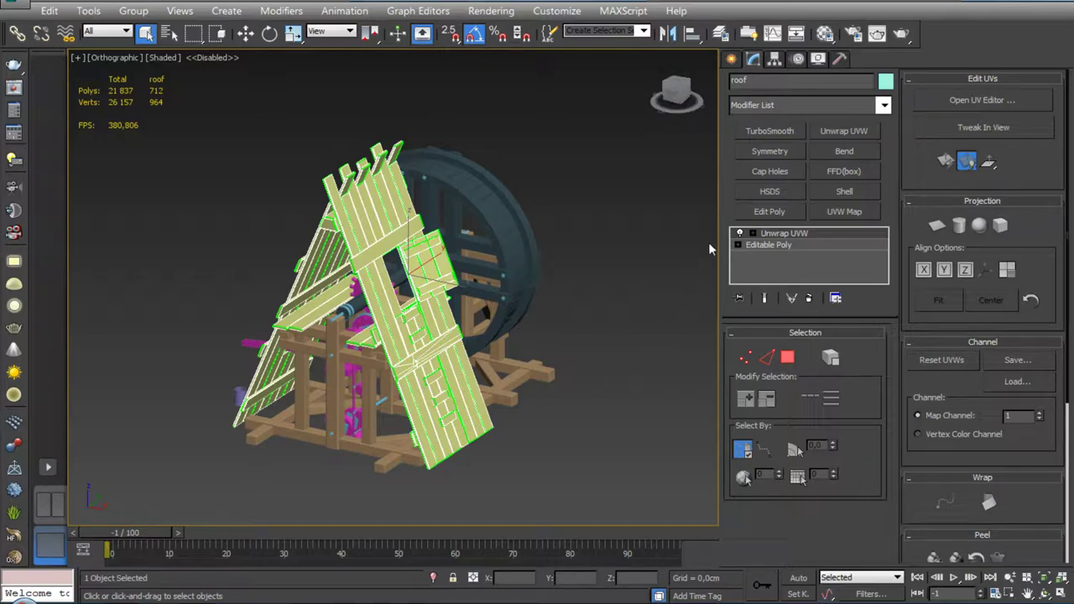
{"action": "left_click", "coordinate": [990, 99]}
Hide the checker, close the UV editor, delete the roof's Unwrap UVW, and select the wheel
{"action": "left_click", "coordinate": [326, 92]}
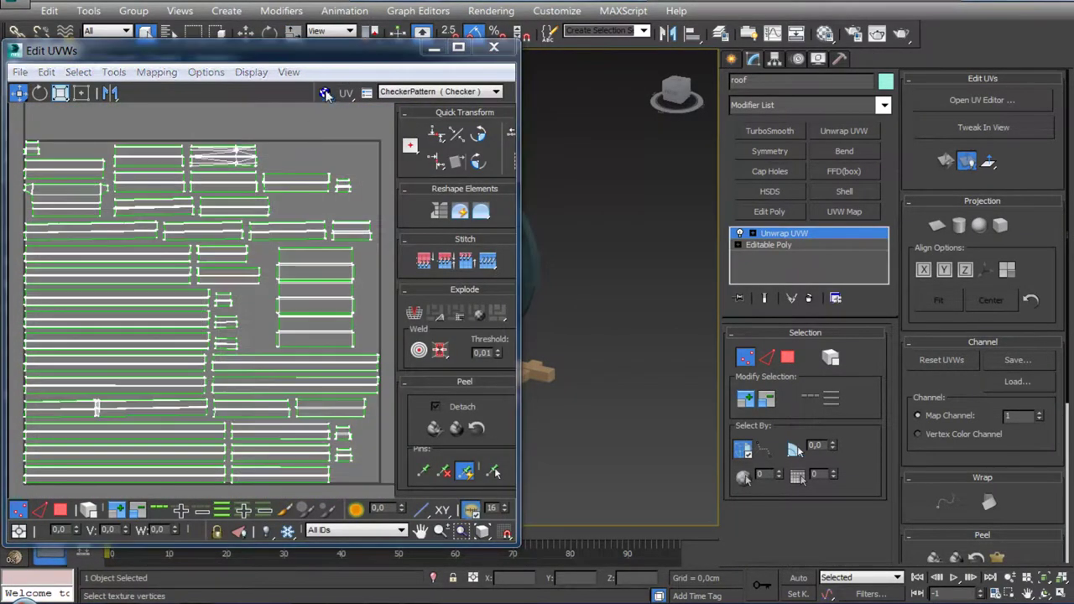
{"action": "scroll", "coordinate": [313, 304], "scroll_direction": "down", "scroll_amount": 3}
{"action": "scroll", "coordinate": [312, 303], "scroll_direction": "up", "scroll_amount": 2}
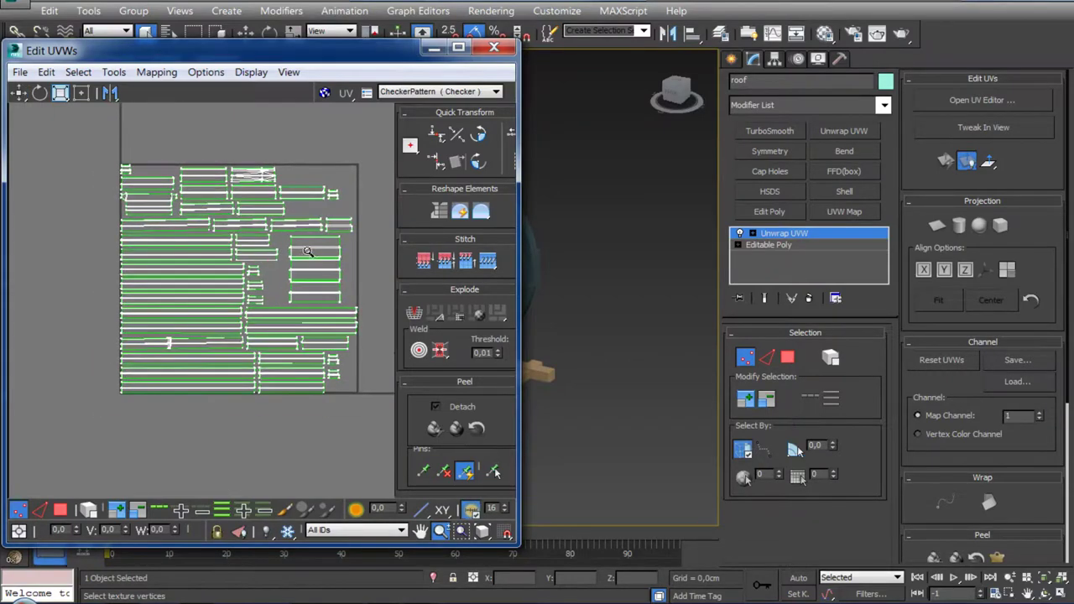
{"action": "left_click", "coordinate": [495, 47]}
{"action": "left_click", "coordinate": [809, 298]}
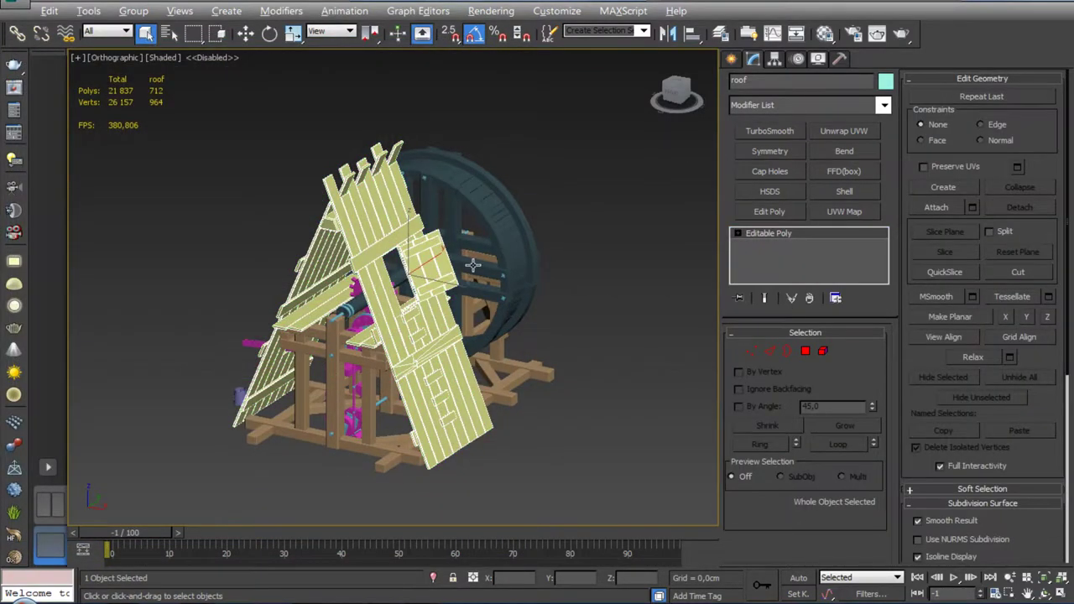
{"action": "mouse_move", "coordinate": [510, 261]}
{"action": "middle_mouse_down", "text": "alt"}
{"action": "mouse_move", "coordinate": [454, 269]}
{"action": "mouse_move", "coordinate": [492, 235]}
{"action": "mouse_move", "coordinate": [386, 241]}
{"action": "middle_mouse_up", "text": "alt"}
{"action": "left_click", "coordinate": [492, 235]}
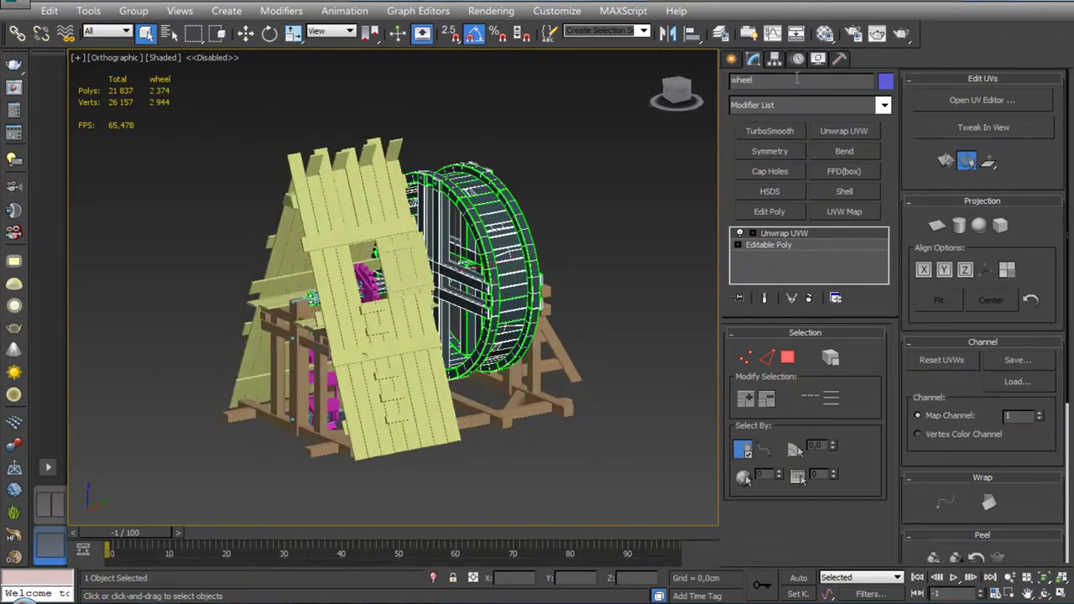
Delete the wheel's Unwrap UVW modifier and bring up the Material Editor
{"action": "left_click", "coordinate": [809, 298]}
{"action": "left_click", "coordinate": [825, 34]}
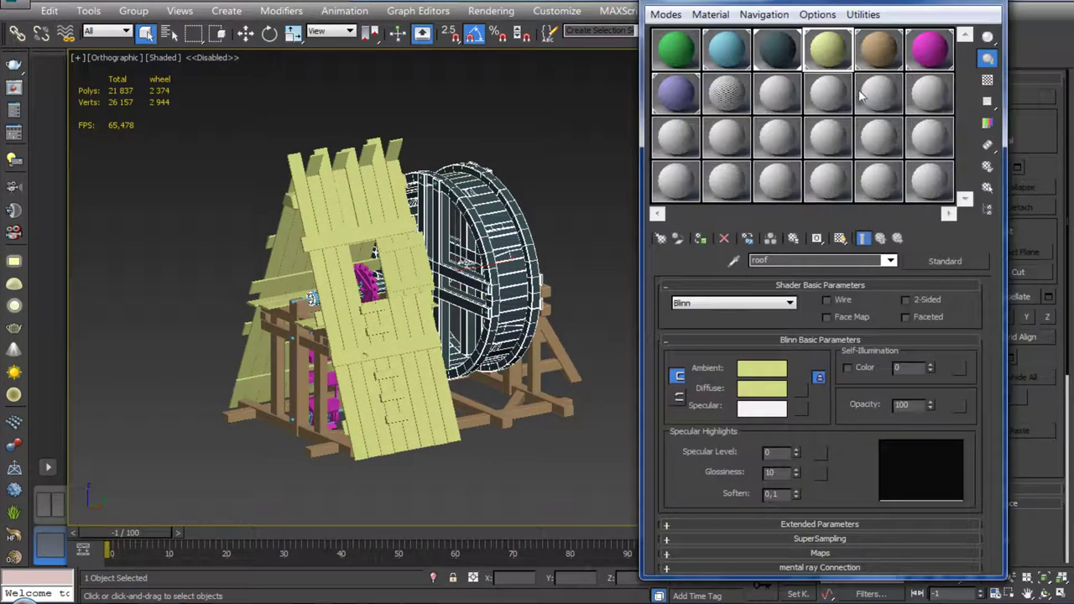
{"action": "mouse_move", "coordinate": [771, 7]}
{"action": "left_mouse_down"}
{"action": "mouse_move", "coordinate": [844, 99]}
{"action": "mouse_move", "coordinate": [843, 28]}
{"action": "left_mouse_up"}
Review the ground, metal, wheel, roof and mechanism material sample slots
{"action": "left_click", "coordinate": [701, 82]}
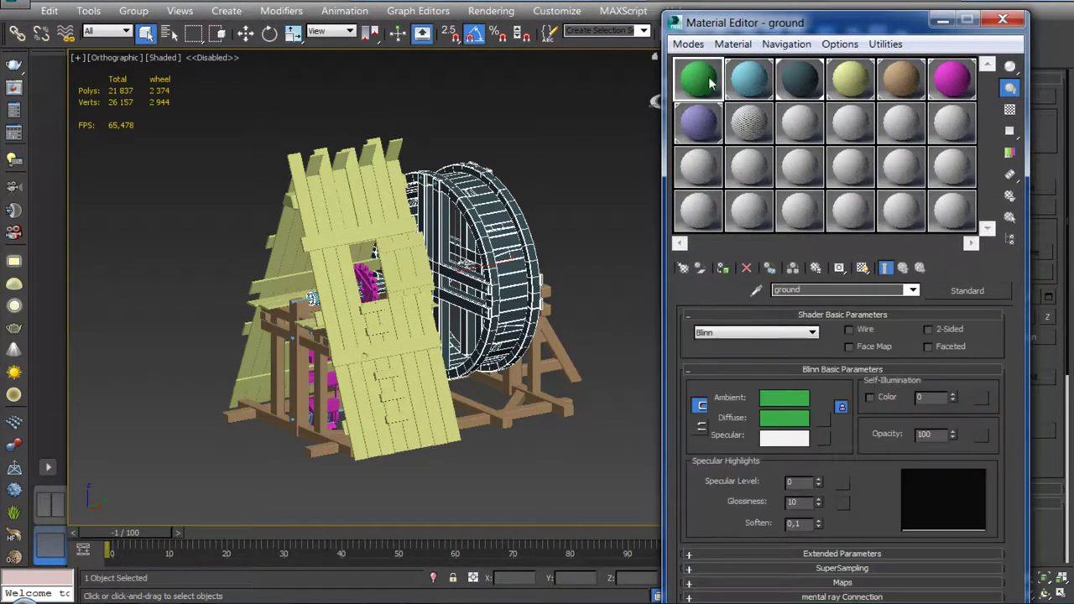
{"action": "left_click", "coordinate": [749, 81]}
{"action": "left_click", "coordinate": [794, 80]}
{"action": "left_click", "coordinate": [851, 80]}
{"action": "left_click", "coordinate": [901, 81]}
{"action": "left_click", "coordinate": [940, 80]}
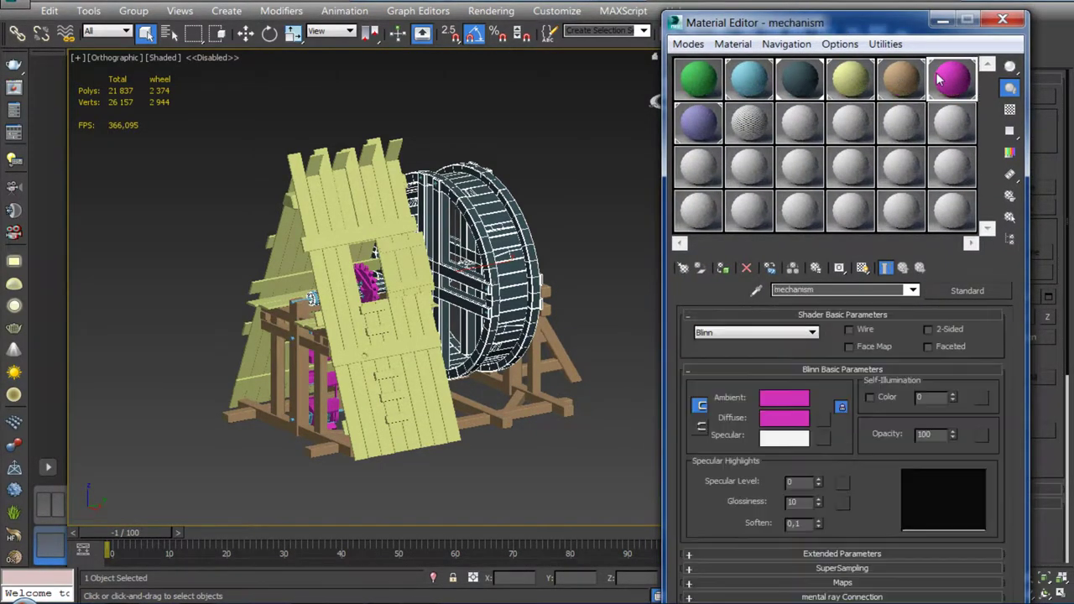
{"action": "left_click", "coordinate": [742, 86]}
Select the roof, review the beams and mechanism materials, then close the Material Editor
{"action": "left_click", "coordinate": [401, 314]}
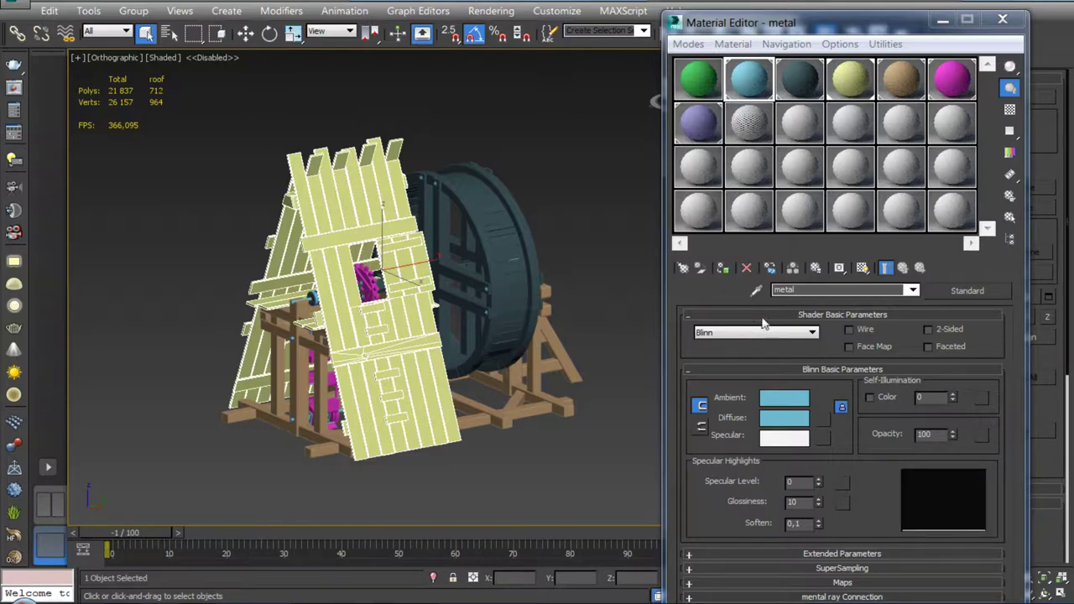
{"action": "left_click", "coordinate": [779, 290]}
{"action": "left_click_drag", "start_coordinate": [858, 30], "coordinate": [806, 61]}
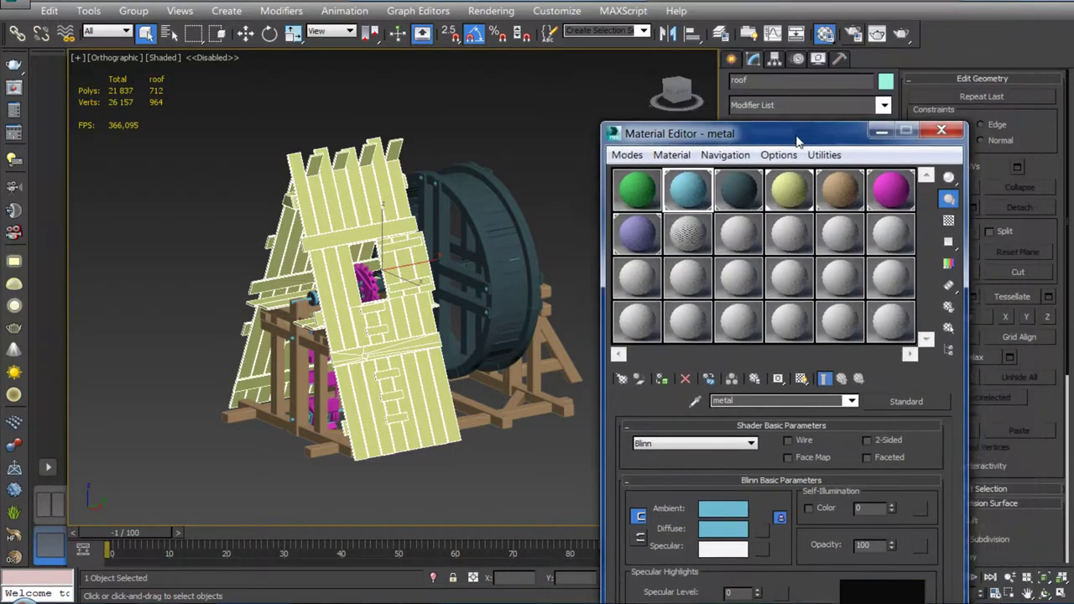
{"action": "left_click", "coordinate": [845, 118]}
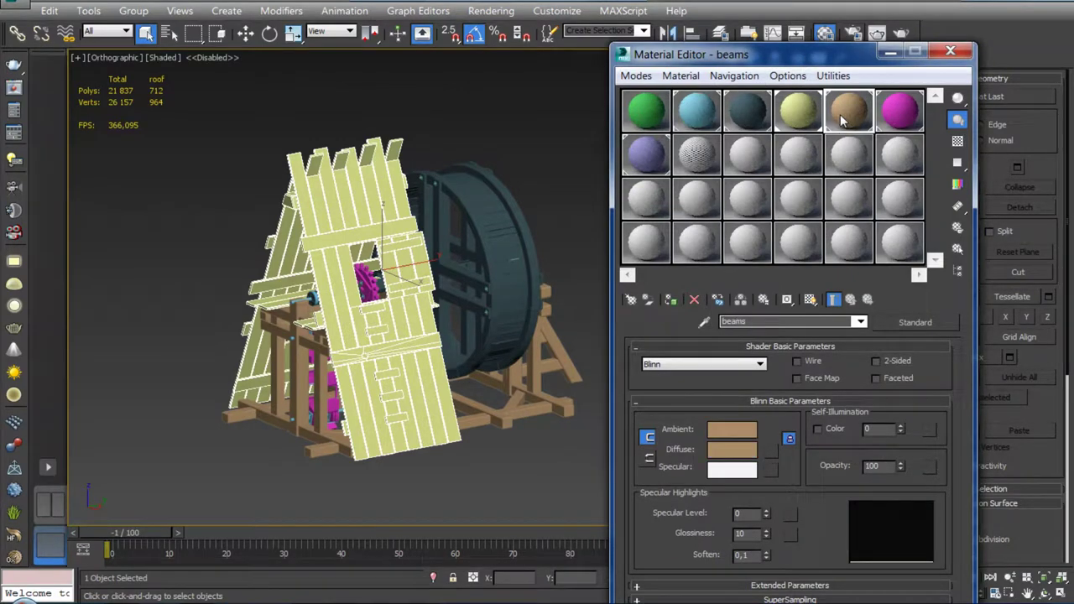
{"action": "left_click", "coordinate": [896, 122]}
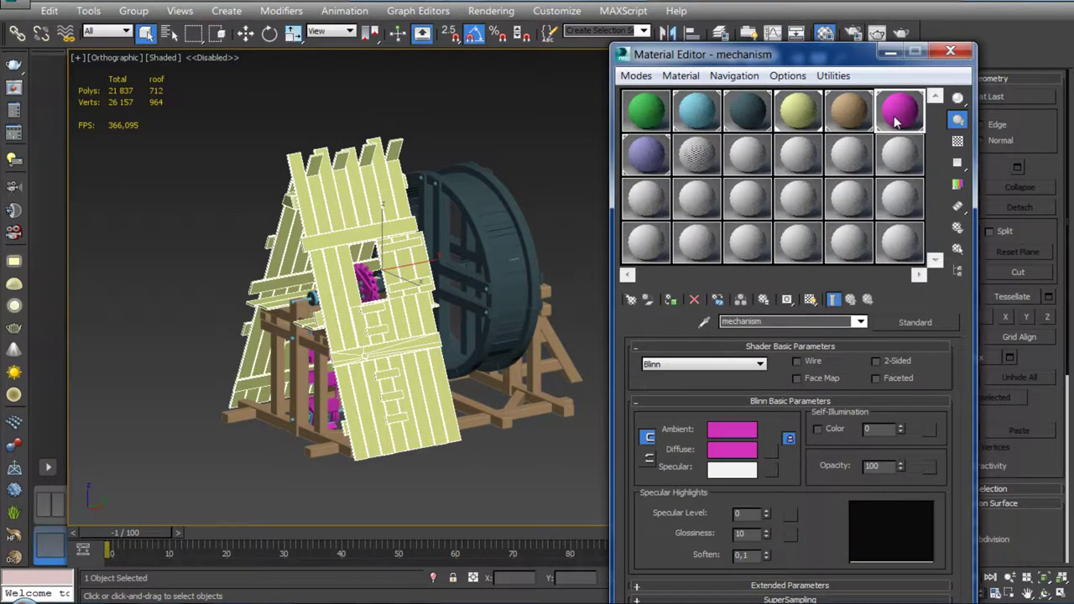
{"action": "left_click", "coordinate": [951, 51]}
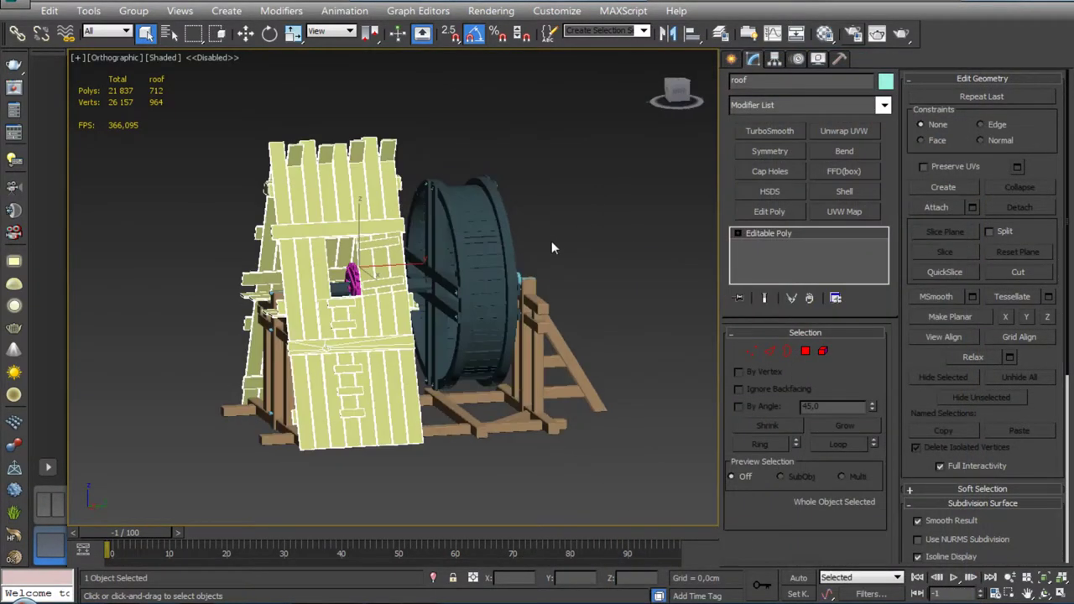
Switch to Front view and box-select all five machine parts
{"action": "key", "text": "f"}
{"action": "key", "text": "z"}
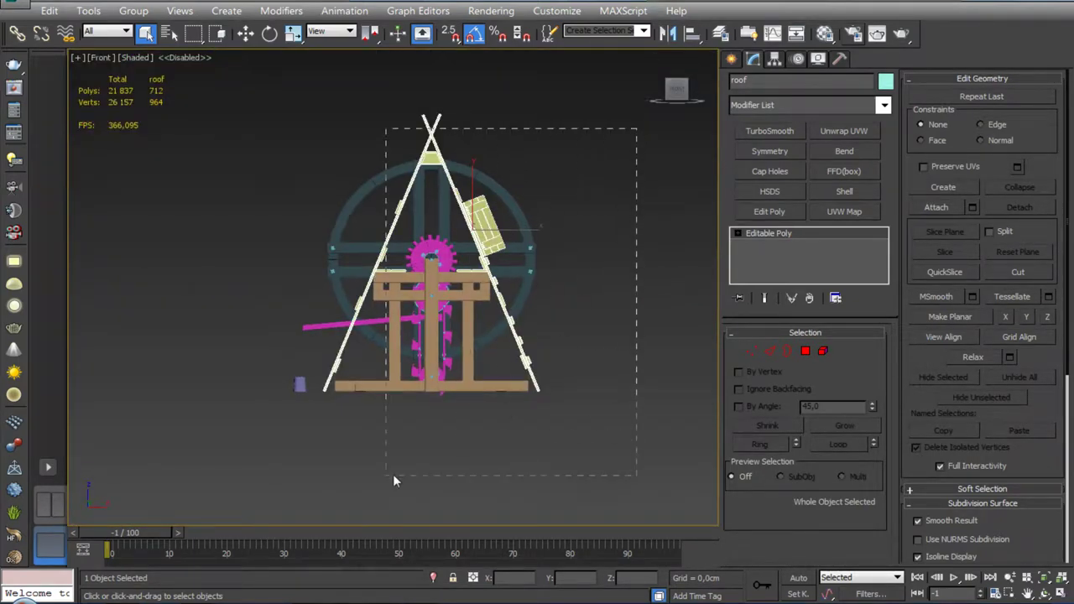
{"action": "left_click_drag", "start_coordinate": [630, 175], "coordinate": [315, 470]}
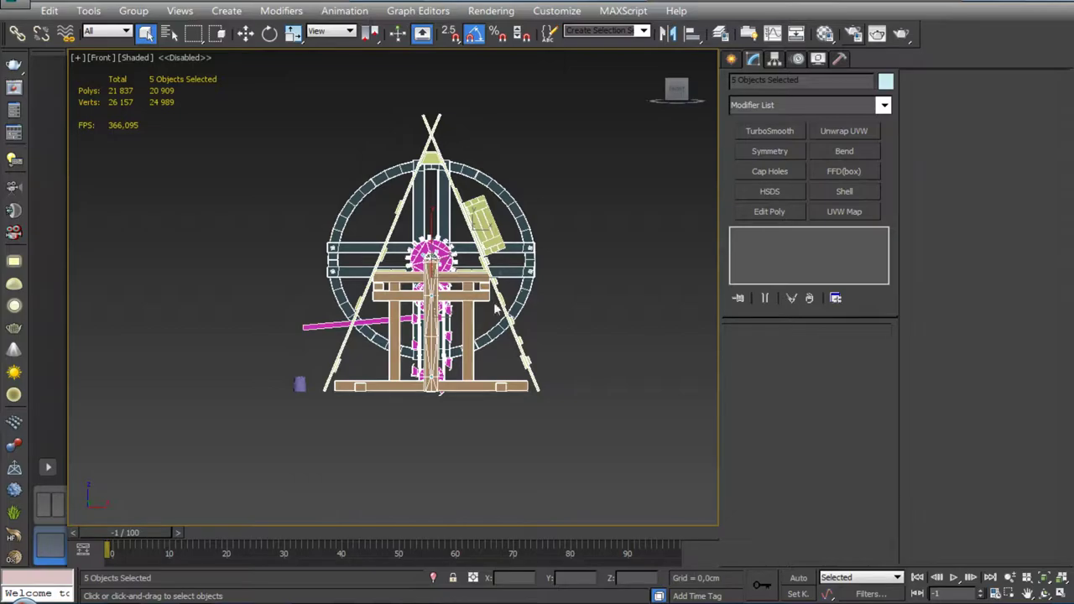
{"action": "middle_click_drag", "start_coordinate": [515, 353], "coordinate": [546, 322], "text": "alt"}
{"action": "mouse_move", "coordinate": [490, 403]}
{"action": "middle_mouse_down", "text": "alt"}
{"action": "mouse_move", "coordinate": [430, 440]}
{"action": "mouse_move", "coordinate": [453, 395]}
{"action": "mouse_move", "coordinate": [443, 358]}
{"action": "middle_mouse_up", "text": "alt"}
Orbit to check the selection, reselect the five parts, and bring up the application file menu
{"action": "scroll", "coordinate": [430, 440], "scroll_direction": "up", "scroll_amount": 5}
{"action": "scroll", "coordinate": [443, 358], "scroll_direction": "down", "scroll_amount": 3}
{"action": "scroll", "coordinate": [443, 359], "scroll_direction": "up", "scroll_amount": 8}
{"action": "scroll", "coordinate": [359, 319], "scroll_direction": "down", "scroll_amount": 4}
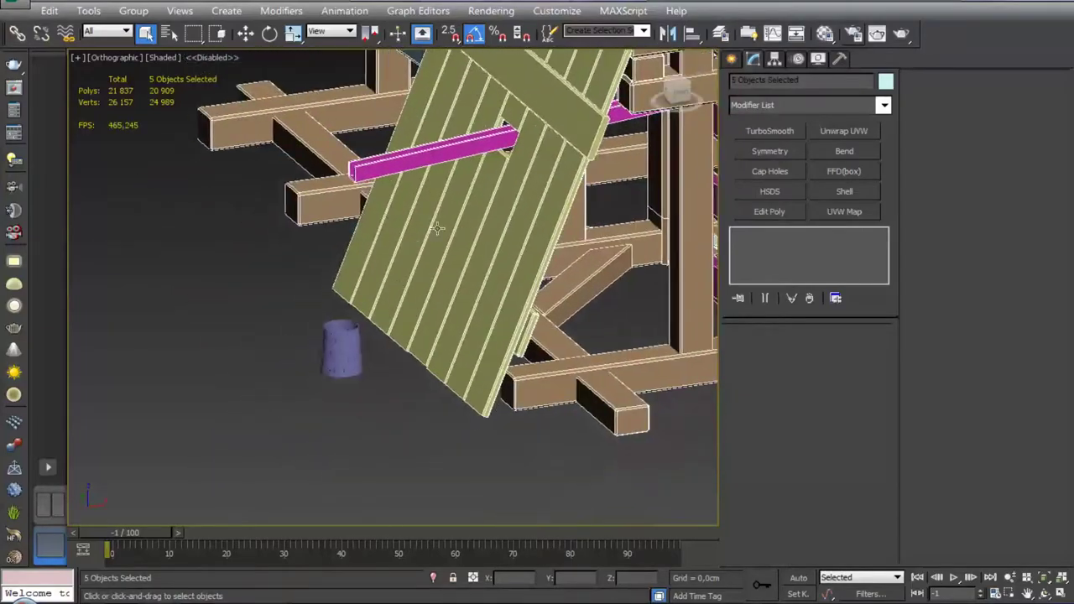
{"action": "scroll", "coordinate": [359, 319], "scroll_direction": "up", "scroll_amount": 6}
{"action": "left_click", "coordinate": [322, 364]}
{"action": "scroll", "coordinate": [322, 364], "scroll_direction": "down", "scroll_amount": 6}
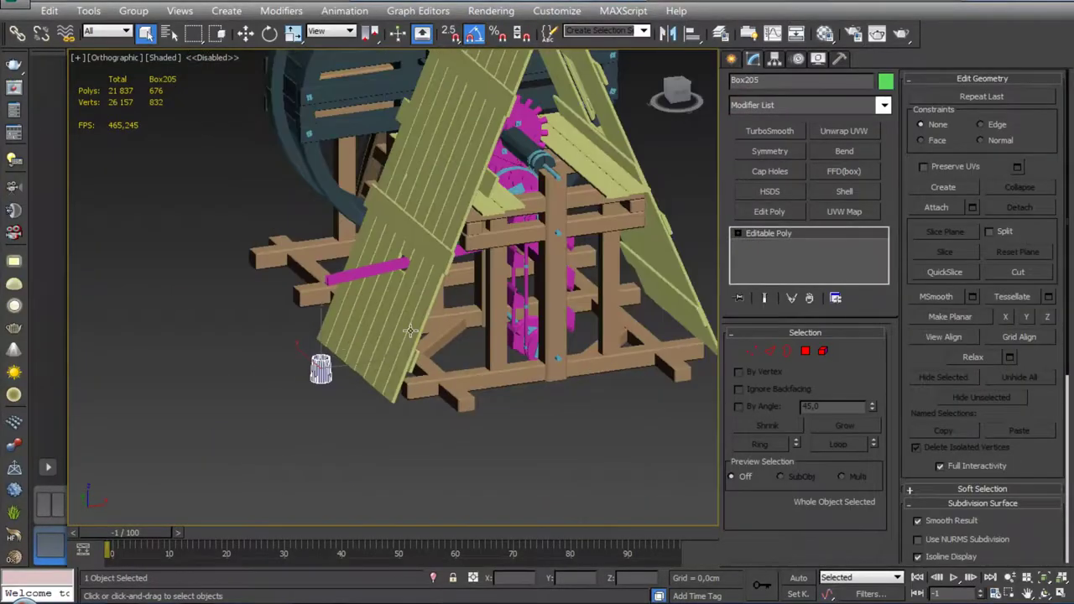
{"action": "left_click", "coordinate": [411, 327]}
{"action": "scroll", "coordinate": [386, 311], "scroll_direction": "down", "scroll_amount": 3}
{"action": "mouse_move", "coordinate": [411, 328]}
{"action": "middle_mouse_down", "text": "alt"}
{"action": "mouse_move", "coordinate": [386, 311]}
{"action": "mouse_move", "coordinate": [365, 336]}
{"action": "mouse_move", "coordinate": [380, 415]}
{"action": "mouse_move", "coordinate": [403, 411]}
{"action": "mouse_move", "coordinate": [334, 391]}
{"action": "middle_mouse_up", "text": "alt"}
{"action": "scroll", "coordinate": [264, 408], "scroll_direction": "up", "scroll_amount": 4}
{"action": "scroll", "coordinate": [359, 412], "scroll_direction": "down", "scroll_amount": 4}
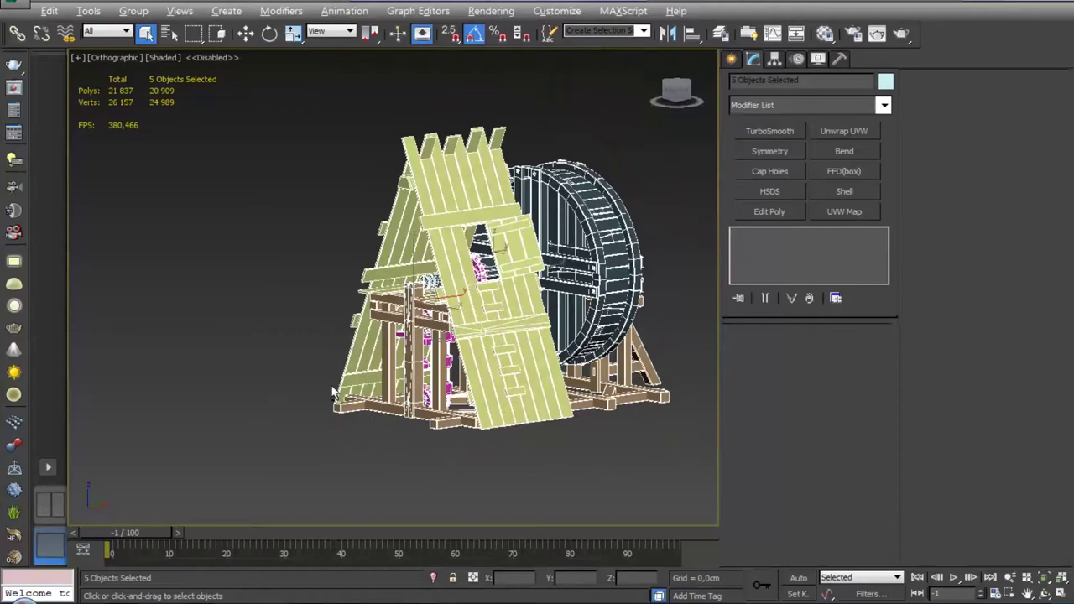
{"action": "left_click", "coordinate": [13, 4]}
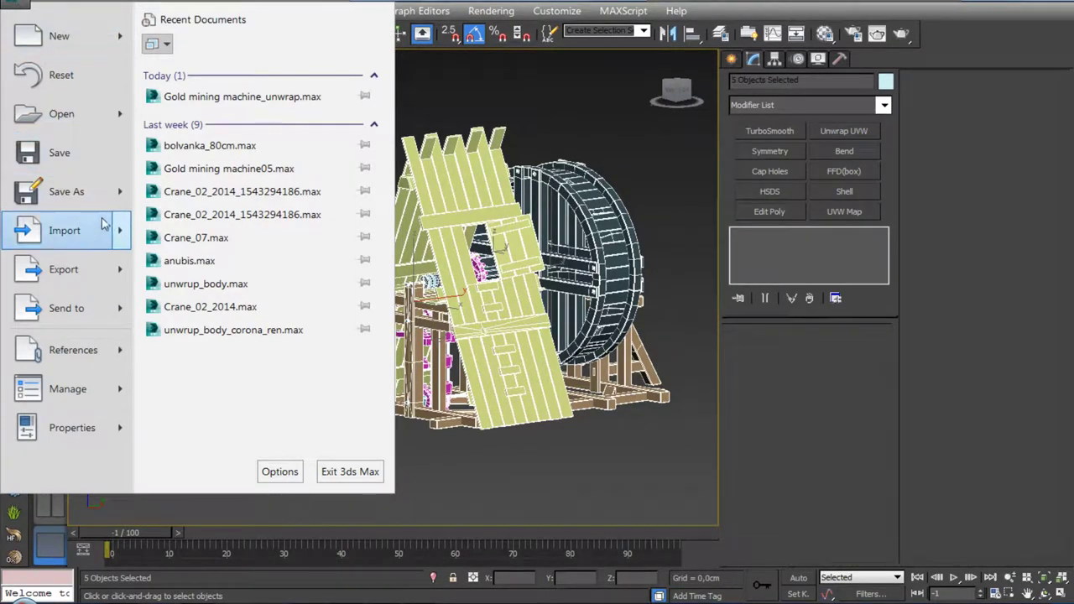
{"action": "mouse_move", "coordinate": [64, 269]}
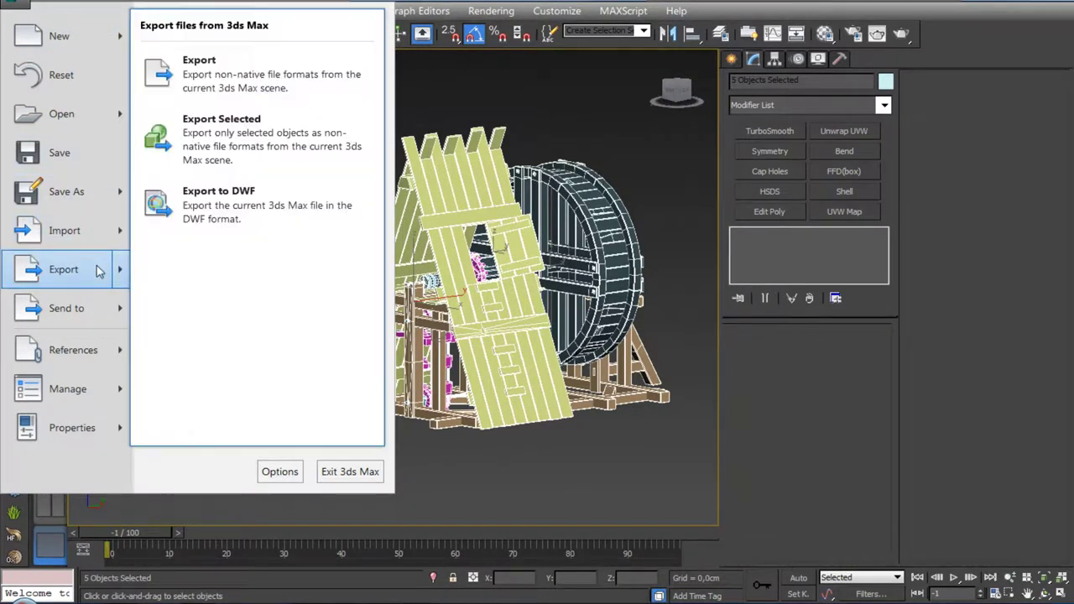
Export the selection as gw::OBJ-Exporter (*.OBJ) over Gold mining machine.obj
{"action": "left_click", "coordinate": [239, 126]}
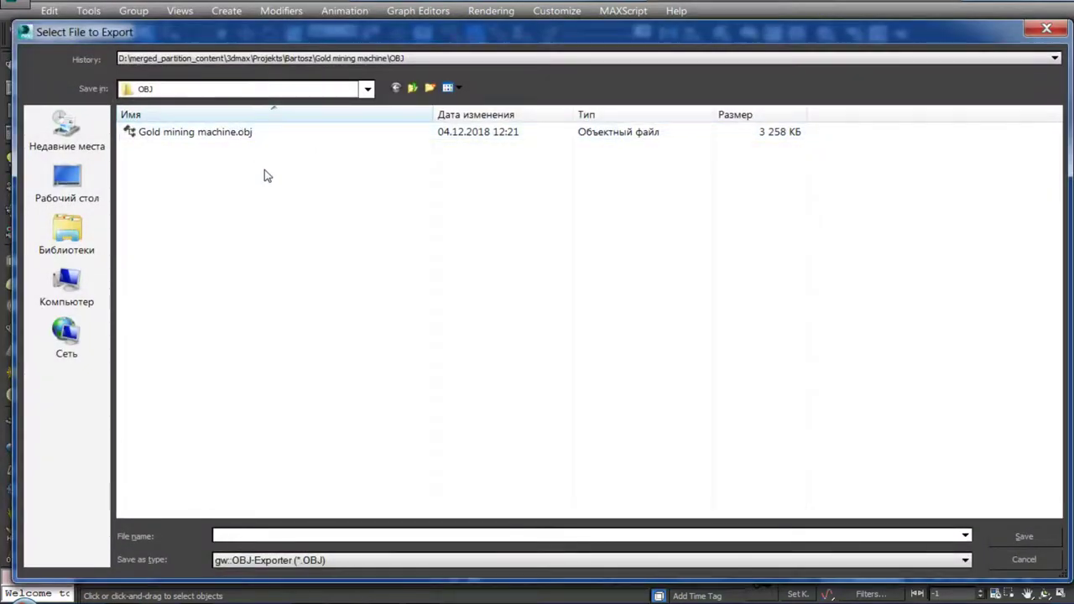
{"action": "left_click", "coordinate": [335, 560]}
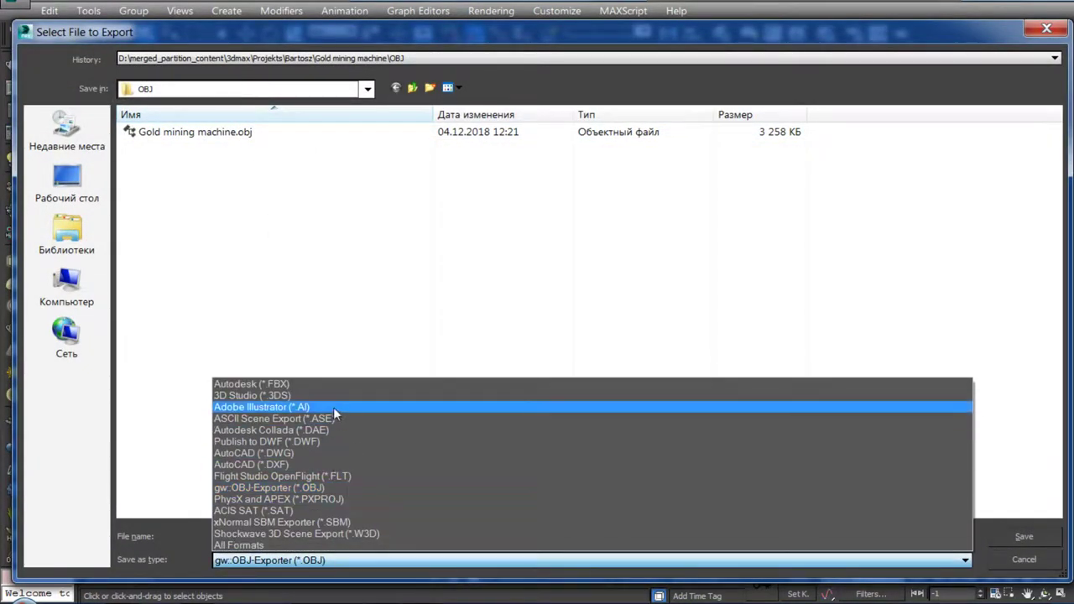
{"action": "left_click", "coordinate": [343, 487]}
{"action": "left_click", "coordinate": [182, 135]}
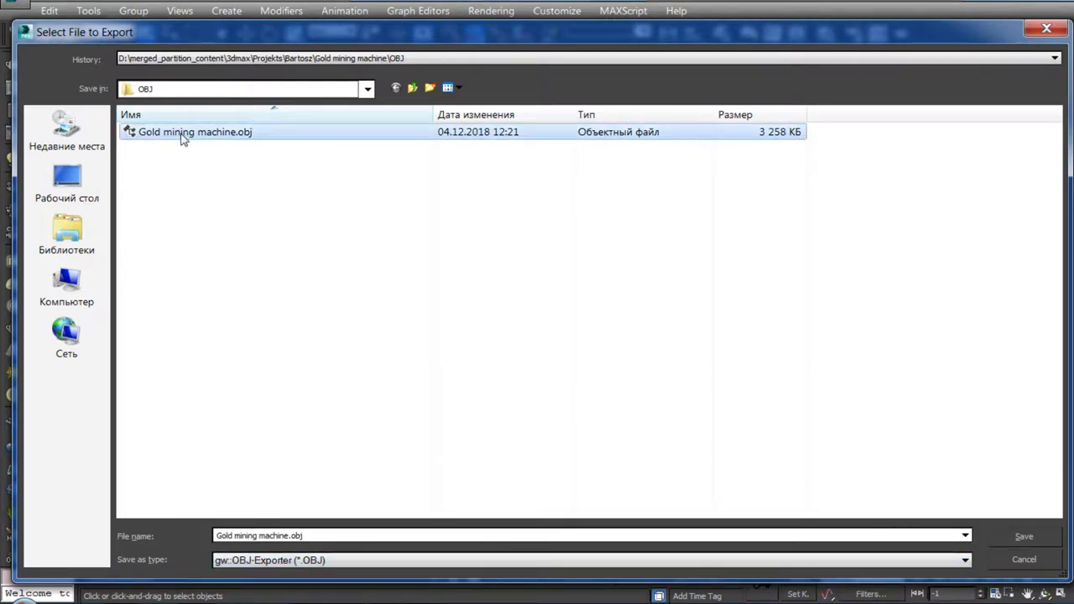
{"action": "left_click", "coordinate": [1029, 540]}
Replace the existing OBJ, export with Preset <NONE>, close the report, and deselect everything
{"action": "left_click", "coordinate": [611, 368]}
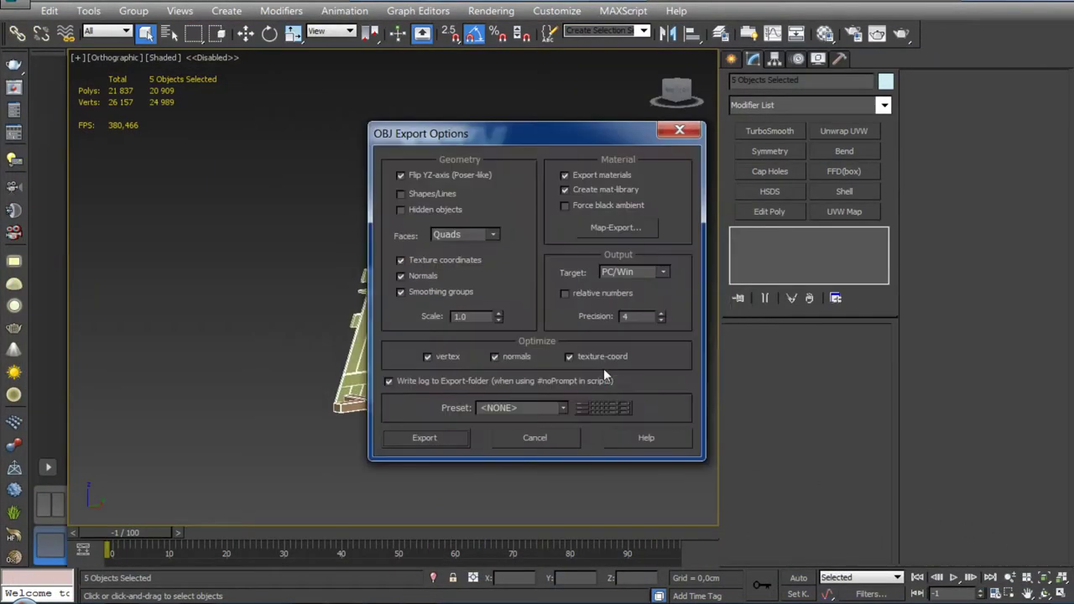
{"action": "left_click_drag", "start_coordinate": [565, 141], "coordinate": [474, 100]}
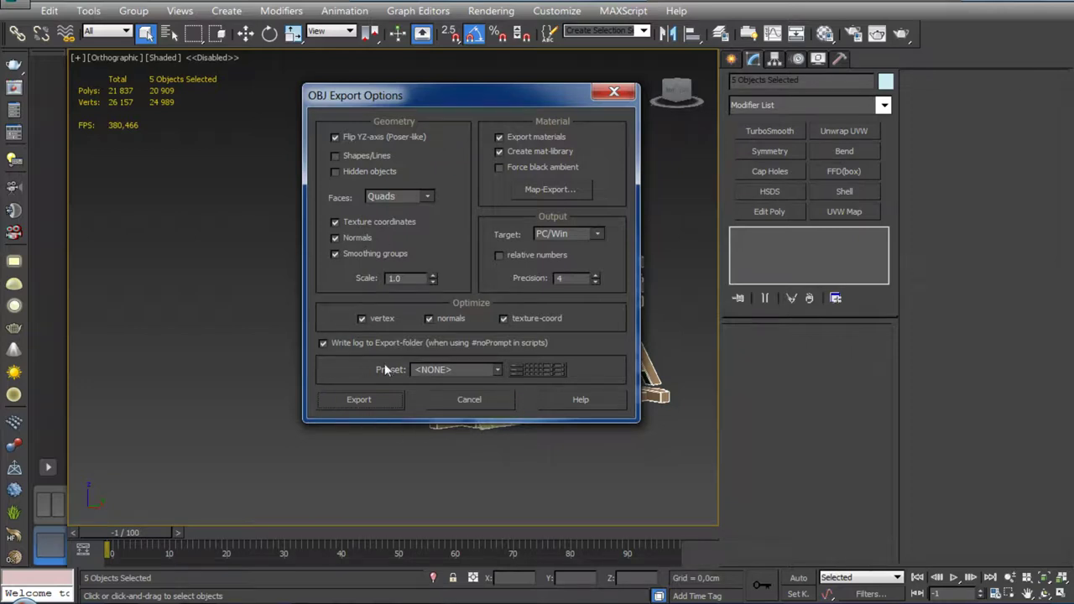
{"action": "left_click", "coordinate": [499, 370]}
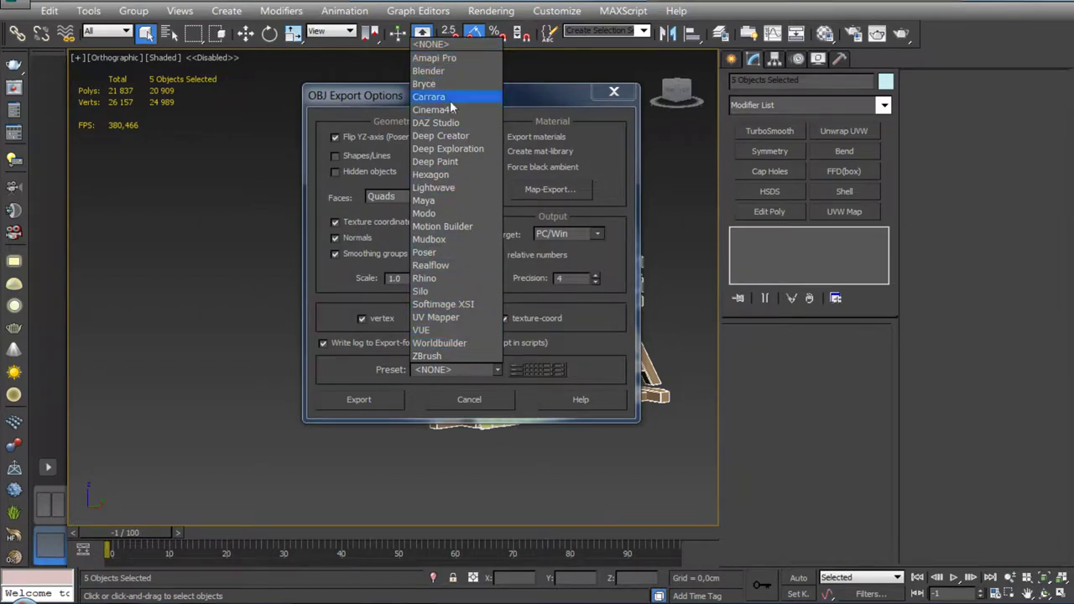
{"action": "left_click", "coordinate": [453, 46]}
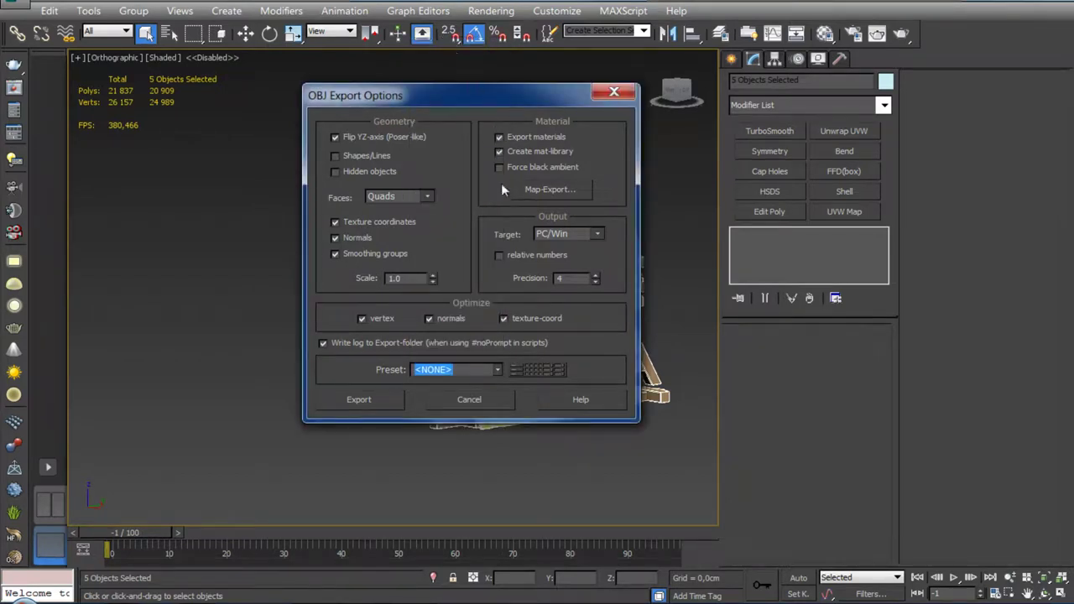
{"action": "left_click", "coordinate": [398, 405]}
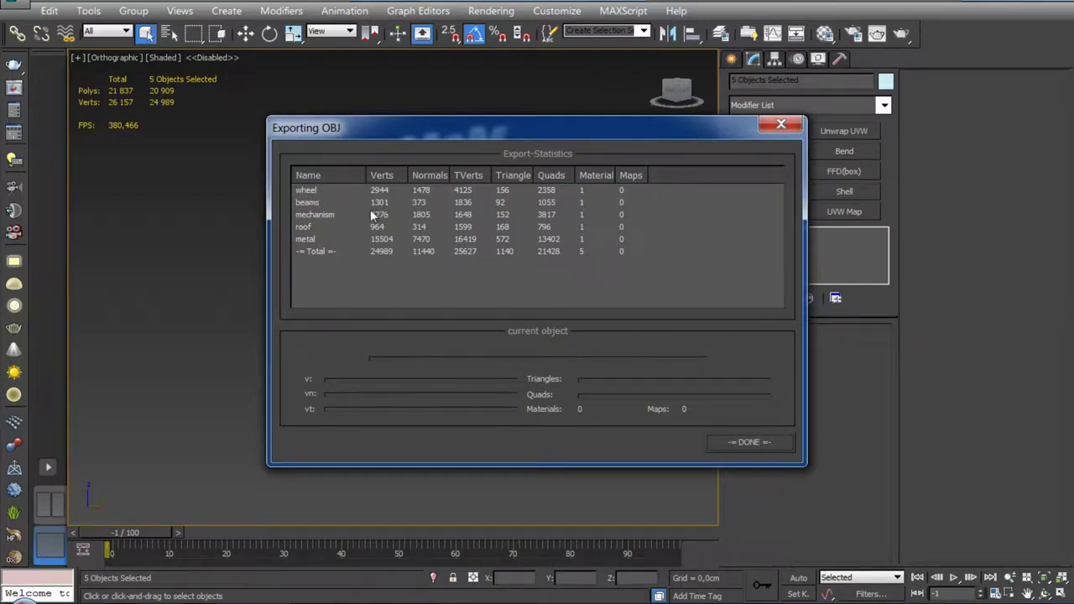
{"action": "left_click", "coordinate": [748, 443]}
{"action": "middle_click_drag", "start_coordinate": [643, 448], "coordinate": [592, 431]}
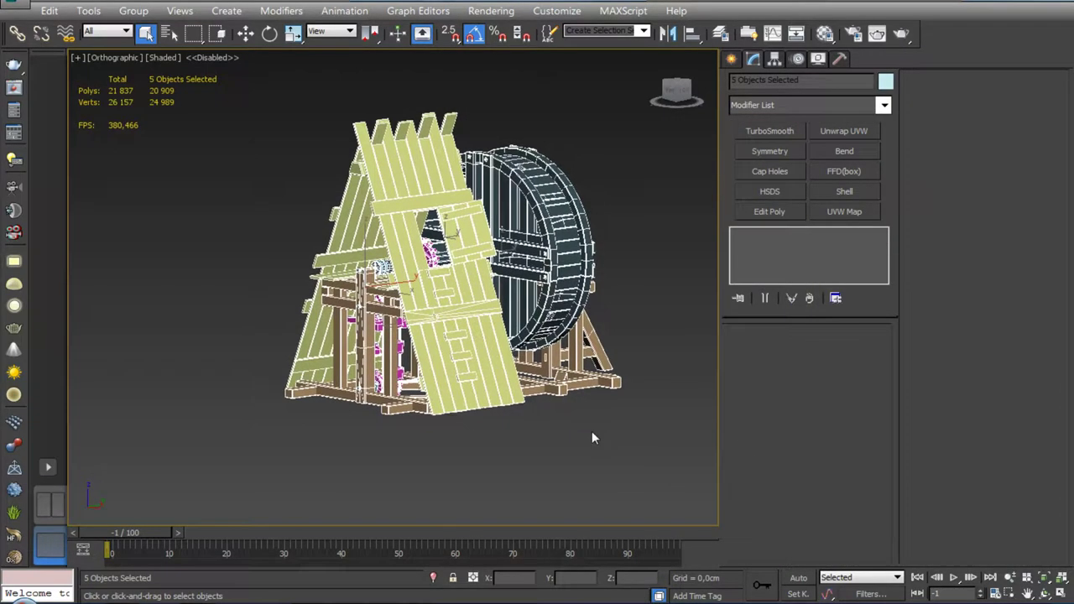
{"action": "left_click", "coordinate": [592, 437]}
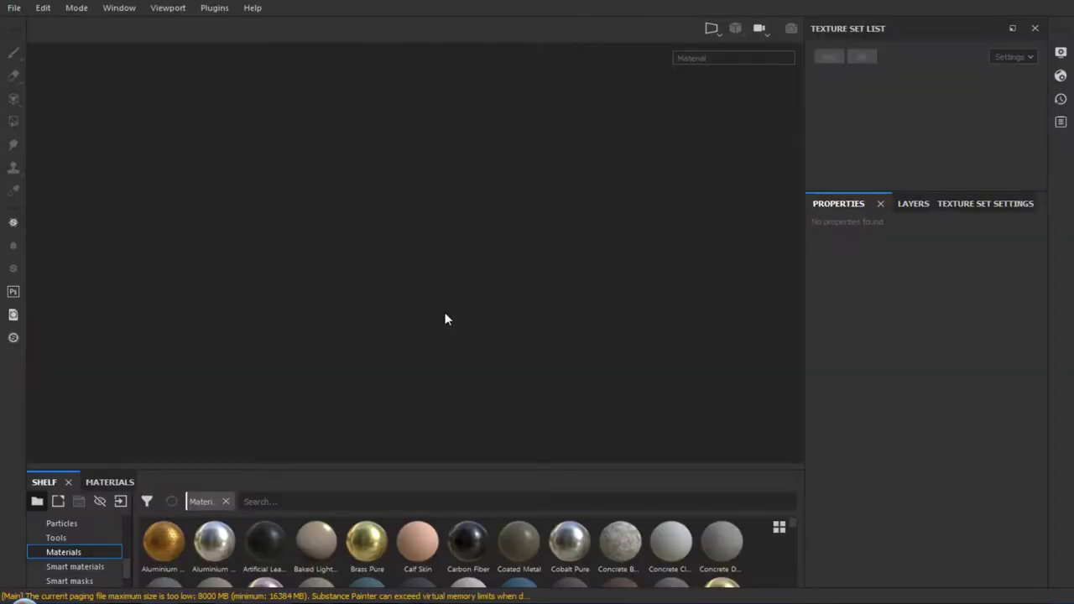
Start a new project using the PBR - Metallic Roughness (allegorithmic) template
{"action": "left_click", "coordinate": [14, 10]}
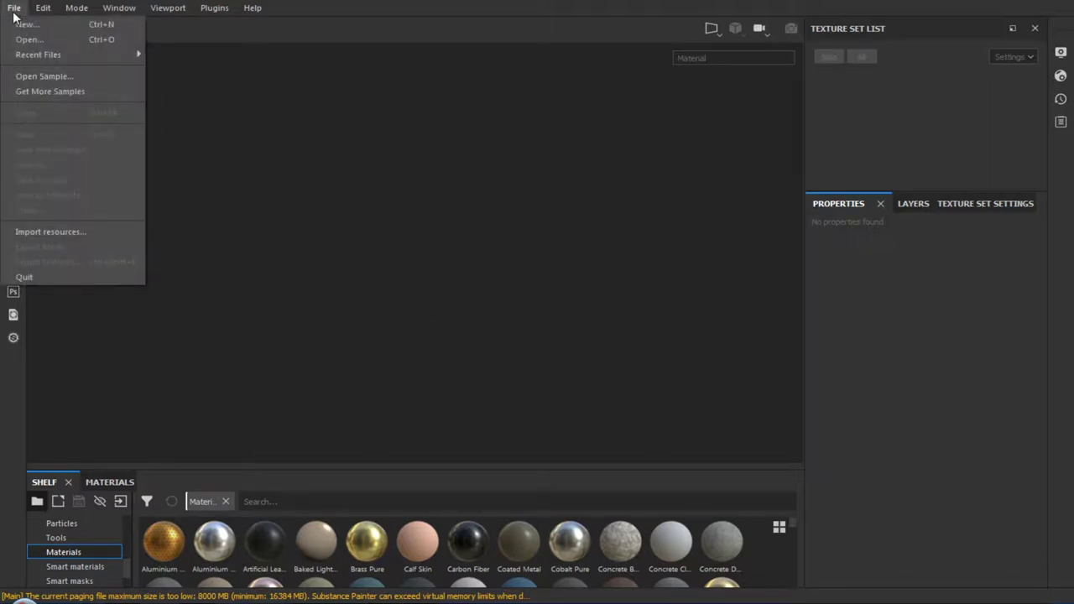
{"action": "left_click", "coordinate": [33, 23]}
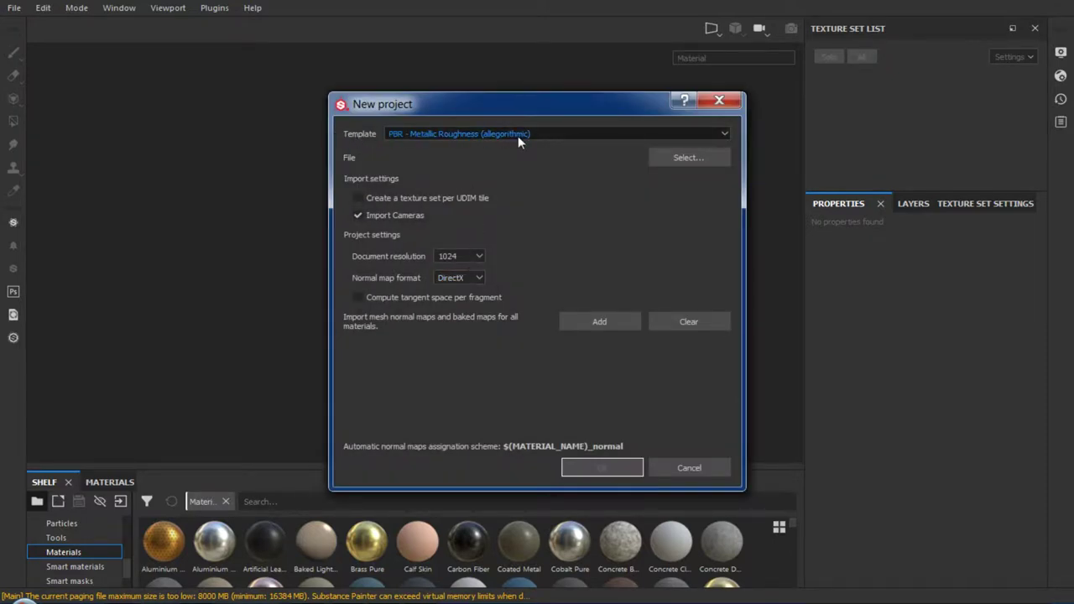
{"action": "left_click", "coordinate": [583, 136]}
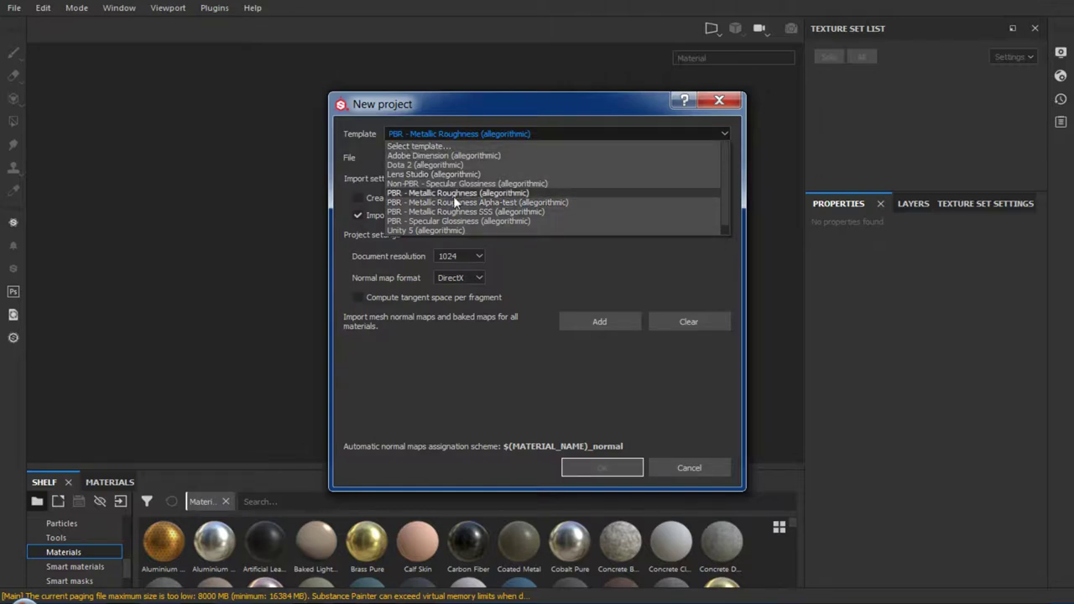
{"action": "left_click", "coordinate": [453, 193]}
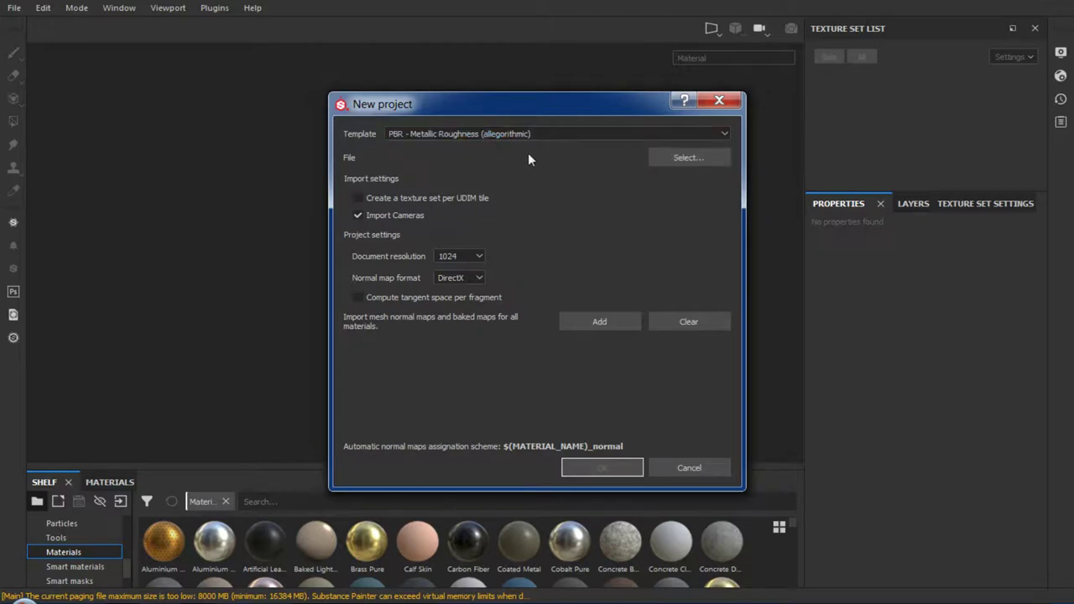
{"action": "left_click", "coordinate": [661, 164]}
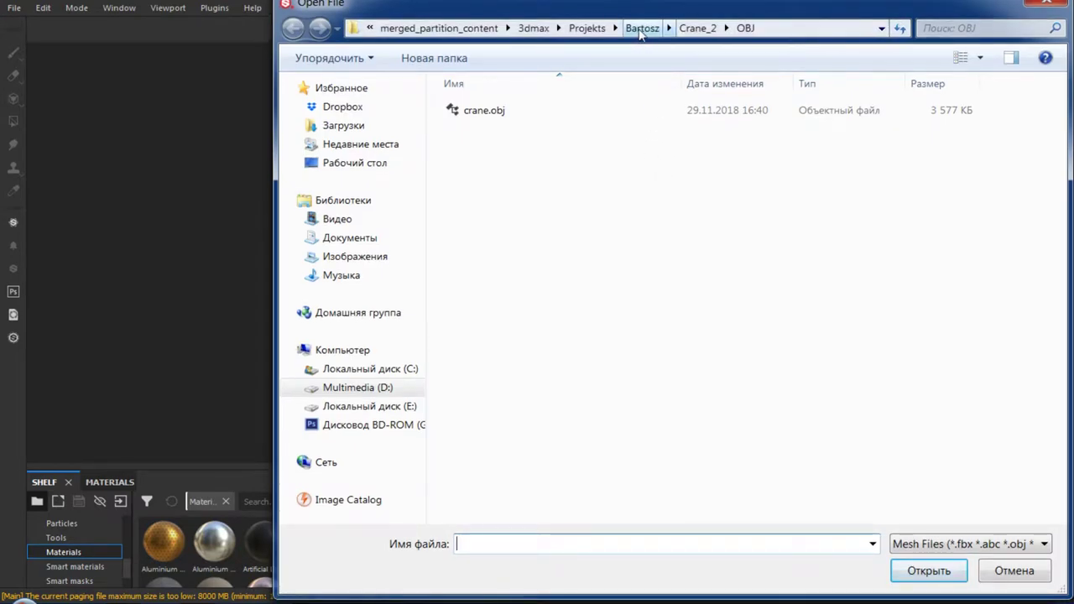
Browse to Bartosz > Gold mining machine > OBJ and load Gold mining machine.obj
{"action": "left_click_drag", "start_coordinate": [638, 12], "coordinate": [631, 3]}
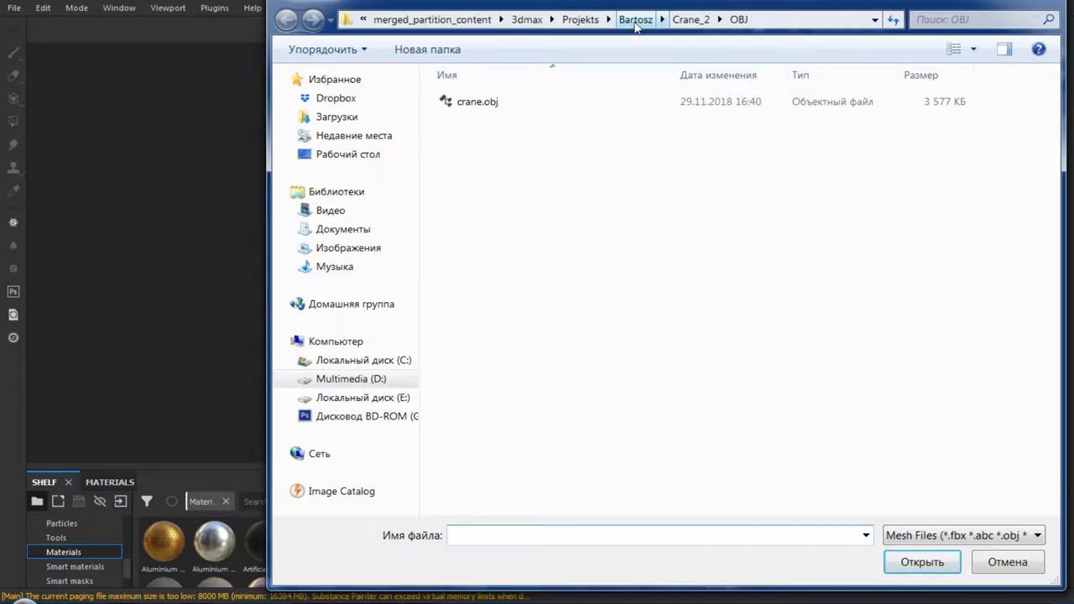
{"action": "left_click", "coordinate": [635, 19]}
{"action": "double_click", "coordinate": [508, 260]}
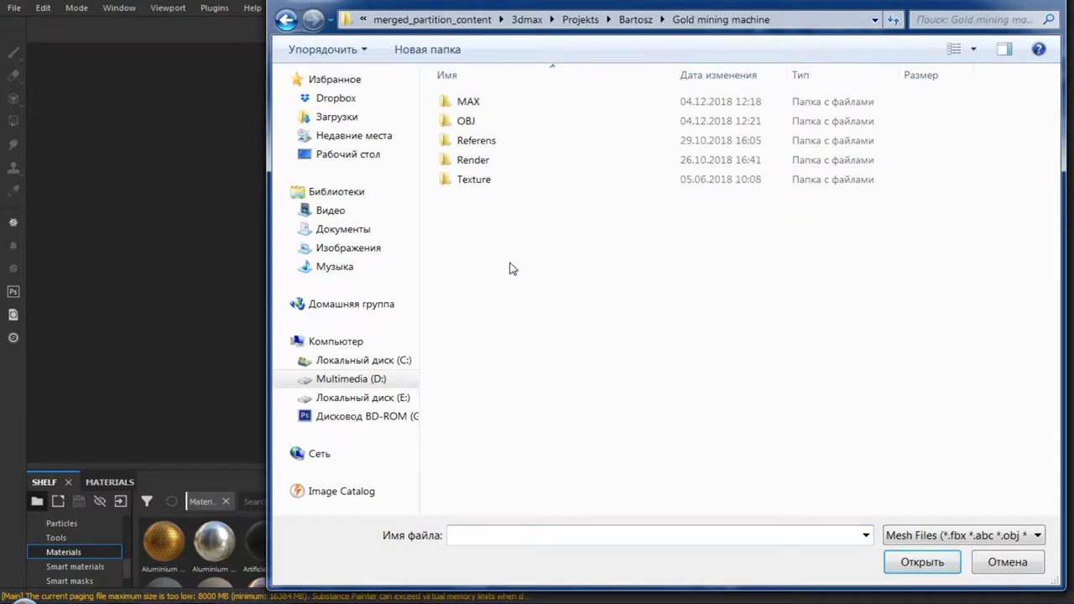
{"action": "double_click", "coordinate": [487, 129]}
{"action": "double_click", "coordinate": [496, 106]}
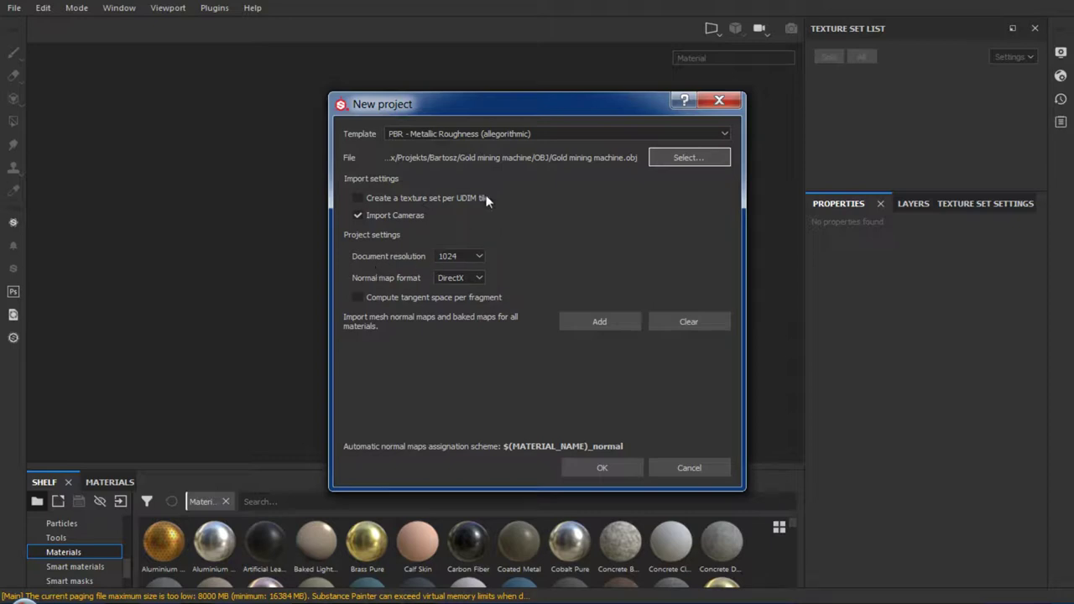
Set the new project's document resolution to 2048
{"action": "left_click_drag", "start_coordinate": [558, 102], "coordinate": [387, 79]}
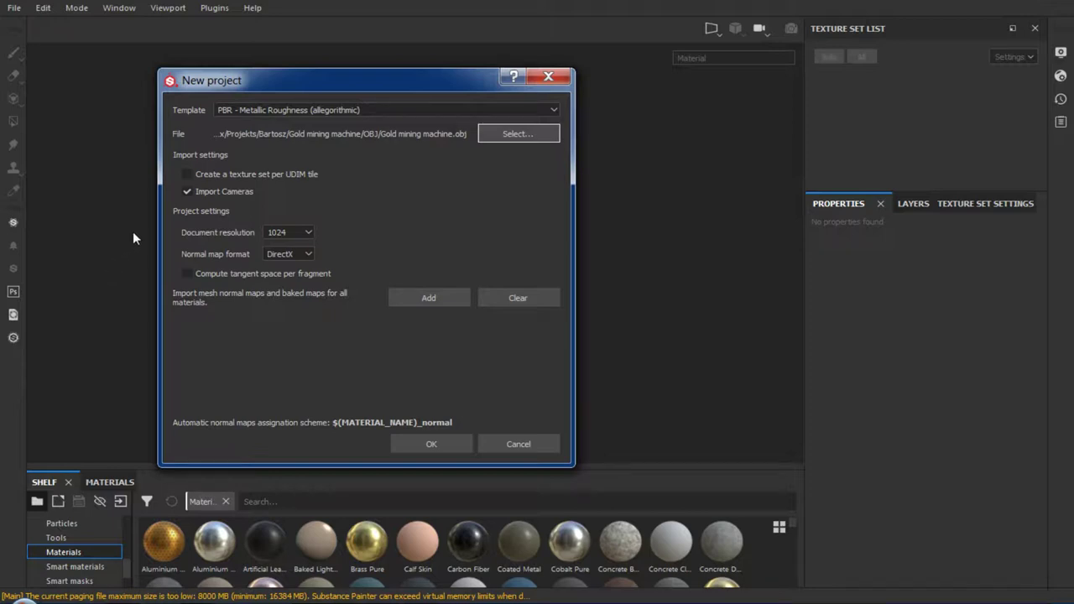
{"action": "left_click_drag", "start_coordinate": [308, 89], "coordinate": [359, 64]}
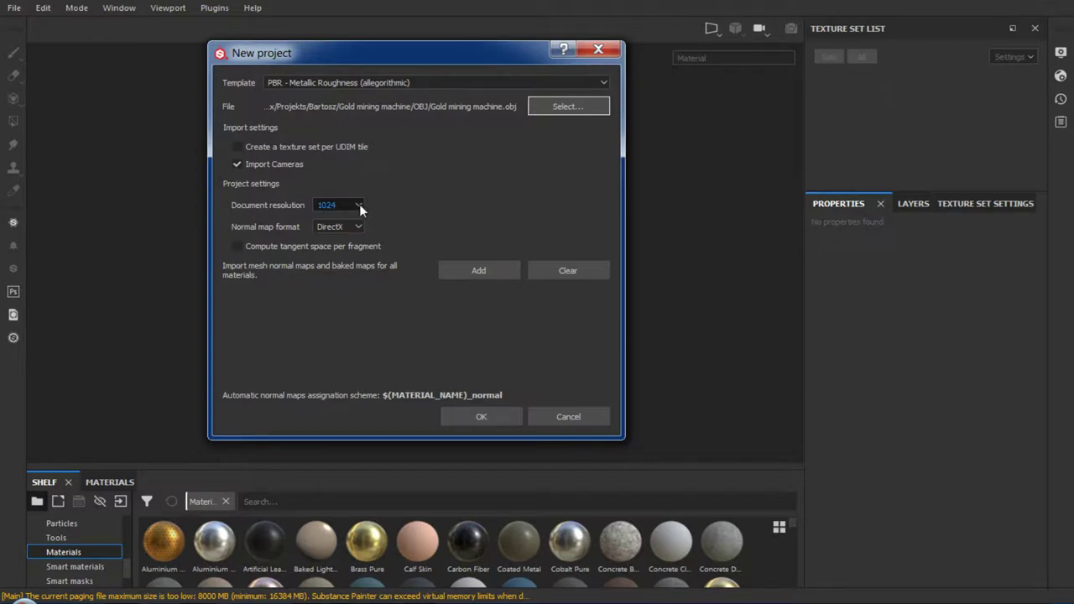
{"action": "left_click", "coordinate": [359, 204]}
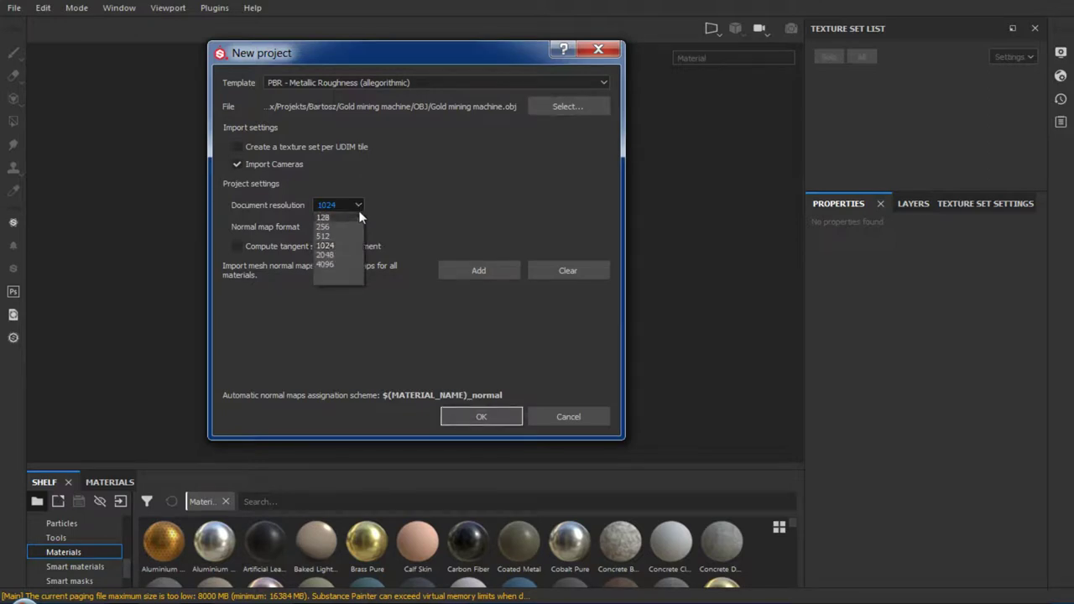
{"action": "left_click", "coordinate": [333, 254]}
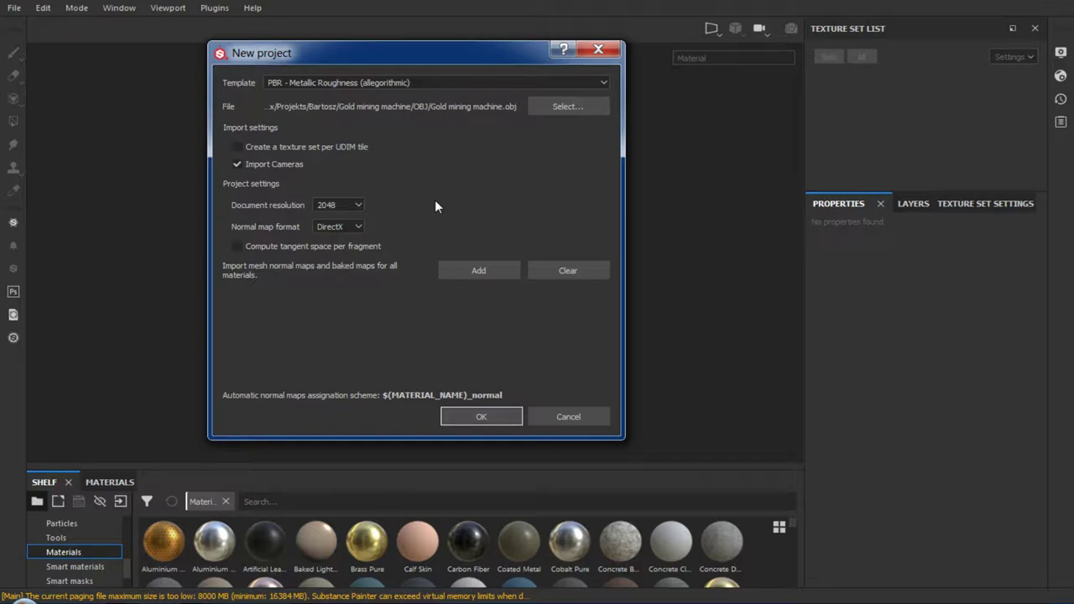
{"action": "left_click", "coordinate": [349, 203]}
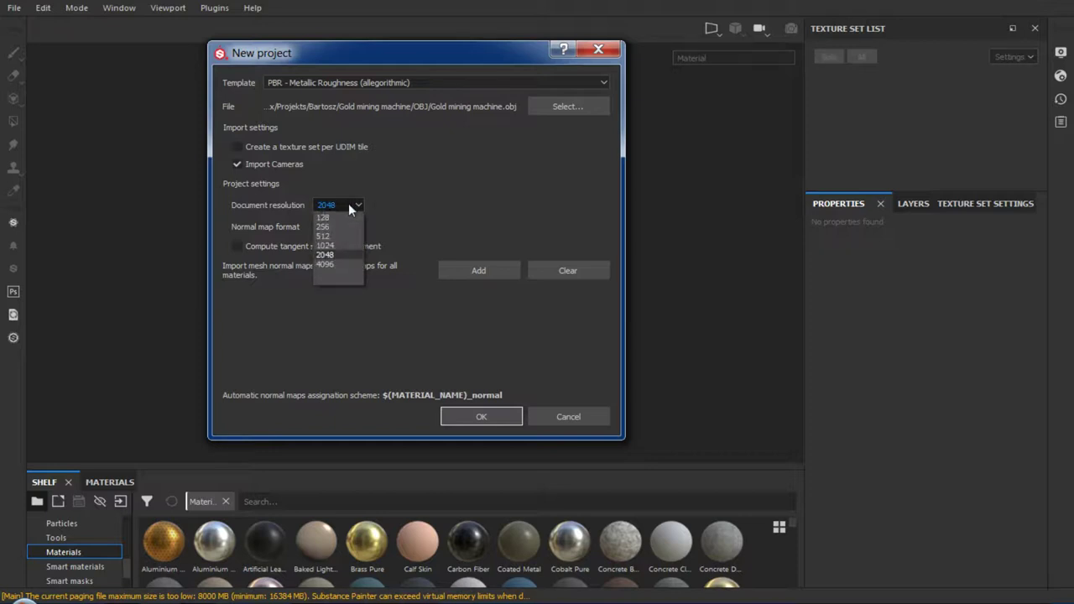
{"action": "left_click", "coordinate": [348, 207]}
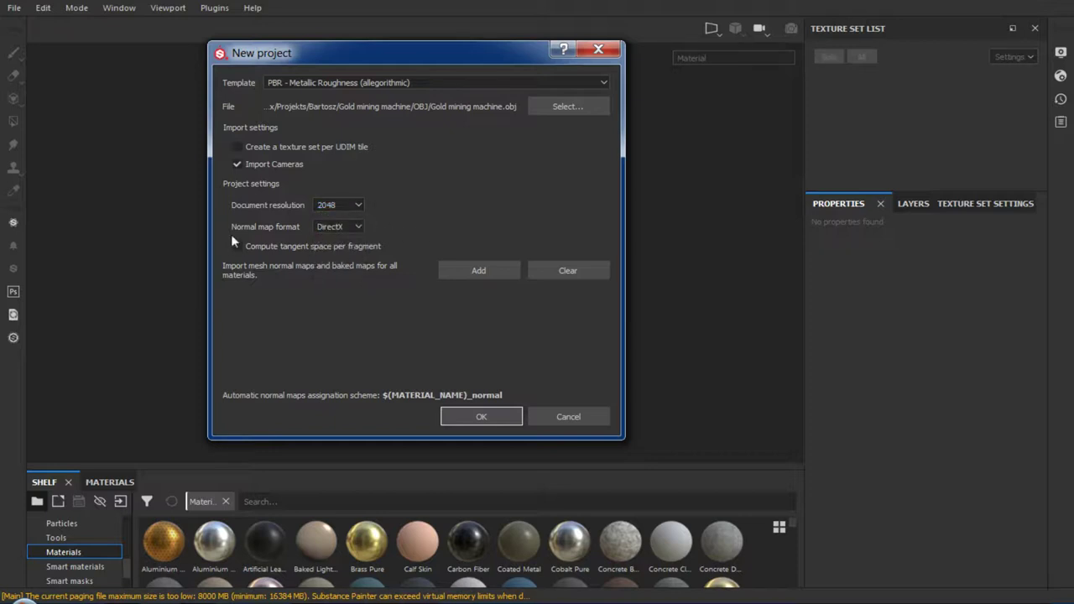
Keep the project's normal map format at DirectX
{"action": "left_click", "coordinate": [355, 228]}
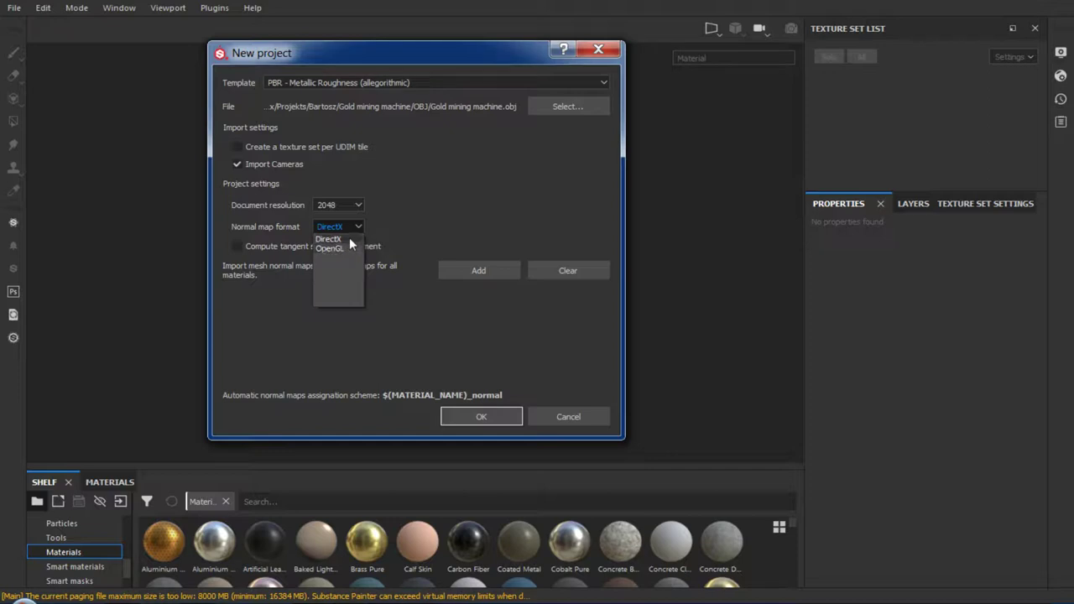
{"action": "left_click", "coordinate": [350, 238]}
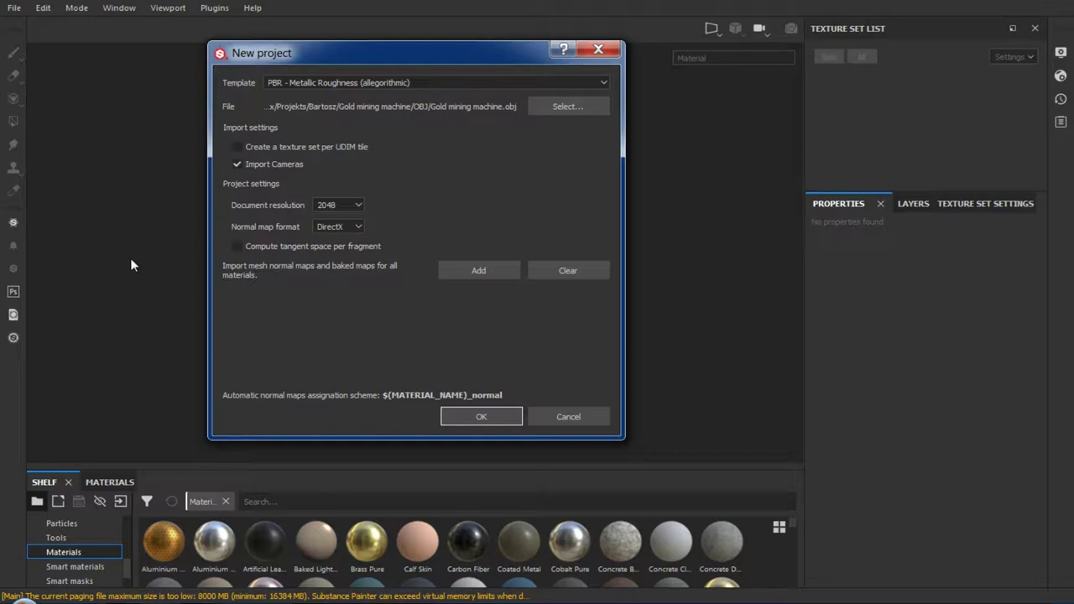
{"action": "left_click", "coordinate": [351, 228]}
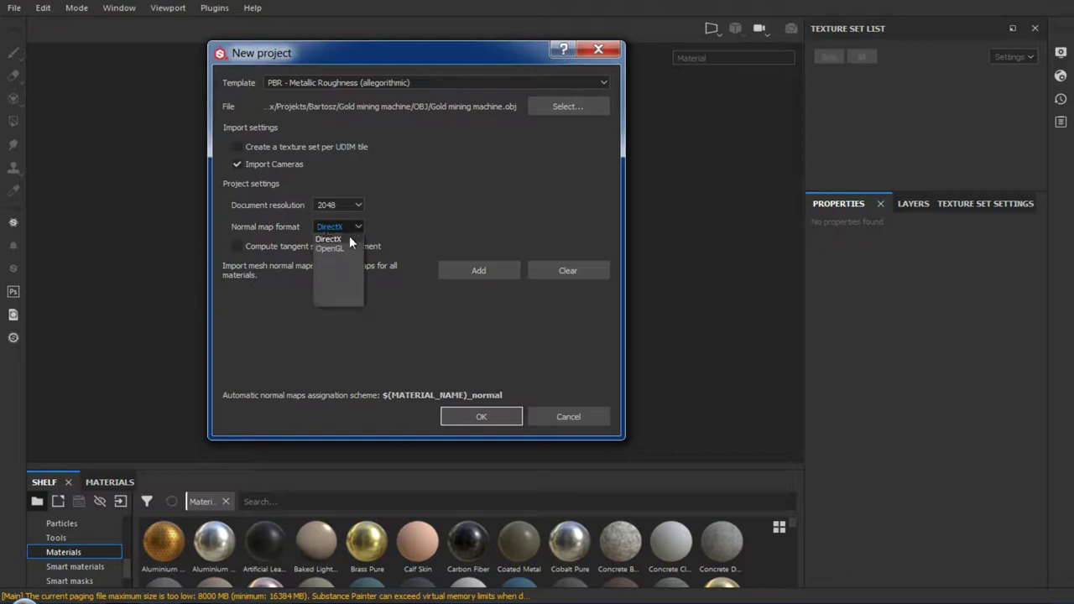
{"action": "left_click", "coordinate": [344, 222]}
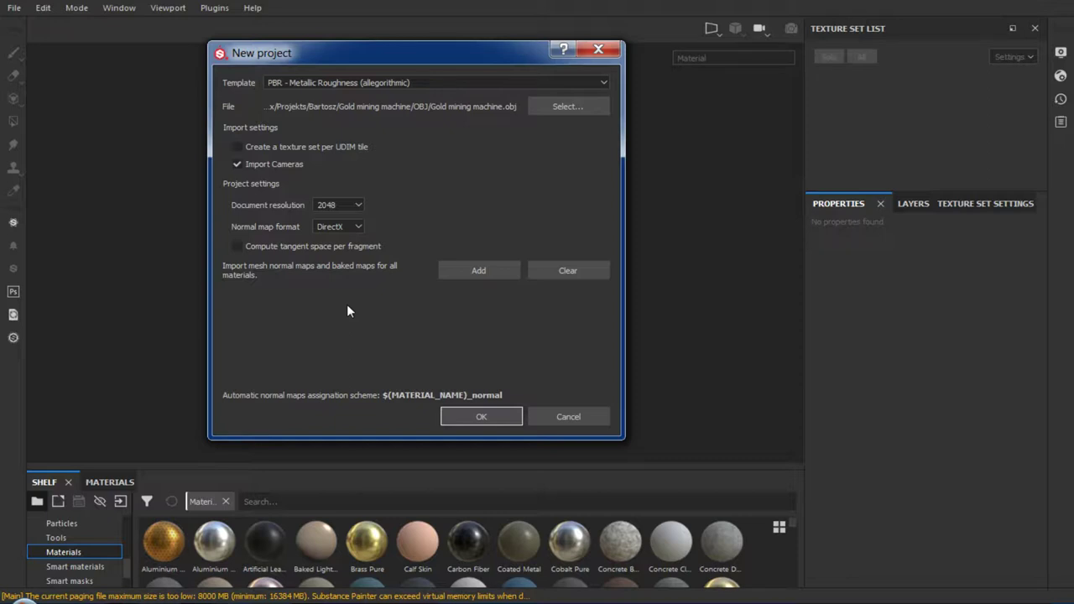
{"action": "left_click", "coordinate": [355, 223]}
{"action": "left_click", "coordinate": [353, 230]}
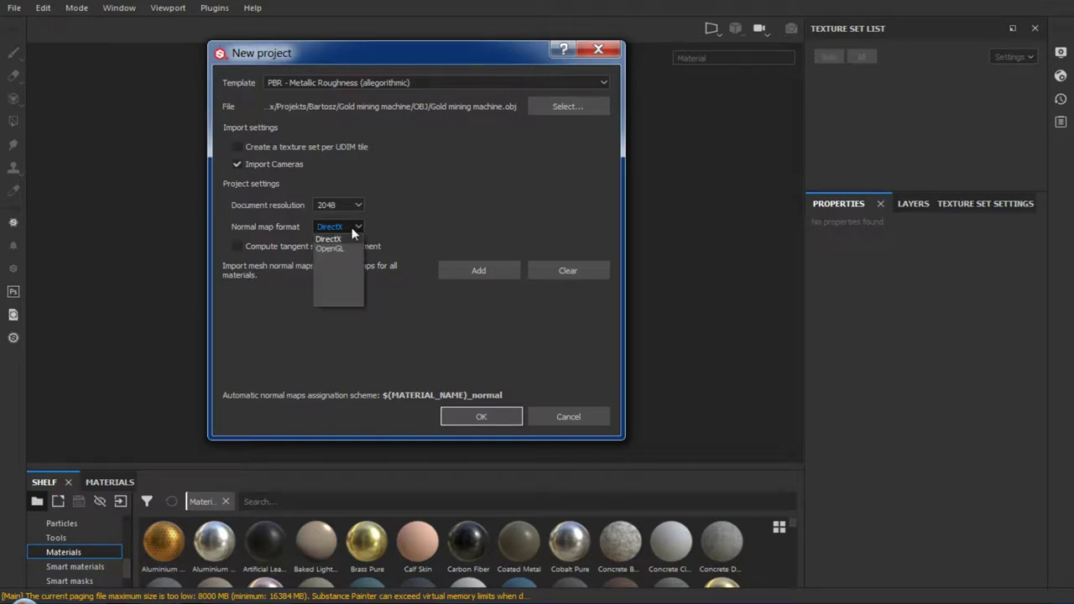
{"action": "left_click", "coordinate": [353, 232]}
{"action": "left_click", "coordinate": [353, 232]}
{"action": "left_click", "coordinate": [342, 226]}
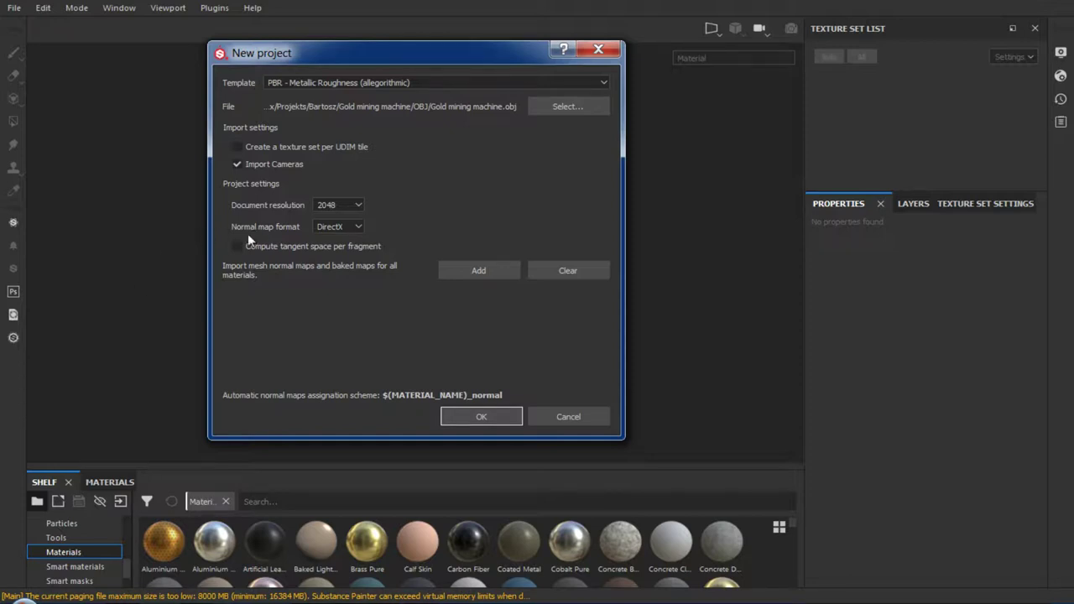
{"action": "left_click", "coordinate": [353, 226]}
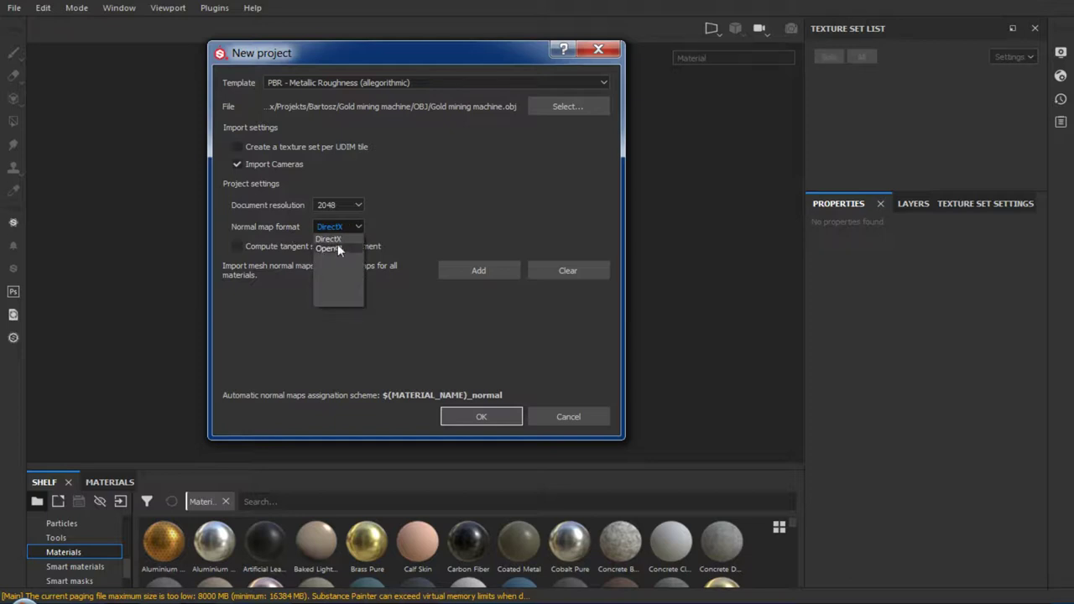
{"action": "left_click", "coordinate": [339, 227]}
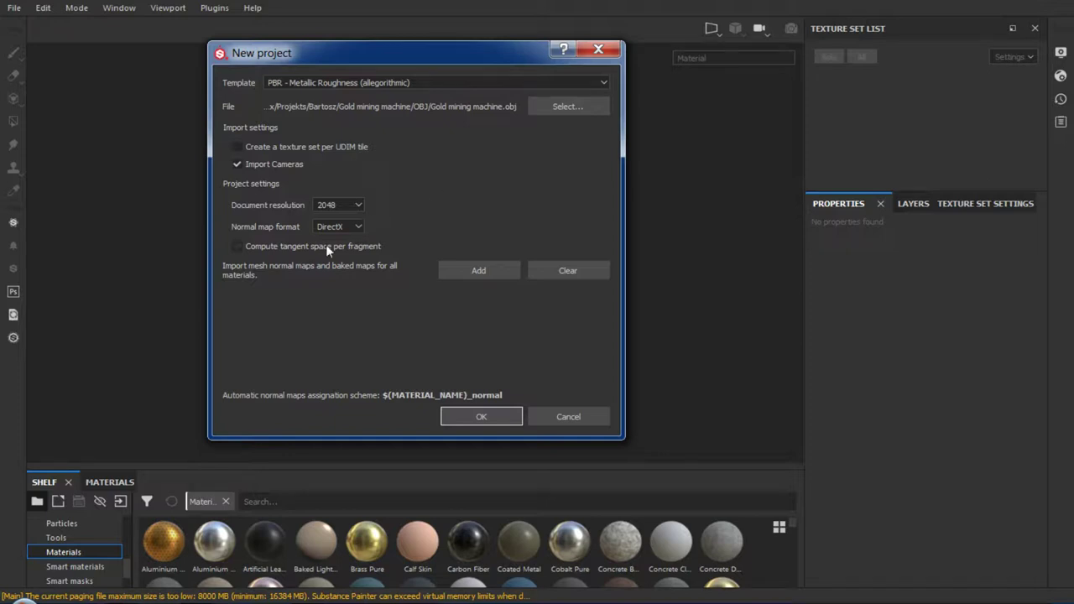
Confirm the settings and create the project with OK
{"action": "left_click", "coordinate": [451, 274]}
{"action": "left_click", "coordinate": [472, 271]}
{"action": "left_click_drag", "start_coordinate": [339, 54], "coordinate": [294, 70]}
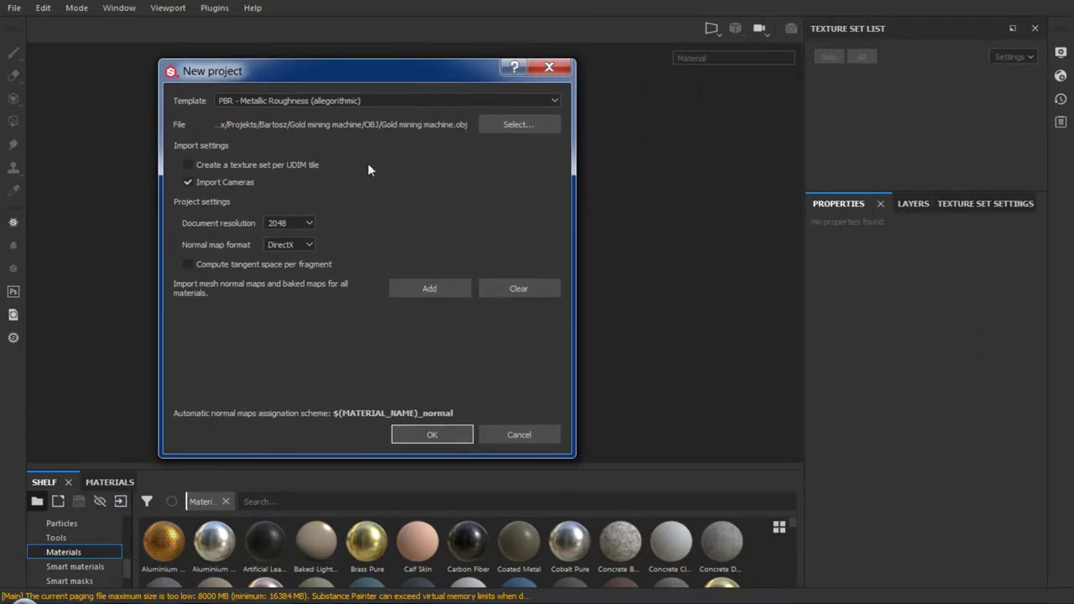
{"action": "left_click_drag", "start_coordinate": [386, 72], "coordinate": [409, 47]}
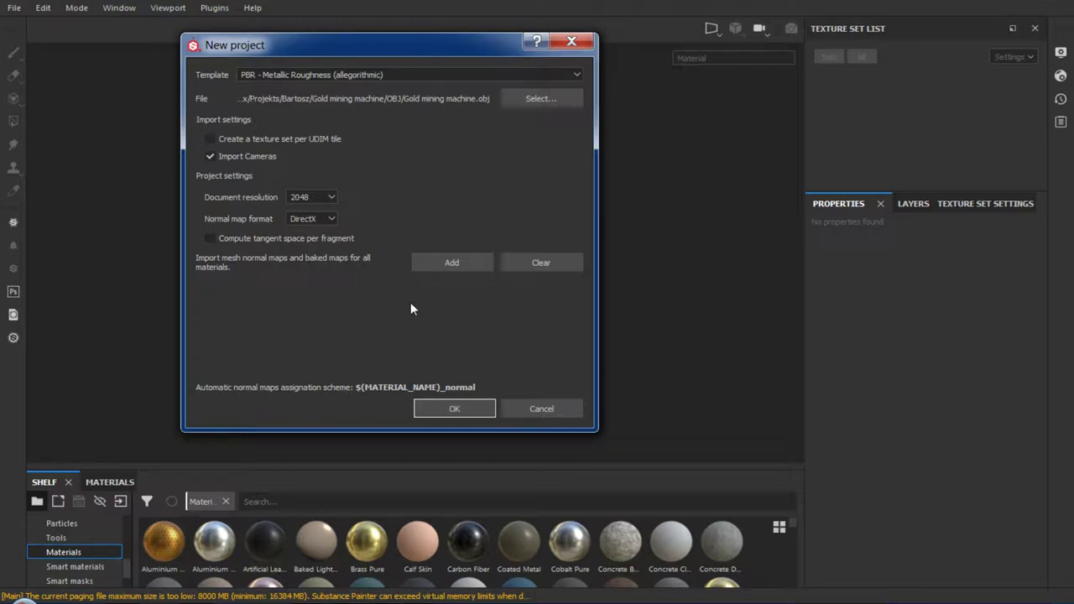
{"action": "left_click", "coordinate": [475, 408]}
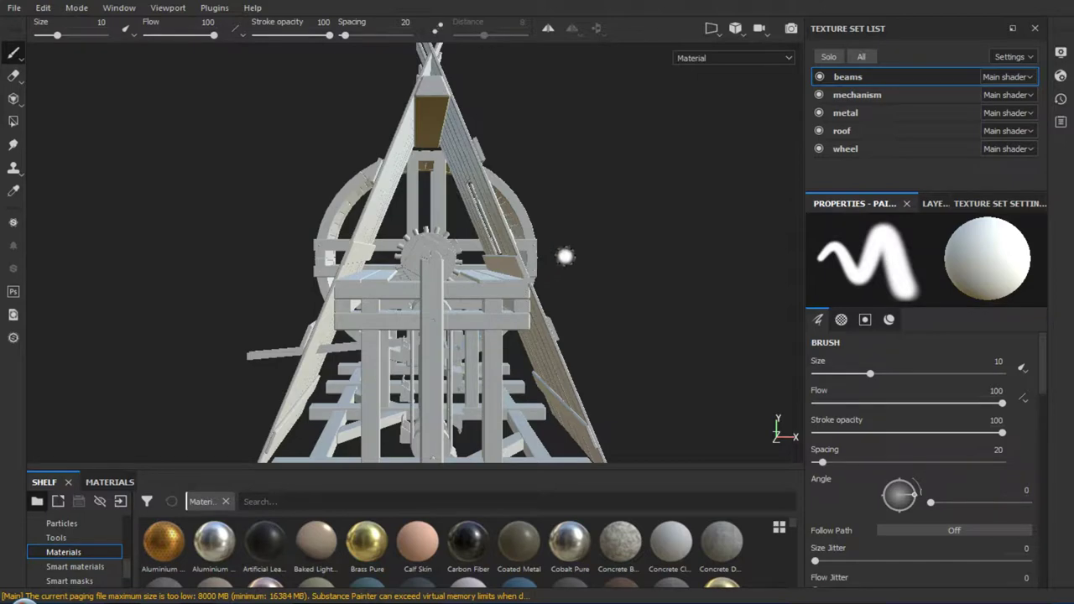
Orbit and zoom around the A-frame, then select the beams texture set's name
{"action": "left_click_drag", "start_coordinate": [631, 247], "coordinate": [408, 260], "text": "alt"}
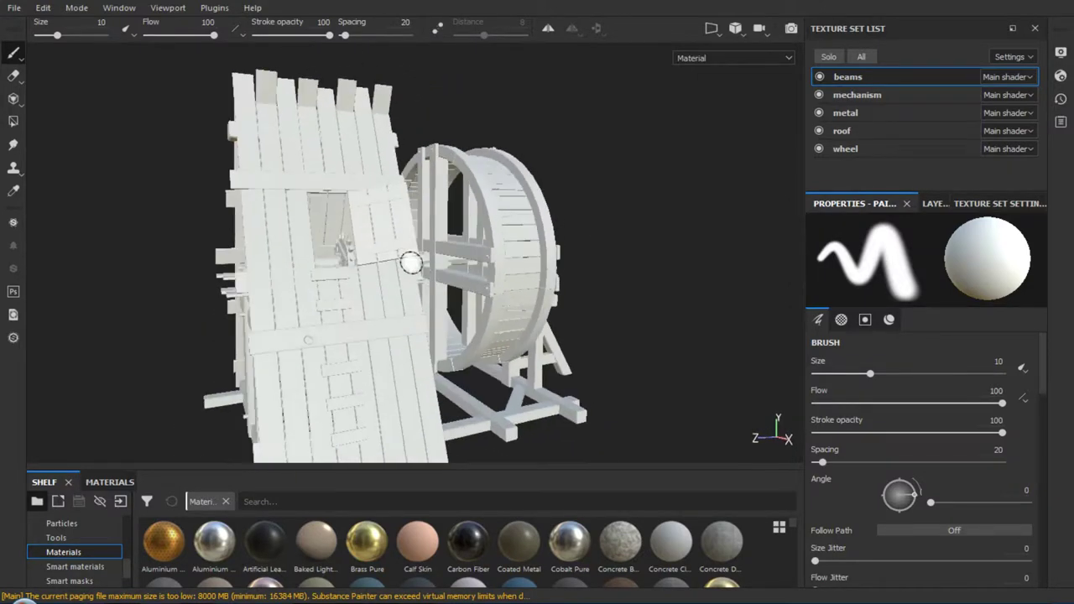
{"action": "right_click_drag", "start_coordinate": [408, 260], "coordinate": [435, 136], "text": "alt"}
{"action": "left_click_drag", "start_coordinate": [435, 136], "coordinate": [582, 204], "text": "alt"}
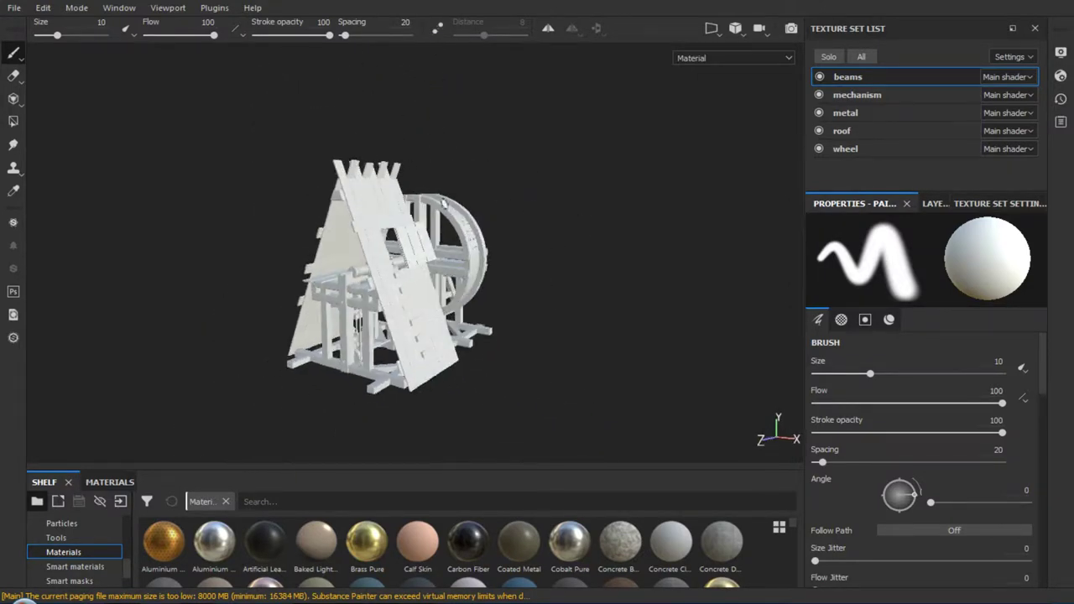
{"action": "mouse_move", "coordinate": [429, 286]}
{"action": "right_mouse_down", "text": "alt"}
{"action": "mouse_move", "coordinate": [429, 337]}
{"action": "mouse_move", "coordinate": [429, 294]}
{"action": "right_mouse_up", "text": "alt"}
{"action": "left_click_drag", "start_coordinate": [429, 293], "coordinate": [471, 285], "text": "alt"}
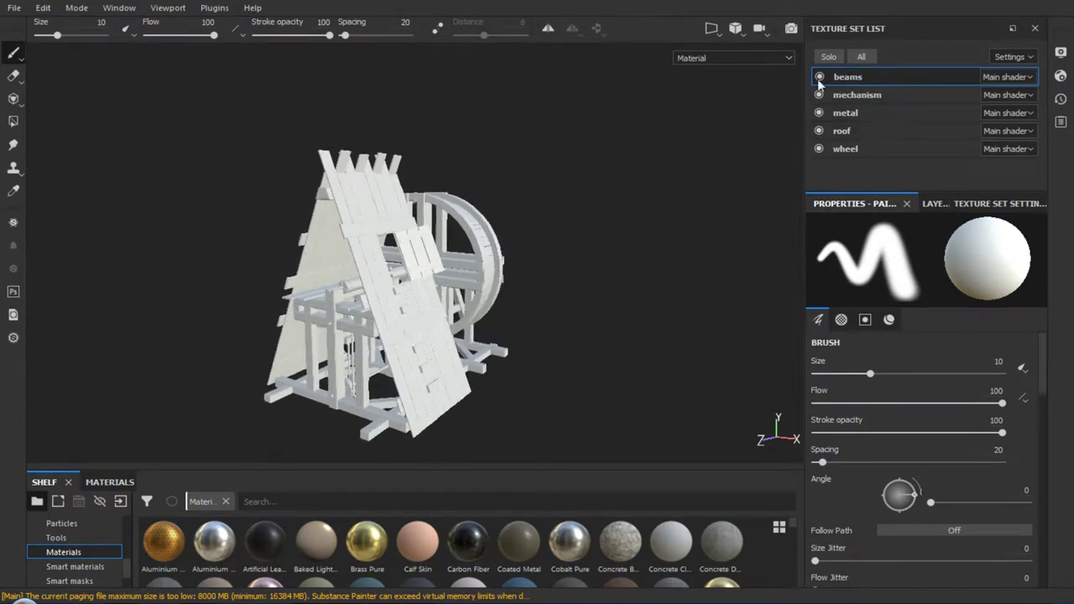
{"action": "double_click", "coordinate": [888, 78]}
{"action": "double_click", "coordinate": [862, 77]}
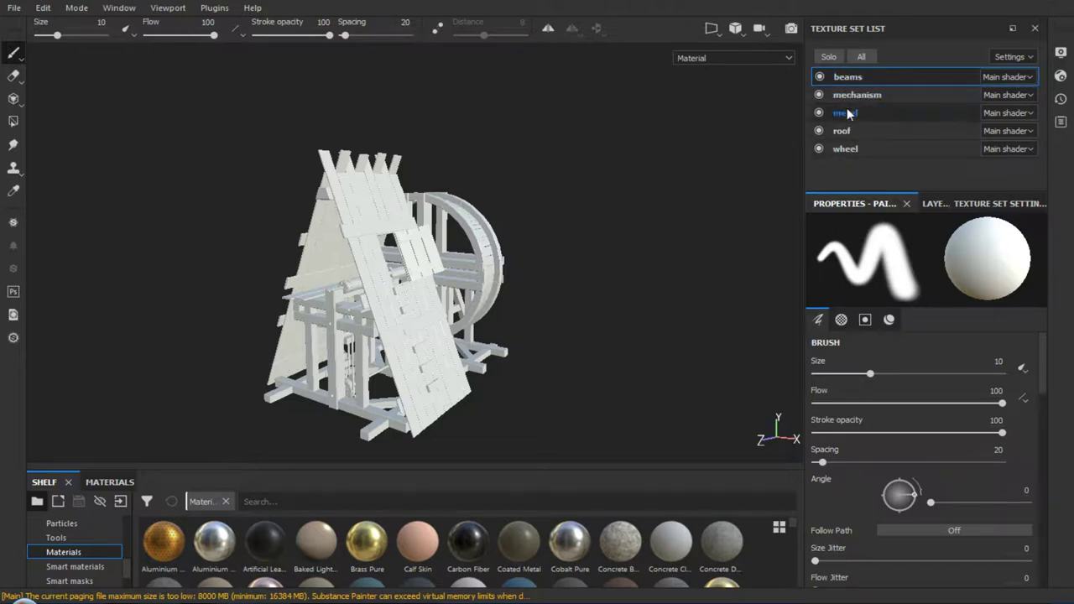
Hide the beams, mechanism and metal sets to inspect roof and wheel, then show them again
{"action": "left_click", "coordinate": [820, 77]}
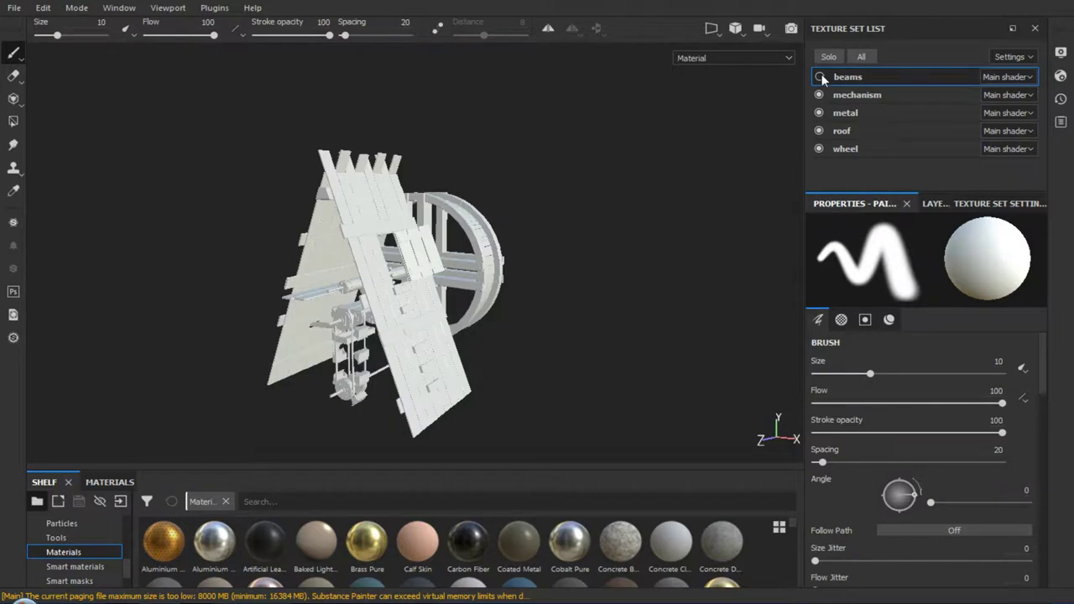
{"action": "left_click", "coordinate": [820, 95]}
{"action": "left_click", "coordinate": [820, 113]}
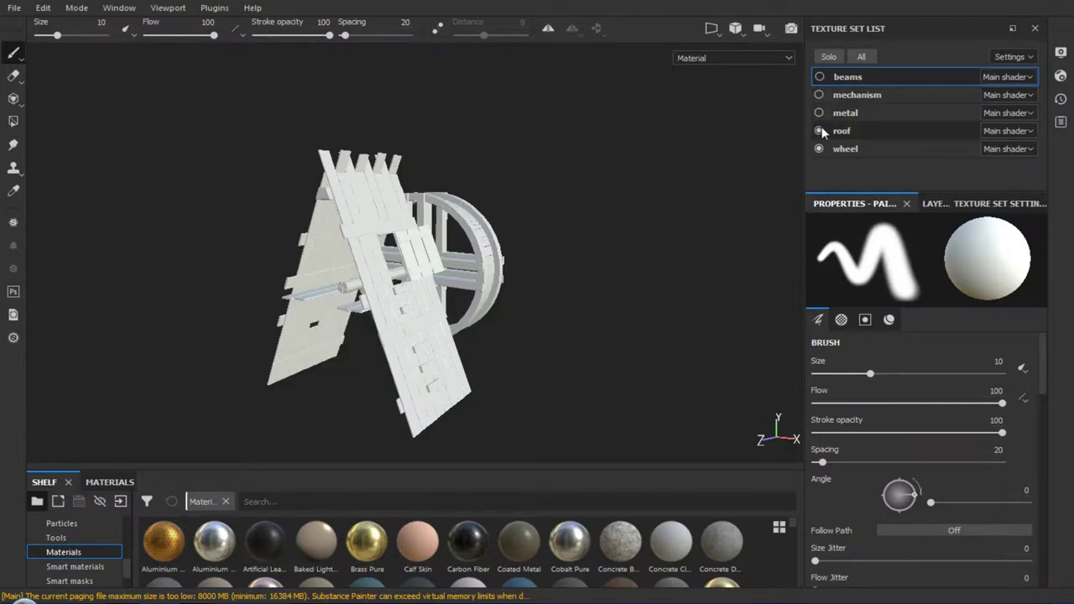
{"action": "mouse_move", "coordinate": [594, 177]}
{"action": "left_mouse_down", "text": "alt"}
{"action": "mouse_move", "coordinate": [401, 186]}
{"action": "mouse_move", "coordinate": [647, 187]}
{"action": "mouse_move", "coordinate": [283, 221]}
{"action": "mouse_move", "coordinate": [710, 180]}
{"action": "mouse_move", "coordinate": [597, 230]}
{"action": "mouse_move", "coordinate": [533, 220]}
{"action": "mouse_move", "coordinate": [492, 243]}
{"action": "mouse_move", "coordinate": [350, 221]}
{"action": "mouse_move", "coordinate": [719, 185]}
{"action": "mouse_move", "coordinate": [580, 220]}
{"action": "mouse_move", "coordinate": [194, 222]}
{"action": "mouse_move", "coordinate": [559, 235]}
{"action": "mouse_move", "coordinate": [350, 194]}
{"action": "mouse_move", "coordinate": [482, 355]}
{"action": "mouse_move", "coordinate": [622, 269]}
{"action": "mouse_move", "coordinate": [422, 198]}
{"action": "mouse_move", "coordinate": [411, 199]}
{"action": "mouse_move", "coordinate": [490, 250]}
{"action": "mouse_move", "coordinate": [479, 229]}
{"action": "mouse_move", "coordinate": [355, 233]}
{"action": "left_mouse_up", "text": "alt"}
{"action": "left_click", "coordinate": [819, 95]}
{"action": "left_click", "coordinate": [819, 76]}
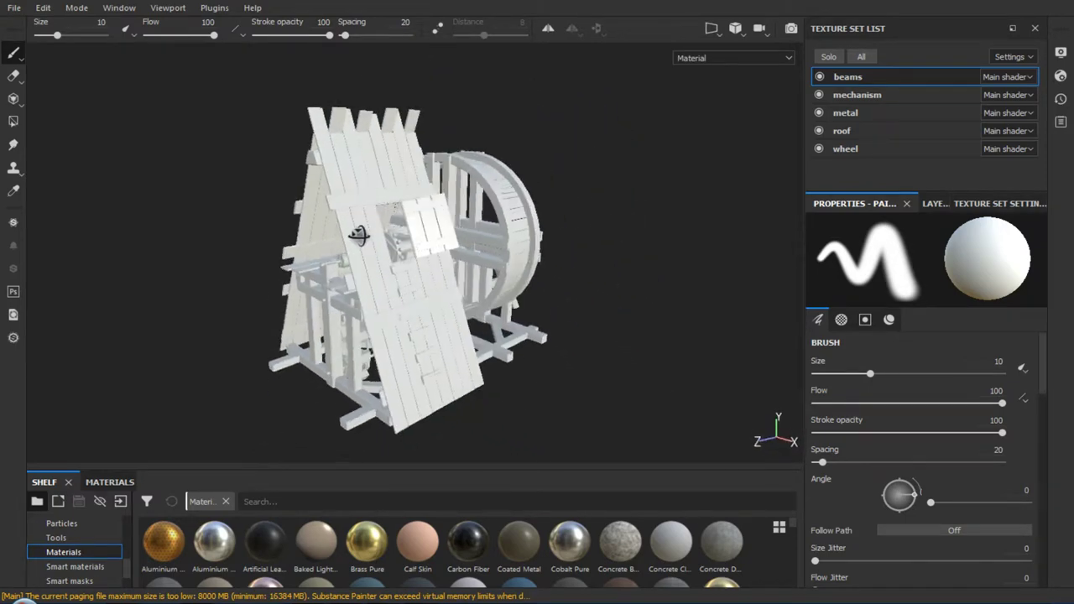
Orbit the mining machine to frontal and left-side views, then bring up the viewport layout list
{"action": "mouse_move", "coordinate": [347, 196]}
{"action": "left_mouse_down", "text": "alt"}
{"action": "mouse_move", "coordinate": [425, 221]}
{"action": "mouse_move", "coordinate": [438, 194]}
{"action": "left_mouse_up", "text": "alt"}
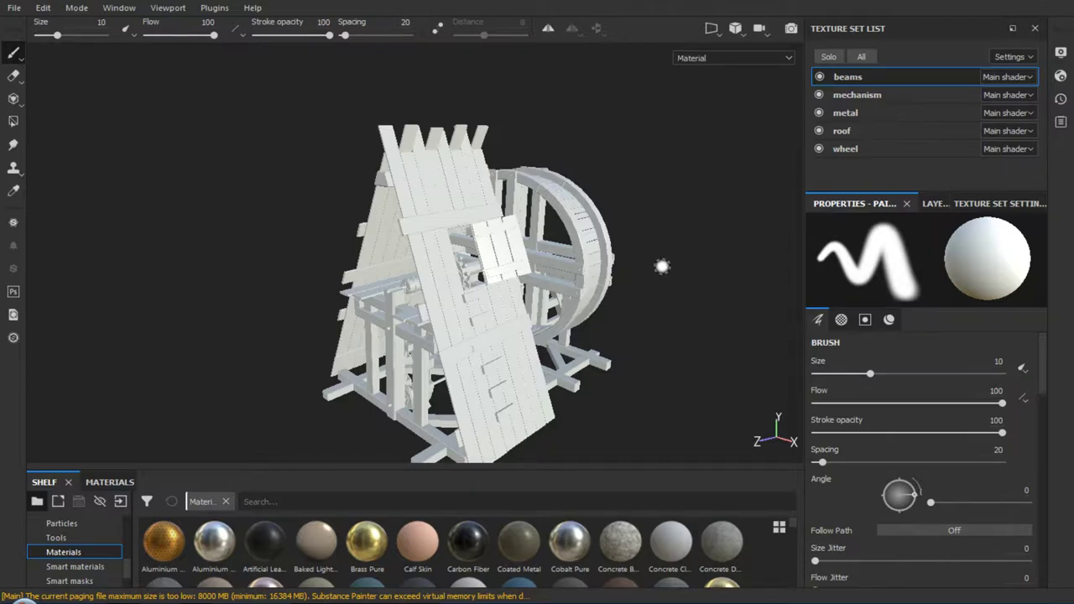
{"action": "left_click_drag", "start_coordinate": [659, 266], "coordinate": [614, 222], "text": "alt"}
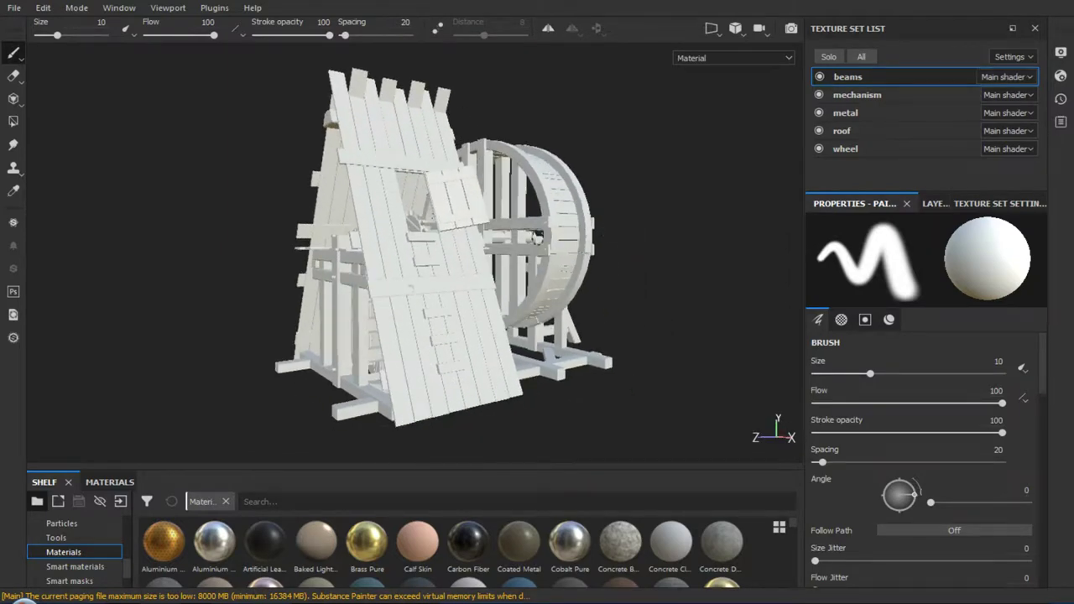
{"action": "mouse_move", "coordinate": [498, 212]}
{"action": "left_mouse_down", "text": "alt"}
{"action": "mouse_move", "coordinate": [484, 235]}
{"action": "mouse_move", "coordinate": [469, 205]}
{"action": "left_mouse_up", "text": "alt"}
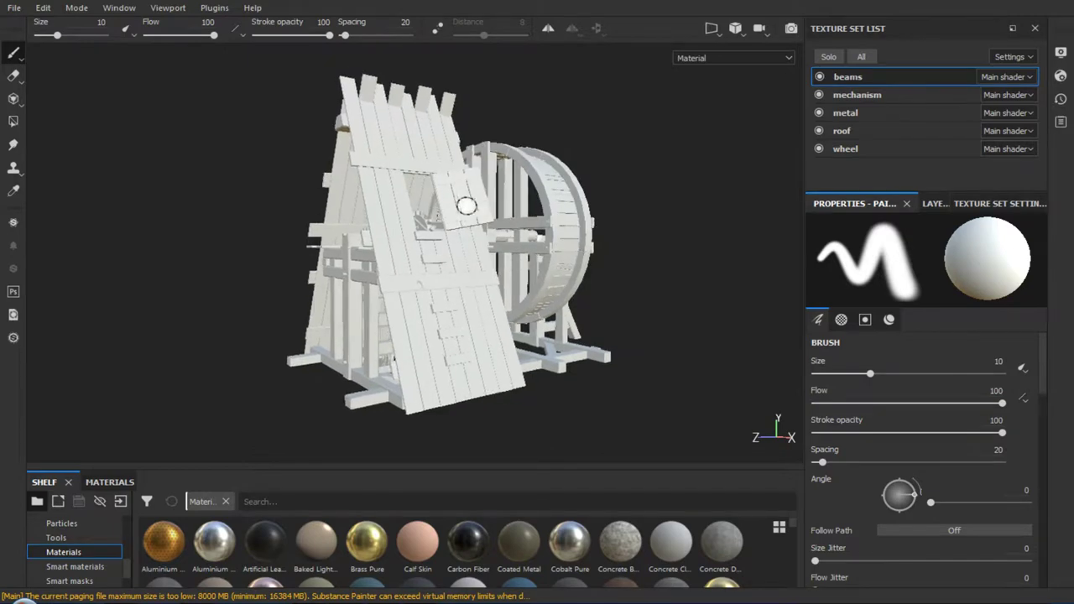
{"action": "right_click", "coordinate": [469, 206]}
{"action": "mouse_move", "coordinate": [633, 214]}
{"action": "left_mouse_down", "text": "alt"}
{"action": "mouse_move", "coordinate": [623, 222]}
{"action": "mouse_move", "coordinate": [626, 204]}
{"action": "left_mouse_up", "text": "alt"}
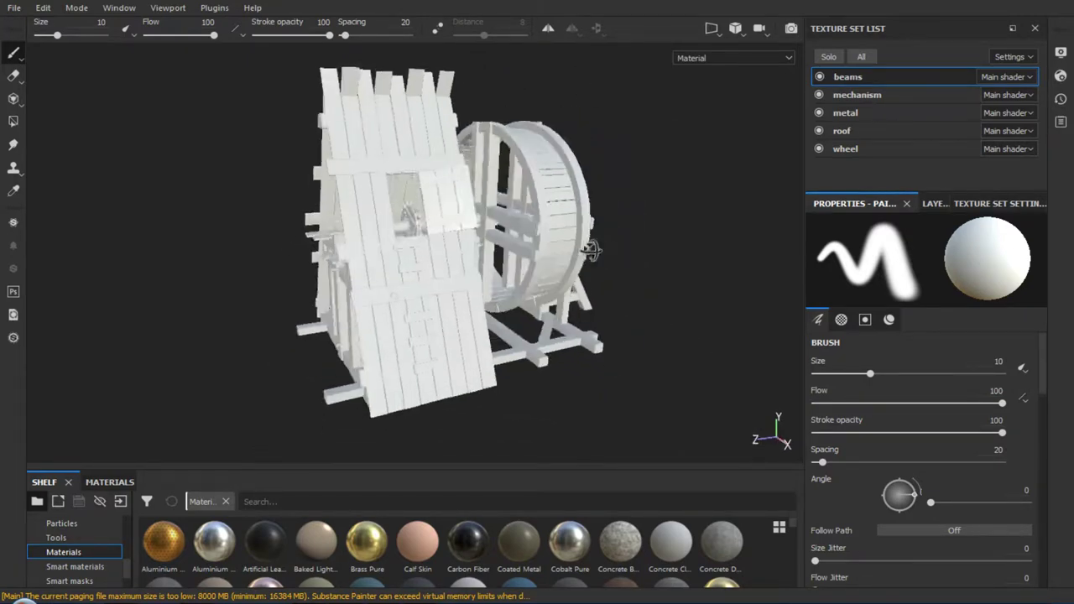
{"action": "left_click", "coordinate": [729, 34]}
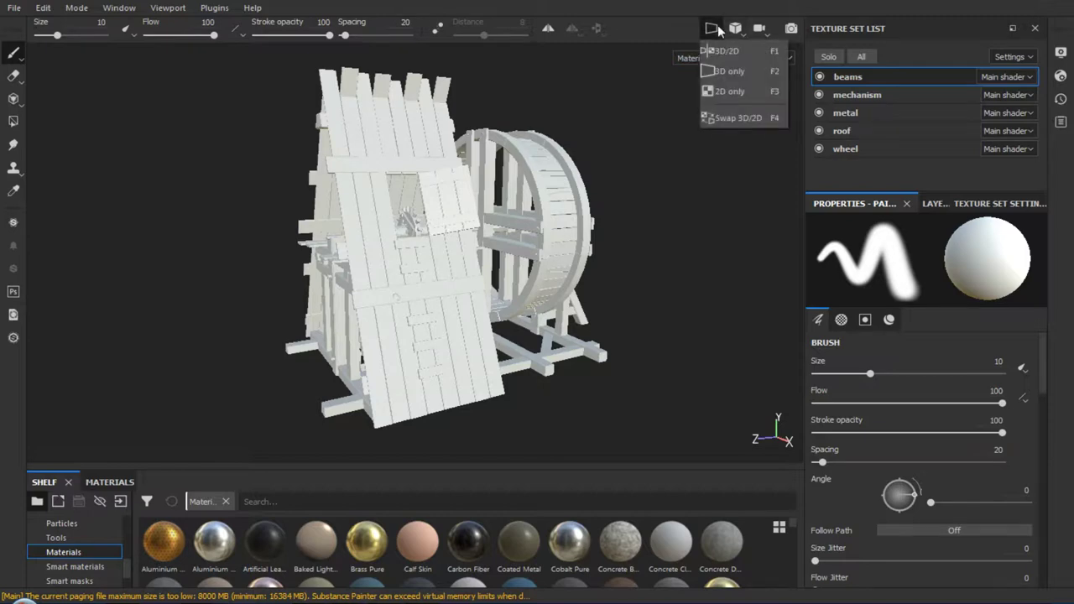
Switch to the 3D/2D layout and adjust the UV view's zoom and position
{"action": "left_click", "coordinate": [728, 69]}
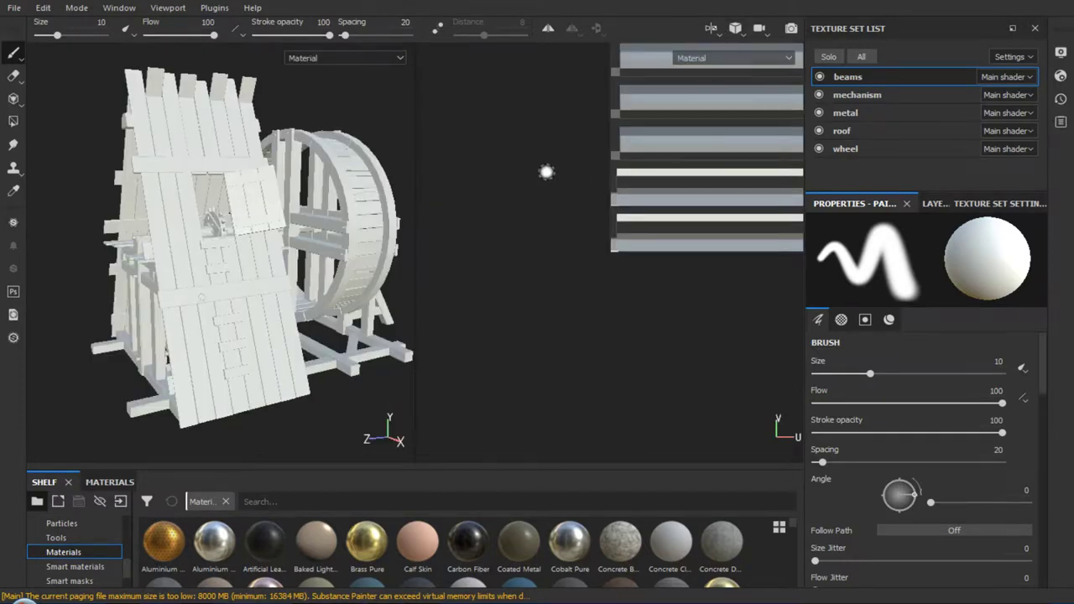
{"action": "scroll", "coordinate": [595, 265], "scroll_direction": "down", "scroll_amount": 3}
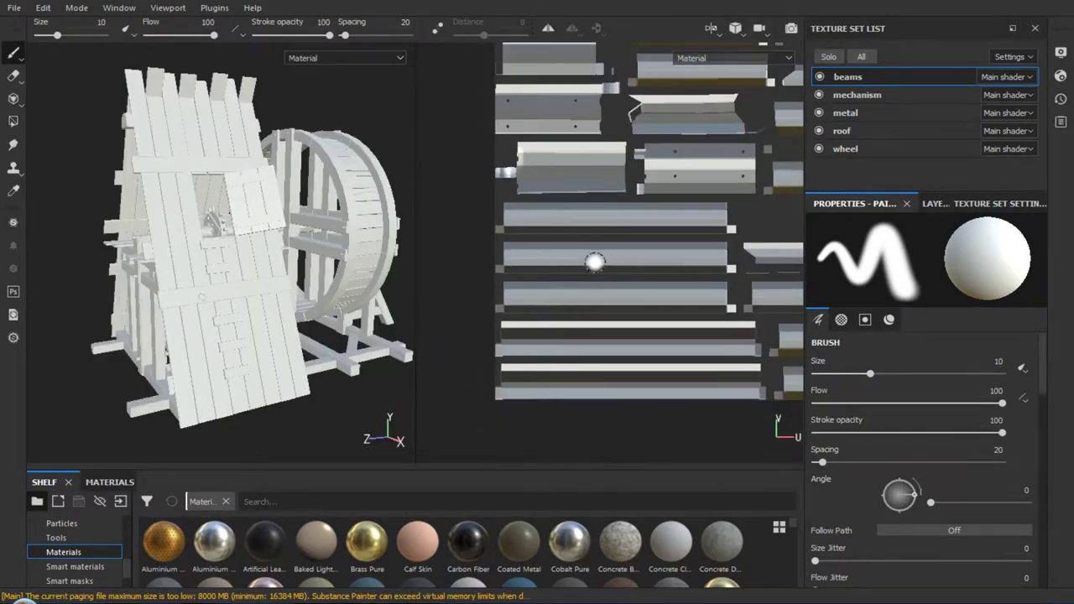
{"action": "scroll", "coordinate": [592, 262], "scroll_direction": "down", "scroll_amount": 2}
{"action": "scroll", "coordinate": [593, 262], "scroll_direction": "down", "scroll_amount": 2}
{"action": "middle_click_drag", "start_coordinate": [593, 262], "coordinate": [573, 311]}
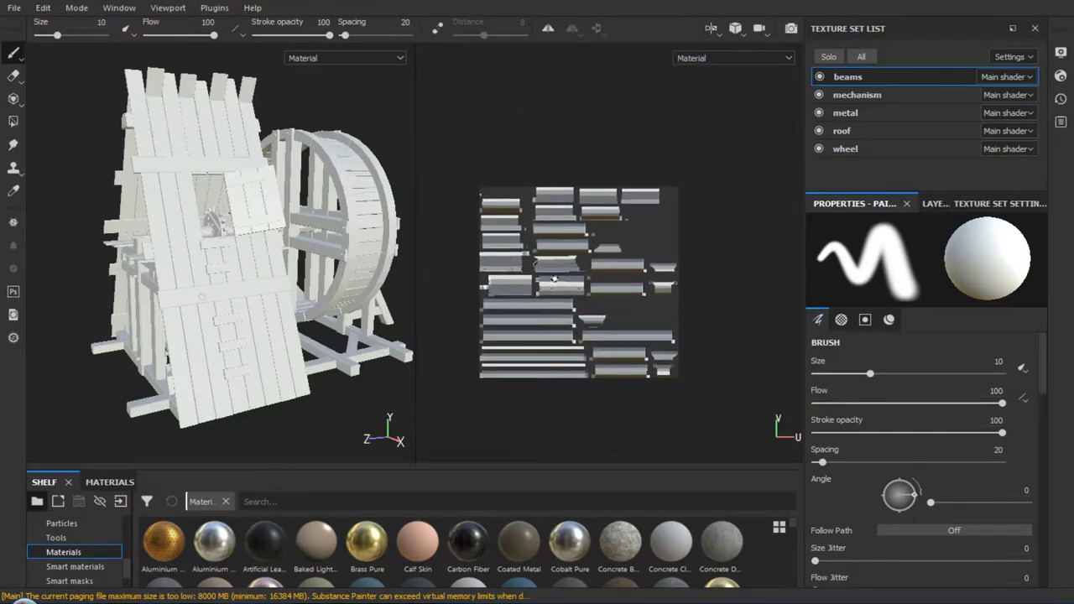
{"action": "scroll", "coordinate": [558, 300], "scroll_direction": "up", "scroll_amount": 2}
{"action": "scroll", "coordinate": [546, 290], "scroll_direction": "up", "scroll_amount": 2}
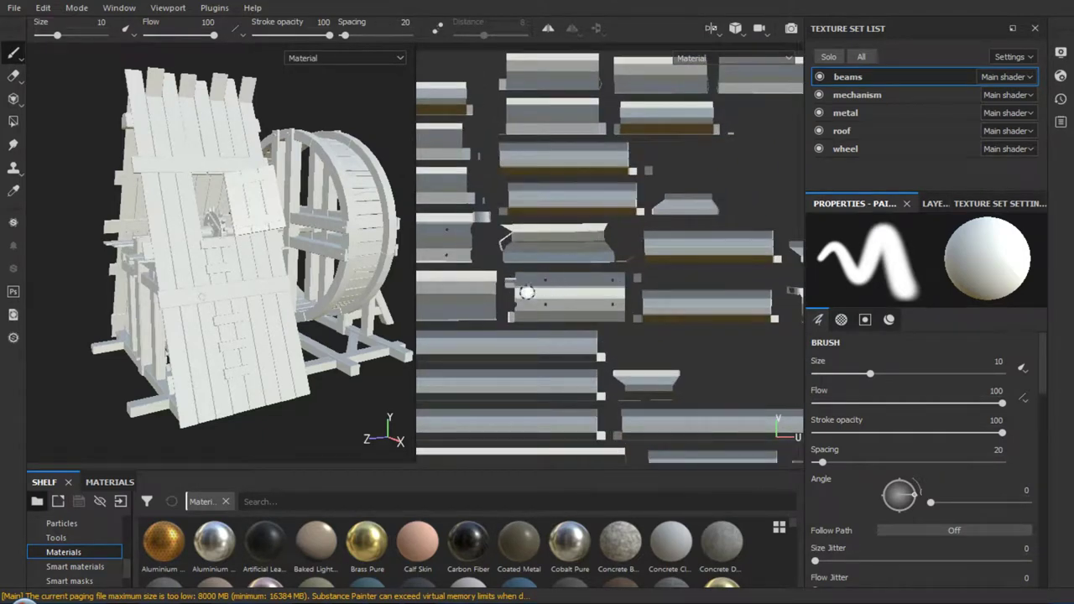
Orbit and zoom the 3D model beside the UV layout
{"action": "right_click", "coordinate": [596, 284]}
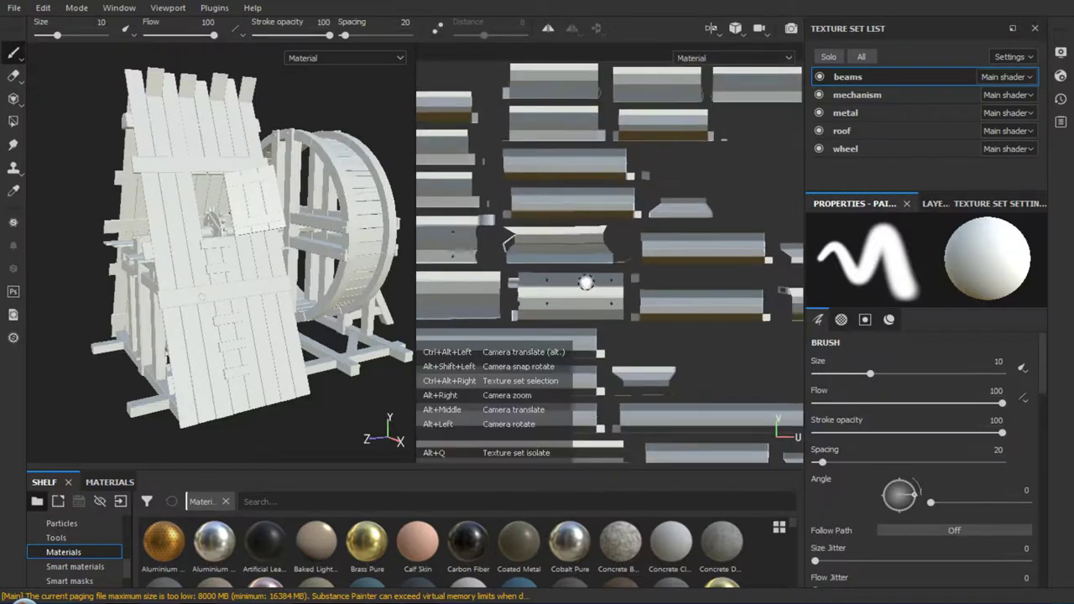
{"action": "right_click", "coordinate": [212, 263]}
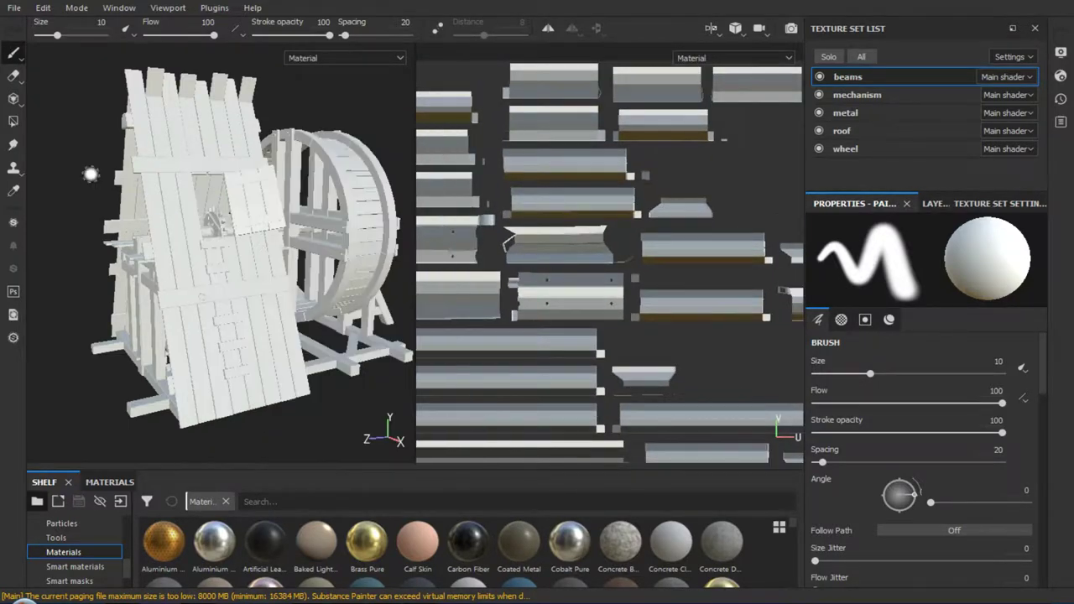
{"action": "mouse_move", "coordinate": [243, 193]}
{"action": "left_mouse_down", "text": "alt"}
{"action": "mouse_move", "coordinate": [274, 206]}
{"action": "mouse_move", "coordinate": [315, 197]}
{"action": "left_mouse_up", "text": "alt"}
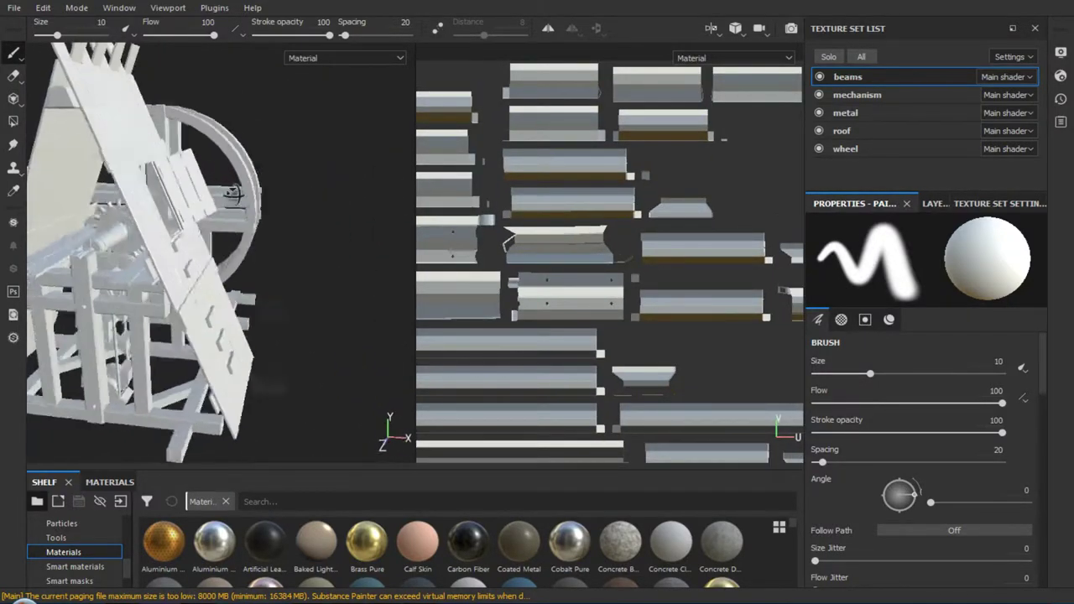
{"action": "scroll", "coordinate": [585, 231], "scroll_direction": "down", "scroll_amount": 1}
{"action": "scroll", "coordinate": [585, 231], "scroll_direction": "down", "scroll_amount": 1}
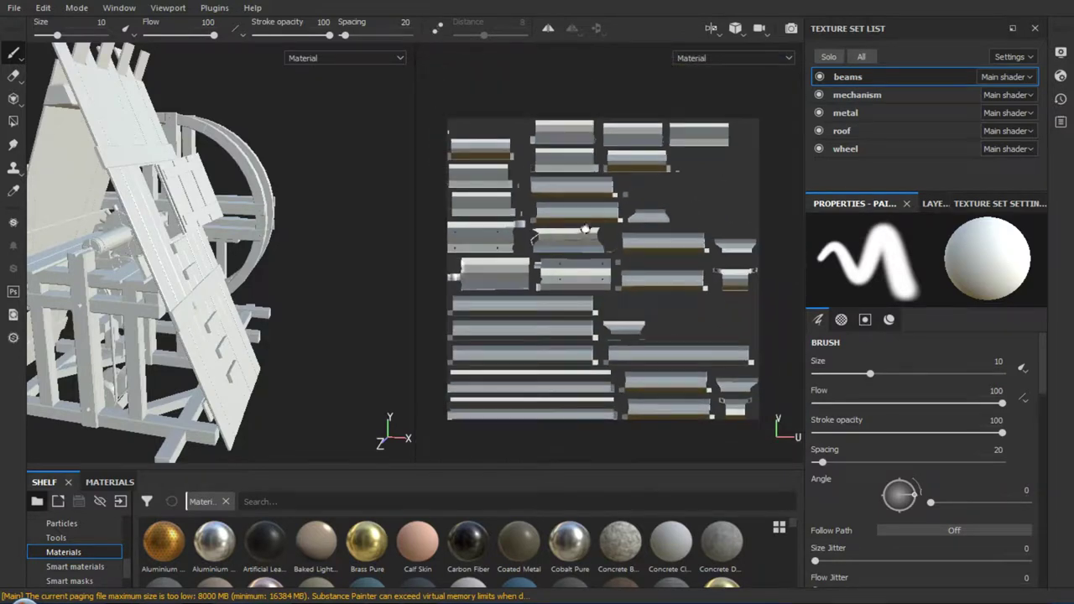
{"action": "scroll", "coordinate": [586, 230], "scroll_direction": "down", "scroll_amount": 1}
{"action": "scroll", "coordinate": [585, 229], "scroll_direction": "up", "scroll_amount": 1}
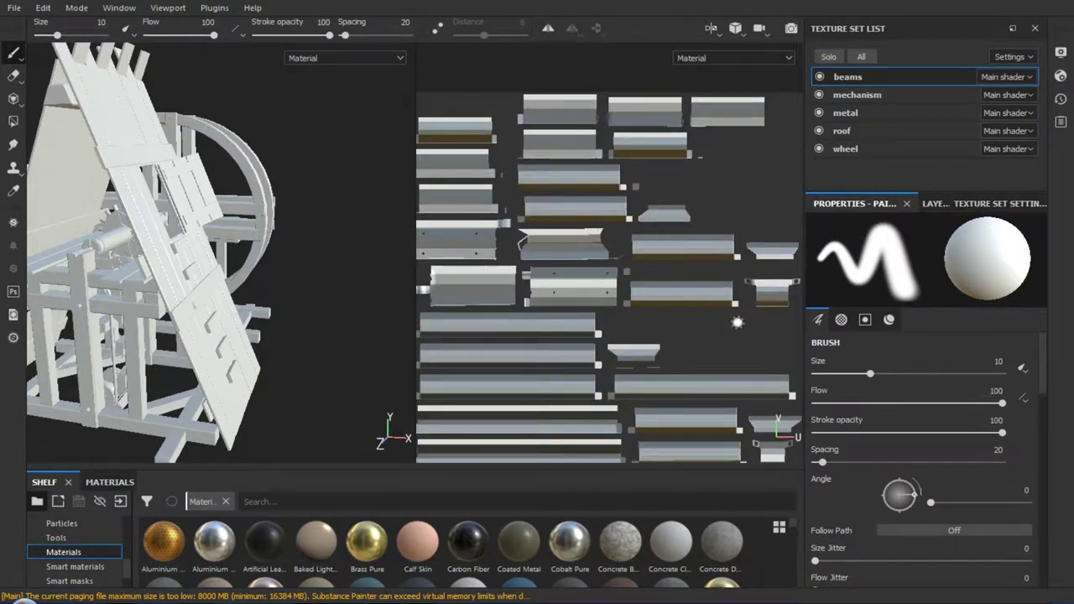
Check the mechanism, metal, roof, wheel and beams UVs, then return to the 3D-only layout
{"action": "left_click", "coordinate": [846, 96]}
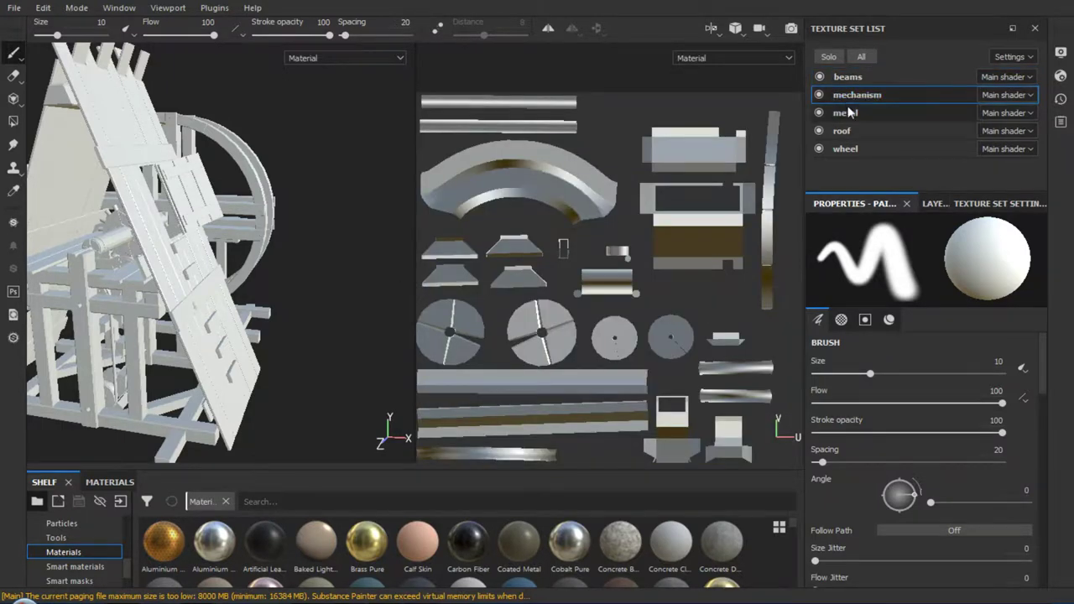
{"action": "left_click", "coordinate": [850, 112]}
{"action": "left_click", "coordinate": [855, 131]}
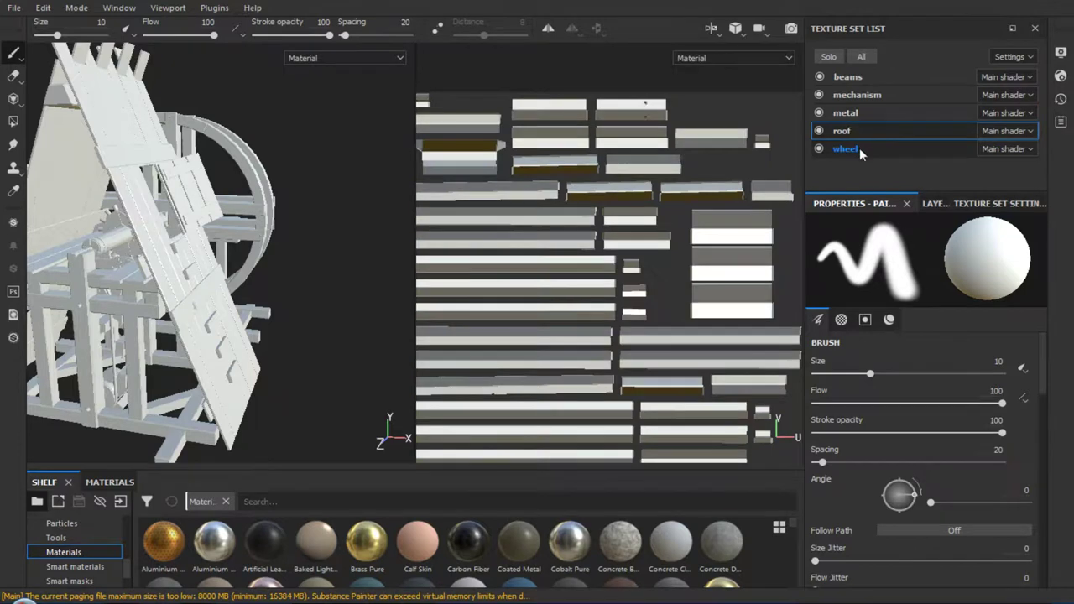
{"action": "left_click", "coordinate": [860, 148]}
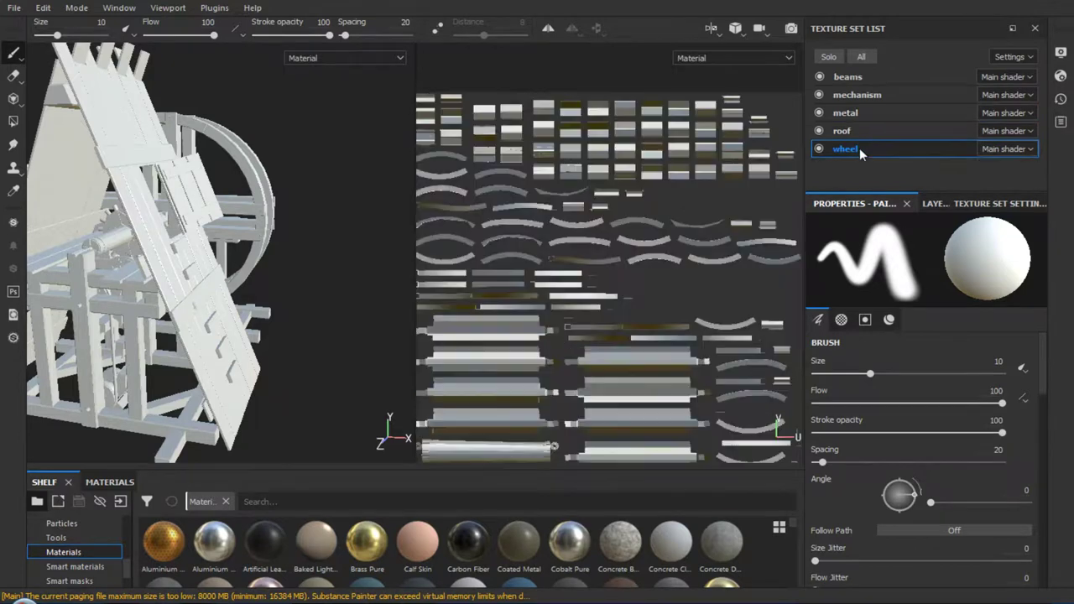
{"action": "left_click", "coordinate": [848, 77]}
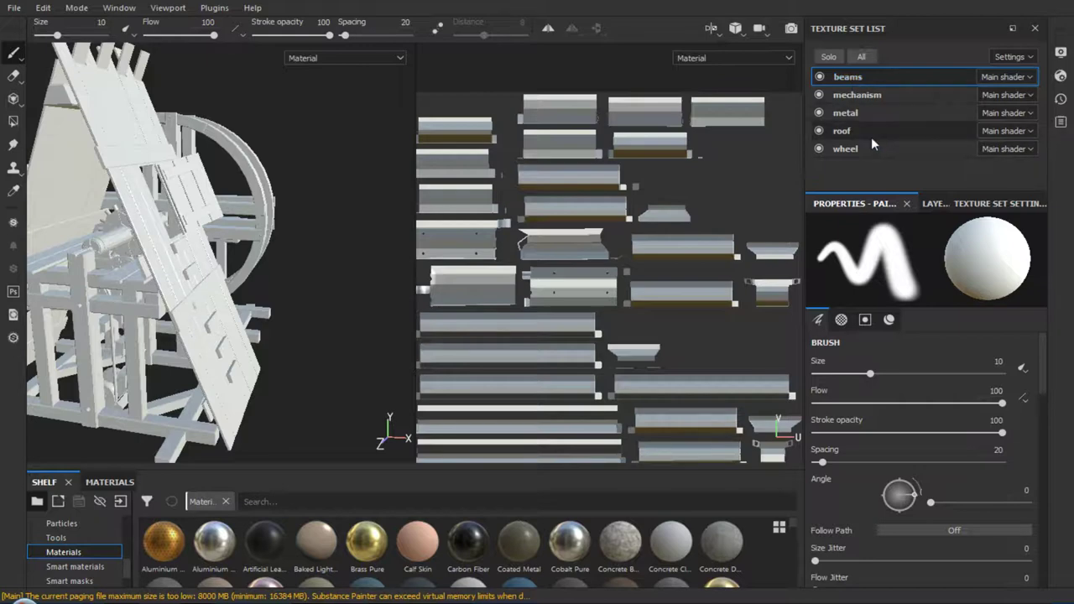
{"action": "left_click", "coordinate": [854, 112]}
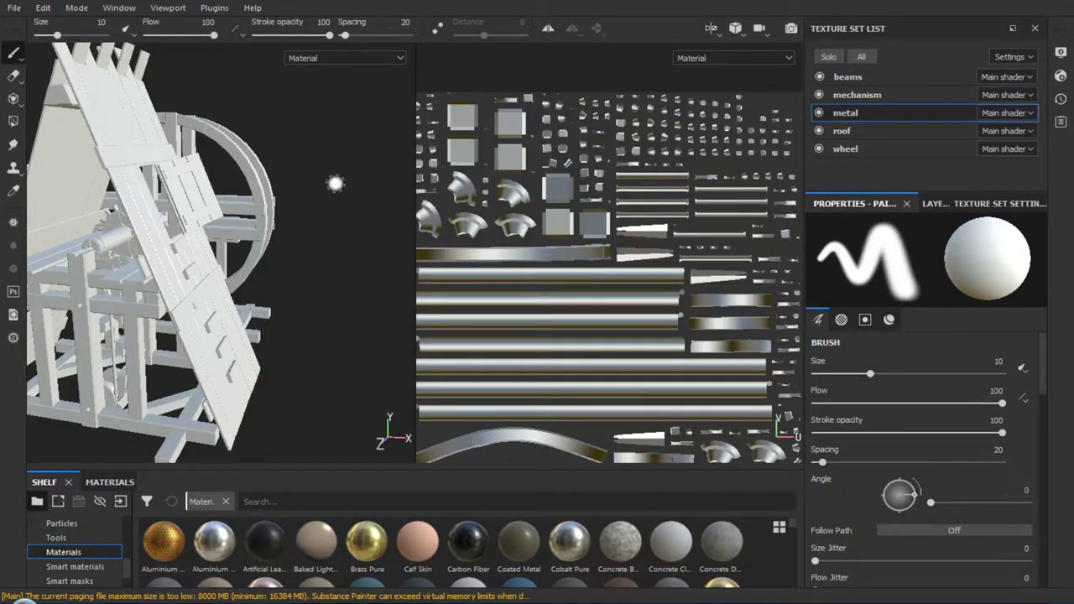
{"action": "left_click", "coordinate": [712, 34]}
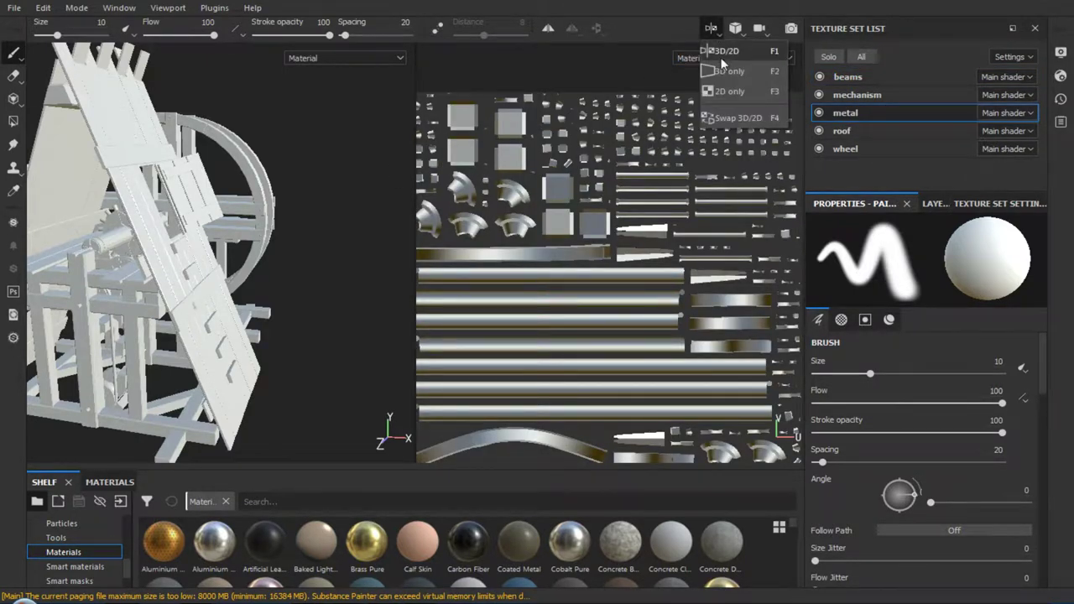
{"action": "left_click", "coordinate": [722, 67]}
Frame the whole machine and pull the Materials tab out of the shelf area
{"action": "mouse_move", "coordinate": [582, 211]}
{"action": "left_mouse_down", "text": "alt"}
{"action": "mouse_move", "coordinate": [549, 202]}
{"action": "mouse_move", "coordinate": [521, 107]}
{"action": "left_mouse_up", "text": "alt"}
{"action": "mouse_move", "coordinate": [521, 107]}
{"action": "right_mouse_down", "text": "alt"}
{"action": "mouse_move", "coordinate": [570, 216]}
{"action": "mouse_move", "coordinate": [570, 194]}
{"action": "right_mouse_up", "text": "alt"}
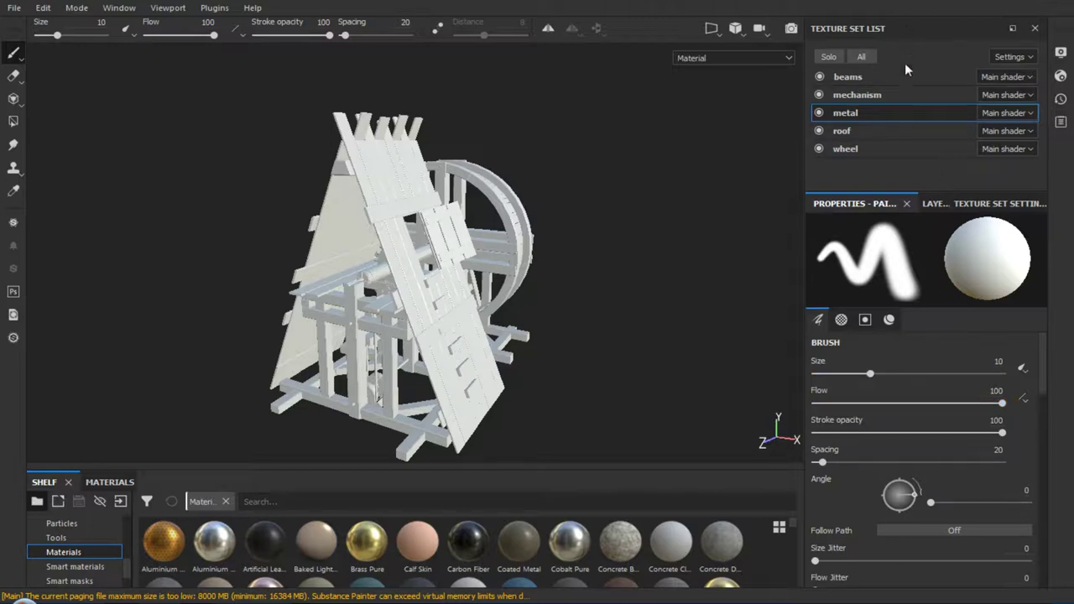
{"action": "left_click", "coordinate": [109, 483]}
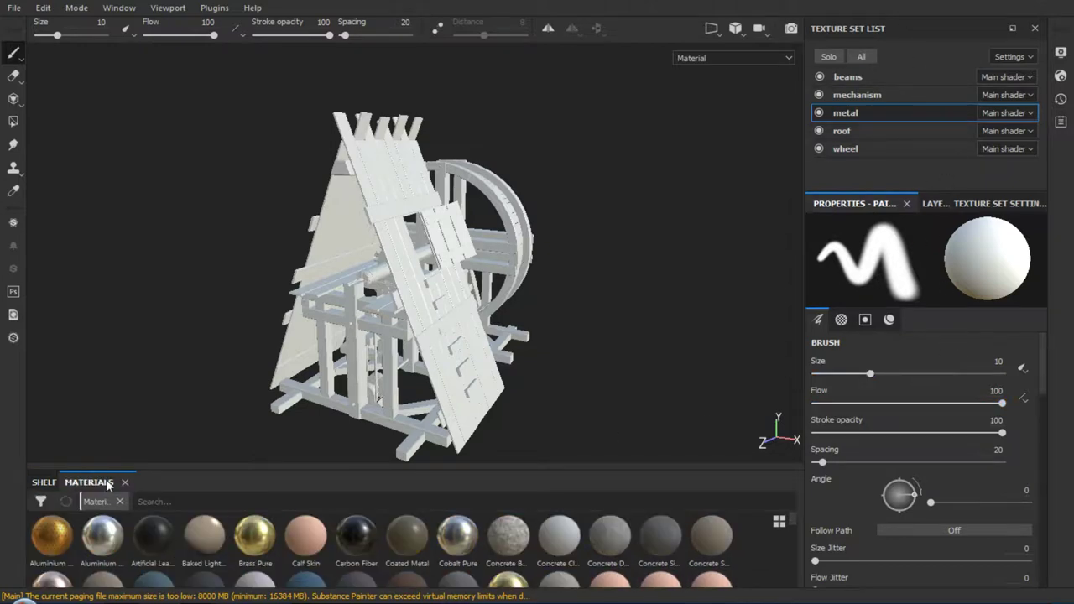
{"action": "left_click", "coordinate": [51, 485]}
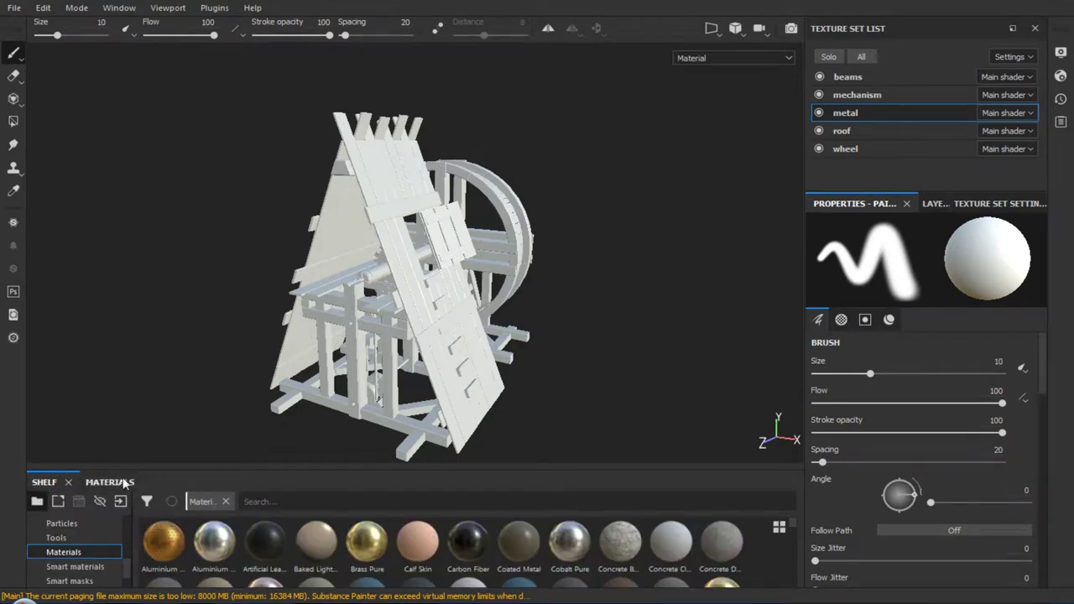
{"action": "mouse_move", "coordinate": [115, 487]}
{"action": "left_mouse_down"}
{"action": "mouse_move", "coordinate": [187, 509]}
{"action": "mouse_move", "coordinate": [156, 492]}
{"action": "mouse_move", "coordinate": [192, 513]}
{"action": "mouse_move", "coordinate": [186, 525]}
{"action": "mouse_move", "coordinate": [186, 501]}
{"action": "left_mouse_up"}
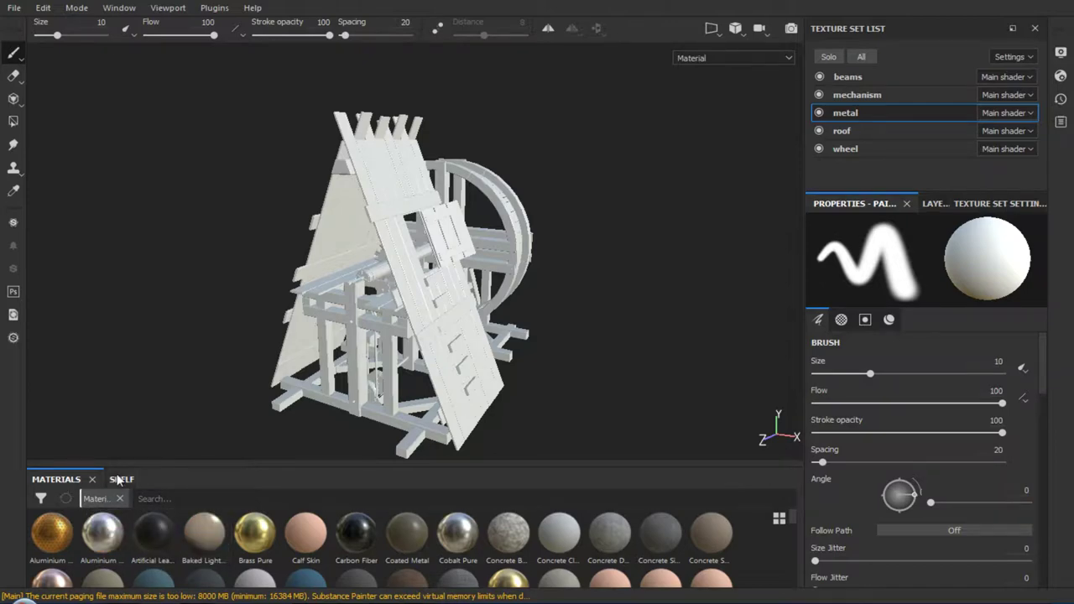
Dock the Materials tab to the right of Shelf, leaving Shelf showing its categories
{"action": "left_click", "coordinate": [120, 479]}
{"action": "left_click", "coordinate": [68, 481]}
{"action": "left_click", "coordinate": [115, 481]}
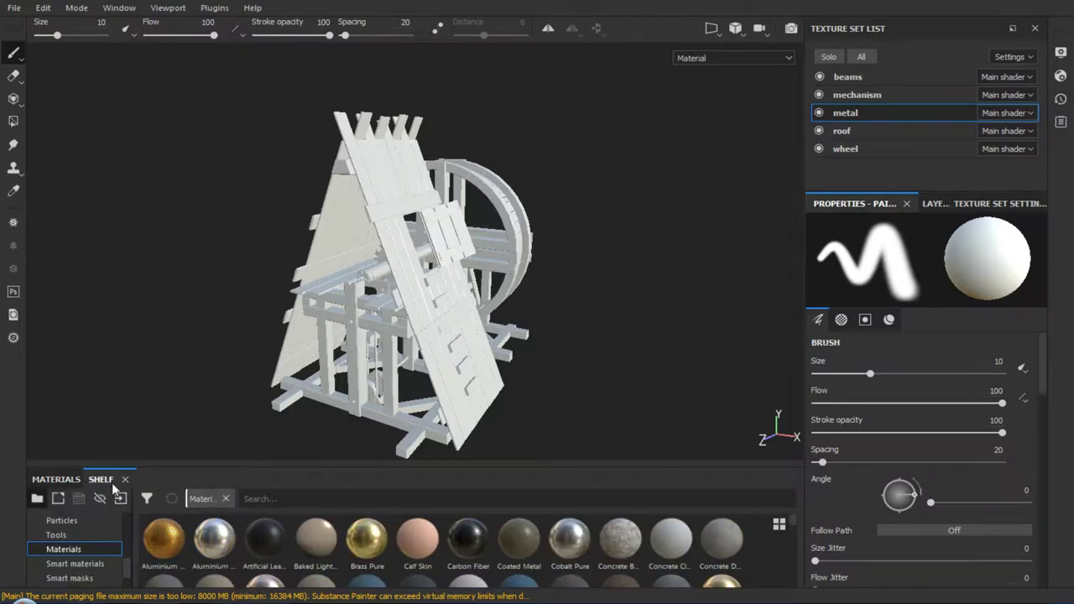
{"action": "left_click", "coordinate": [58, 482]}
{"action": "left_click_drag", "start_coordinate": [58, 482], "coordinate": [147, 483]}
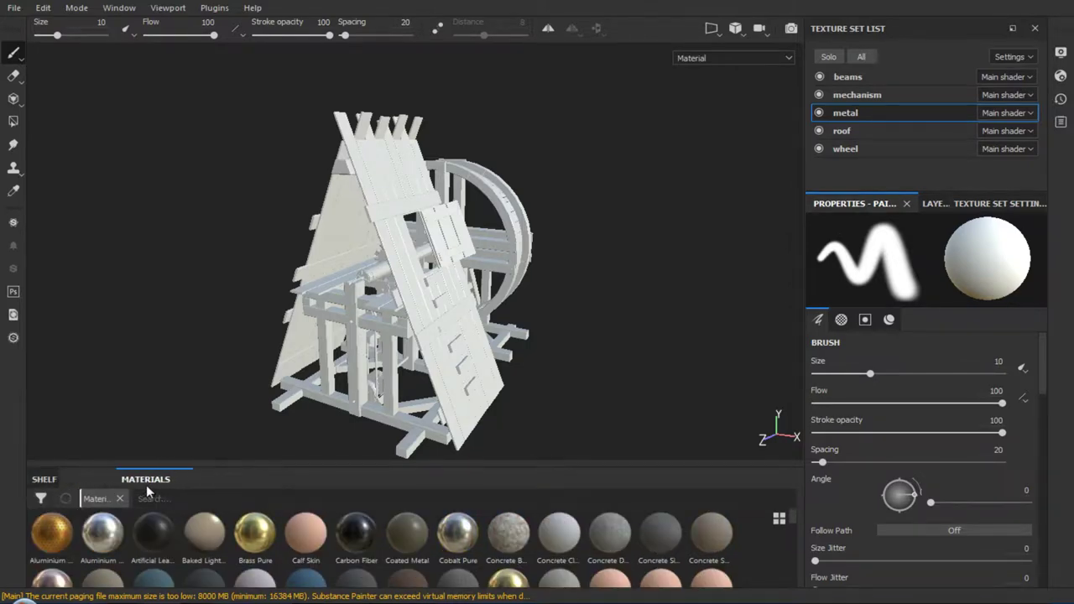
{"action": "left_click", "coordinate": [47, 485]}
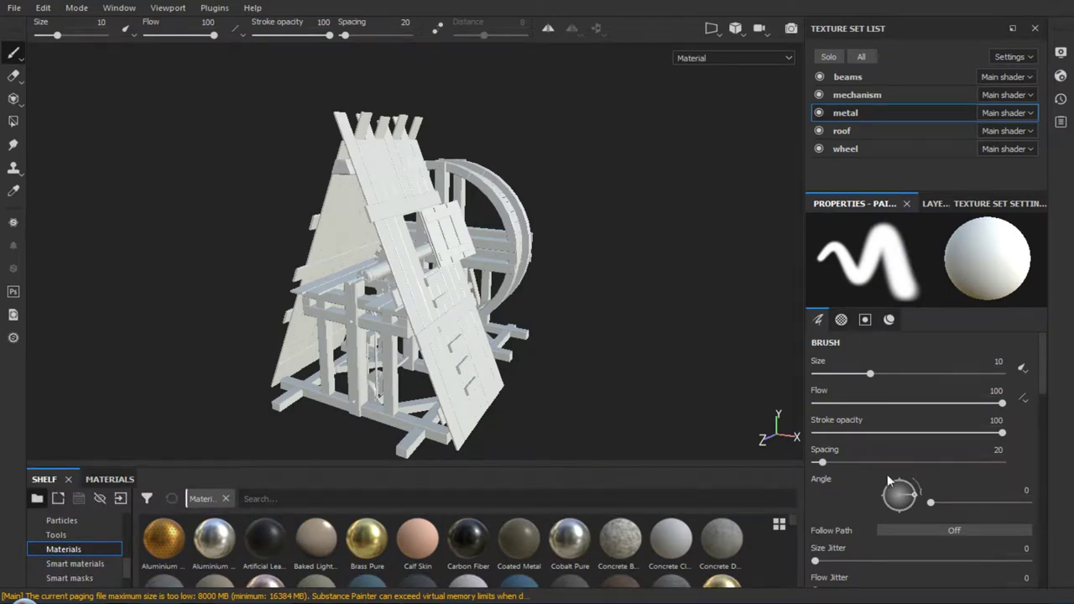
{"action": "left_click", "coordinate": [1060, 54]}
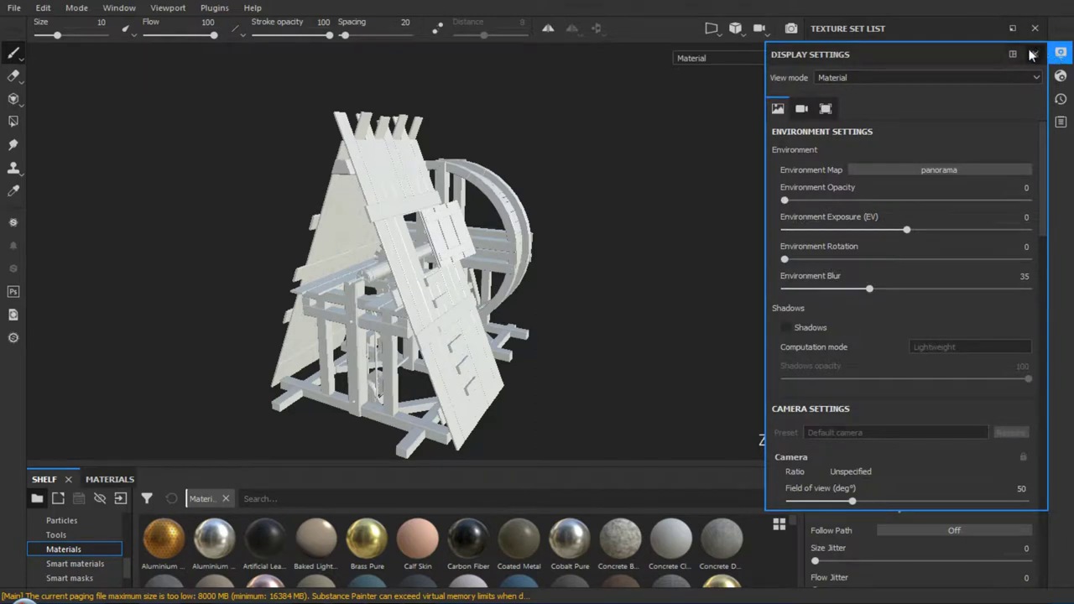
{"action": "left_click", "coordinate": [1036, 55]}
{"action": "left_click", "coordinate": [1062, 53]}
{"action": "left_click", "coordinate": [1036, 53]}
{"action": "left_click", "coordinate": [1061, 52]}
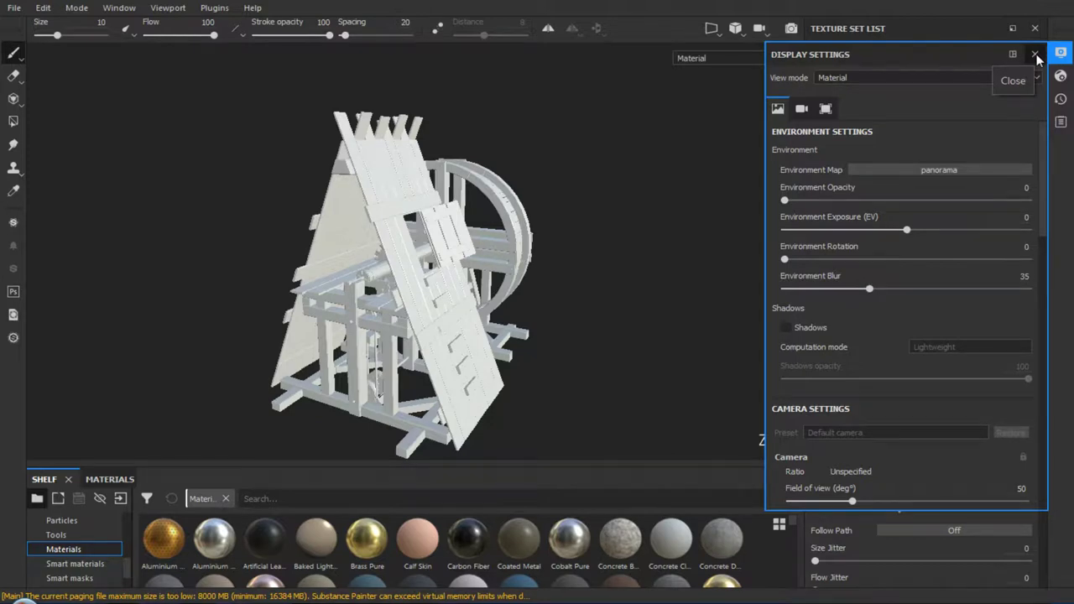
{"action": "left_click", "coordinate": [1037, 54]}
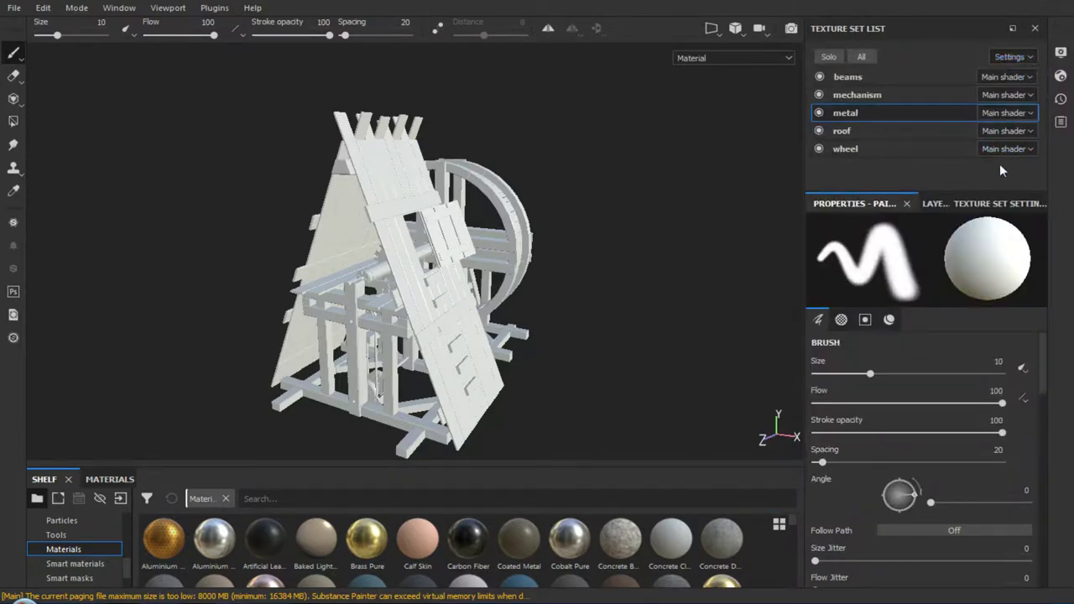
{"action": "left_click", "coordinate": [1061, 75]}
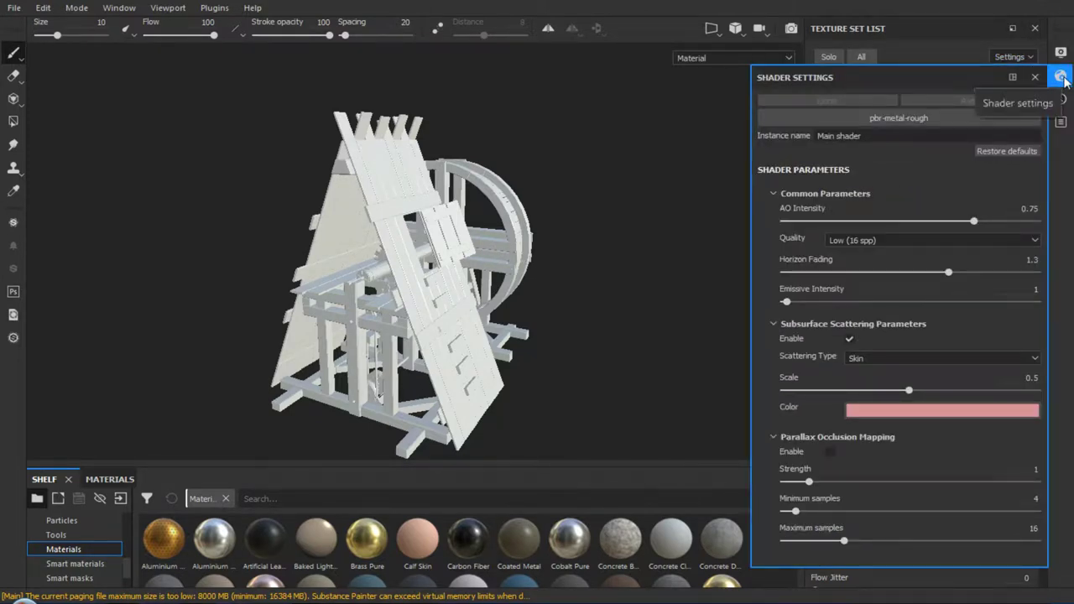
{"action": "left_click", "coordinate": [1061, 76]}
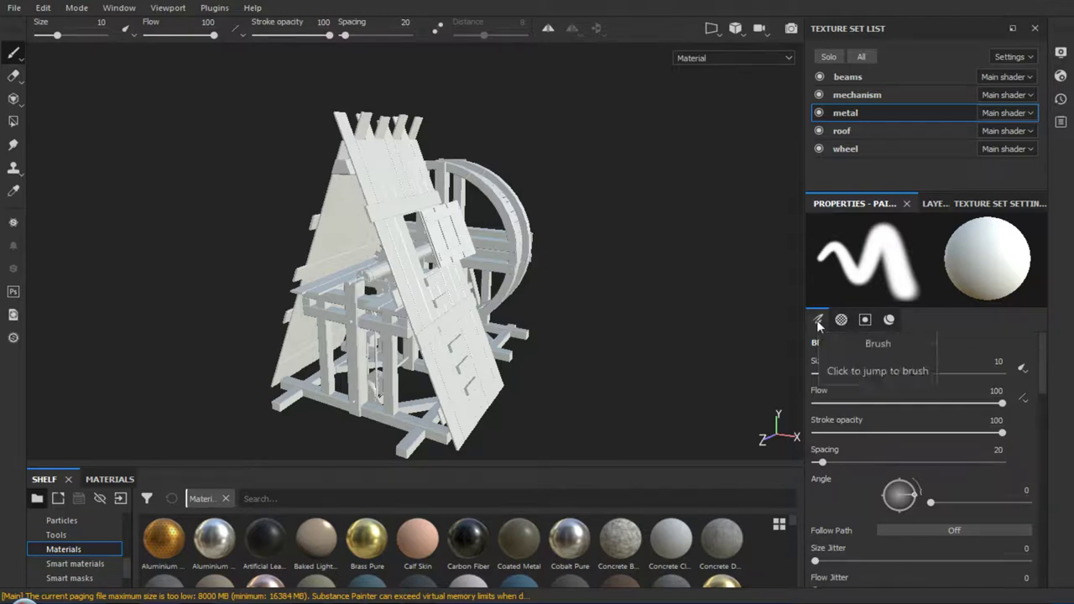
Browse the brush property sections and layer stack, then show the metal set's 2048 texture set settings
{"action": "left_click", "coordinate": [841, 320]}
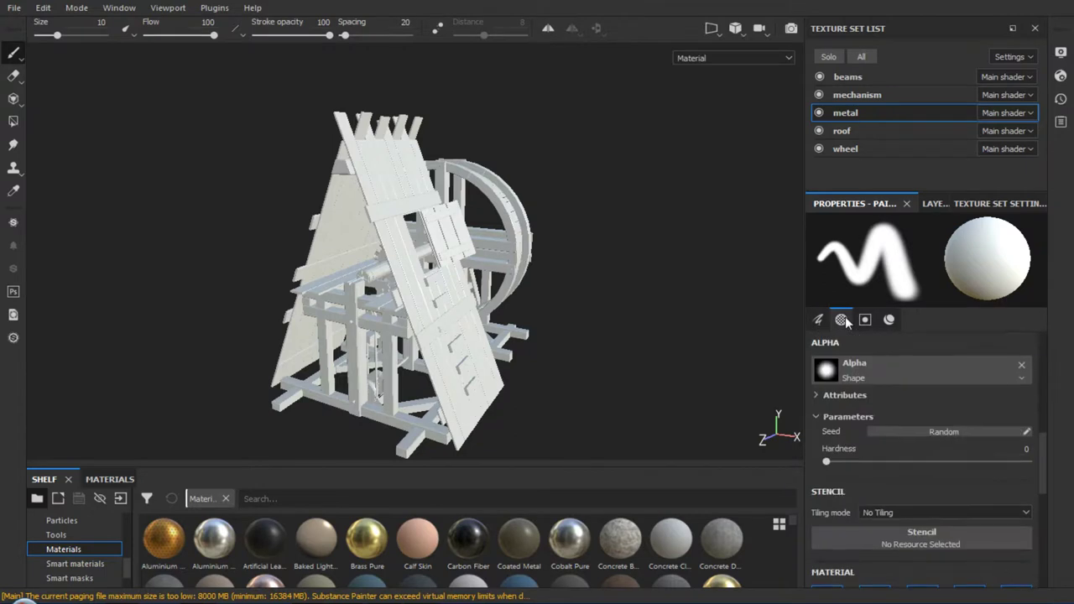
{"action": "left_click", "coordinate": [868, 321]}
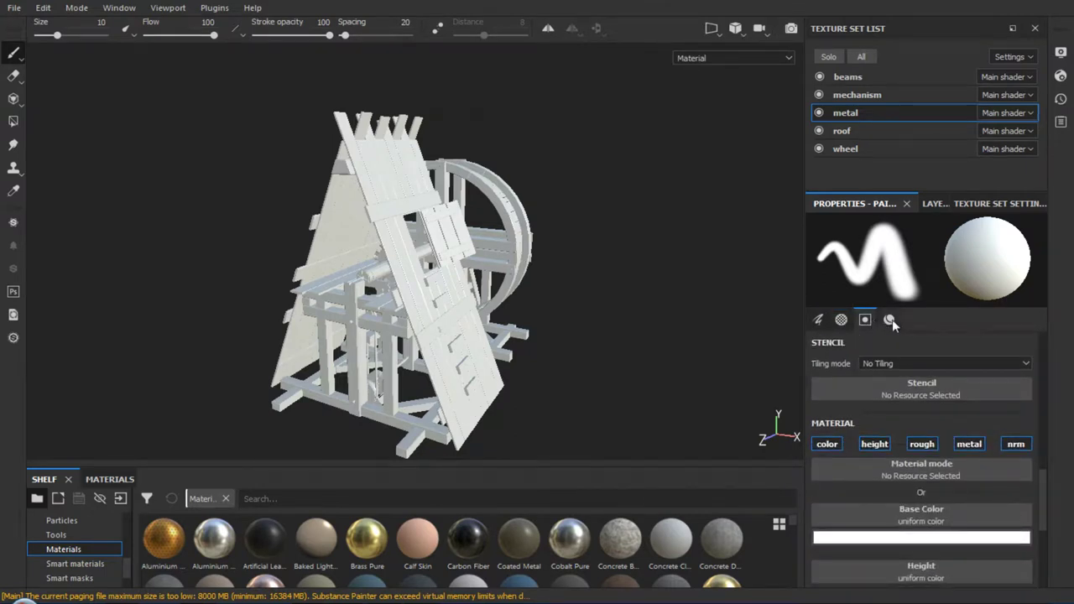
{"action": "left_click", "coordinate": [818, 319]}
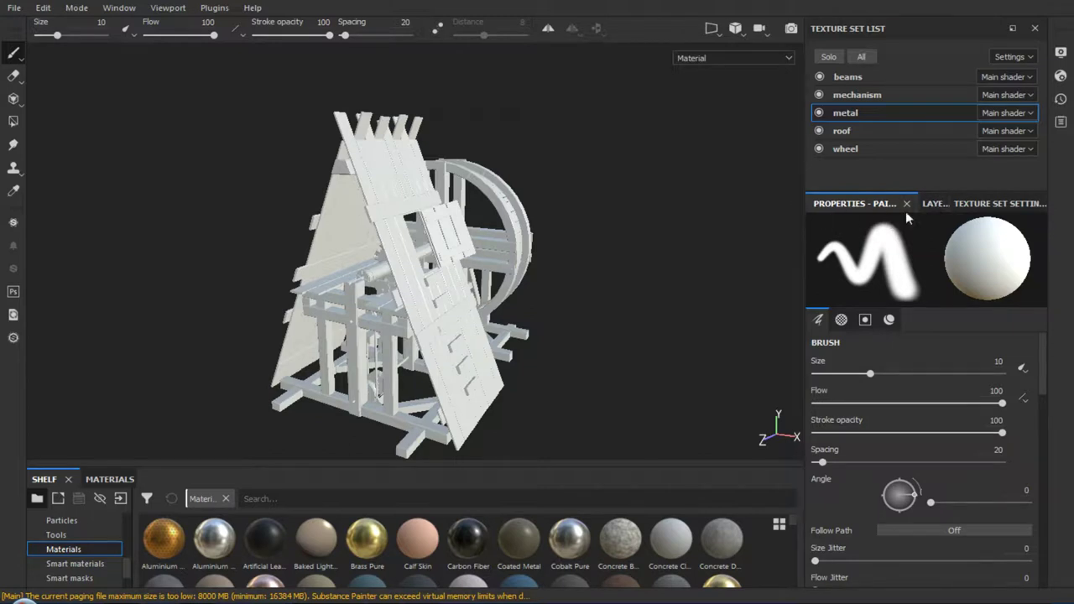
{"action": "left_click", "coordinate": [934, 203]}
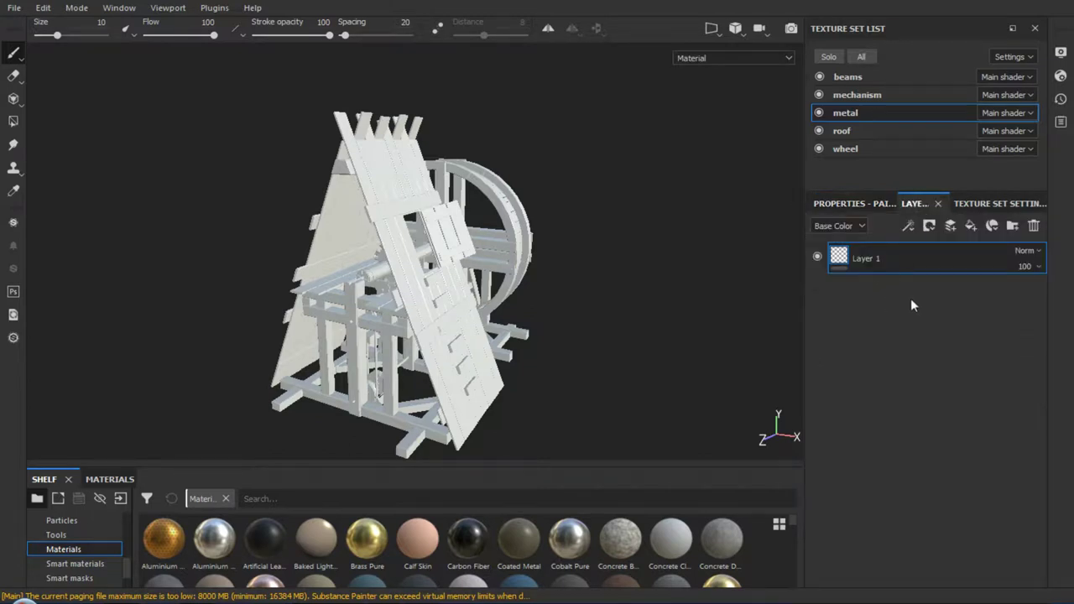
{"action": "right_click", "coordinate": [582, 226]}
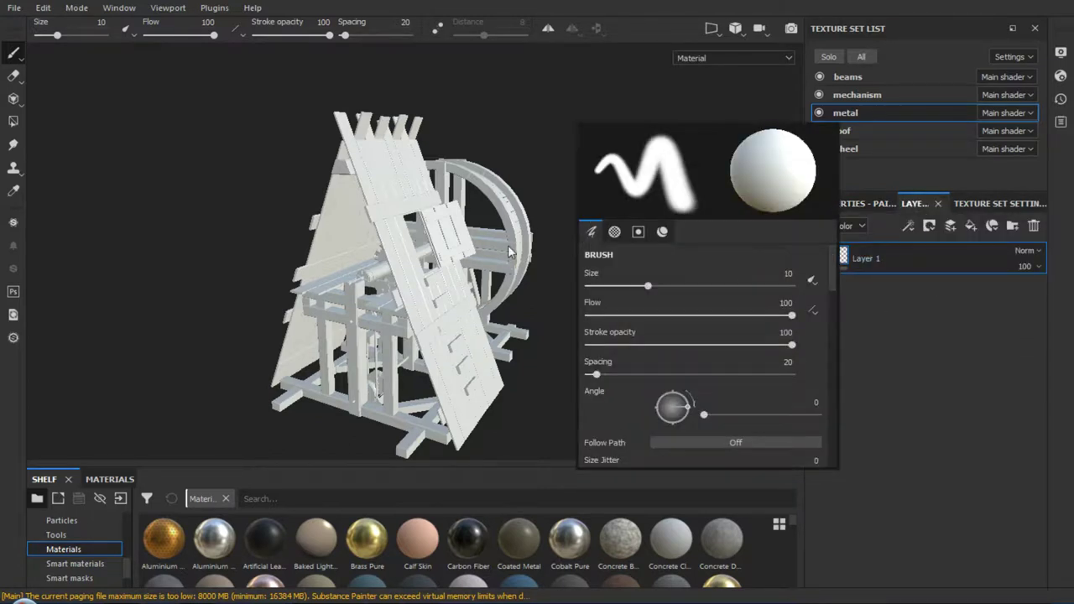
{"action": "mouse_move", "coordinate": [588, 179]}
{"action": "left_mouse_down", "text": "alt"}
{"action": "mouse_move", "coordinate": [532, 221]}
{"action": "mouse_move", "coordinate": [573, 173]}
{"action": "mouse_move", "coordinate": [470, 194]}
{"action": "left_mouse_up", "text": "alt"}
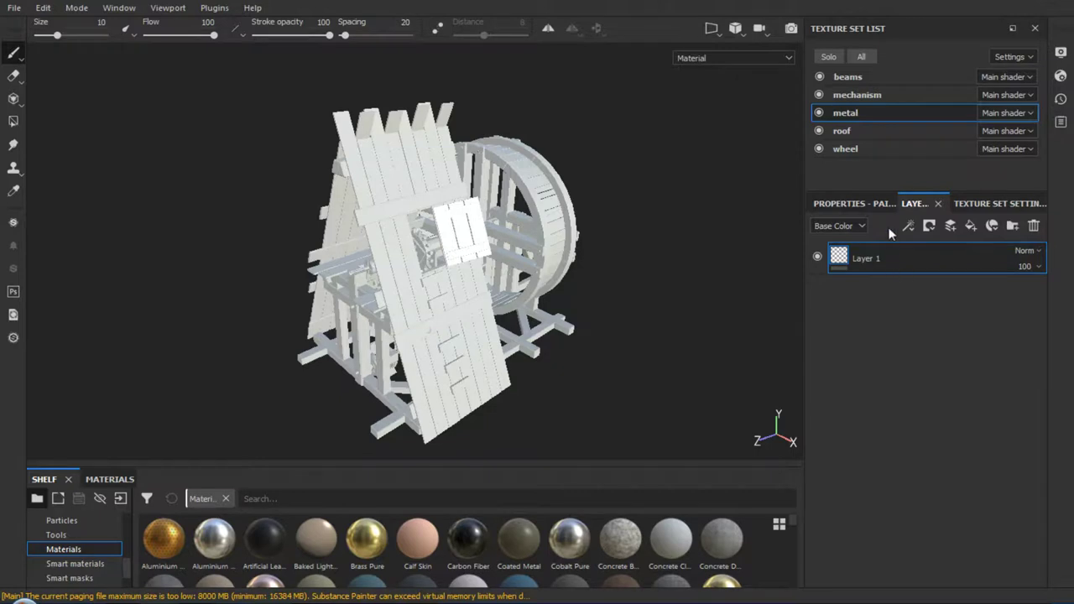
{"action": "left_click", "coordinate": [974, 204]}
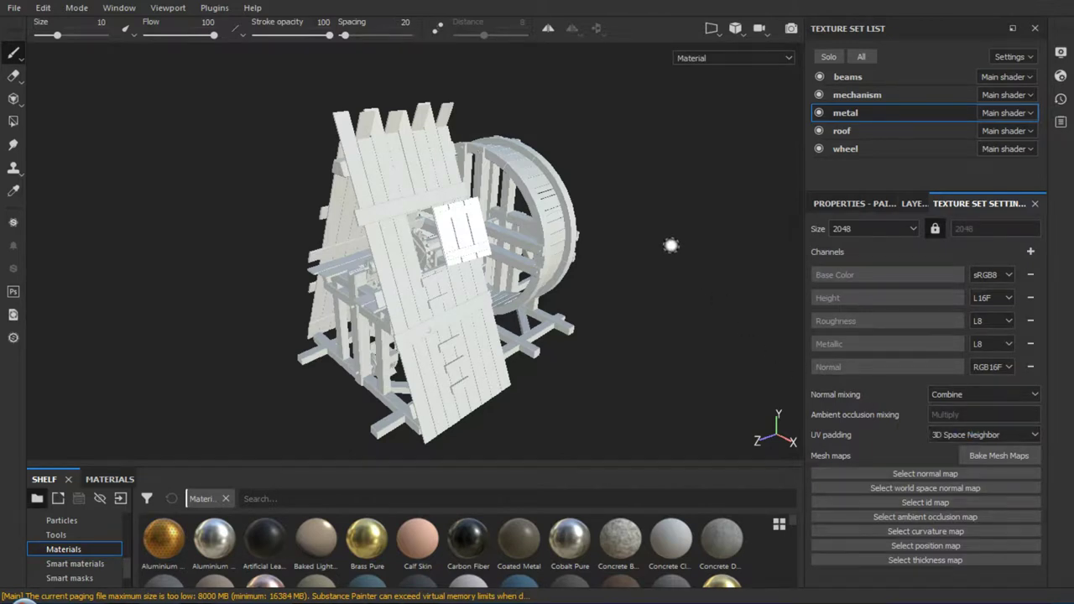
{"action": "left_click", "coordinate": [879, 228]}
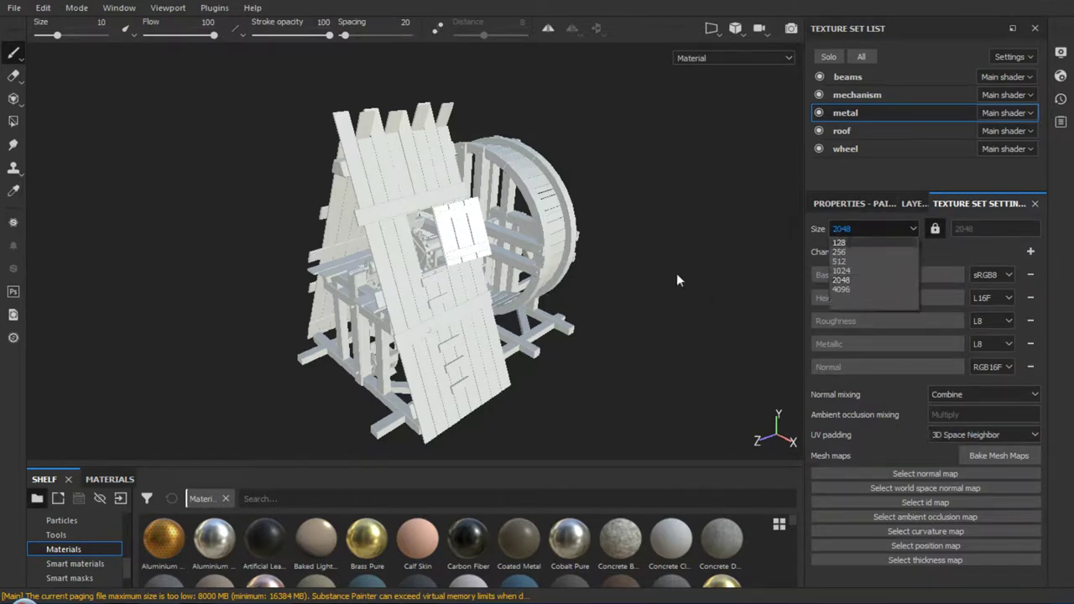
{"action": "left_click", "coordinate": [875, 280]}
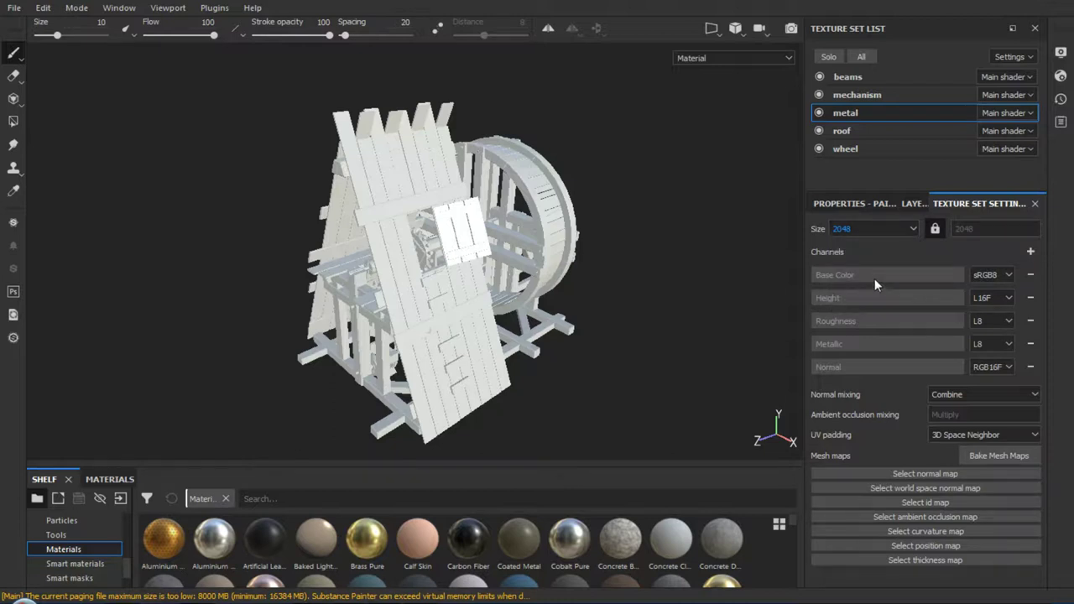
{"action": "left_click", "coordinate": [905, 227]}
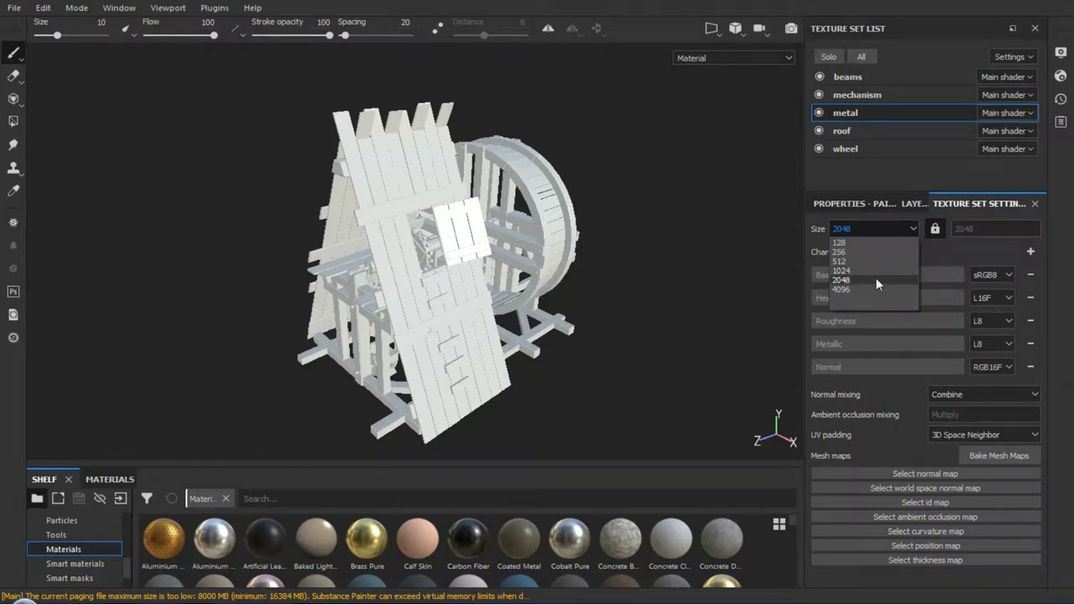
{"action": "left_click", "coordinate": [876, 280]}
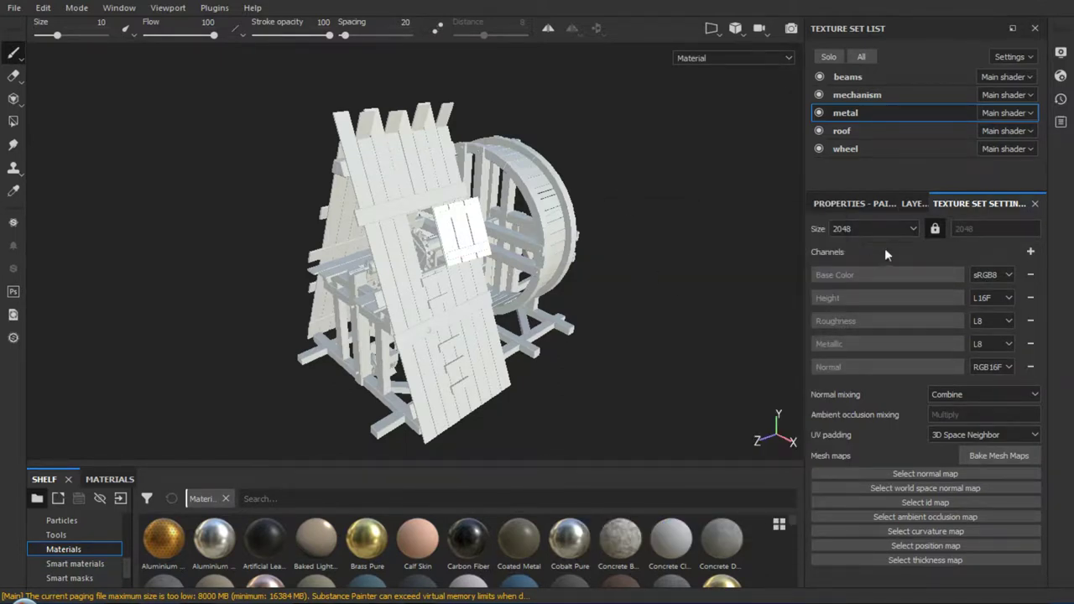
{"action": "left_click", "coordinate": [884, 227]}
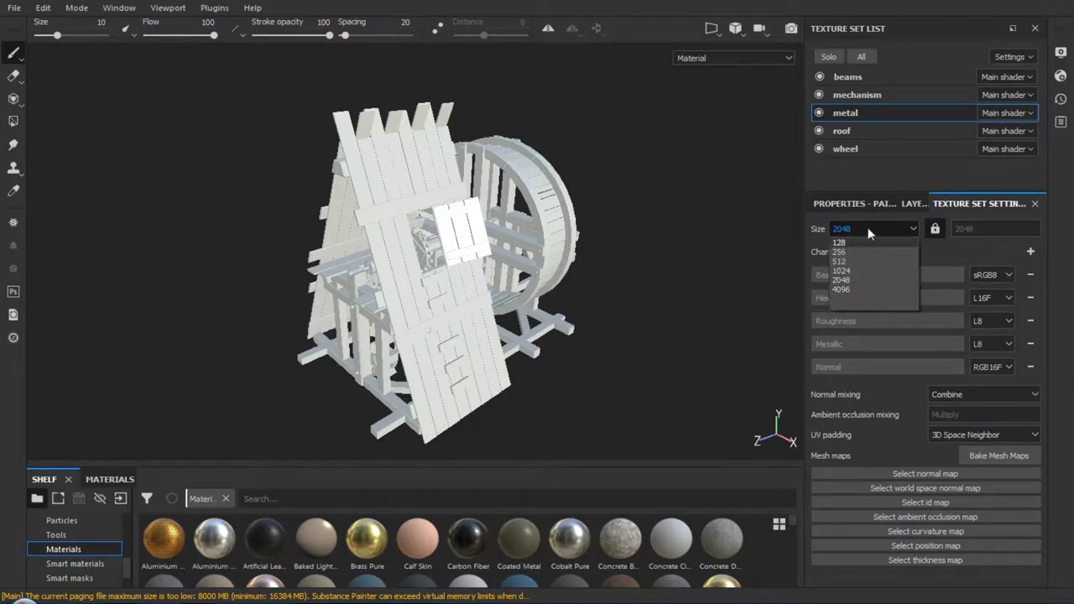
{"action": "left_click", "coordinate": [868, 228]}
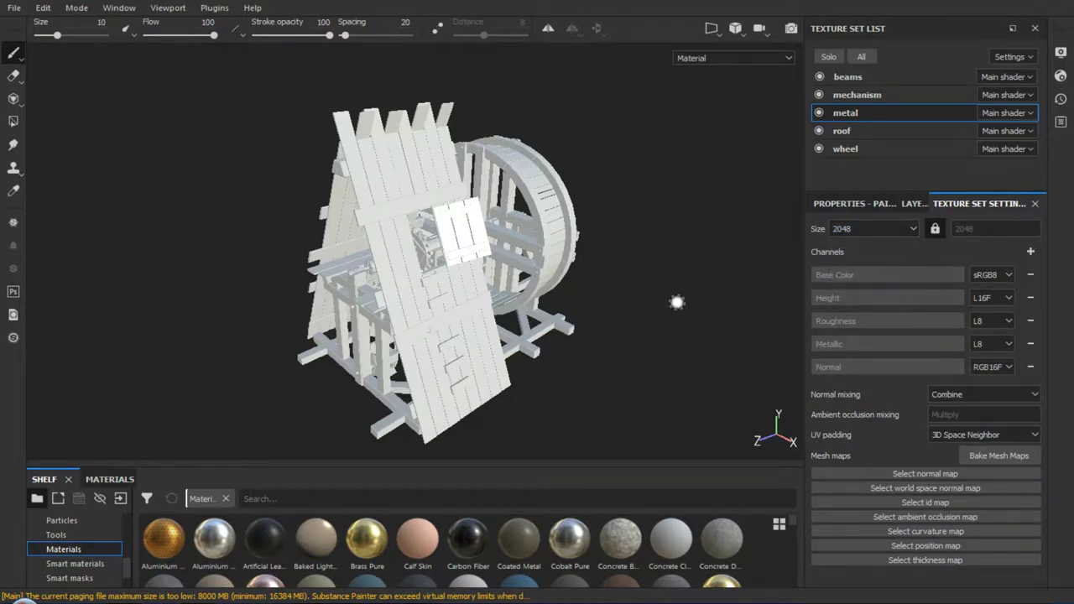
{"action": "left_click", "coordinate": [884, 228]}
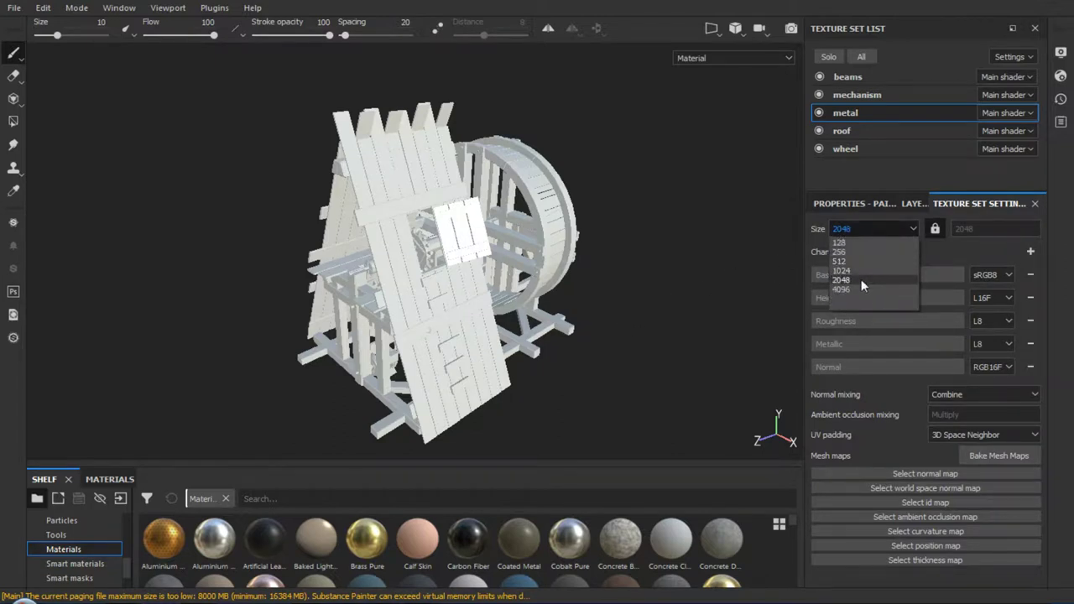
{"action": "left_click", "coordinate": [862, 227]}
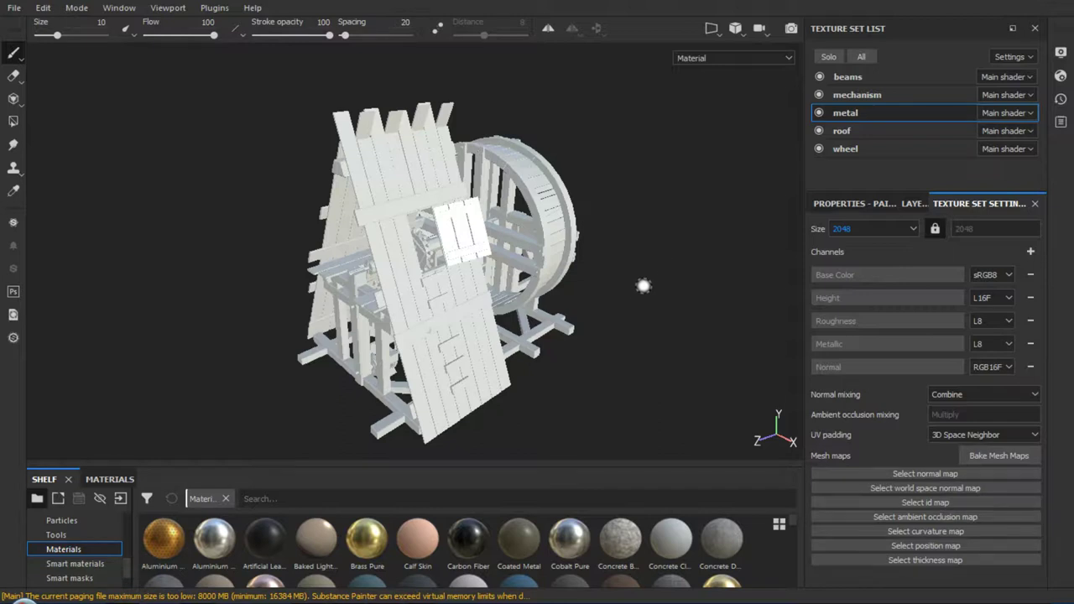
{"action": "right_click", "coordinate": [618, 294]}
{"action": "left_click", "coordinate": [1000, 458]}
{"action": "left_click_drag", "start_coordinate": [223, 464], "coordinate": [224, 406]}
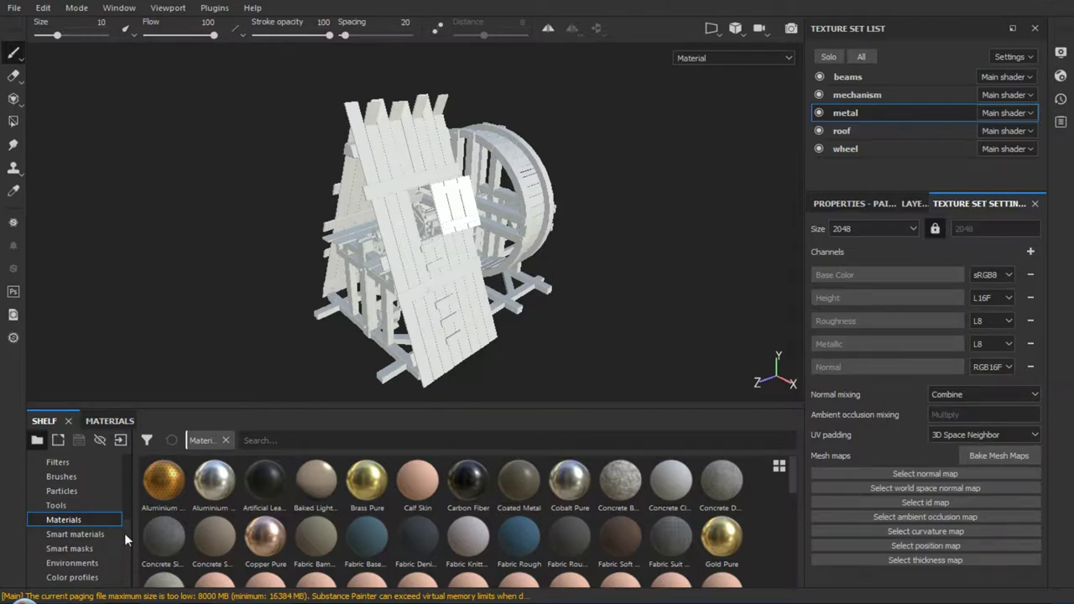
{"action": "scroll", "coordinate": [125, 525], "scroll_direction": "up", "scroll_amount": 3}
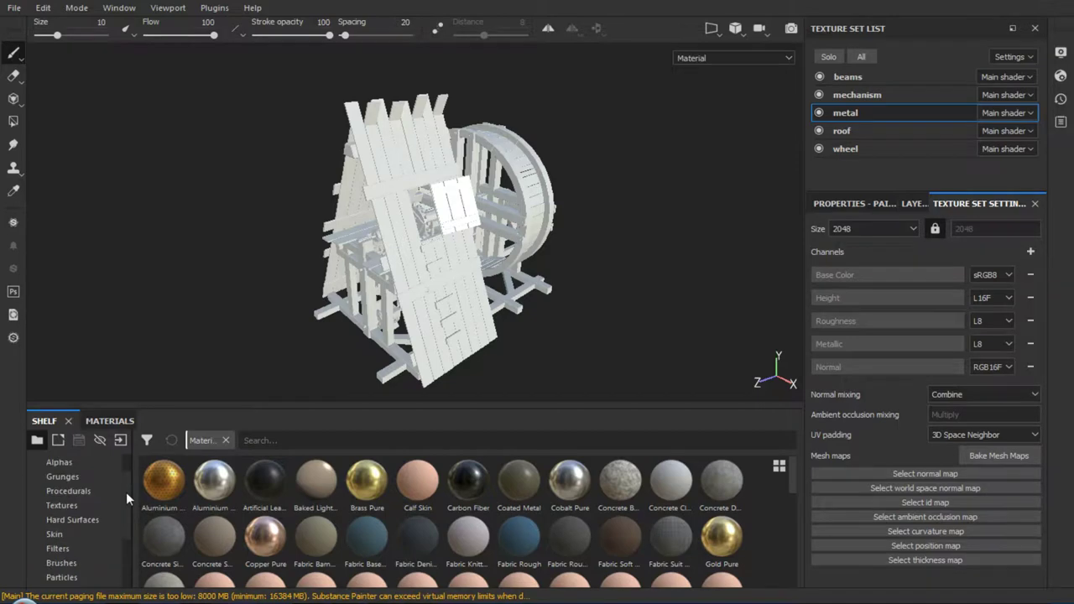
{"action": "scroll", "coordinate": [126, 491], "scroll_direction": "up", "scroll_amount": 1}
{"action": "scroll", "coordinate": [125, 482], "scroll_direction": "up", "scroll_amount": 1}
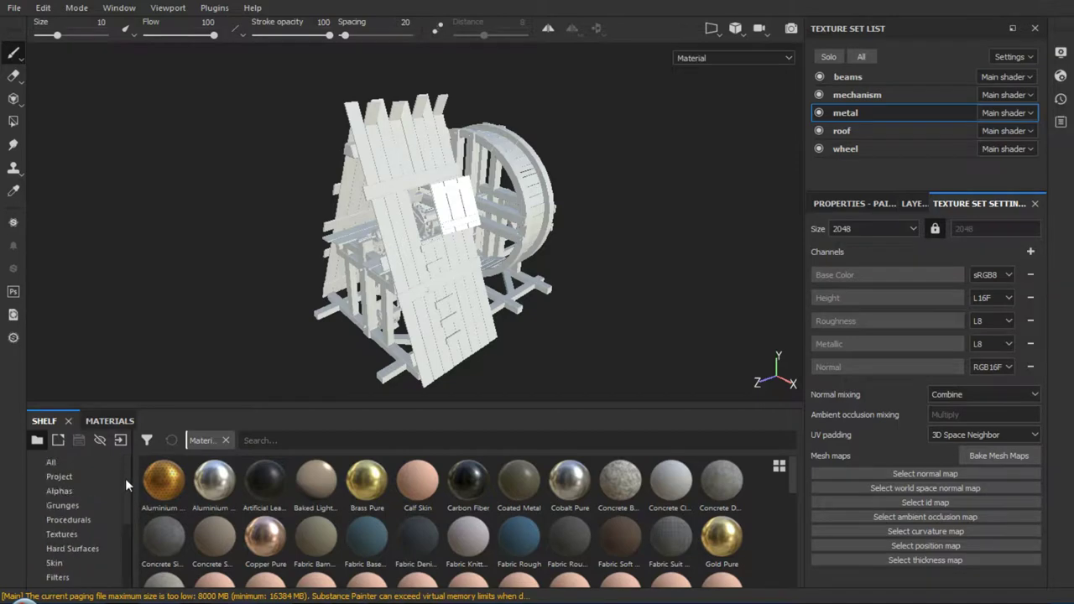
{"action": "scroll", "coordinate": [125, 483], "scroll_direction": "down", "scroll_amount": 3}
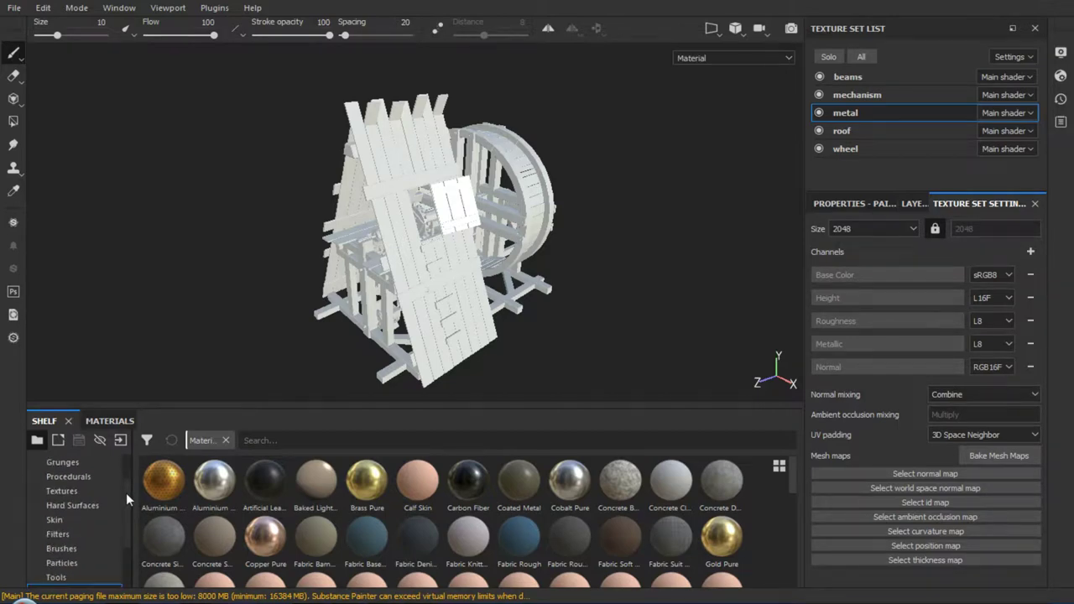
{"action": "scroll", "coordinate": [127, 512], "scroll_direction": "down", "scroll_amount": 5}
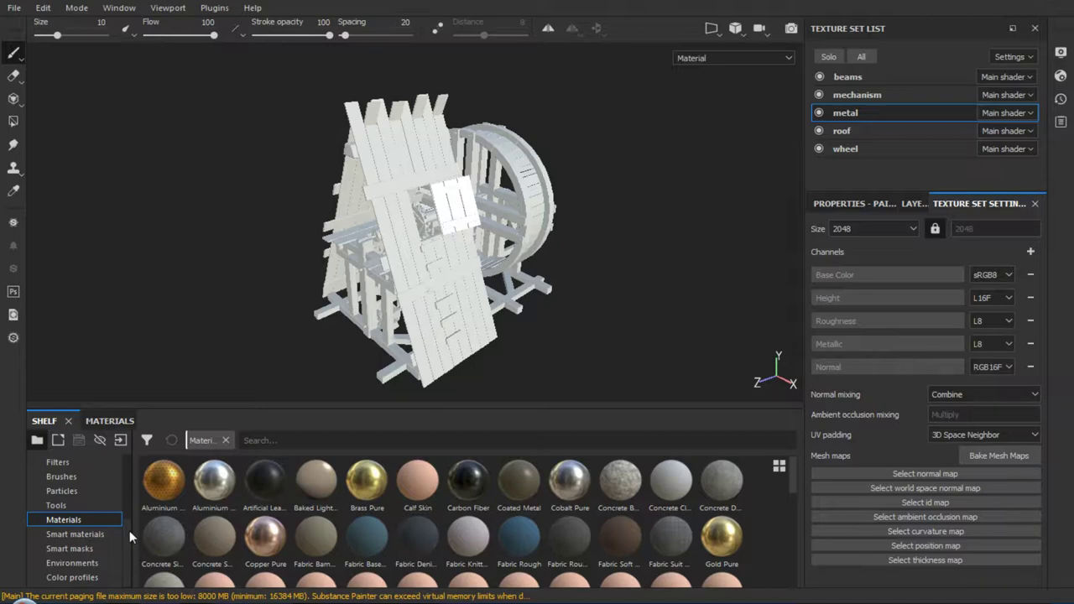
{"action": "scroll", "coordinate": [129, 528], "scroll_direction": "up", "scroll_amount": 3}
{"action": "scroll", "coordinate": [131, 504], "scroll_direction": "up", "scroll_amount": 2}
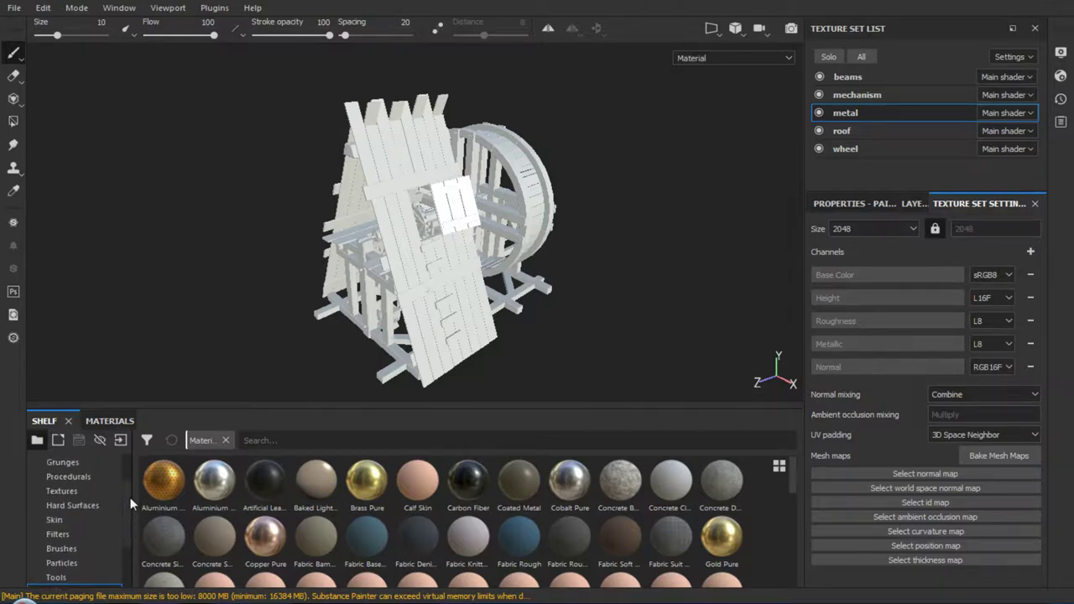
{"action": "scroll", "coordinate": [130, 497], "scroll_direction": "up", "scroll_amount": 3}
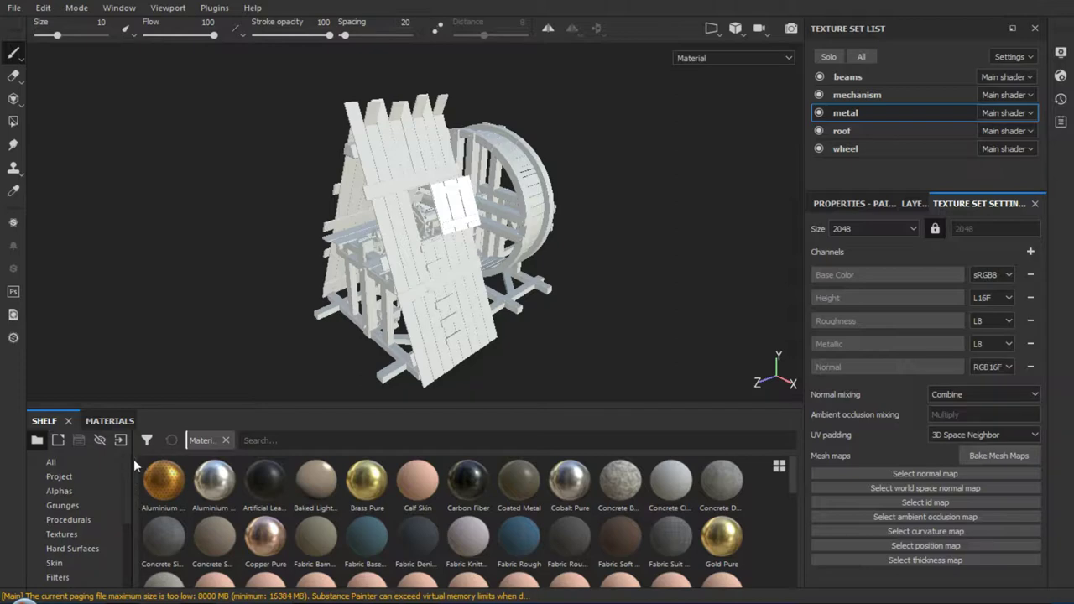
{"action": "scroll", "coordinate": [131, 483], "scroll_direction": "down", "scroll_amount": 3}
{"action": "scroll", "coordinate": [129, 506], "scroll_direction": "down", "scroll_amount": 2}
{"action": "scroll", "coordinate": [127, 526], "scroll_direction": "down", "scroll_amount": 3}
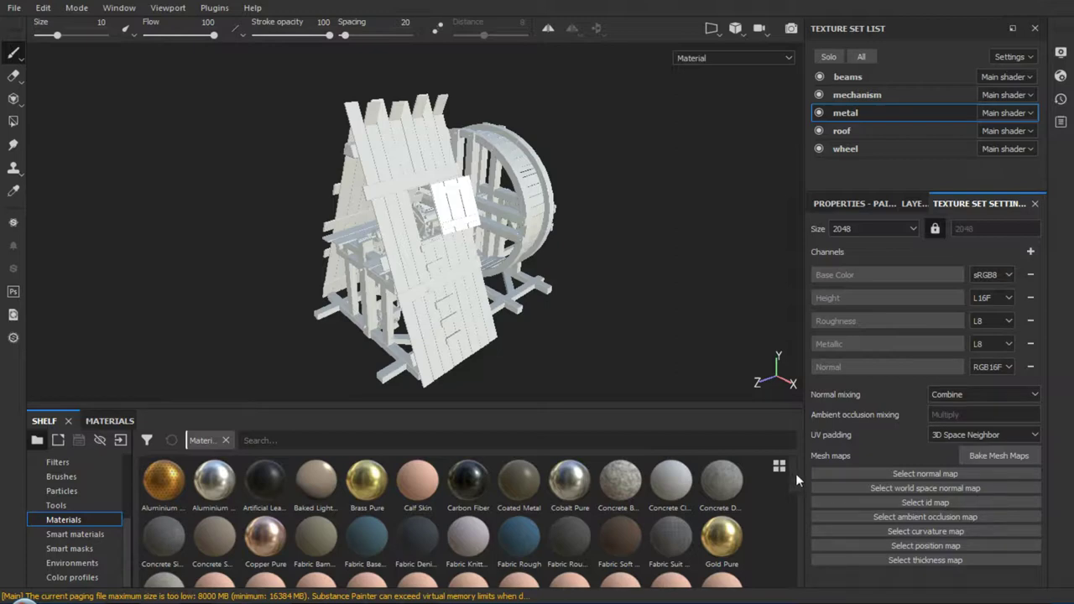
{"action": "left_click", "coordinate": [983, 453]}
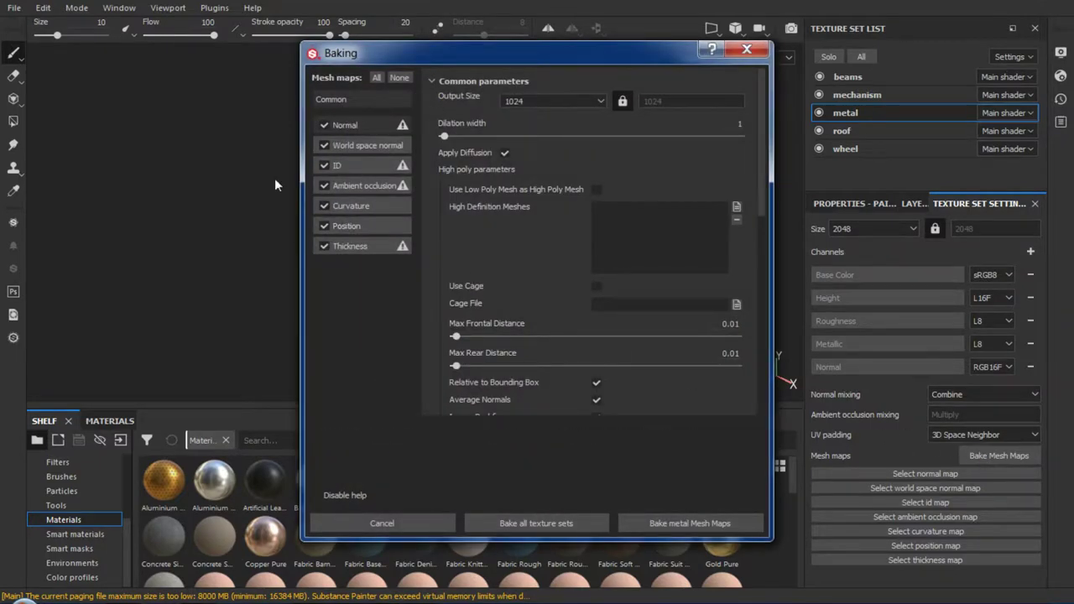
{"action": "left_click_drag", "start_coordinate": [378, 53], "coordinate": [239, 92]}
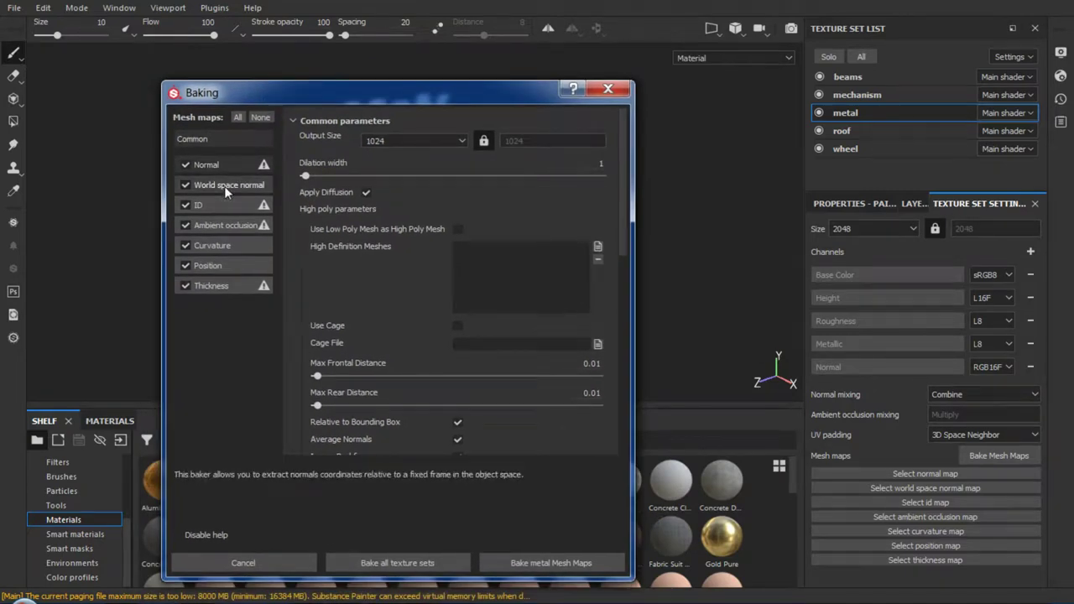
{"action": "mouse_move", "coordinate": [365, 186]}
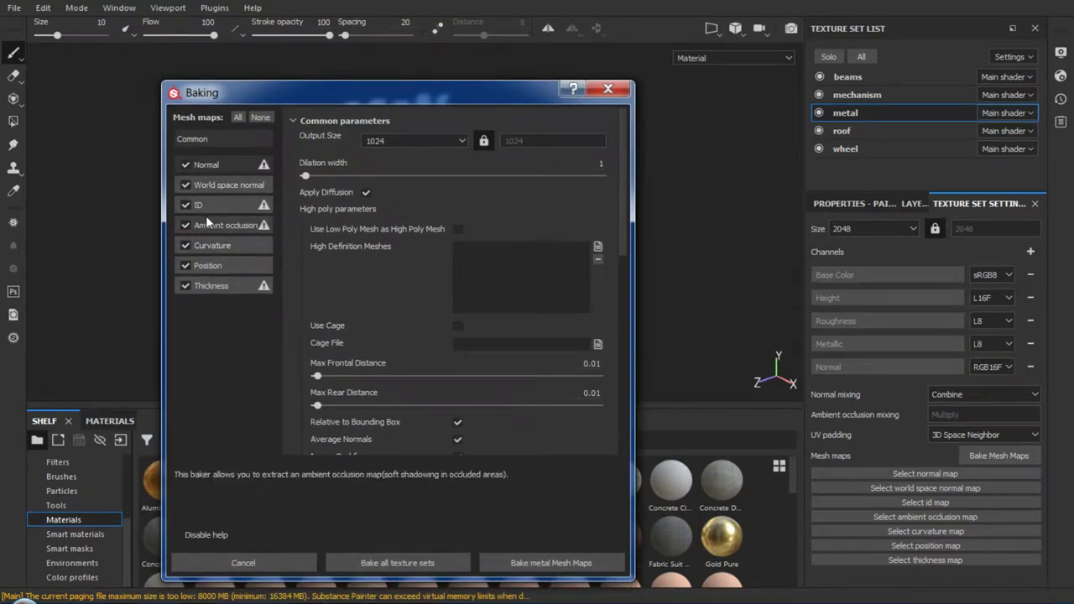
{"action": "left_click", "coordinate": [224, 206]}
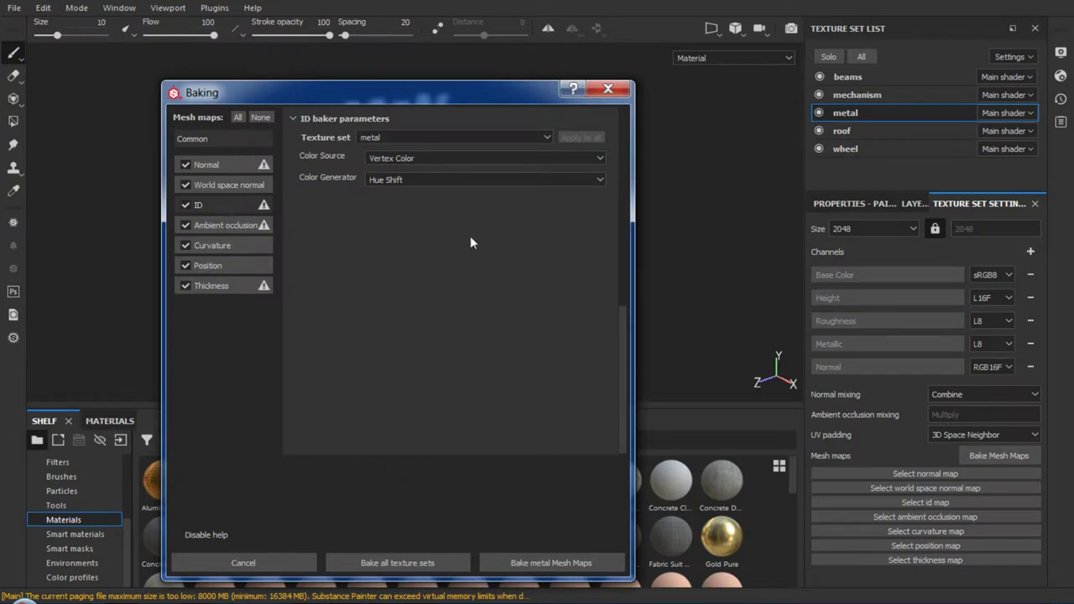
{"action": "left_click", "coordinate": [185, 205]}
{"action": "mouse_move", "coordinate": [343, 95]}
{"action": "left_mouse_down"}
{"action": "mouse_move", "coordinate": [231, 114]}
{"action": "mouse_move", "coordinate": [692, 151]}
{"action": "mouse_move", "coordinate": [281, 100]}
{"action": "mouse_move", "coordinate": [654, 172]}
{"action": "mouse_move", "coordinate": [612, 283]}
{"action": "mouse_move", "coordinate": [651, 103]}
{"action": "mouse_move", "coordinate": [540, 118]}
{"action": "mouse_move", "coordinate": [678, 101]}
{"action": "mouse_move", "coordinate": [663, 100]}
{"action": "left_mouse_up"}
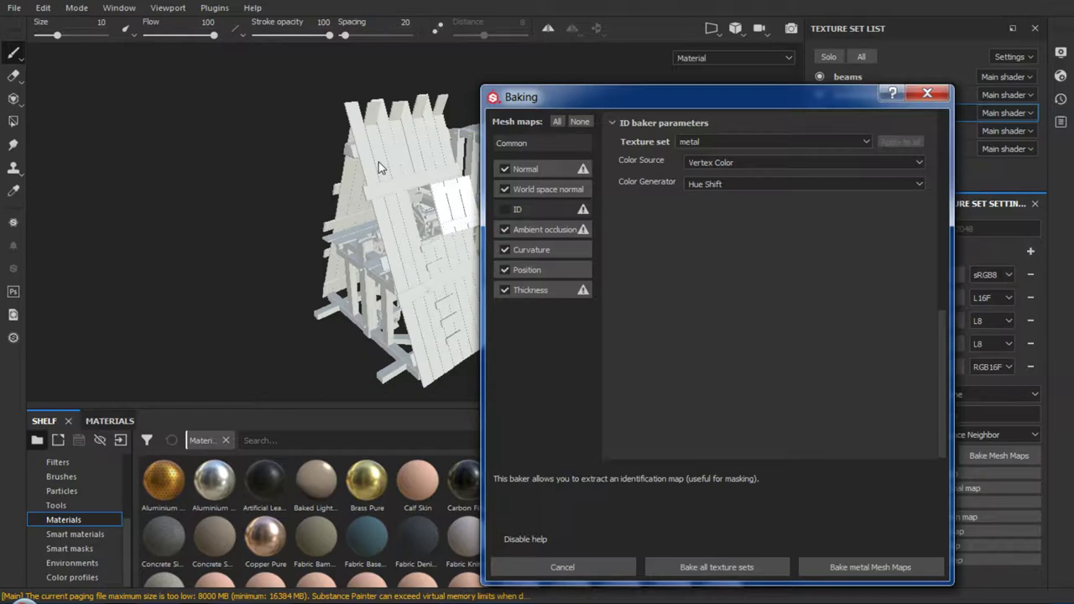
{"action": "left_click_drag", "start_coordinate": [640, 96], "coordinate": [203, 112]}
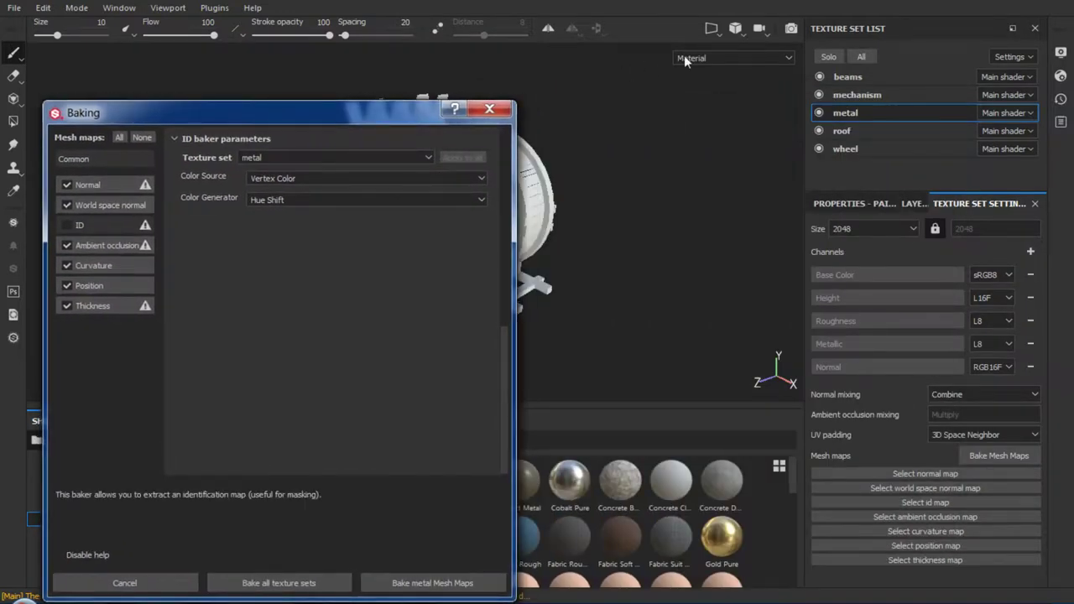
Close Baking, switch to the 3D/2D layout, and reduce brush size to about 2.83
{"action": "key", "text": "Escape"}
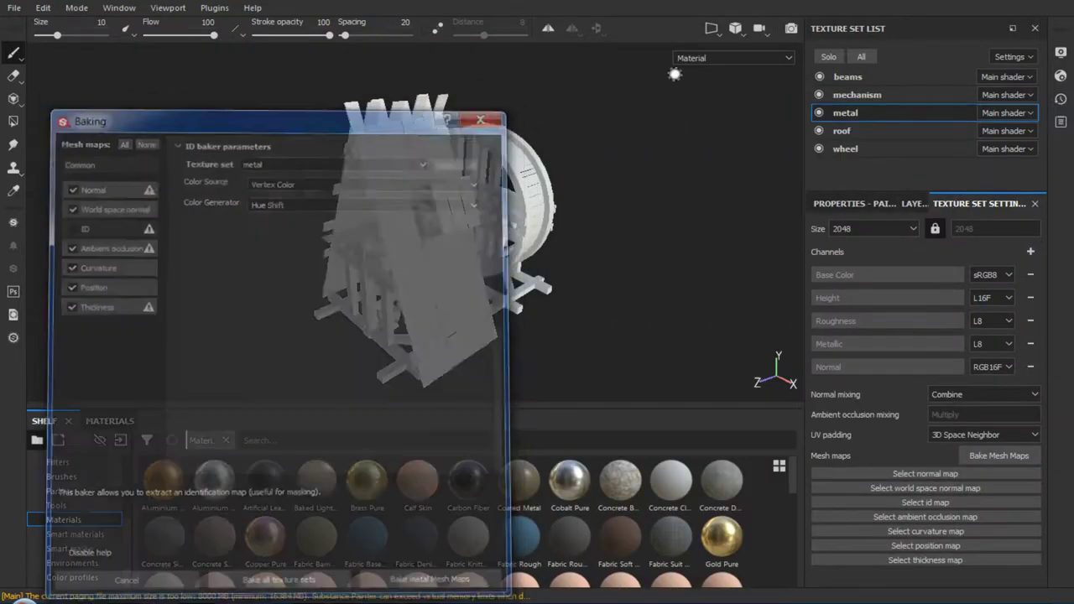
{"action": "left_click", "coordinate": [731, 31]}
{"action": "left_click", "coordinate": [713, 57]}
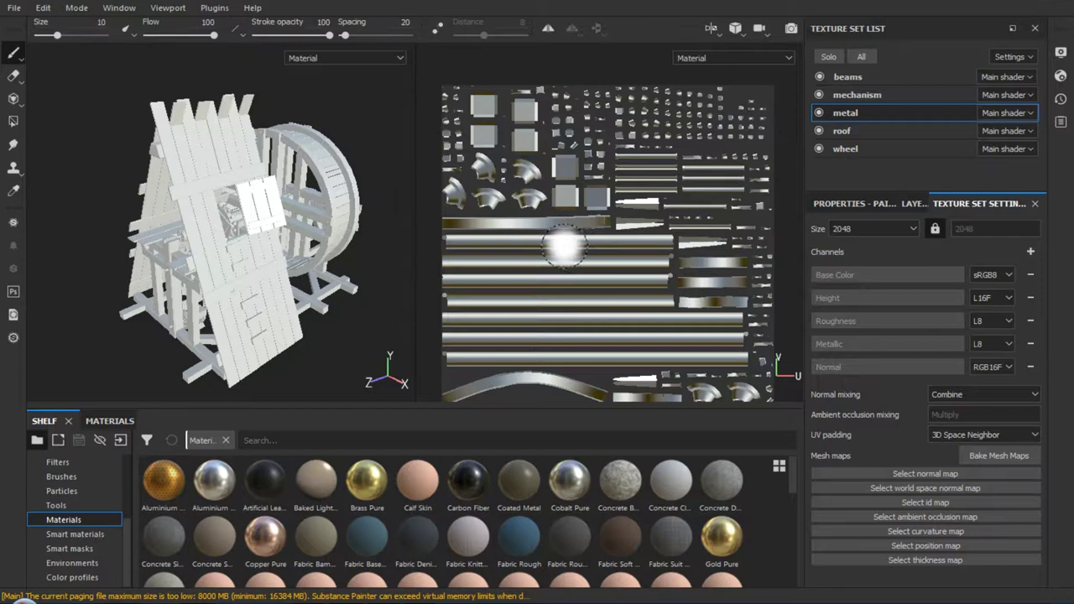
{"action": "scroll", "coordinate": [537, 245], "scroll_direction": "down", "scroll_amount": 1}
{"action": "right_click_drag", "start_coordinate": [527, 248], "coordinate": [583, 244], "text": "ctrl"}
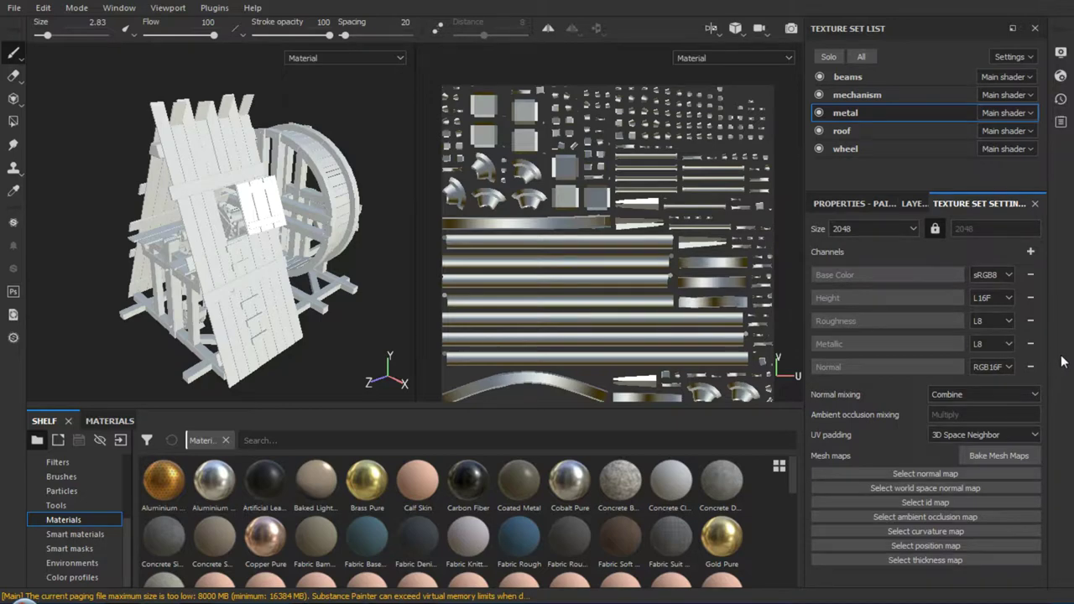
Reopen Bake Mesh Maps for the metal set, exclude the ID map, and set output size 4096
{"action": "left_click", "coordinate": [1010, 457]}
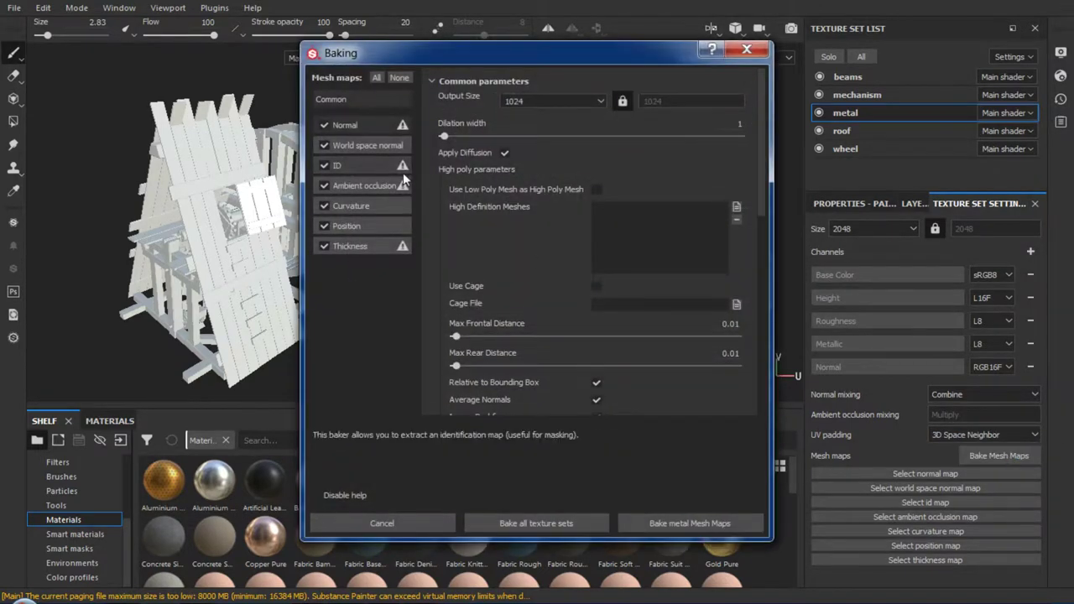
{"action": "left_click", "coordinate": [325, 166]}
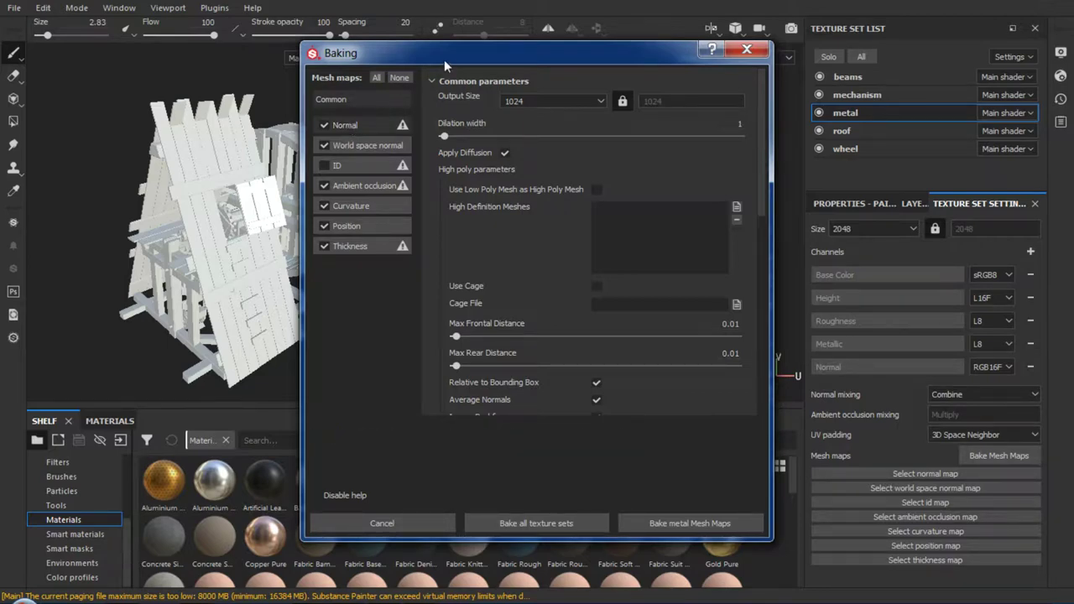
{"action": "mouse_move", "coordinate": [444, 60]}
{"action": "left_mouse_down"}
{"action": "mouse_move", "coordinate": [313, 96]}
{"action": "mouse_move", "coordinate": [379, 80]}
{"action": "mouse_move", "coordinate": [332, 72]}
{"action": "left_mouse_up"}
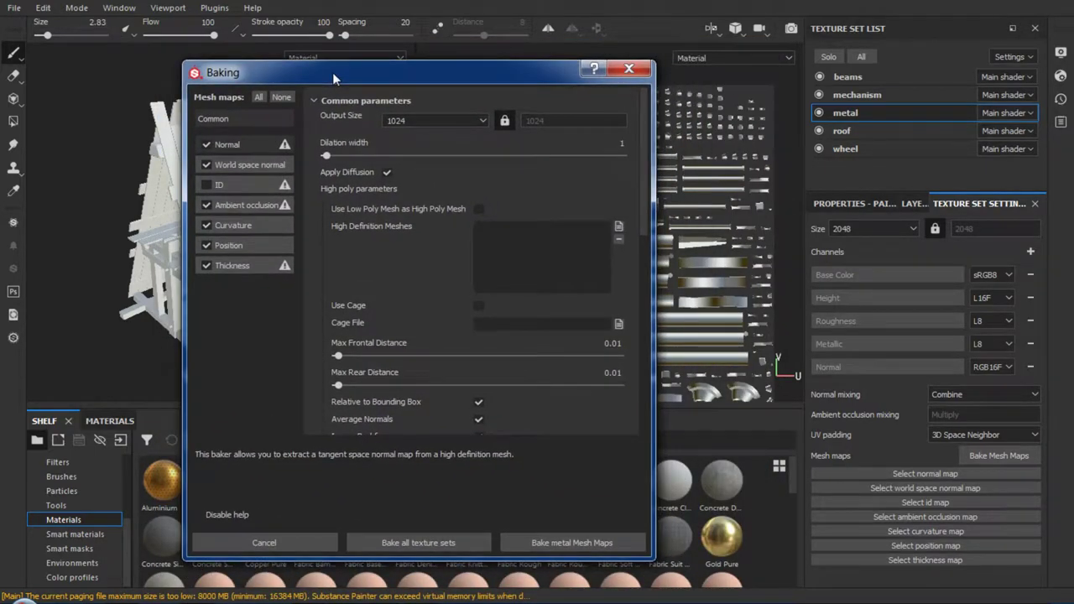
{"action": "left_click", "coordinate": [483, 122]}
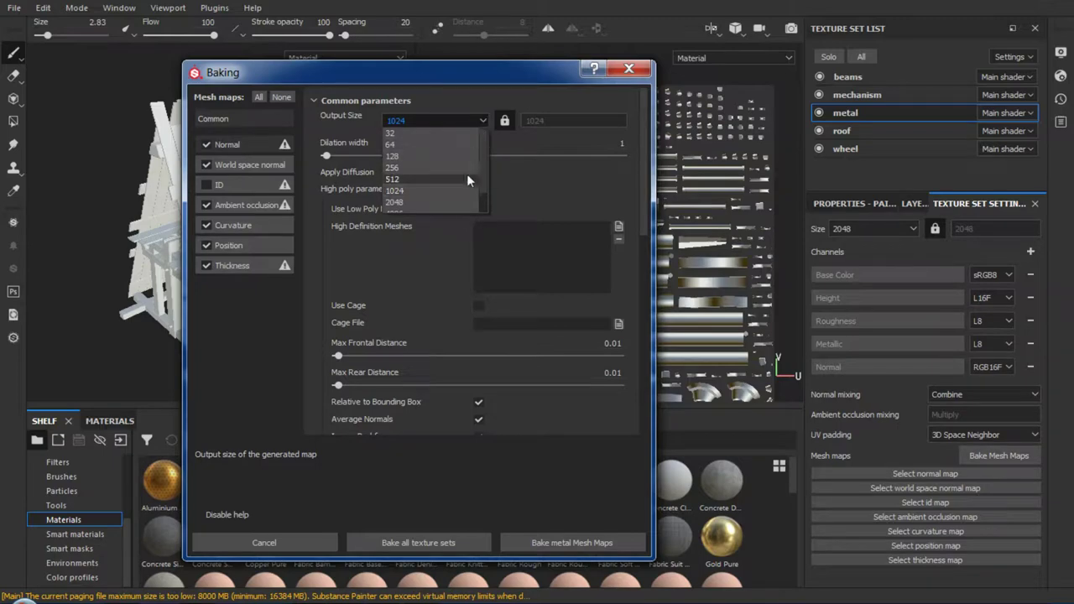
{"action": "scroll", "coordinate": [484, 198], "scroll_direction": "down", "scroll_amount": 1}
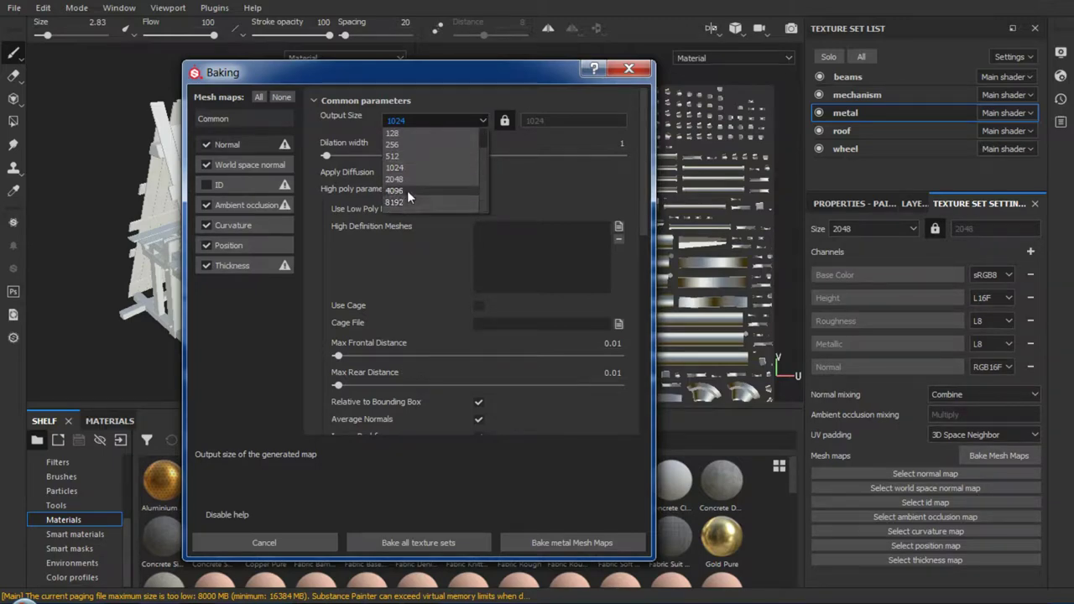
{"action": "left_click", "coordinate": [407, 190]}
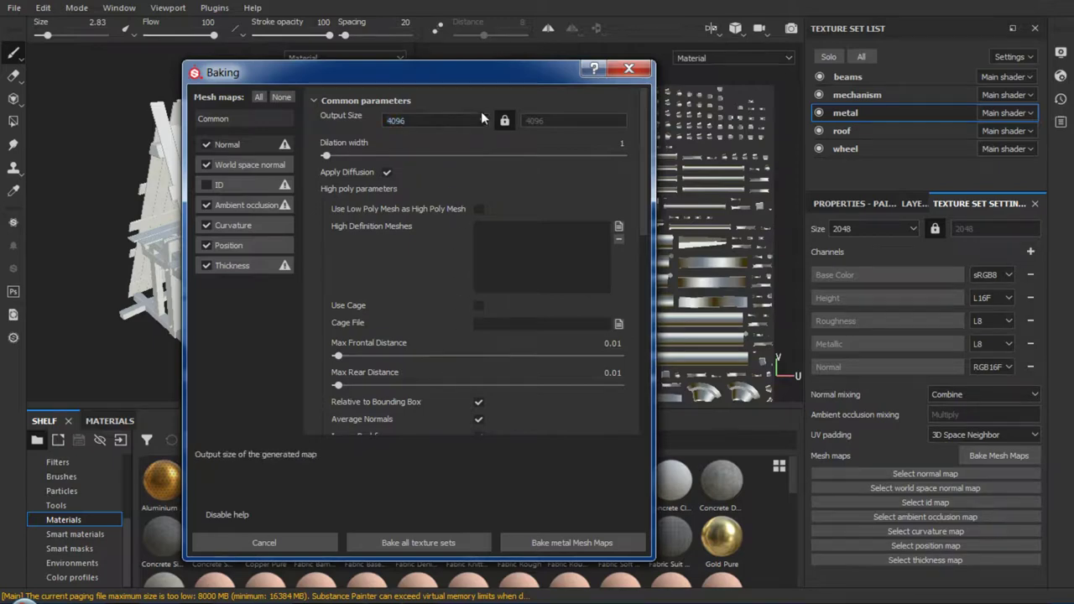
{"action": "left_click", "coordinate": [445, 120]}
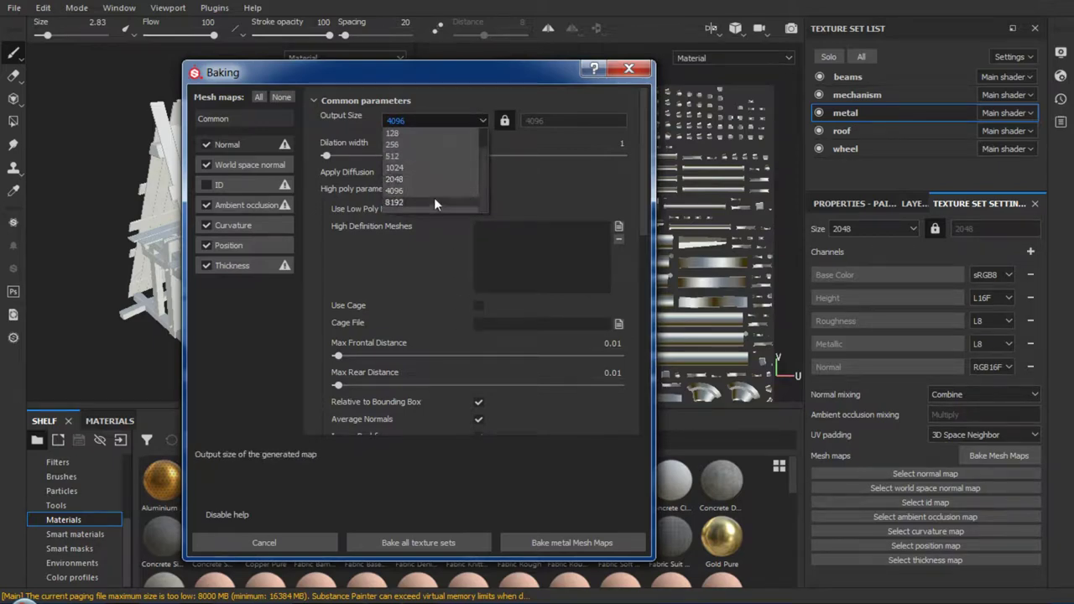
{"action": "left_click", "coordinate": [433, 119]}
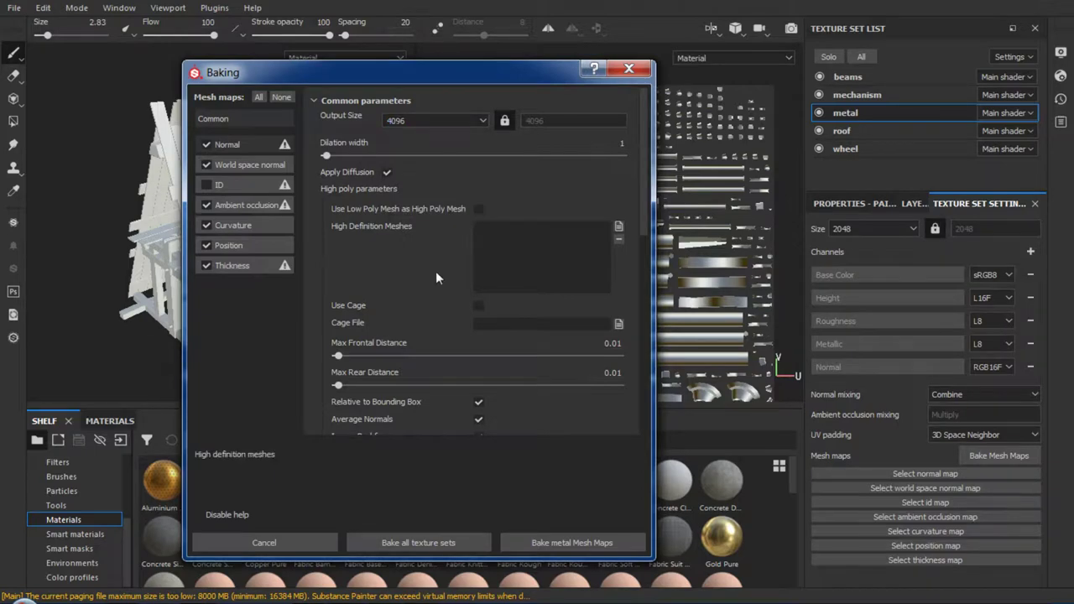
{"action": "mouse_move", "coordinate": [402, 79]}
{"action": "left_mouse_down"}
{"action": "mouse_move", "coordinate": [443, 100]}
{"action": "mouse_move", "coordinate": [350, 146]}
{"action": "mouse_move", "coordinate": [303, 124]}
{"action": "mouse_move", "coordinate": [223, 185]}
{"action": "mouse_move", "coordinate": [666, 282]}
{"action": "mouse_move", "coordinate": [545, 397]}
{"action": "mouse_move", "coordinate": [295, 215]}
{"action": "left_mouse_up"}
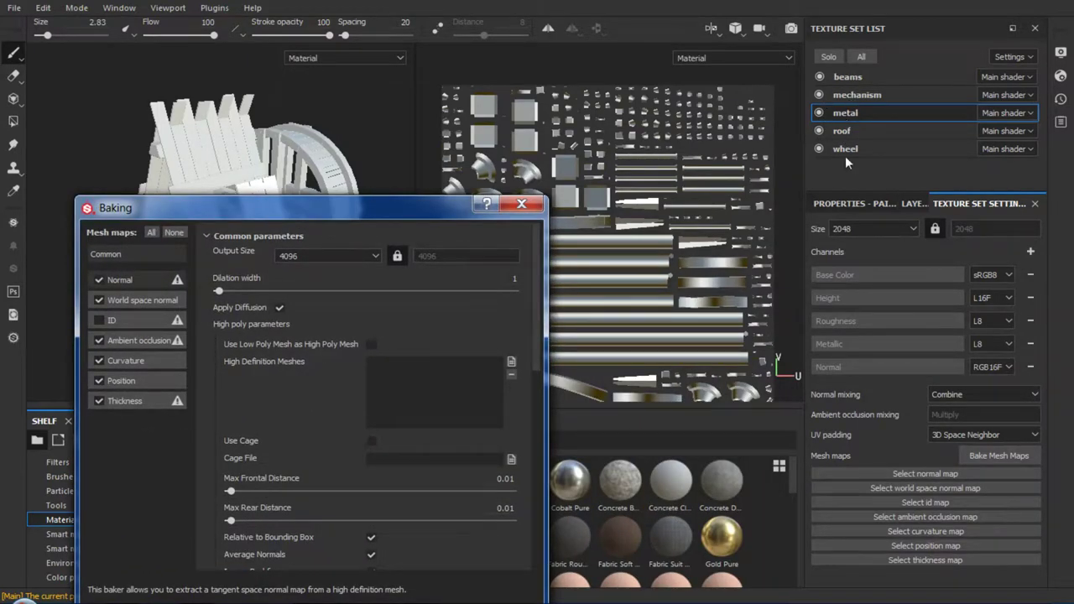
{"action": "mouse_move", "coordinate": [439, 205]}
{"action": "left_mouse_down"}
{"action": "mouse_move", "coordinate": [324, 129]}
{"action": "mouse_move", "coordinate": [421, 139]}
{"action": "left_mouse_up"}
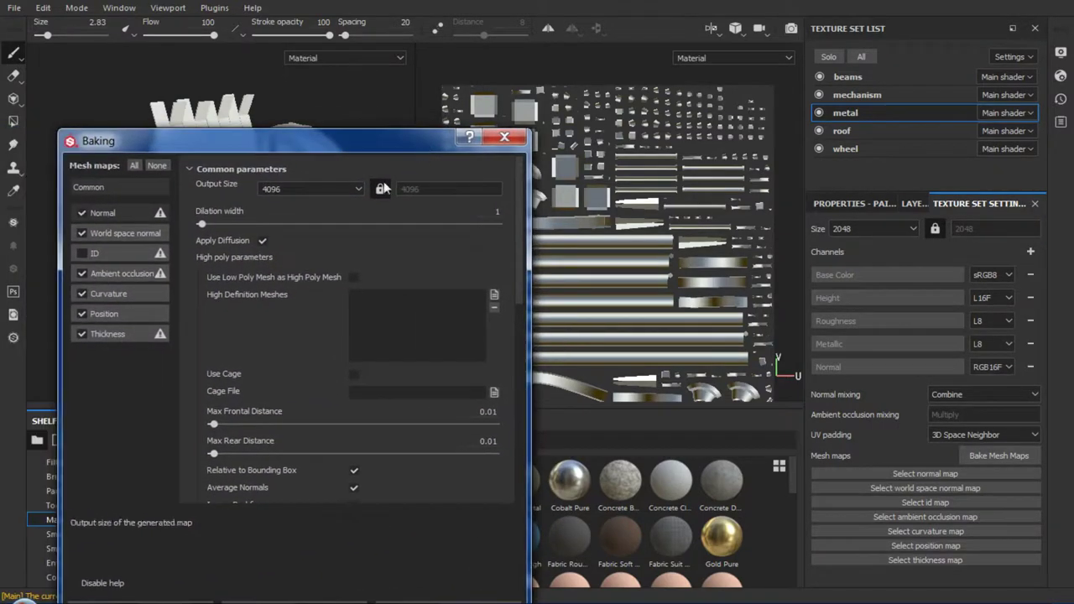
{"action": "left_click", "coordinate": [359, 191]}
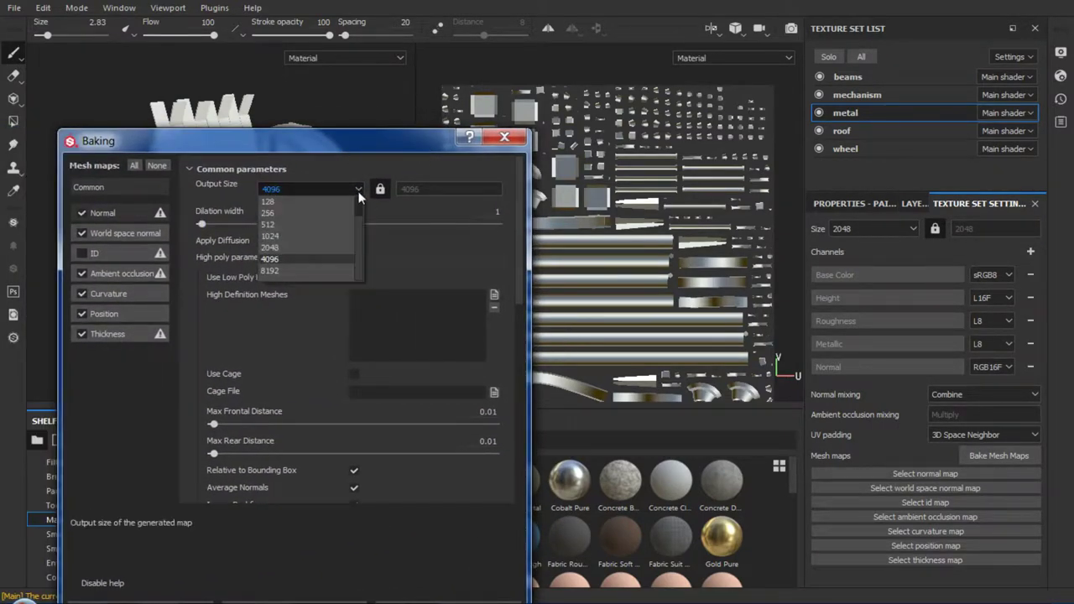
{"action": "left_click", "coordinate": [359, 196]}
{"action": "left_click_drag", "start_coordinate": [392, 142], "coordinate": [323, 202]}
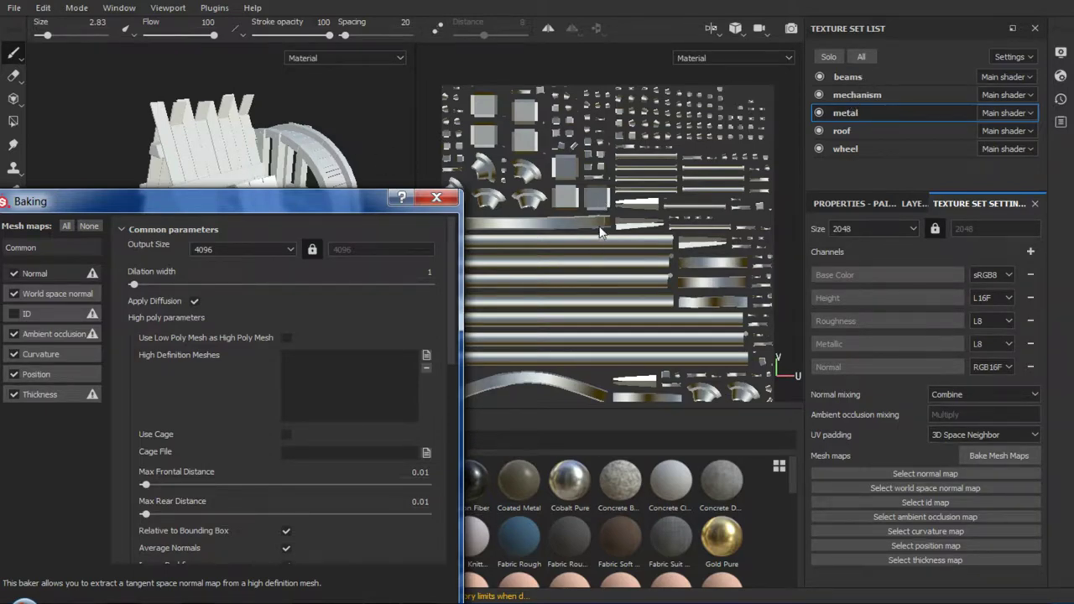
{"action": "mouse_move", "coordinate": [352, 212]}
{"action": "left_mouse_down"}
{"action": "mouse_move", "coordinate": [433, 122]}
{"action": "mouse_move", "coordinate": [480, 144]}
{"action": "left_mouse_up"}
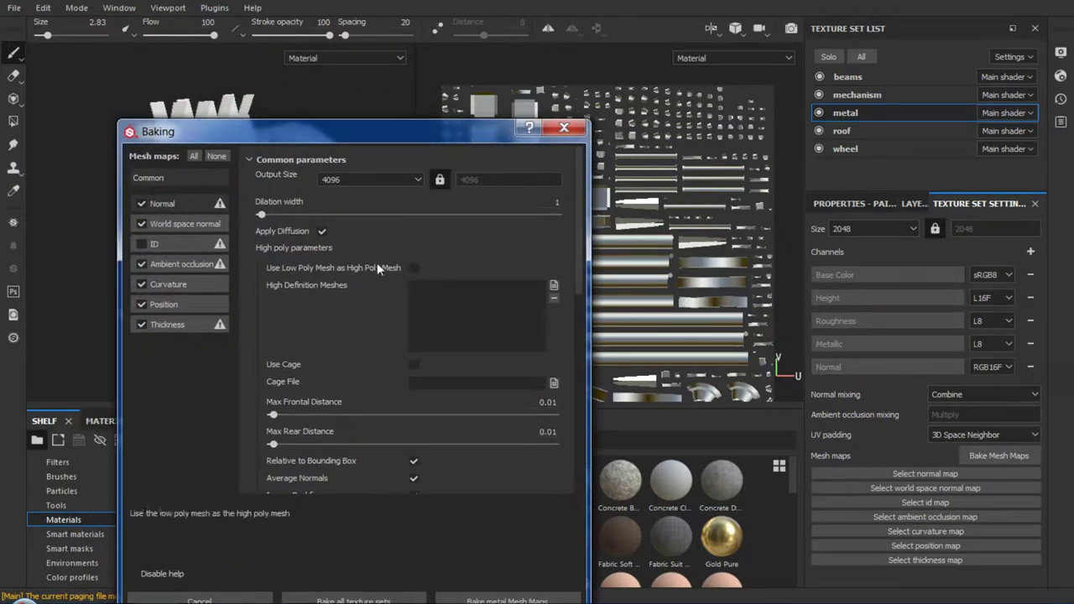
{"action": "left_click_drag", "start_coordinate": [394, 131], "coordinate": [420, 89]}
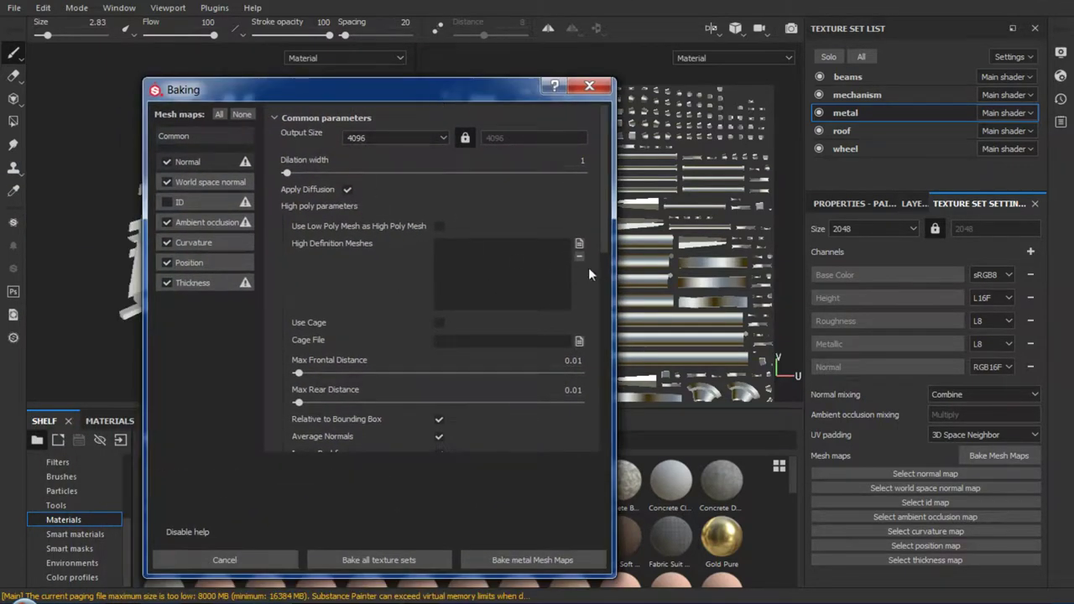
{"action": "mouse_move", "coordinate": [579, 244]}
{"action": "mouse_move", "coordinate": [370, 90]}
{"action": "left_mouse_down"}
{"action": "mouse_move", "coordinate": [521, 32]}
{"action": "mouse_move", "coordinate": [601, 33]}
{"action": "left_mouse_up"}
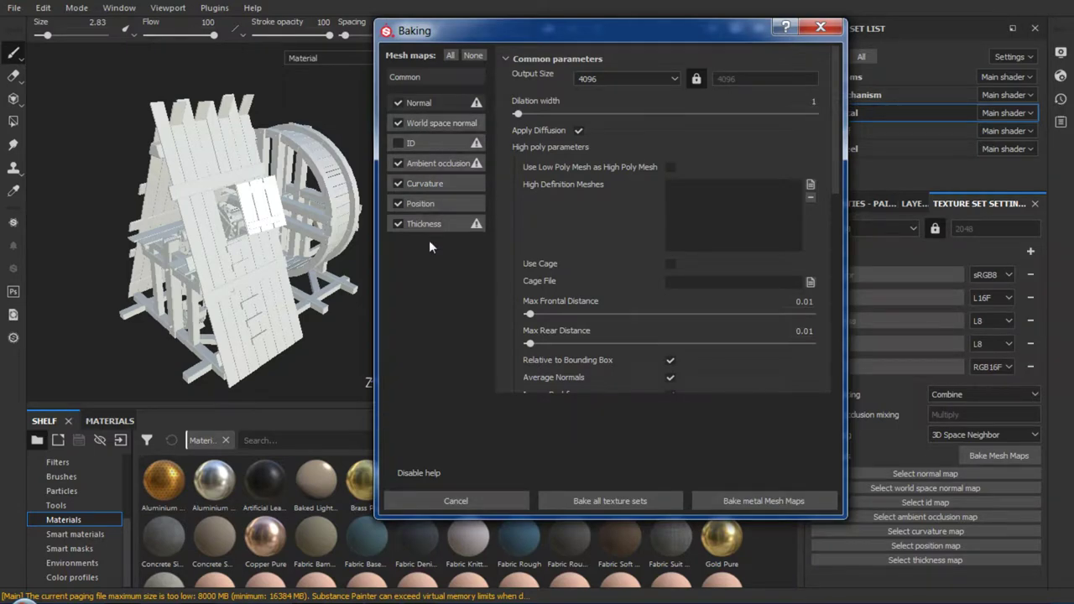
Show the Position baker parameters for the metal set and shift the Baking dialog left
{"action": "mouse_move", "coordinate": [838, 187]}
{"action": "left_mouse_down"}
{"action": "mouse_move", "coordinate": [845, 287]}
{"action": "mouse_move", "coordinate": [841, 252]}
{"action": "left_mouse_up"}
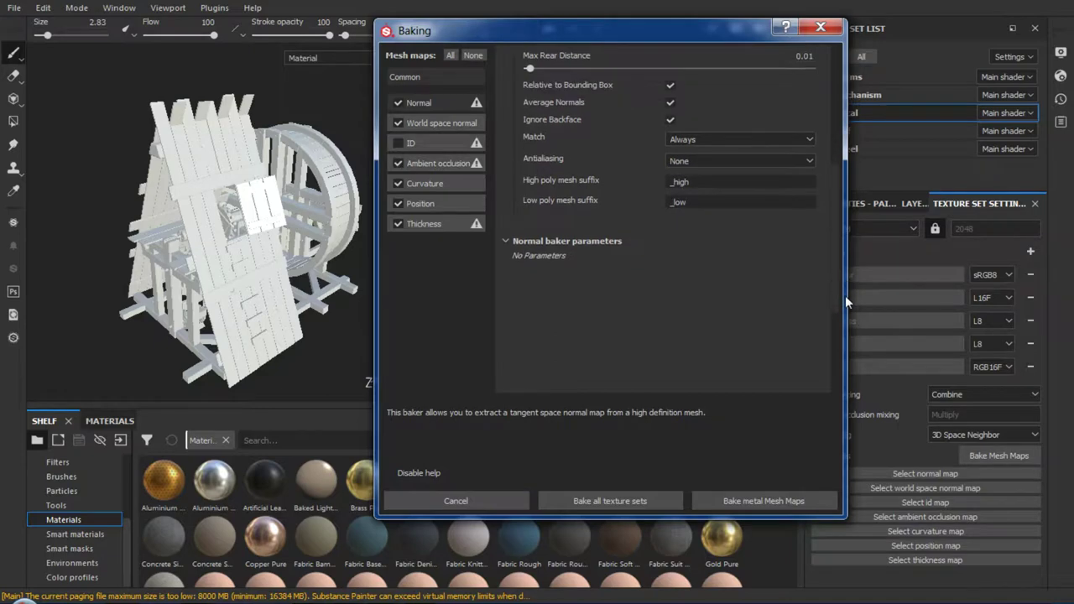
{"action": "left_click", "coordinate": [447, 207]}
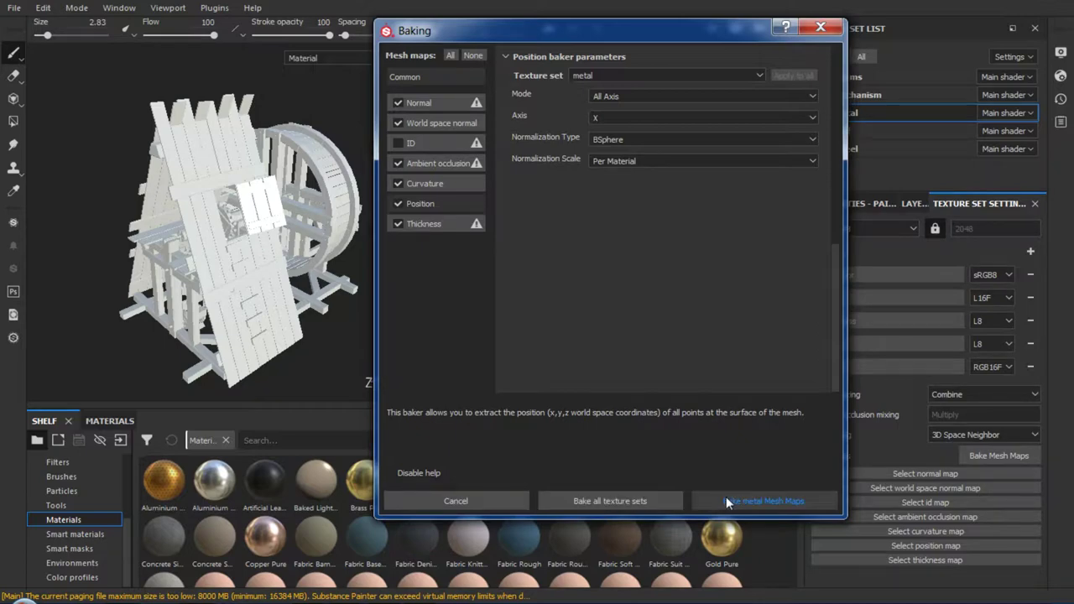
{"action": "left_click_drag", "start_coordinate": [669, 36], "coordinate": [505, 47]}
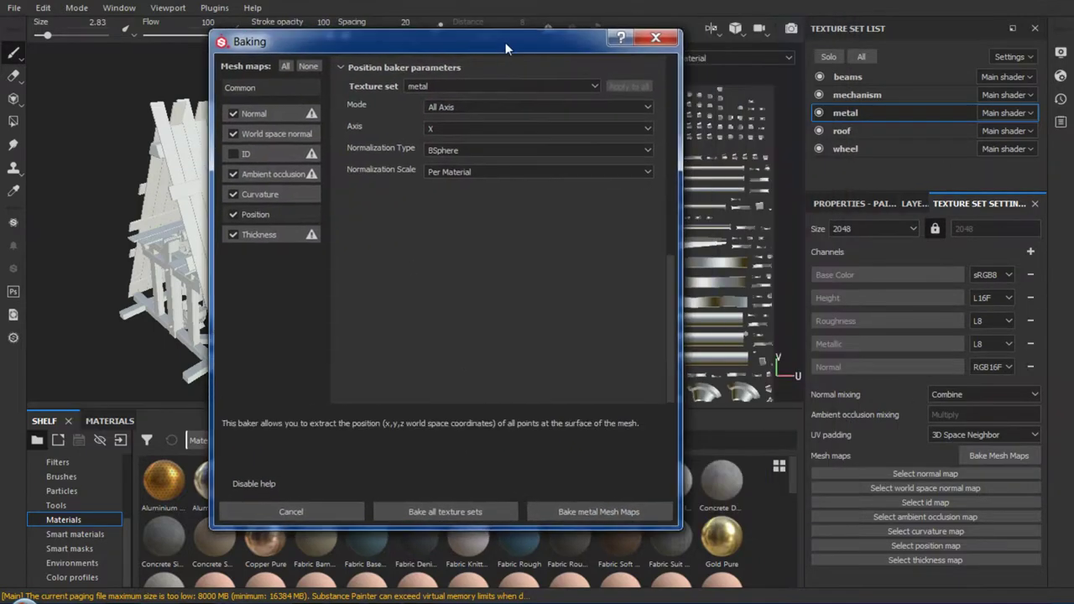
Bake all texture sets, briefly toggling the screen recorder's microphone while the bake runs
{"action": "left_click", "coordinate": [458, 515]}
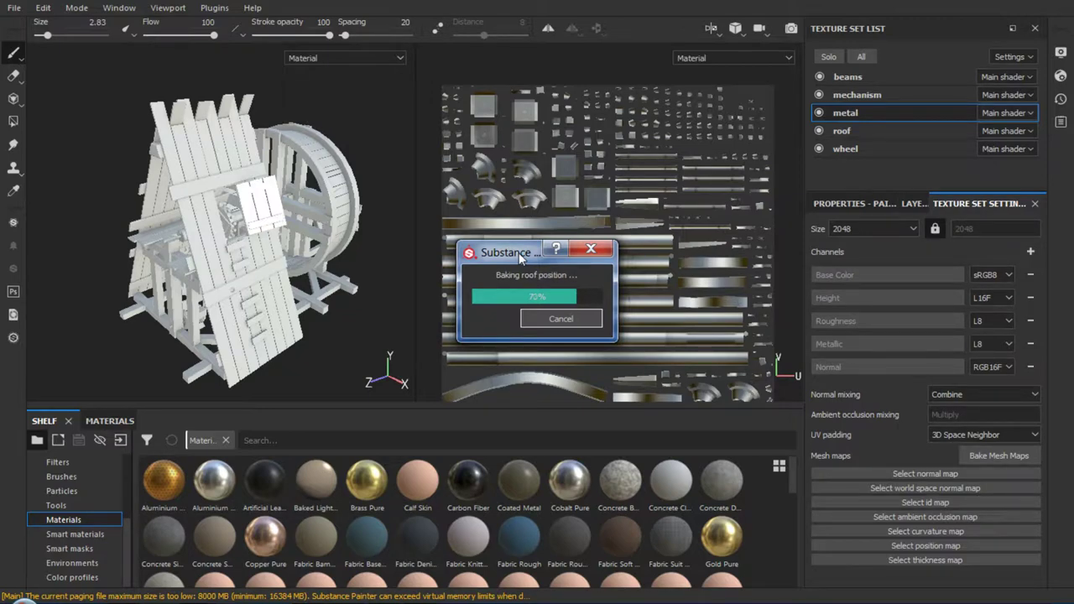
{"action": "left_click", "coordinate": [446, 537]}
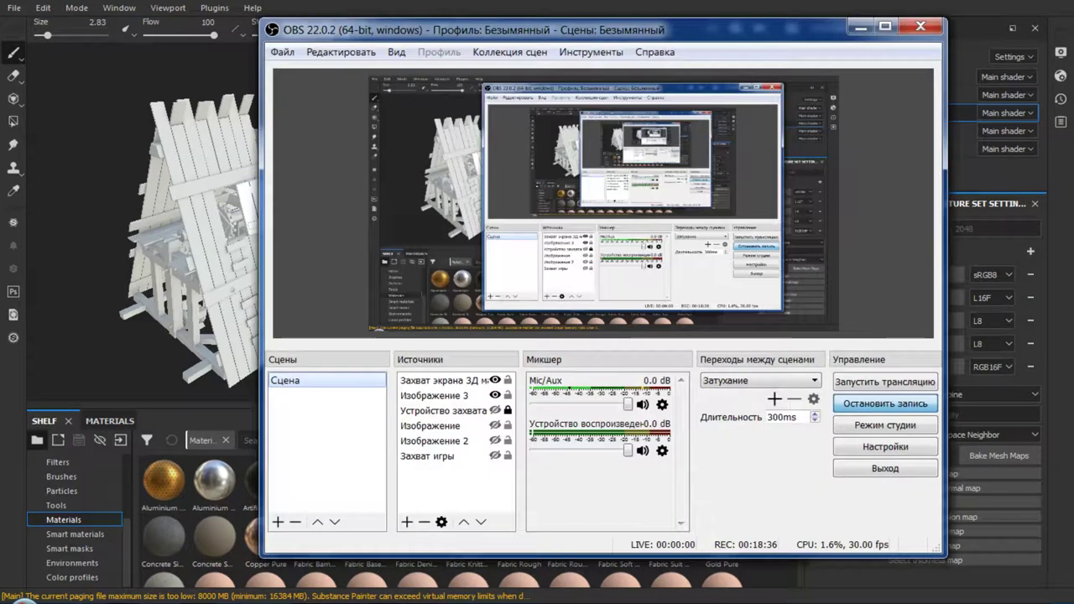
{"action": "left_click", "coordinate": [643, 404]}
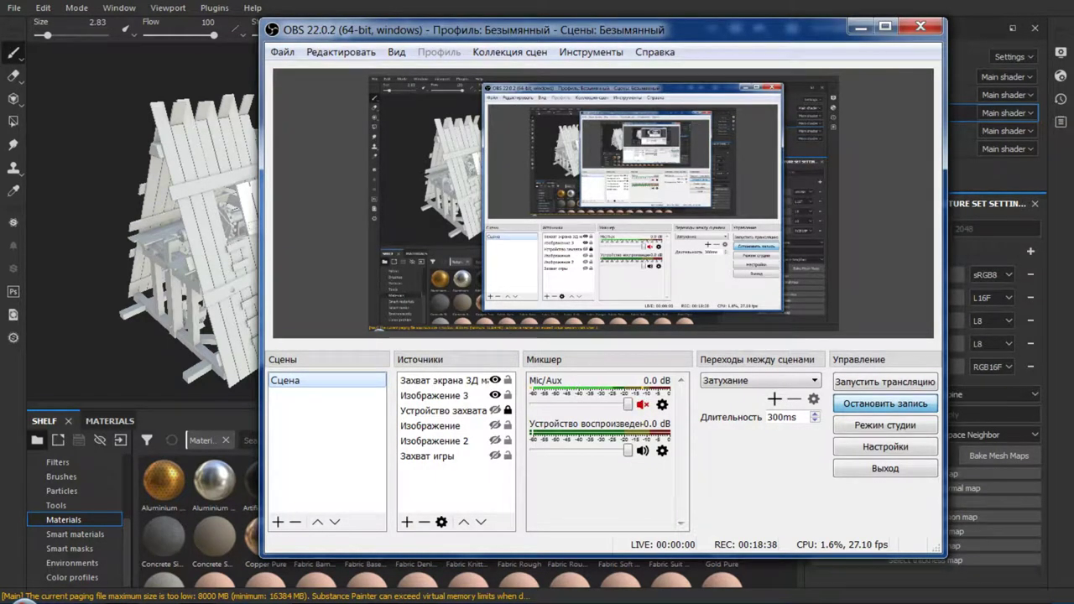
{"action": "left_click", "coordinate": [643, 405]}
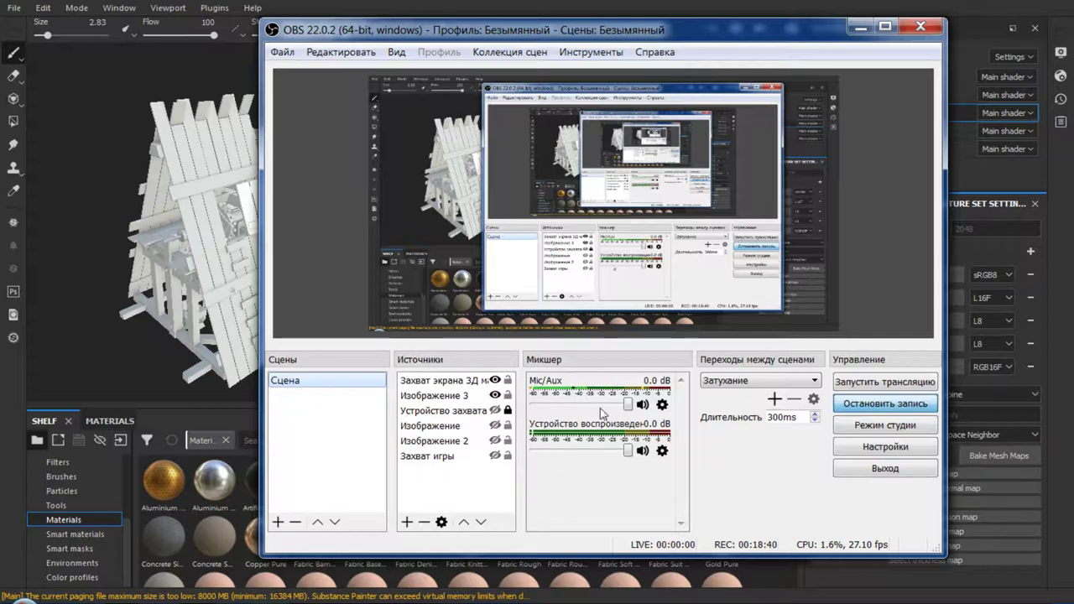
{"action": "left_click", "coordinate": [859, 26]}
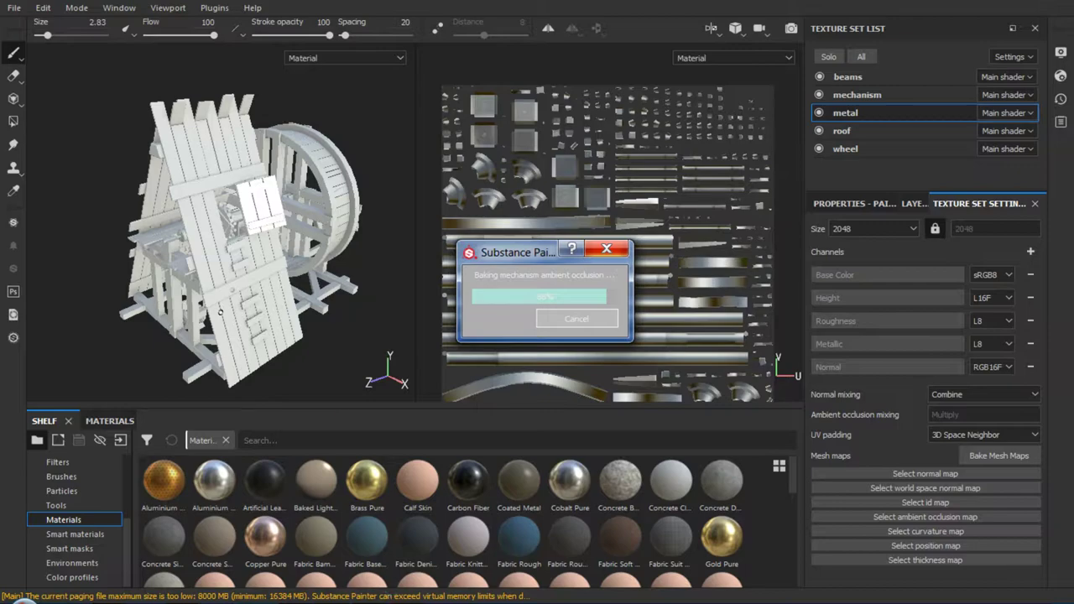
{"action": "left_click", "coordinate": [25, 601]}
{"action": "left_click", "coordinate": [26, 601]}
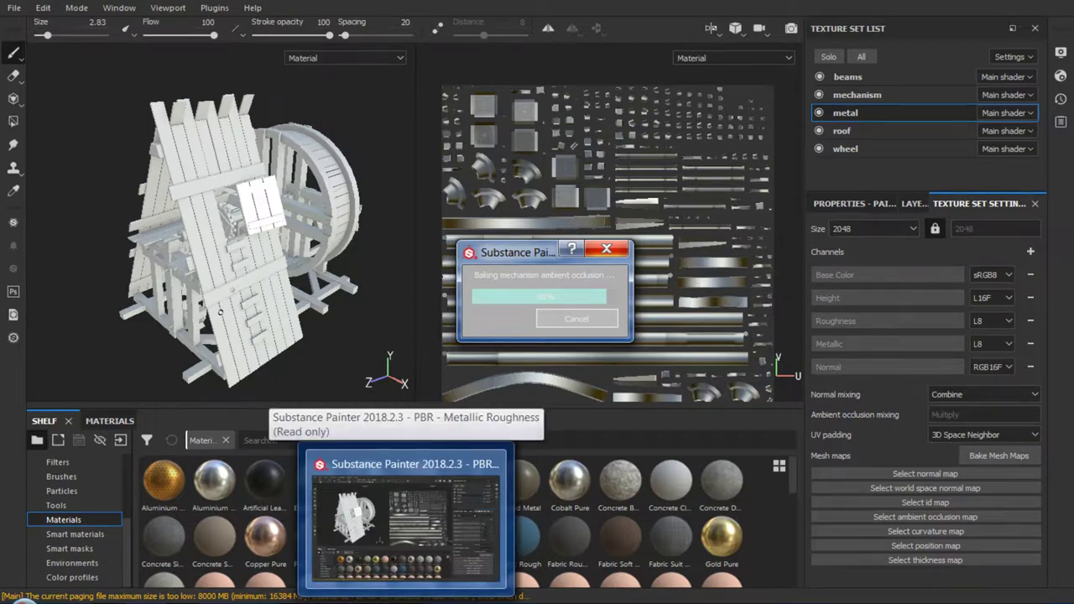
{"action": "left_click", "coordinate": [408, 601]}
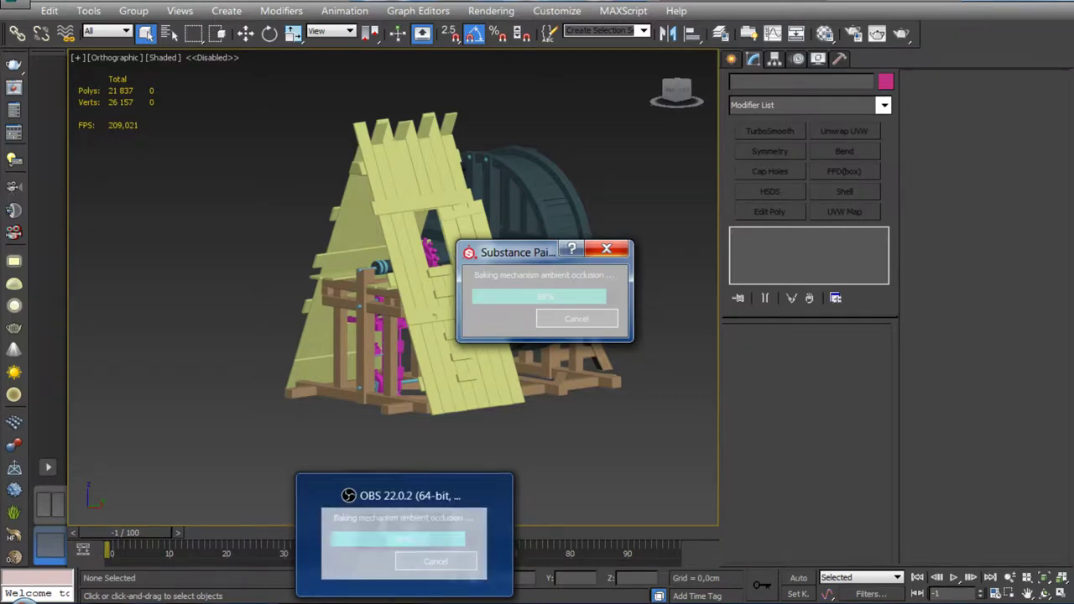
{"action": "left_click", "coordinate": [369, 601]}
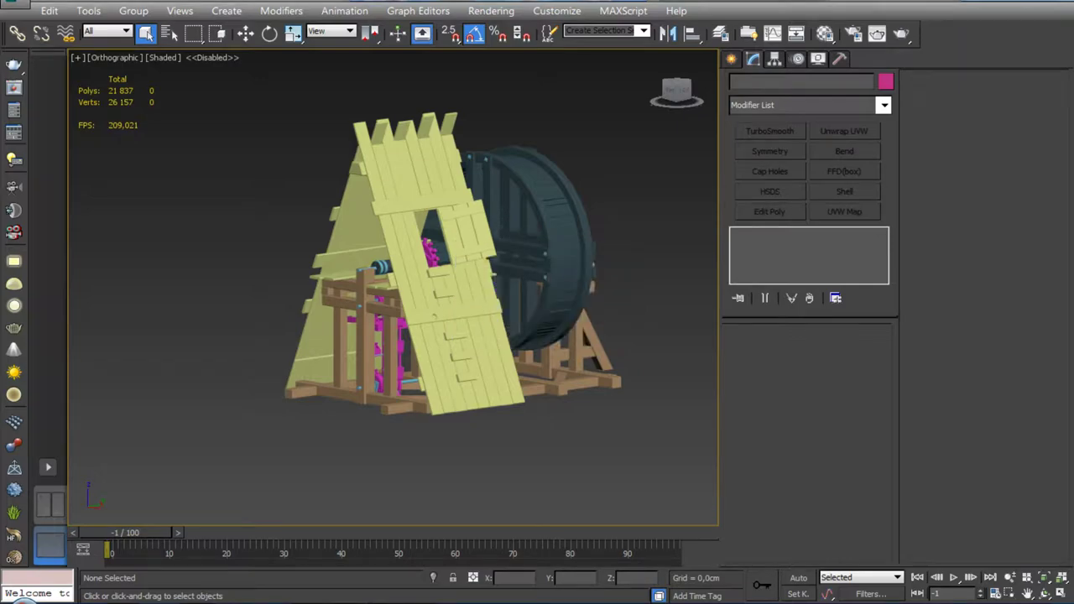
{"action": "key", "text": "super+d"}
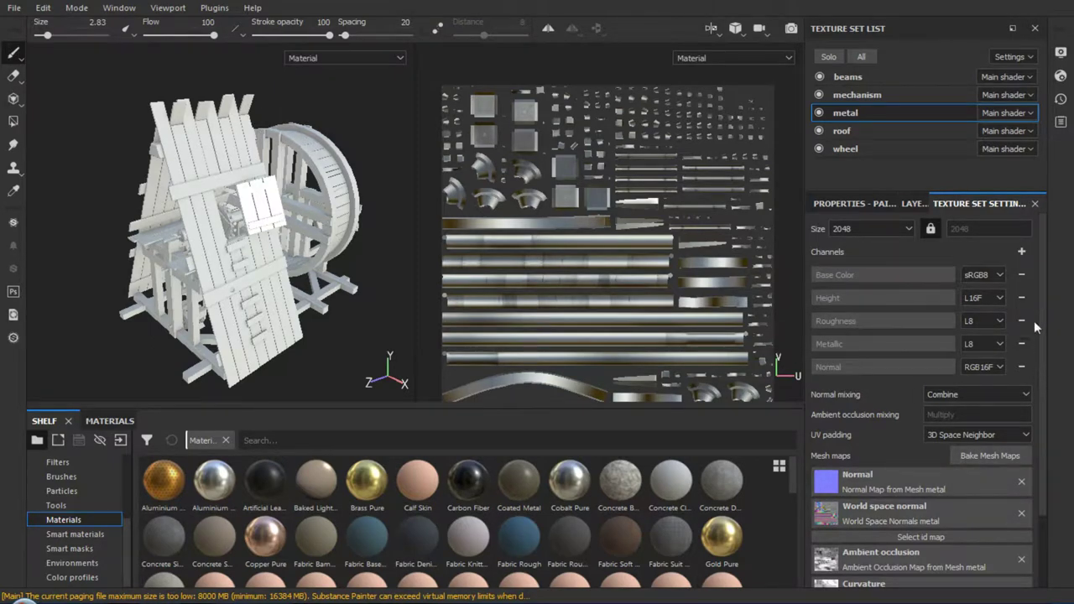
Review the baked maps in Texture Set Settings and list them in the shelf's Project category
{"action": "scroll", "coordinate": [1041, 298], "scroll_direction": "down", "scroll_amount": 2}
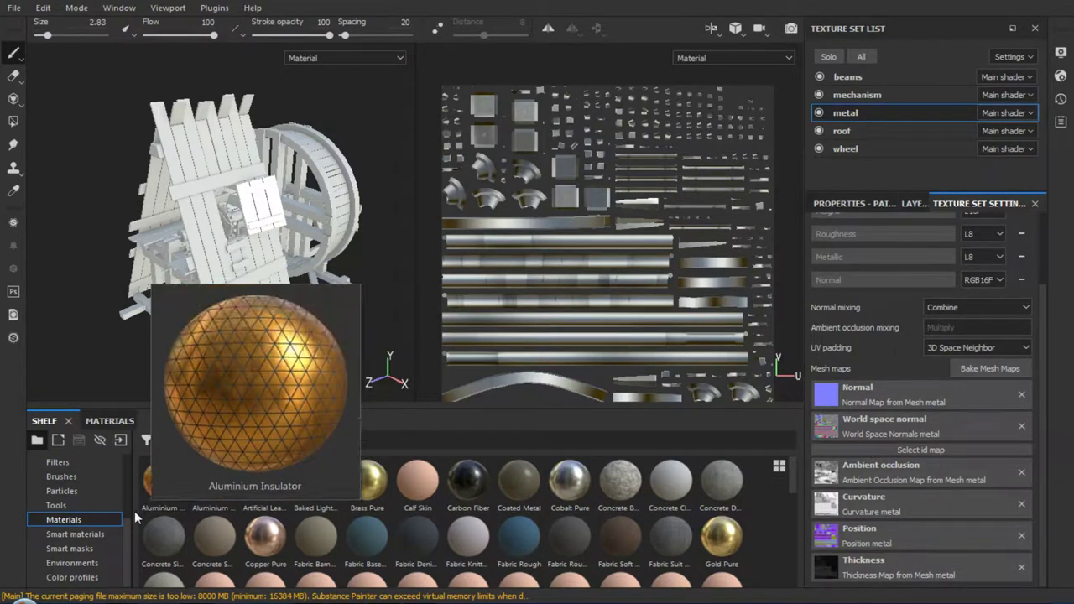
{"action": "scroll", "coordinate": [127, 534], "scroll_direction": "up", "scroll_amount": 3}
{"action": "left_click", "coordinate": [71, 476]}
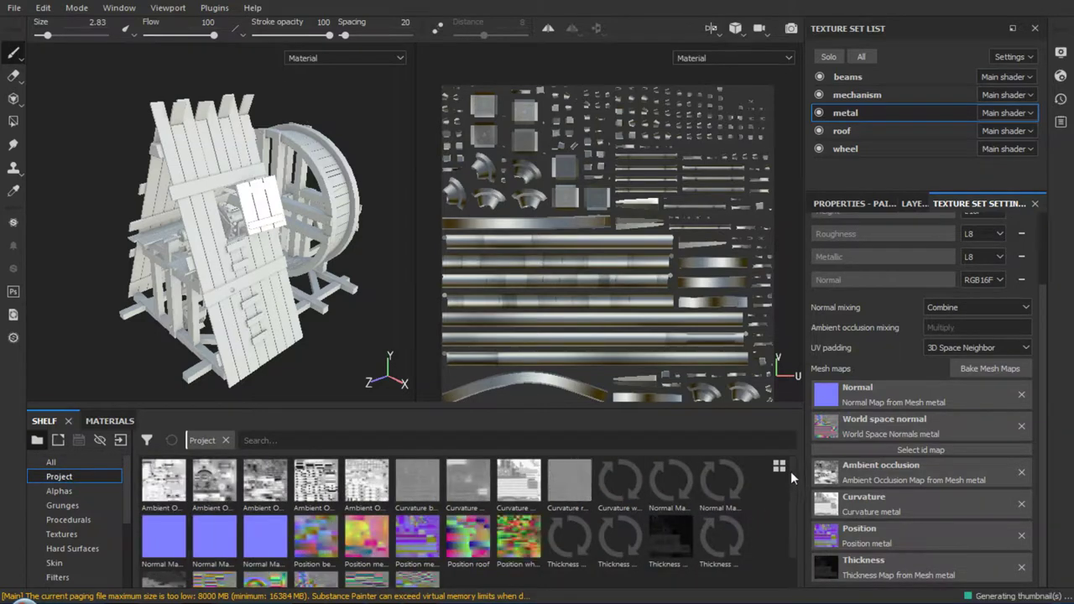
{"action": "left_click_drag", "start_coordinate": [790, 471], "coordinate": [788, 501]}
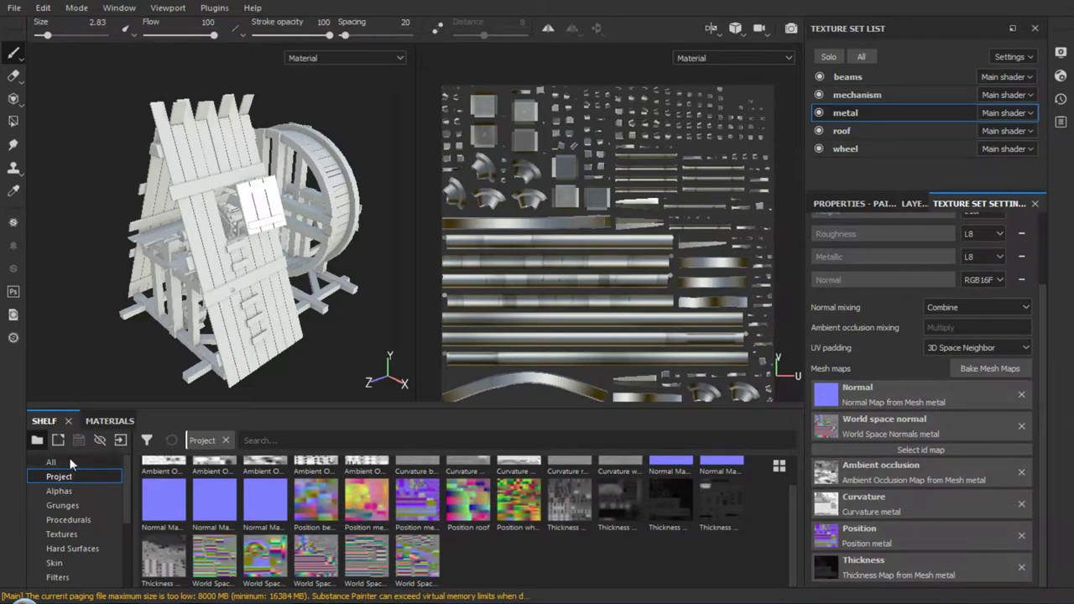
{"action": "left_click", "coordinate": [15, 8]}
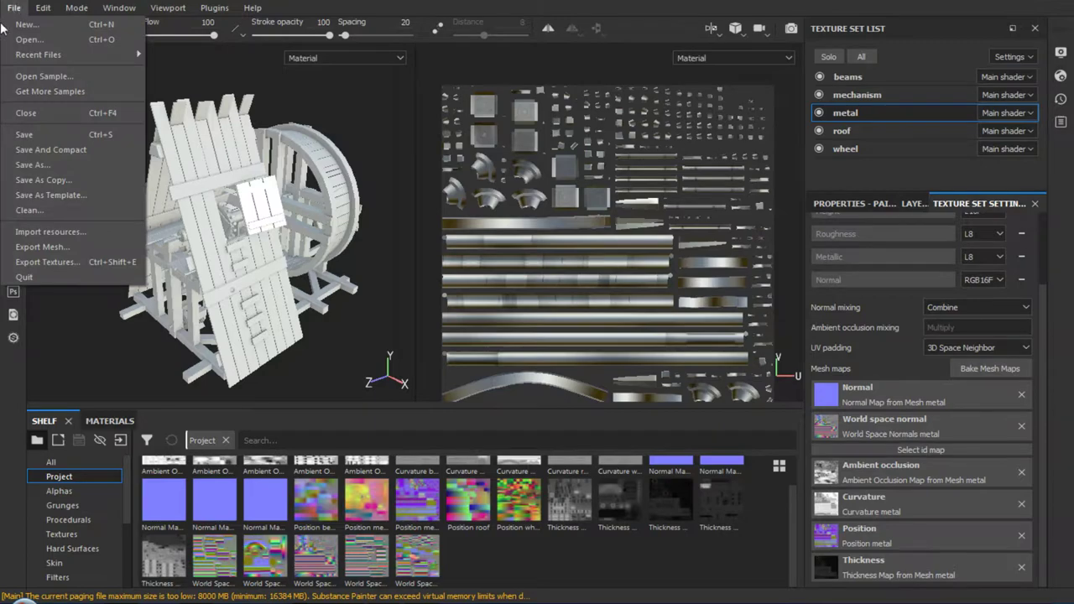
Save As 'Gold mining machine' inside the user's Gold mining machine project folder
{"action": "left_click", "coordinate": [38, 164]}
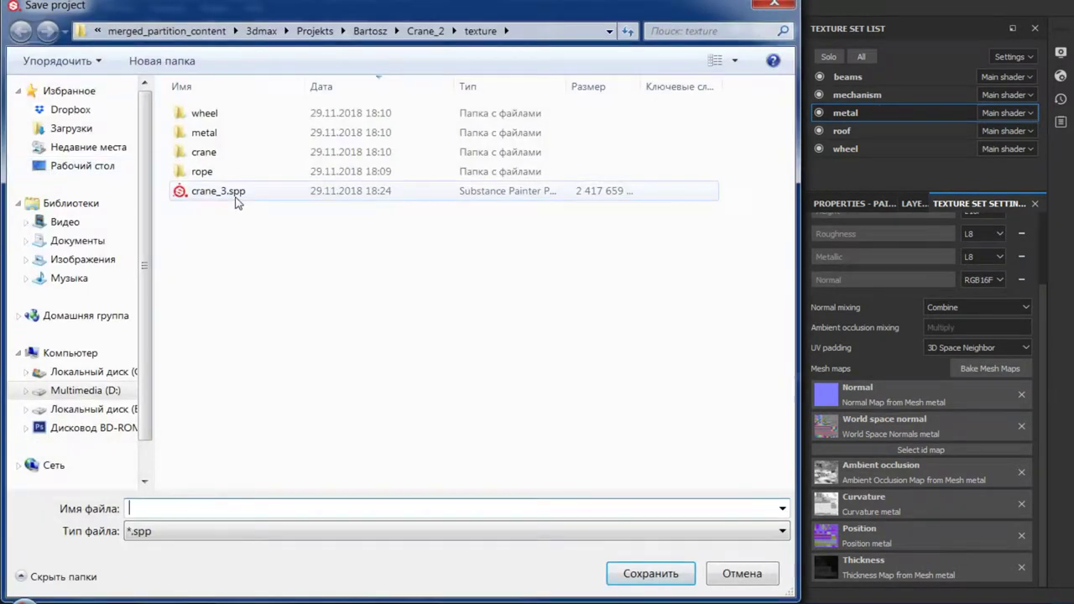
{"action": "left_click", "coordinate": [369, 30]}
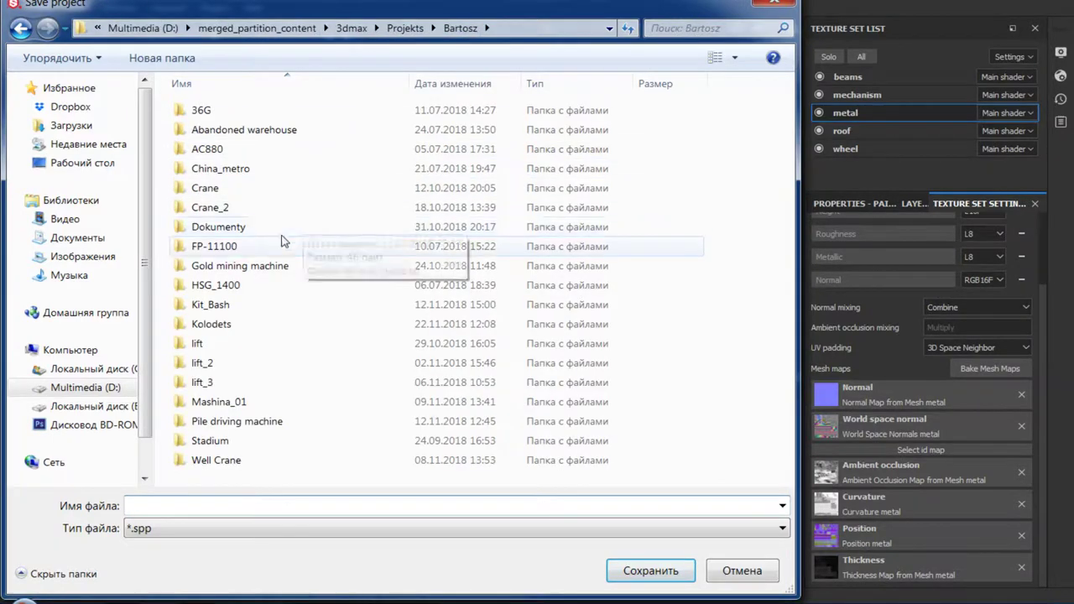
{"action": "double_click", "coordinate": [243, 267]}
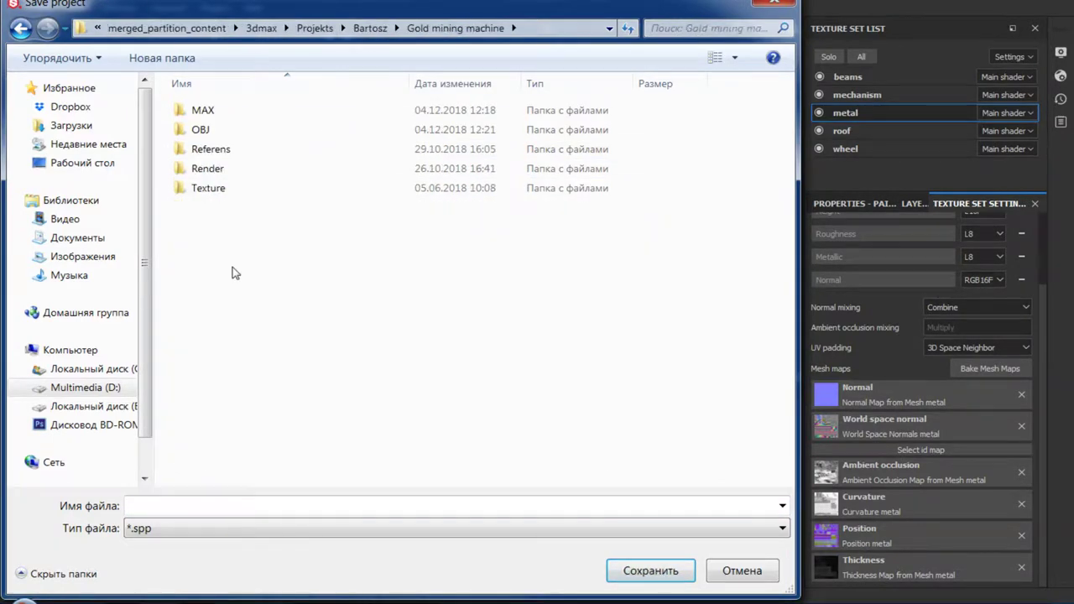
{"action": "left_click", "coordinate": [156, 506]}
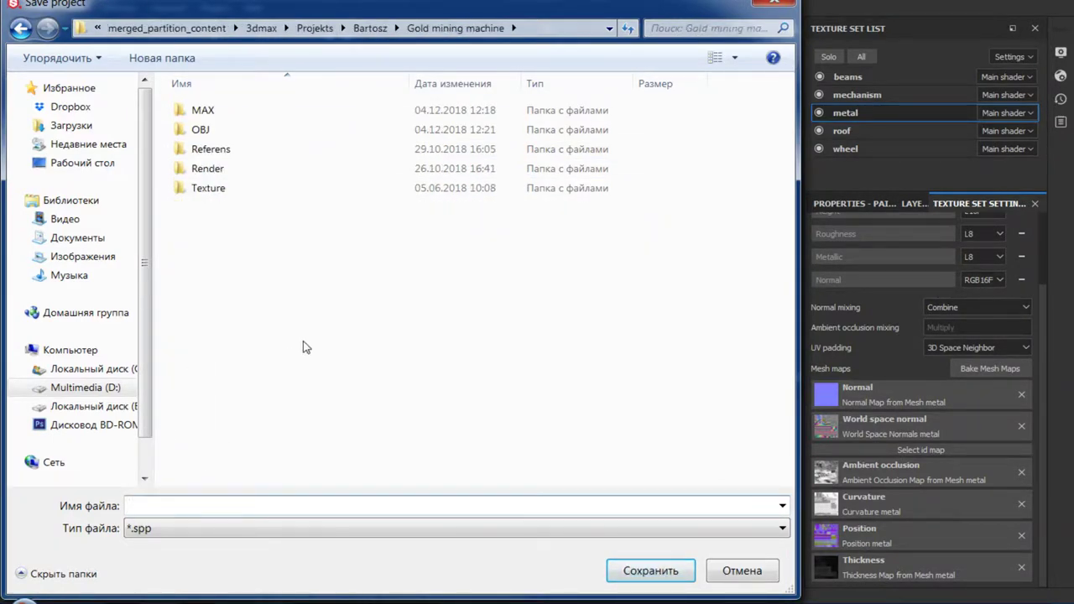
{"action": "type", "text": "Gold mining machine"}
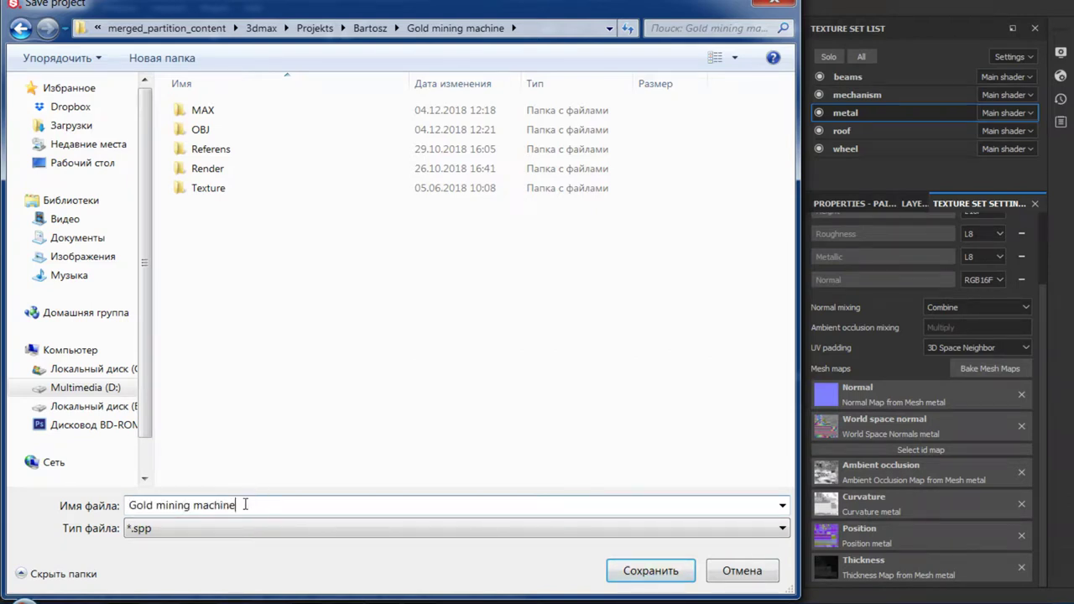
{"action": "left_click_drag", "start_coordinate": [237, 506], "coordinate": [195, 508]}
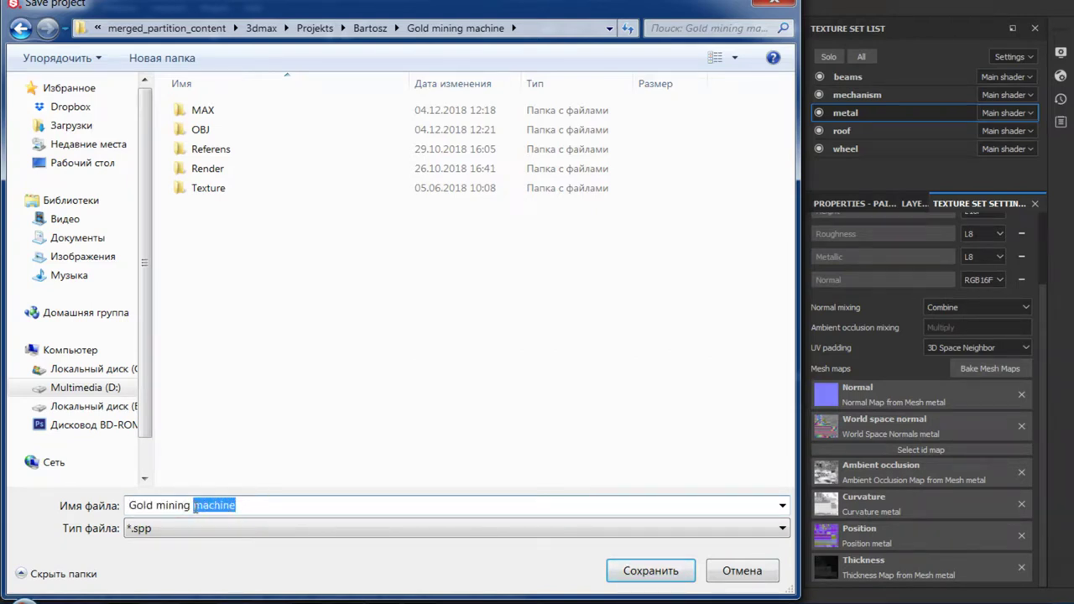
{"action": "left_click", "coordinate": [634, 571]}
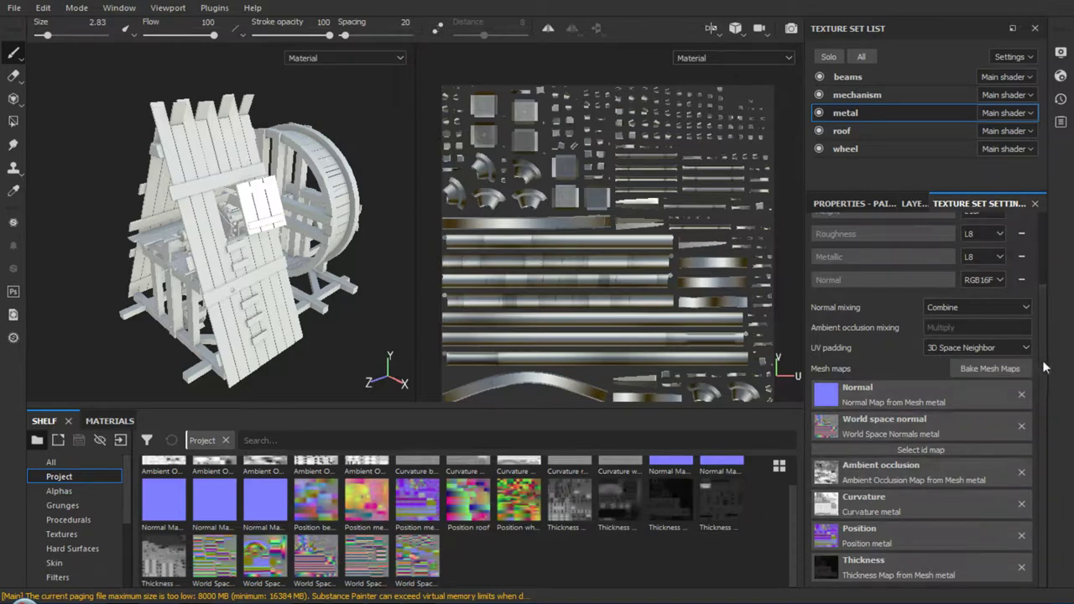
Make beams the active texture set and hide the mechanism, metal, roof and wheel sets
{"action": "left_click_drag", "start_coordinate": [1047, 369], "coordinate": [1046, 278]}
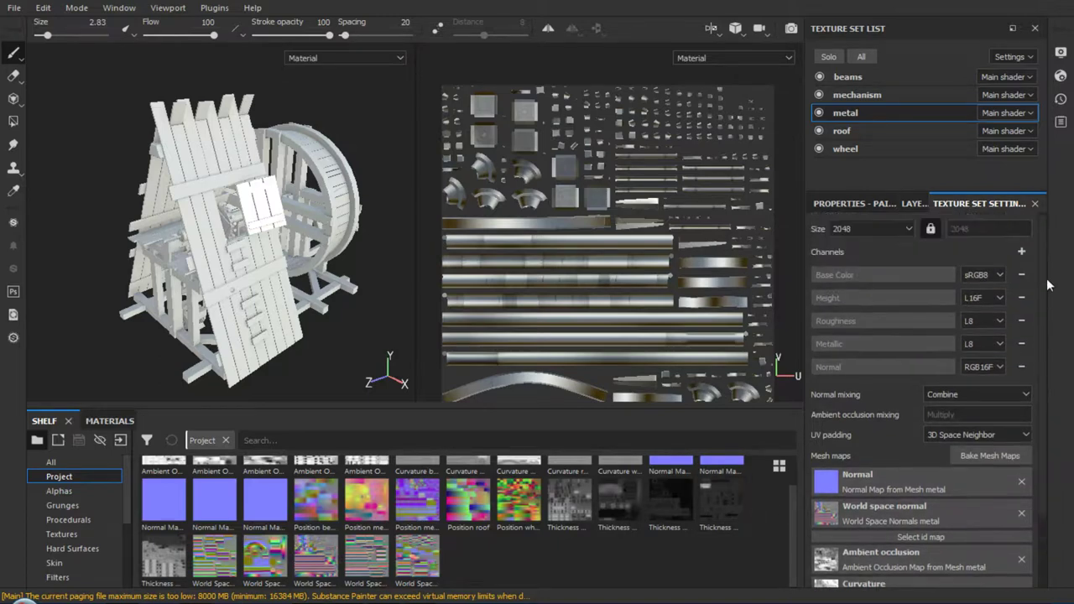
{"action": "left_click", "coordinate": [848, 76]}
{"action": "left_click", "coordinate": [819, 95]}
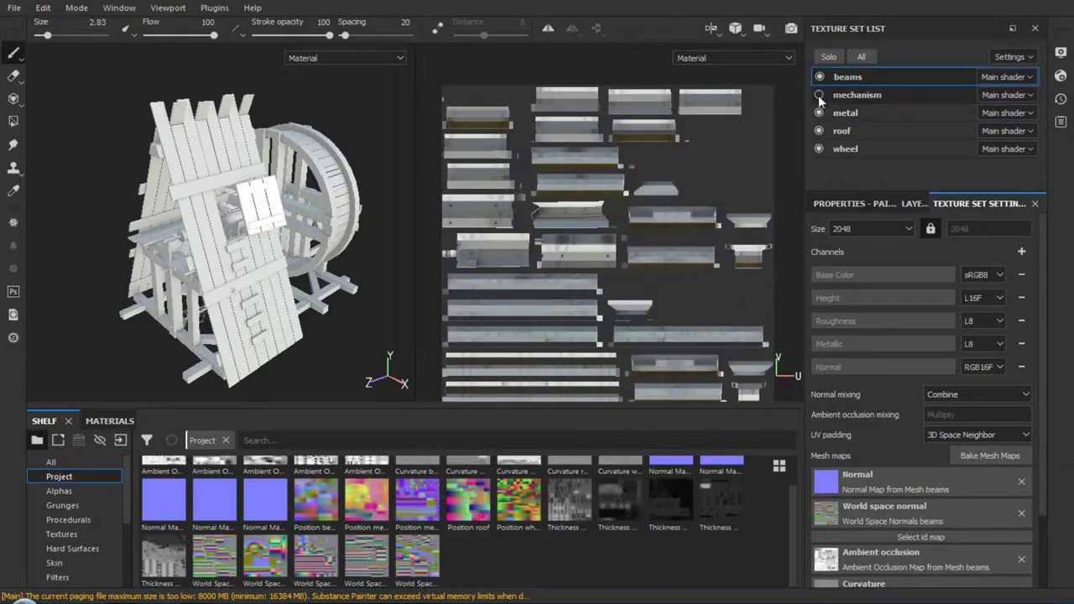
{"action": "left_click", "coordinate": [819, 113]}
{"action": "left_click", "coordinate": [819, 130]}
{"action": "left_click", "coordinate": [819, 149]}
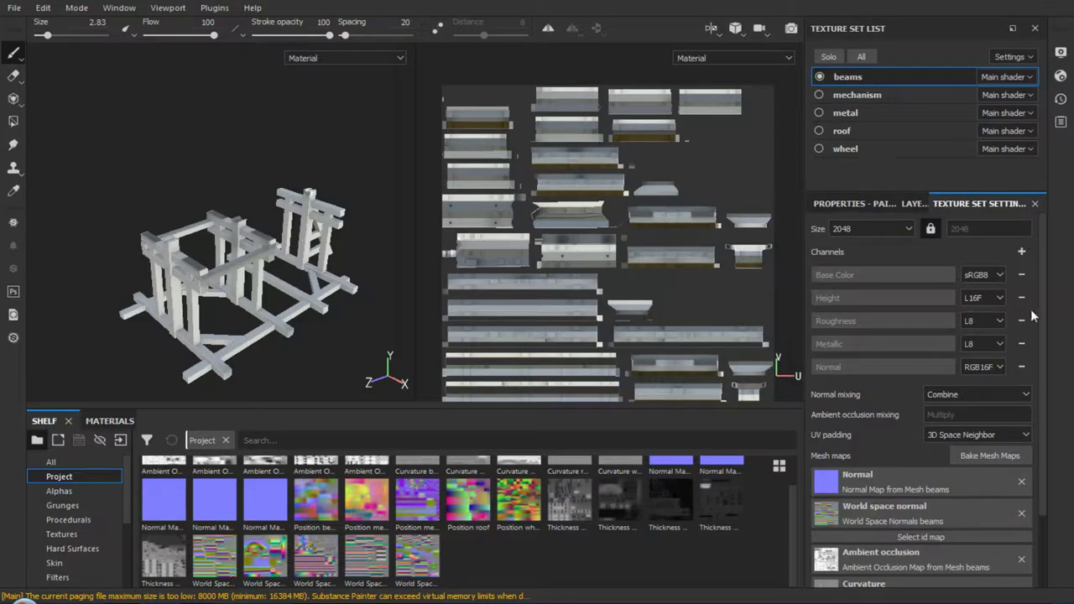
Delete Layer 1 from the beams layer stack and scroll down the shelf category list
{"action": "left_click", "coordinate": [915, 203]}
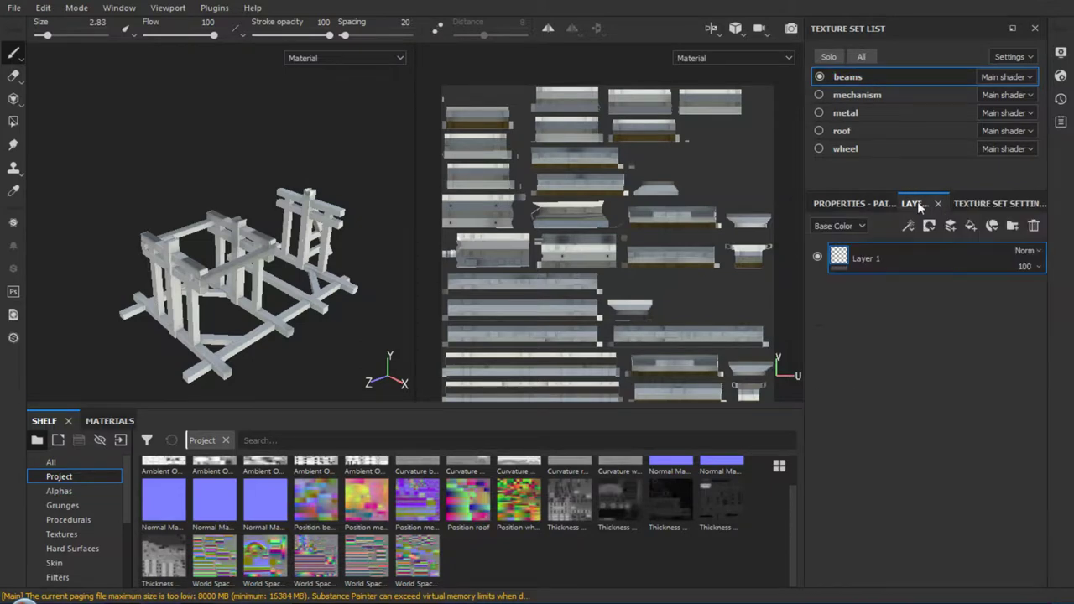
{"action": "left_click", "coordinate": [1034, 226]}
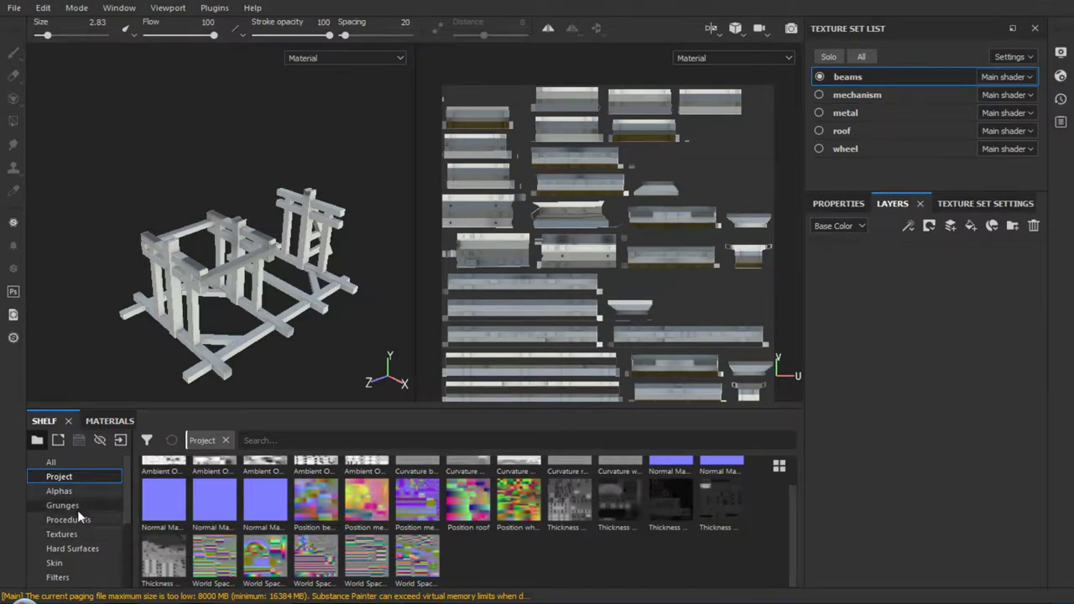
{"action": "mouse_move", "coordinate": [126, 501]}
{"action": "left_mouse_down"}
{"action": "mouse_move", "coordinate": [122, 550]}
{"action": "mouse_move", "coordinate": [125, 504]}
{"action": "left_mouse_up"}
{"action": "left_click_drag", "start_coordinate": [128, 510], "coordinate": [122, 544]}
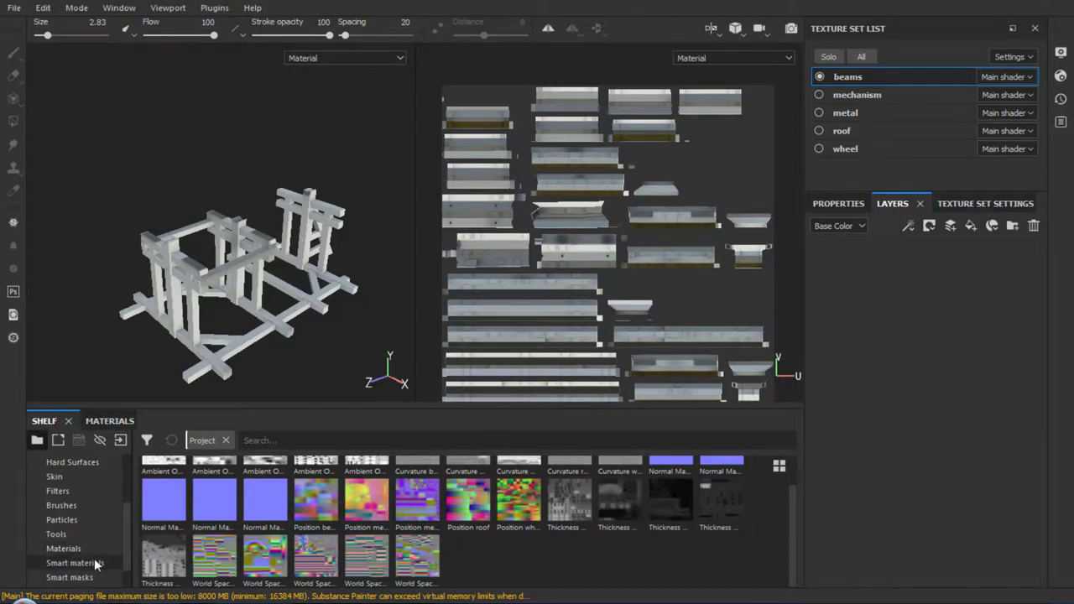
Show Smart materials in the shelf, scroll to the wood materials, and make the shelf taller
{"action": "left_click", "coordinate": [96, 564]}
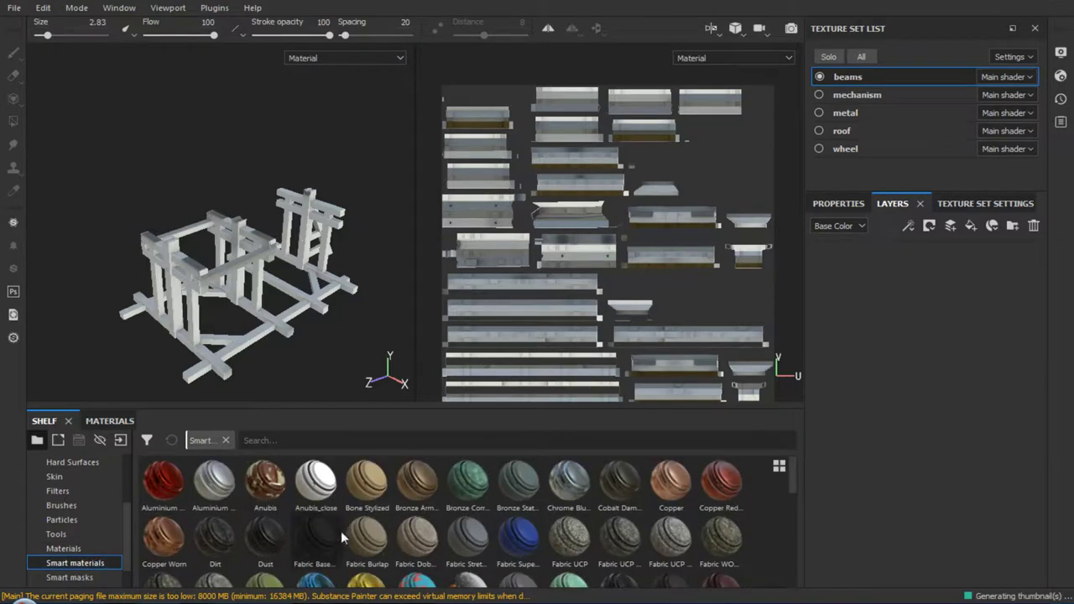
{"action": "scroll", "coordinate": [780, 588], "scroll_direction": "down", "scroll_amount": 1}
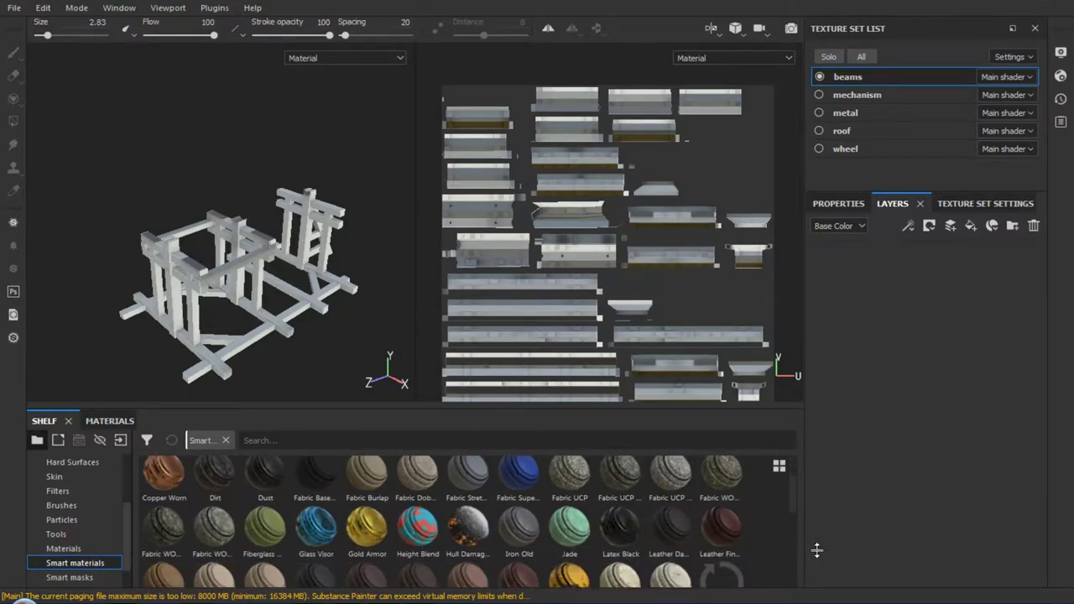
{"action": "scroll", "coordinate": [816, 550], "scroll_direction": "down", "scroll_amount": 5}
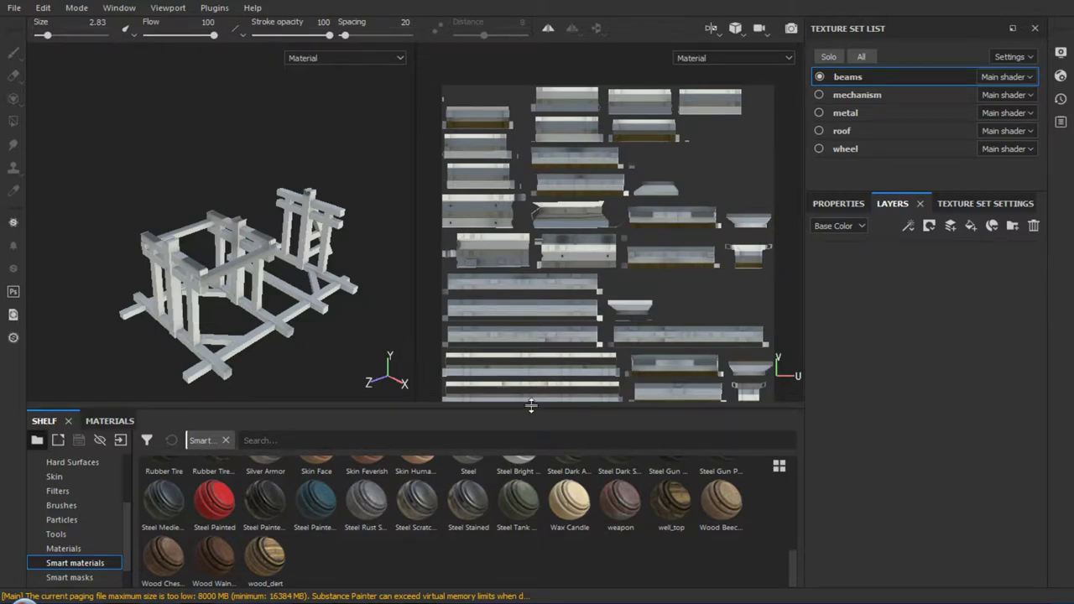
{"action": "left_click_drag", "start_coordinate": [532, 408], "coordinate": [535, 372]}
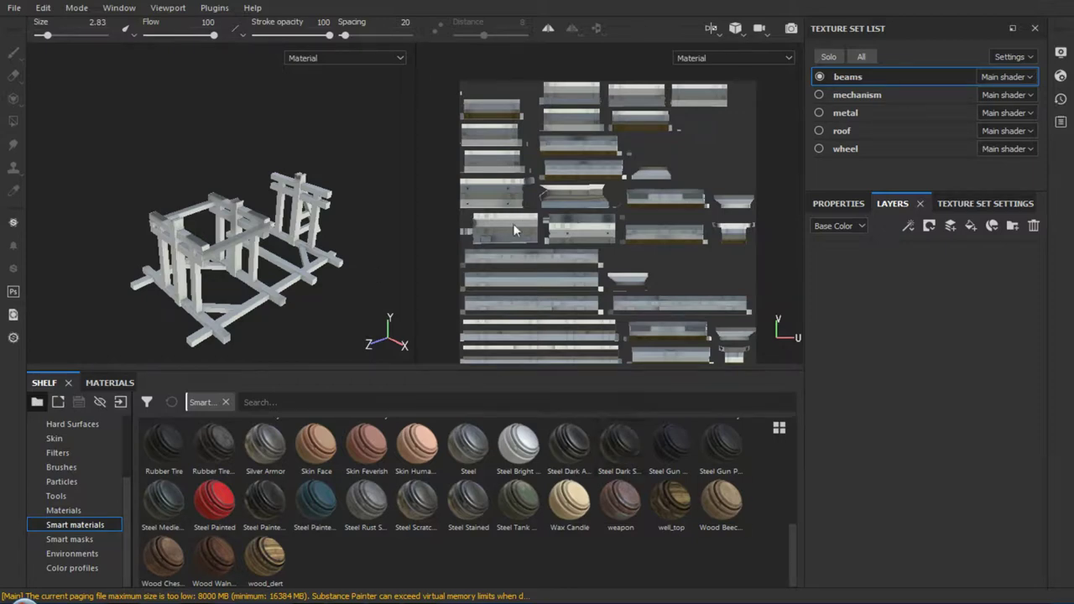
{"action": "left_click_drag", "start_coordinate": [792, 542], "coordinate": [798, 428]}
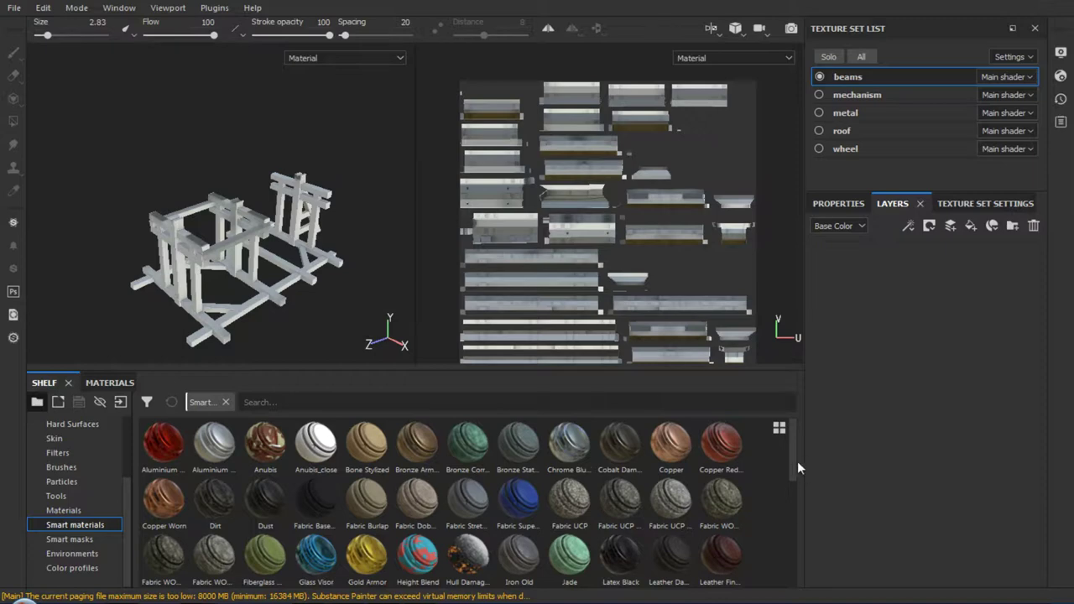
{"action": "left_click_drag", "start_coordinate": [797, 461], "coordinate": [795, 571]}
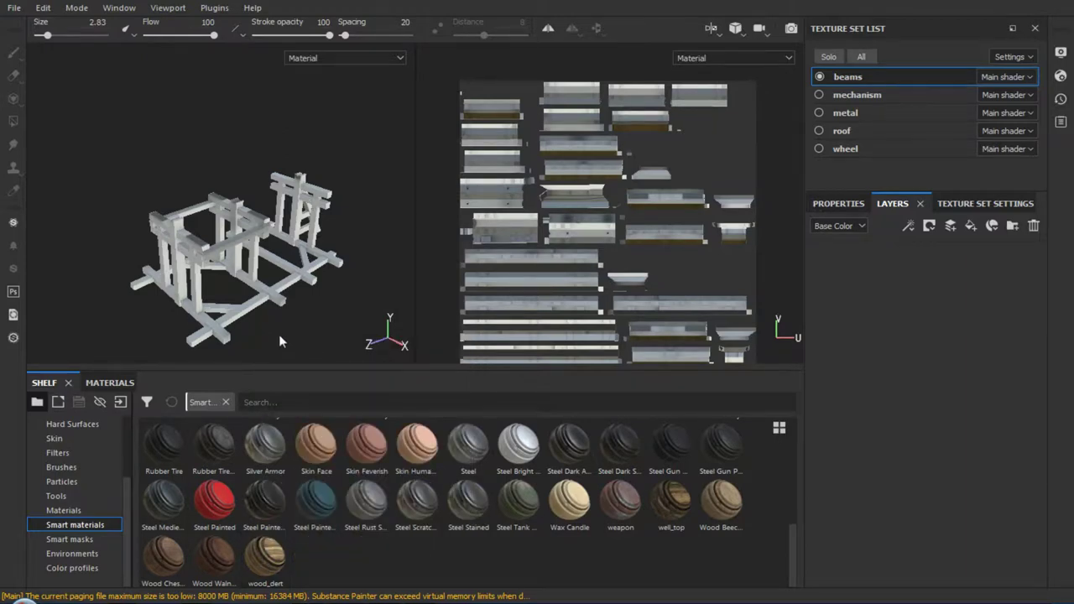
Check the viewport display channel list without changing it, then bring up the view layout options
{"action": "left_click", "coordinate": [719, 61]}
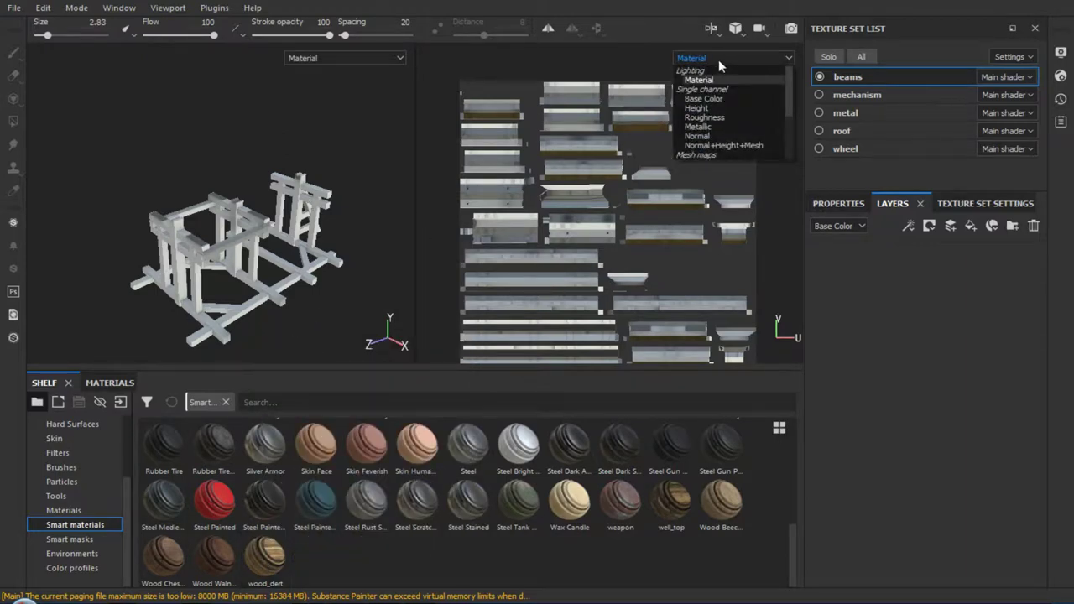
{"action": "left_click", "coordinate": [719, 60]}
{"action": "left_click", "coordinate": [713, 28]}
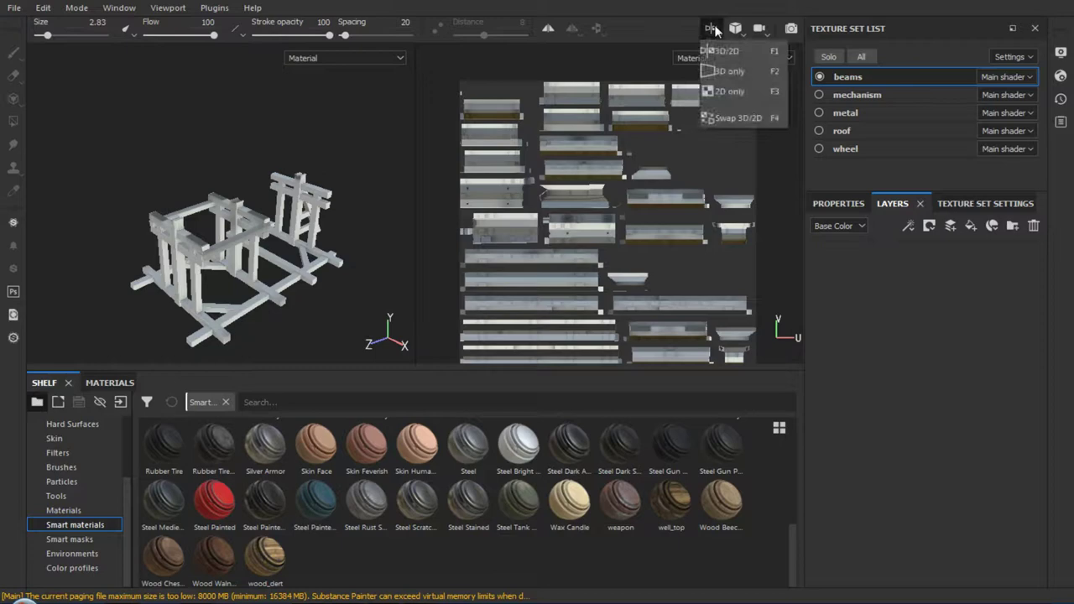
Switch the viewport to 3D only, orbit front-on, and drop wood_dert onto the beams
{"action": "left_click", "coordinate": [728, 75]}
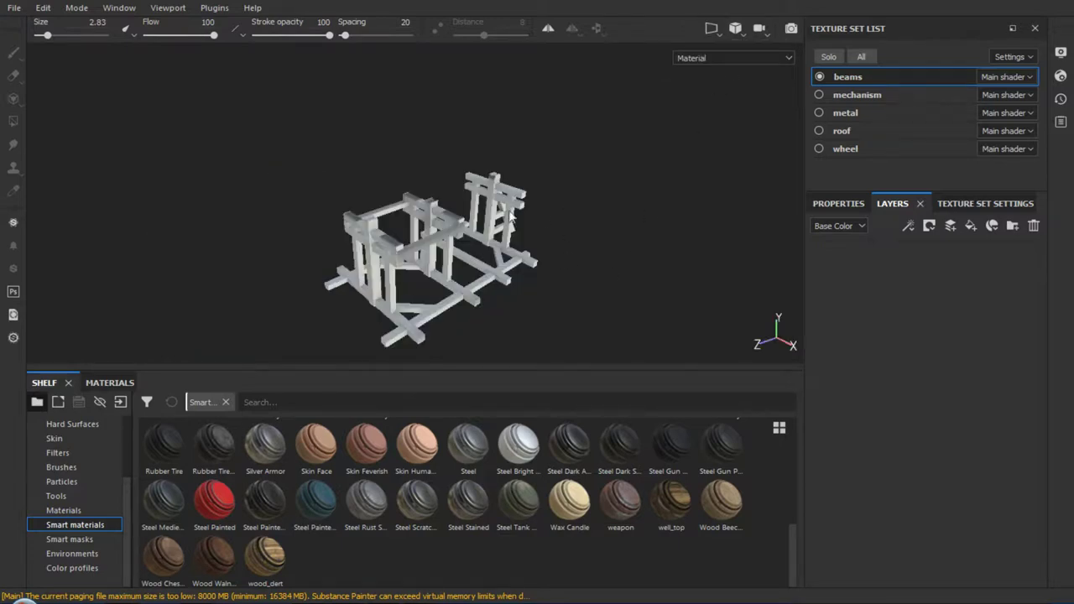
{"action": "scroll", "coordinate": [423, 223], "scroll_direction": "up", "scroll_amount": 2}
{"action": "scroll", "coordinate": [422, 222], "scroll_direction": "up", "scroll_amount": 3}
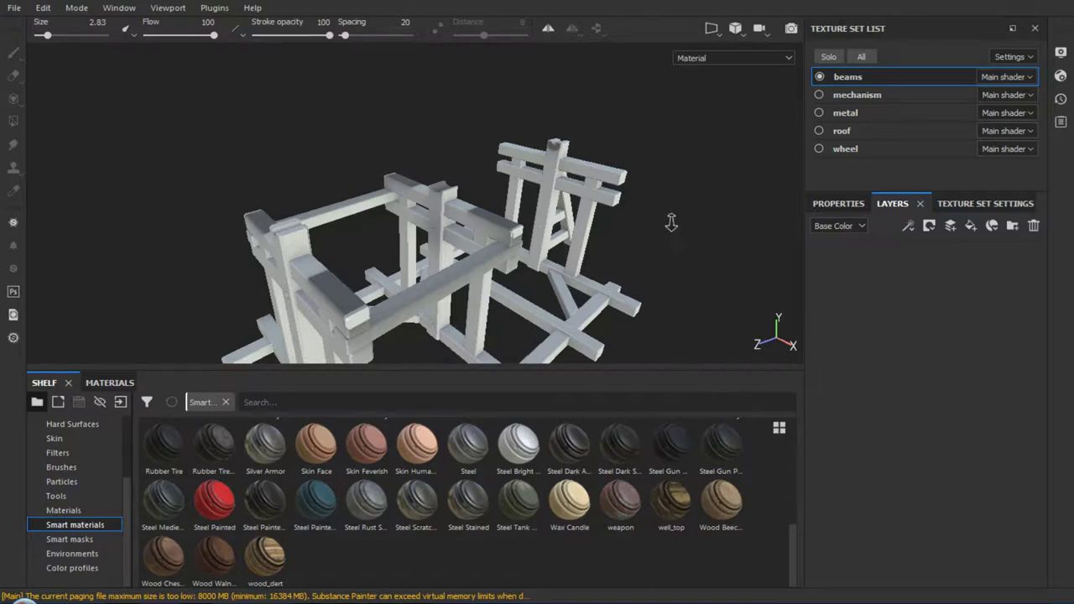
{"action": "mouse_move", "coordinate": [672, 222]}
{"action": "left_mouse_down", "text": "alt"}
{"action": "mouse_move", "coordinate": [528, 229]}
{"action": "mouse_move", "coordinate": [340, 182]}
{"action": "mouse_move", "coordinate": [496, 180]}
{"action": "mouse_move", "coordinate": [643, 240]}
{"action": "mouse_move", "coordinate": [659, 216]}
{"action": "mouse_move", "coordinate": [539, 170]}
{"action": "mouse_move", "coordinate": [484, 179]}
{"action": "mouse_move", "coordinate": [485, 233]}
{"action": "mouse_move", "coordinate": [501, 204]}
{"action": "mouse_move", "coordinate": [617, 198]}
{"action": "mouse_move", "coordinate": [528, 211]}
{"action": "mouse_move", "coordinate": [511, 180]}
{"action": "mouse_move", "coordinate": [636, 205]}
{"action": "mouse_move", "coordinate": [487, 215]}
{"action": "mouse_move", "coordinate": [557, 197]}
{"action": "left_mouse_up", "text": "alt"}
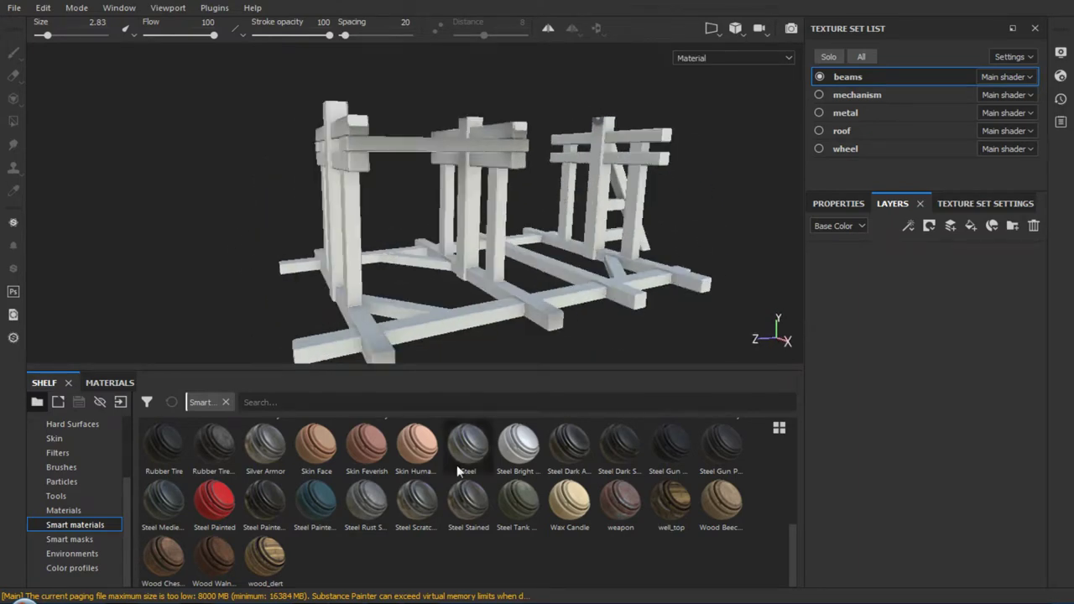
{"action": "mouse_move", "coordinate": [259, 569]}
{"action": "left_mouse_down"}
{"action": "mouse_move", "coordinate": [475, 549]}
{"action": "mouse_move", "coordinate": [909, 305]}
{"action": "left_mouse_up"}
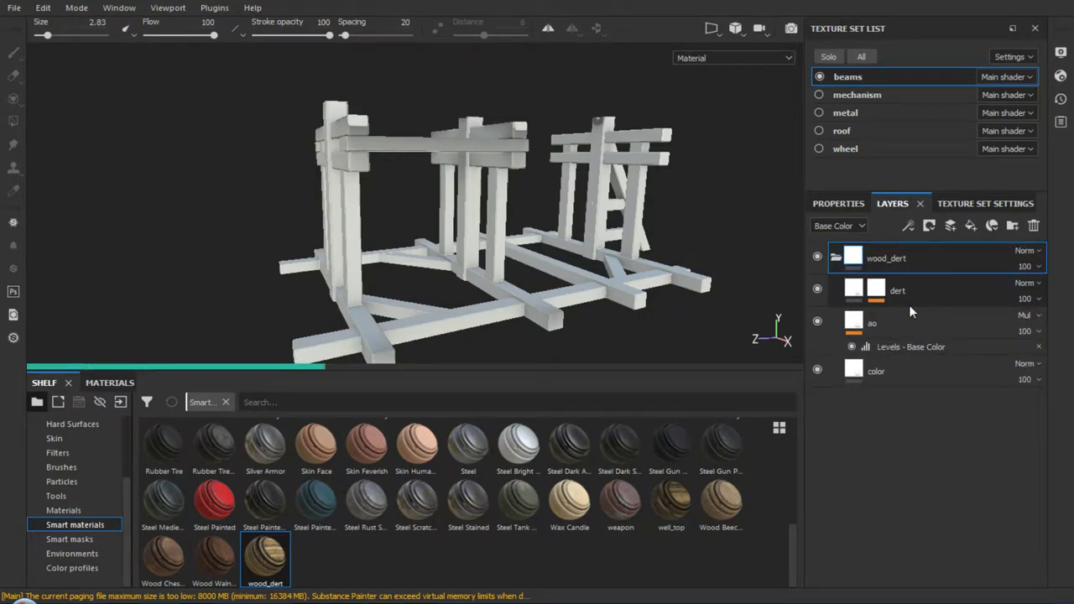
Orbit and zoom around the wood_dert-textured beams, ending on a frontal view
{"action": "left_click_drag", "start_coordinate": [391, 213], "coordinate": [424, 194], "text": "alt"}
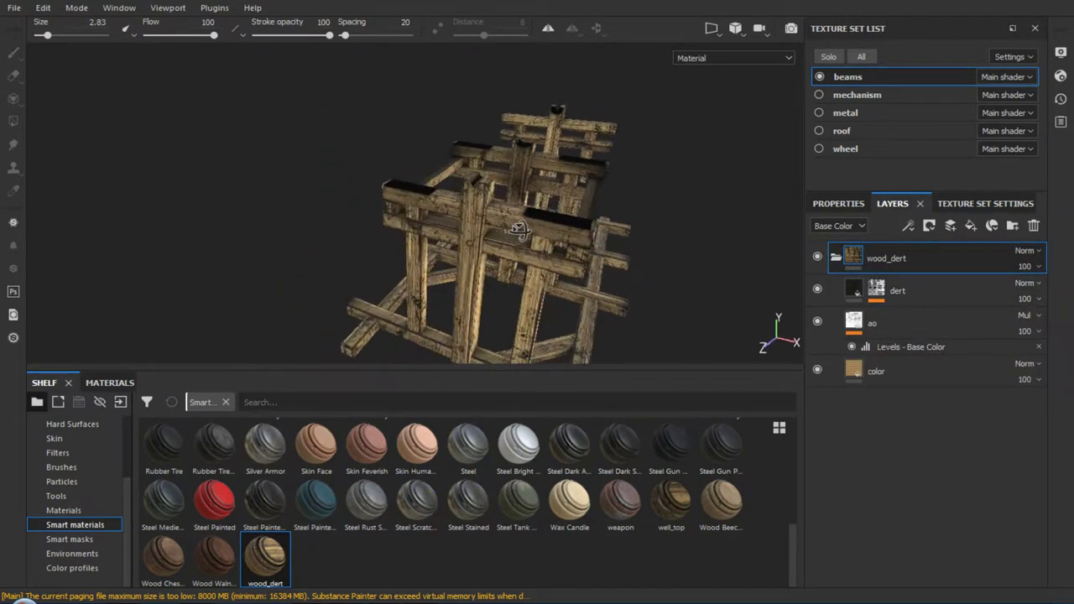
{"action": "right_click_drag", "start_coordinate": [424, 194], "coordinate": [515, 494], "text": "alt"}
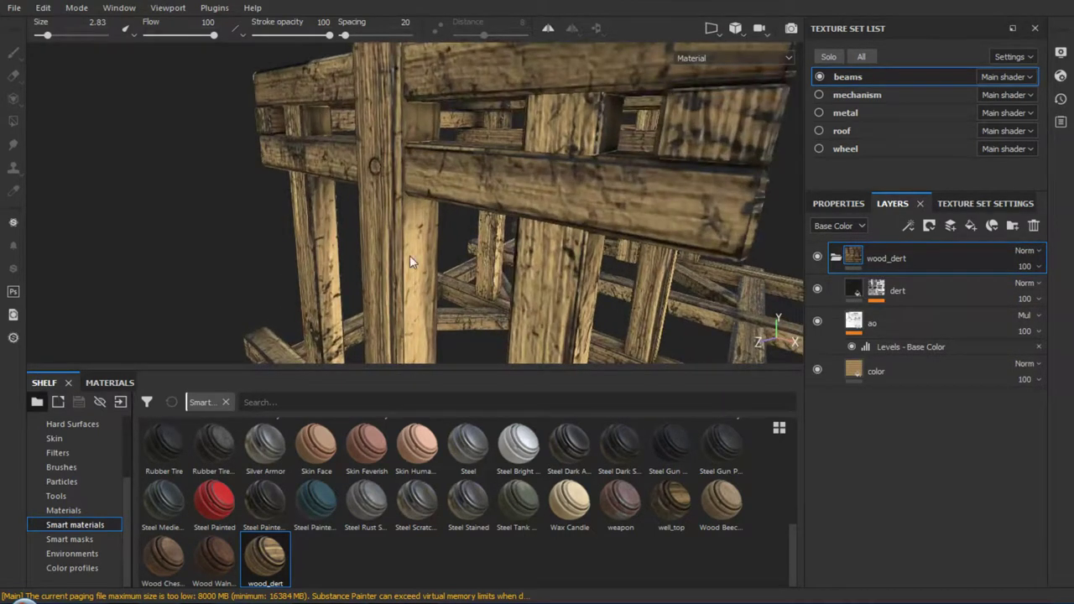
{"action": "right_click_drag", "start_coordinate": [409, 255], "coordinate": [455, 254], "text": "alt"}
{"action": "mouse_move", "coordinate": [456, 254]}
{"action": "left_mouse_down", "text": "alt"}
{"action": "mouse_move", "coordinate": [429, 213]}
{"action": "mouse_move", "coordinate": [493, 243]}
{"action": "mouse_move", "coordinate": [538, 238]}
{"action": "left_mouse_up", "text": "alt"}
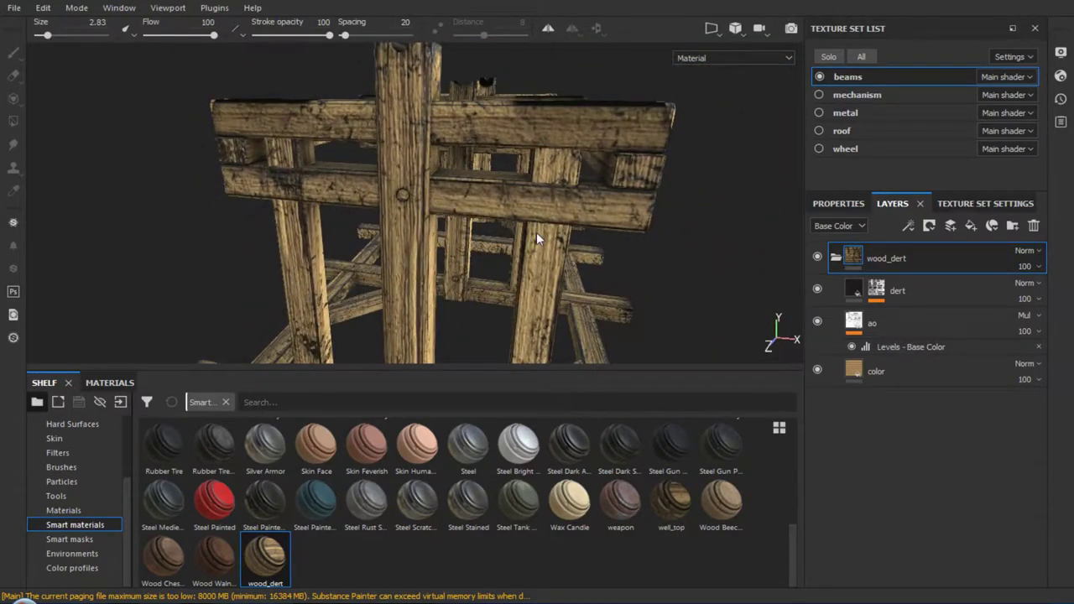
Cycle the viewport through Height, Roughness, Metallic, Normal, then Normal+Height+Mesh channels
{"action": "key", "text": "c"}
{"action": "key", "text": "c"}
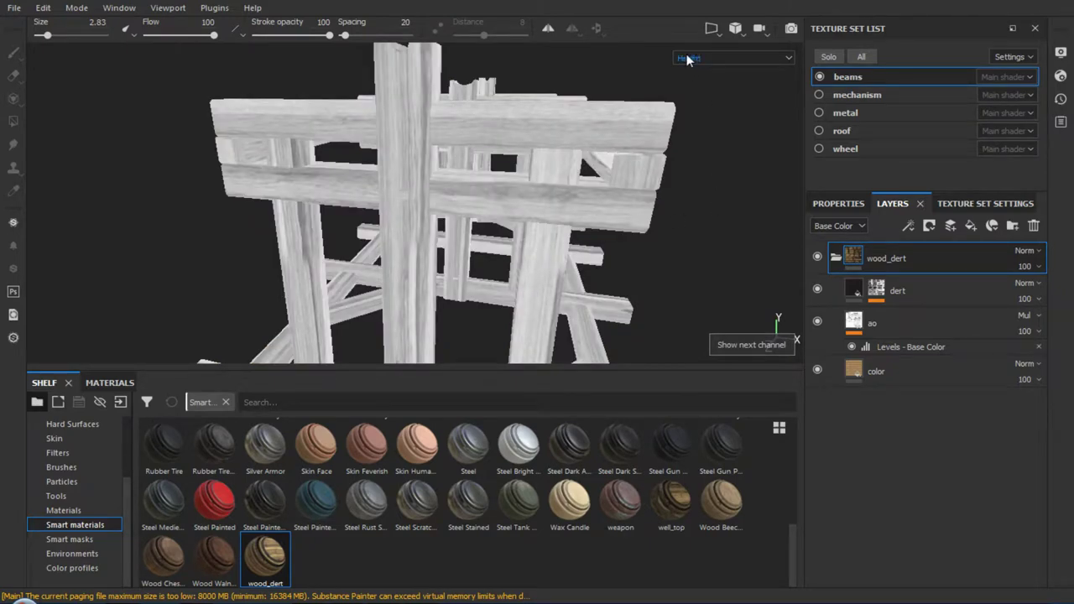
{"action": "key", "text": "c"}
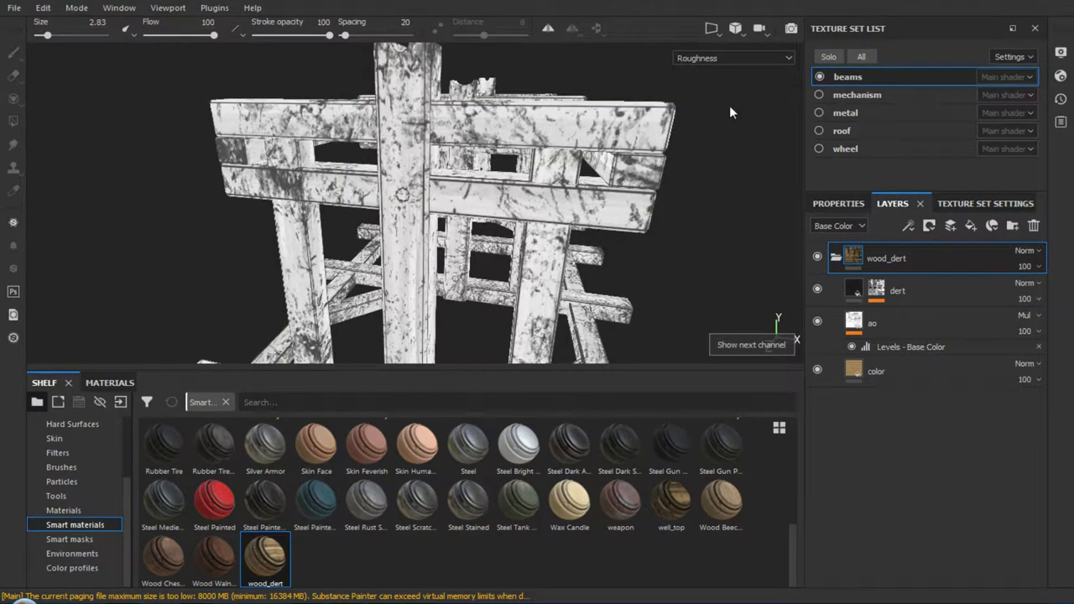
{"action": "key", "text": "c"}
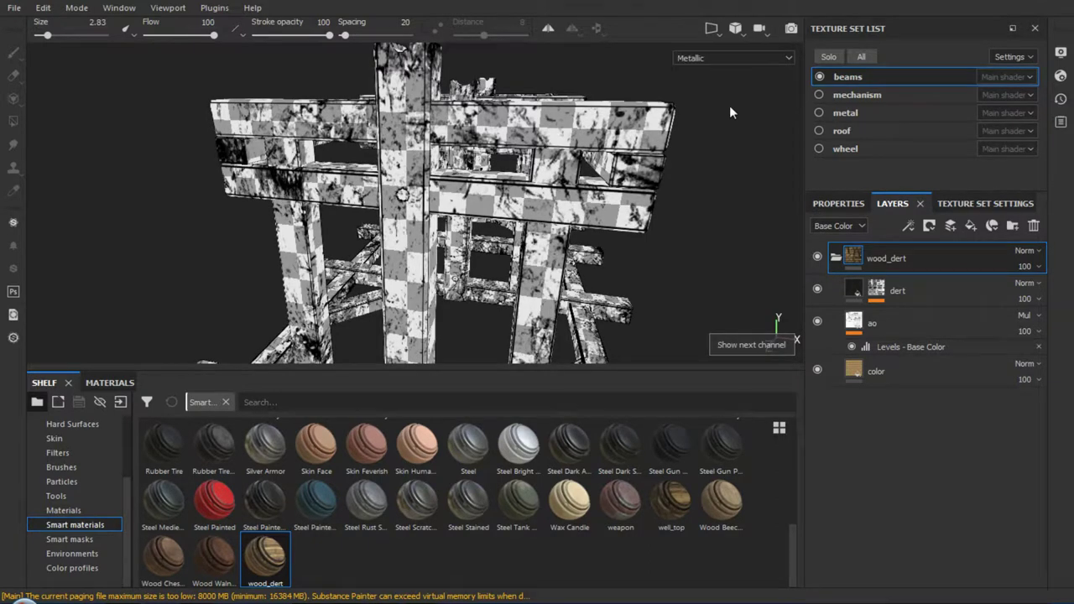
{"action": "key", "text": "c"}
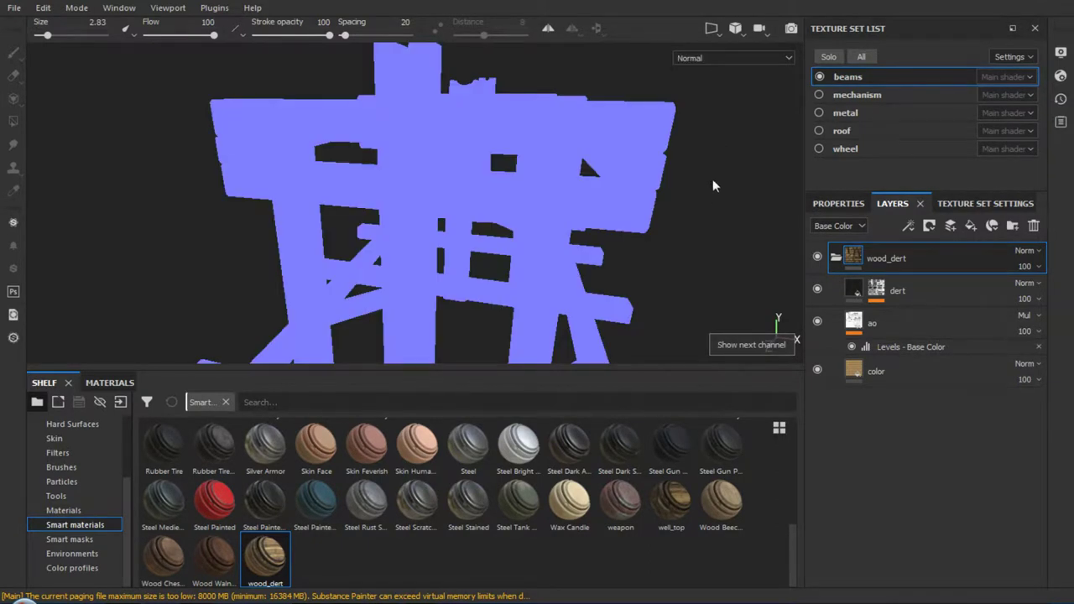
{"action": "mouse_move", "coordinate": [638, 201]}
{"action": "left_mouse_down", "text": "alt"}
{"action": "mouse_move", "coordinate": [657, 187]}
{"action": "mouse_move", "coordinate": [643, 209]}
{"action": "mouse_move", "coordinate": [492, 179]}
{"action": "mouse_move", "coordinate": [619, 197]}
{"action": "mouse_move", "coordinate": [468, 168]}
{"action": "mouse_move", "coordinate": [410, 118]}
{"action": "mouse_move", "coordinate": [391, 125]}
{"action": "left_mouse_up", "text": "alt"}
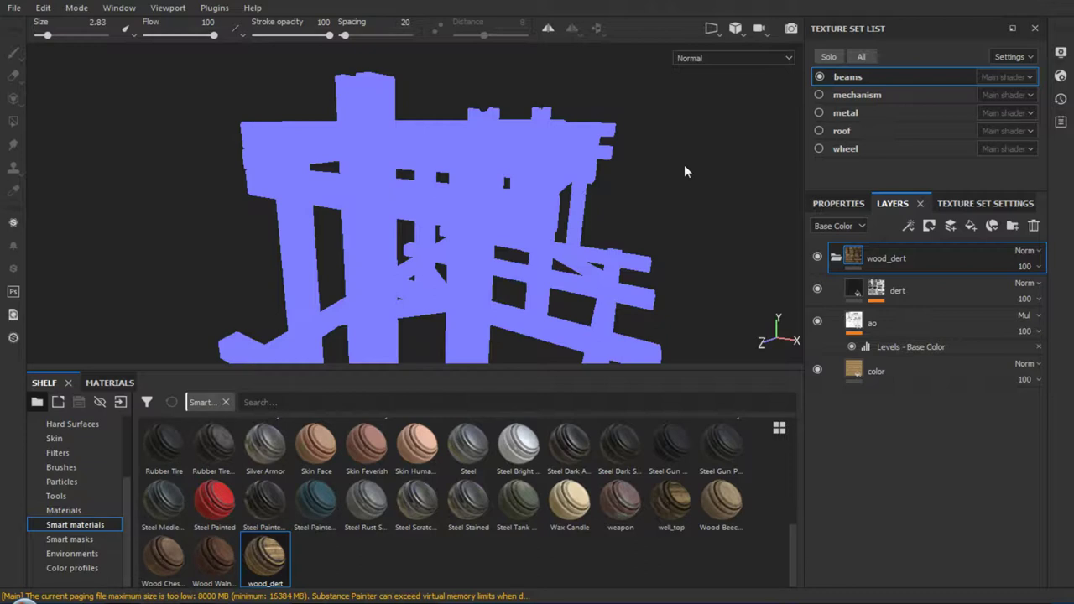
{"action": "key", "text": "c"}
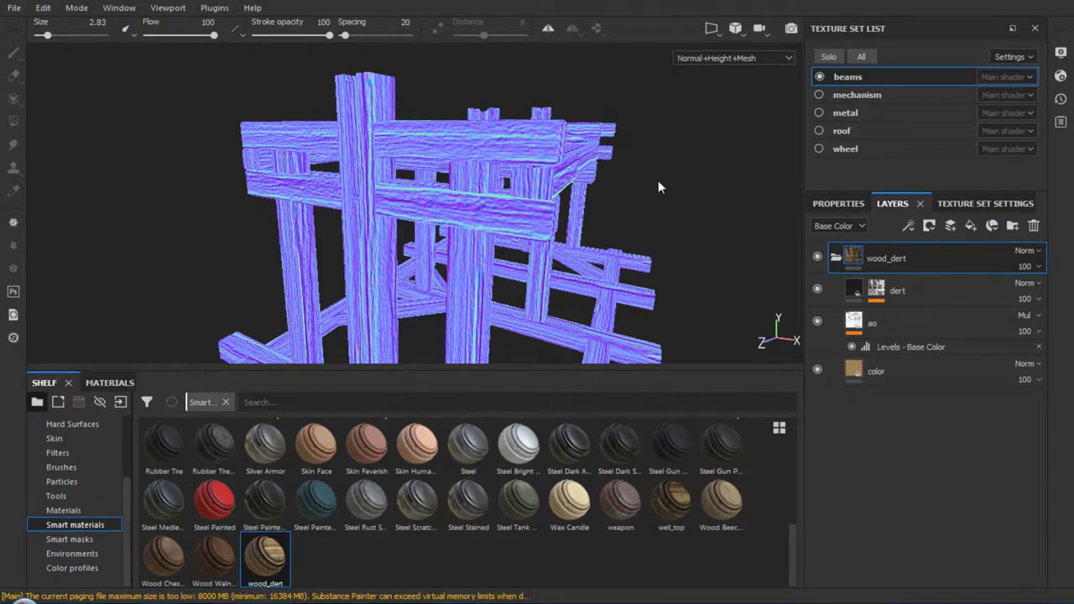
{"action": "mouse_move", "coordinate": [656, 206]}
{"action": "left_mouse_down", "text": "alt"}
{"action": "mouse_move", "coordinate": [606, 150]}
{"action": "mouse_move", "coordinate": [613, 207]}
{"action": "mouse_move", "coordinate": [597, 205]}
{"action": "left_mouse_up", "text": "alt"}
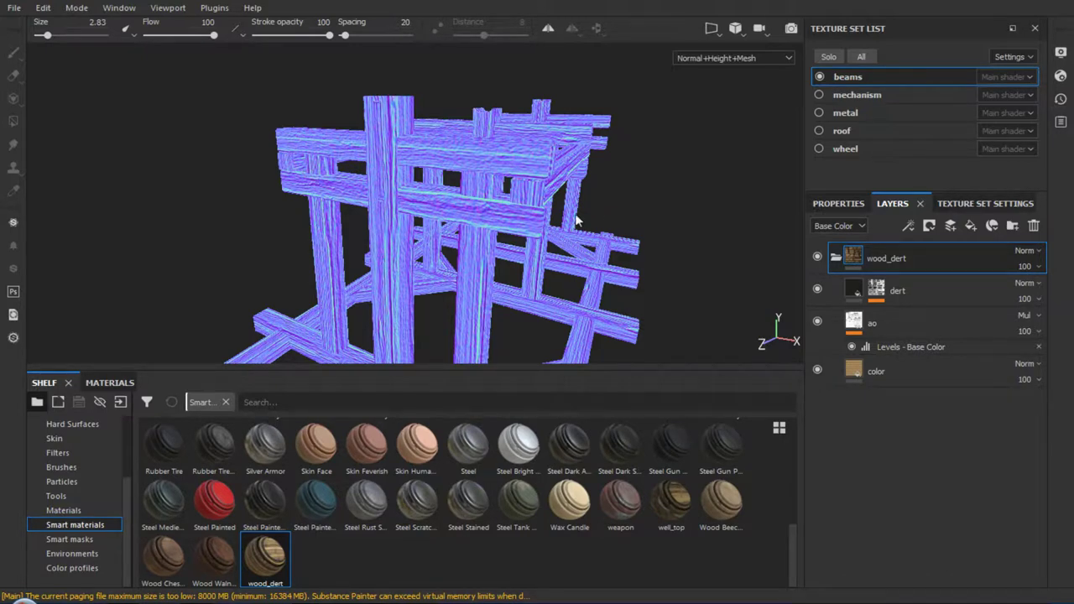
Switch the viewport from the channel view to full material shading
{"action": "left_click", "coordinate": [401, 597]}
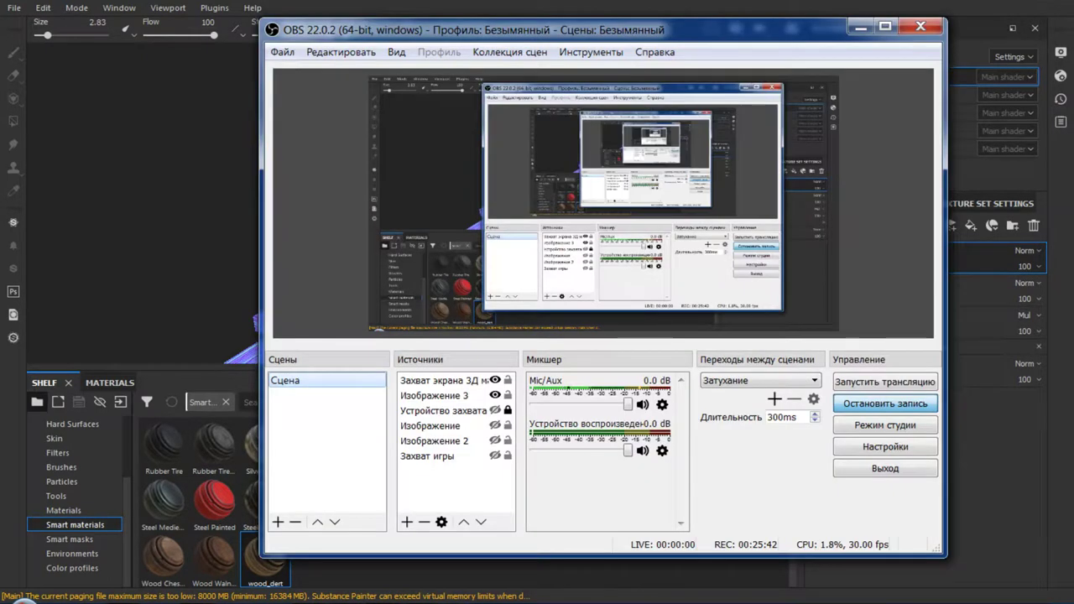
{"action": "left_click", "coordinate": [401, 598]}
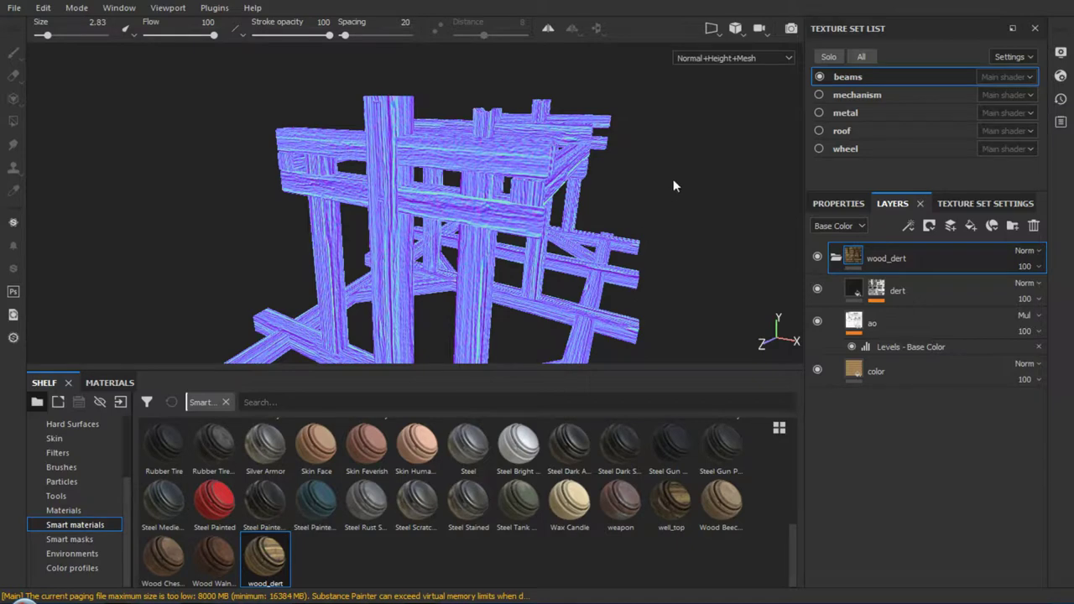
{"action": "key", "text": "c"}
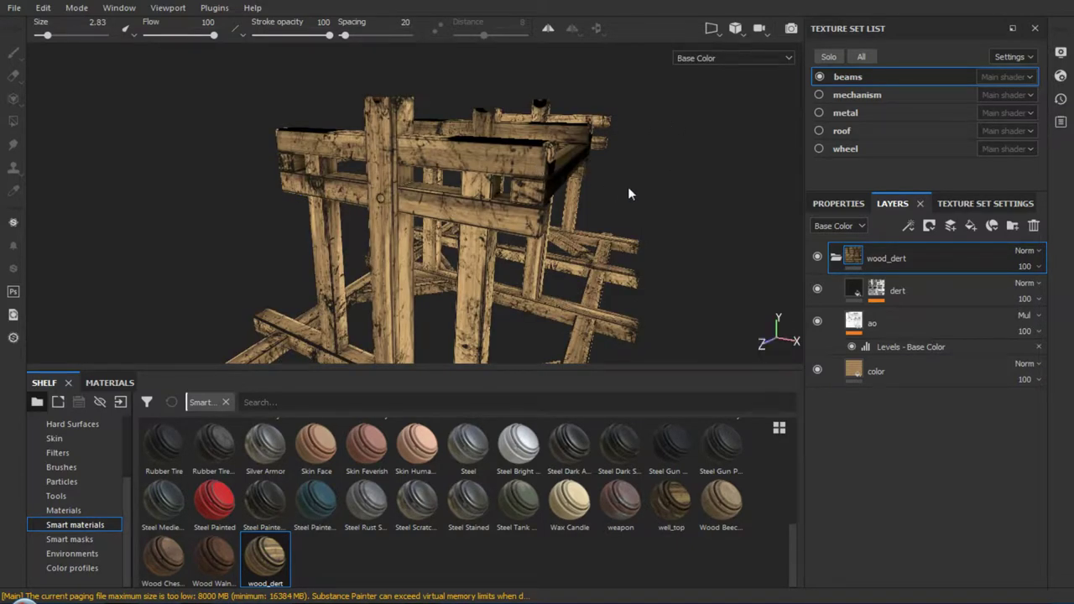
{"action": "key", "text": "m"}
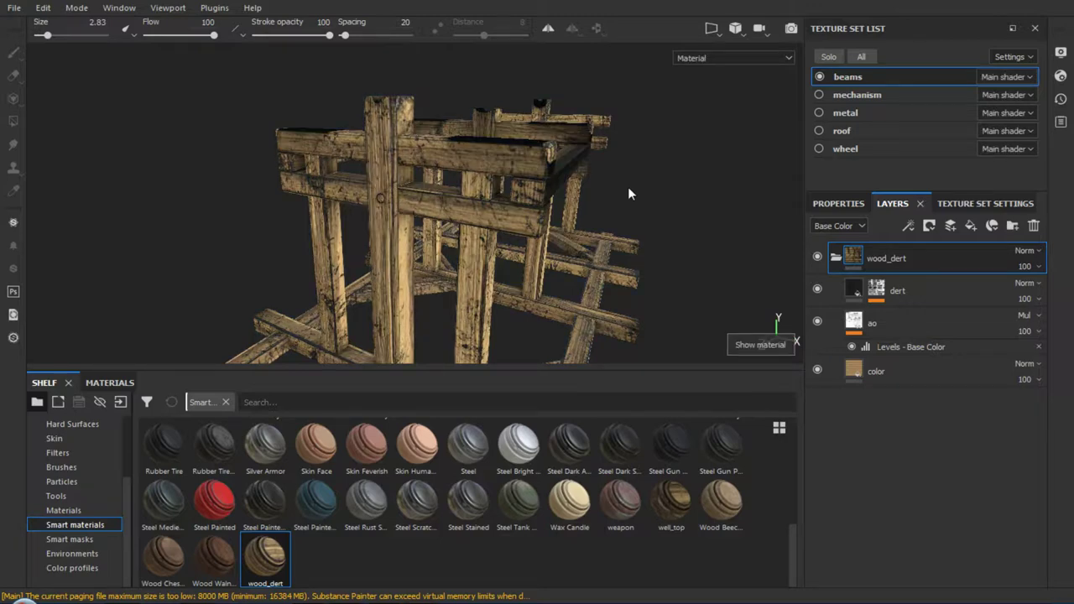
Keep Material display mode, enlarge the 3D view by shrinking the shelf, and orbit out to the whole structure
{"action": "left_click_drag", "start_coordinate": [645, 195], "coordinate": [636, 190], "text": "alt"}
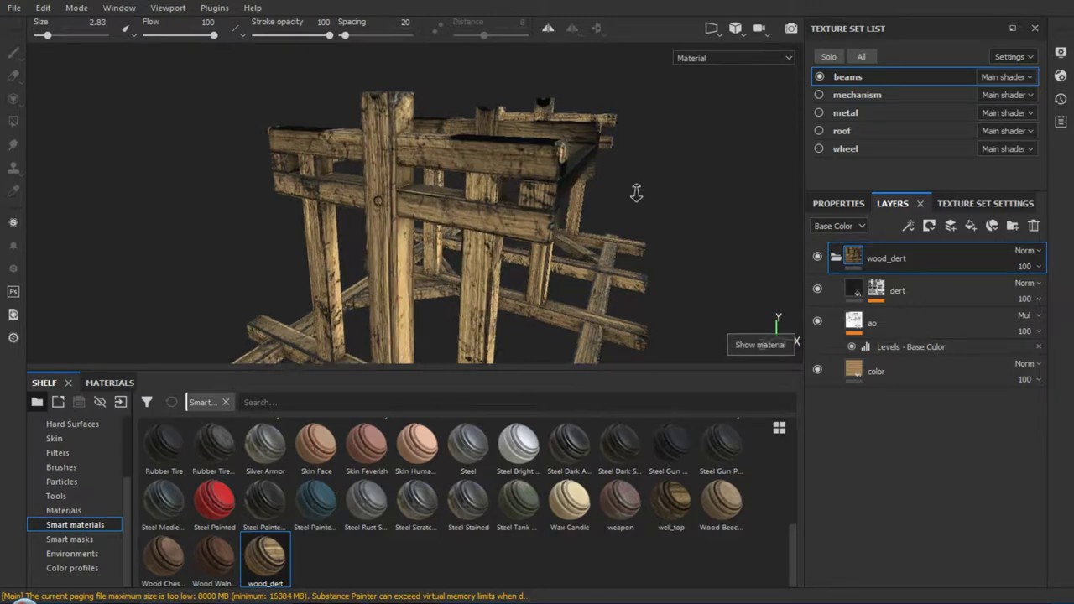
{"action": "left_click", "coordinate": [729, 58]}
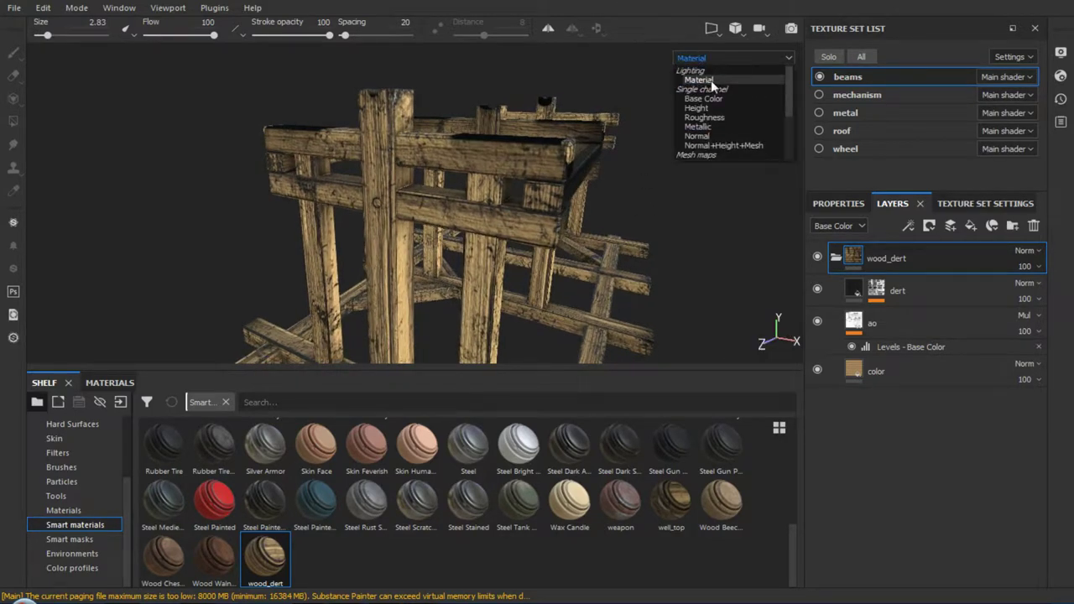
{"action": "left_click", "coordinate": [708, 220]}
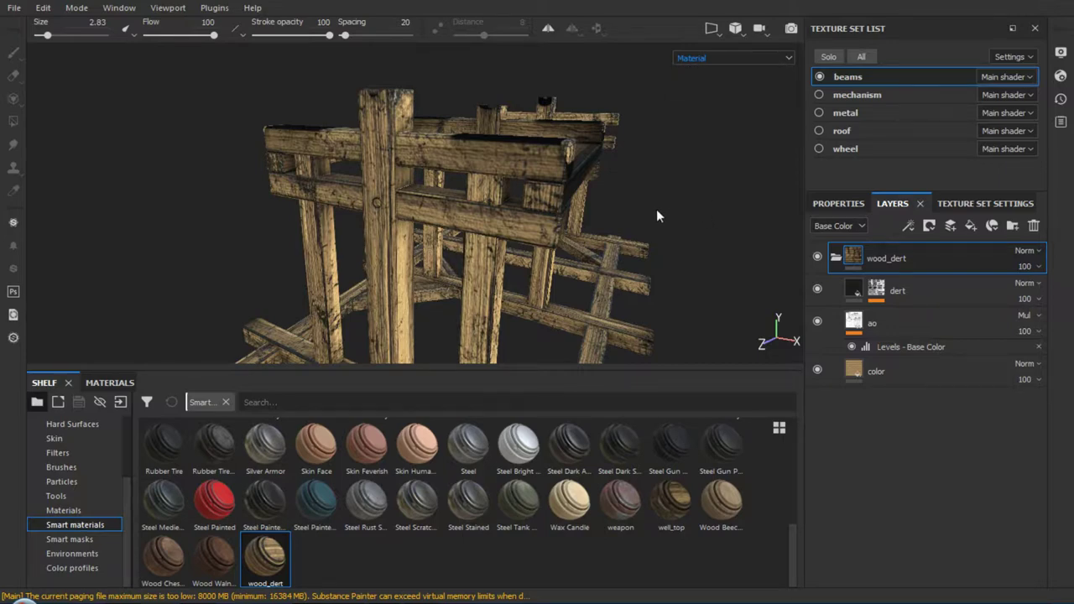
{"action": "left_click_drag", "start_coordinate": [656, 209], "coordinate": [570, 268], "text": "alt"}
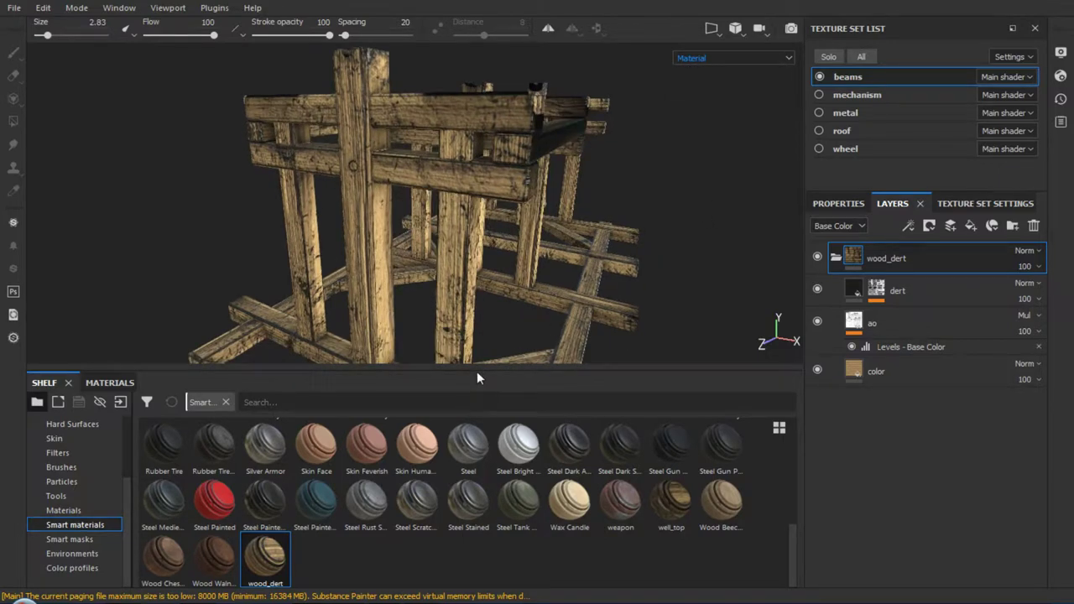
{"action": "left_click_drag", "start_coordinate": [477, 372], "coordinate": [477, 485]}
{"action": "mouse_move", "coordinate": [540, 320]}
{"action": "left_mouse_down", "text": "alt"}
{"action": "mouse_move", "coordinate": [510, 233]}
{"action": "mouse_move", "coordinate": [492, 283]}
{"action": "mouse_move", "coordinate": [341, 269]}
{"action": "mouse_move", "coordinate": [428, 270]}
{"action": "mouse_move", "coordinate": [372, 288]}
{"action": "left_mouse_up", "text": "alt"}
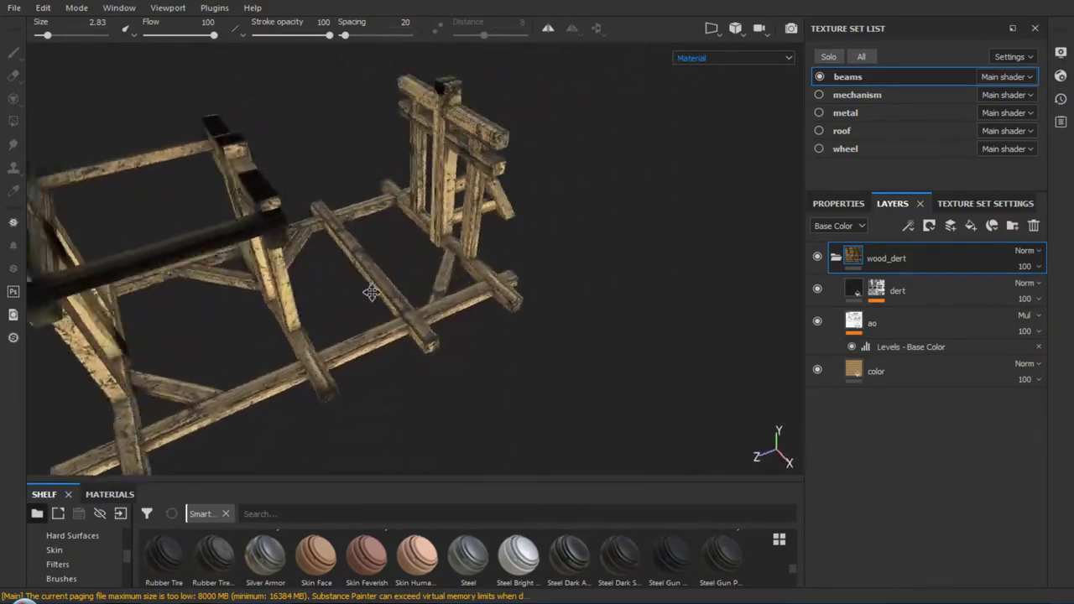
Hide the wood_dert group and ao layer, select the color layer, then re-show wood_dert
{"action": "mouse_move", "coordinate": [372, 288]}
{"action": "right_mouse_down", "text": "alt"}
{"action": "mouse_move", "coordinate": [427, 436]}
{"action": "mouse_move", "coordinate": [419, 264]}
{"action": "mouse_move", "coordinate": [404, 353]}
{"action": "mouse_move", "coordinate": [392, 222]}
{"action": "right_mouse_up", "text": "alt"}
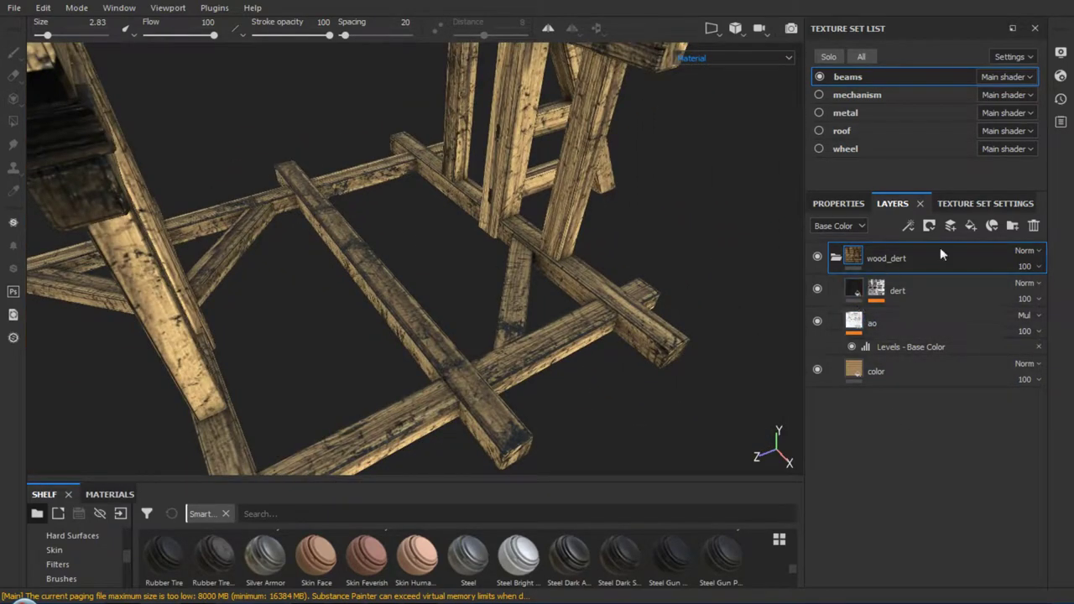
{"action": "left_click", "coordinate": [817, 256]}
{"action": "left_click", "coordinate": [820, 320]}
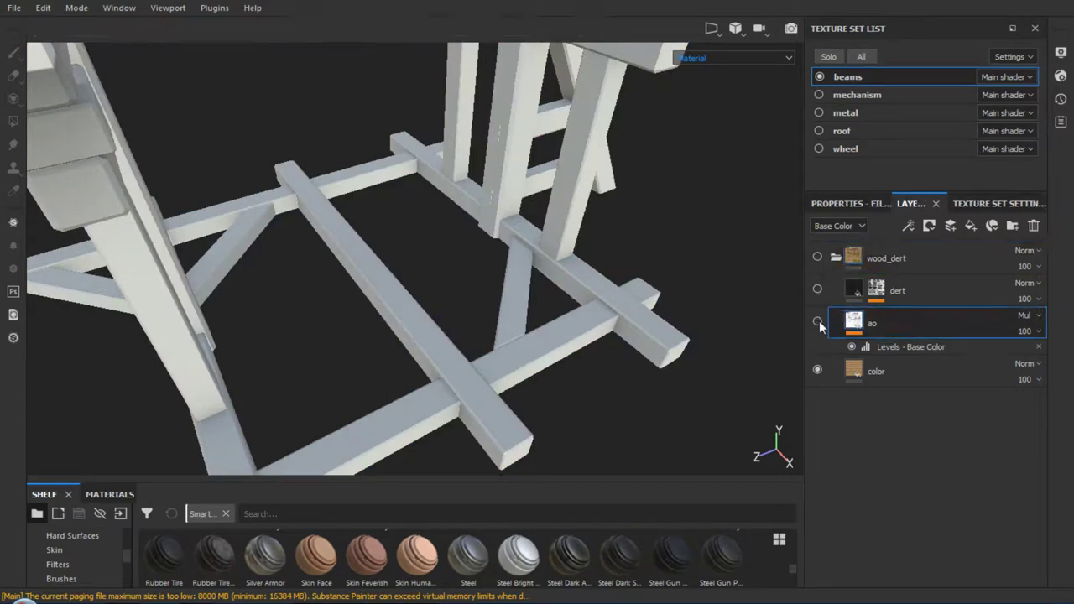
{"action": "left_click", "coordinate": [918, 382]}
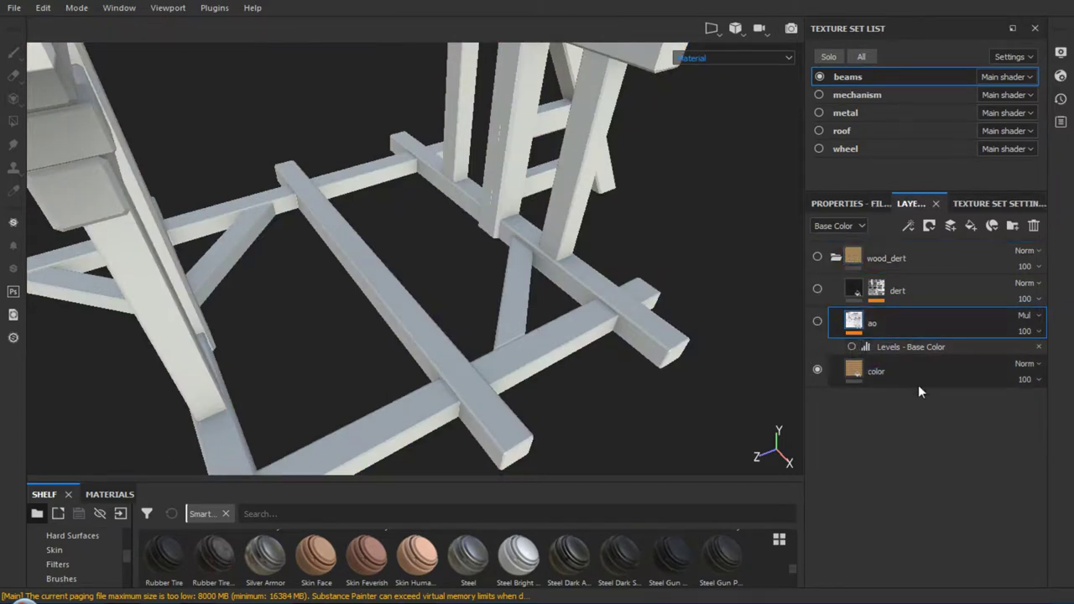
{"action": "mouse_move", "coordinate": [486, 227]}
{"action": "left_mouse_down", "text": "alt"}
{"action": "mouse_move", "coordinate": [446, 233]}
{"action": "mouse_move", "coordinate": [506, 209]}
{"action": "left_mouse_up", "text": "alt"}
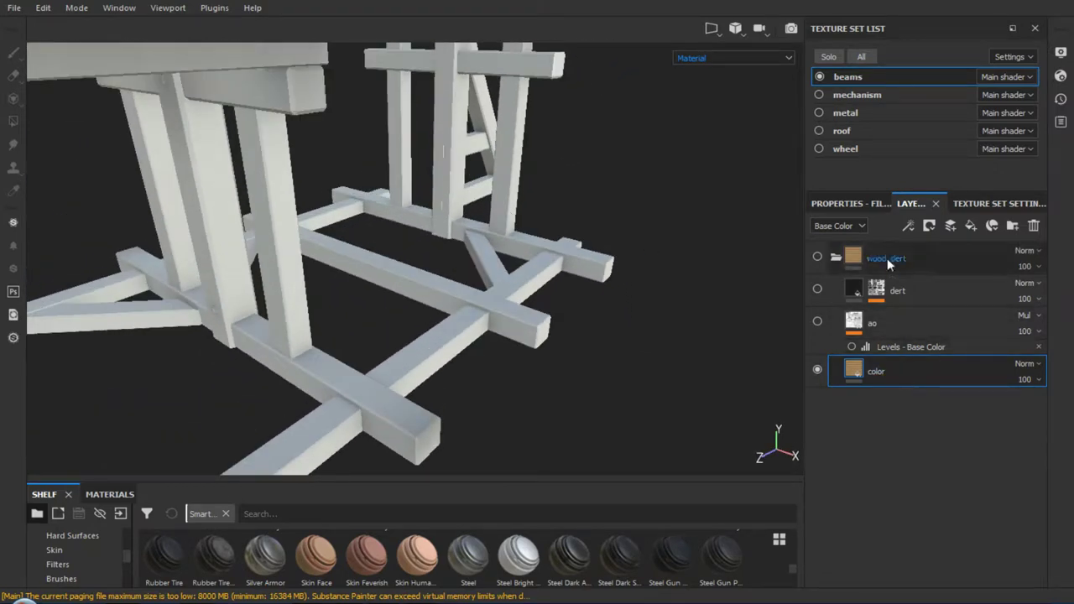
{"action": "left_click", "coordinate": [817, 259]}
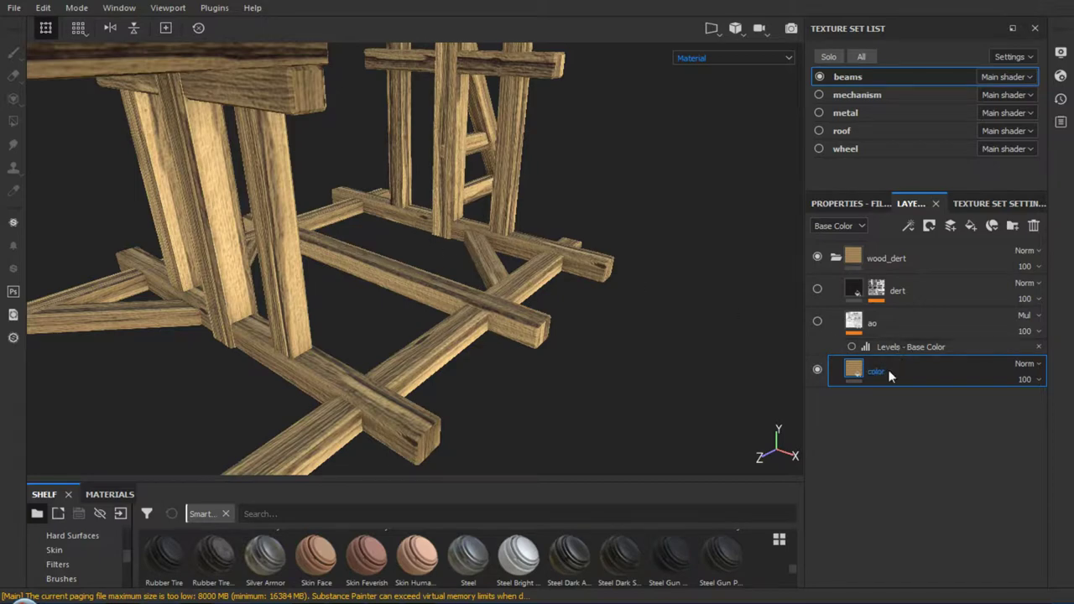
Show the color fill's material maps: 12_1_13_d base color, 12_1_13_r height and roughness
{"action": "left_click", "coordinate": [863, 204]}
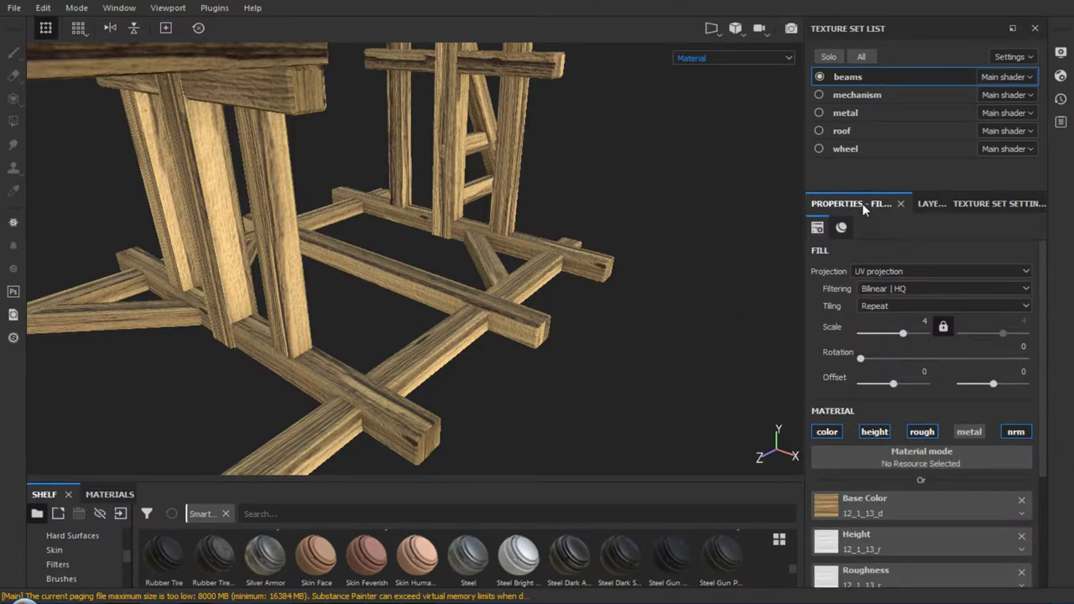
{"action": "scroll", "coordinate": [1050, 374], "scroll_direction": "down", "scroll_amount": 3}
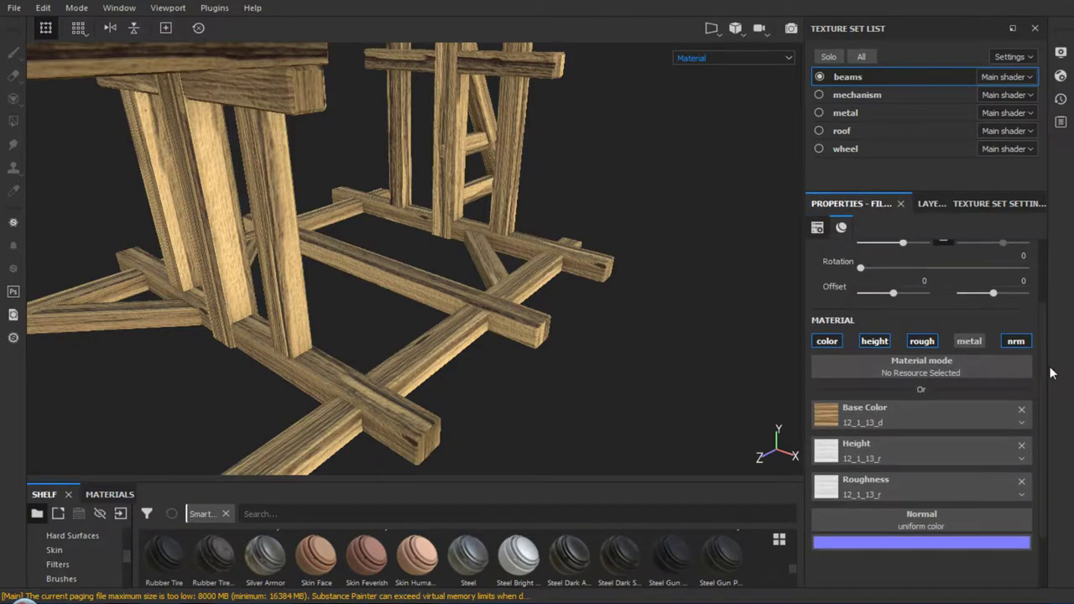
{"action": "scroll", "coordinate": [1052, 390], "scroll_direction": "down", "scroll_amount": 2}
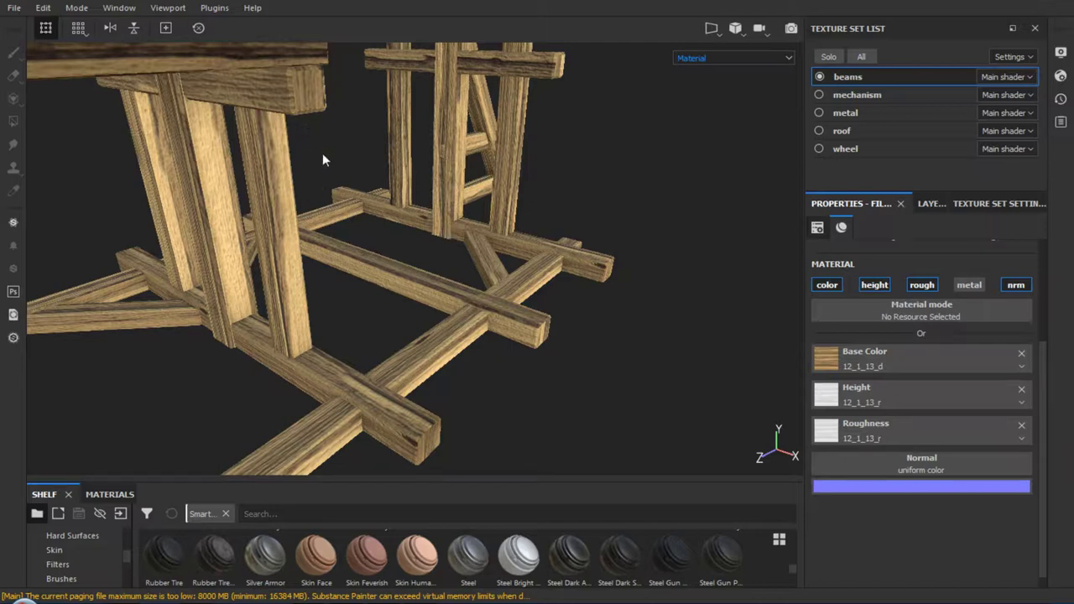
{"action": "mouse_move", "coordinate": [323, 156]}
{"action": "left_mouse_down", "text": "alt"}
{"action": "mouse_move", "coordinate": [319, 252]}
{"action": "mouse_move", "coordinate": [310, 223]}
{"action": "mouse_move", "coordinate": [357, 173]}
{"action": "mouse_move", "coordinate": [352, 233]}
{"action": "mouse_move", "coordinate": [343, 201]}
{"action": "mouse_move", "coordinate": [355, 173]}
{"action": "left_mouse_up", "text": "alt"}
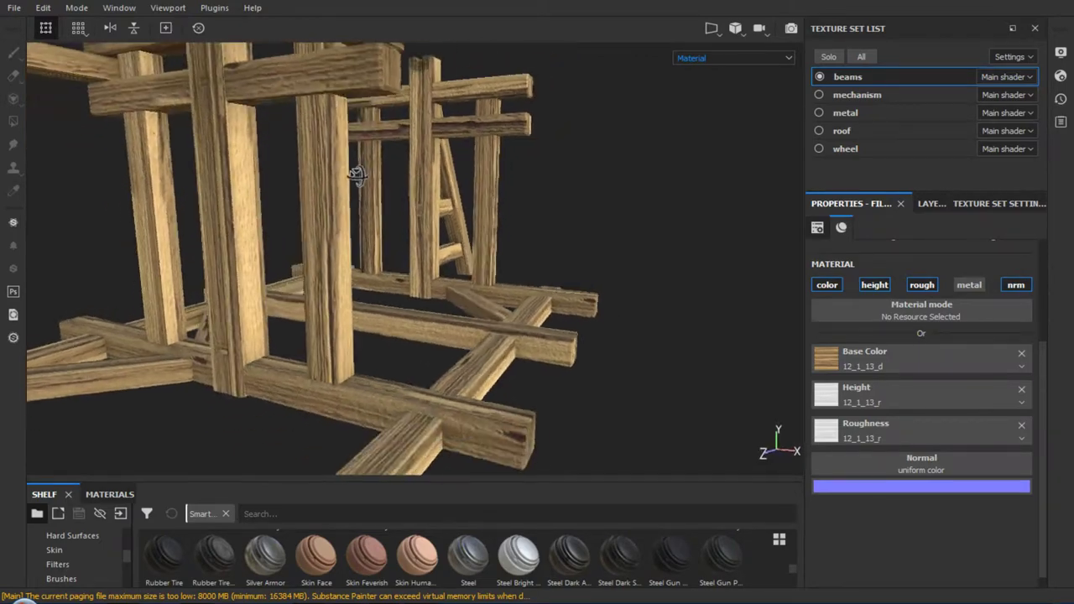
{"action": "mouse_move", "coordinate": [355, 173]}
{"action": "right_mouse_down", "text": "alt"}
{"action": "mouse_move", "coordinate": [455, 200]}
{"action": "mouse_move", "coordinate": [372, 196]}
{"action": "mouse_move", "coordinate": [360, 173]}
{"action": "right_mouse_up", "text": "alt"}
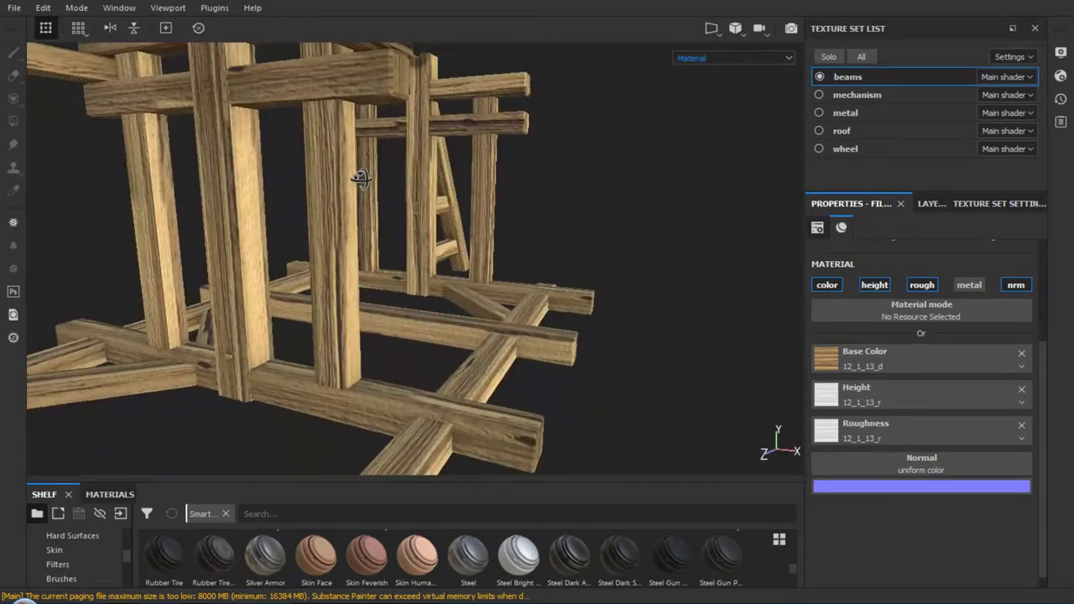
{"action": "mouse_move", "coordinate": [360, 173]}
{"action": "left_mouse_down", "text": "alt"}
{"action": "mouse_move", "coordinate": [352, 187]}
{"action": "mouse_move", "coordinate": [186, 234]}
{"action": "mouse_move", "coordinate": [199, 266]}
{"action": "mouse_move", "coordinate": [243, 277]}
{"action": "left_mouse_up", "text": "alt"}
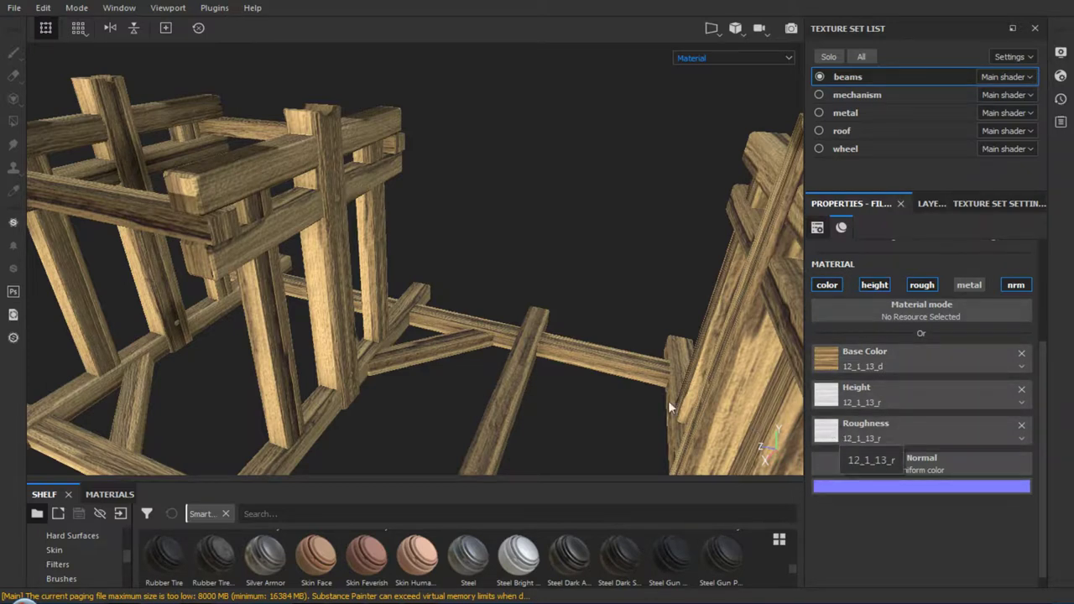
{"action": "right_click_drag", "start_coordinate": [392, 333], "coordinate": [491, 345], "text": "alt"}
{"action": "mouse_move", "coordinate": [491, 345]}
{"action": "left_mouse_down", "text": "alt"}
{"action": "mouse_move", "coordinate": [546, 294]}
{"action": "mouse_move", "coordinate": [463, 305]}
{"action": "mouse_move", "coordinate": [509, 329]}
{"action": "mouse_move", "coordinate": [465, 339]}
{"action": "mouse_move", "coordinate": [258, 343]}
{"action": "mouse_move", "coordinate": [136, 332]}
{"action": "mouse_move", "coordinate": [331, 305]}
{"action": "mouse_move", "coordinate": [304, 134]}
{"action": "mouse_move", "coordinate": [293, 290]}
{"action": "mouse_move", "coordinate": [295, 192]}
{"action": "mouse_move", "coordinate": [361, 276]}
{"action": "left_mouse_up", "text": "alt"}
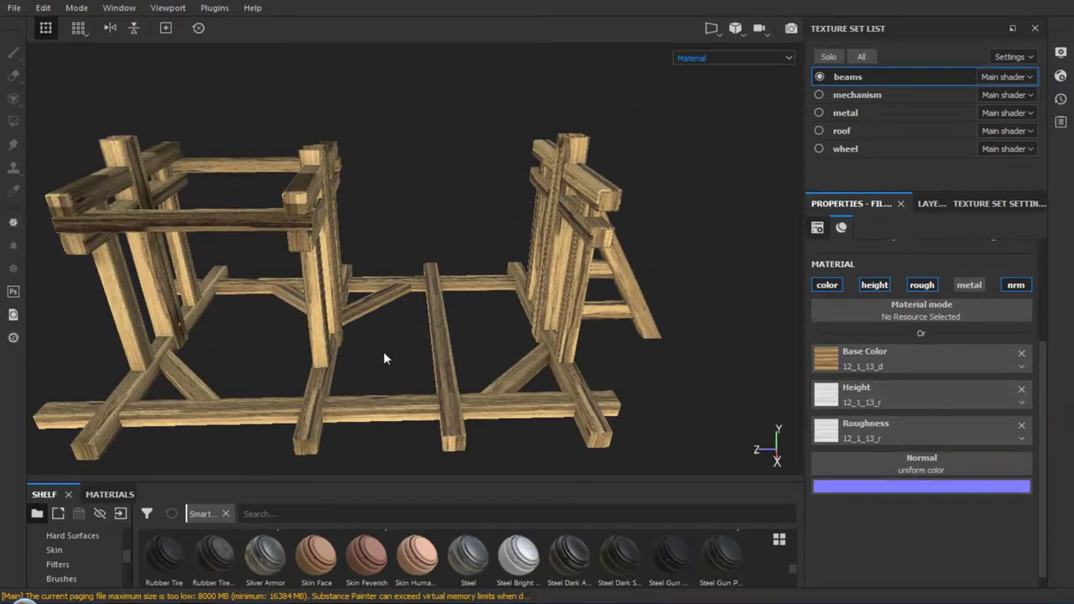
{"action": "left_click_drag", "start_coordinate": [384, 358], "coordinate": [514, 343], "text": "alt"}
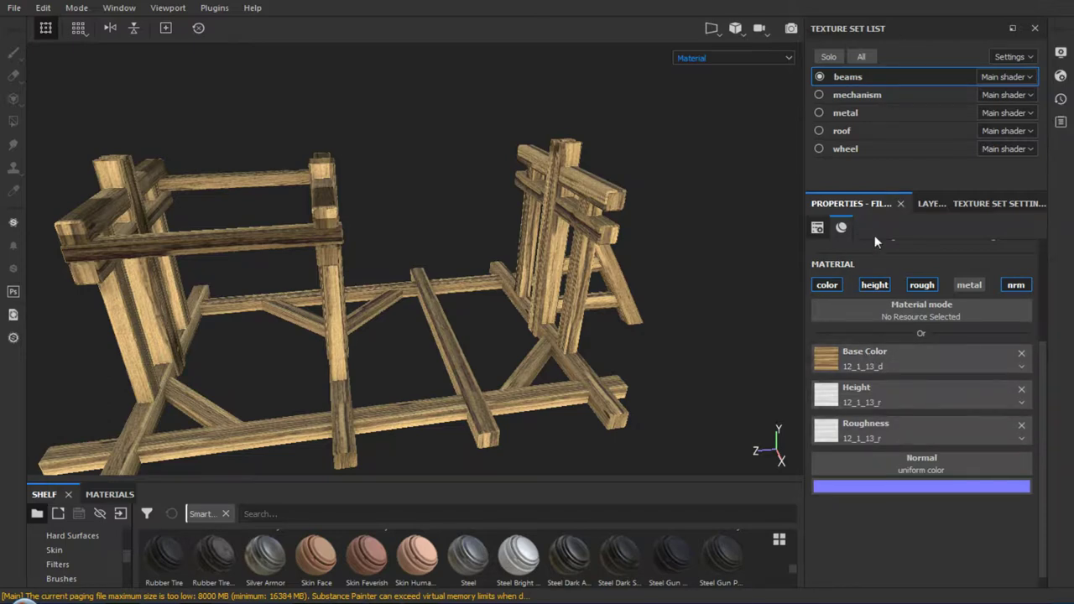
Compare with the ao layer briefly, then add a Levels effect to the color layer
{"action": "left_click", "coordinate": [924, 204]}
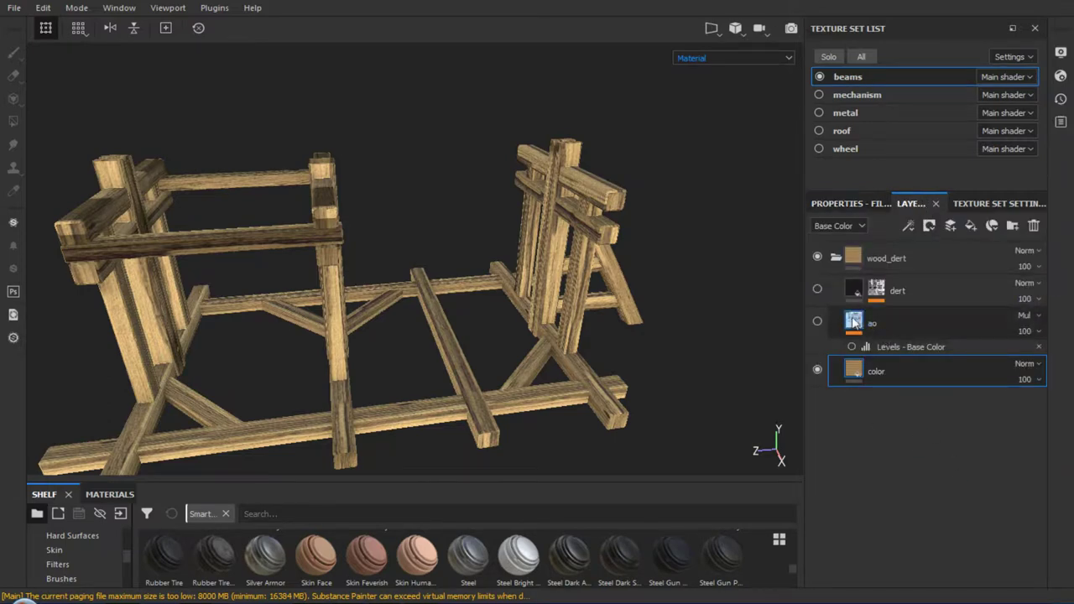
{"action": "left_click", "coordinate": [818, 322]}
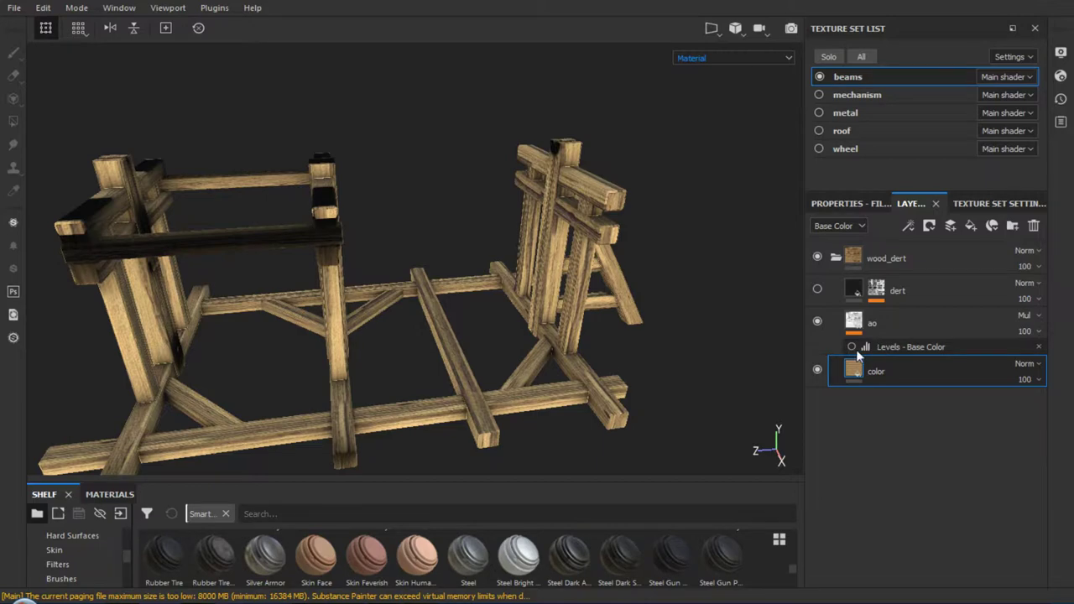
{"action": "left_click", "coordinate": [818, 323]}
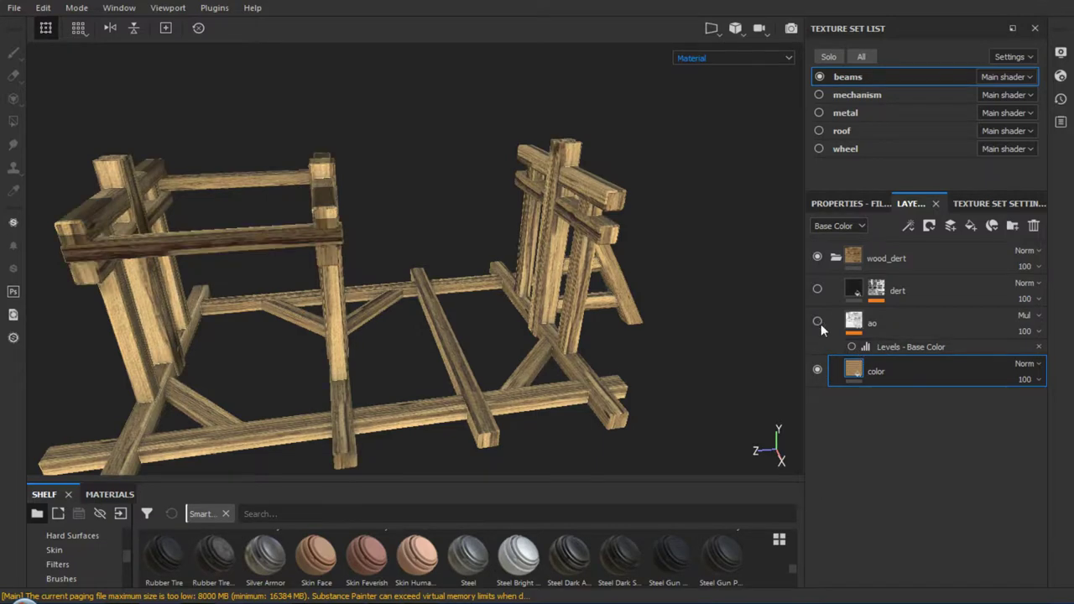
{"action": "right_click", "coordinate": [853, 371]}
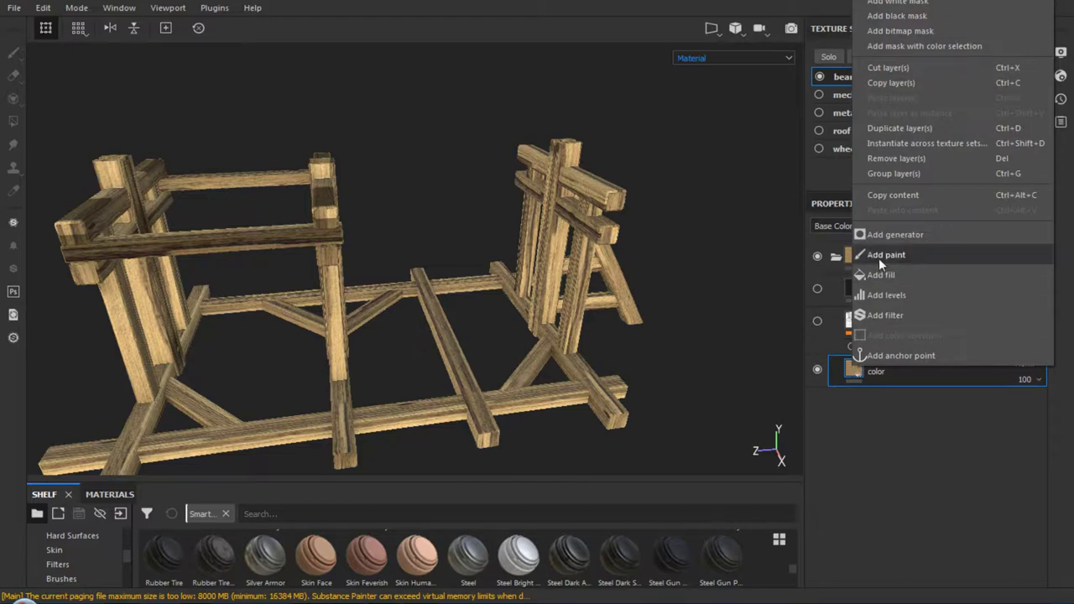
{"action": "left_click", "coordinate": [900, 450]}
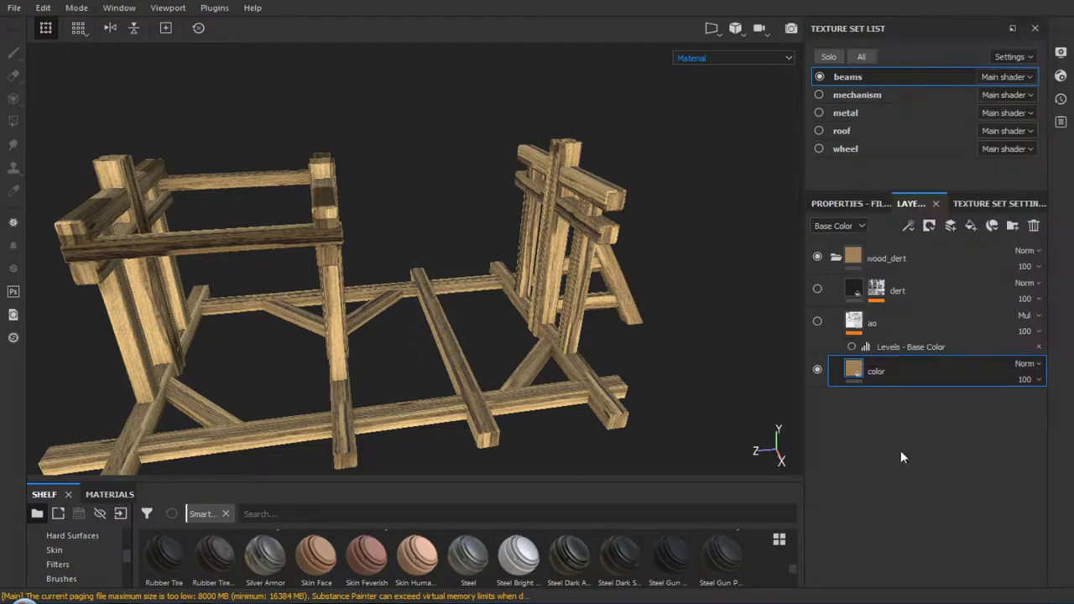
{"action": "right_click", "coordinate": [857, 369]}
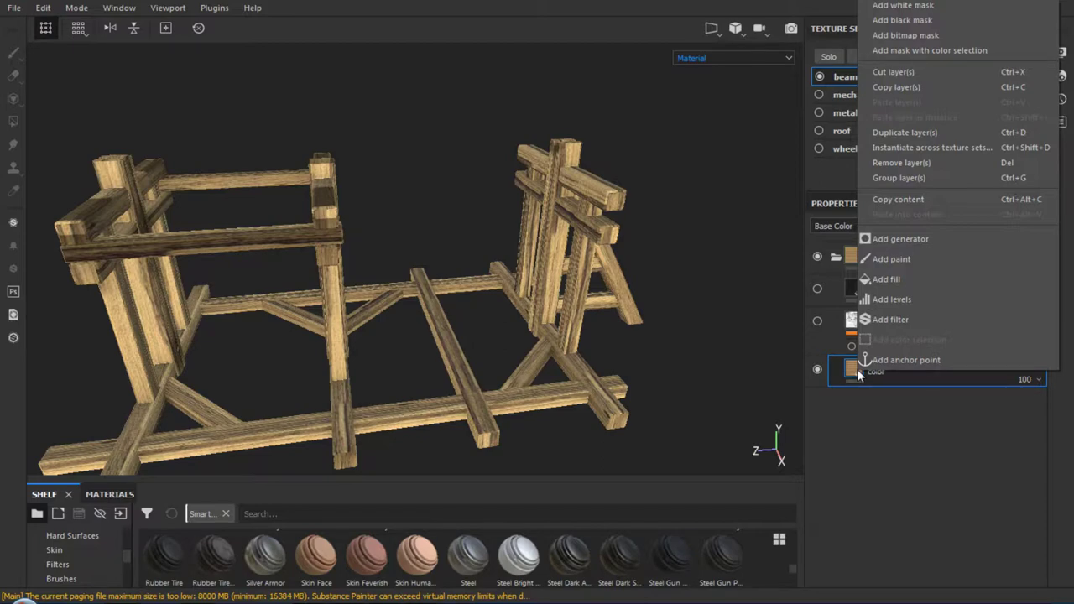
{"action": "left_click", "coordinate": [891, 299]}
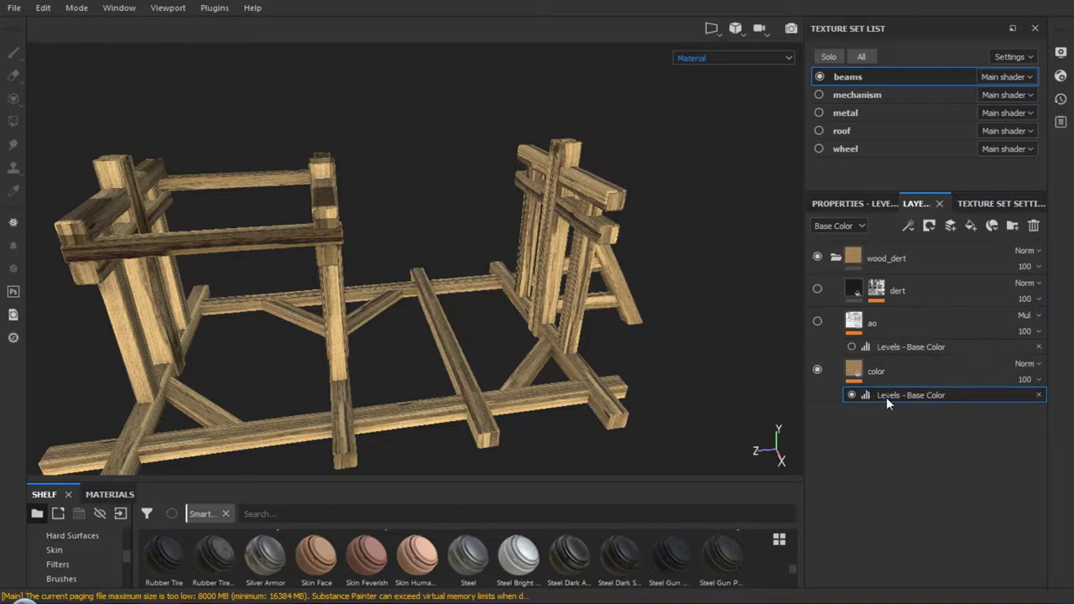
Confirm the Levels effect affects Base Color, then reselect the color layer to view its fill maps
{"action": "left_click", "coordinate": [834, 202]}
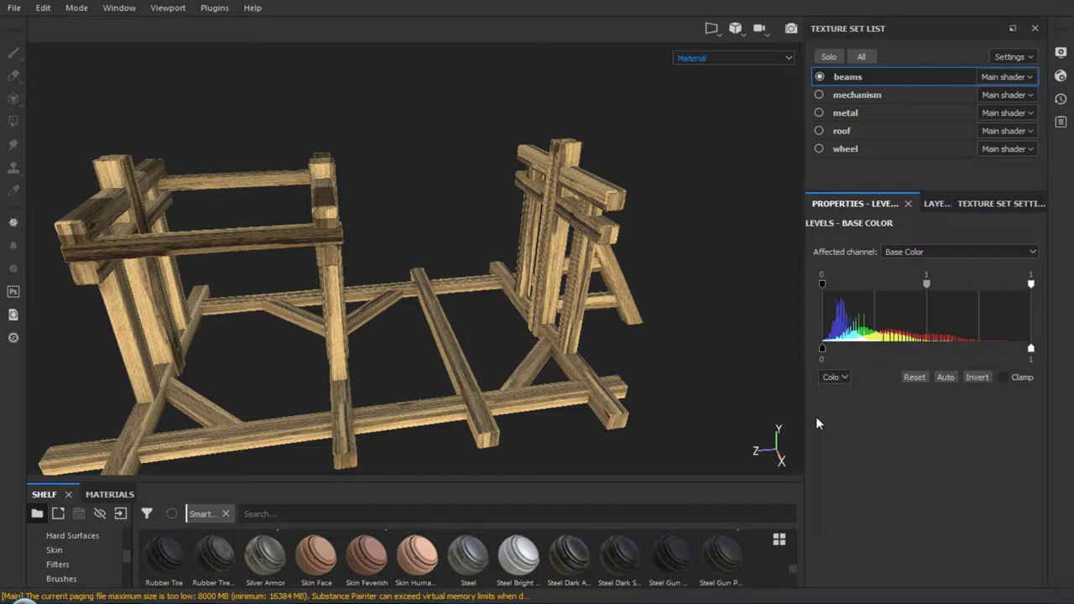
{"action": "left_click", "coordinate": [1023, 249]}
{"action": "left_click", "coordinate": [1022, 249]}
{"action": "left_click", "coordinate": [938, 203]}
{"action": "left_click", "coordinate": [854, 369]}
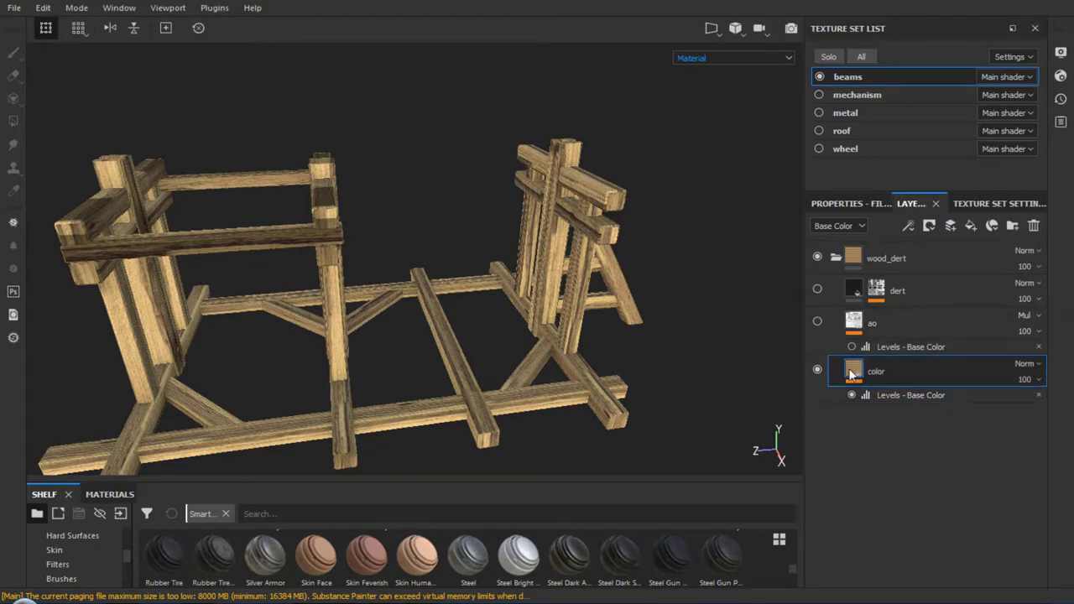
{"action": "left_click", "coordinate": [856, 205]}
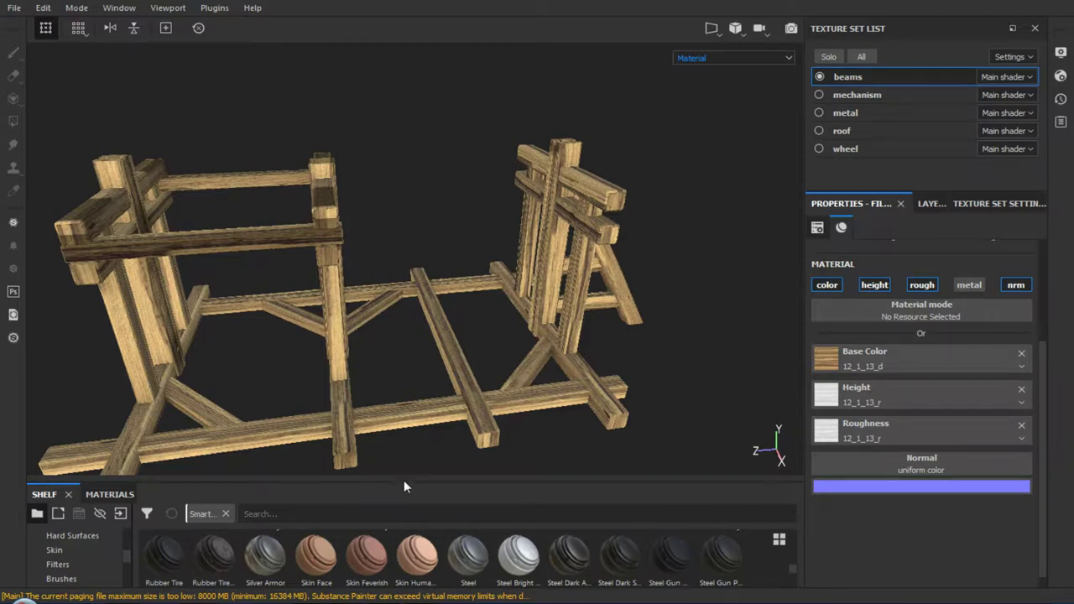
Enlarge the smart-materials shelf, then move aside and minimize the Vedmak folder window
{"action": "left_click_drag", "start_coordinate": [405, 483], "coordinate": [407, 408]}
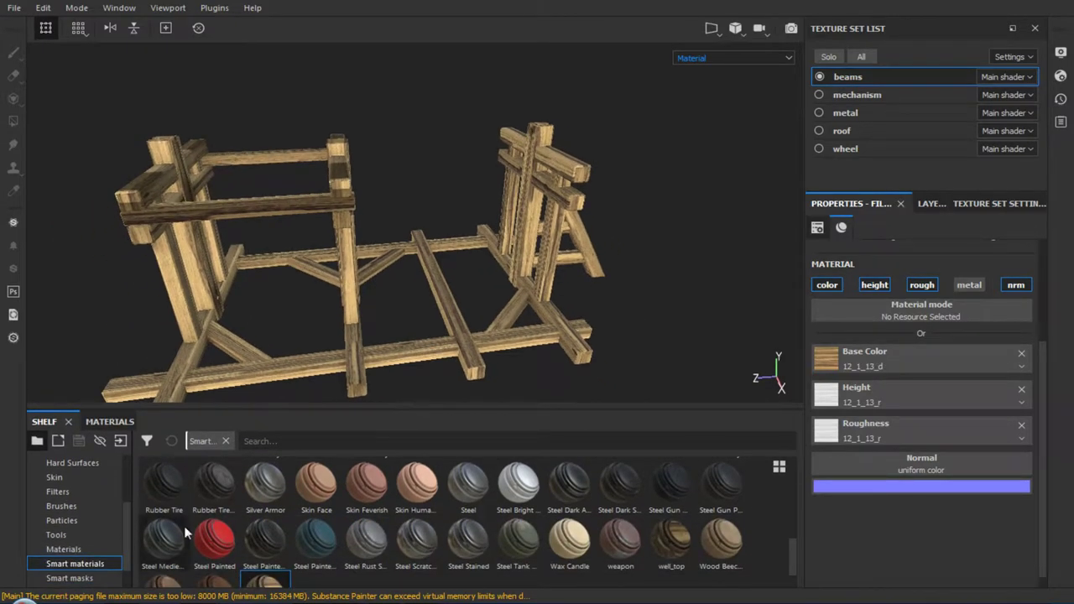
{"action": "key", "text": "alt+Tab"}
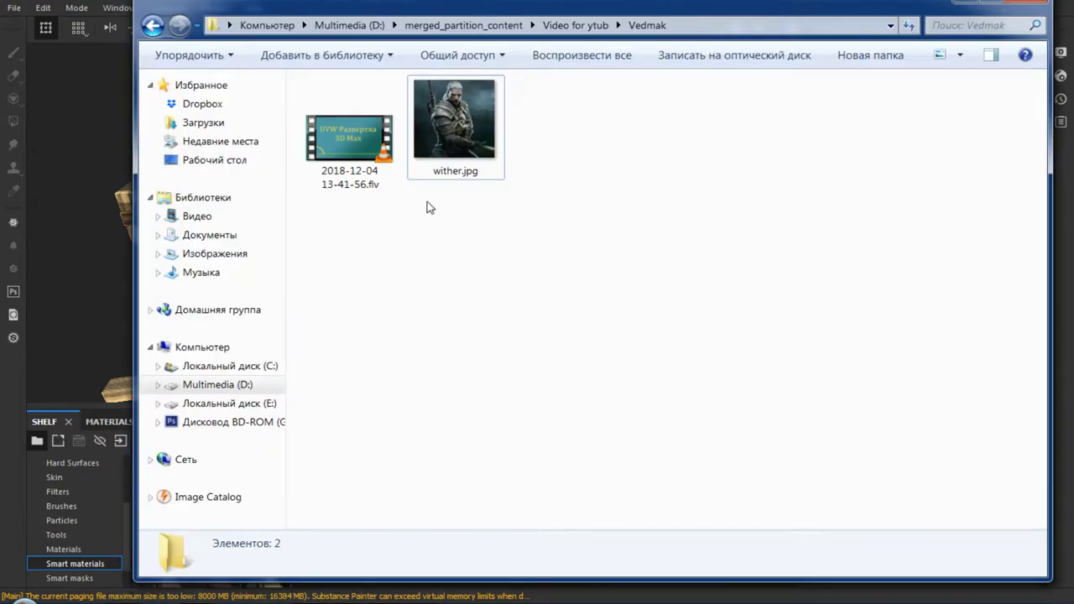
{"action": "left_click_drag", "start_coordinate": [588, 8], "coordinate": [652, 240]}
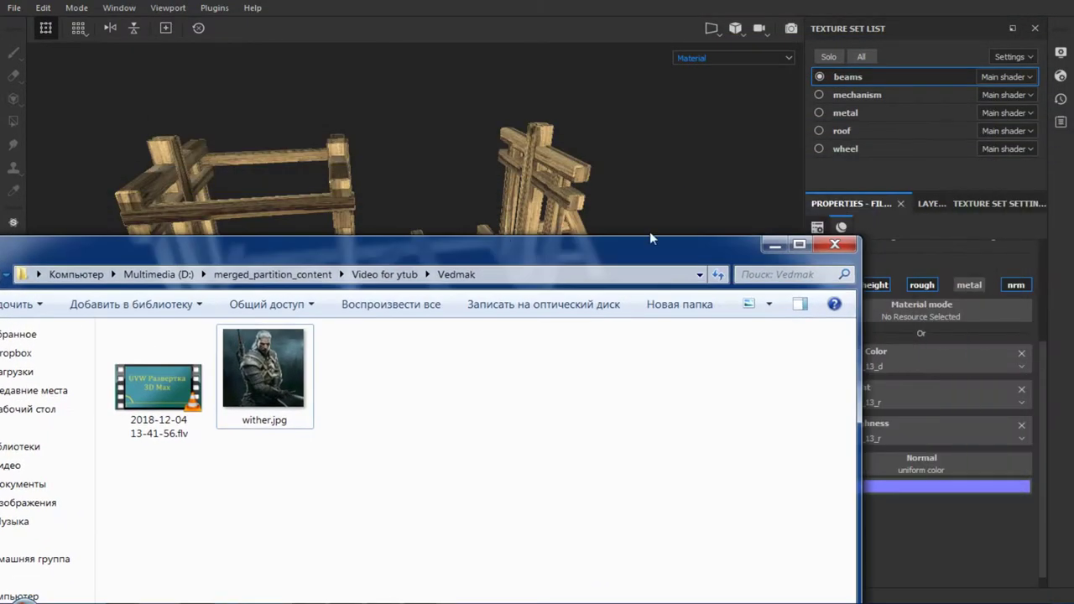
{"action": "left_click", "coordinate": [774, 246]}
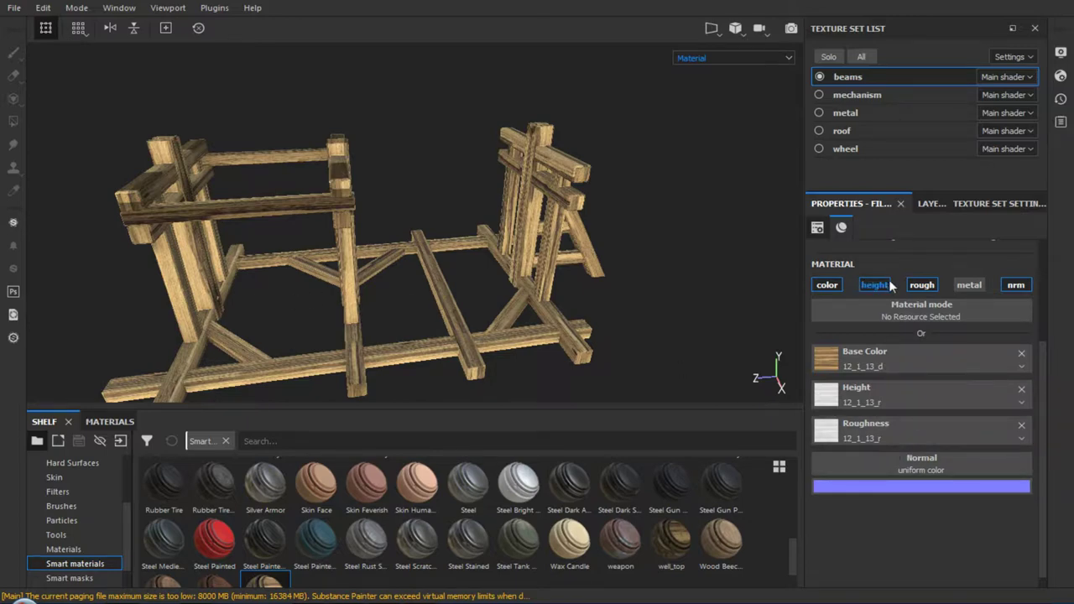
Open the color layer's Levels effect settings, leaving it on Base Color for now
{"action": "left_click", "coordinate": [934, 203]}
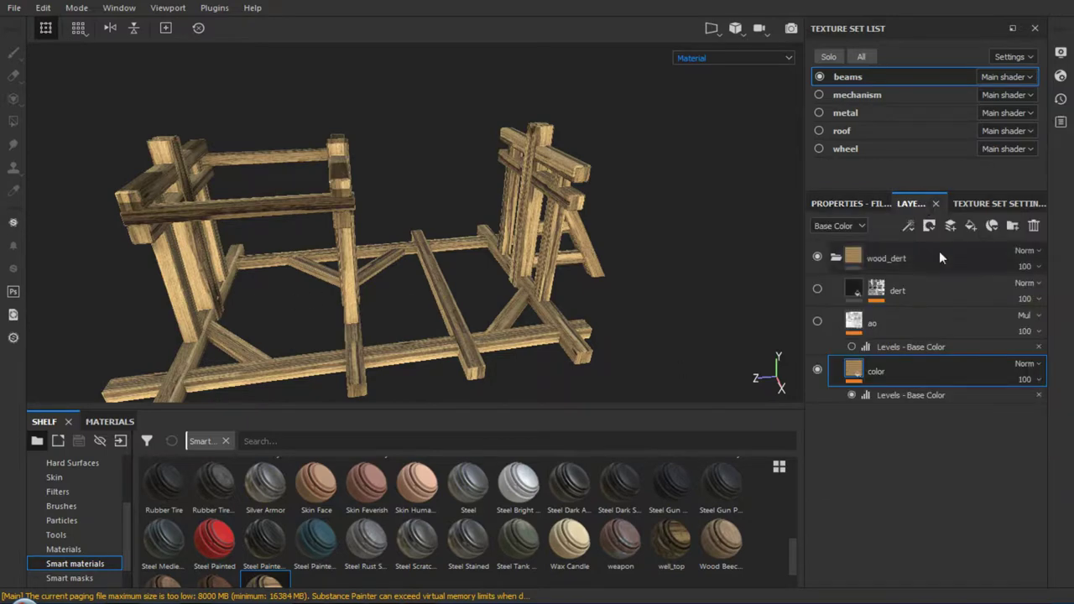
{"action": "left_click", "coordinate": [893, 395]}
{"action": "left_click", "coordinate": [855, 204]}
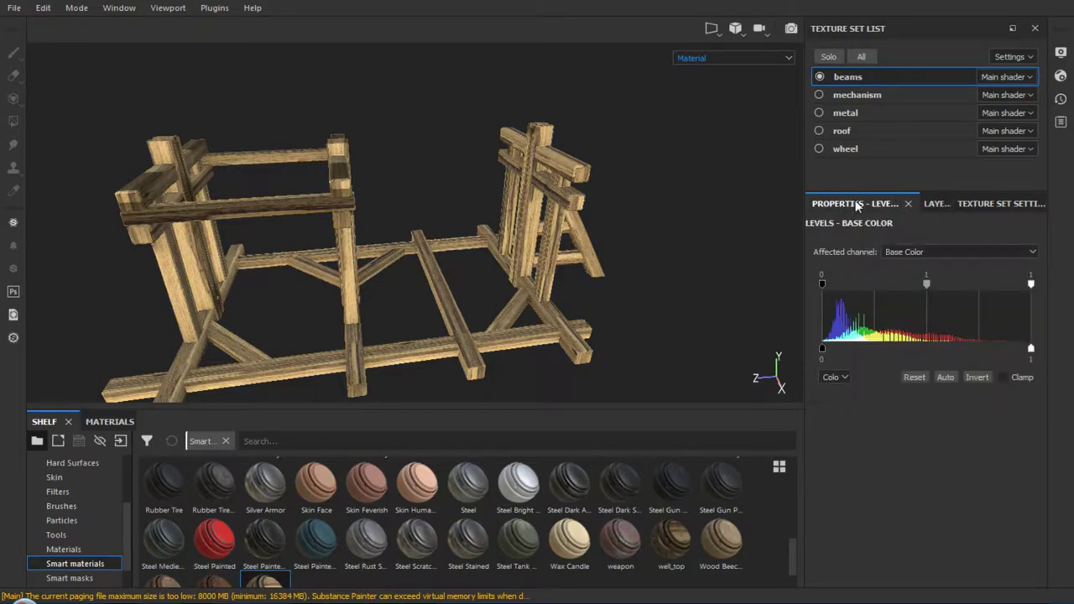
{"action": "left_click", "coordinate": [943, 252]}
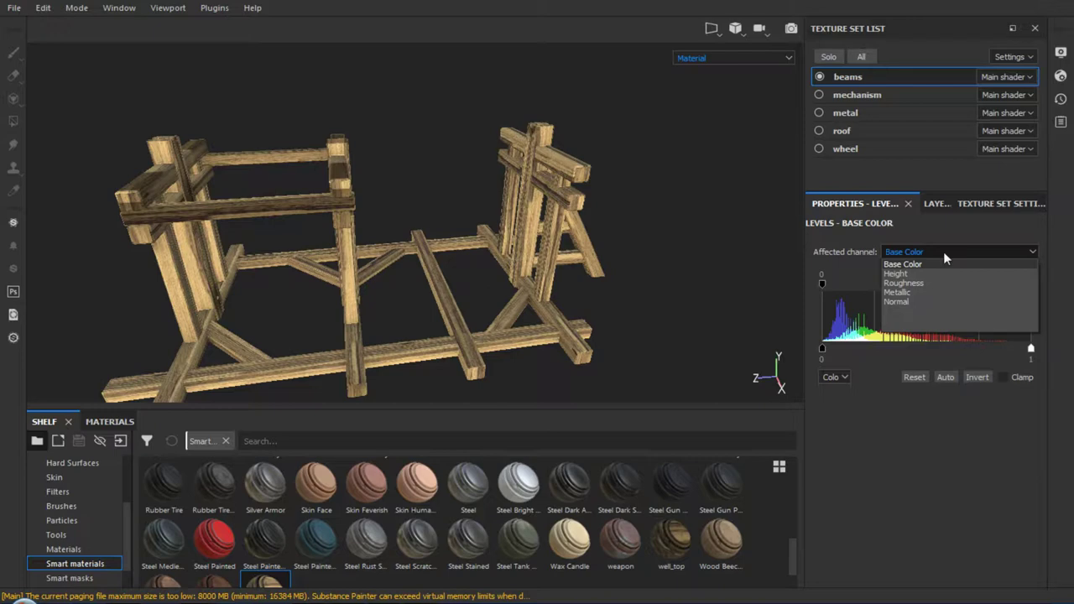
{"action": "left_click", "coordinate": [943, 252]}
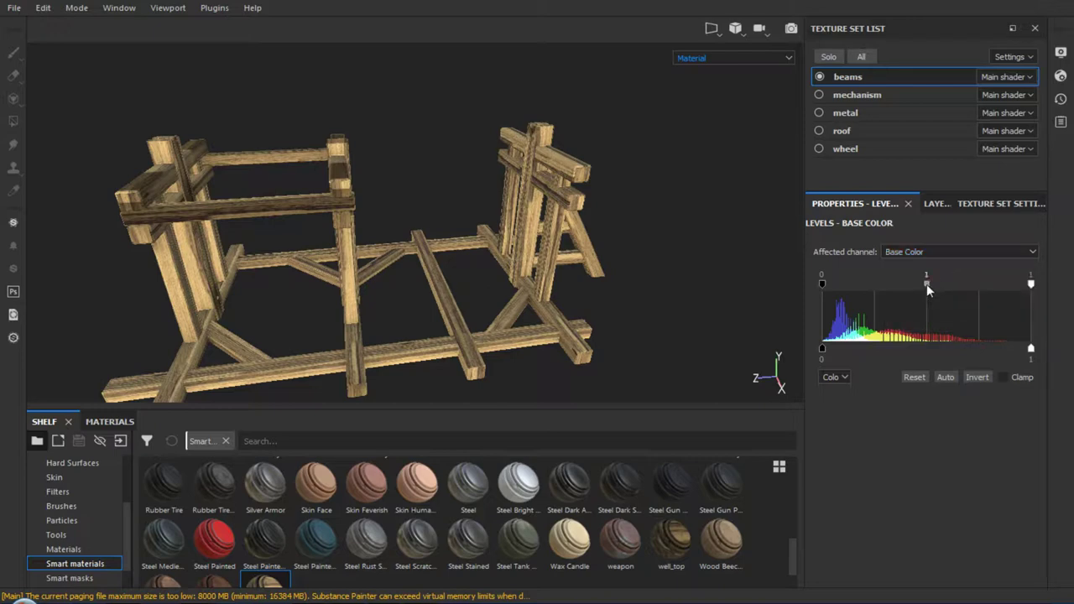
Adjust the Levels midtone and output-white sliders to darken the wood midtones
{"action": "mouse_move", "coordinate": [928, 288]}
{"action": "left_mouse_down"}
{"action": "mouse_move", "coordinate": [851, 282]}
{"action": "mouse_move", "coordinate": [926, 282]}
{"action": "mouse_move", "coordinate": [851, 282]}
{"action": "mouse_move", "coordinate": [939, 296]}
{"action": "mouse_move", "coordinate": [831, 285]}
{"action": "mouse_move", "coordinate": [911, 288]}
{"action": "mouse_move", "coordinate": [873, 291]}
{"action": "left_mouse_up"}
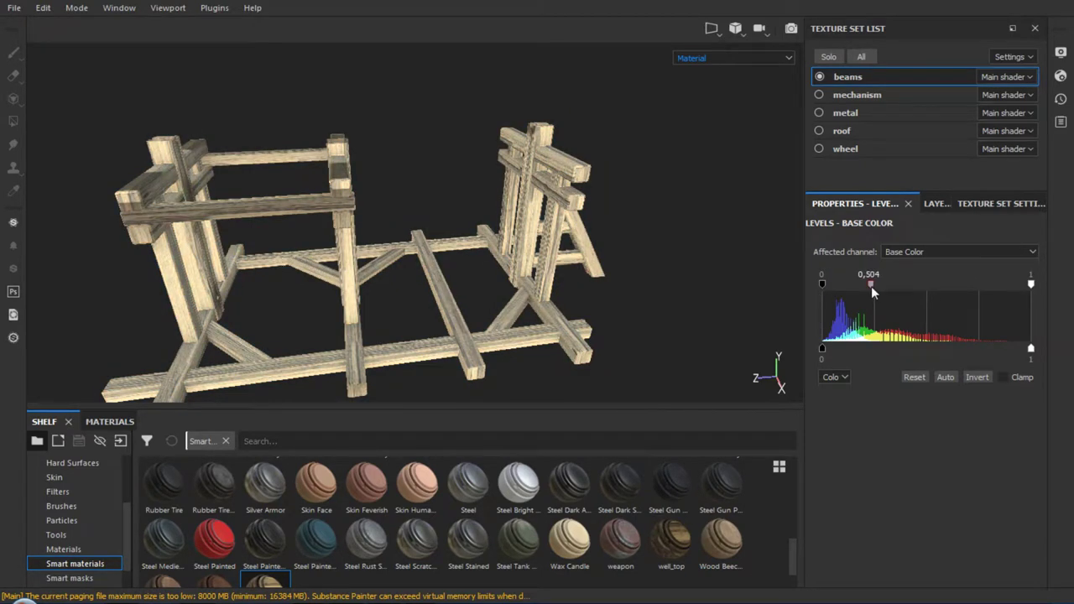
{"action": "left_click_drag", "start_coordinate": [872, 286], "coordinate": [923, 291]}
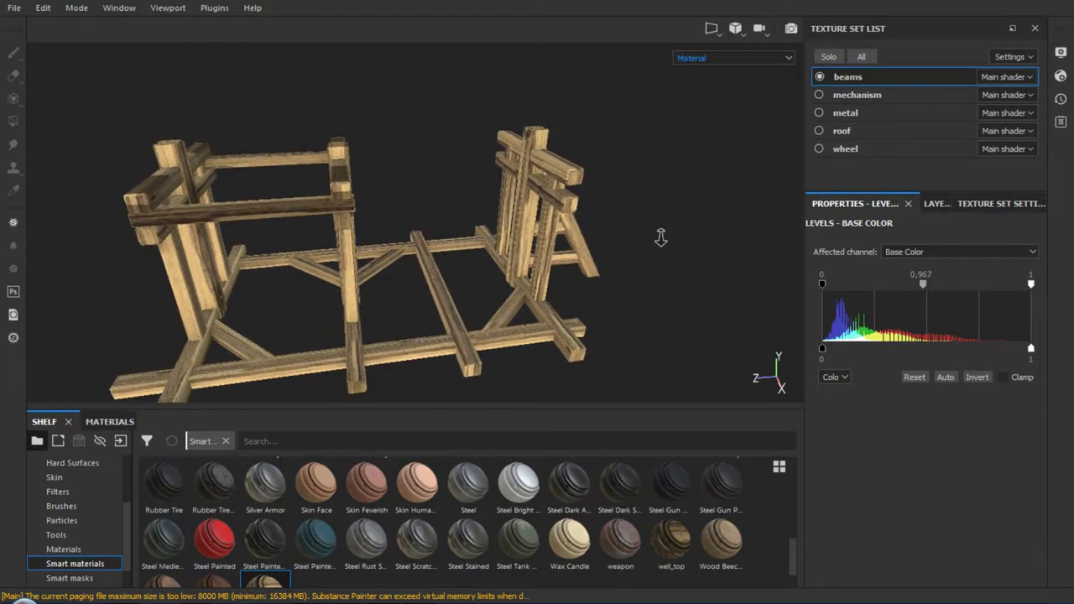
{"action": "mouse_move", "coordinate": [635, 265]}
{"action": "left_mouse_down", "text": "alt"}
{"action": "mouse_move", "coordinate": [786, 246]}
{"action": "mouse_move", "coordinate": [521, 238]}
{"action": "left_mouse_up", "text": "alt"}
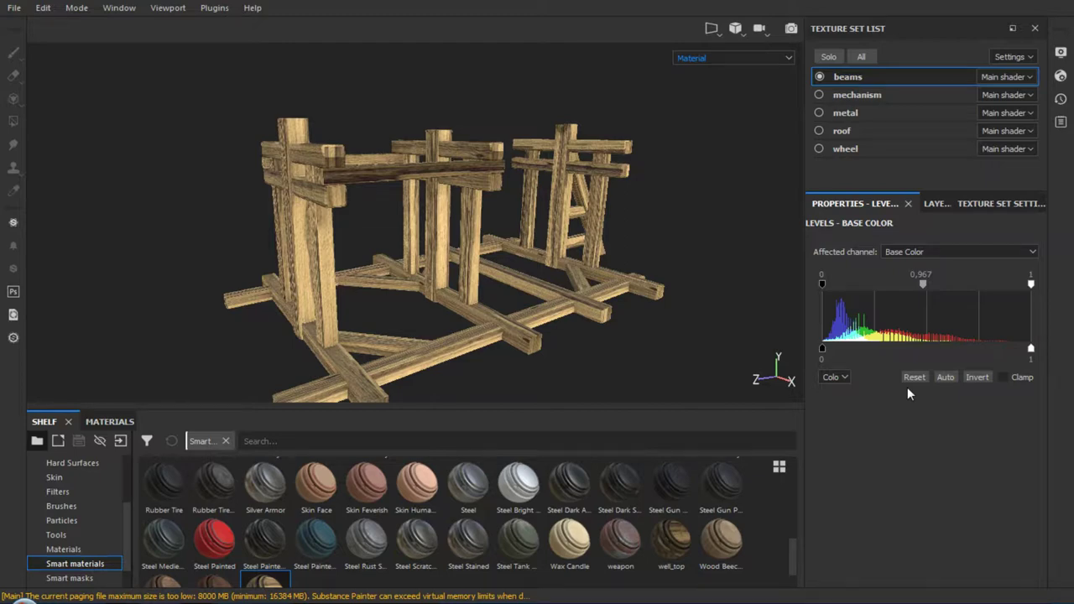
{"action": "mouse_move", "coordinate": [924, 284]}
{"action": "left_mouse_down"}
{"action": "mouse_move", "coordinate": [971, 285]}
{"action": "mouse_move", "coordinate": [921, 285]}
{"action": "left_mouse_up"}
{"action": "mouse_move", "coordinate": [1032, 348]}
{"action": "left_mouse_down"}
{"action": "mouse_move", "coordinate": [994, 349]}
{"action": "mouse_move", "coordinate": [1032, 348]}
{"action": "left_mouse_up"}
{"action": "left_click_drag", "start_coordinate": [921, 284], "coordinate": [926, 287]}
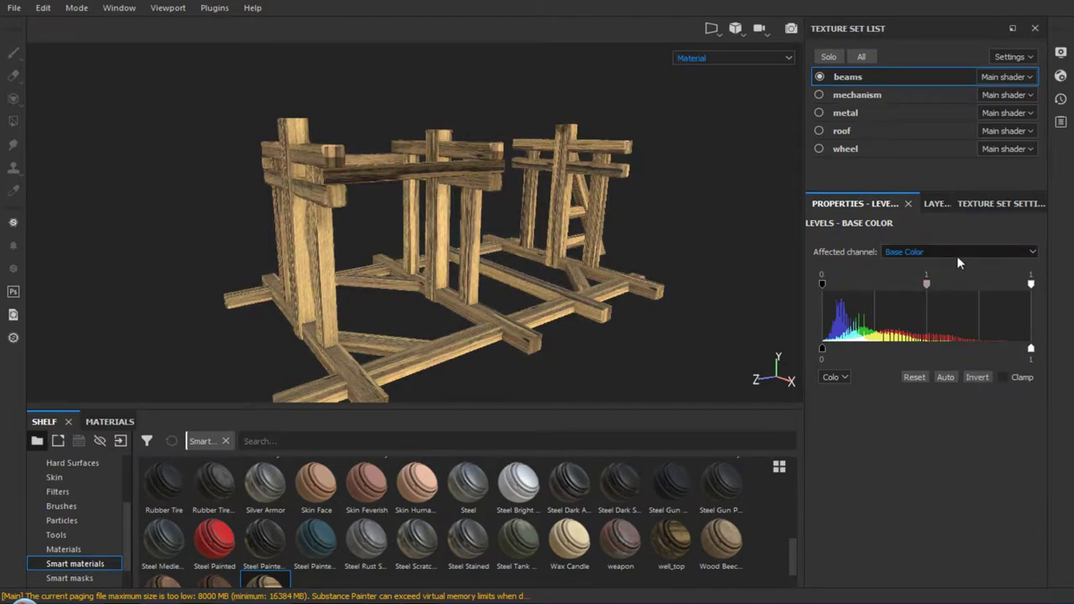
{"action": "left_click", "coordinate": [957, 254]}
{"action": "left_click", "coordinate": [936, 273]}
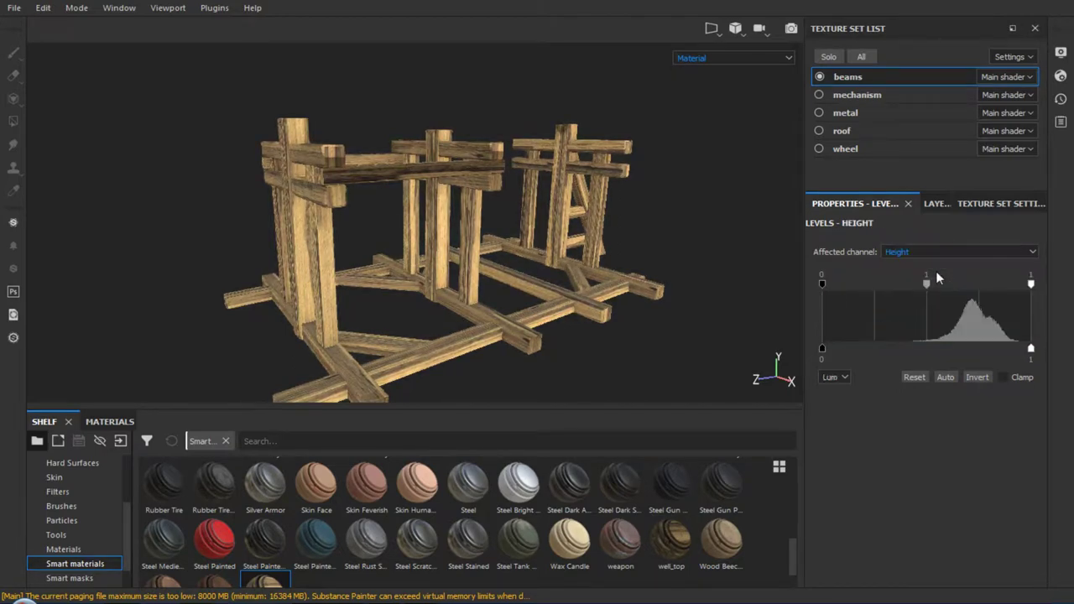
{"action": "left_click_drag", "start_coordinate": [889, 293], "coordinate": [940, 285]}
{"action": "left_click_drag", "start_coordinate": [371, 240], "coordinate": [403, 227], "text": "alt"}
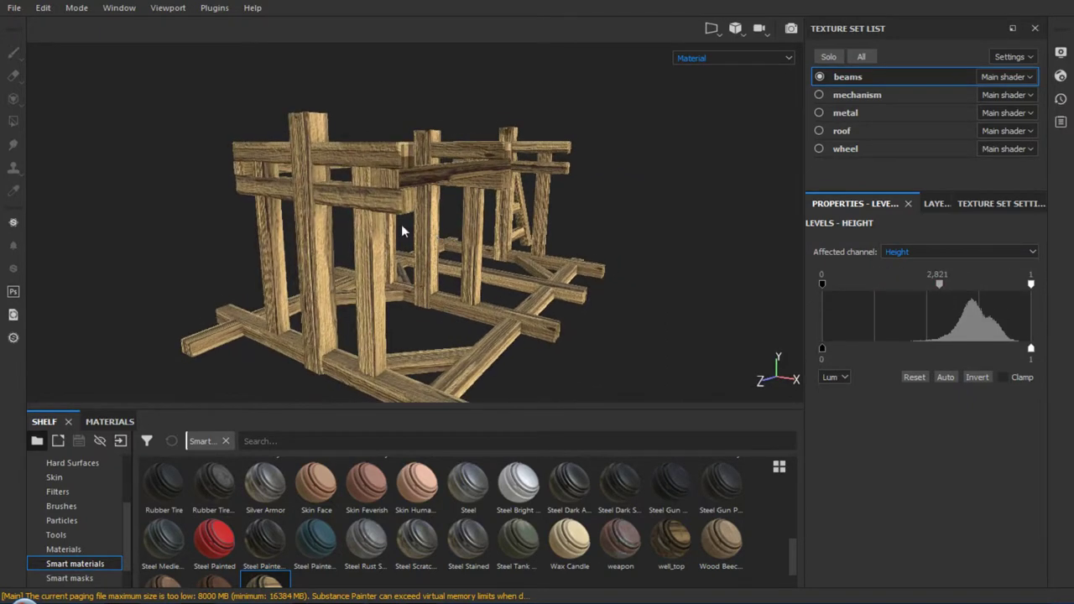
{"action": "right_click_drag", "start_coordinate": [403, 227], "coordinate": [391, 267], "text": "alt"}
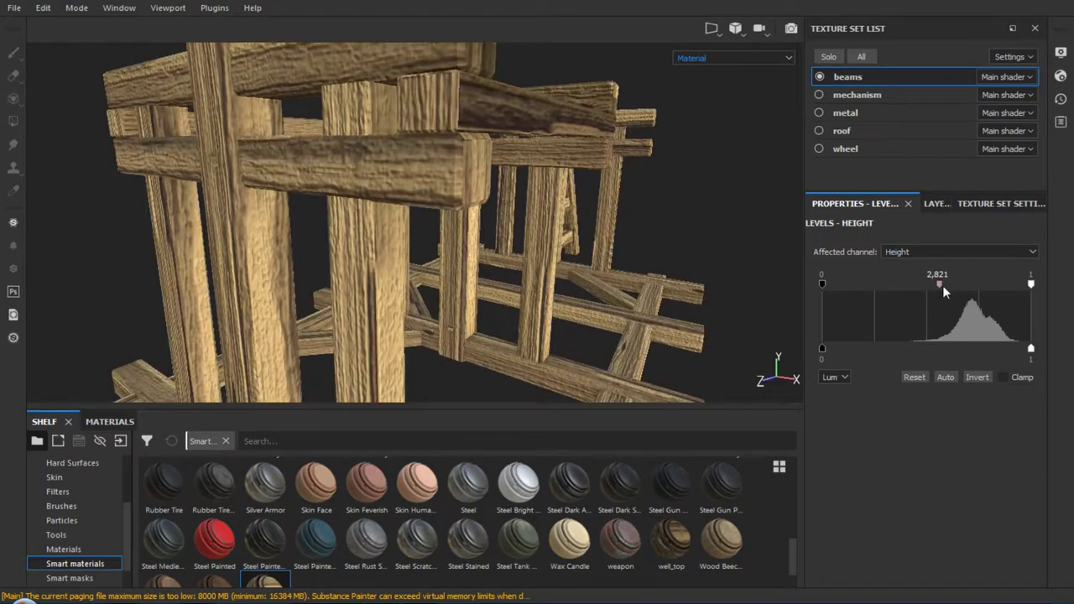
{"action": "mouse_move", "coordinate": [943, 285]}
{"action": "left_mouse_down"}
{"action": "mouse_move", "coordinate": [862, 289]}
{"action": "mouse_move", "coordinate": [951, 294]}
{"action": "mouse_move", "coordinate": [783, 287]}
{"action": "mouse_move", "coordinate": [924, 309]}
{"action": "left_mouse_up"}
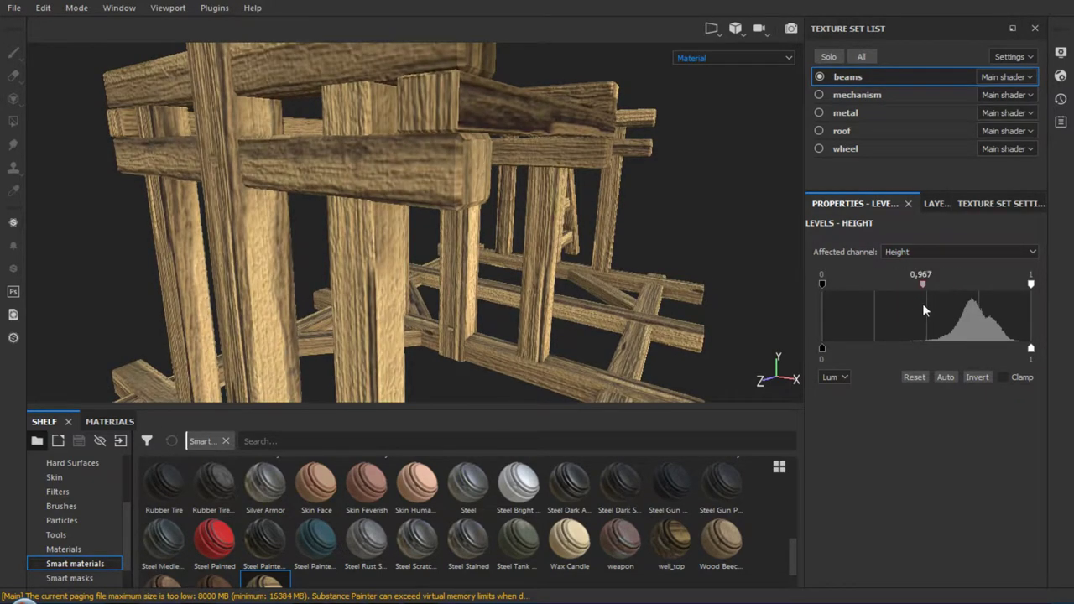
{"action": "left_click", "coordinate": [1032, 349]}
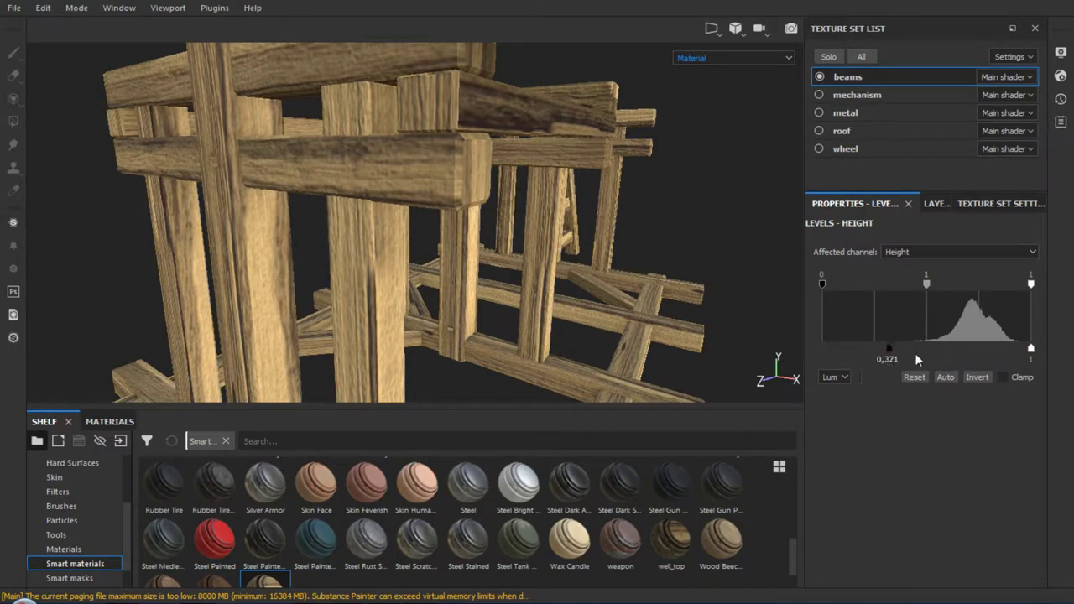
{"action": "left_click_drag", "start_coordinate": [832, 350], "coordinate": [823, 350]}
{"action": "left_click", "coordinate": [824, 289]}
{"action": "left_click_drag", "start_coordinate": [825, 290], "coordinate": [815, 286]}
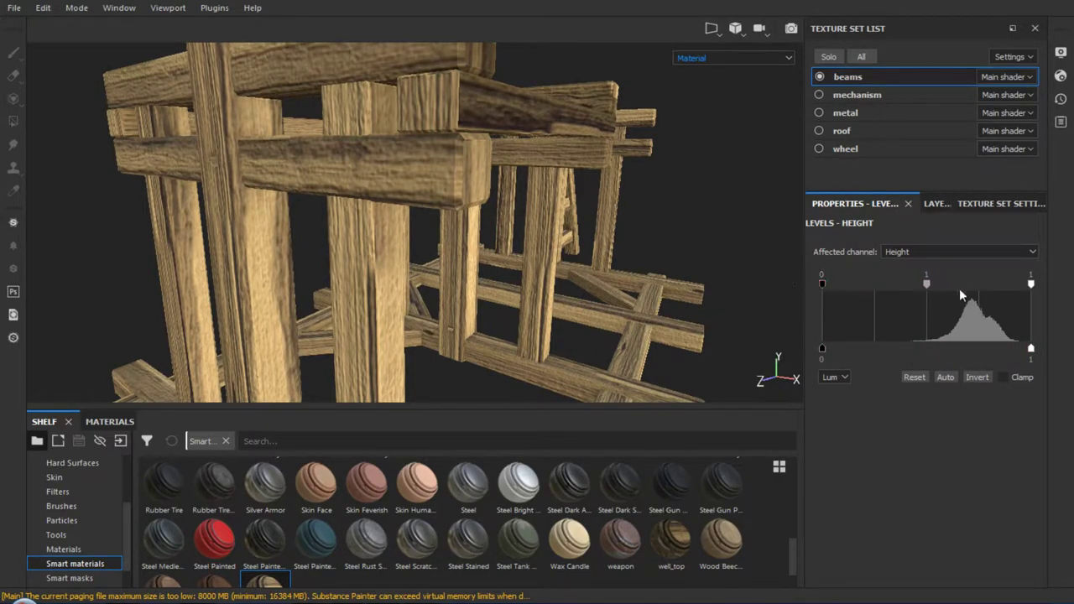
{"action": "left_click", "coordinate": [1017, 251]}
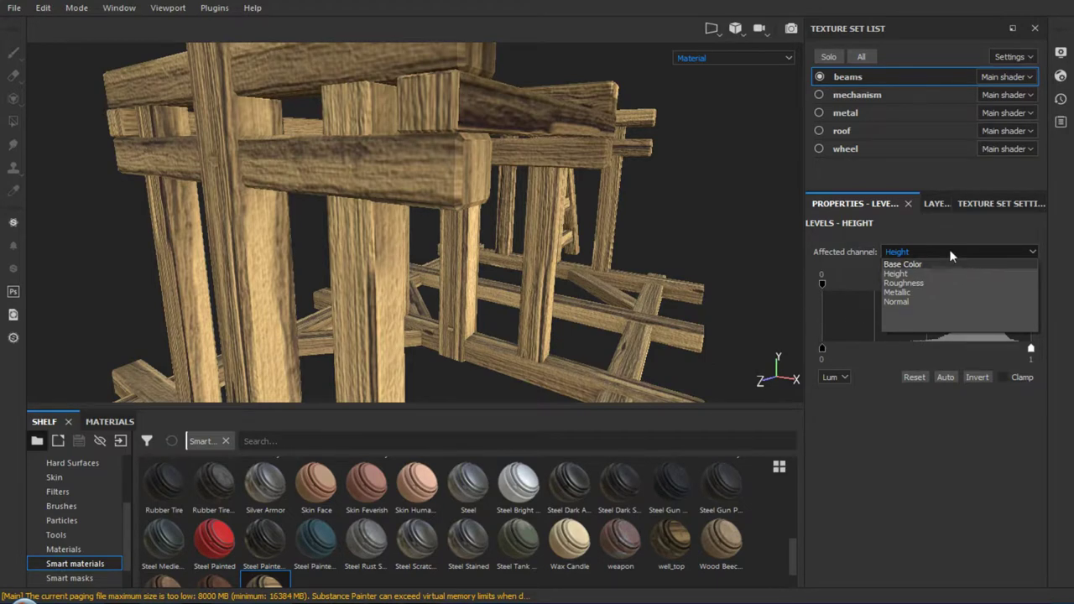
Confirm Height as the affected channel, then delete the Levels - Height effect from the color layer
{"action": "left_click", "coordinate": [932, 233]}
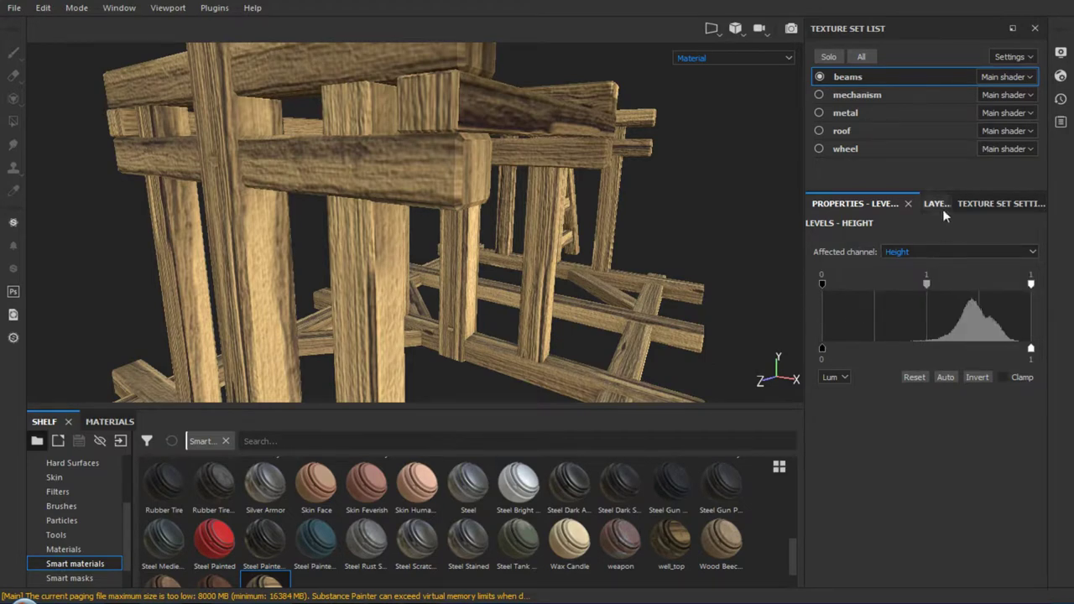
{"action": "left_click", "coordinate": [938, 205]}
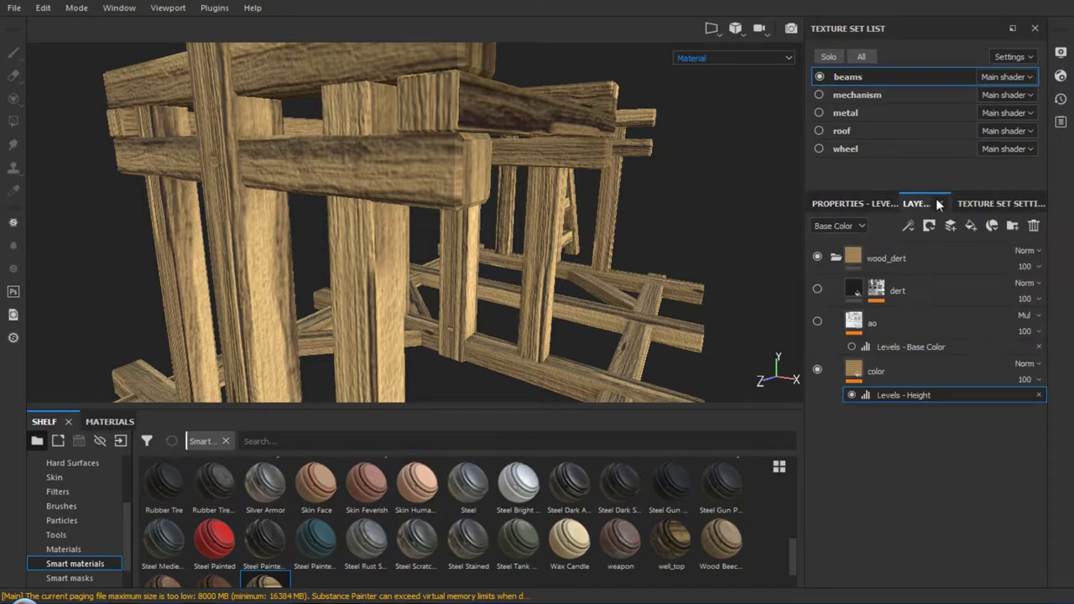
{"action": "left_click", "coordinate": [1040, 395]}
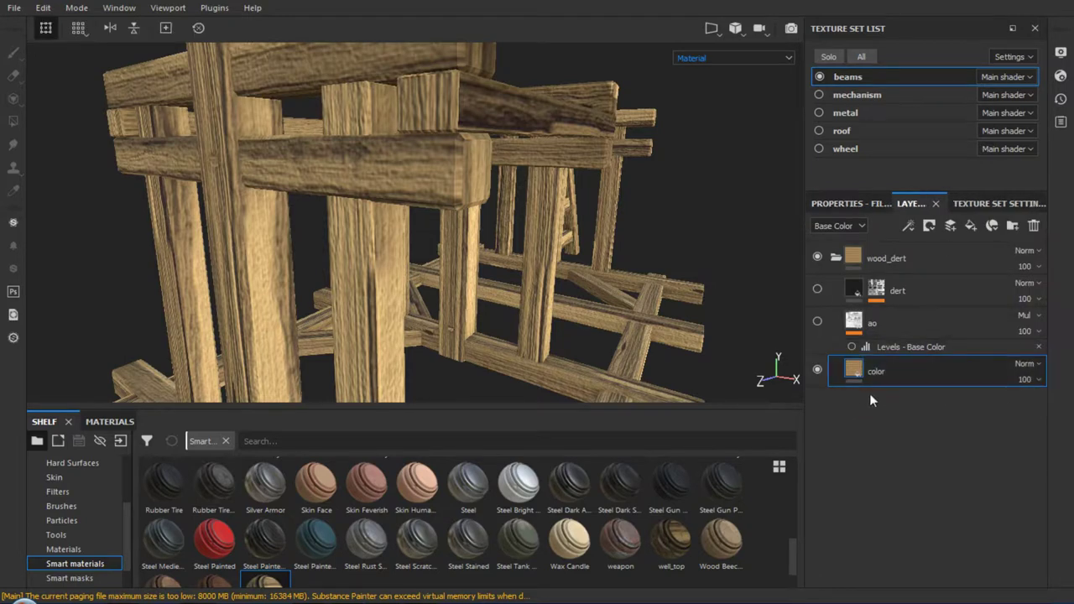
{"action": "key", "text": "alt+Tab"}
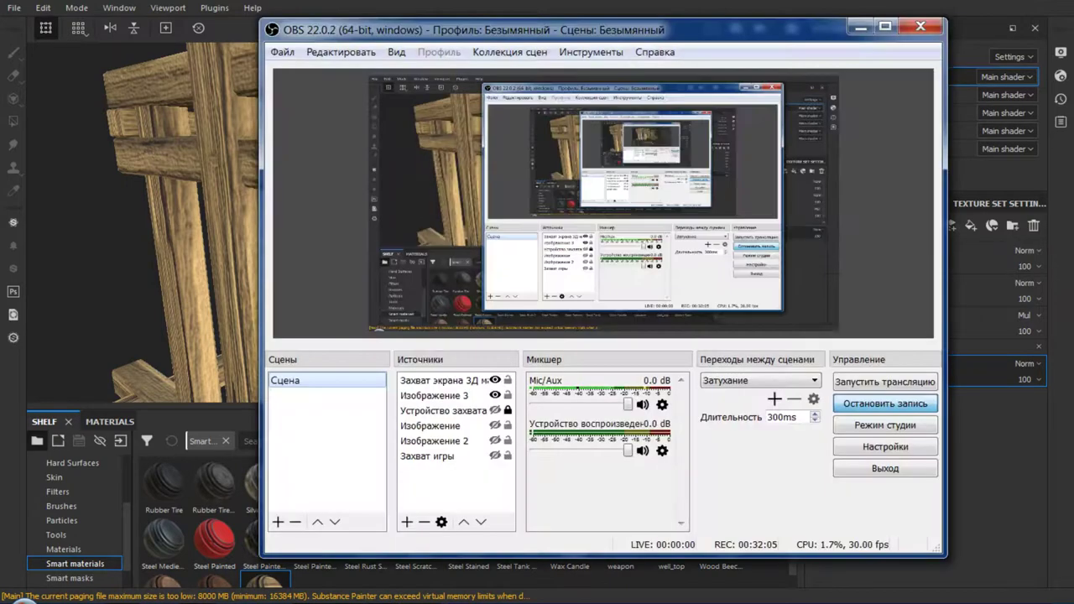
{"action": "key", "text": "alt+Tab"}
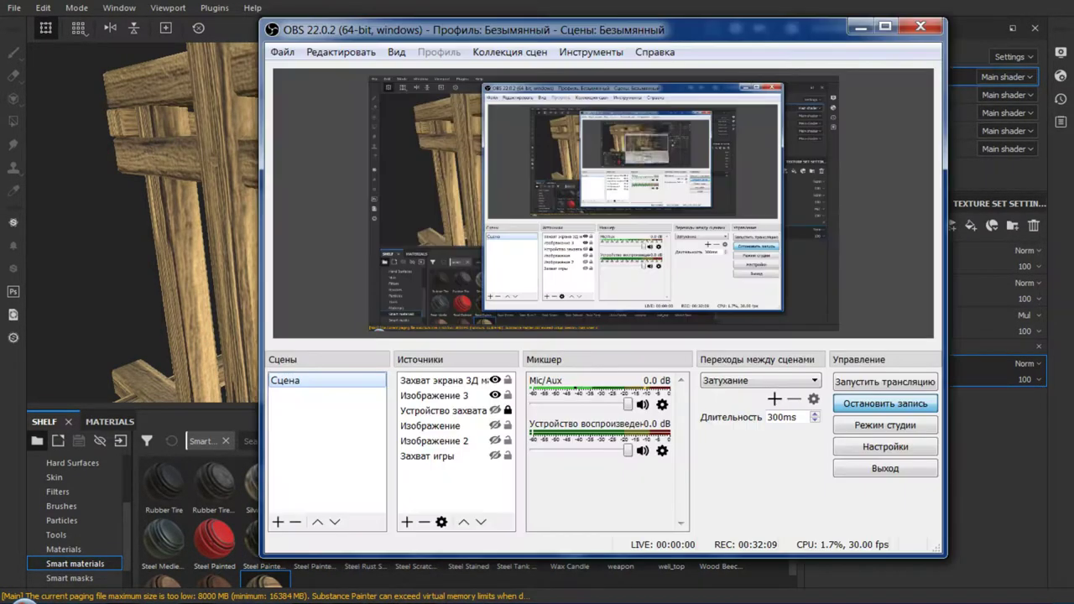
{"action": "key", "text": "alt+Tab"}
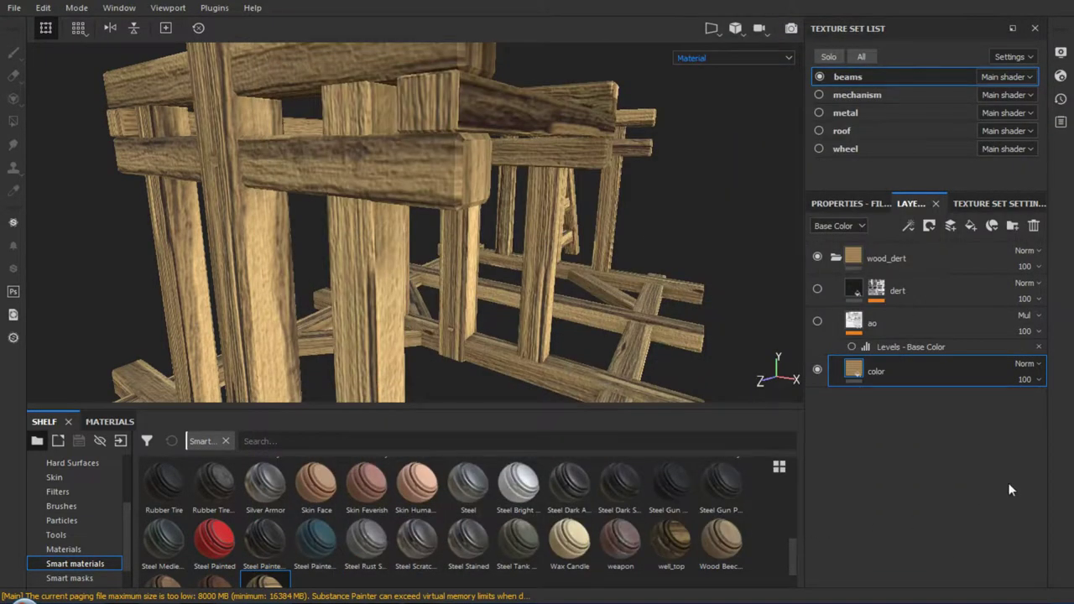
Re-show the ao layer with its Levels effect, inspect its base colour source, and list Project resources
{"action": "left_click", "coordinate": [817, 321]}
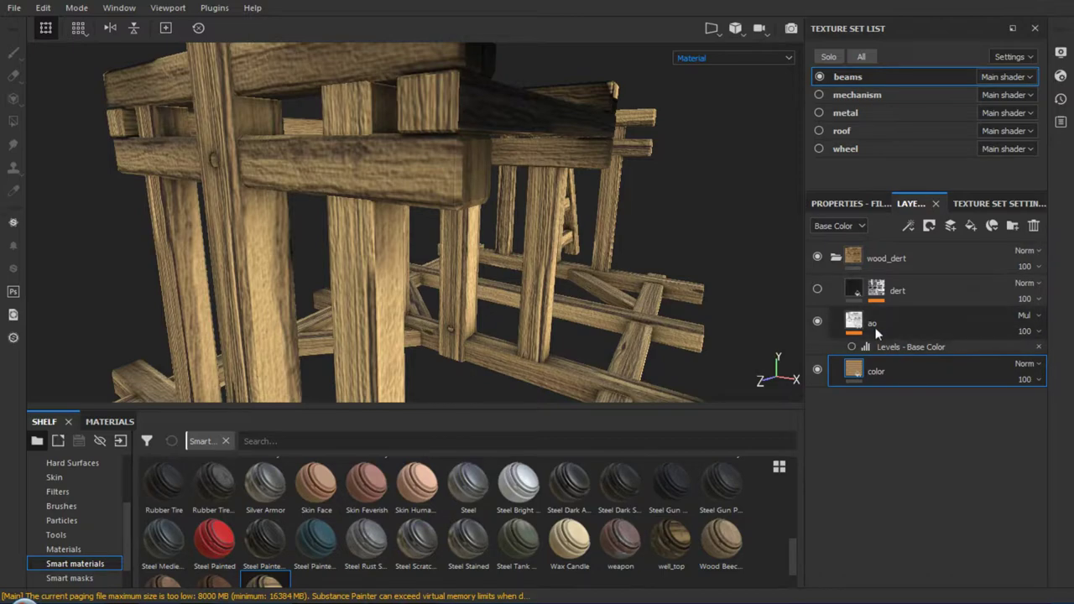
{"action": "left_click", "coordinate": [853, 348]}
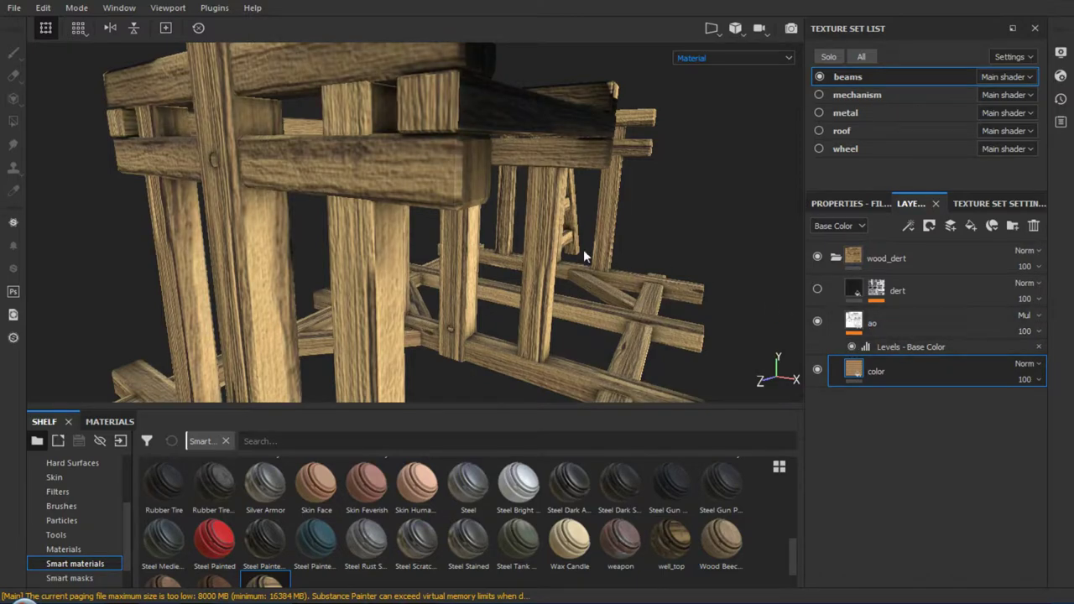
{"action": "left_click_drag", "start_coordinate": [650, 227], "coordinate": [570, 163], "text": "alt"}
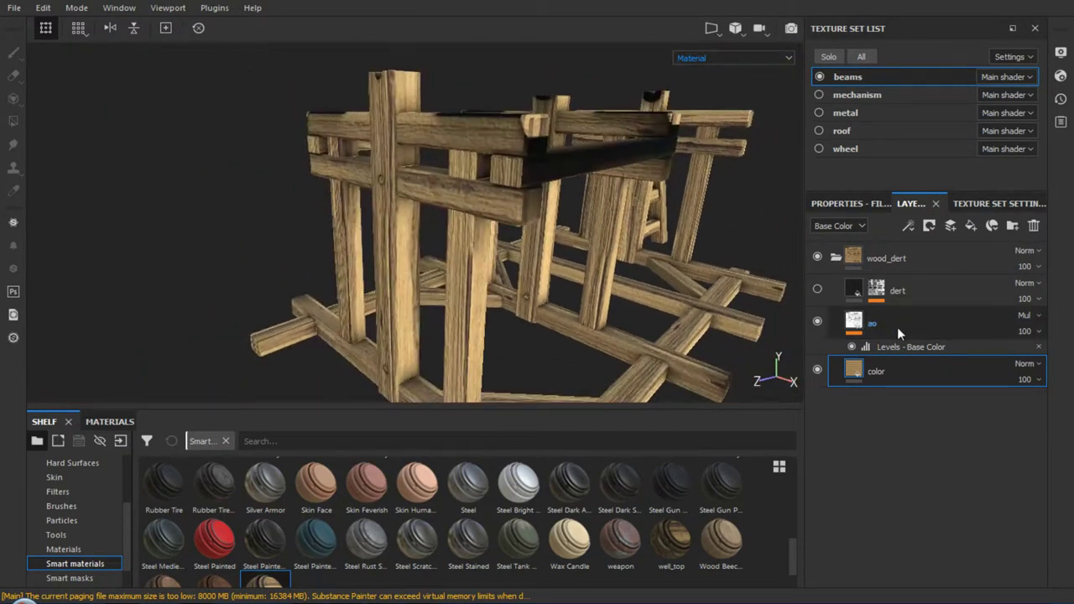
{"action": "left_click", "coordinate": [898, 327]}
{"action": "left_click", "coordinate": [849, 205]}
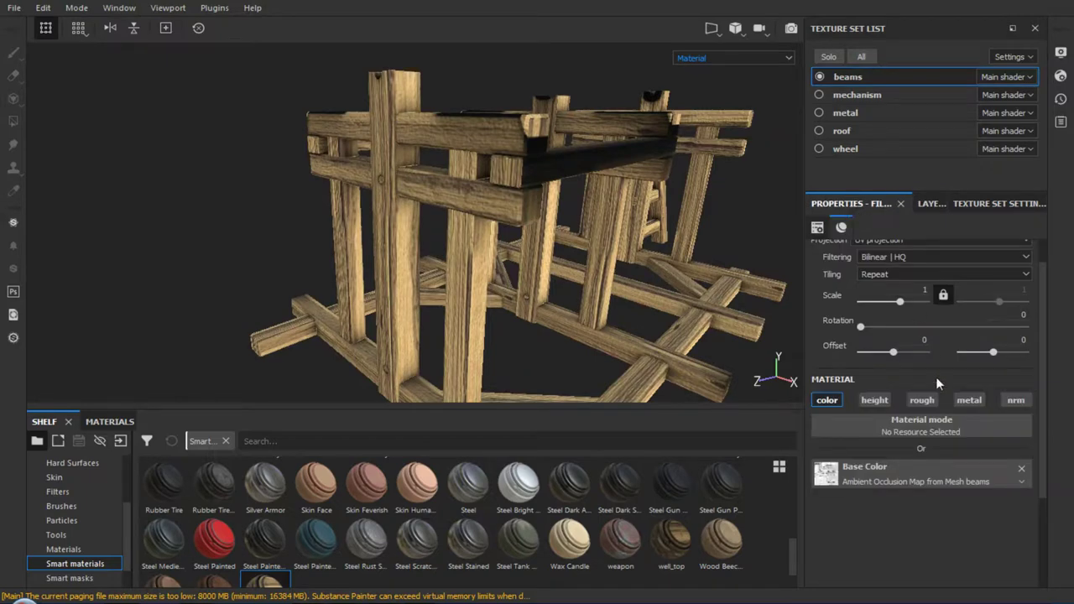
{"action": "left_click", "coordinate": [826, 475]}
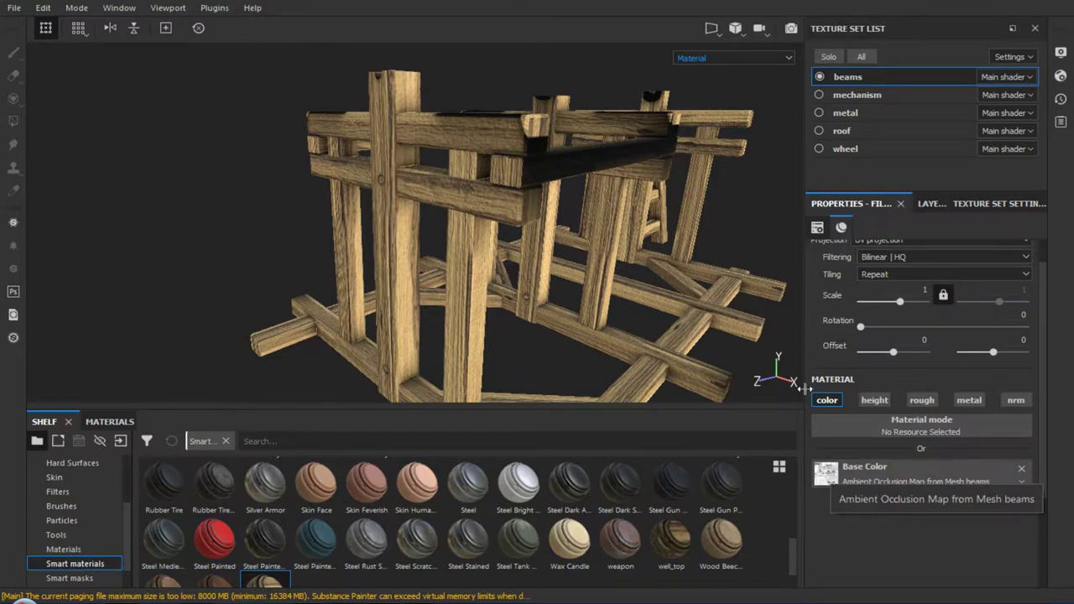
{"action": "left_click_drag", "start_coordinate": [125, 518], "coordinate": [129, 445]}
{"action": "left_click", "coordinate": [73, 478]}
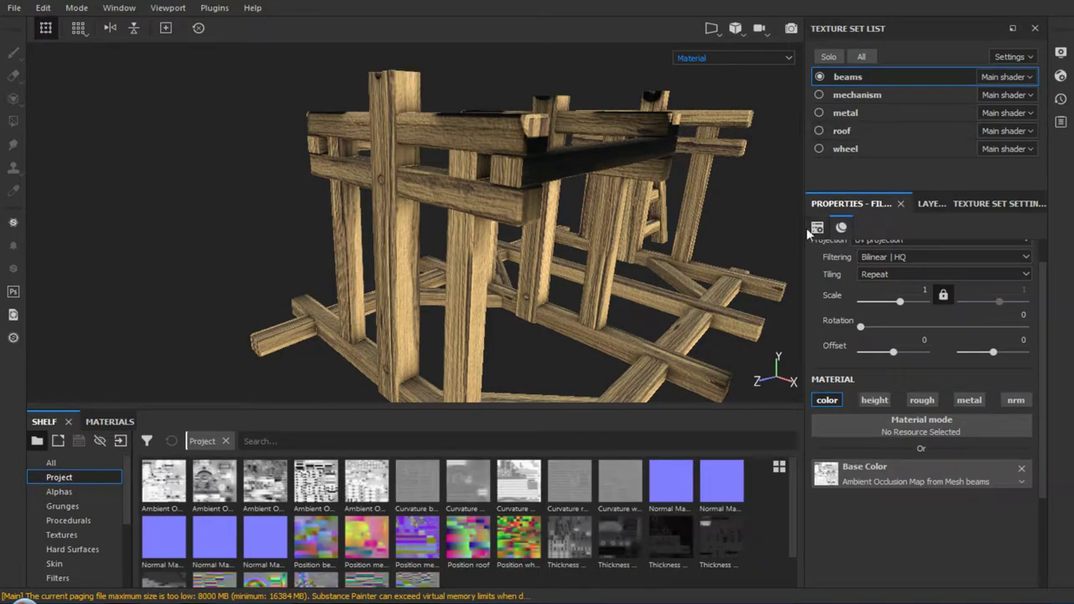
Check the beams texture set's channels and mesh maps, then scroll through the fill properties
{"action": "left_click", "coordinate": [979, 203]}
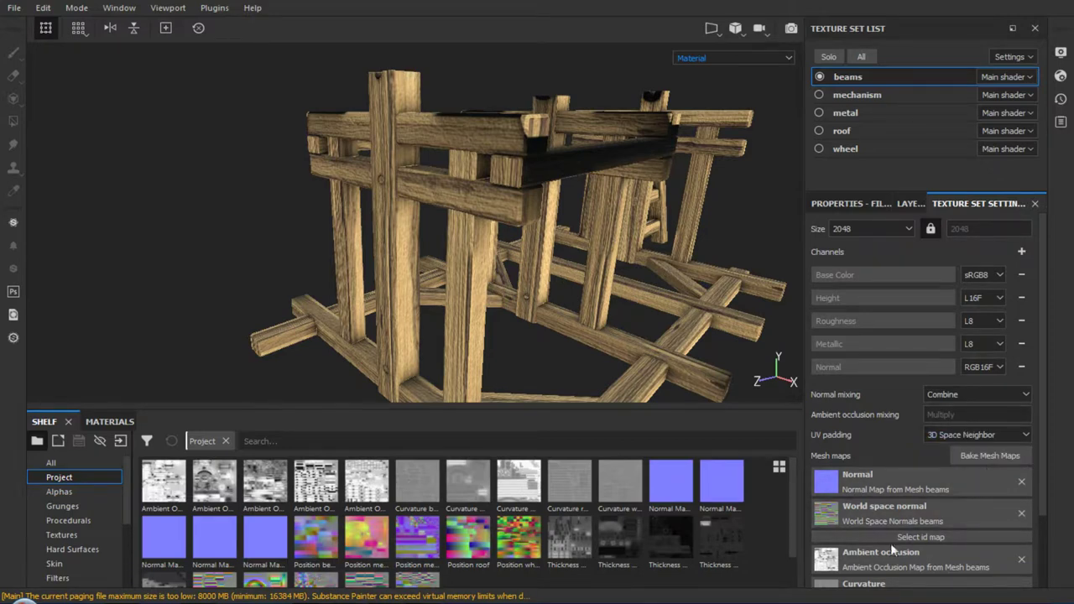
{"action": "left_click", "coordinate": [870, 203]}
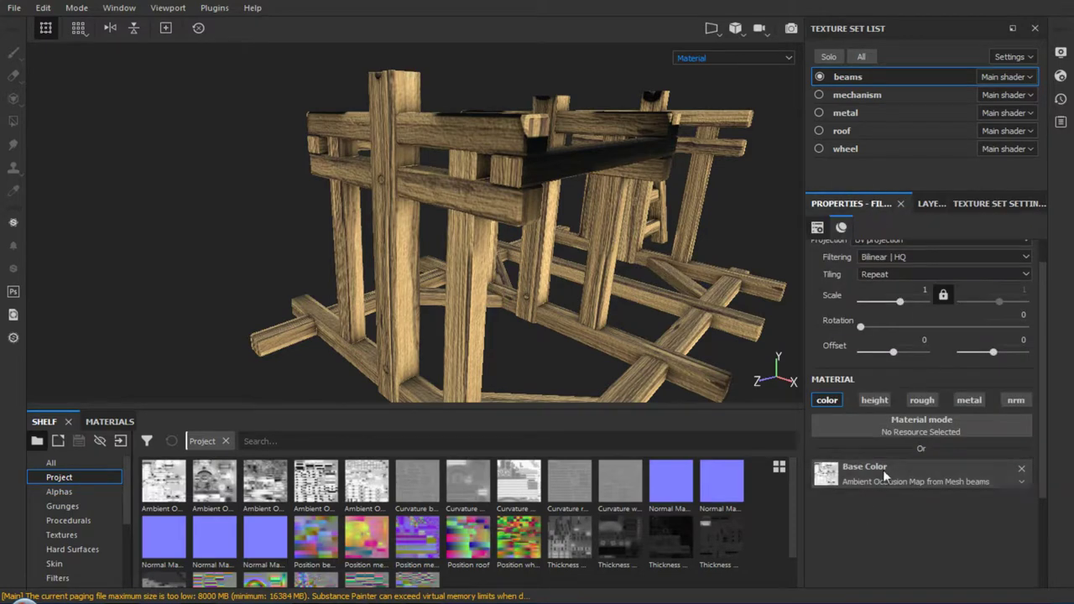
{"action": "left_click_drag", "start_coordinate": [789, 511], "coordinate": [792, 546]}
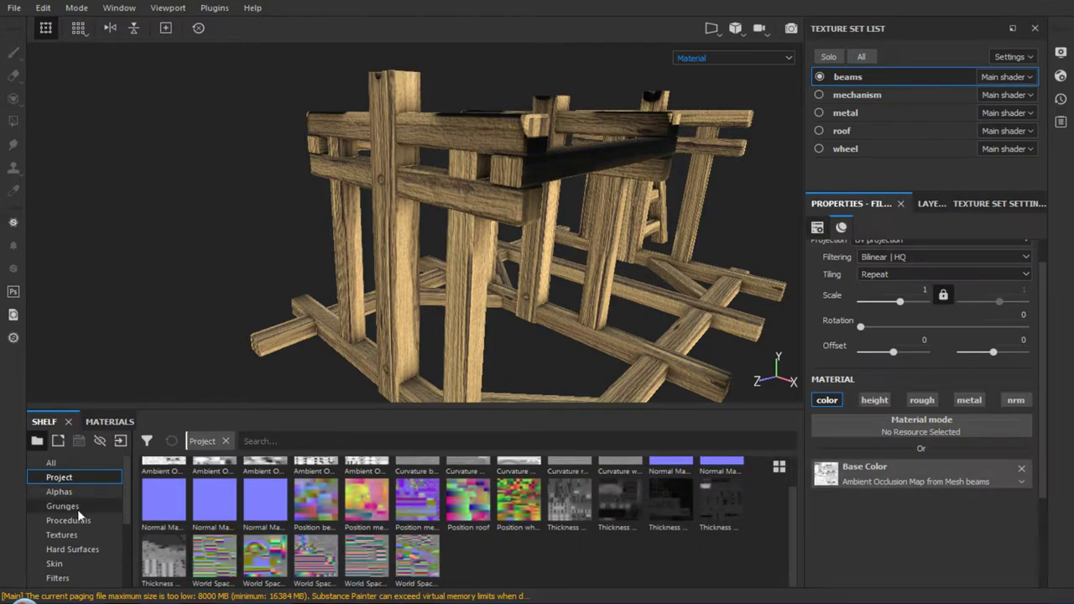
{"action": "scroll", "coordinate": [128, 517], "scroll_direction": "down", "scroll_amount": 1}
{"action": "scroll", "coordinate": [128, 516], "scroll_direction": "down", "scroll_amount": 2}
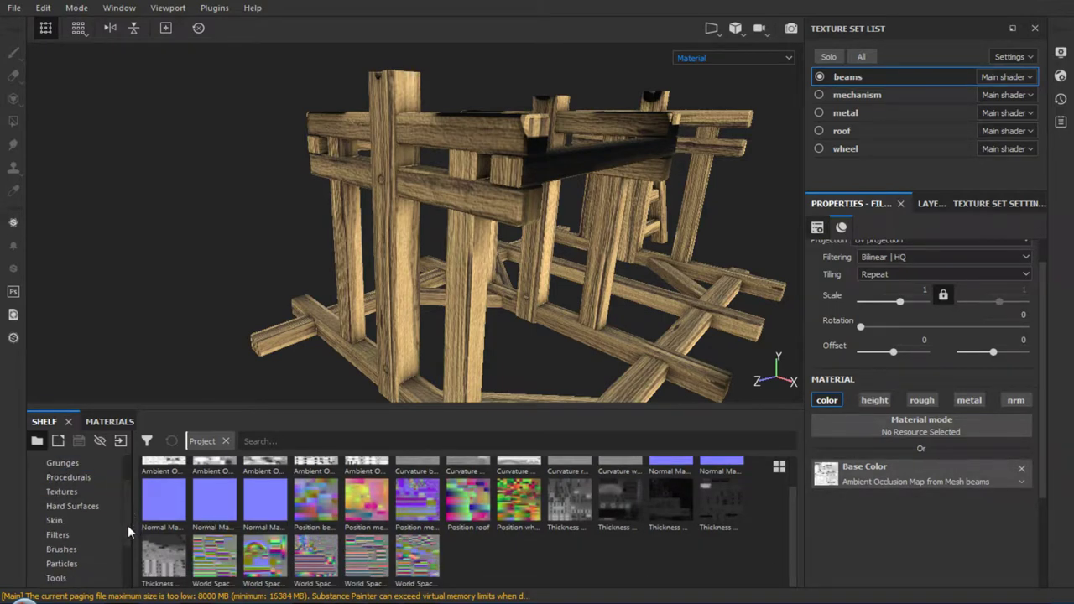
{"action": "scroll", "coordinate": [128, 525], "scroll_direction": "up", "scroll_amount": 2}
{"action": "scroll", "coordinate": [128, 516], "scroll_direction": "down", "scroll_amount": 6}
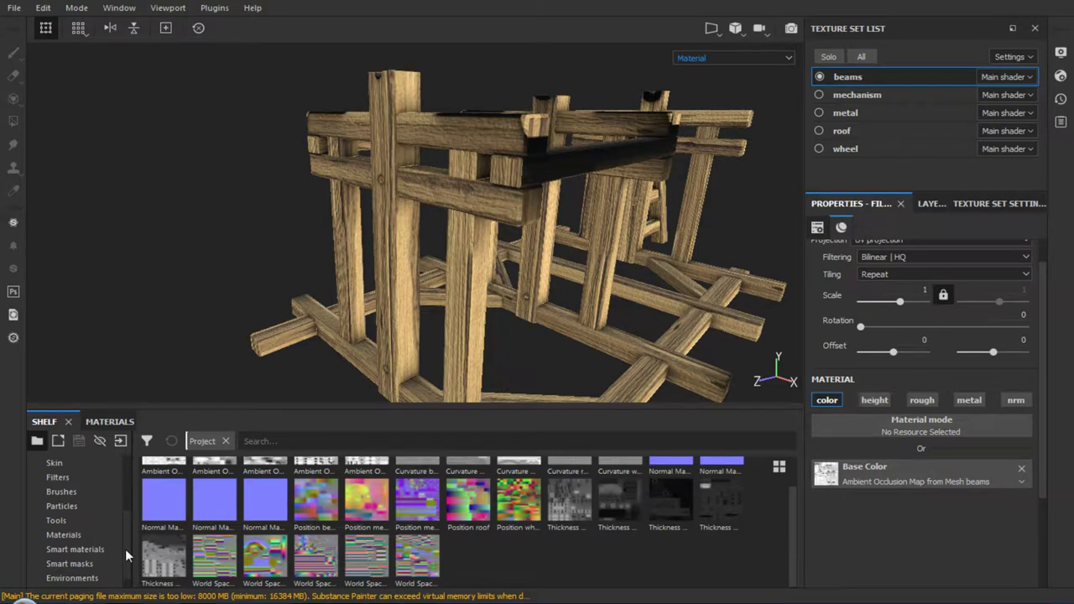
{"action": "scroll", "coordinate": [125, 549], "scroll_direction": "up", "scroll_amount": 3}
{"action": "scroll", "coordinate": [125, 528], "scroll_direction": "up", "scroll_amount": 2}
{"action": "scroll", "coordinate": [127, 514], "scroll_direction": "down", "scroll_amount": 1}
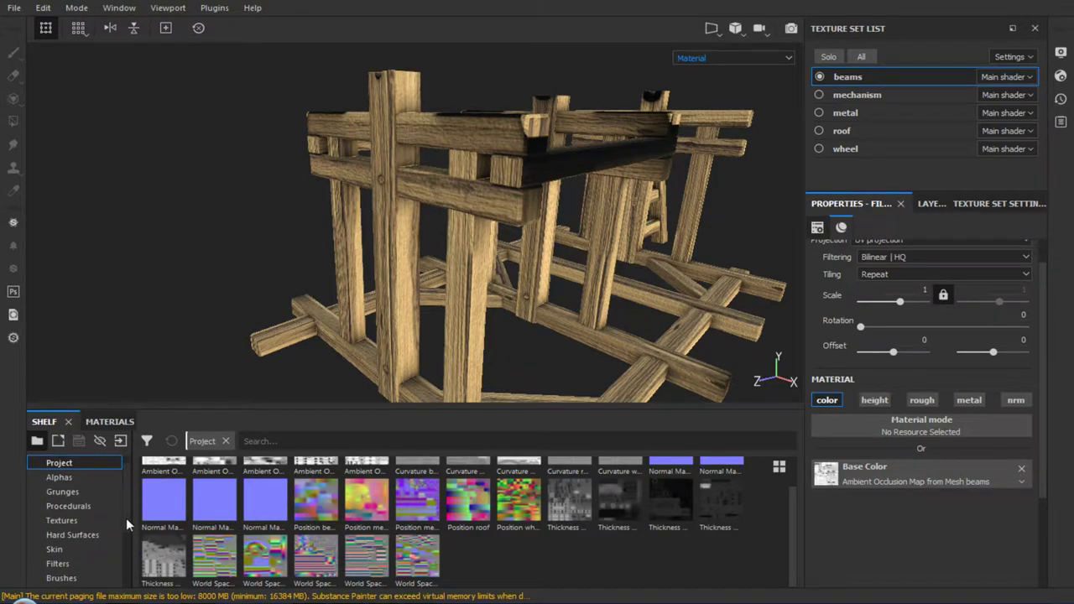
{"action": "scroll", "coordinate": [126, 517], "scroll_direction": "down", "scroll_amount": 2}
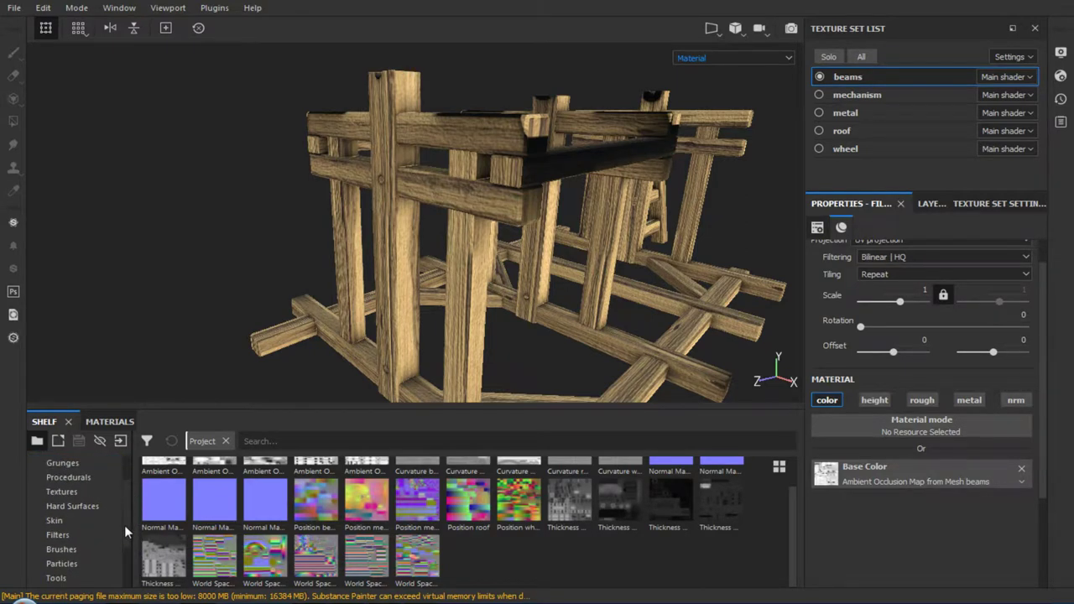
{"action": "scroll", "coordinate": [124, 525], "scroll_direction": "up", "scroll_amount": 3}
{"action": "scroll", "coordinate": [124, 501], "scroll_direction": "down", "scroll_amount": 6}
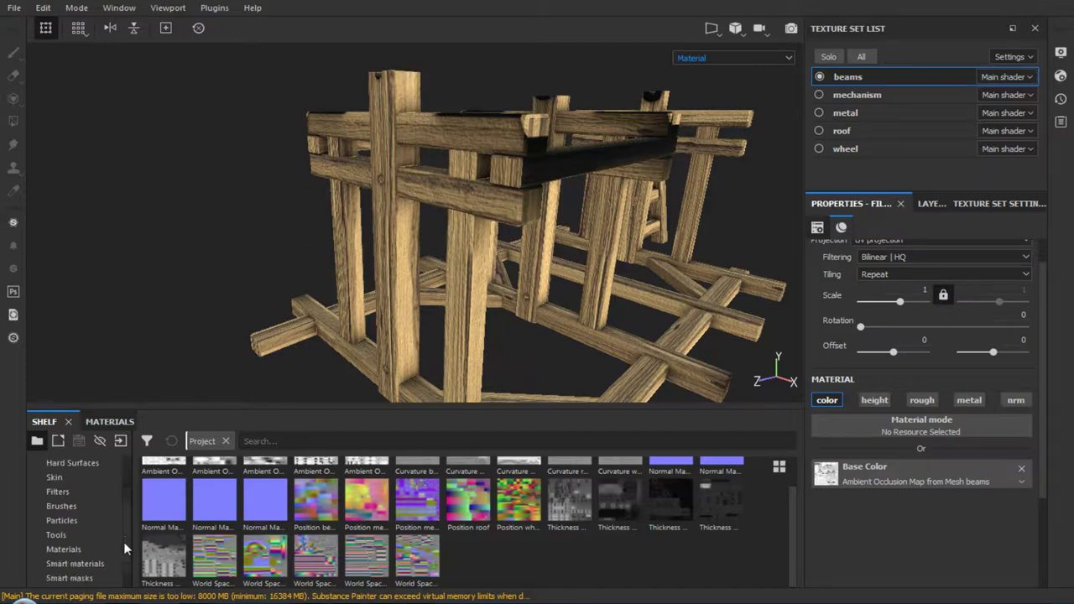
Browse the Smart materials shelf to find the wood_dert material
{"action": "left_click", "coordinate": [95, 563]}
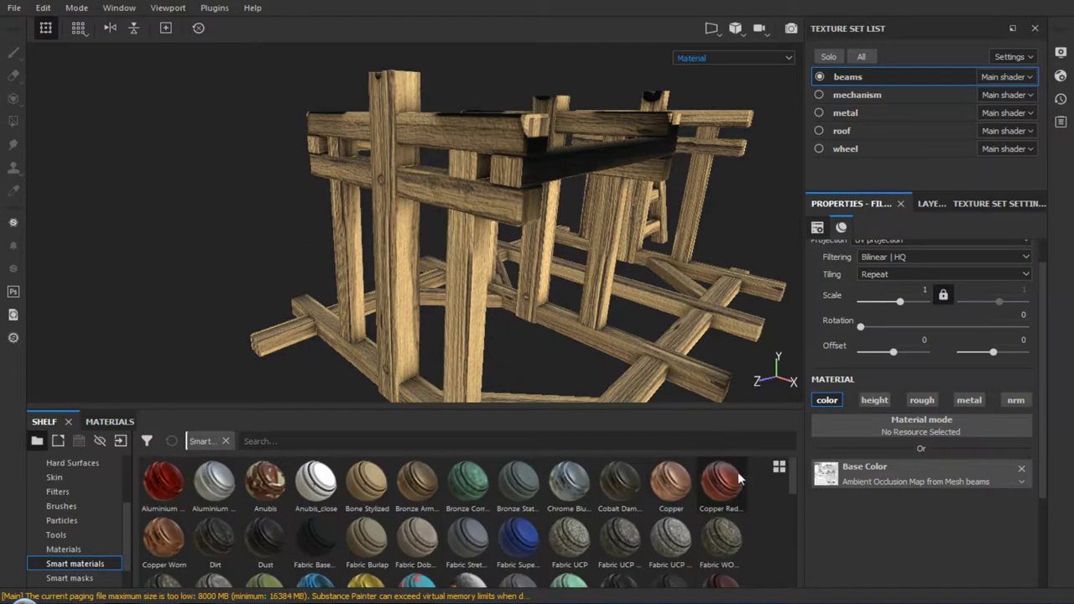
{"action": "scroll", "coordinate": [790, 507], "scroll_direction": "down", "scroll_amount": 1}
{"action": "left_click_drag", "start_coordinate": [791, 506], "coordinate": [795, 576]}
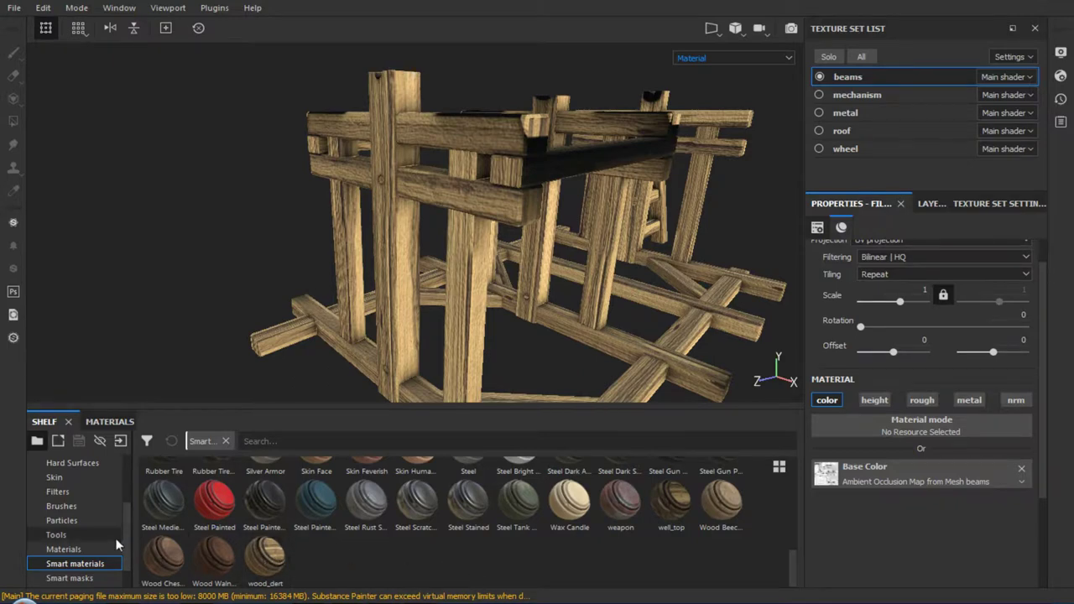
{"action": "scroll", "coordinate": [124, 540], "scroll_direction": "up", "scroll_amount": 3}
{"action": "scroll", "coordinate": [126, 520], "scroll_direction": "up", "scroll_amount": 3}
{"action": "scroll", "coordinate": [124, 534], "scroll_direction": "down", "scroll_amount": 3}
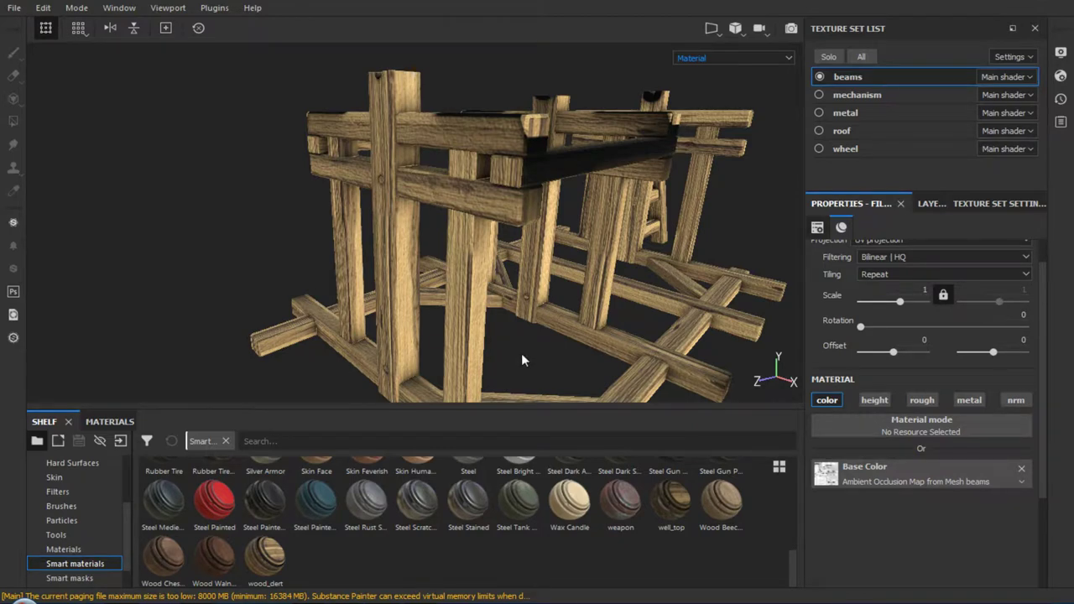
{"action": "scroll", "coordinate": [521, 354], "scroll_direction": "up", "scroll_amount": 2}
{"action": "scroll", "coordinate": [519, 352], "scroll_direction": "down", "scroll_amount": 5}
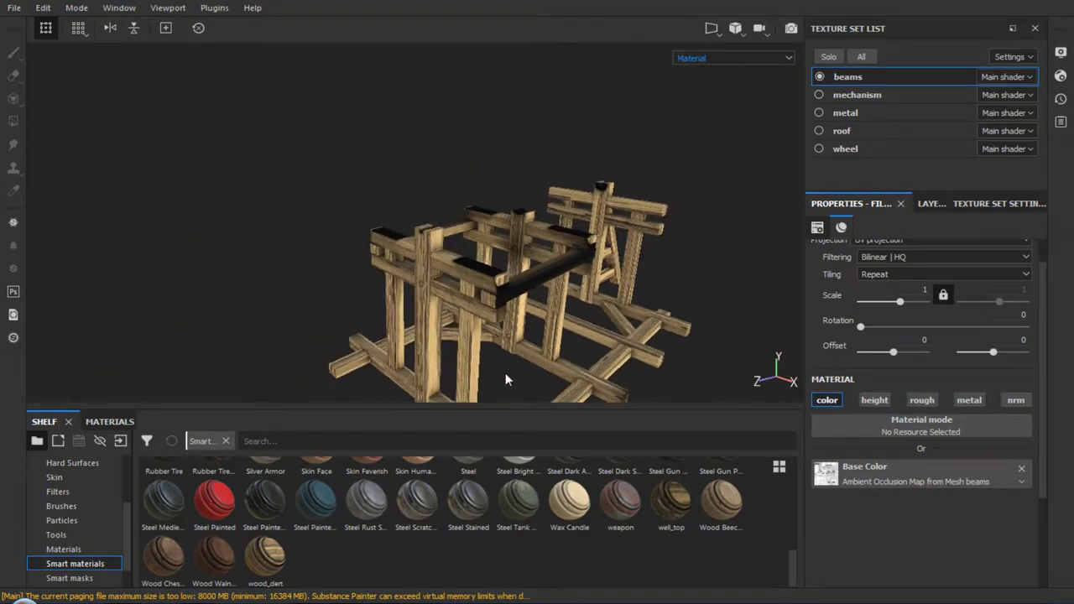
Orbit to view the whole structure, pop up the fill properties, and return the shelf to Project textures
{"action": "left_click_drag", "start_coordinate": [497, 378], "coordinate": [484, 288], "text": "alt"}
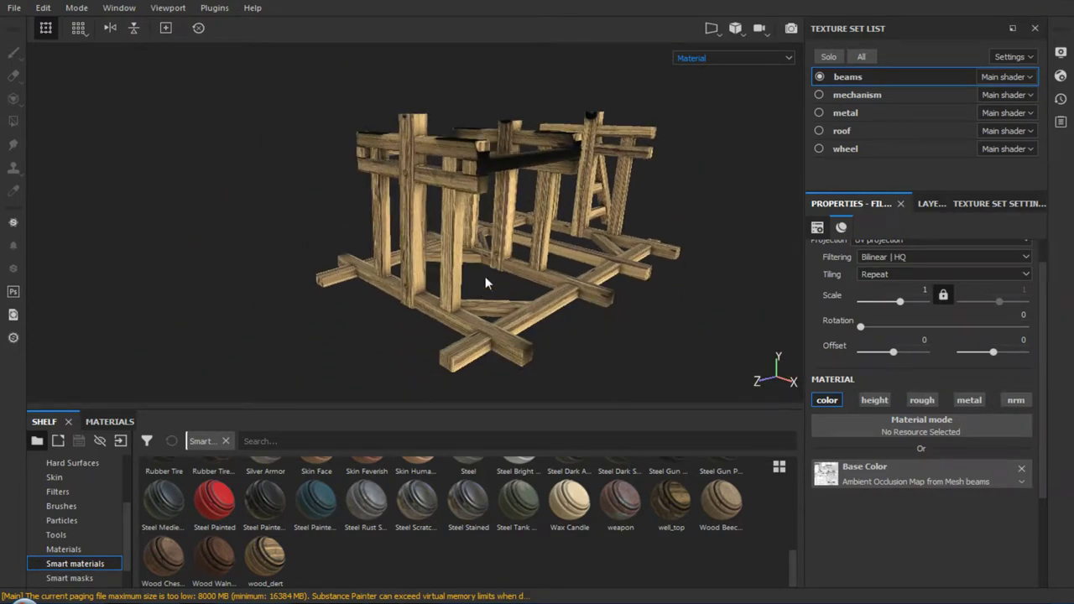
{"action": "scroll", "coordinate": [485, 283], "scroll_direction": "up", "scroll_amount": 2}
{"action": "scroll", "coordinate": [481, 306], "scroll_direction": "down", "scroll_amount": 1}
{"action": "key", "text": "p"}
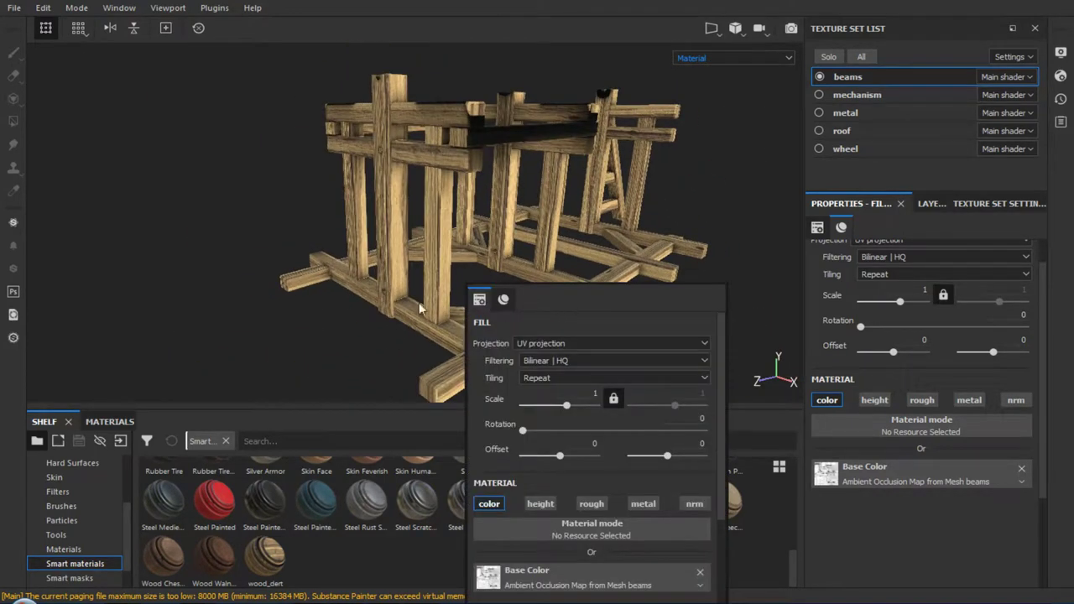
{"action": "scroll", "coordinate": [340, 325], "scroll_direction": "up", "scroll_amount": 2}
{"action": "scroll", "coordinate": [403, 311], "scroll_direction": "up", "scroll_amount": 2}
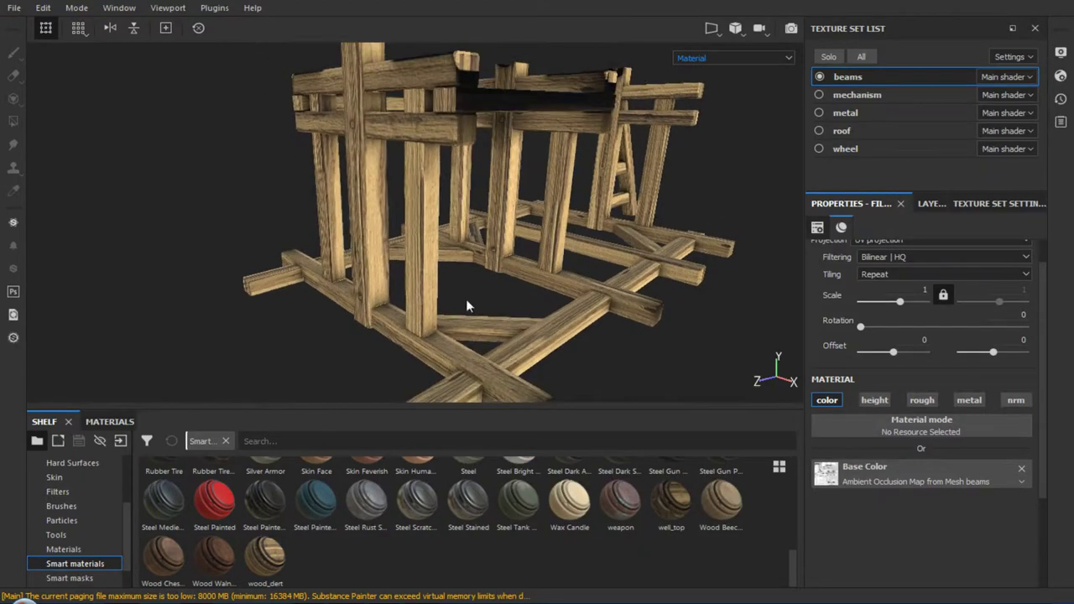
{"action": "mouse_move", "coordinate": [467, 307]}
{"action": "left_mouse_down", "text": "alt"}
{"action": "mouse_move", "coordinate": [450, 311]}
{"action": "mouse_move", "coordinate": [465, 293]}
{"action": "left_mouse_up", "text": "alt"}
{"action": "scroll", "coordinate": [450, 310], "scroll_direction": "down", "scroll_amount": 3}
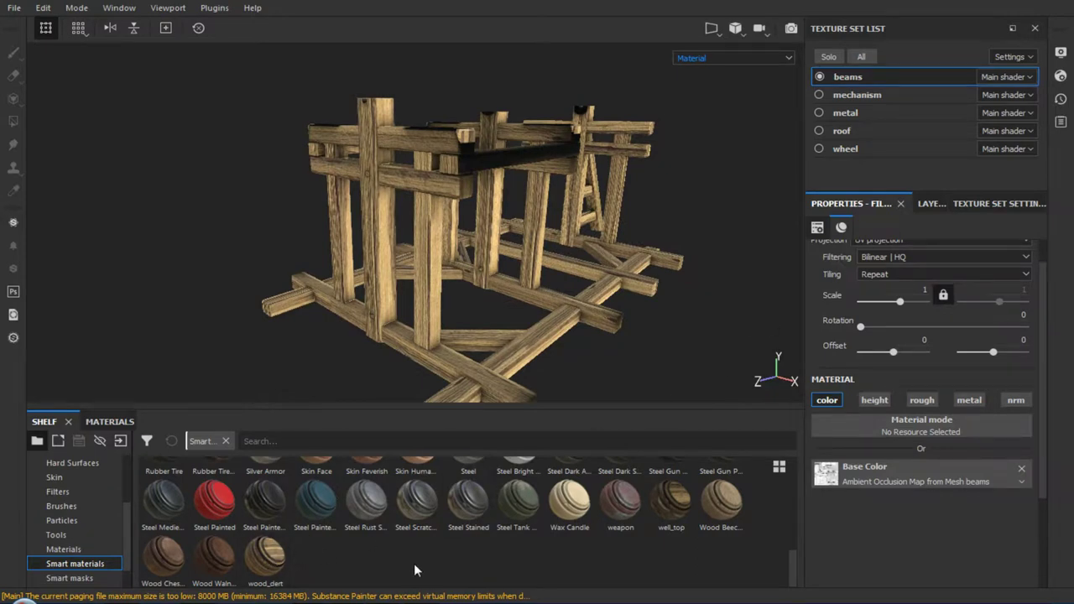
{"action": "scroll", "coordinate": [126, 529], "scroll_direction": "up", "scroll_amount": 2}
{"action": "scroll", "coordinate": [126, 500], "scroll_direction": "up", "scroll_amount": 2}
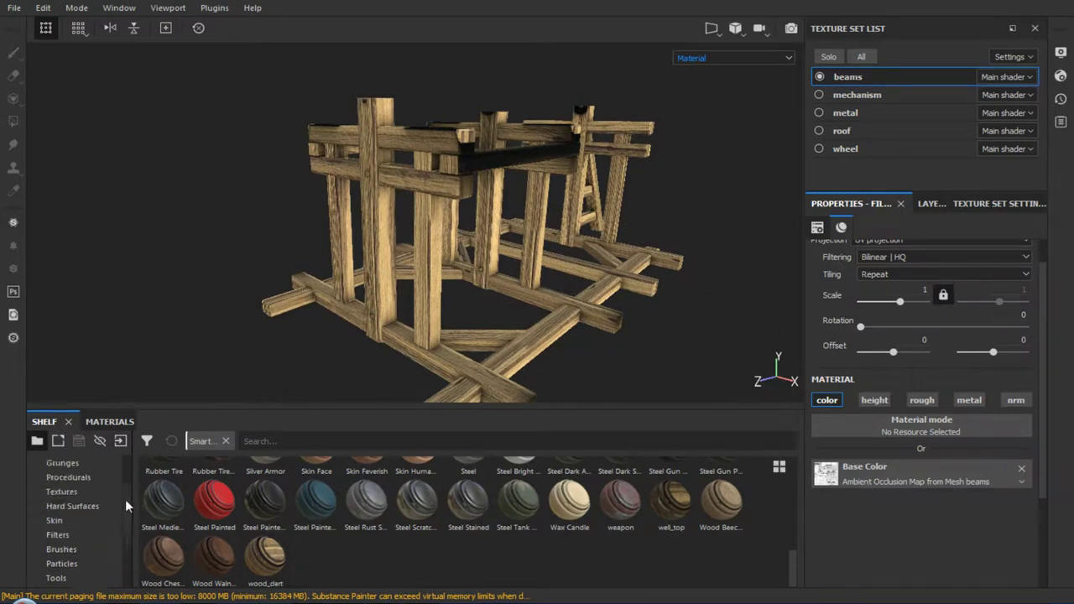
{"action": "scroll", "coordinate": [125, 468], "scroll_direction": "up", "scroll_amount": 2}
{"action": "left_click", "coordinate": [65, 476]}
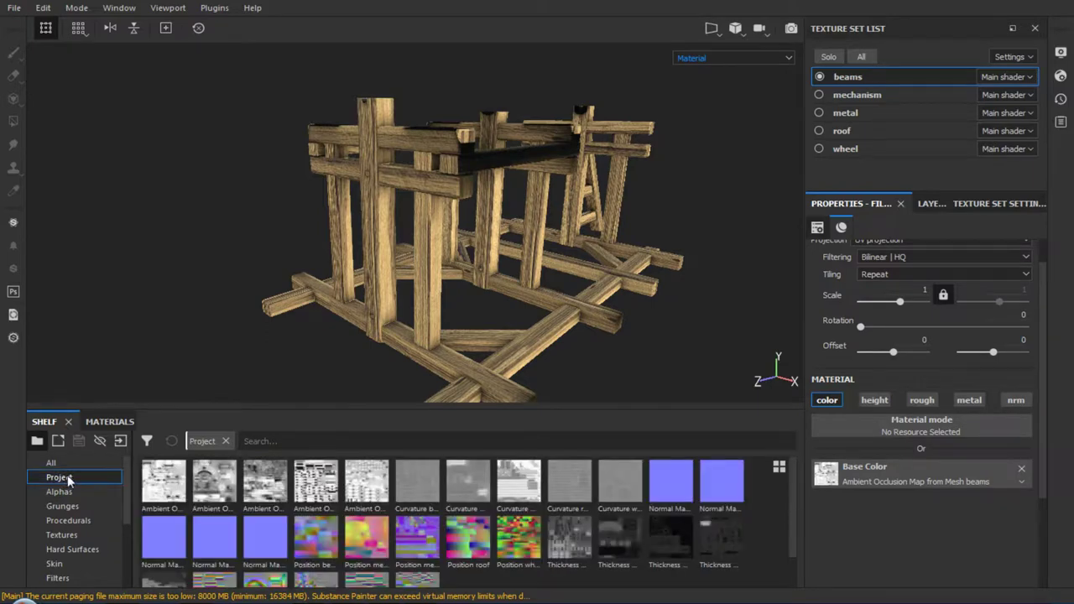
Select the ao layer's Levels - Base Color effect and show its settings
{"action": "left_click", "coordinate": [921, 204]}
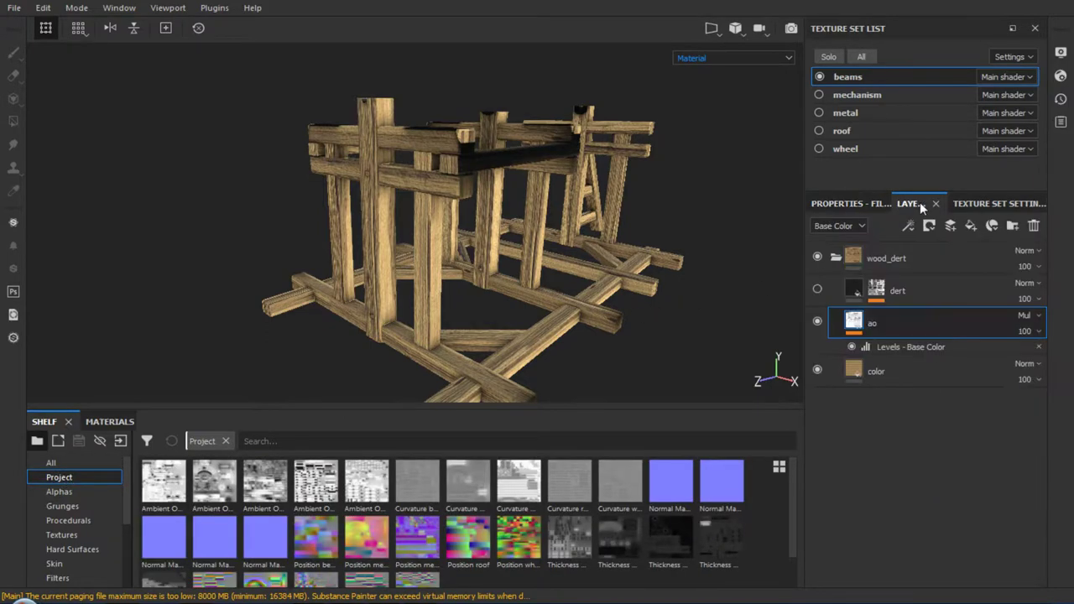
{"action": "left_click", "coordinate": [858, 205]}
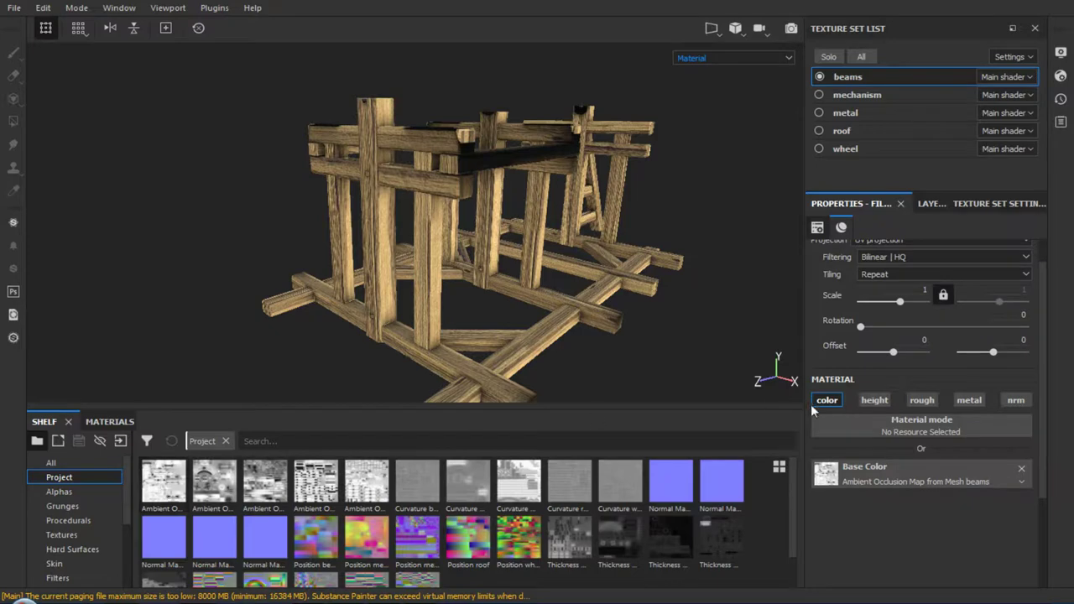
{"action": "left_click", "coordinate": [883, 402]}
{"action": "left_click", "coordinate": [930, 205]}
{"action": "left_click", "coordinate": [882, 349]}
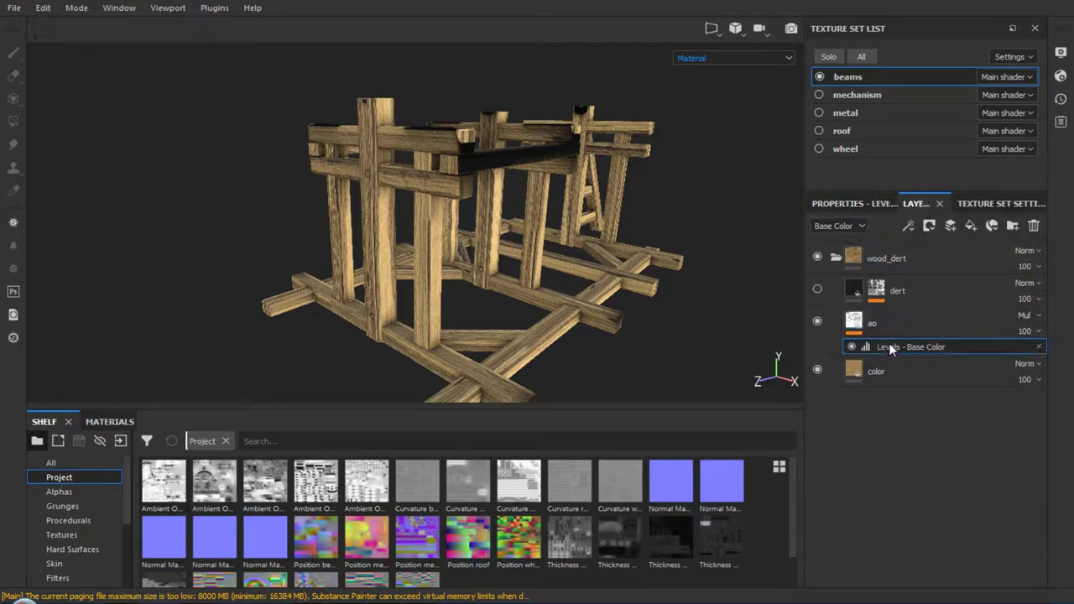
{"action": "left_click", "coordinate": [837, 205]}
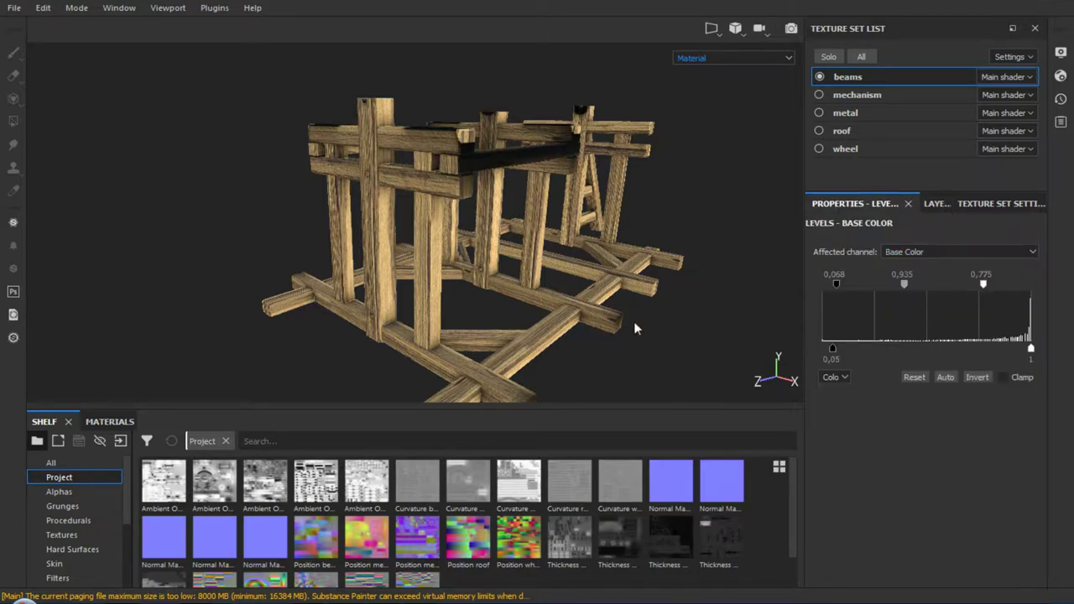
Up close on the wood, lower the Levels midtone to 0,795, then restore it to 0,935
{"action": "left_click_drag", "start_coordinate": [635, 329], "coordinate": [563, 320], "text": "alt"}
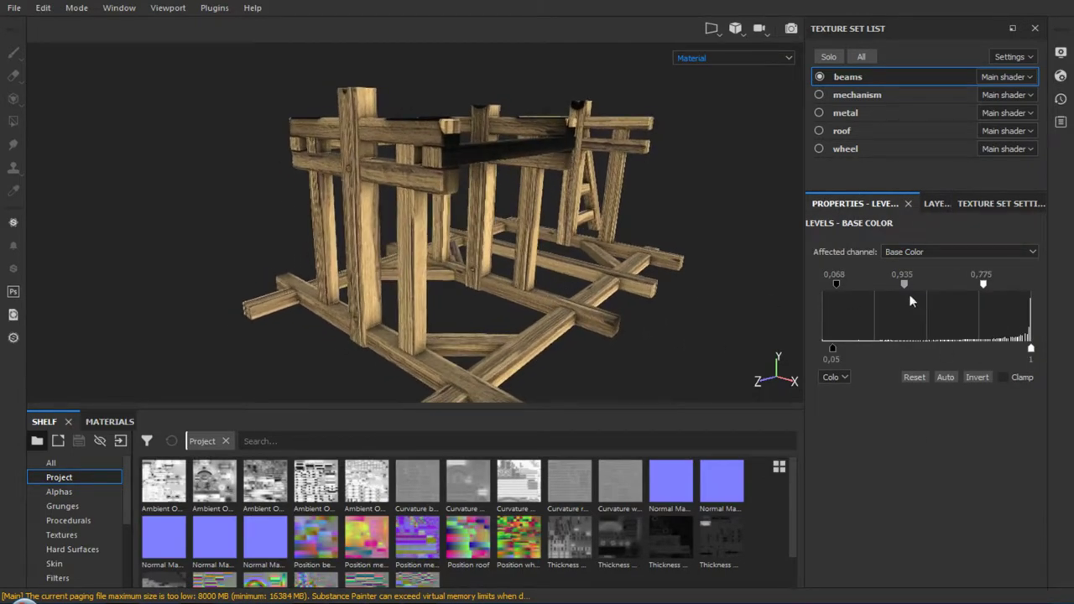
{"action": "left_click_drag", "start_coordinate": [565, 344], "coordinate": [511, 360], "text": "alt"}
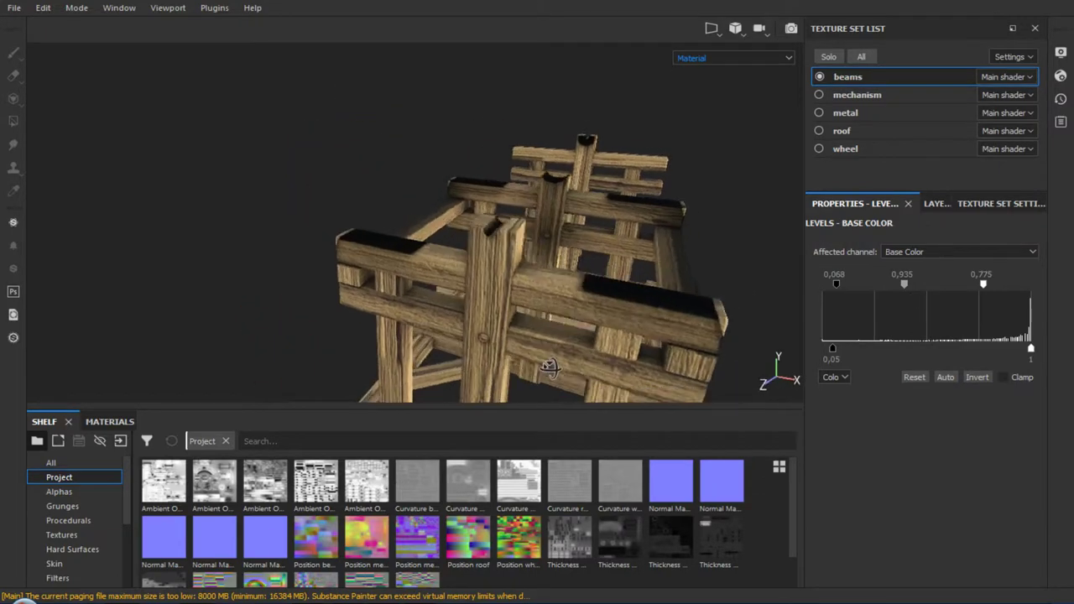
{"action": "mouse_move", "coordinate": [510, 360]}
{"action": "right_mouse_down", "text": "alt"}
{"action": "mouse_move", "coordinate": [465, 333]}
{"action": "mouse_move", "coordinate": [468, 384]}
{"action": "right_mouse_up", "text": "alt"}
{"action": "left_click_drag", "start_coordinate": [468, 383], "coordinate": [468, 321], "text": "alt"}
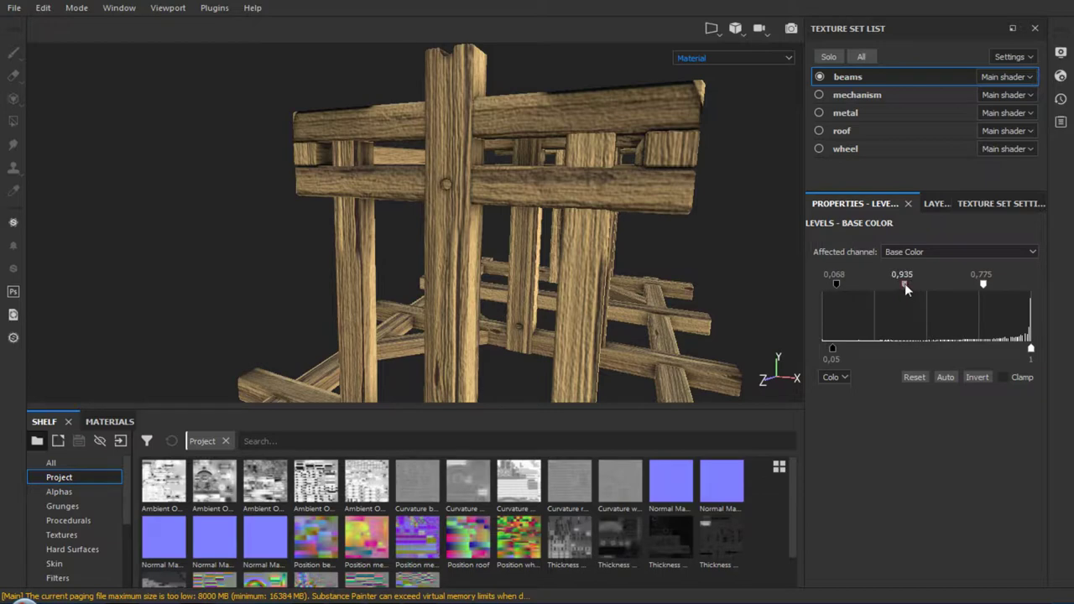
{"action": "mouse_move", "coordinate": [905, 283]}
{"action": "left_mouse_down"}
{"action": "mouse_move", "coordinate": [893, 286]}
{"action": "mouse_move", "coordinate": [904, 285]}
{"action": "left_mouse_up"}
{"action": "mouse_move", "coordinate": [753, 314]}
{"action": "left_mouse_down", "text": "alt"}
{"action": "mouse_move", "coordinate": [670, 261]}
{"action": "mouse_move", "coordinate": [555, 226]}
{"action": "mouse_move", "coordinate": [536, 281]}
{"action": "mouse_move", "coordinate": [536, 257]}
{"action": "mouse_move", "coordinate": [492, 271]}
{"action": "mouse_move", "coordinate": [476, 217]}
{"action": "left_mouse_up", "text": "alt"}
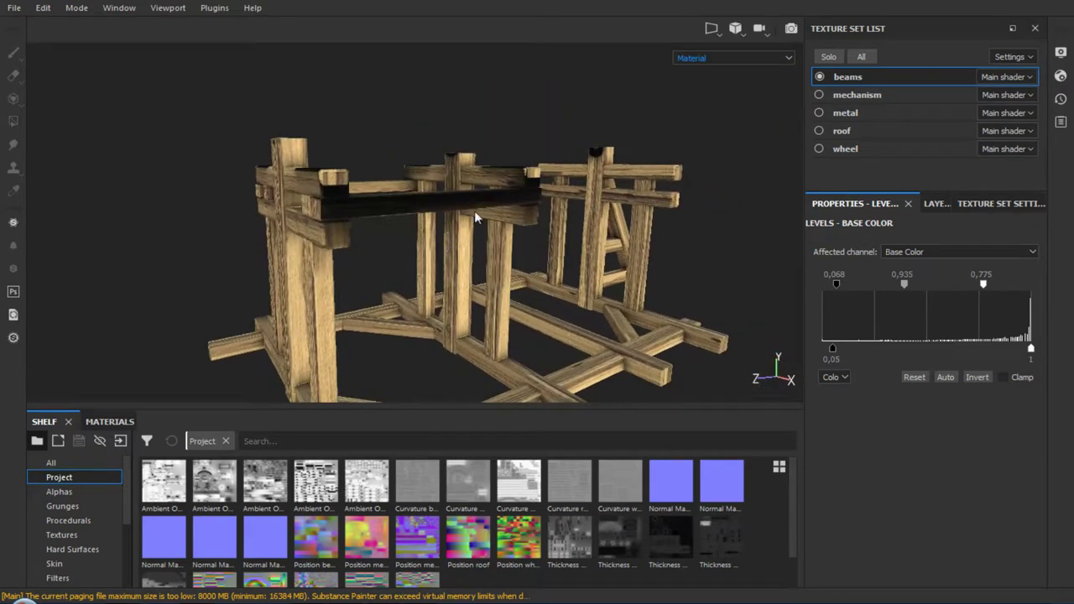
Make the dert dirt layer visible and select its mask
{"action": "left_click", "coordinate": [937, 204]}
{"action": "left_click", "coordinate": [818, 290]}
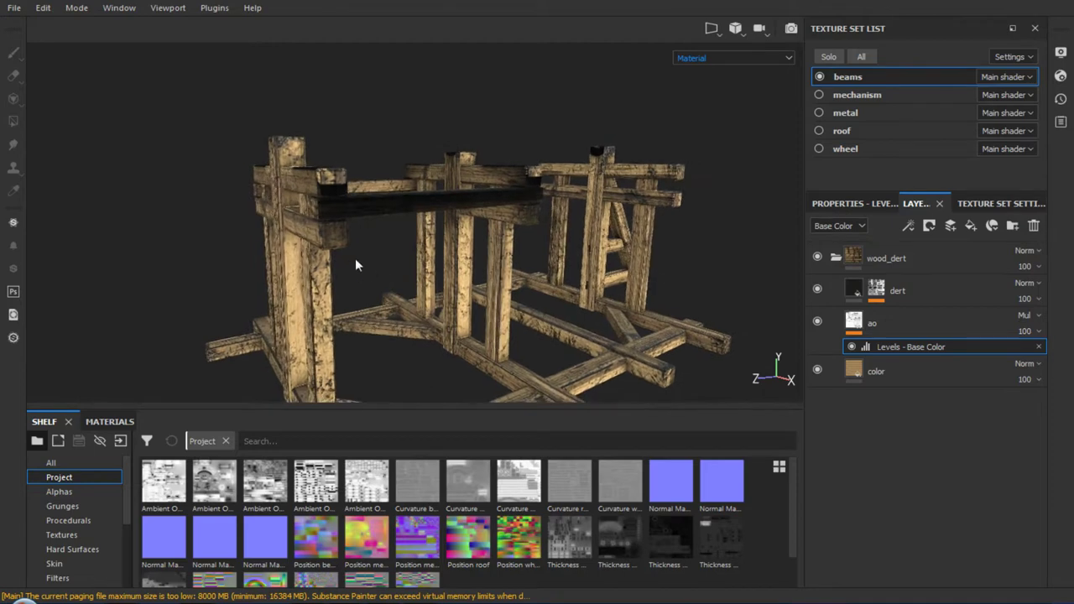
{"action": "left_click", "coordinate": [875, 290]}
{"action": "left_click", "coordinate": [854, 289]}
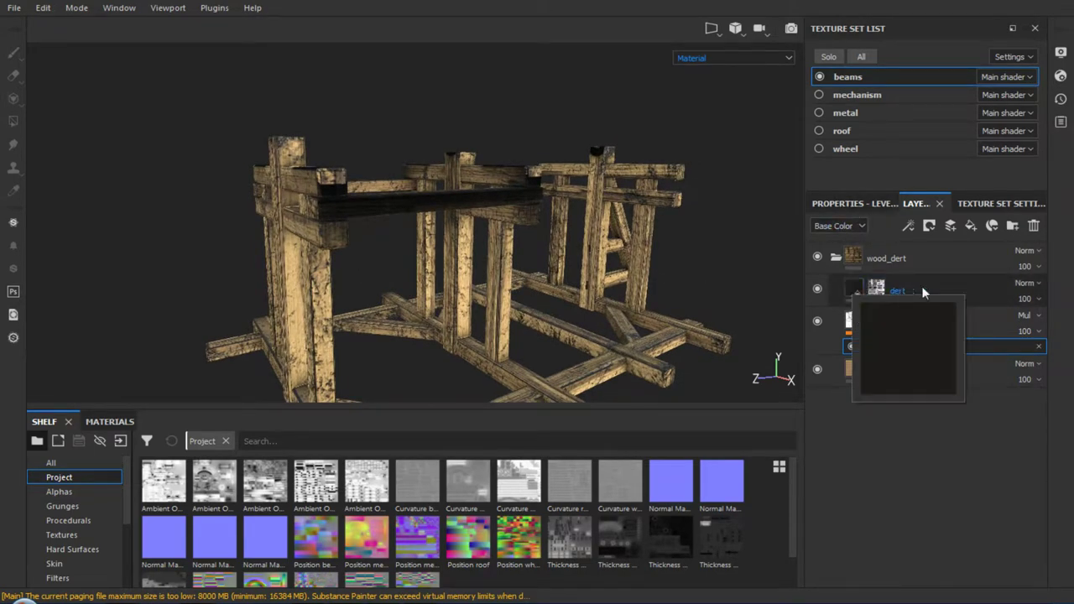
{"action": "left_click", "coordinate": [878, 204]}
{"action": "left_click", "coordinate": [936, 204]}
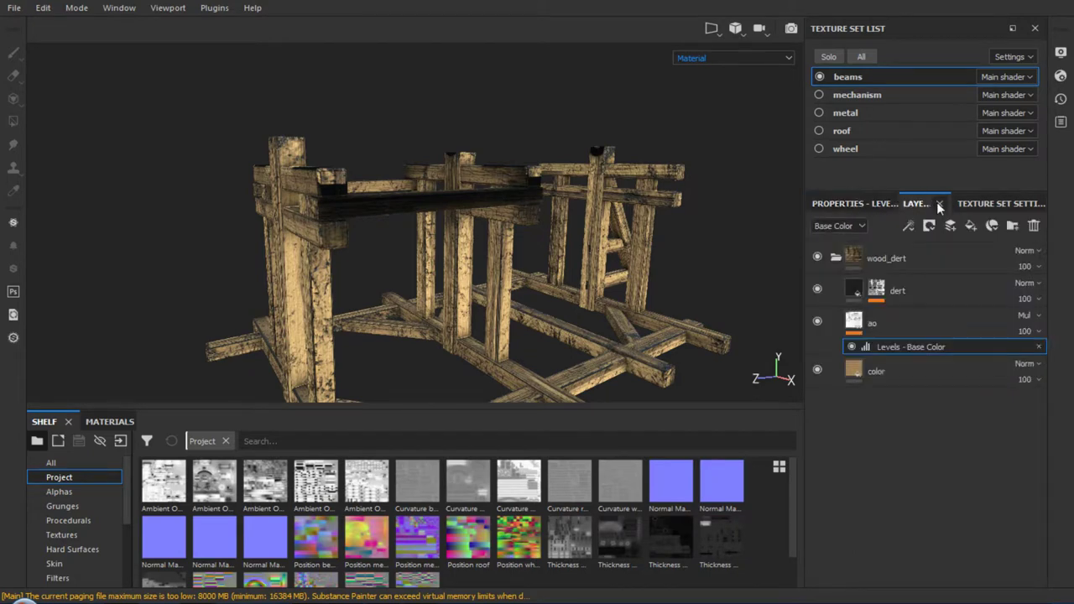
Show the dert fill layer's settings down to Roughness 0.3 and Metallic 0
{"action": "left_click", "coordinate": [854, 290]}
{"action": "left_click", "coordinate": [869, 206]}
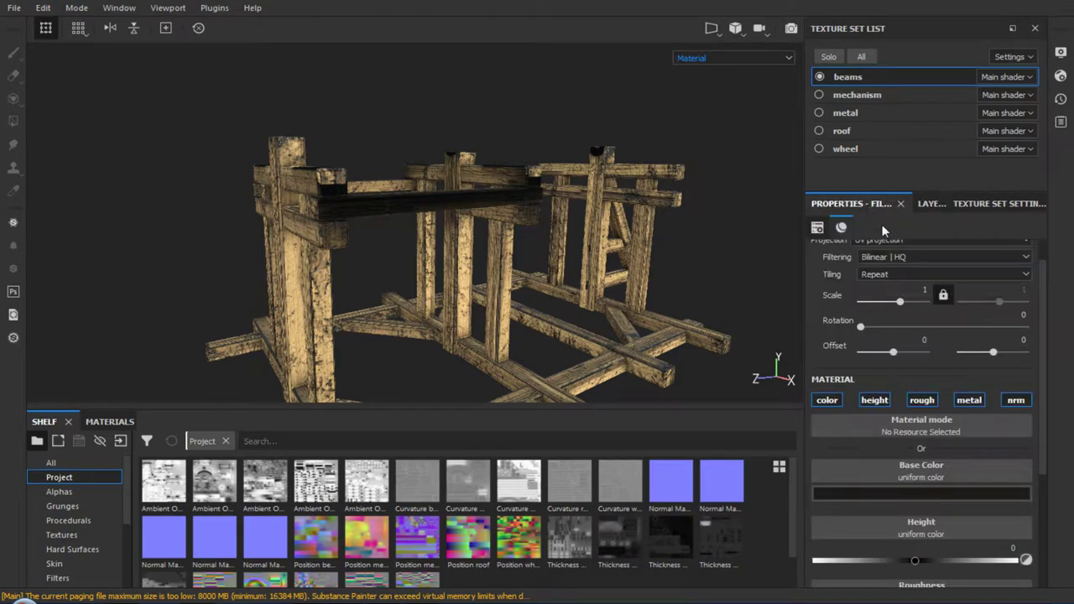
{"action": "scroll", "coordinate": [858, 319], "scroll_direction": "down", "scroll_amount": 3}
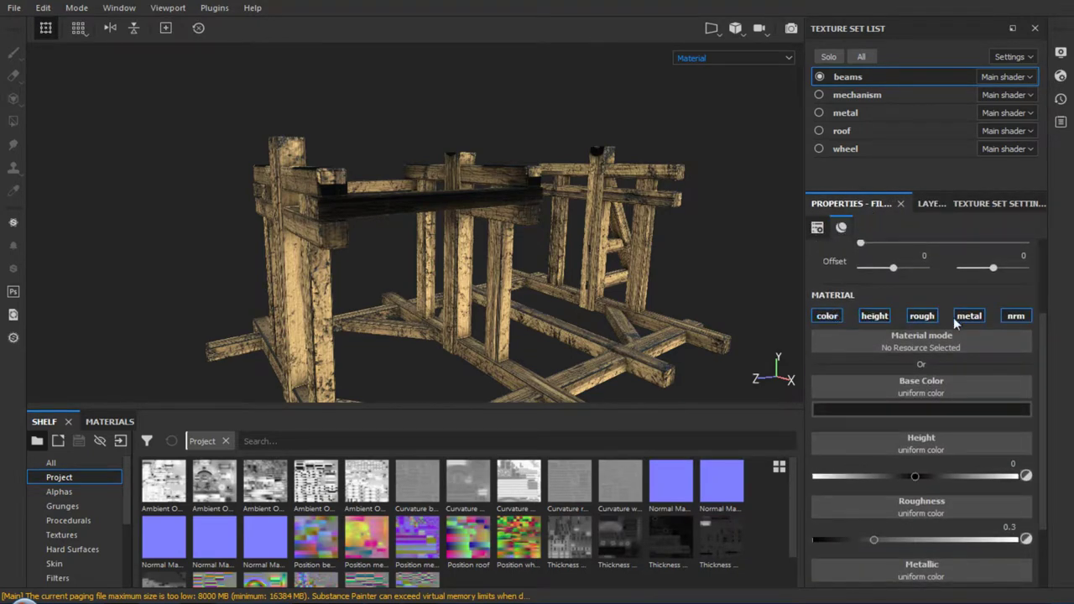
{"action": "scroll", "coordinate": [1047, 395], "scroll_direction": "down", "scroll_amount": 3}
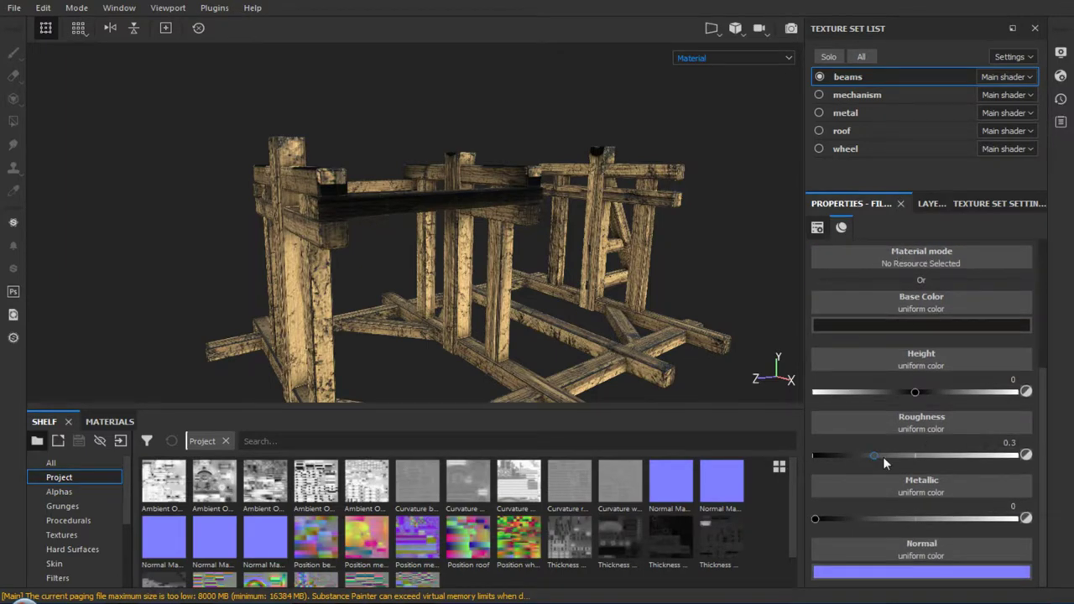
Orbit, relight and zoom around the wooden beams to inspect them from several angles
{"action": "mouse_move", "coordinate": [430, 339]}
{"action": "left_mouse_down", "text": "alt"}
{"action": "mouse_move", "coordinate": [479, 269]}
{"action": "mouse_move", "coordinate": [437, 330]}
{"action": "mouse_move", "coordinate": [937, 369]}
{"action": "left_mouse_up", "text": "alt"}
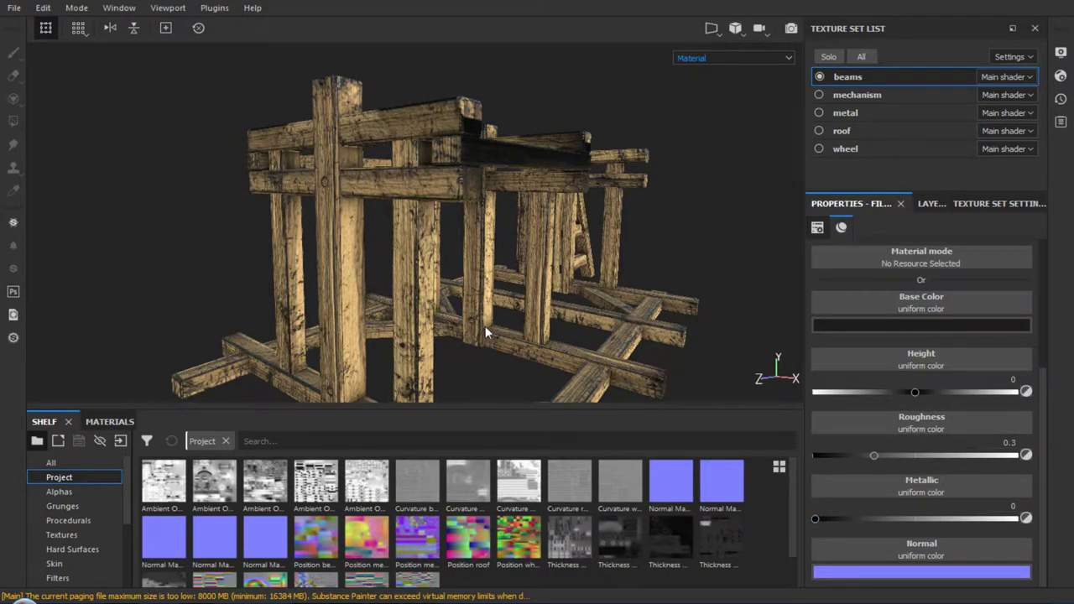
{"action": "left_click_drag", "start_coordinate": [456, 269], "coordinate": [474, 274], "text": "alt"}
{"action": "mouse_move", "coordinate": [474, 273]}
{"action": "right_mouse_down", "text": "alt"}
{"action": "mouse_move", "coordinate": [485, 364]}
{"action": "mouse_move", "coordinate": [463, 255]}
{"action": "right_mouse_up", "text": "alt"}
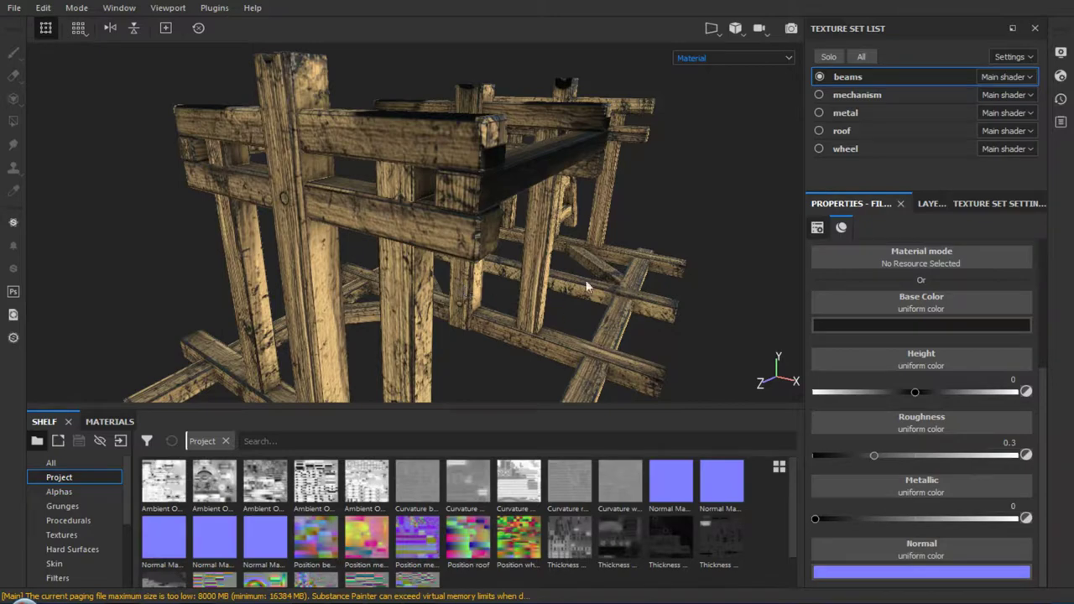
{"action": "mouse_move", "coordinate": [587, 288]}
{"action": "right_mouse_down", "text": "shift"}
{"action": "mouse_move", "coordinate": [619, 223]}
{"action": "mouse_move", "coordinate": [534, 230]}
{"action": "mouse_move", "coordinate": [592, 231]}
{"action": "mouse_move", "coordinate": [584, 227]}
{"action": "right_mouse_up", "text": "shift"}
{"action": "left_click_drag", "start_coordinate": [369, 286], "coordinate": [400, 285], "text": "alt"}
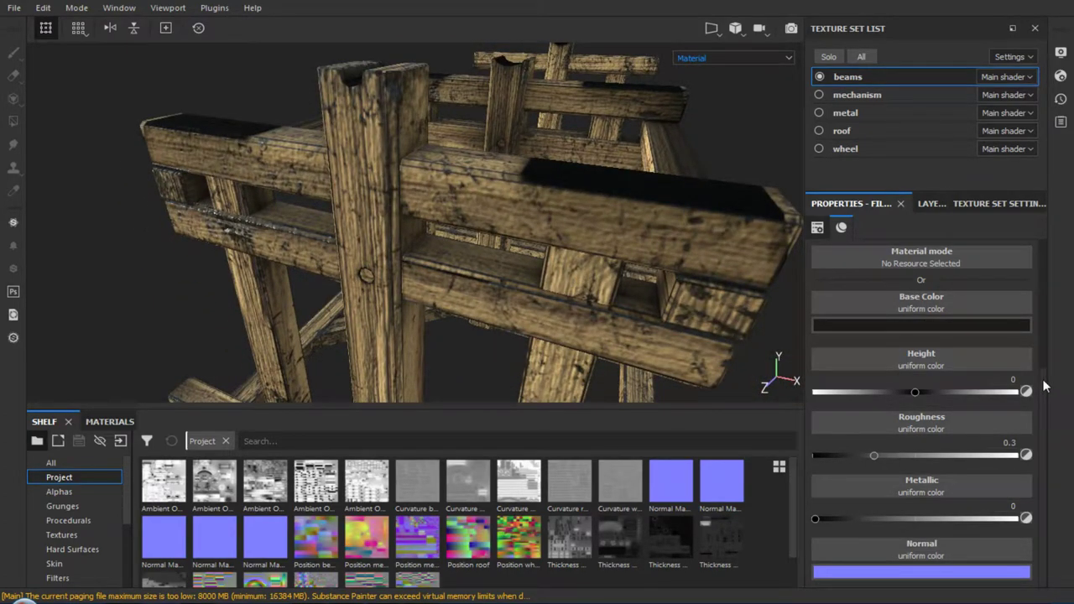
{"action": "mouse_move", "coordinate": [570, 333]}
{"action": "left_mouse_down", "text": "alt"}
{"action": "mouse_move", "coordinate": [503, 298]}
{"action": "mouse_move", "coordinate": [493, 214]}
{"action": "mouse_move", "coordinate": [523, 232]}
{"action": "left_mouse_up", "text": "alt"}
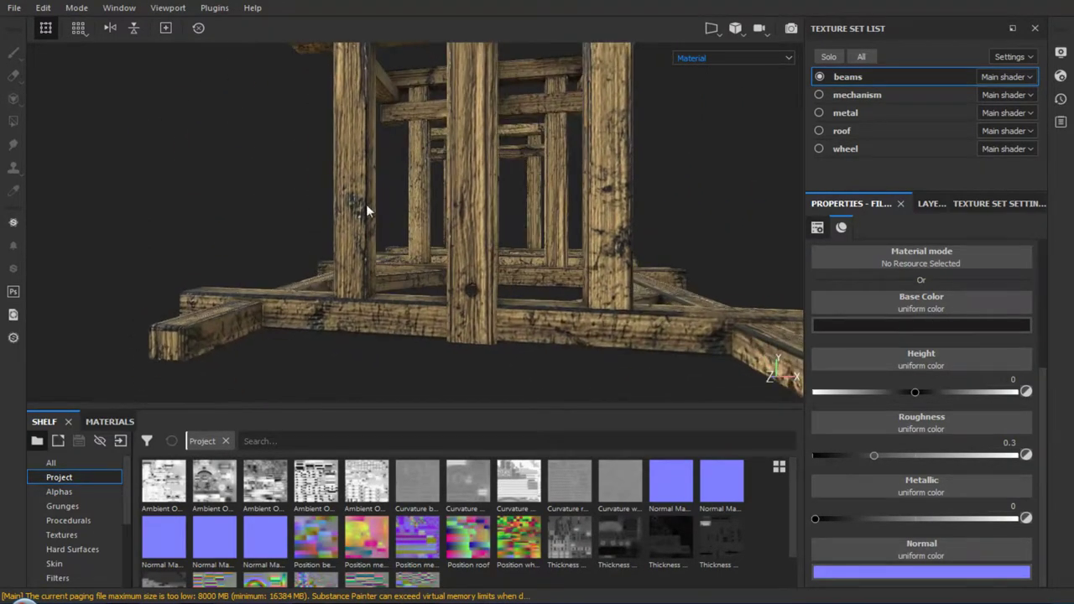
{"action": "mouse_move", "coordinate": [367, 210]}
{"action": "right_mouse_down", "text": "alt"}
{"action": "mouse_move", "coordinate": [391, 324]}
{"action": "mouse_move", "coordinate": [403, 276]}
{"action": "mouse_move", "coordinate": [389, 262]}
{"action": "mouse_move", "coordinate": [407, 263]}
{"action": "mouse_move", "coordinate": [406, 240]}
{"action": "mouse_move", "coordinate": [461, 260]}
{"action": "right_mouse_up", "text": "alt"}
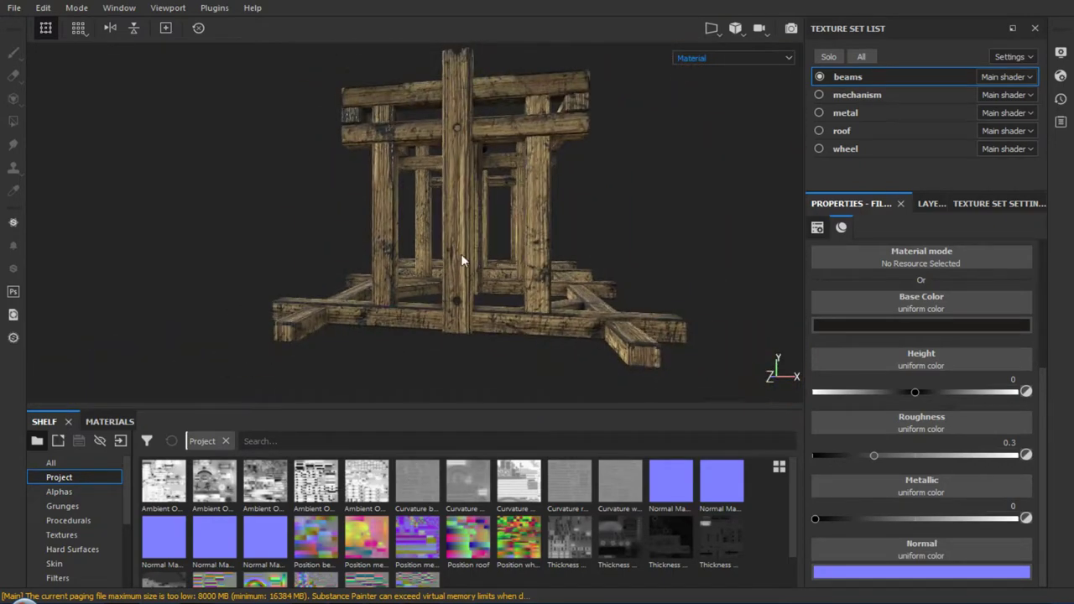
{"action": "left_click_drag", "start_coordinate": [462, 260], "coordinate": [453, 270], "text": "alt"}
{"action": "mouse_move", "coordinate": [453, 271]}
{"action": "right_mouse_down", "text": "alt"}
{"action": "mouse_move", "coordinate": [431, 366]}
{"action": "mouse_move", "coordinate": [433, 333]}
{"action": "right_mouse_up", "text": "alt"}
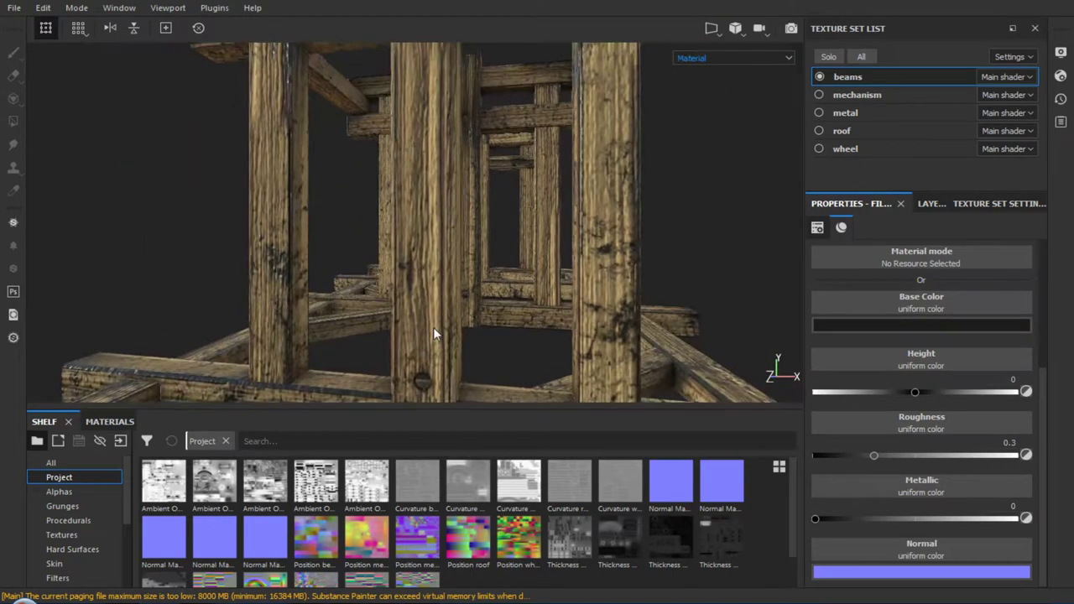
{"action": "scroll", "coordinate": [1045, 372], "scroll_direction": "up", "scroll_amount": 5}
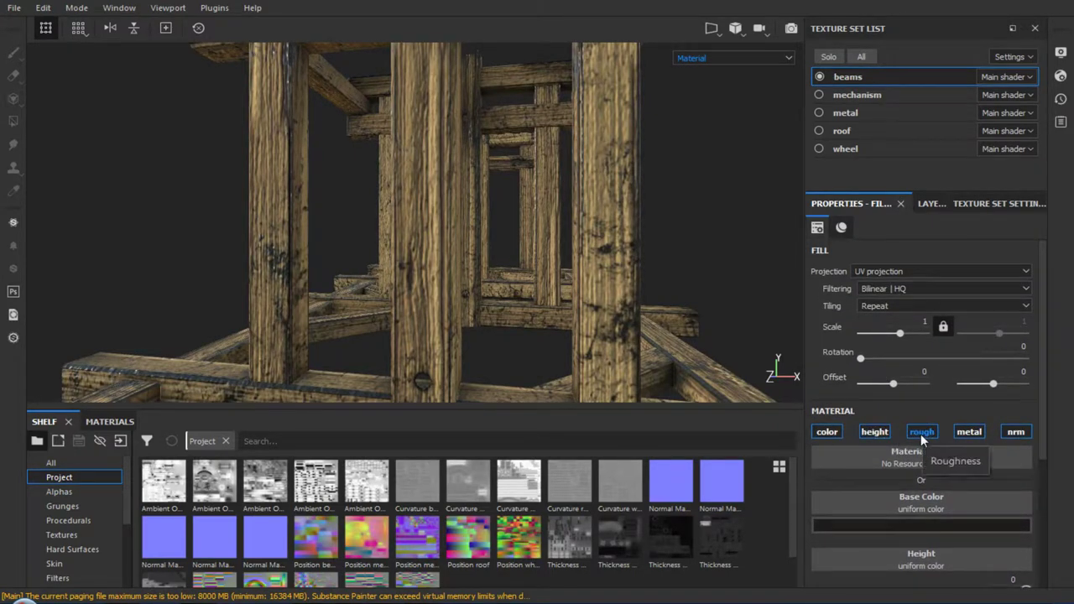
{"action": "left_click", "coordinate": [921, 434]}
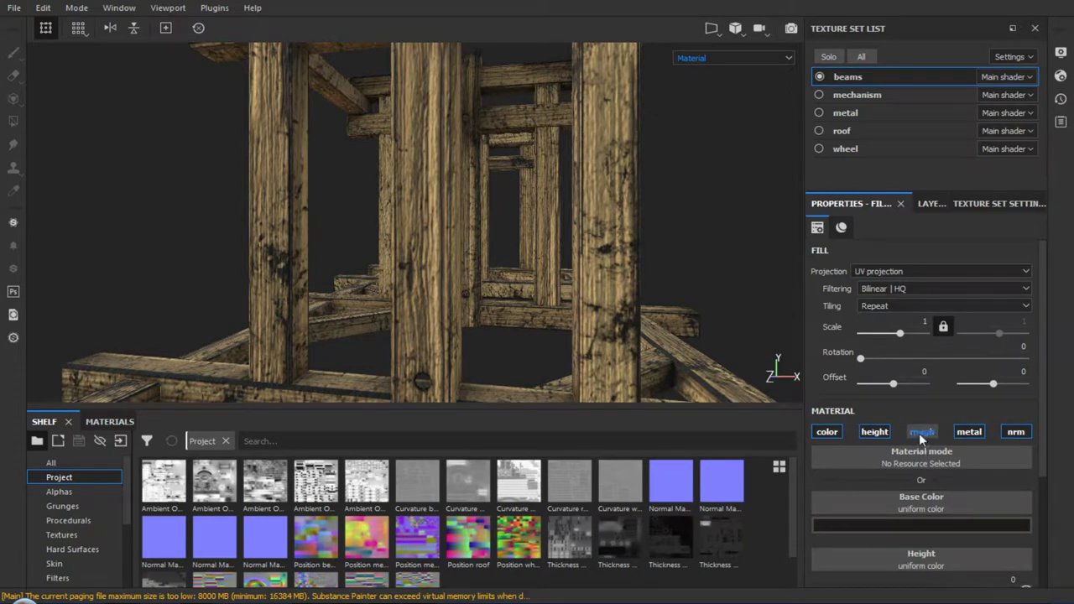
{"action": "left_click", "coordinate": [959, 435]}
{"action": "mouse_move", "coordinate": [340, 262]}
{"action": "right_mouse_down", "text": "shift"}
{"action": "mouse_move", "coordinate": [223, 243]}
{"action": "mouse_move", "coordinate": [245, 252]}
{"action": "right_mouse_up", "text": "shift"}
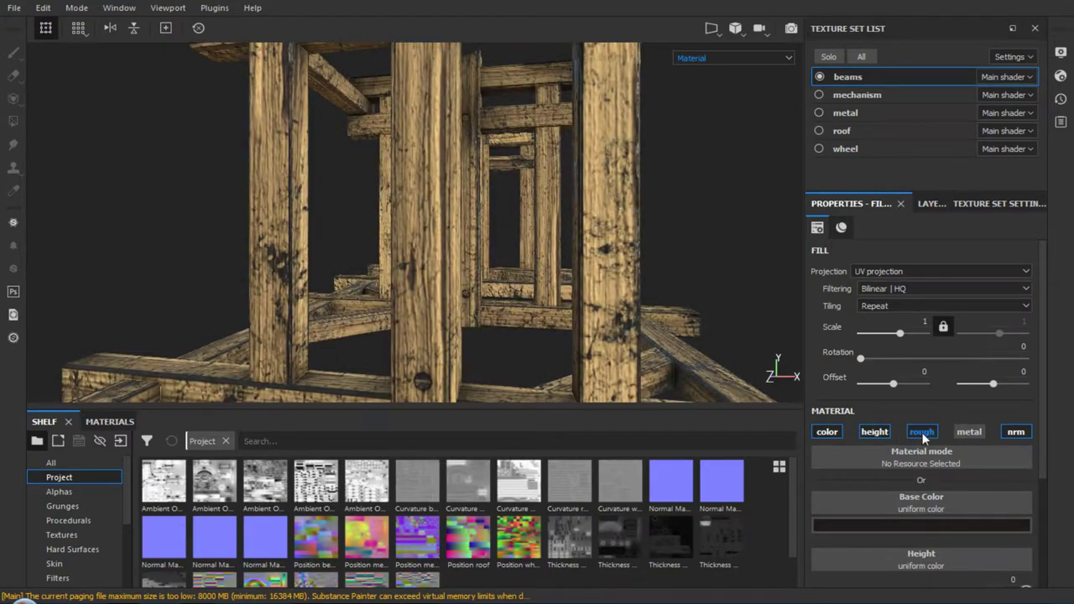
{"action": "left_click", "coordinate": [970, 432]}
{"action": "scroll", "coordinate": [1045, 453], "scroll_direction": "down", "scroll_amount": 2}
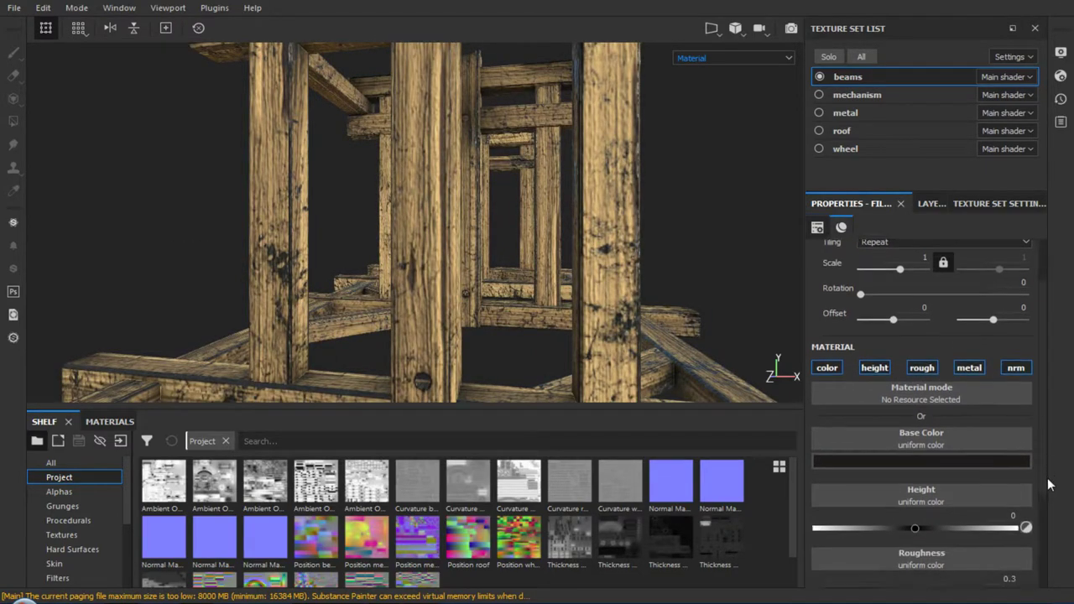
{"action": "scroll", "coordinate": [1045, 470], "scroll_direction": "down", "scroll_amount": 2}
{"action": "mouse_move", "coordinate": [189, 249]}
{"action": "right_mouse_down", "text": "shift"}
{"action": "mouse_move", "coordinate": [155, 243]}
{"action": "mouse_move", "coordinate": [163, 246]}
{"action": "right_mouse_up", "text": "shift"}
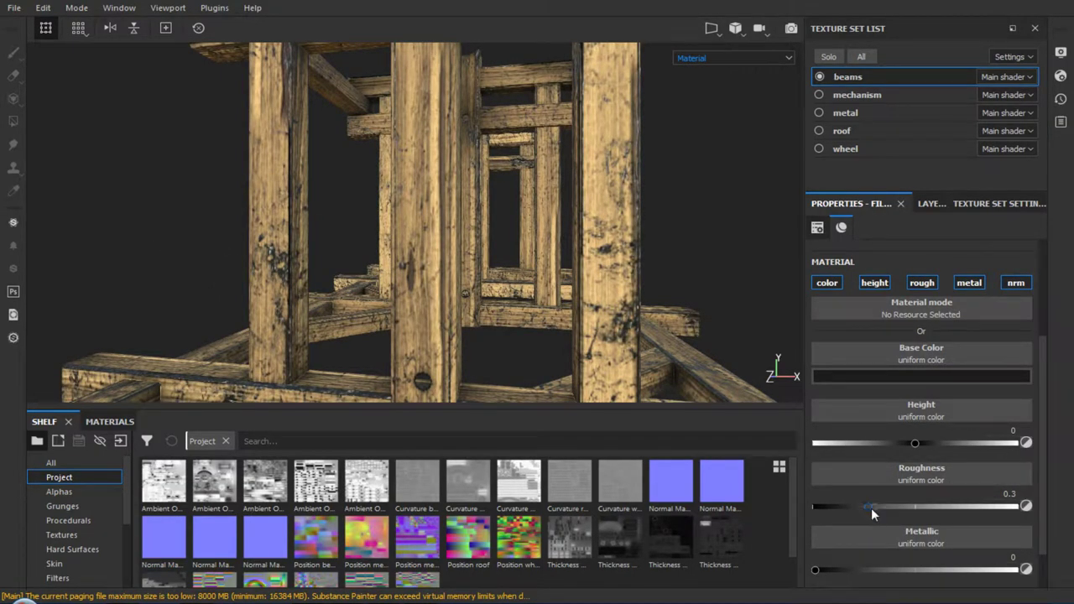
{"action": "mouse_move", "coordinate": [871, 508]}
{"action": "left_mouse_down"}
{"action": "mouse_move", "coordinate": [832, 490]}
{"action": "mouse_move", "coordinate": [855, 497]}
{"action": "left_mouse_up"}
{"action": "mouse_move", "coordinate": [817, 576]}
{"action": "left_mouse_down"}
{"action": "mouse_move", "coordinate": [988, 575]}
{"action": "mouse_move", "coordinate": [869, 590]}
{"action": "mouse_move", "coordinate": [804, 584]}
{"action": "left_mouse_up"}
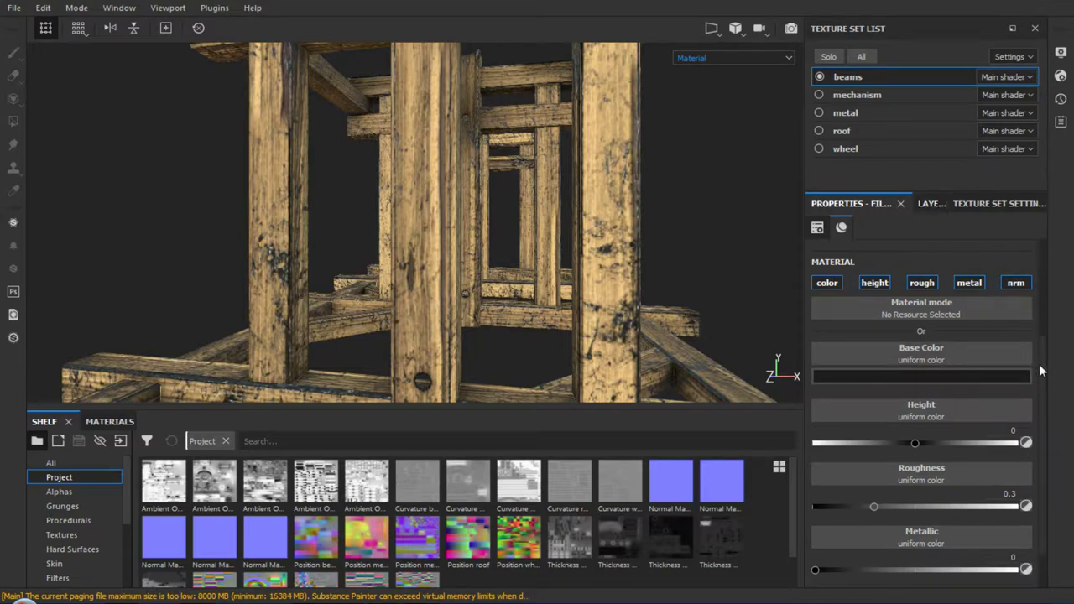
{"action": "scroll", "coordinate": [1038, 373], "scroll_direction": "down", "scroll_amount": 2}
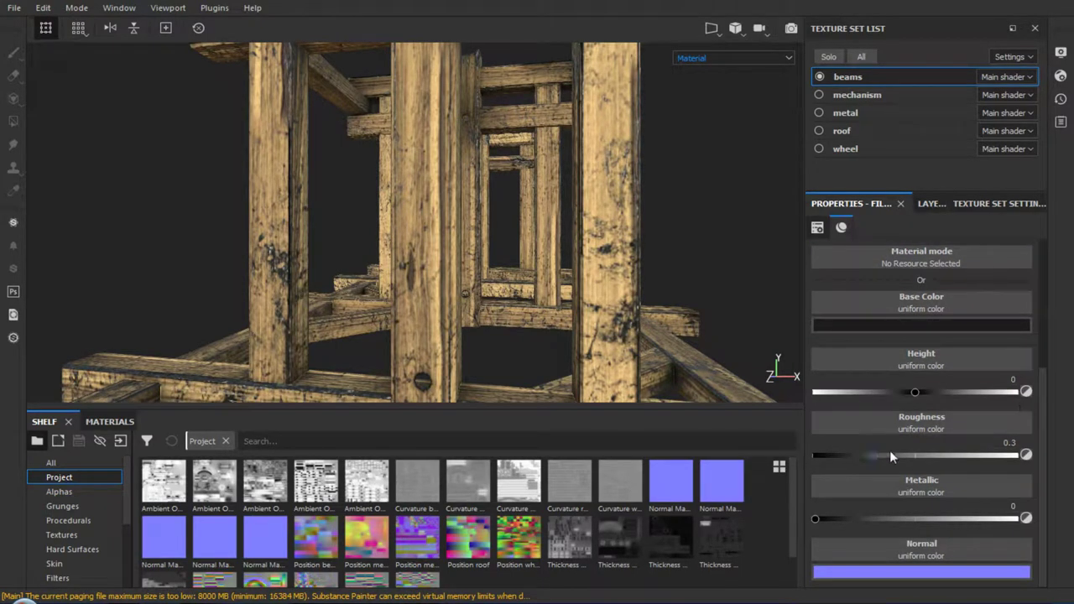
{"action": "right_click_drag", "start_coordinate": [445, 260], "coordinate": [509, 171], "text": "alt"}
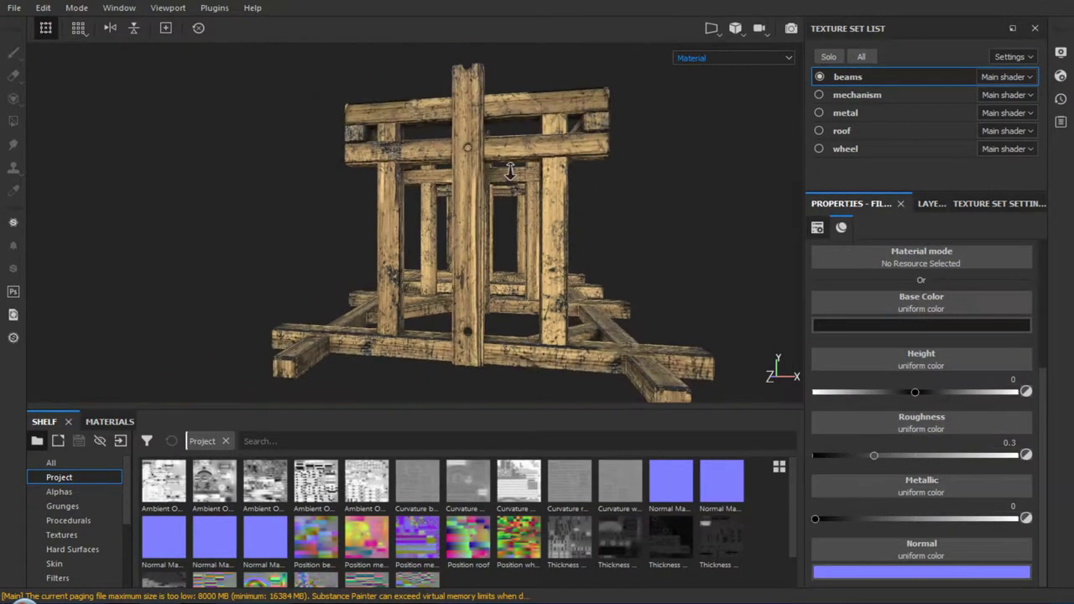
{"action": "left_click_drag", "start_coordinate": [606, 244], "coordinate": [493, 270], "text": "alt"}
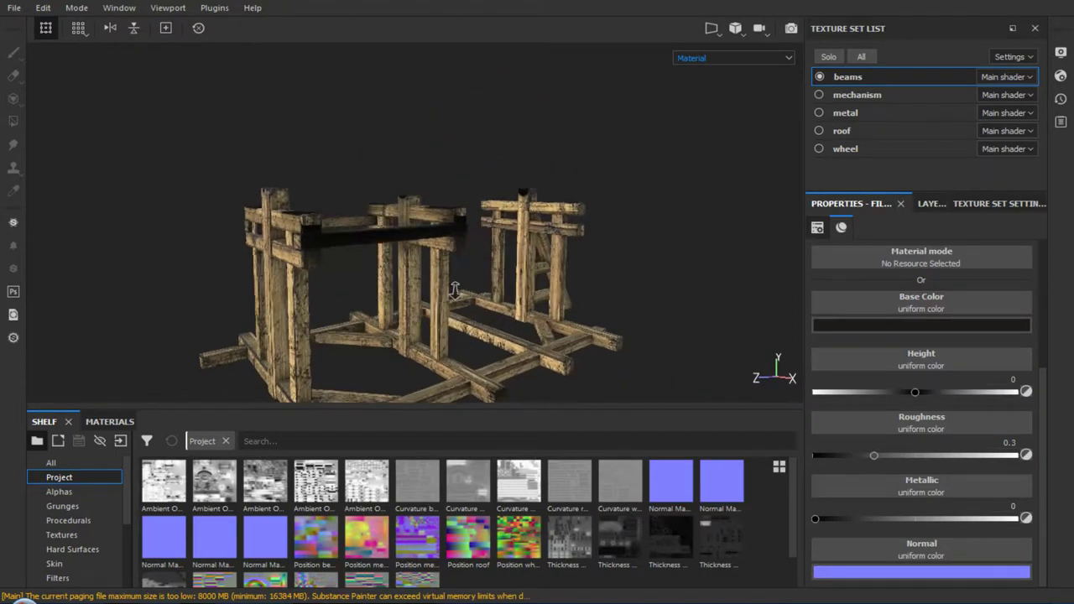
{"action": "right_click_drag", "start_coordinate": [493, 271], "coordinate": [472, 408], "text": "alt"}
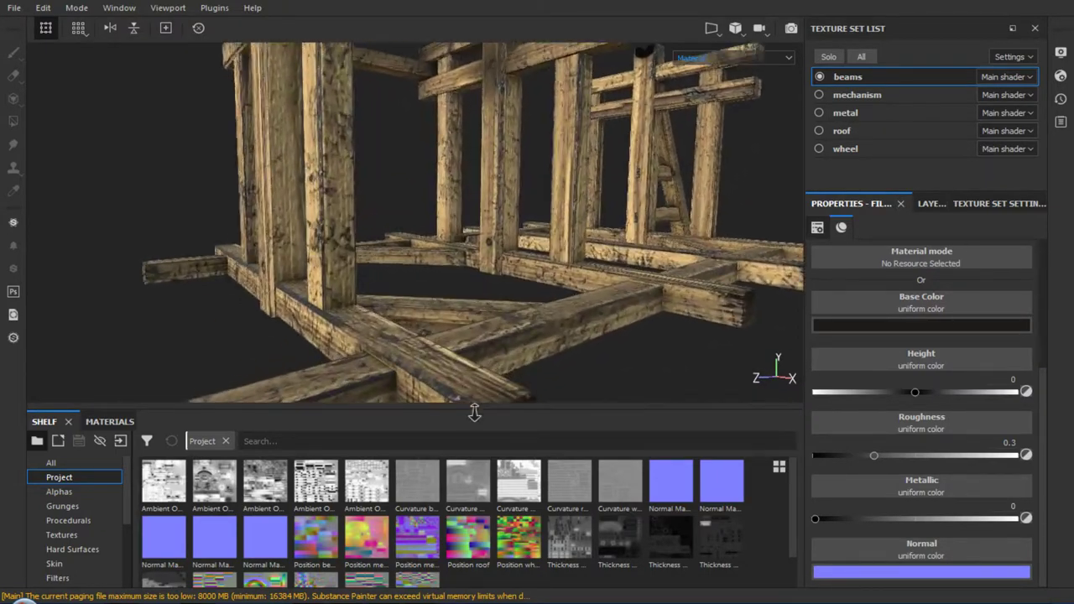
{"action": "mouse_move", "coordinate": [472, 408]}
{"action": "left_mouse_down", "text": "alt"}
{"action": "mouse_move", "coordinate": [433, 282]}
{"action": "mouse_move", "coordinate": [508, 268]}
{"action": "left_mouse_up", "text": "alt"}
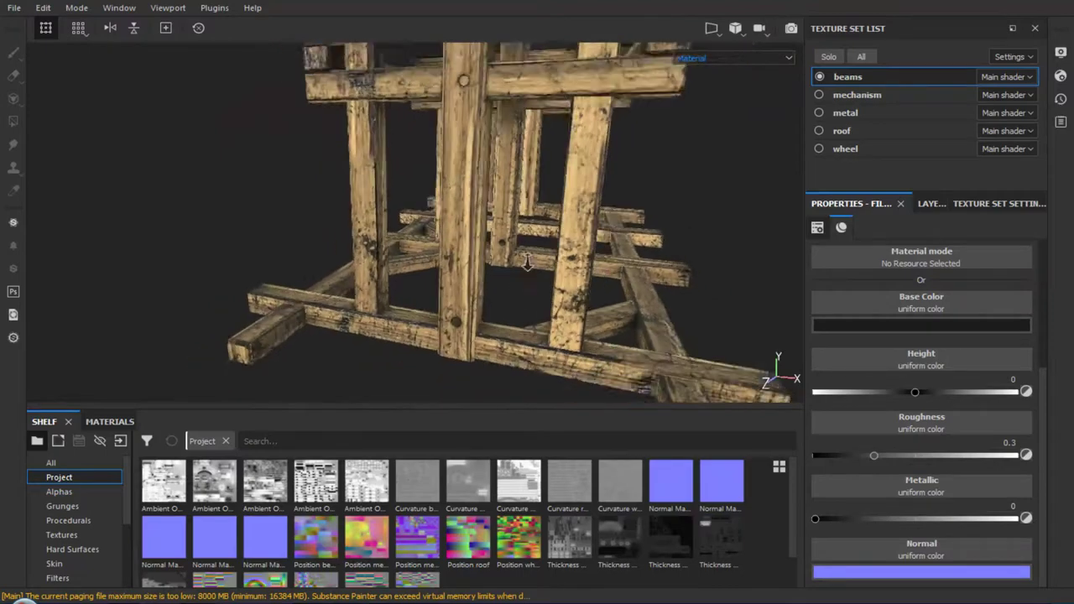
{"action": "right_click_drag", "start_coordinate": [508, 268], "coordinate": [521, 314], "text": "alt"}
{"action": "left_click_drag", "start_coordinate": [507, 329], "coordinate": [395, 336], "text": "alt"}
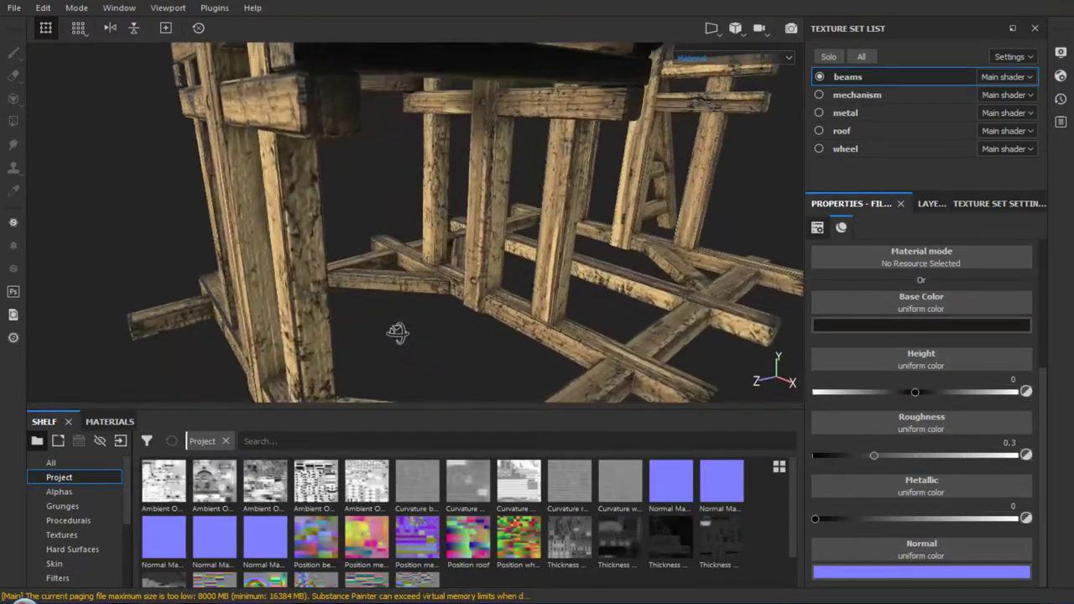
{"action": "right_click_drag", "start_coordinate": [396, 336], "coordinate": [408, 216], "text": "alt"}
{"action": "middle_click_drag", "start_coordinate": [408, 216], "coordinate": [446, 379], "text": "alt"}
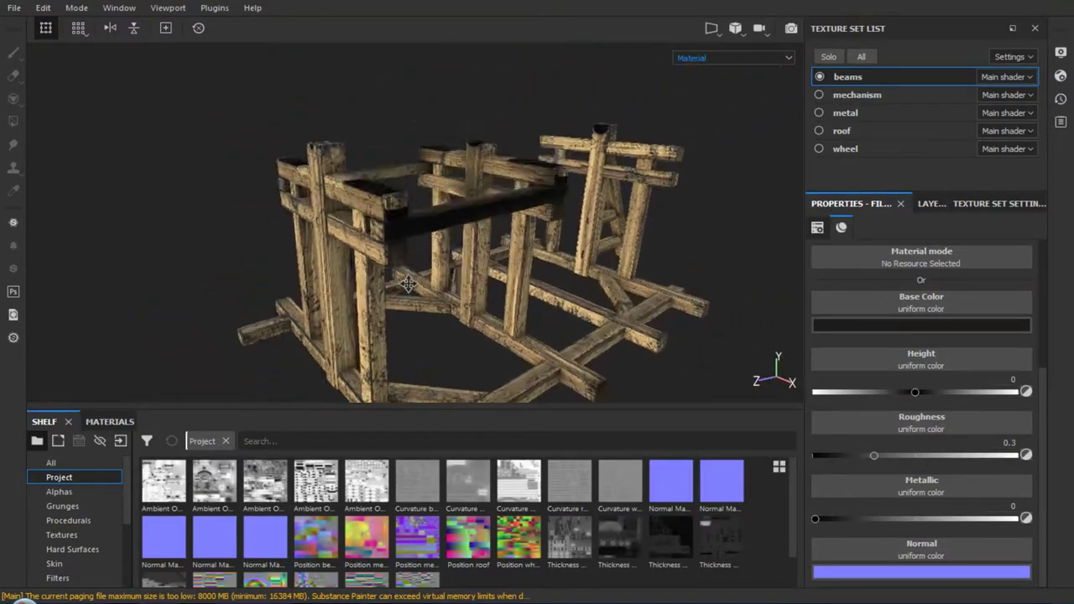
{"action": "mouse_move", "coordinate": [442, 370]}
{"action": "left_mouse_down", "text": "alt"}
{"action": "mouse_move", "coordinate": [441, 285]}
{"action": "mouse_move", "coordinate": [507, 292]}
{"action": "mouse_move", "coordinate": [403, 305]}
{"action": "left_mouse_up", "text": "alt"}
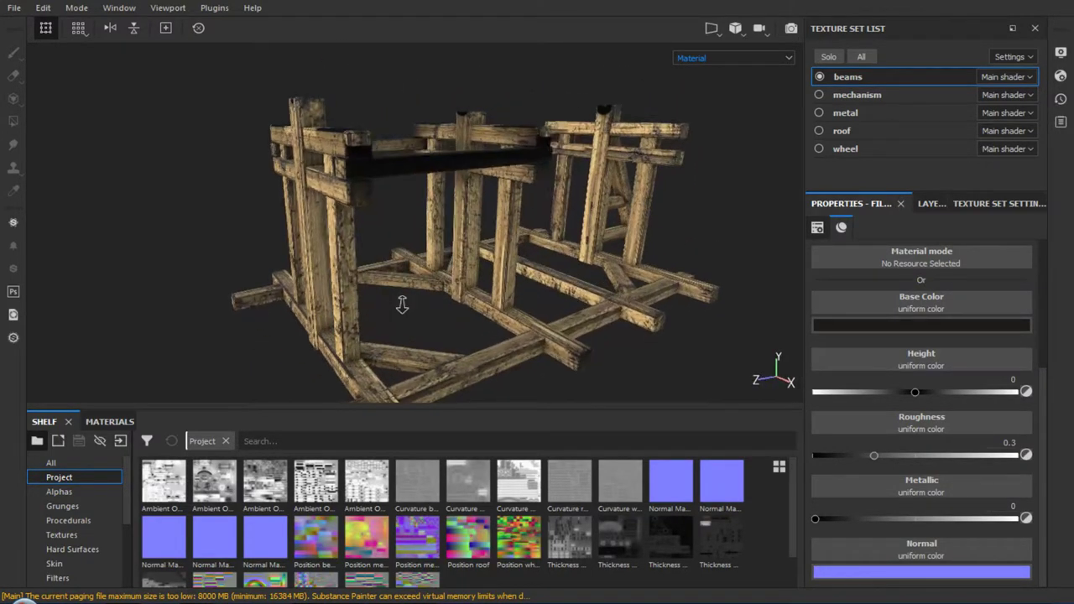
{"action": "mouse_move", "coordinate": [403, 304]}
{"action": "right_mouse_down", "text": "alt"}
{"action": "mouse_move", "coordinate": [432, 408]}
{"action": "mouse_move", "coordinate": [409, 334]}
{"action": "right_mouse_up", "text": "alt"}
{"action": "left_click_drag", "start_coordinate": [410, 334], "coordinate": [529, 340], "text": "alt"}
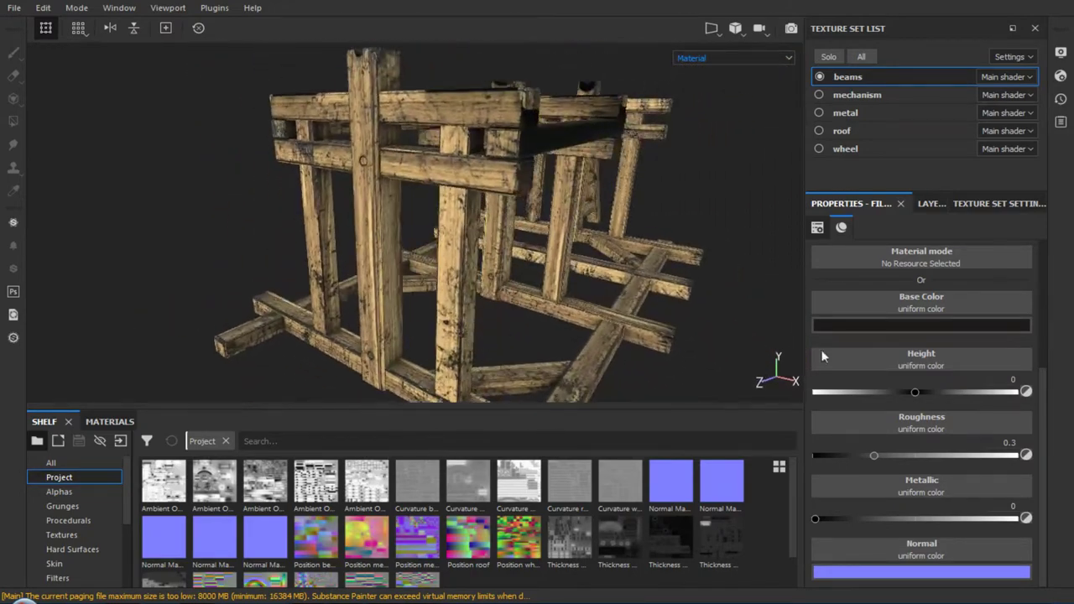
{"action": "scroll", "coordinate": [1045, 400], "scroll_direction": "up", "scroll_amount": 4}
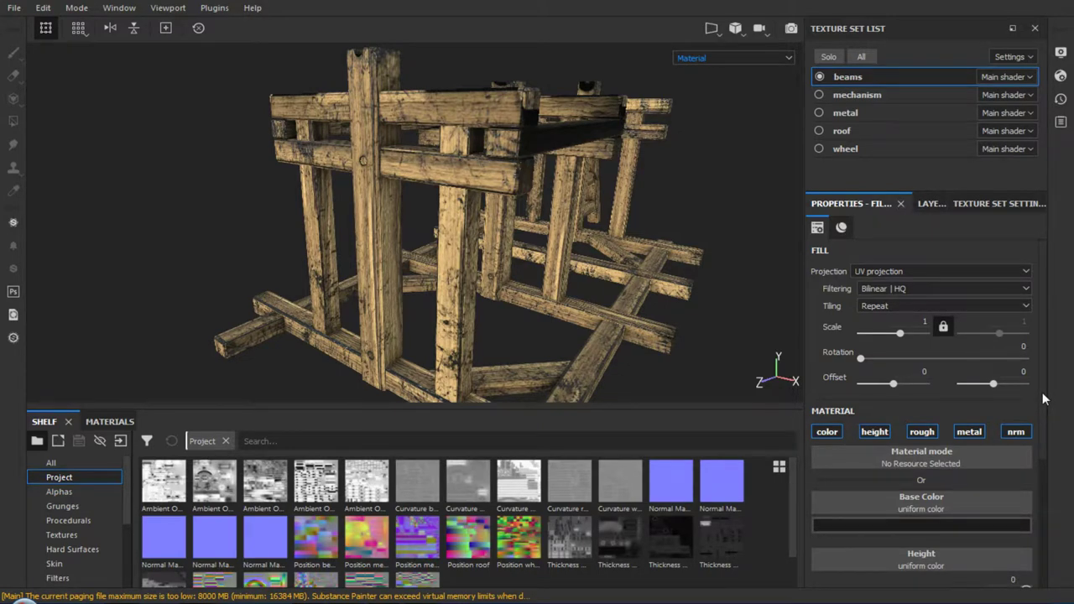
Select the dert layer's content, revealing its Paint and Metal Edge Wear effects
{"action": "left_click", "coordinate": [927, 204]}
{"action": "left_click", "coordinate": [876, 288]}
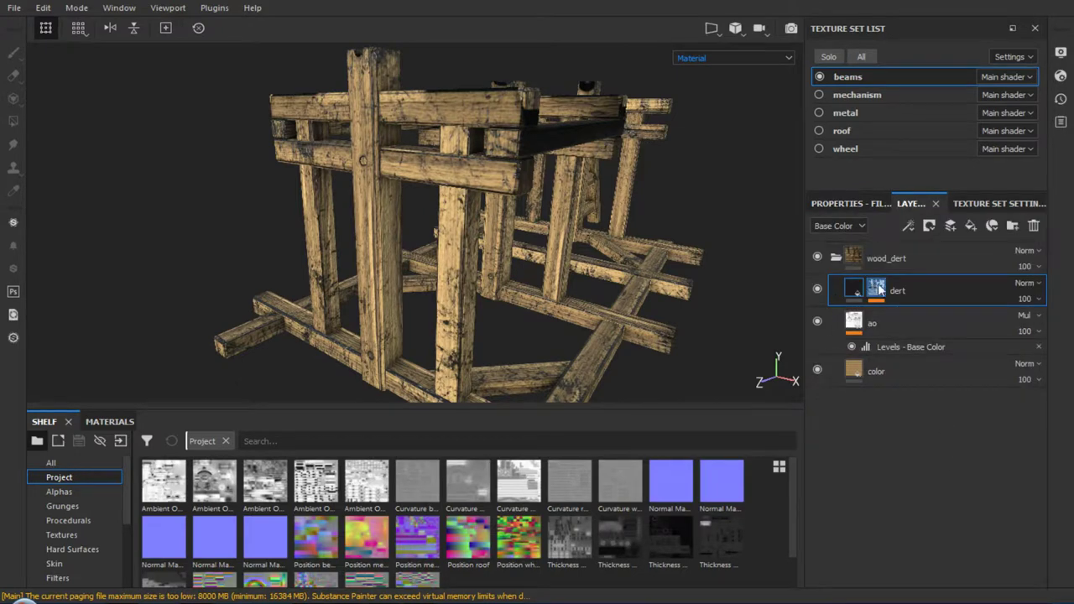
{"action": "left_click", "coordinate": [857, 293]}
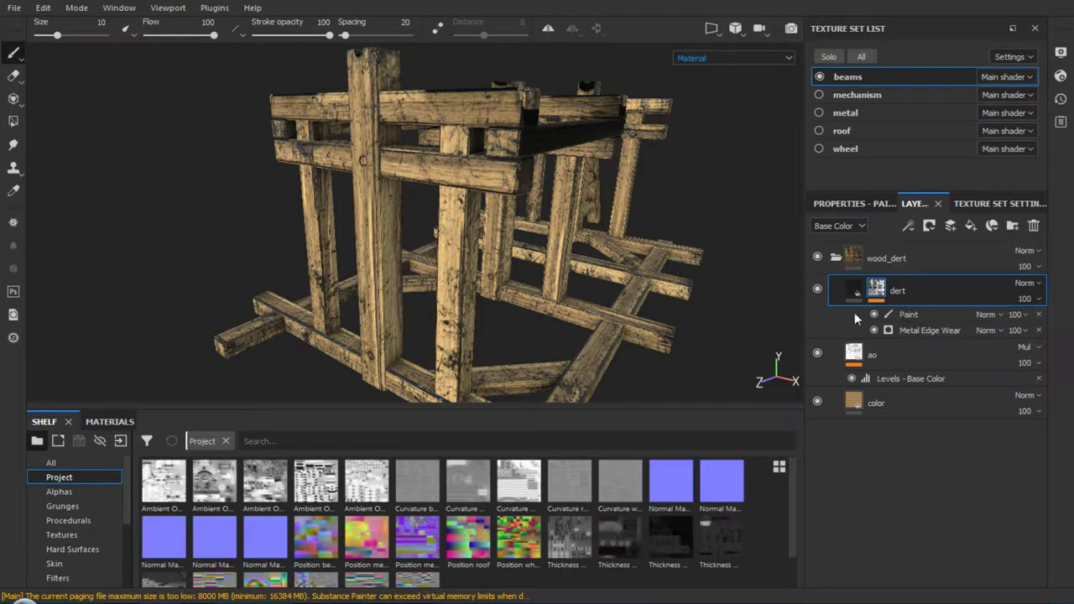
{"action": "left_click", "coordinate": [861, 203]}
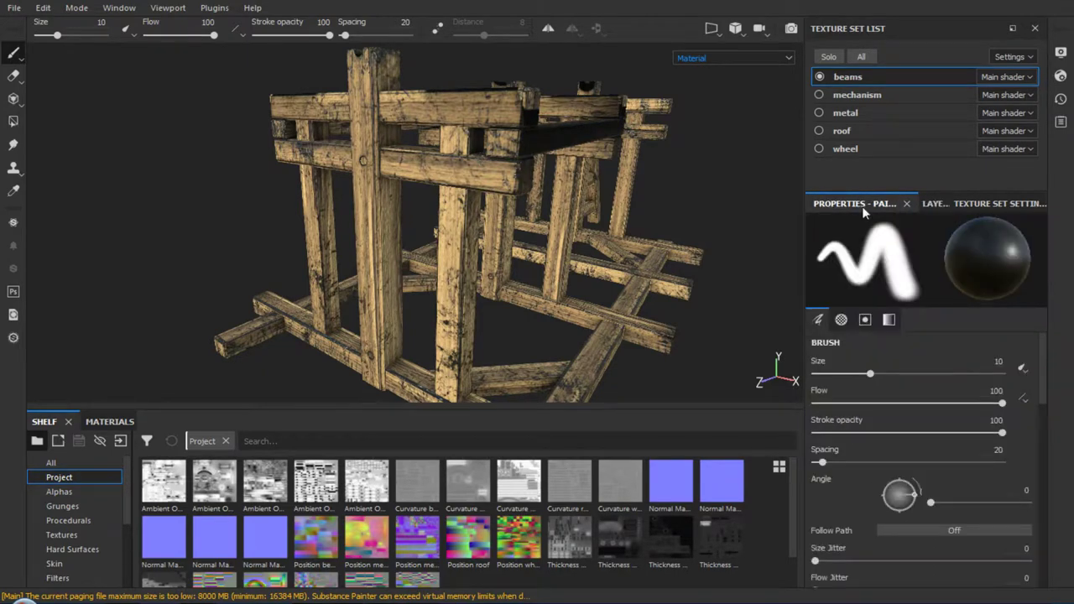
{"action": "scroll", "coordinate": [1039, 403], "scroll_direction": "down", "scroll_amount": 5}
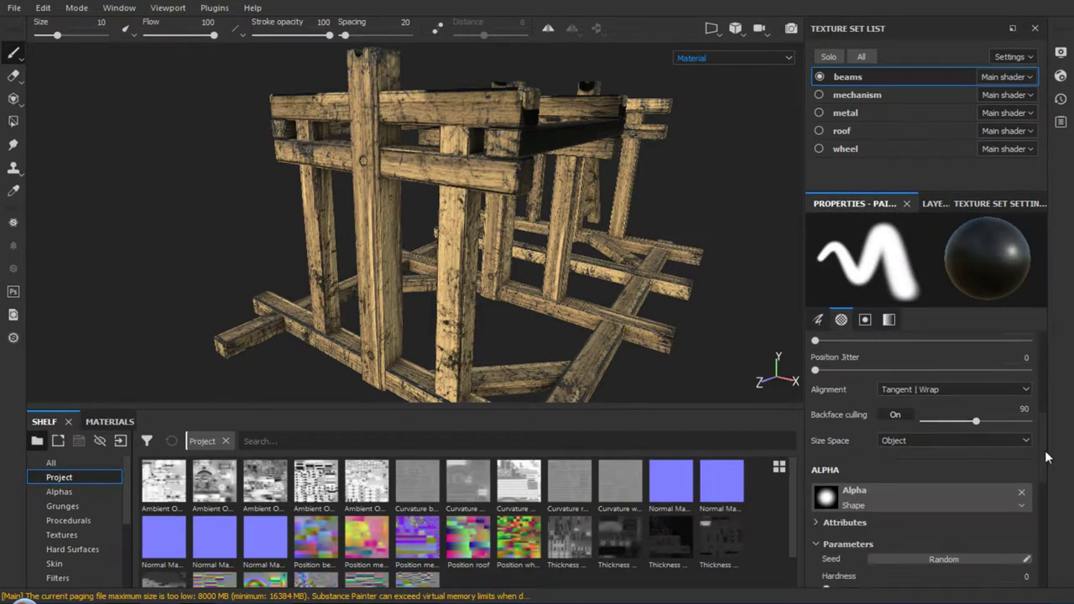
{"action": "scroll", "coordinate": [1038, 368], "scroll_direction": "up", "scroll_amount": 5}
Review the dert fill layer's dark base color settings and zoom in among the beams
{"action": "left_click", "coordinate": [923, 203]}
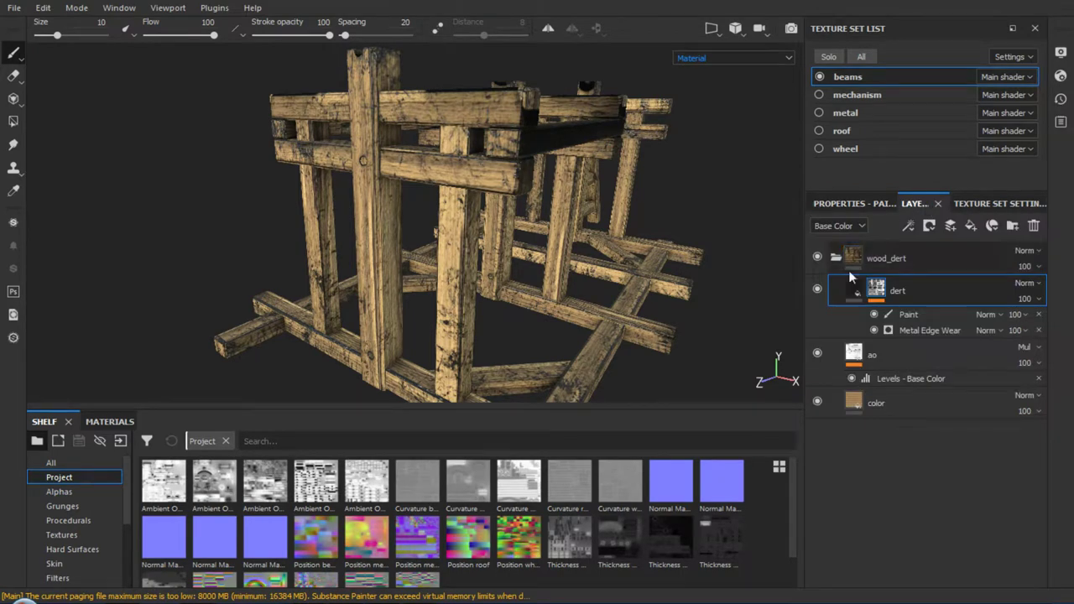
{"action": "left_click", "coordinate": [853, 290]}
{"action": "left_click", "coordinate": [853, 204]}
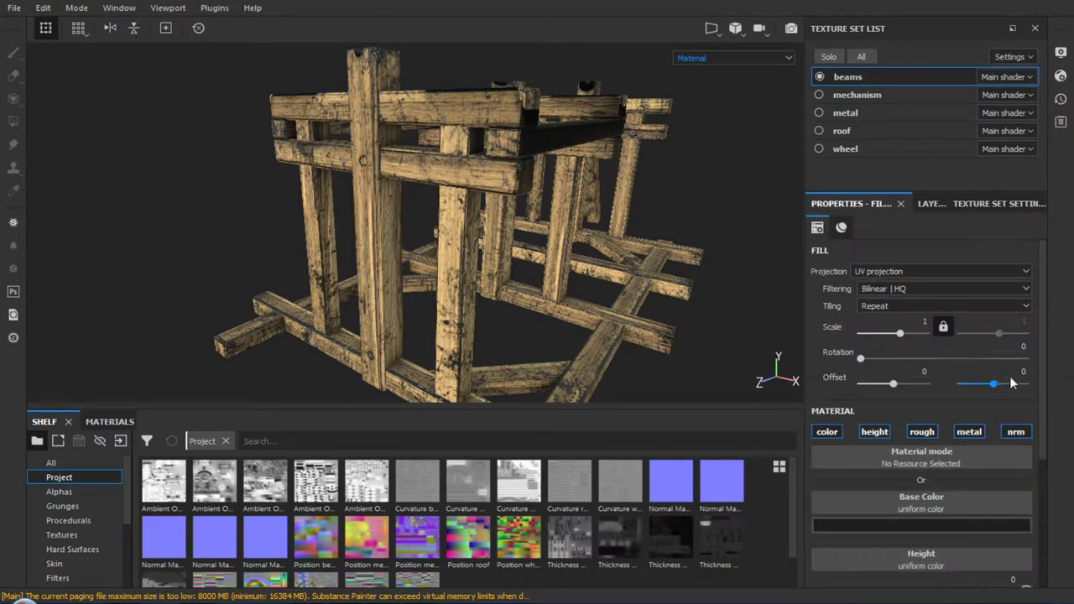
{"action": "scroll", "coordinate": [1041, 347], "scroll_direction": "down", "scroll_amount": 3}
{"action": "scroll", "coordinate": [1045, 389], "scroll_direction": "down", "scroll_amount": 2}
{"action": "scroll", "coordinate": [1038, 305], "scroll_direction": "up", "scroll_amount": 5}
{"action": "scroll", "coordinate": [1043, 460], "scroll_direction": "down", "scroll_amount": 3}
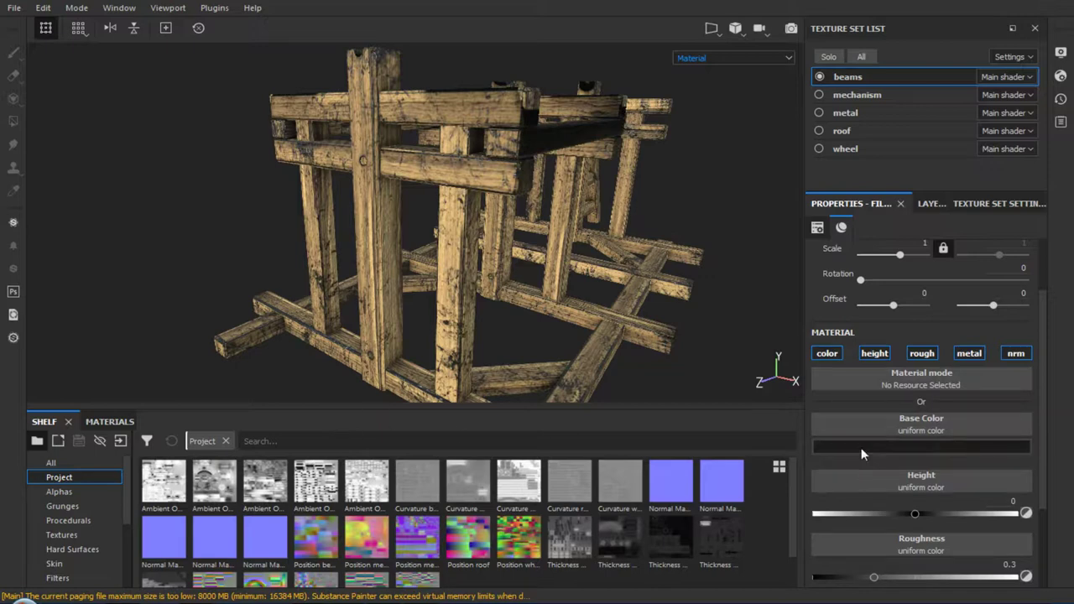
{"action": "mouse_move", "coordinate": [164, 483]}
{"action": "left_mouse_down"}
{"action": "mouse_move", "coordinate": [894, 432]}
{"action": "mouse_move", "coordinate": [156, 487]}
{"action": "left_mouse_up"}
{"action": "left_click_drag", "start_coordinate": [332, 279], "coordinate": [323, 246], "text": "alt"}
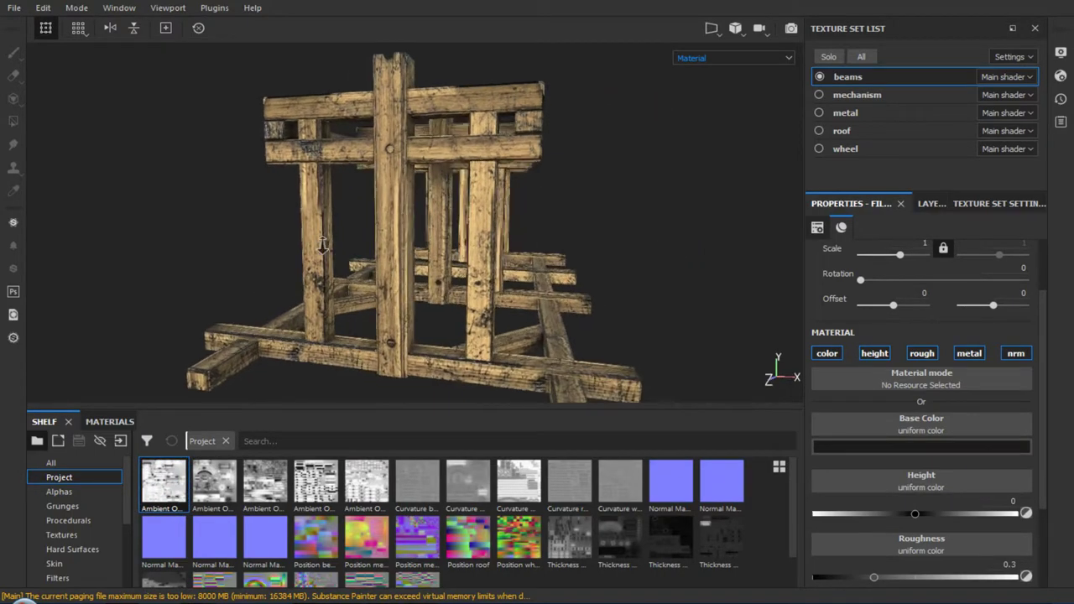
{"action": "mouse_move", "coordinate": [323, 246]}
{"action": "right_mouse_down", "text": "alt"}
{"action": "mouse_move", "coordinate": [334, 238]}
{"action": "mouse_move", "coordinate": [358, 325]}
{"action": "right_mouse_up", "text": "alt"}
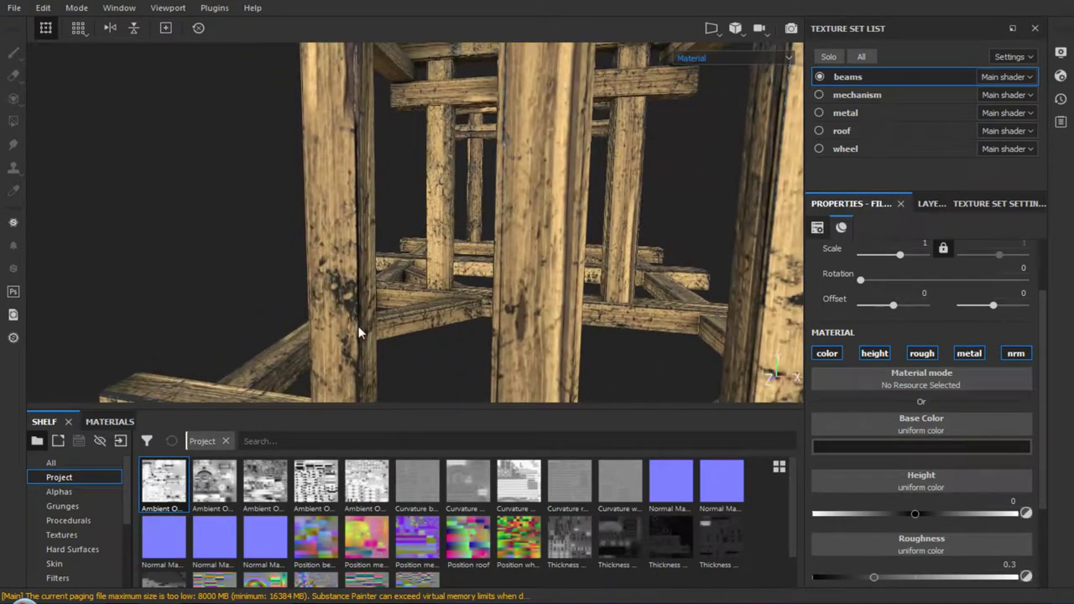
Cycle through single texture channels, return to material view, and select the dert mask
{"action": "key", "text": "c"}
{"action": "key", "text": "c"}
{"action": "key", "text": "c"}
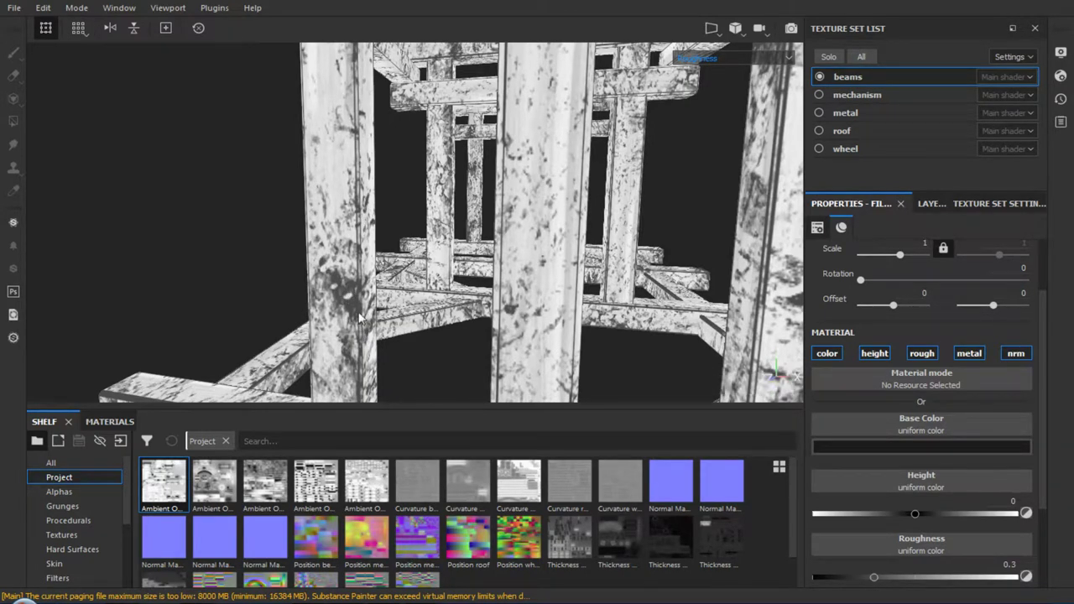
{"action": "key", "text": "c"}
{"action": "key", "text": "c"}
{"action": "key", "text": "c"}
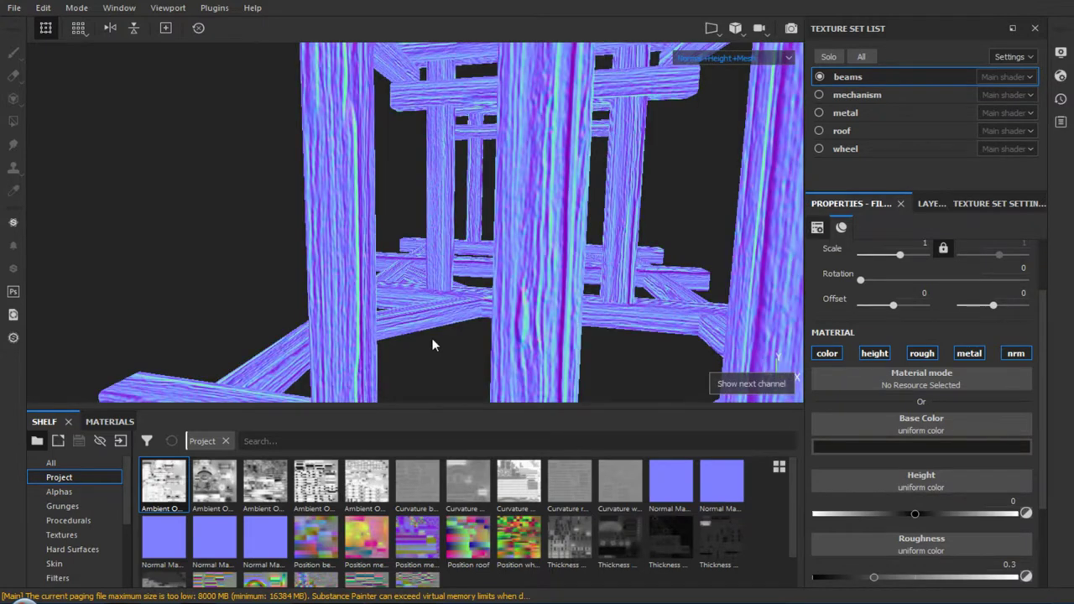
{"action": "key", "text": "c"}
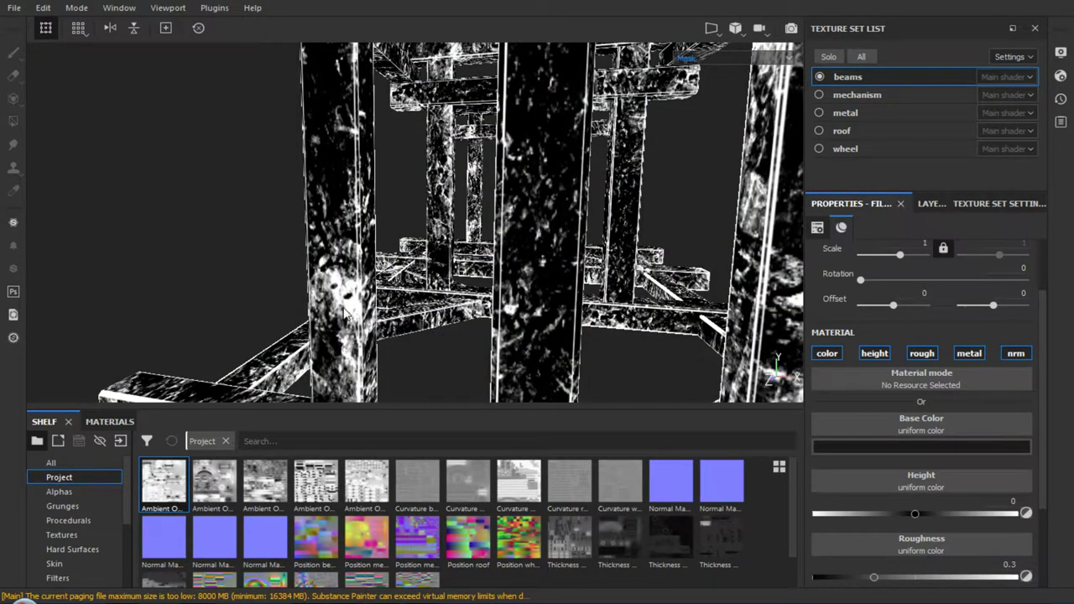
{"action": "key", "text": "m"}
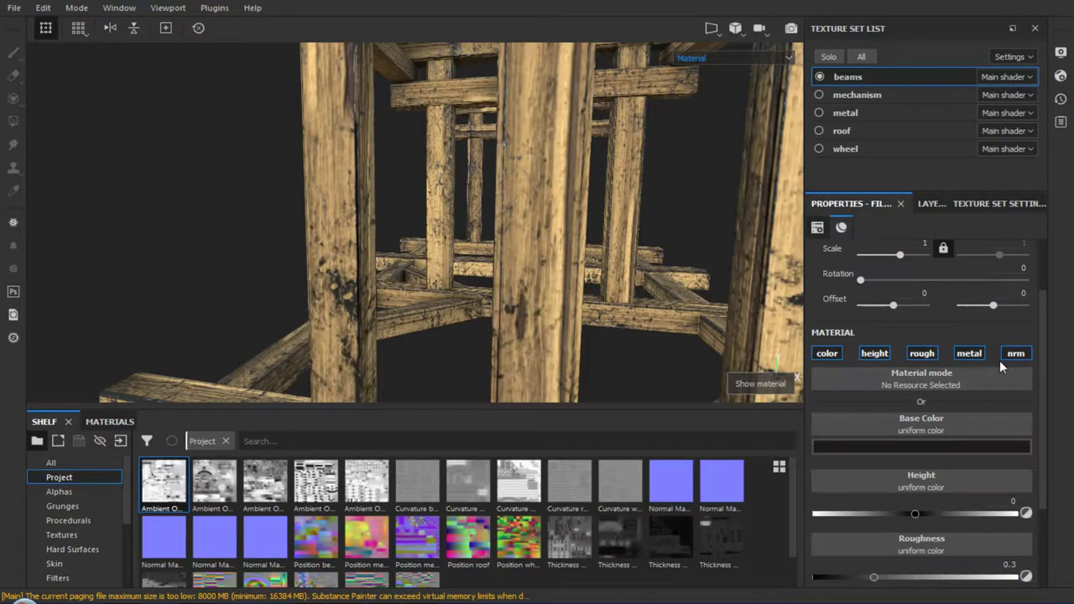
{"action": "left_click", "coordinate": [932, 204]}
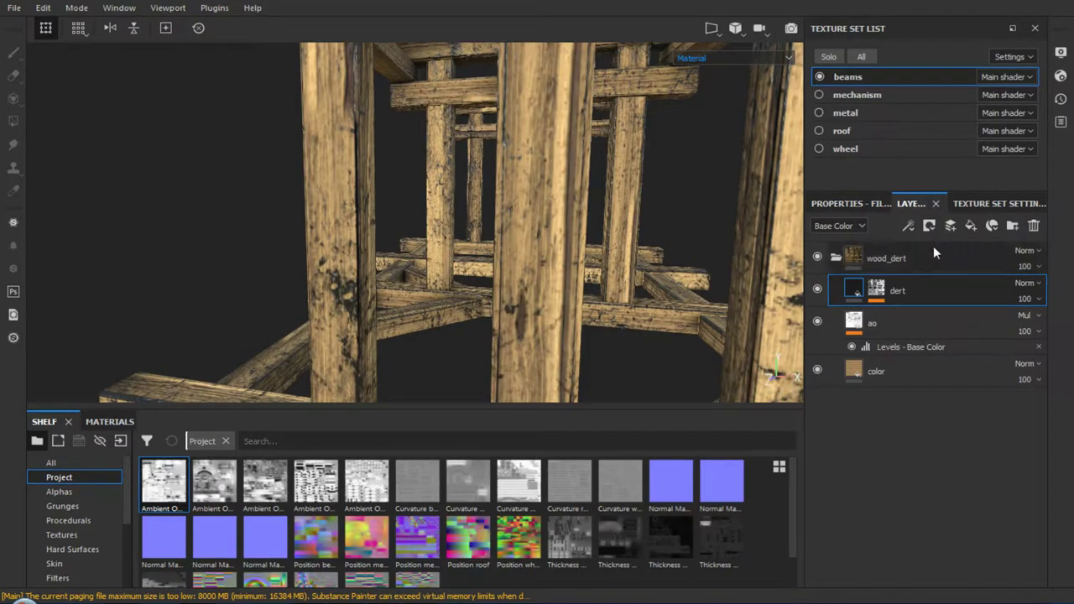
{"action": "left_click", "coordinate": [877, 289]}
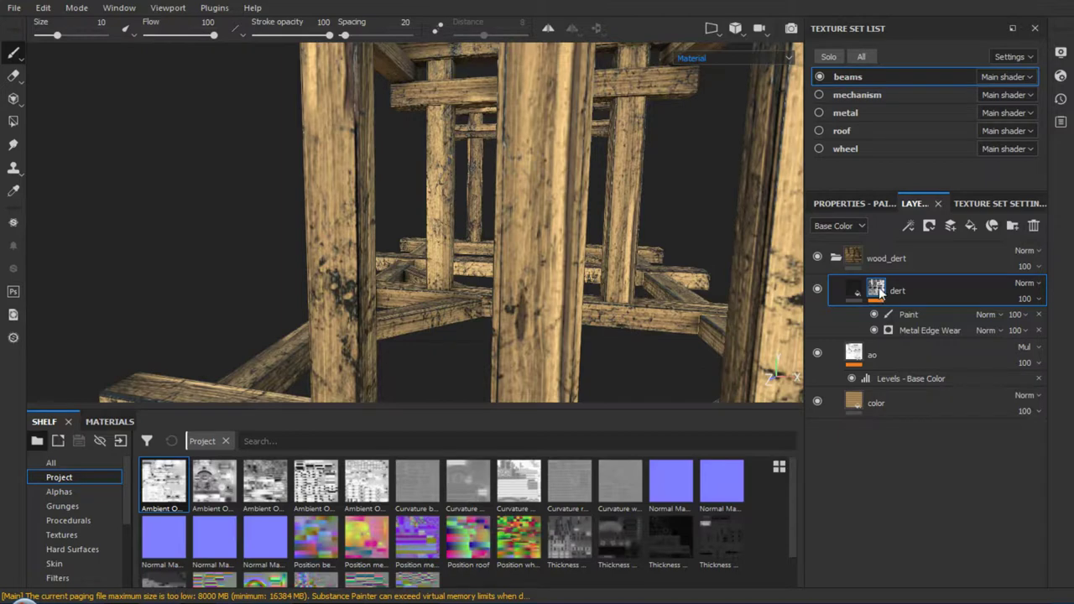
Add a generator to the dert layer's mask from its right-click menu
{"action": "right_click", "coordinate": [878, 291]}
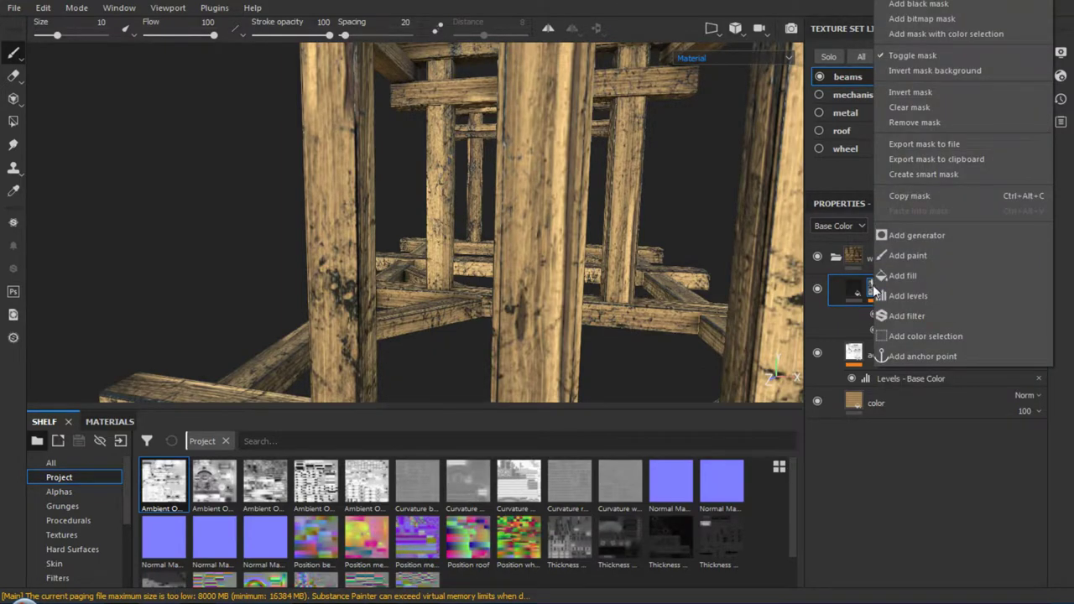
{"action": "left_click", "coordinate": [927, 477]}
{"action": "right_click", "coordinate": [878, 291]}
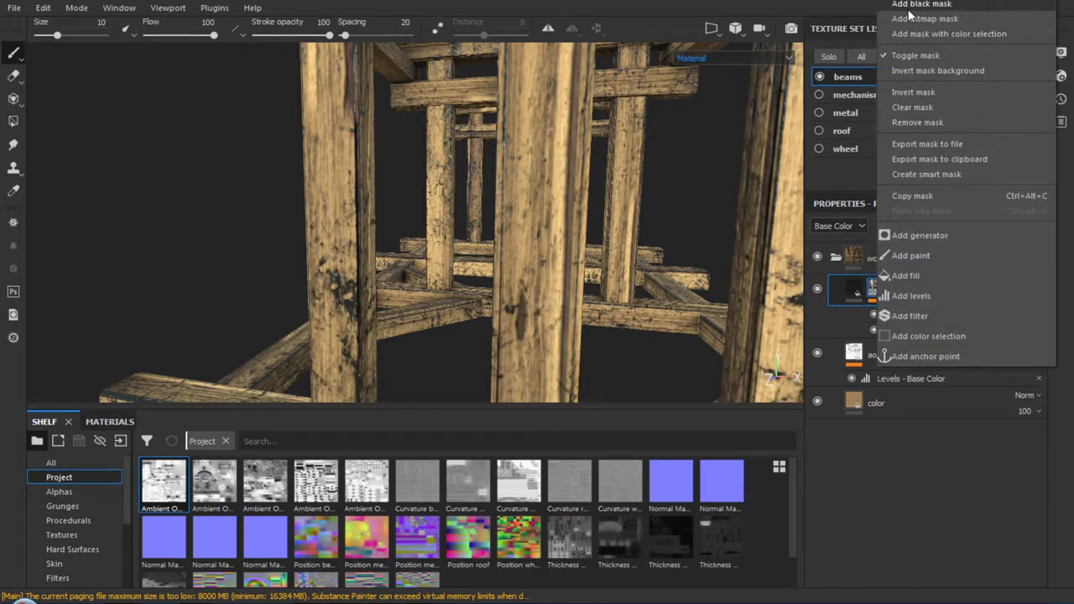
{"action": "left_click", "coordinate": [925, 461]}
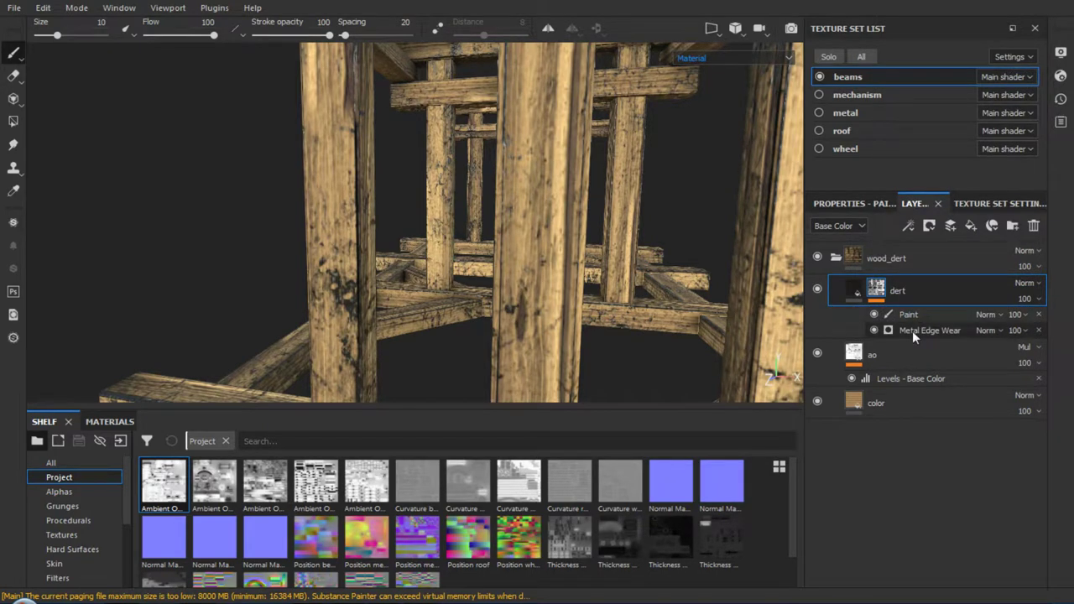
{"action": "right_click", "coordinate": [883, 294]}
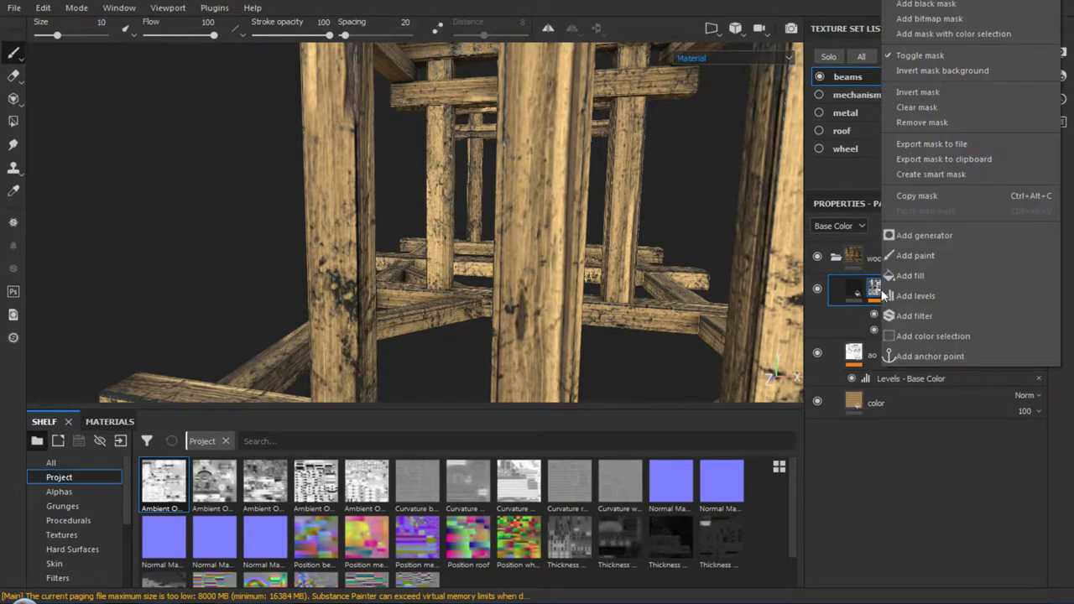
{"action": "left_click", "coordinate": [922, 439]}
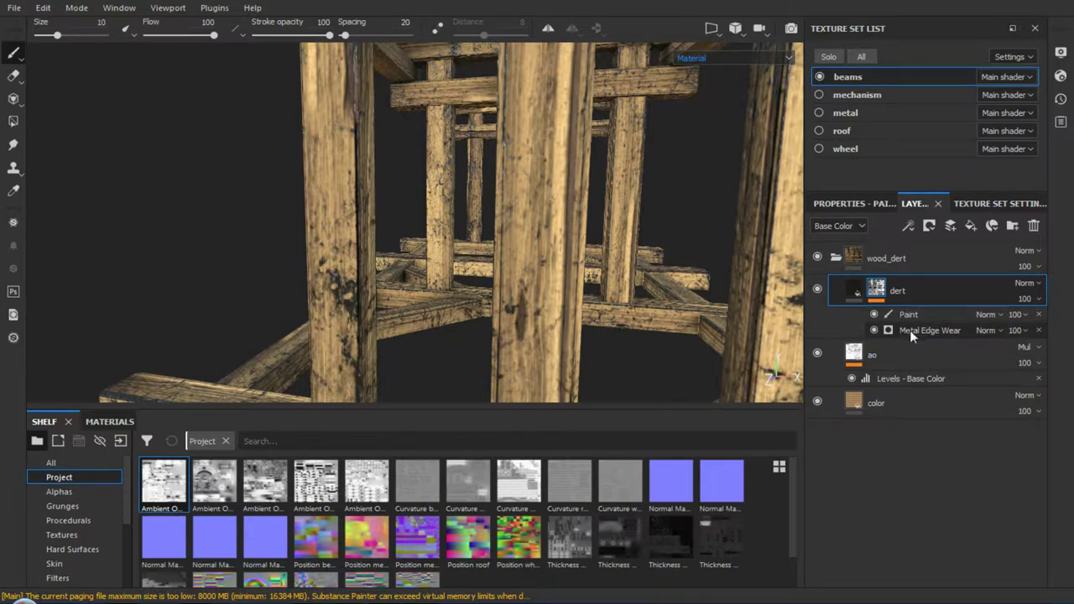
{"action": "right_click", "coordinate": [878, 290]}
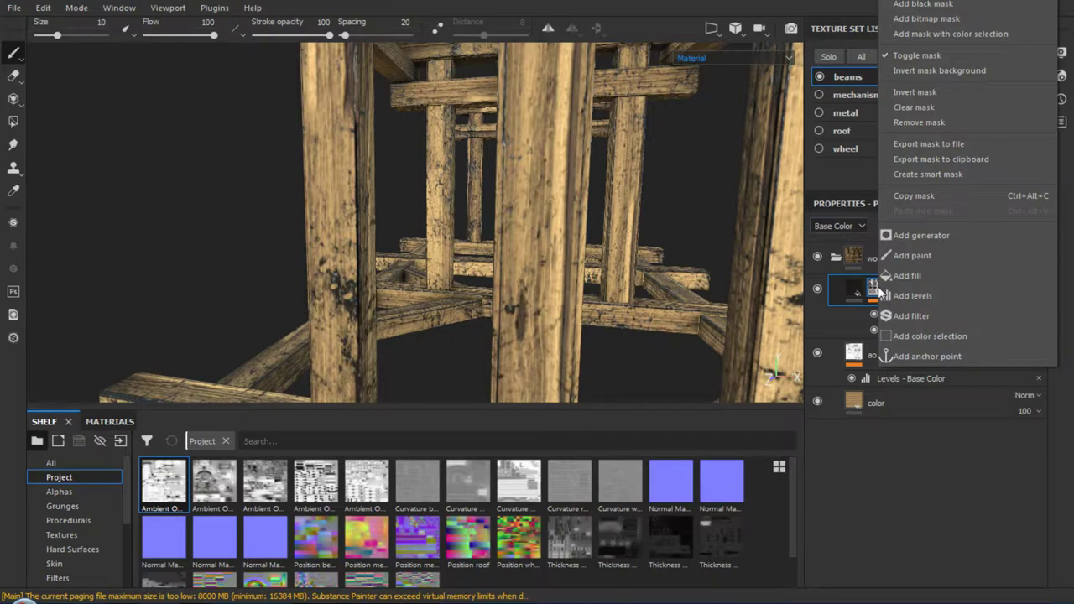
{"action": "left_click", "coordinate": [938, 236]}
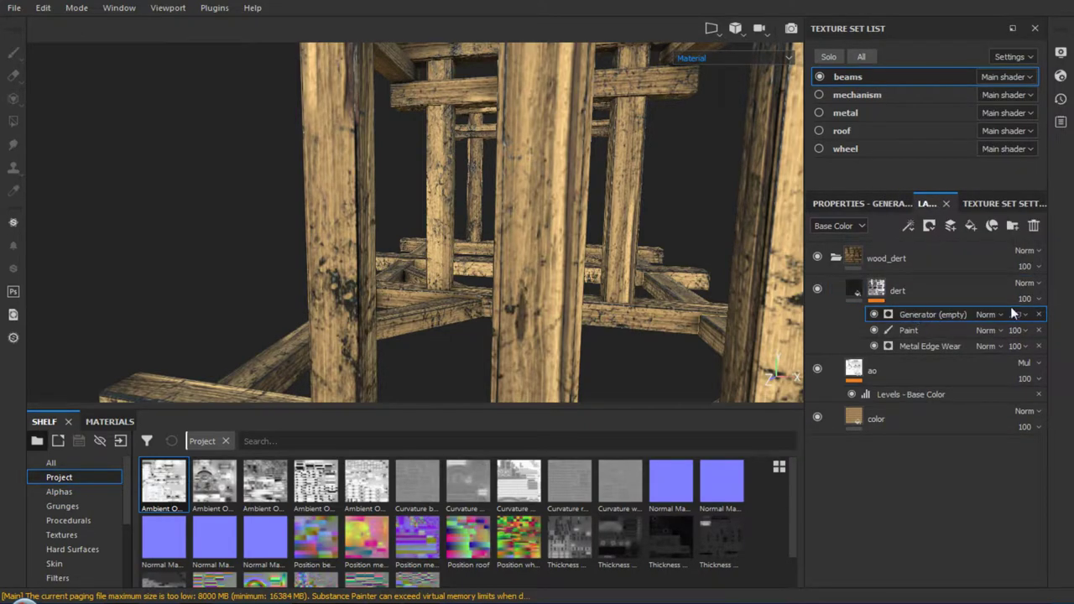
Browse generator types for the new generator, then delete the empty generator
{"action": "left_click", "coordinate": [869, 204]}
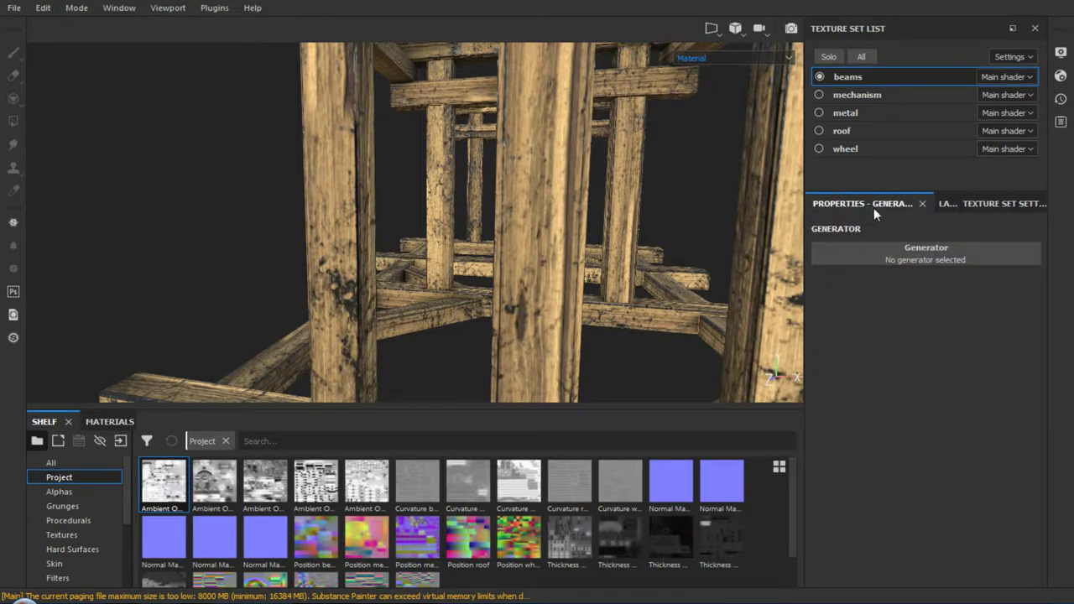
{"action": "left_click", "coordinate": [932, 250]}
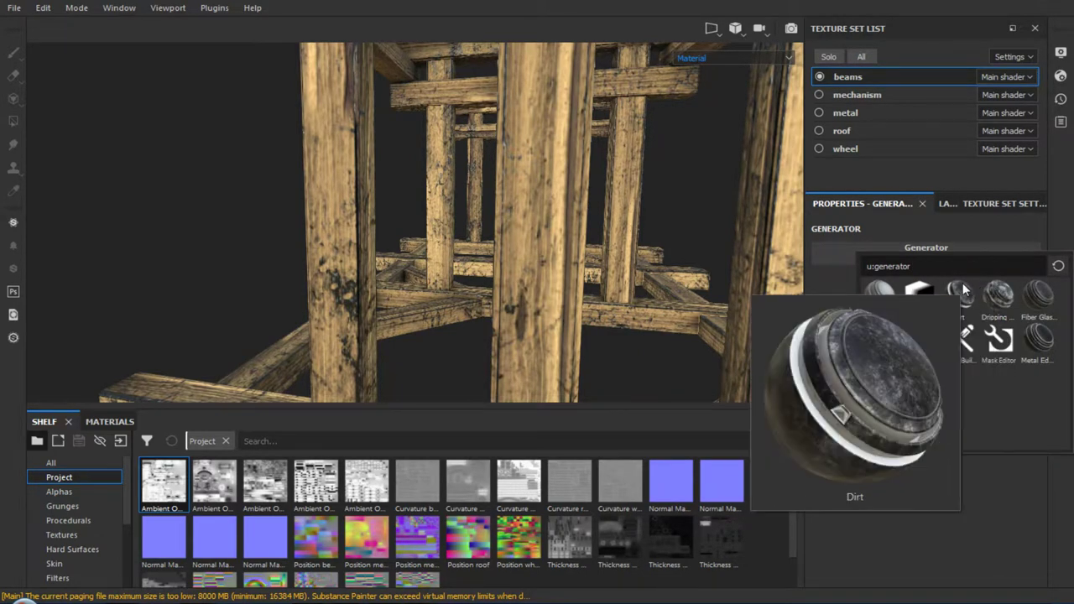
{"action": "left_click", "coordinate": [944, 204]}
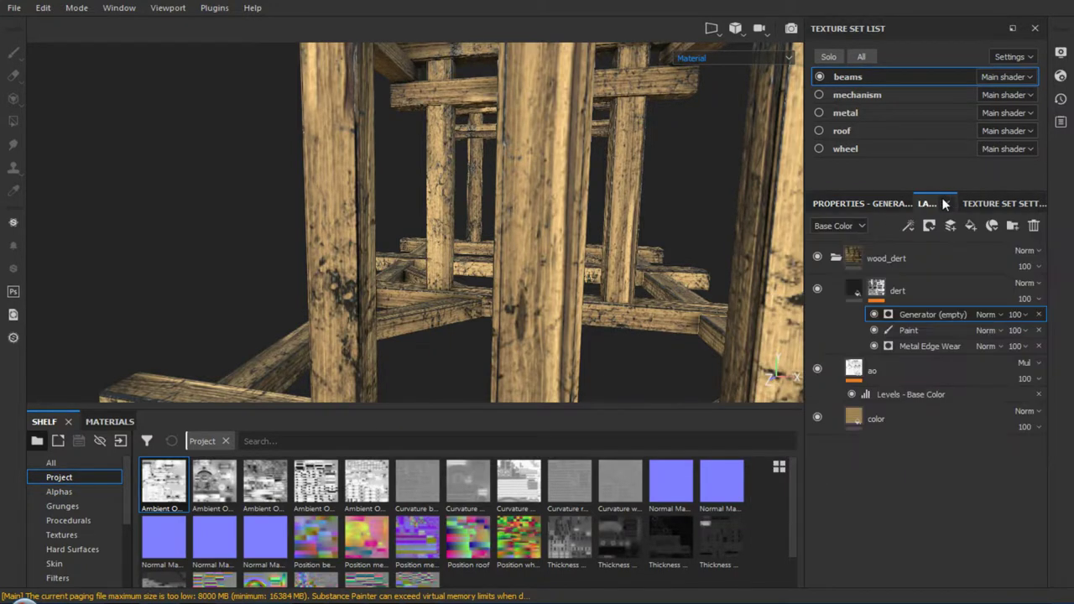
{"action": "left_click", "coordinate": [1040, 316]}
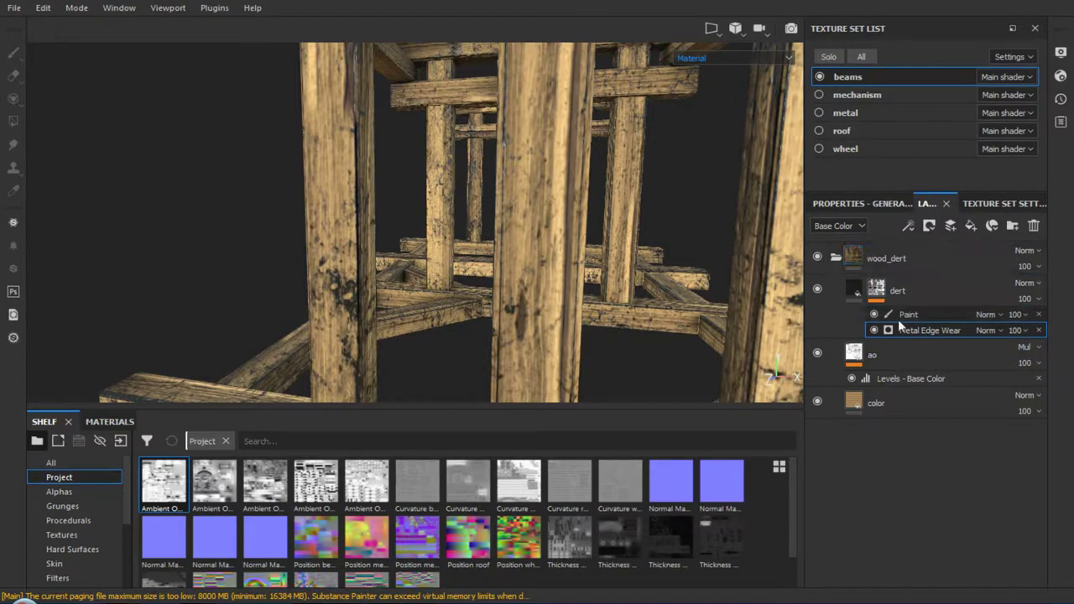
Review Metal Edge Wear settings: Wear Level 0.91, Wear Contrast 0.39, Edges Smoothness 4.22
{"action": "left_click", "coordinate": [910, 314]}
{"action": "left_click", "coordinate": [906, 329]}
{"action": "left_click", "coordinate": [850, 206]}
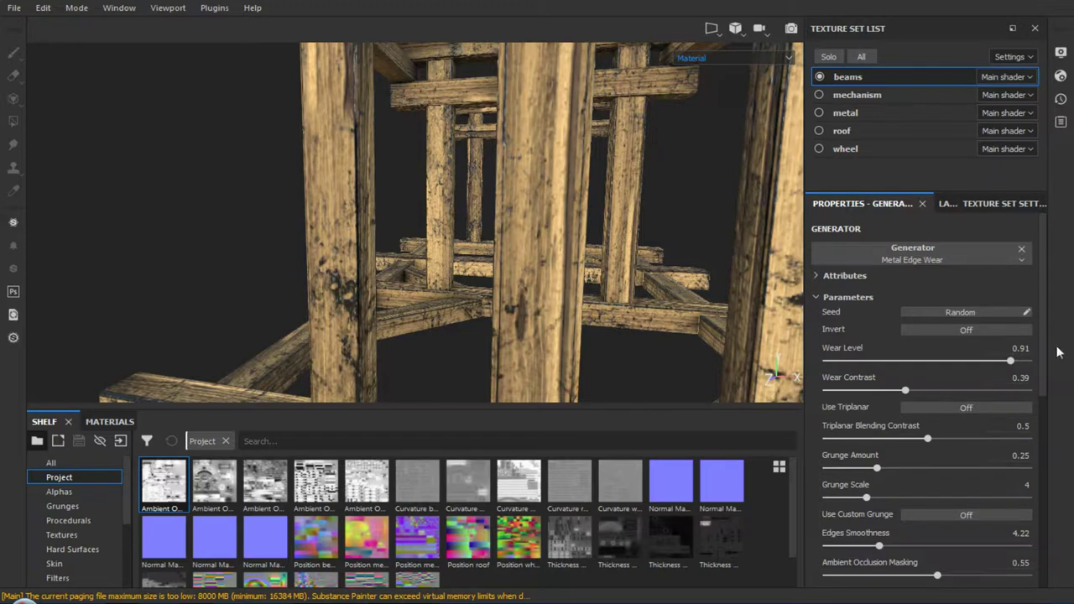
{"action": "mouse_move", "coordinate": [1042, 349]}
{"action": "left_mouse_down"}
{"action": "mouse_move", "coordinate": [1047, 541]}
{"action": "mouse_move", "coordinate": [1035, 572]}
{"action": "left_mouse_up"}
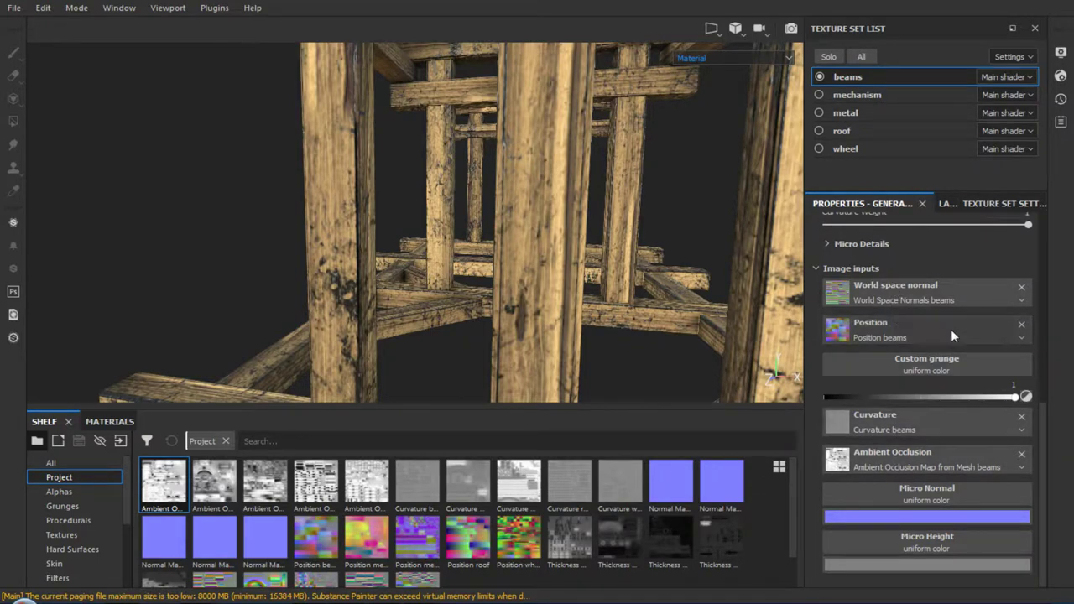
{"action": "left_click_drag", "start_coordinate": [1046, 504], "coordinate": [1056, 320]}
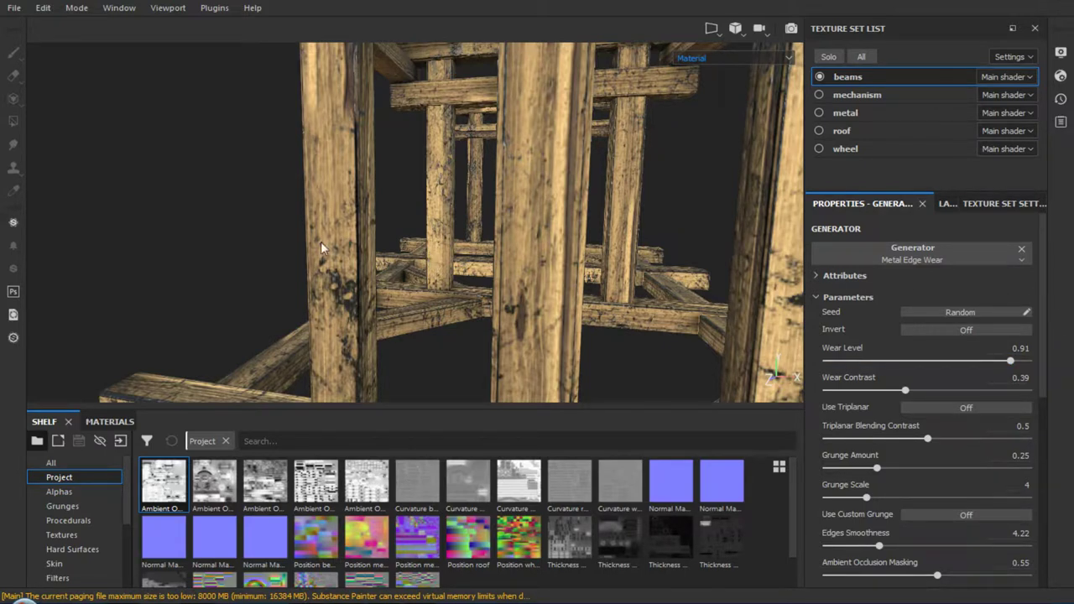
{"action": "mouse_move", "coordinate": [321, 248]}
{"action": "left_mouse_down", "text": "alt"}
{"action": "mouse_move", "coordinate": [370, 130]}
{"action": "mouse_move", "coordinate": [395, 247]}
{"action": "mouse_move", "coordinate": [311, 244]}
{"action": "mouse_move", "coordinate": [210, 293]}
{"action": "mouse_move", "coordinate": [385, 315]}
{"action": "mouse_move", "coordinate": [343, 223]}
{"action": "mouse_move", "coordinate": [478, 269]}
{"action": "mouse_move", "coordinate": [448, 233]}
{"action": "mouse_move", "coordinate": [430, 249]}
{"action": "mouse_move", "coordinate": [255, 302]}
{"action": "mouse_move", "coordinate": [294, 277]}
{"action": "mouse_move", "coordinate": [490, 278]}
{"action": "mouse_move", "coordinate": [263, 281]}
{"action": "mouse_move", "coordinate": [325, 271]}
{"action": "left_mouse_up", "text": "alt"}
Frame the whole model and orbit to a side view of the structure
{"action": "scroll", "coordinate": [373, 268], "scroll_direction": "down", "scroll_amount": 10}
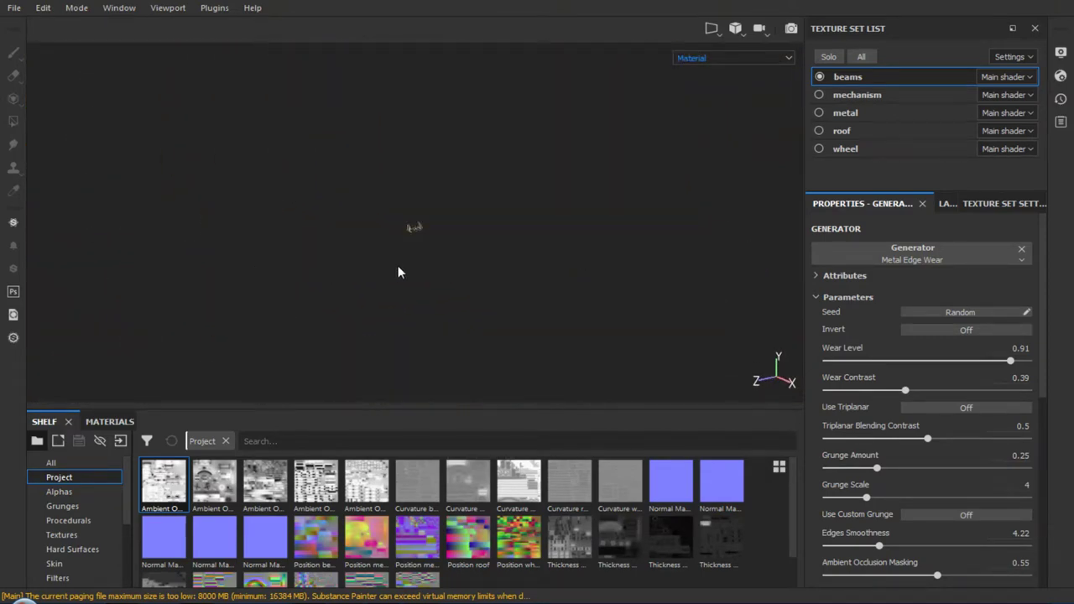
{"action": "key", "text": "f"}
{"action": "mouse_move", "coordinate": [447, 261]}
{"action": "left_mouse_down", "text": "alt"}
{"action": "mouse_move", "coordinate": [541, 178]}
{"action": "mouse_move", "coordinate": [436, 248]}
{"action": "mouse_move", "coordinate": [396, 216]}
{"action": "left_mouse_up", "text": "alt"}
{"action": "scroll", "coordinate": [541, 178], "scroll_direction": "up", "scroll_amount": 5}
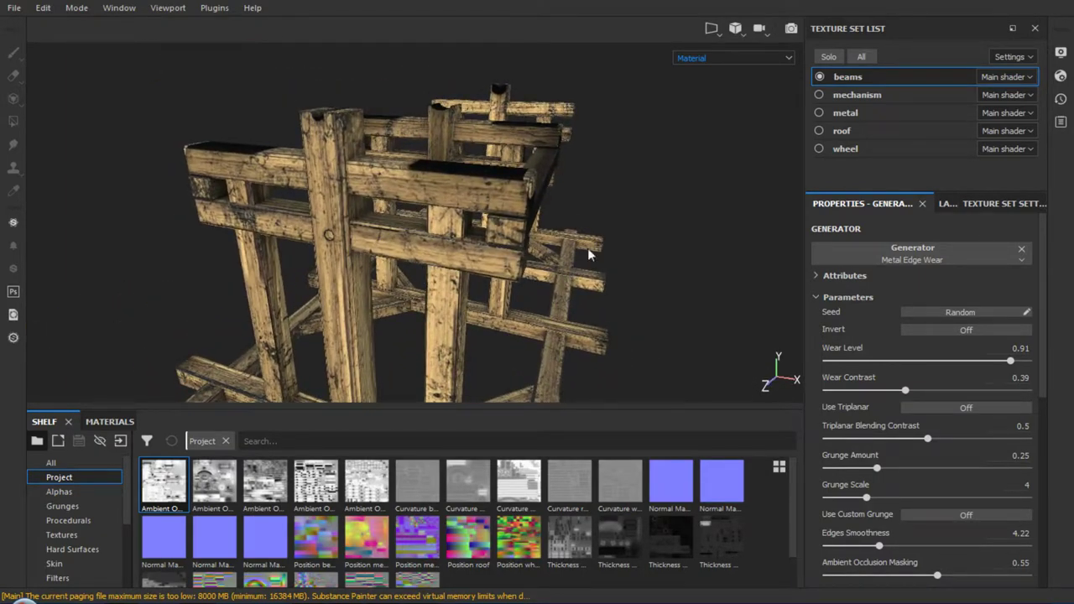
Switch to the 3D/UV split view and inspect the beam UV islands
{"action": "left_click", "coordinate": [720, 33]}
{"action": "left_click", "coordinate": [722, 56]}
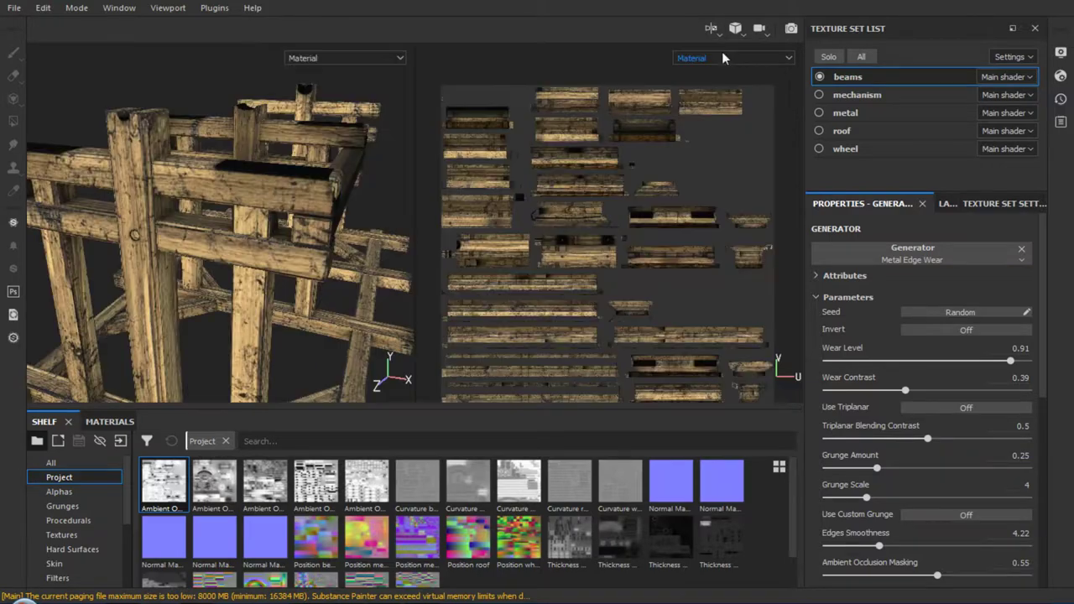
{"action": "mouse_move", "coordinate": [521, 266]}
{"action": "right_mouse_down", "text": "alt"}
{"action": "mouse_move", "coordinate": [560, 483]}
{"action": "mouse_move", "coordinate": [496, 277]}
{"action": "right_mouse_up", "text": "alt"}
{"action": "middle_click_drag", "start_coordinate": [496, 277], "coordinate": [618, 240], "text": "alt"}
{"action": "mouse_move", "coordinate": [619, 240]}
{"action": "right_mouse_down", "text": "alt"}
{"action": "mouse_move", "coordinate": [612, 384]}
{"action": "mouse_move", "coordinate": [631, 476]}
{"action": "mouse_move", "coordinate": [619, 107]}
{"action": "mouse_move", "coordinate": [575, 144]}
{"action": "right_mouse_up", "text": "alt"}
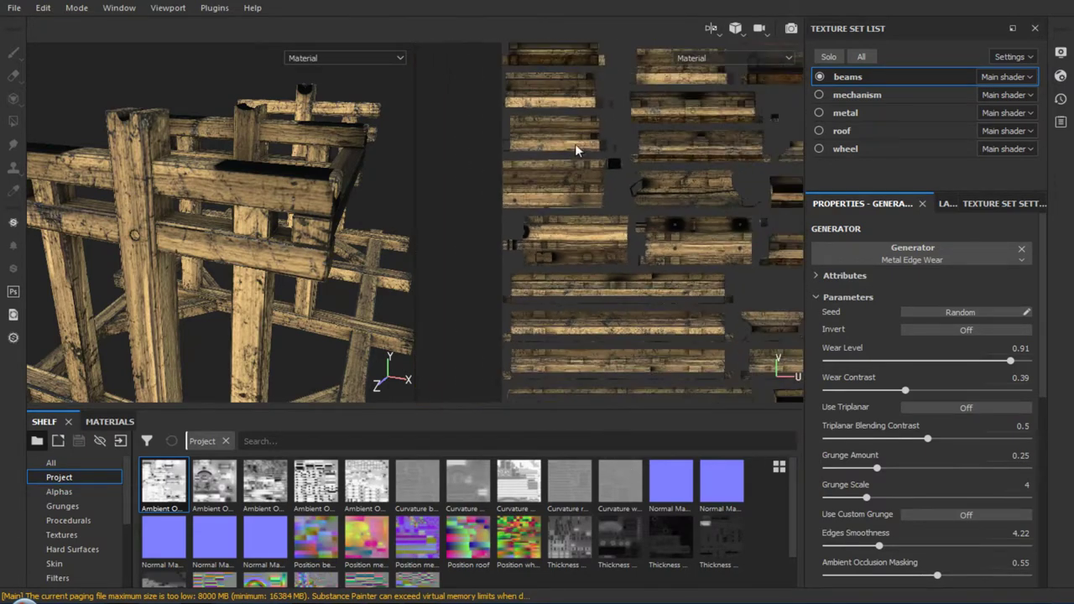
{"action": "mouse_move", "coordinate": [575, 143]}
{"action": "middle_mouse_down", "text": "alt"}
{"action": "mouse_move", "coordinate": [593, 233]}
{"action": "mouse_move", "coordinate": [578, 254]}
{"action": "middle_mouse_up", "text": "alt"}
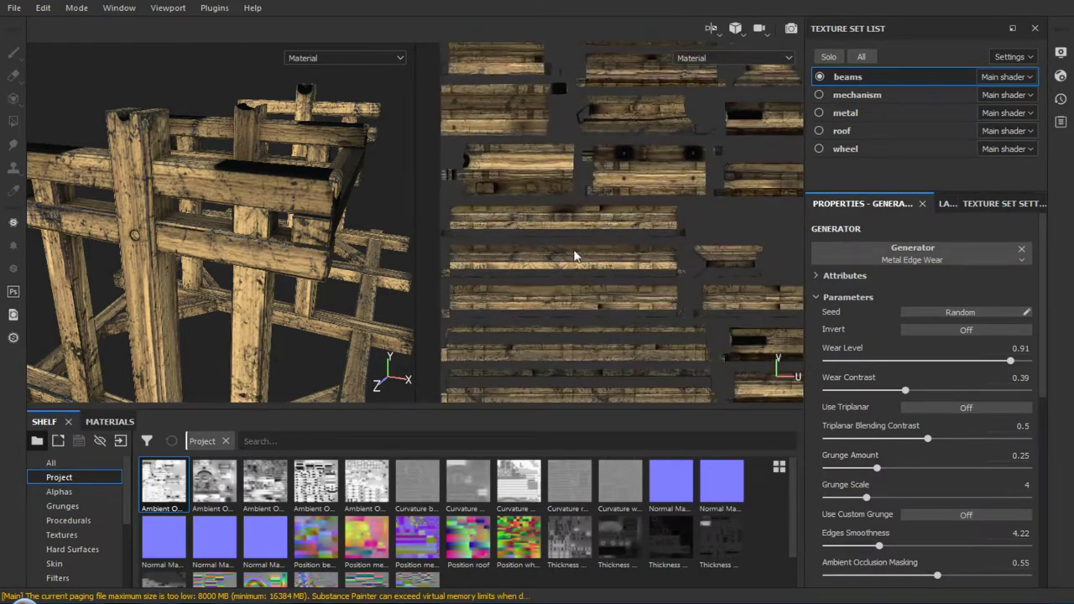
{"action": "mouse_move", "coordinate": [534, 192]}
{"action": "right_mouse_down", "text": "alt"}
{"action": "mouse_move", "coordinate": [599, 281]}
{"action": "mouse_move", "coordinate": [533, 248]}
{"action": "mouse_move", "coordinate": [574, 378]}
{"action": "right_mouse_up", "text": "alt"}
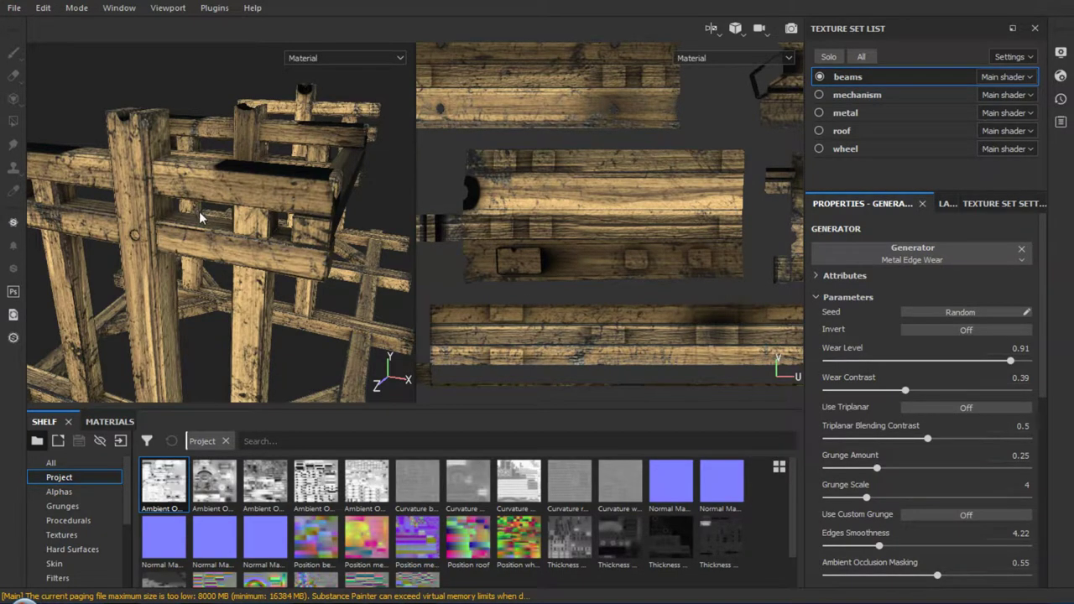
{"action": "mouse_move", "coordinate": [199, 219]}
{"action": "left_mouse_down", "text": "alt"}
{"action": "mouse_move", "coordinate": [181, 259]}
{"action": "mouse_move", "coordinate": [385, 200]}
{"action": "mouse_move", "coordinate": [300, 244]}
{"action": "mouse_move", "coordinate": [333, 225]}
{"action": "mouse_move", "coordinate": [149, 286]}
{"action": "mouse_move", "coordinate": [263, 269]}
{"action": "left_mouse_up", "text": "alt"}
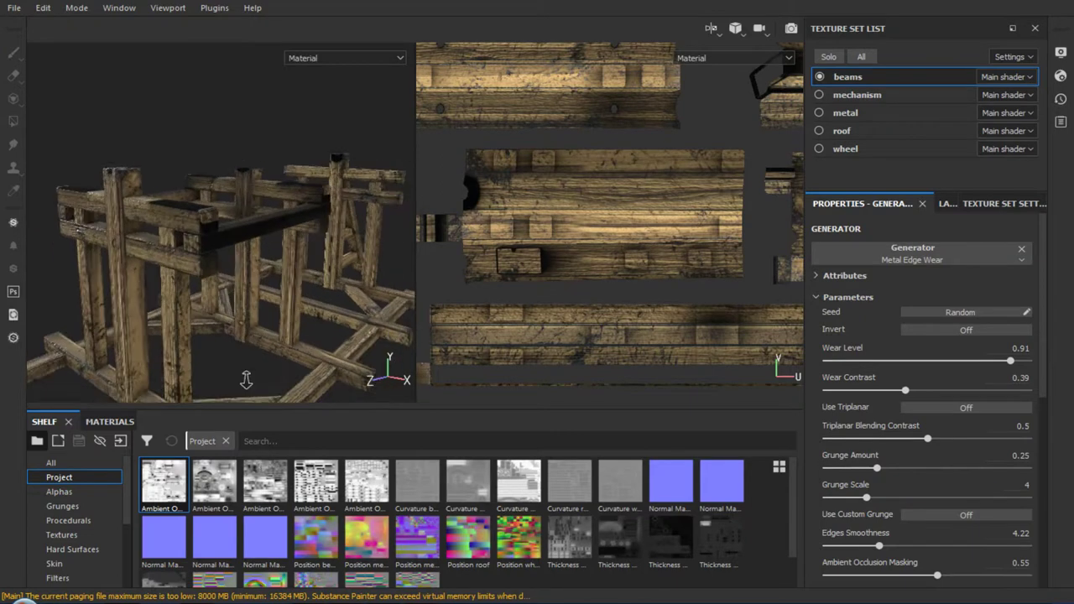
Hide the mechanism, metal, roof and wheel texture sets, leaving only the beams
{"action": "left_click", "coordinate": [820, 95]}
{"action": "left_click", "coordinate": [819, 112]}
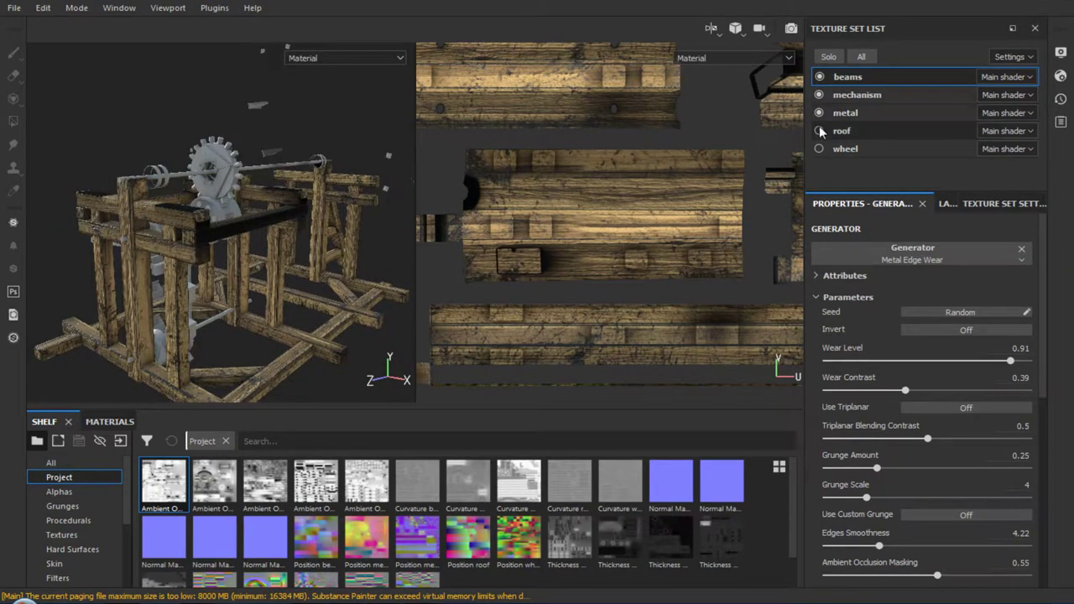
{"action": "left_click", "coordinate": [820, 131]}
{"action": "left_click", "coordinate": [819, 149]}
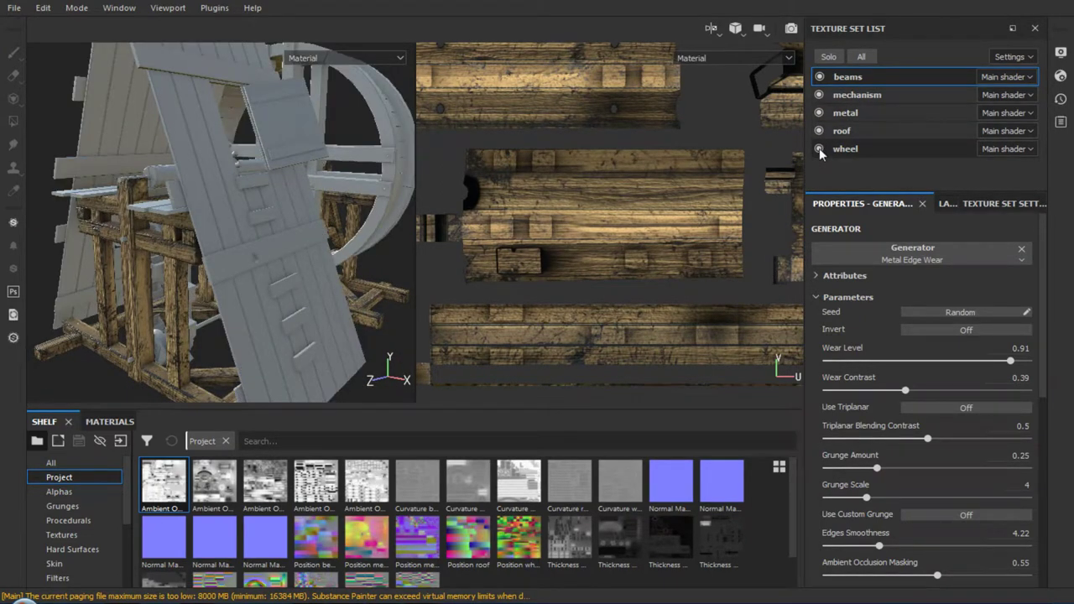
{"action": "mouse_move", "coordinate": [319, 193]}
{"action": "left_mouse_down", "text": "alt"}
{"action": "mouse_move", "coordinate": [283, 208]}
{"action": "mouse_move", "coordinate": [364, 112]}
{"action": "mouse_move", "coordinate": [332, 123]}
{"action": "mouse_move", "coordinate": [260, 227]}
{"action": "mouse_move", "coordinate": [244, 148]}
{"action": "mouse_move", "coordinate": [220, 236]}
{"action": "mouse_move", "coordinate": [166, 143]}
{"action": "left_mouse_up", "text": "alt"}
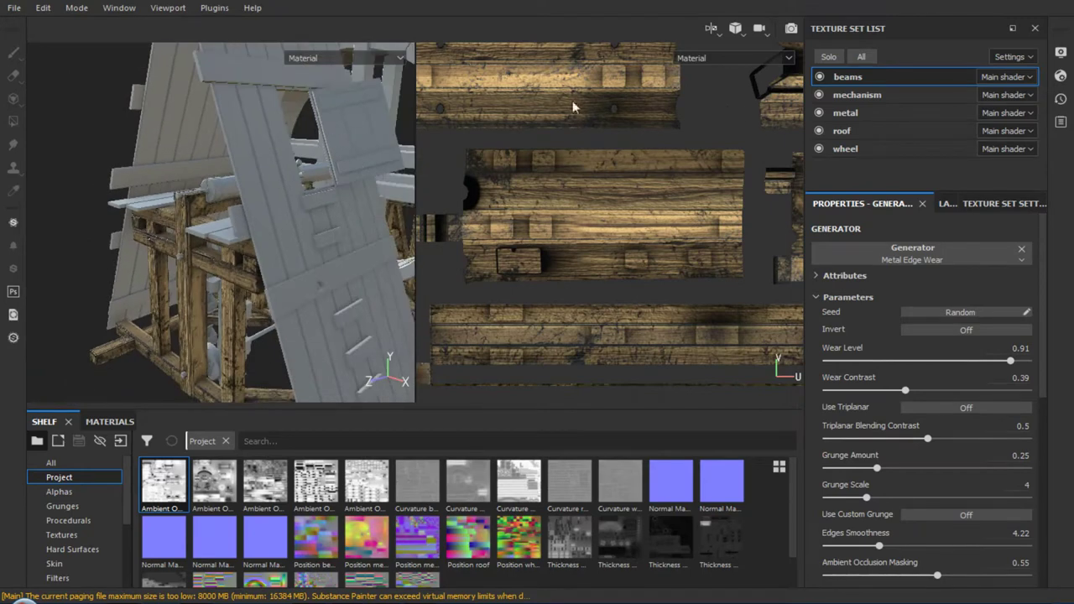
{"action": "left_click", "coordinate": [819, 95]}
{"action": "left_click", "coordinate": [819, 113]}
{"action": "left_click", "coordinate": [819, 130]}
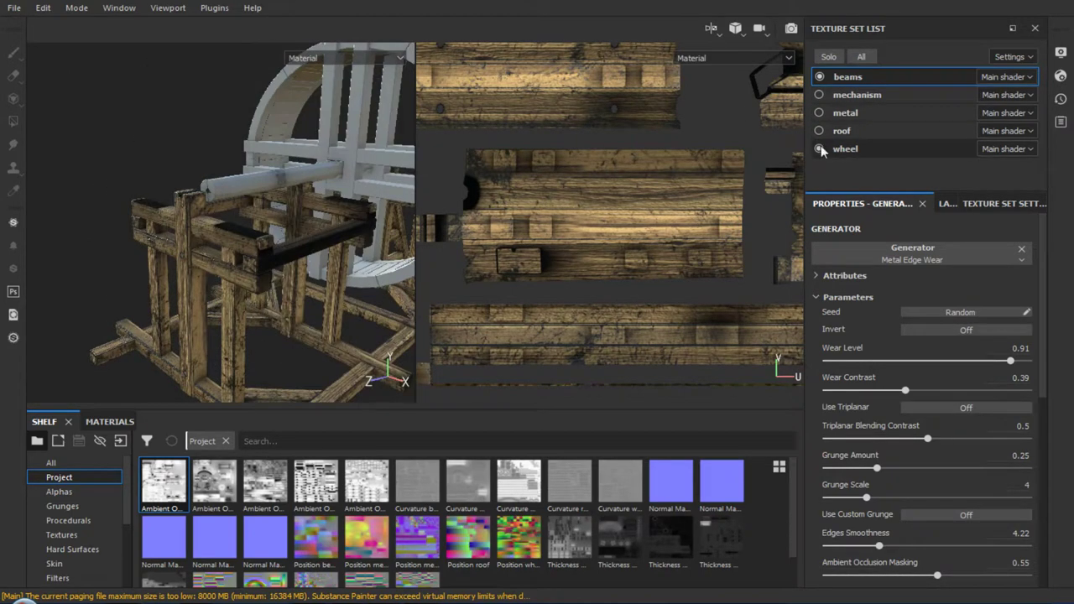
{"action": "left_click", "coordinate": [820, 149]}
{"action": "scroll", "coordinate": [589, 267], "scroll_direction": "down", "scroll_amount": 2}
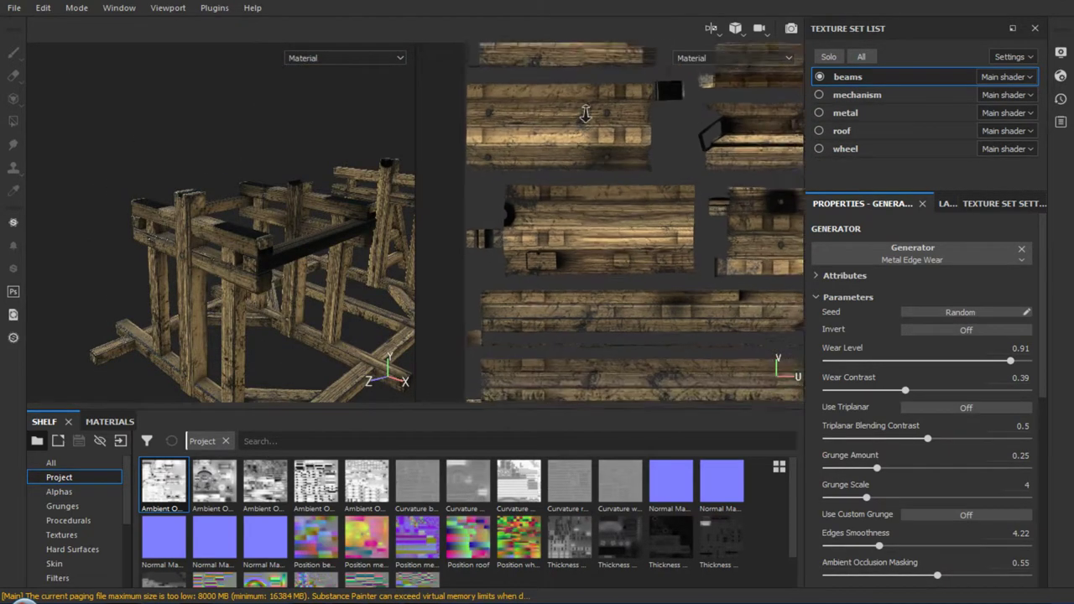
Set the viewport to 3D only and orbit the beams round to a side view
{"action": "left_click", "coordinate": [711, 28]}
{"action": "left_click", "coordinate": [728, 70]}
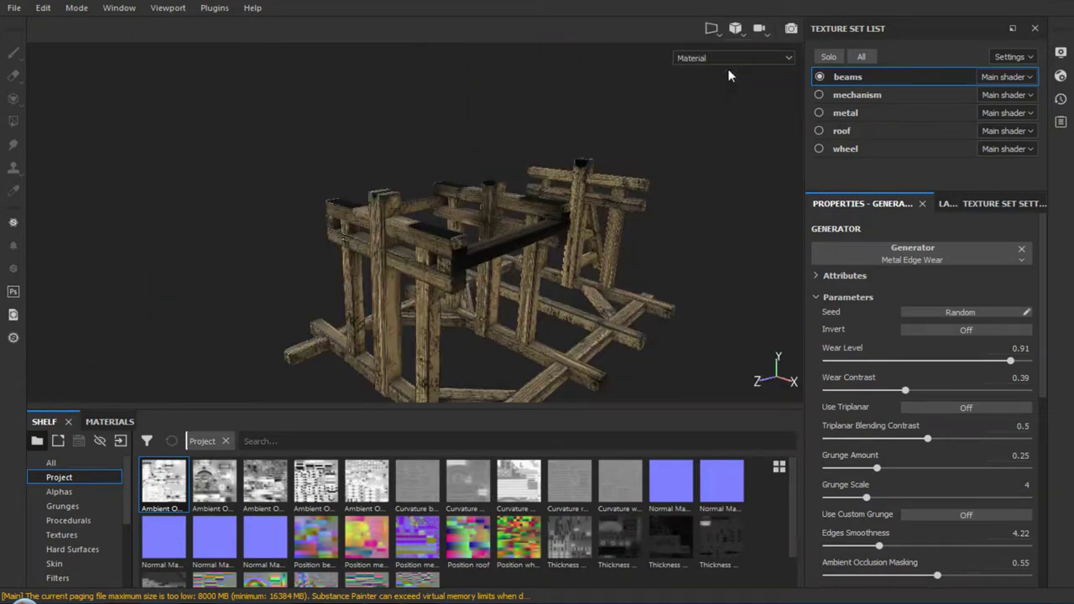
{"action": "mouse_move", "coordinate": [554, 259]}
{"action": "left_mouse_down", "text": "alt"}
{"action": "mouse_move", "coordinate": [621, 214]}
{"action": "mouse_move", "coordinate": [599, 308]}
{"action": "left_mouse_up", "text": "alt"}
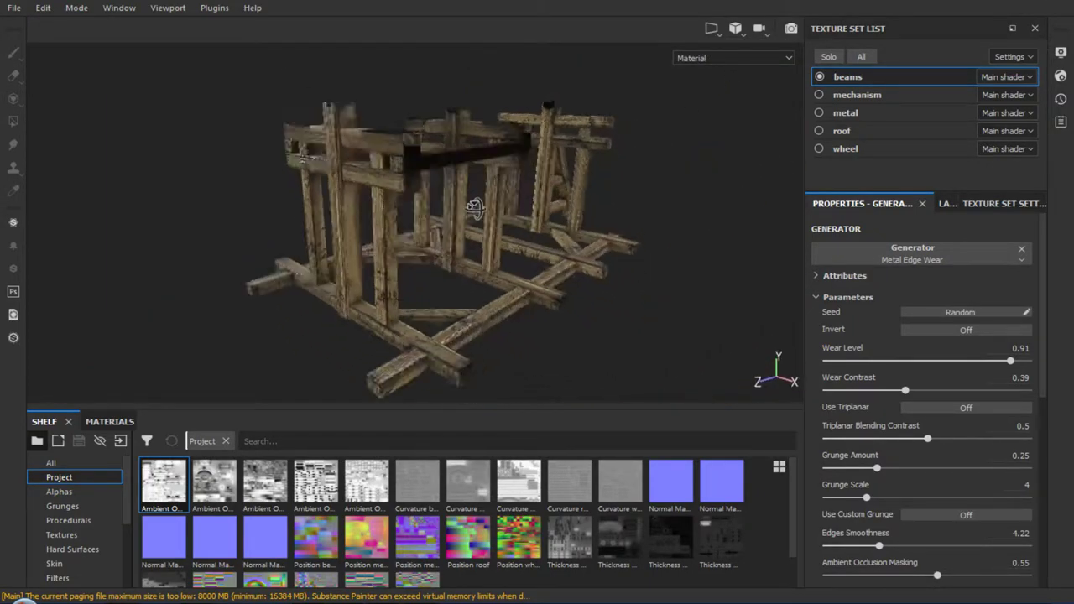
{"action": "right_click_drag", "start_coordinate": [599, 308], "coordinate": [504, 322], "text": "shift"}
{"action": "mouse_move", "coordinate": [505, 322]}
{"action": "left_mouse_down", "text": "alt"}
{"action": "mouse_move", "coordinate": [399, 184]}
{"action": "mouse_move", "coordinate": [353, 190]}
{"action": "mouse_move", "coordinate": [398, 180]}
{"action": "mouse_move", "coordinate": [353, 277]}
{"action": "left_mouse_up", "text": "alt"}
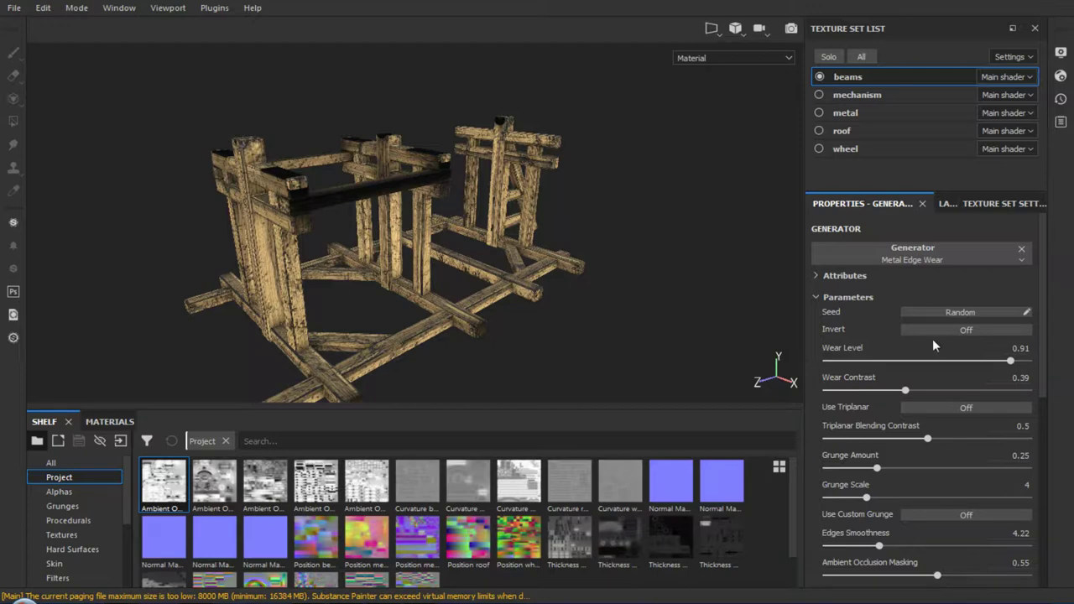
{"action": "left_click_drag", "start_coordinate": [1048, 320], "coordinate": [1045, 369]}
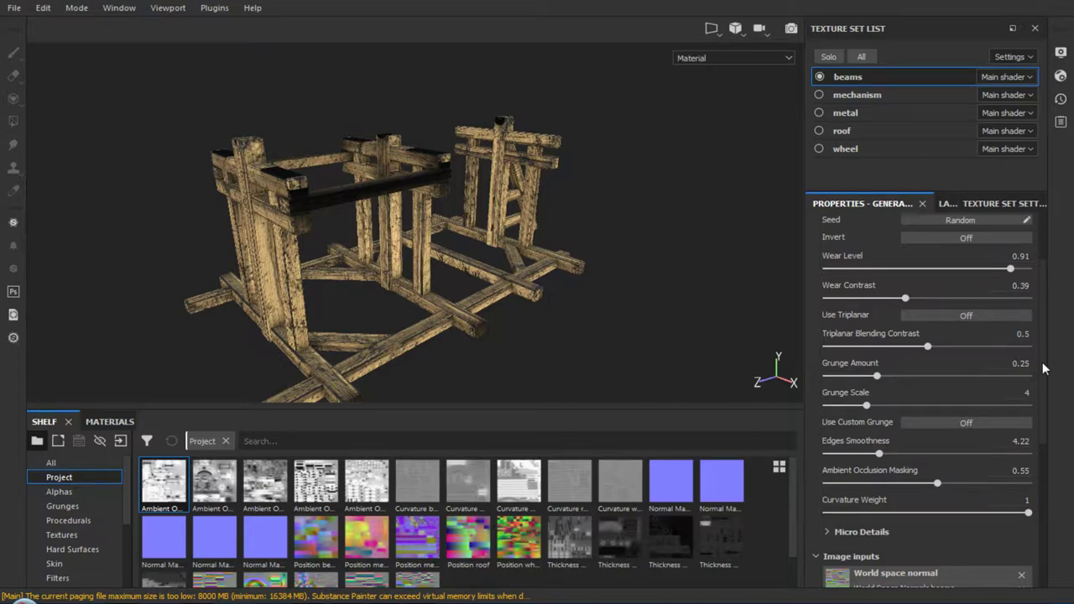
{"action": "left_click_drag", "start_coordinate": [1045, 369], "coordinate": [1044, 361]}
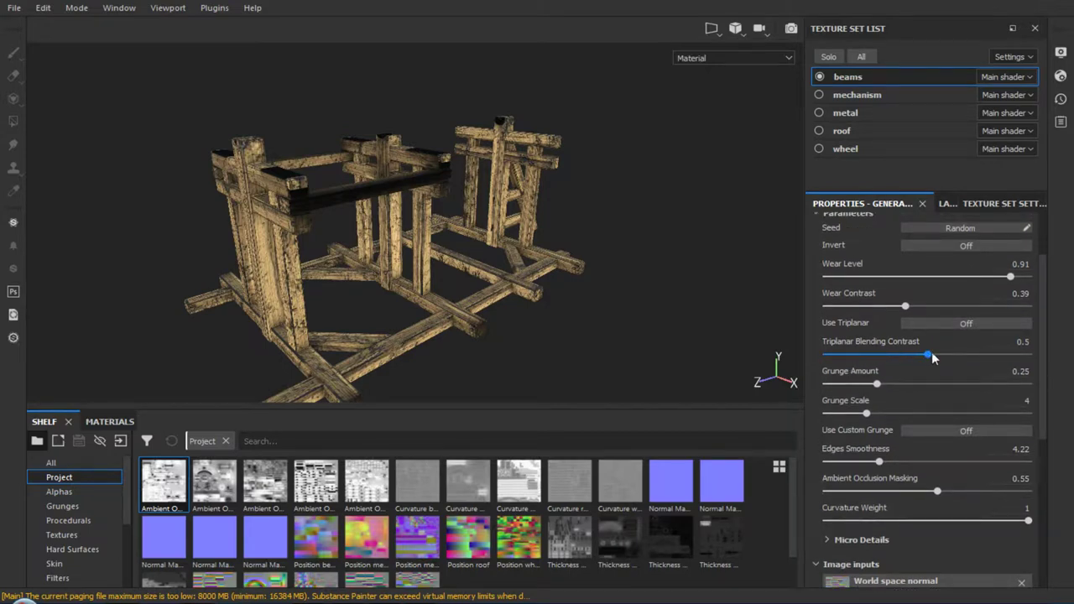
{"action": "scroll", "coordinate": [1041, 353], "scroll_direction": "up", "scroll_amount": 2}
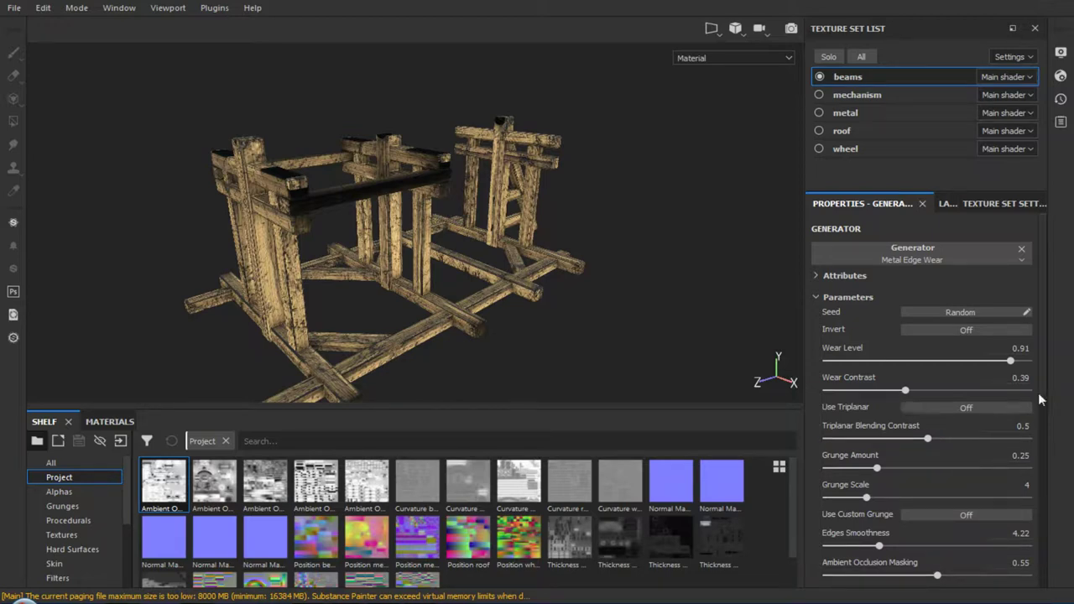
Toggle the edge wear Invert on and off, then show the layer stack
{"action": "left_click", "coordinate": [926, 330]}
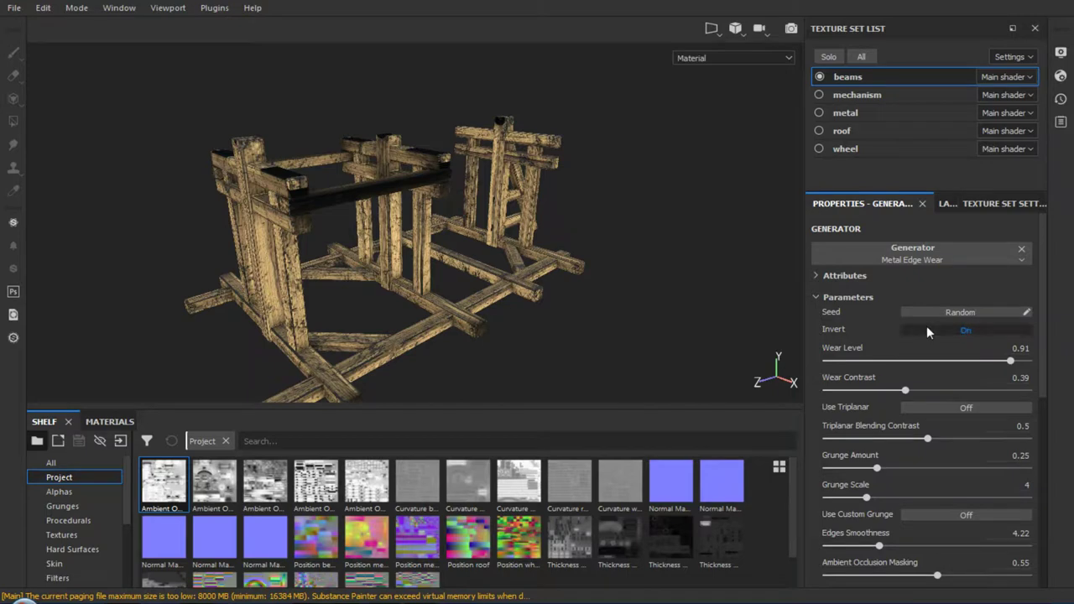
{"action": "left_click", "coordinate": [928, 328]}
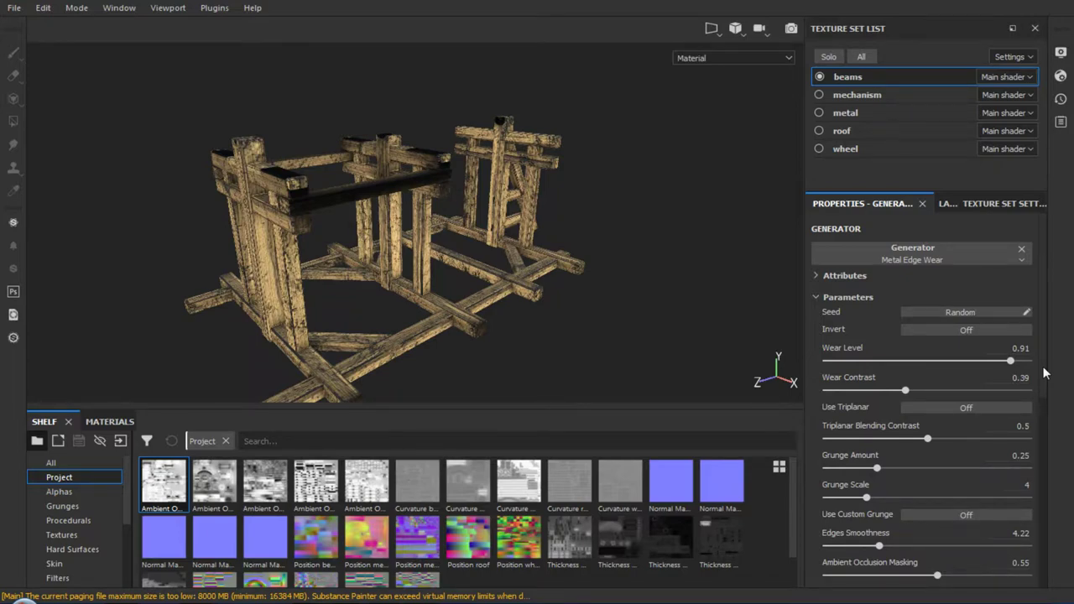
{"action": "mouse_move", "coordinate": [1045, 373]}
{"action": "left_mouse_down"}
{"action": "mouse_move", "coordinate": [1045, 470]}
{"action": "mouse_move", "coordinate": [1036, 346]}
{"action": "left_mouse_up"}
{"action": "left_click", "coordinate": [948, 204]}
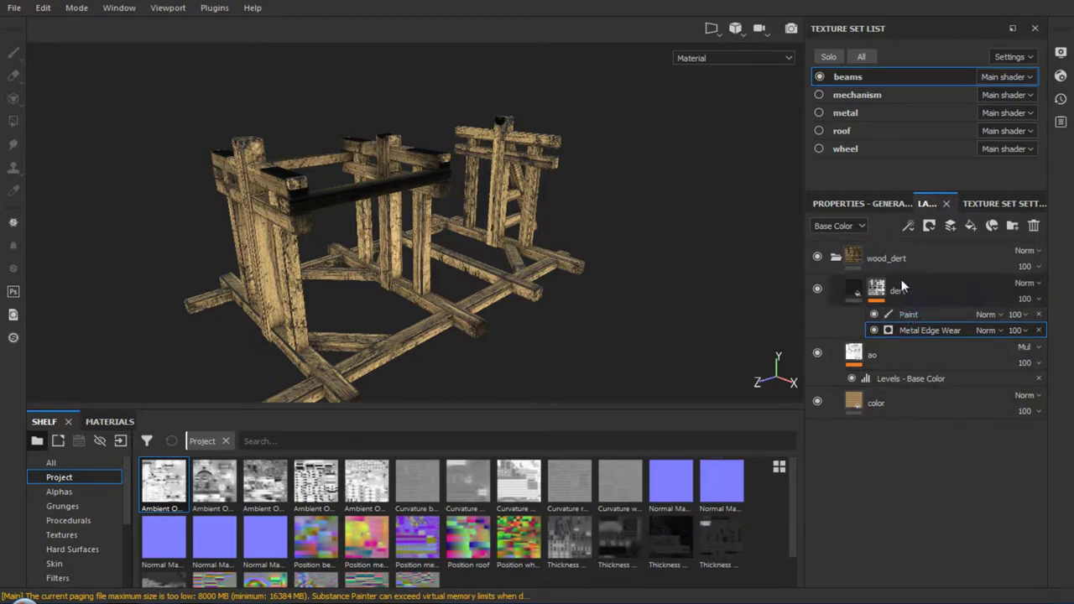
Review the Metal Edge Wear blend modes, leaving the effect on Normal
{"action": "left_click", "coordinate": [1003, 331]}
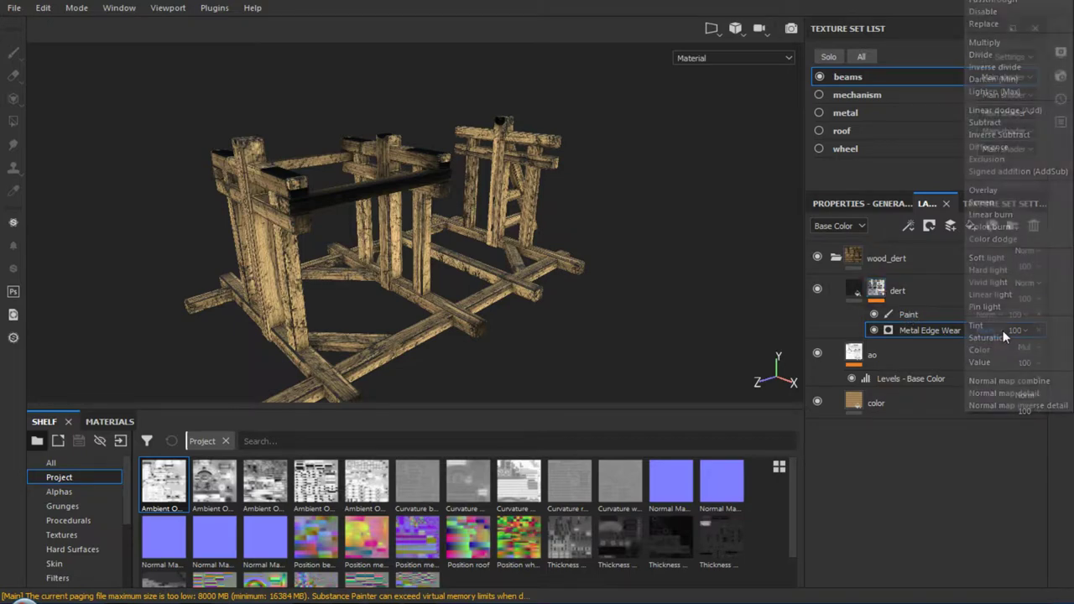
{"action": "left_click", "coordinate": [953, 504]}
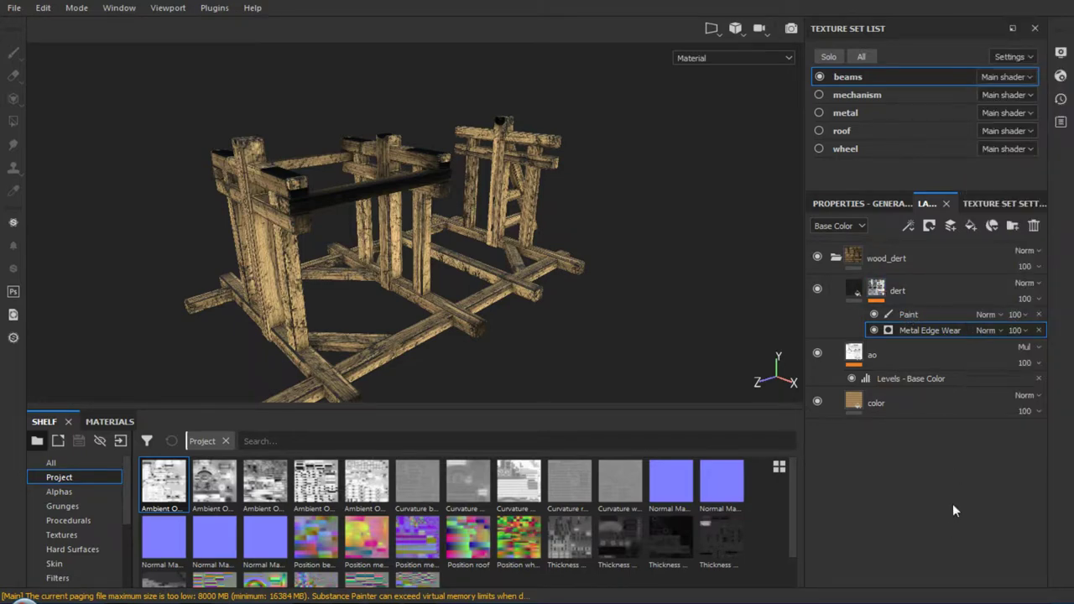
{"action": "left_click", "coordinate": [1001, 333]}
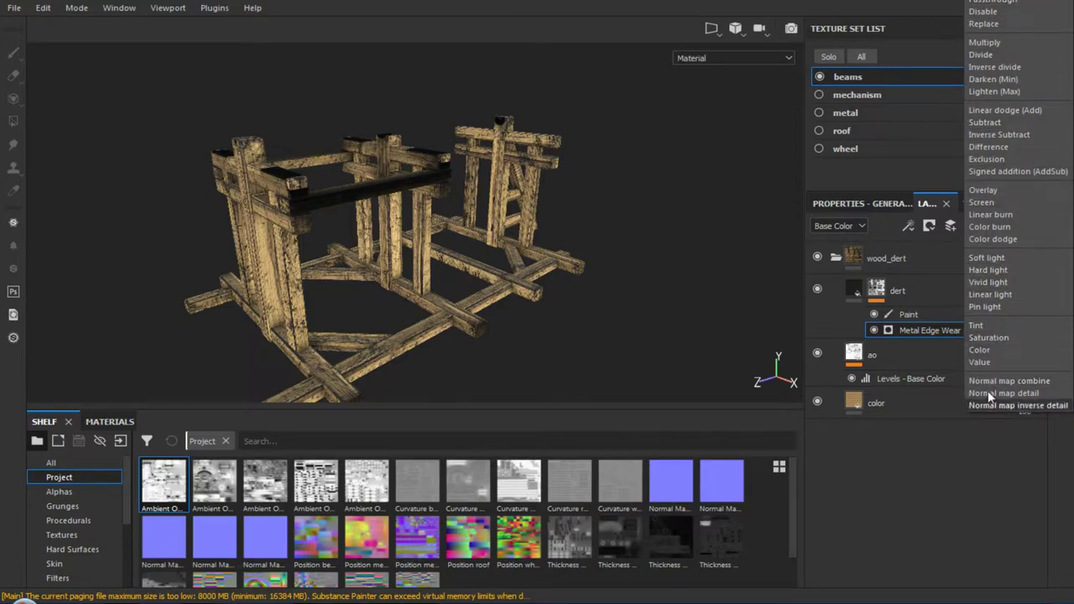
{"action": "left_click", "coordinate": [989, 476]}
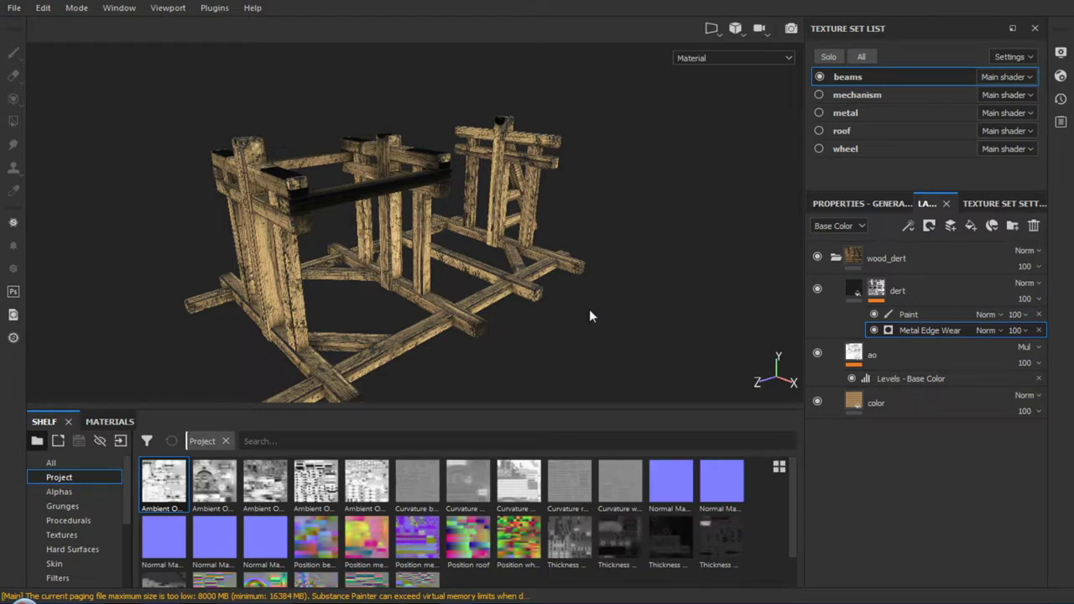
Lower the Paint mask's opacity slightly and orbit closer around the wooden structure
{"action": "left_click", "coordinate": [1028, 314]}
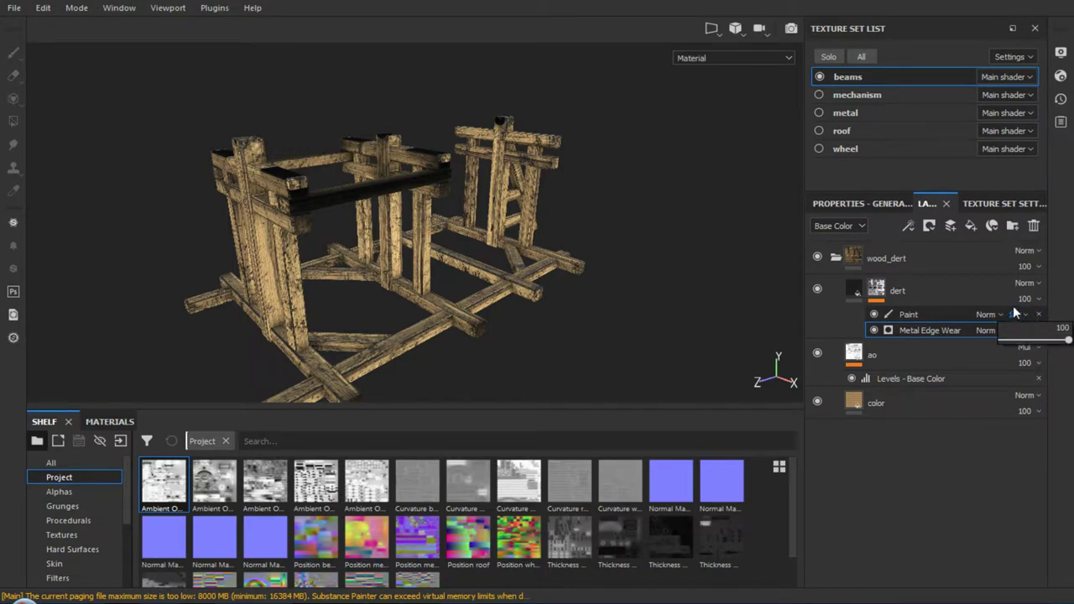
{"action": "mouse_move", "coordinate": [1068, 340]}
{"action": "left_mouse_down"}
{"action": "mouse_move", "coordinate": [991, 344]}
{"action": "mouse_move", "coordinate": [1068, 340]}
{"action": "left_mouse_up"}
{"action": "left_click_drag", "start_coordinate": [341, 233], "coordinate": [815, 297], "text": "alt"}
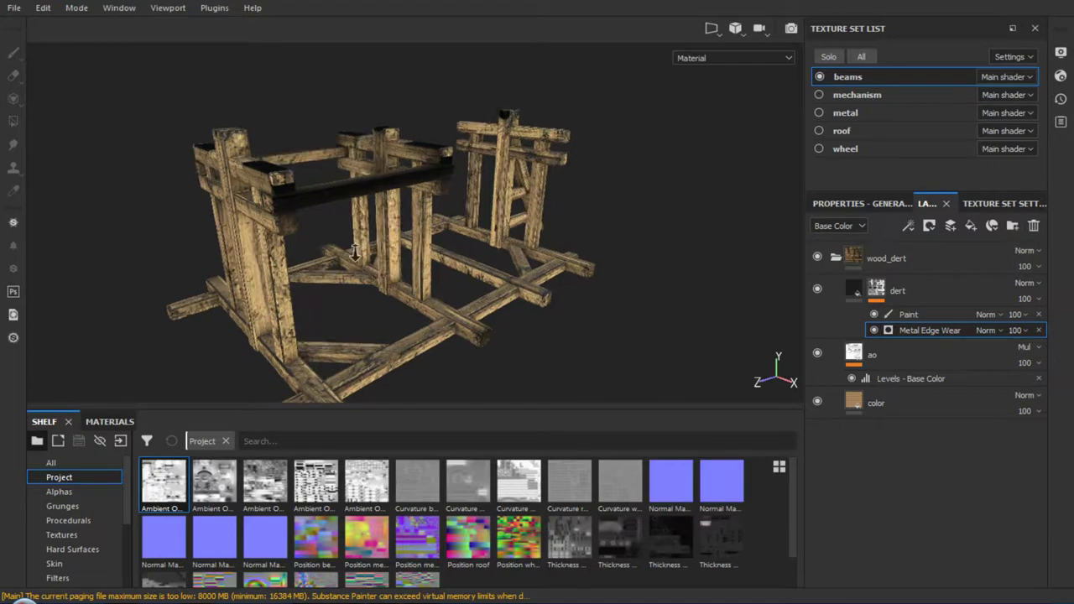
Select the dert Paint mask and bring up its Stencil and Grayscale paint properties
{"action": "left_click", "coordinate": [917, 309]}
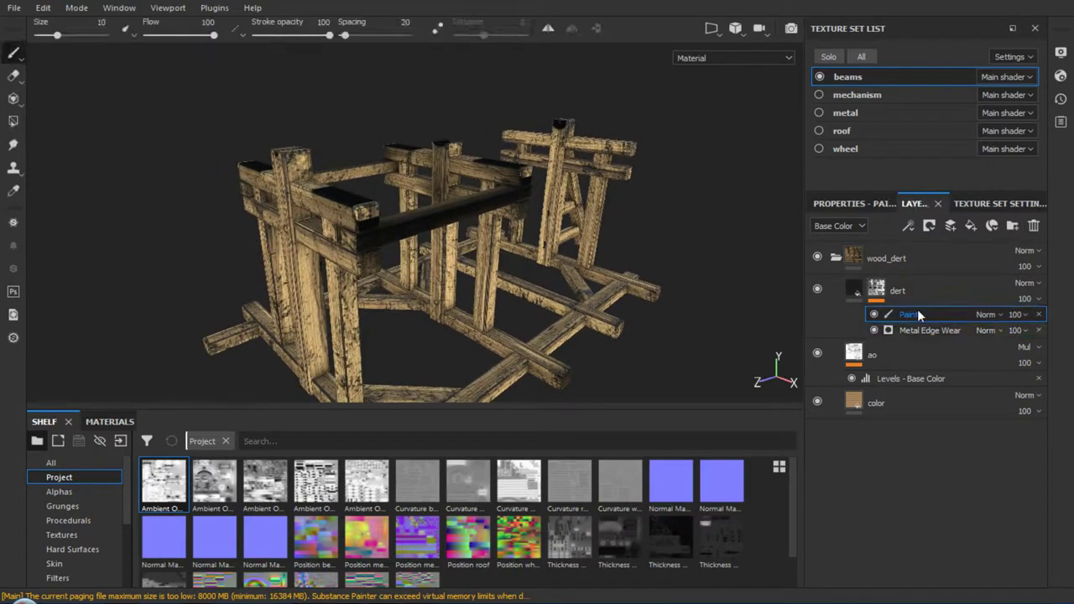
{"action": "left_click", "coordinate": [870, 203]}
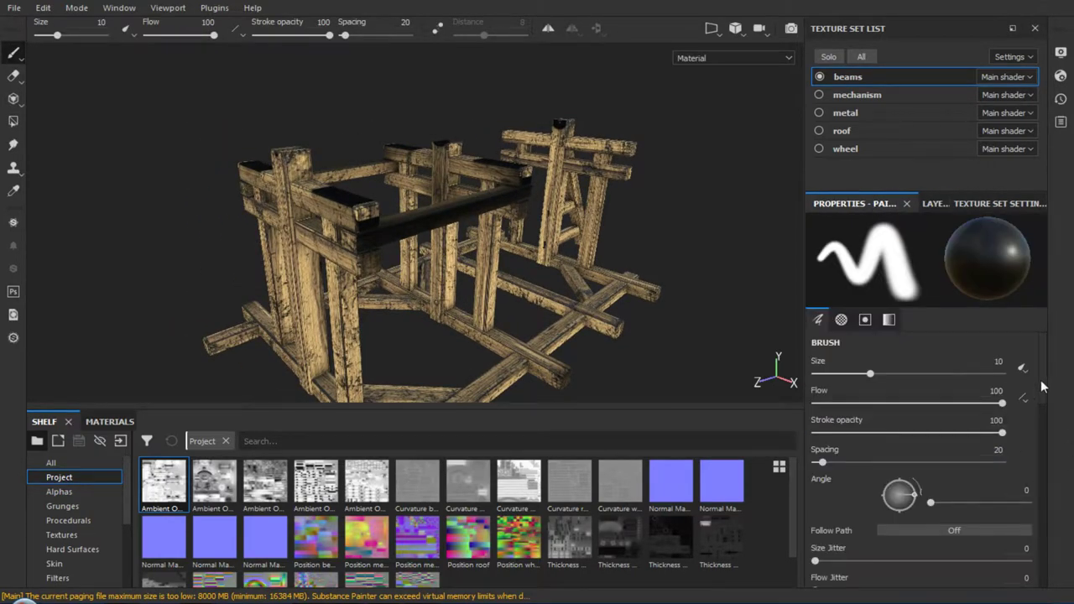
{"action": "left_click_drag", "start_coordinate": [1043, 369], "coordinate": [1049, 537]}
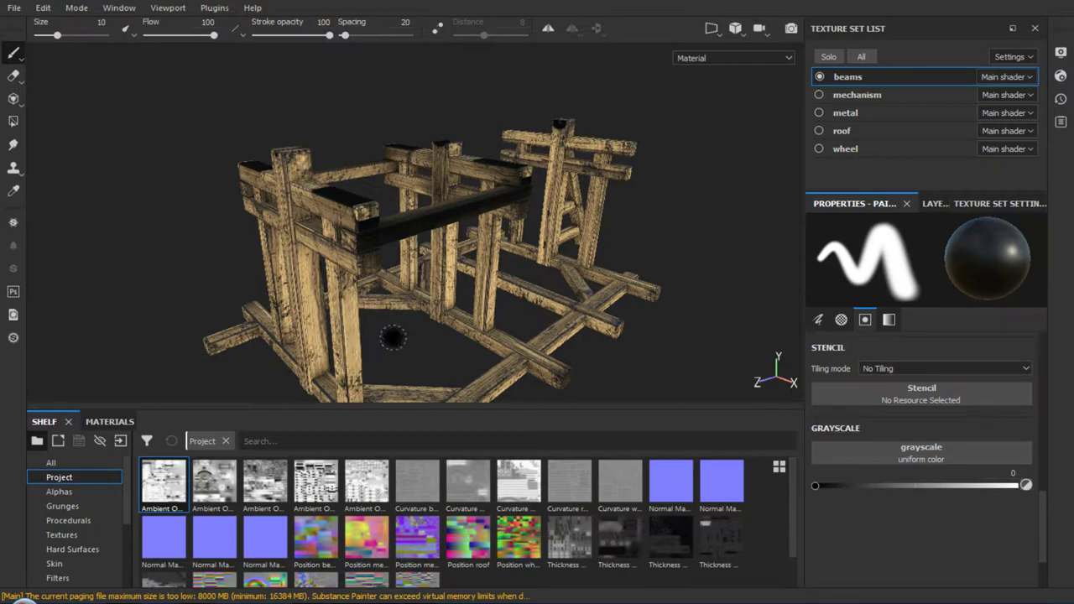
{"action": "mouse_move", "coordinate": [673, 320]}
{"action": "left_mouse_down", "text": "alt"}
{"action": "mouse_move", "coordinate": [413, 317]}
{"action": "mouse_move", "coordinate": [420, 324]}
{"action": "left_mouse_up", "text": "alt"}
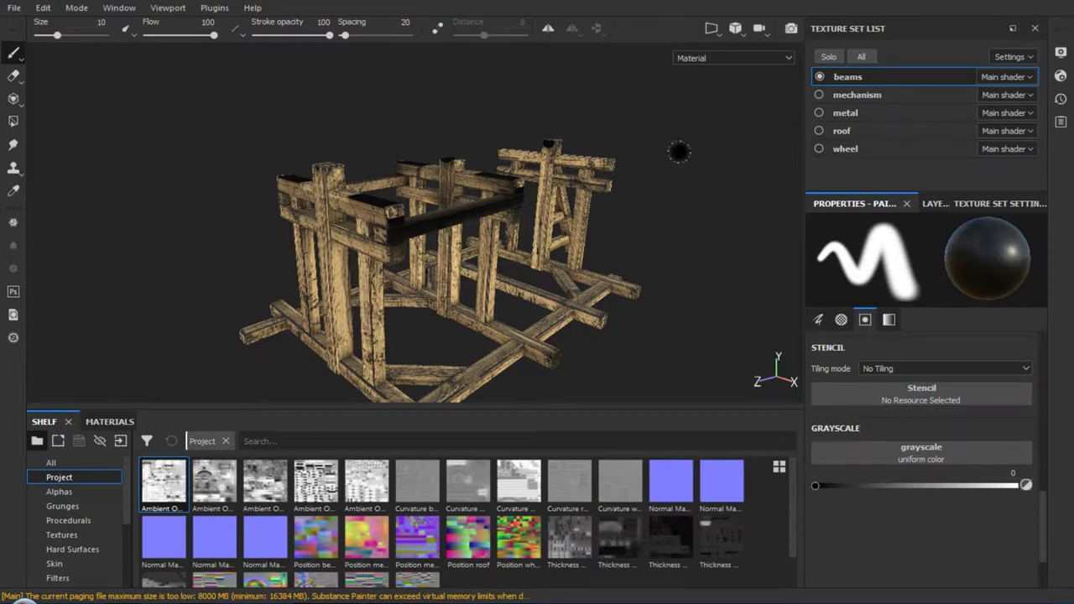
{"action": "left_click", "coordinate": [718, 32]}
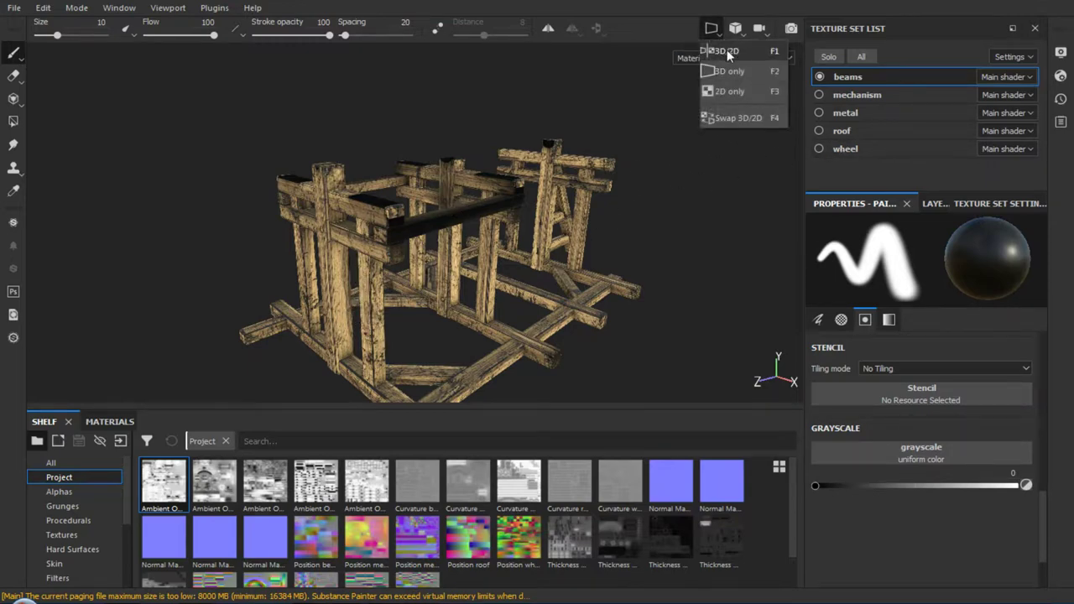
Switch the viewport to 3D/2D and zoom and pan the beams' UV layout view
{"action": "left_click", "coordinate": [727, 51]}
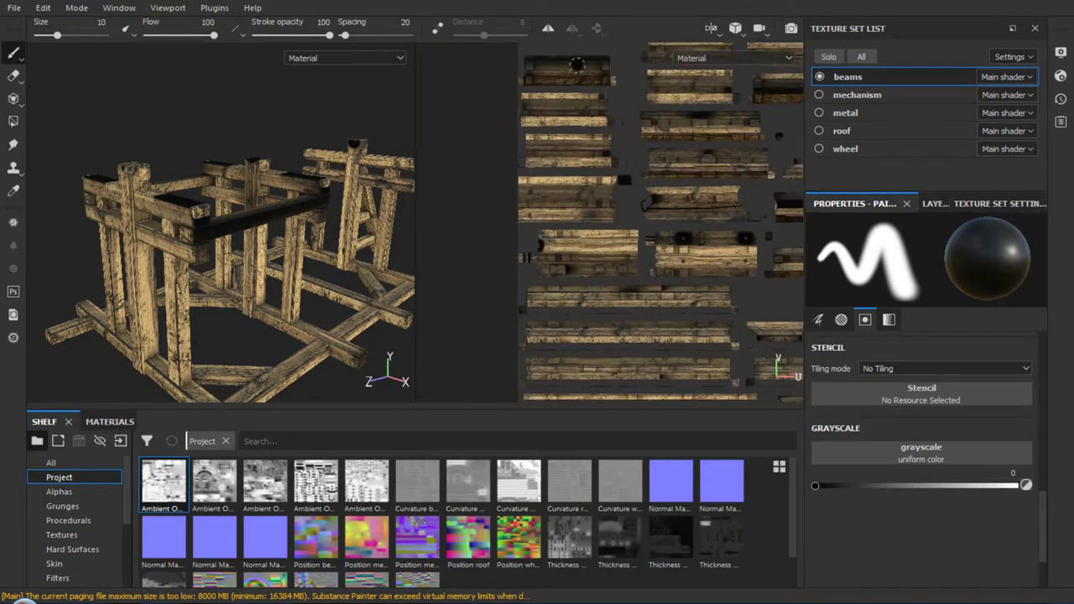
{"action": "scroll", "coordinate": [616, 236], "scroll_direction": "down", "scroll_amount": 2}
{"action": "scroll", "coordinate": [617, 236], "scroll_direction": "down", "scroll_amount": 2}
{"action": "mouse_move", "coordinate": [616, 236]}
{"action": "middle_mouse_down"}
{"action": "mouse_move", "coordinate": [595, 229]}
{"action": "mouse_move", "coordinate": [572, 91]}
{"action": "middle_mouse_up"}
{"action": "scroll", "coordinate": [594, 229], "scroll_direction": "up", "scroll_amount": 2}
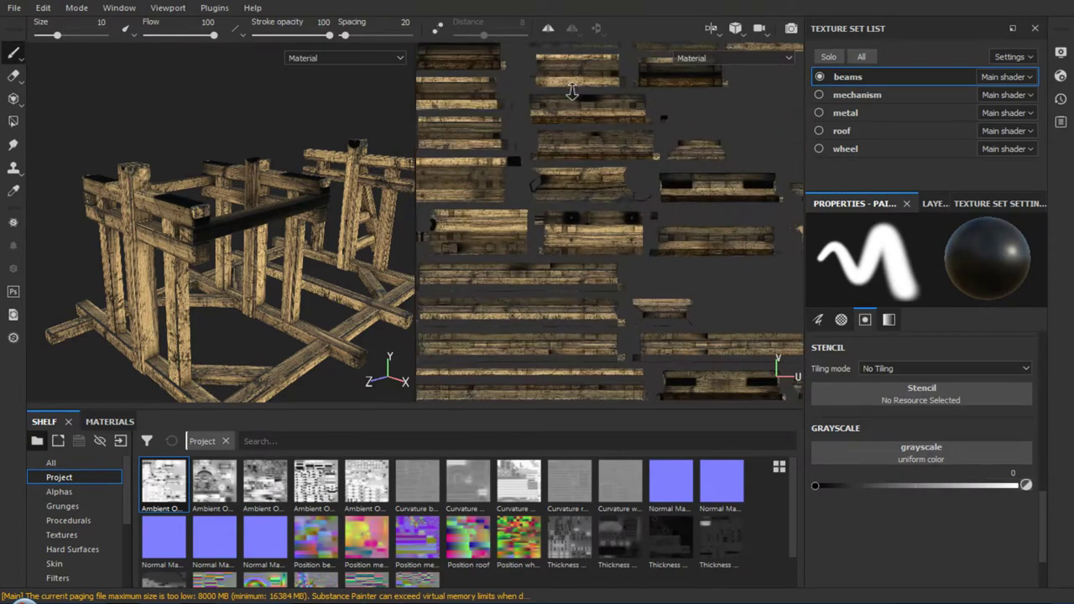
{"action": "scroll", "coordinate": [571, 91], "scroll_direction": "down", "scroll_amount": 1}
{"action": "scroll", "coordinate": [566, 257], "scroll_direction": "down", "scroll_amount": 1}
{"action": "scroll", "coordinate": [567, 277], "scroll_direction": "down", "scroll_amount": 1}
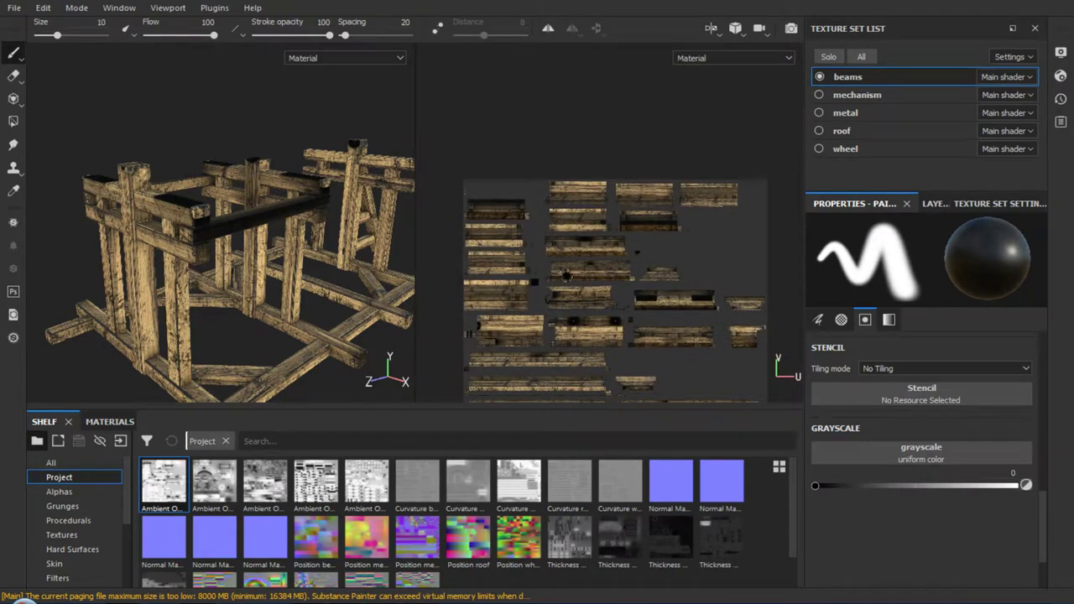
{"action": "scroll", "coordinate": [567, 275], "scroll_direction": "up", "scroll_amount": 1}
{"action": "scroll", "coordinate": [546, 290], "scroll_direction": "up", "scroll_amount": 1}
{"action": "scroll", "coordinate": [521, 306], "scroll_direction": "up", "scroll_amount": 1}
{"action": "scroll", "coordinate": [488, 323], "scroll_direction": "up", "scroll_amount": 1}
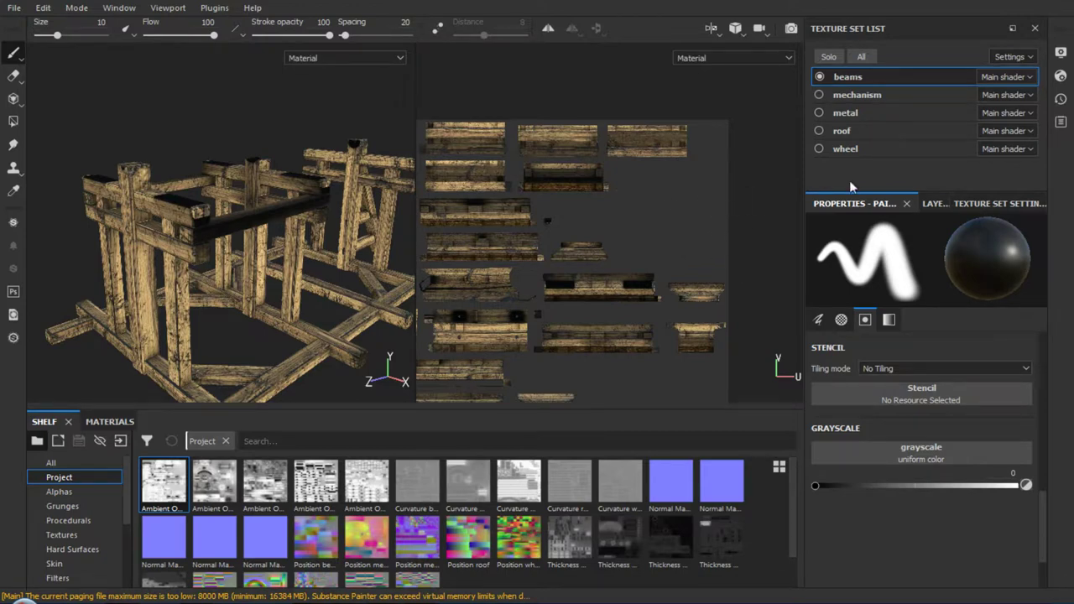
{"action": "left_click", "coordinate": [934, 204]}
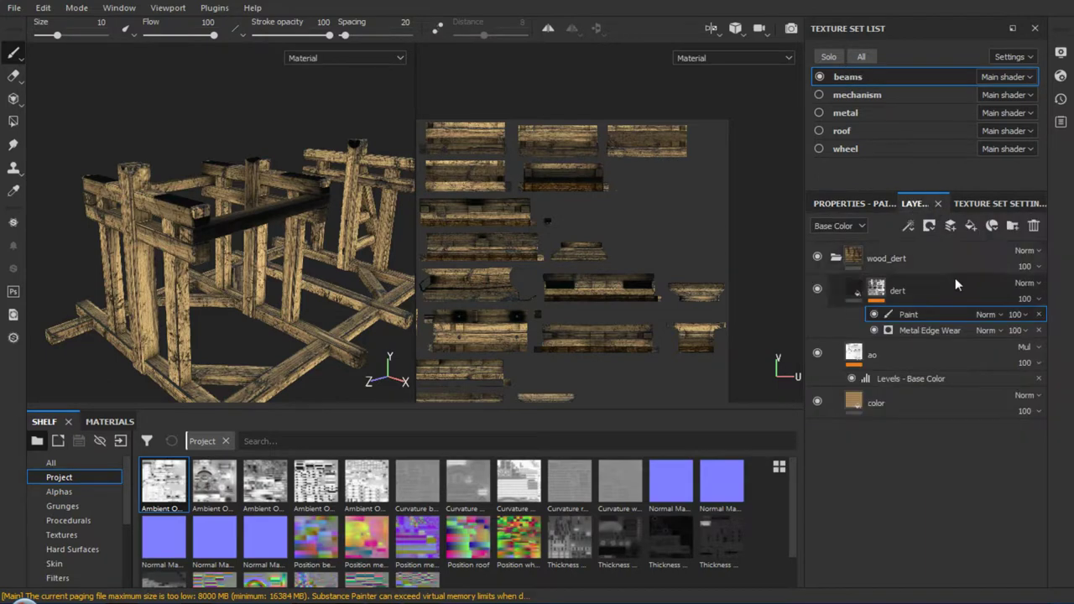
Reset the brush Grayscale to 0 and zoom the view in on the vertical beams
{"action": "left_click", "coordinate": [856, 204]}
{"action": "mouse_move", "coordinate": [816, 487]}
{"action": "left_mouse_down"}
{"action": "mouse_move", "coordinate": [796, 481]}
{"action": "mouse_move", "coordinate": [921, 486]}
{"action": "mouse_move", "coordinate": [796, 481]}
{"action": "left_mouse_up"}
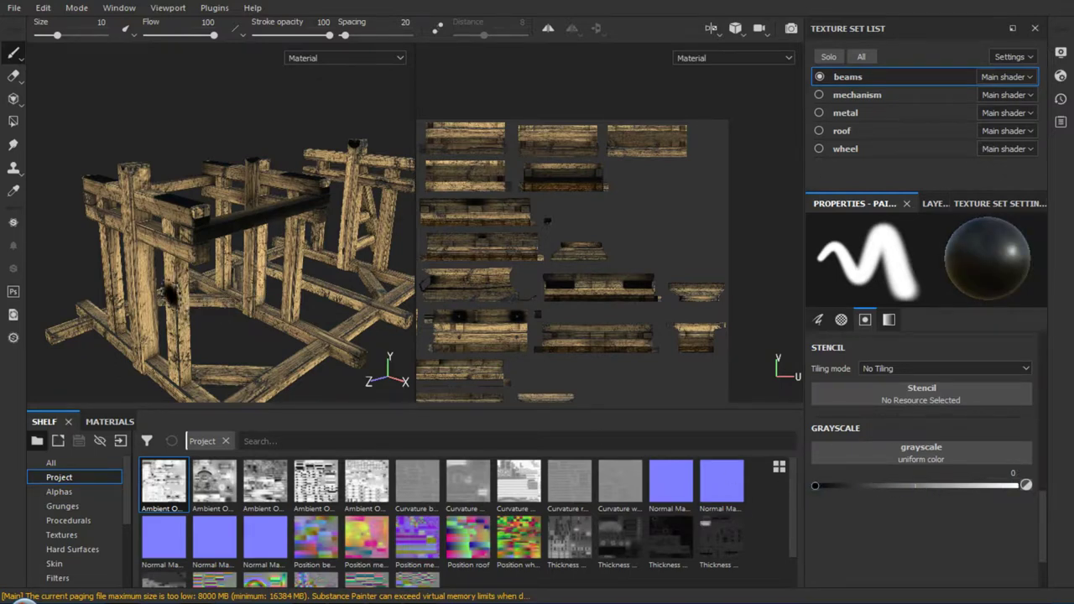
{"action": "left_click_drag", "start_coordinate": [220, 238], "coordinate": [286, 189], "text": "alt"}
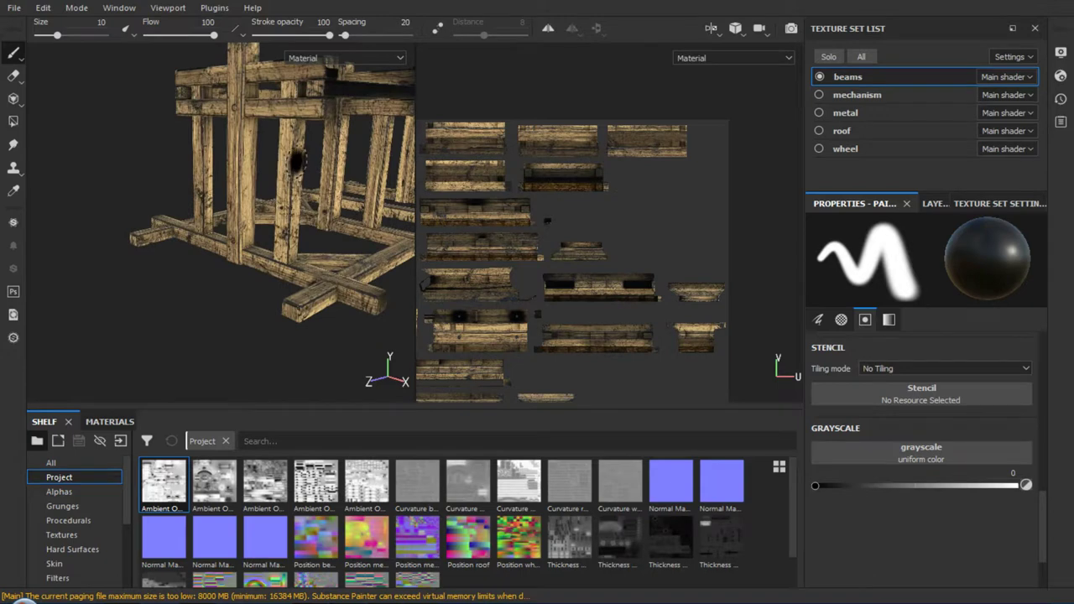
{"action": "scroll", "coordinate": [285, 184], "scroll_direction": "up", "scroll_amount": 3}
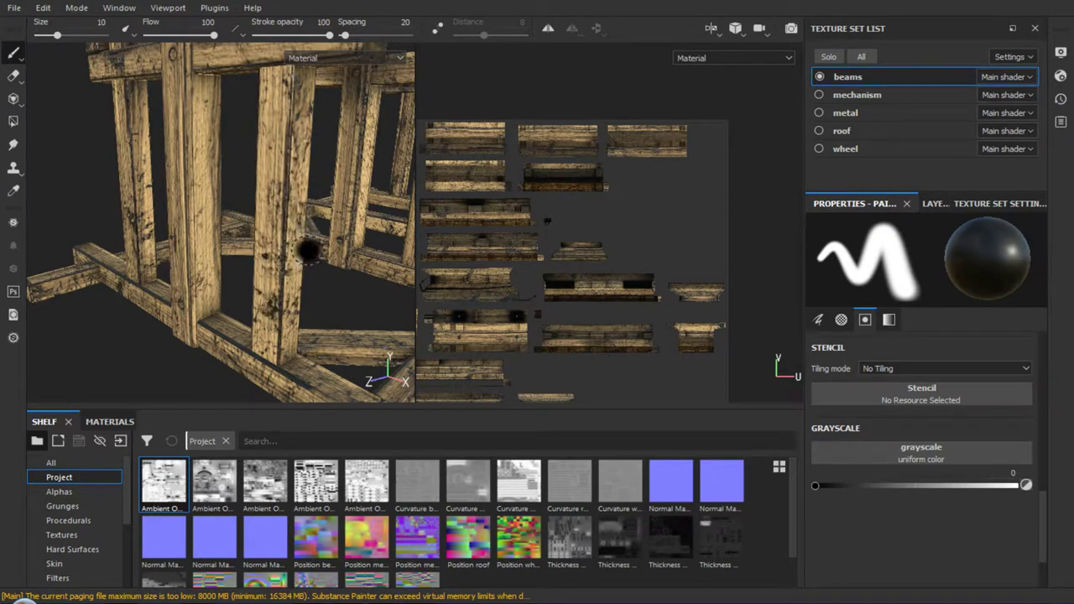
{"action": "mouse_move", "coordinate": [340, 288]}
{"action": "left_mouse_down", "text": "alt"}
{"action": "mouse_move", "coordinate": [197, 294]}
{"action": "mouse_move", "coordinate": [283, 281]}
{"action": "left_mouse_up", "text": "alt"}
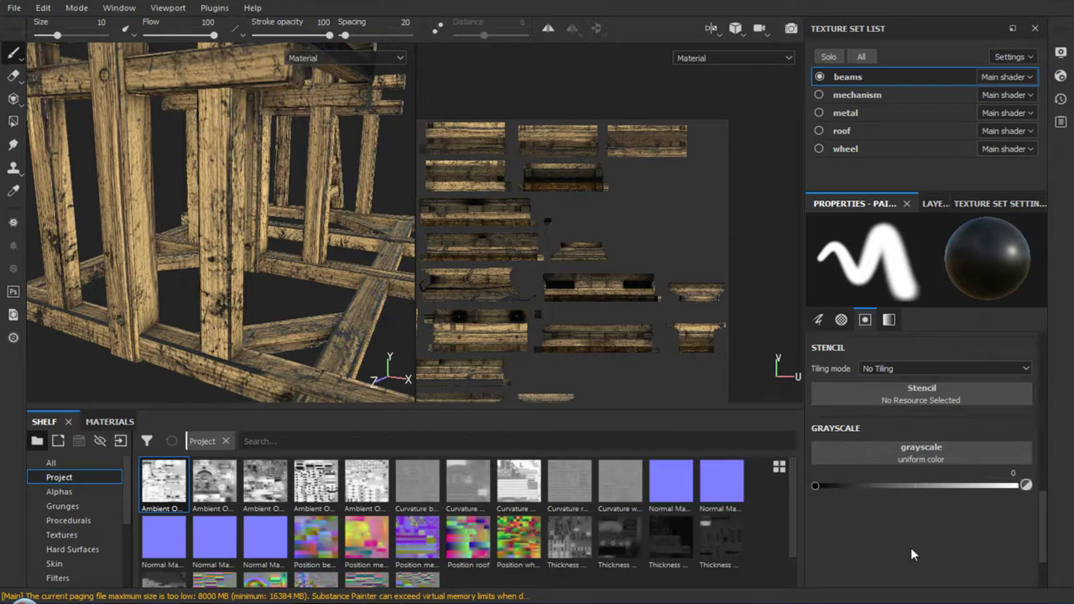
Try removing the dert layer's Paint and Metal Edge Wear effects, then undo it
{"action": "left_click", "coordinate": [935, 206]}
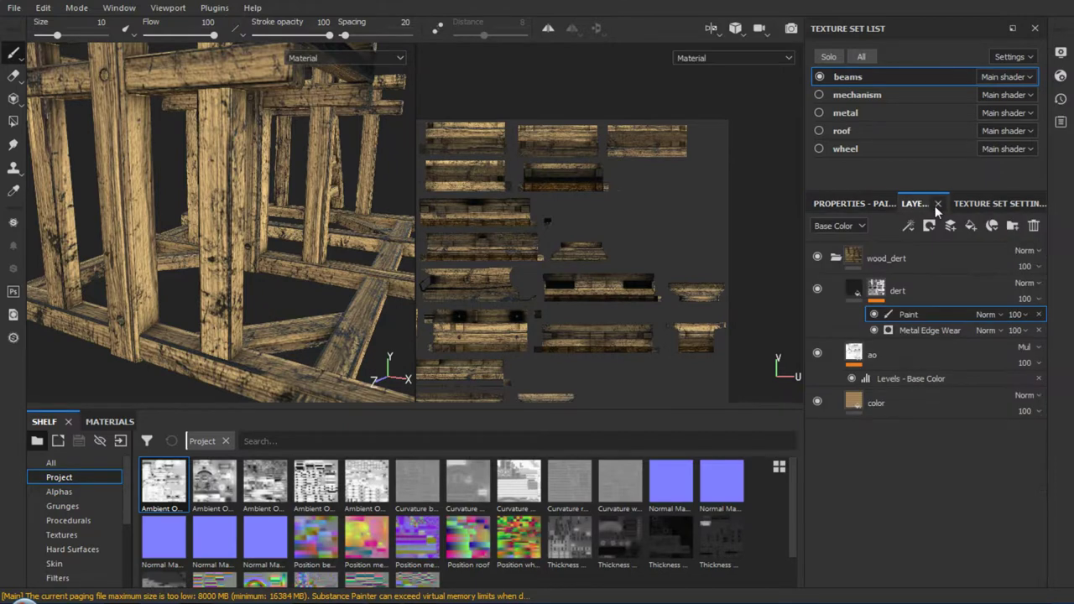
{"action": "left_click", "coordinate": [1039, 314]}
{"action": "left_click", "coordinate": [1039, 314]}
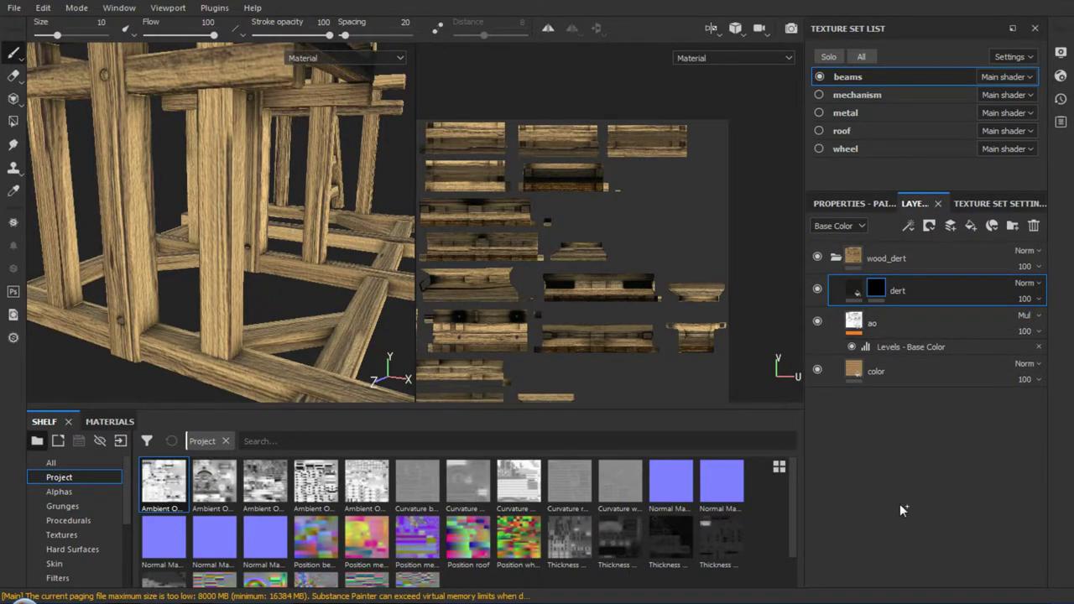
{"action": "key", "text": "ctrl+z"}
{"action": "key", "text": "ctrl+z"}
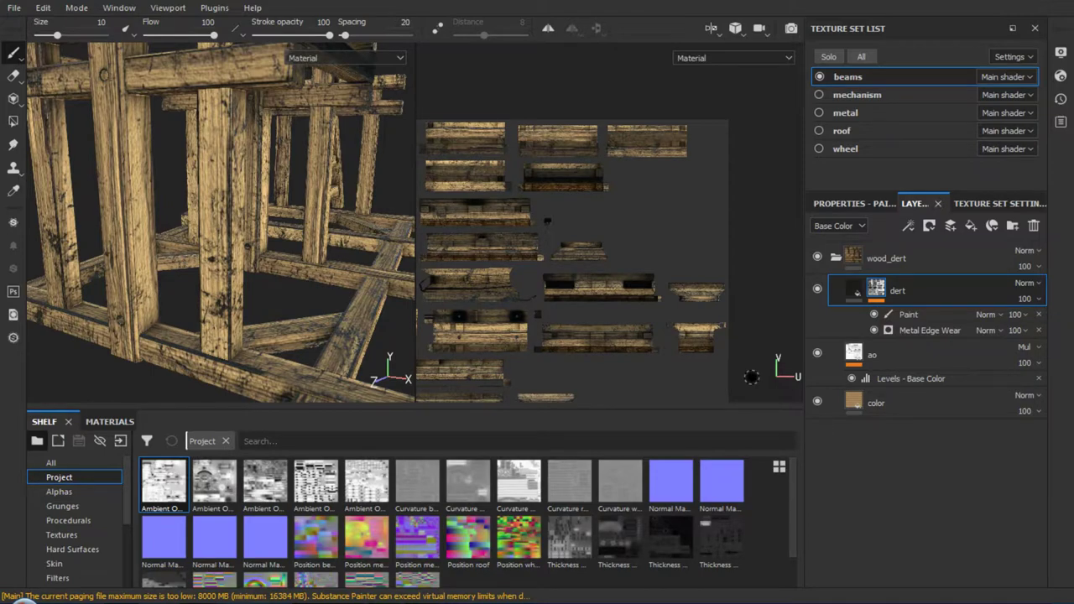
Compare the beams with the Paint effect on and off, delete it, and collapse wood_dert
{"action": "mouse_move", "coordinate": [390, 307]}
{"action": "left_mouse_down", "text": "alt"}
{"action": "mouse_move", "coordinate": [249, 266]}
{"action": "mouse_move", "coordinate": [271, 288]}
{"action": "mouse_move", "coordinate": [245, 282]}
{"action": "mouse_move", "coordinate": [292, 305]}
{"action": "mouse_move", "coordinate": [320, 370]}
{"action": "mouse_move", "coordinate": [230, 336]}
{"action": "left_mouse_up", "text": "alt"}
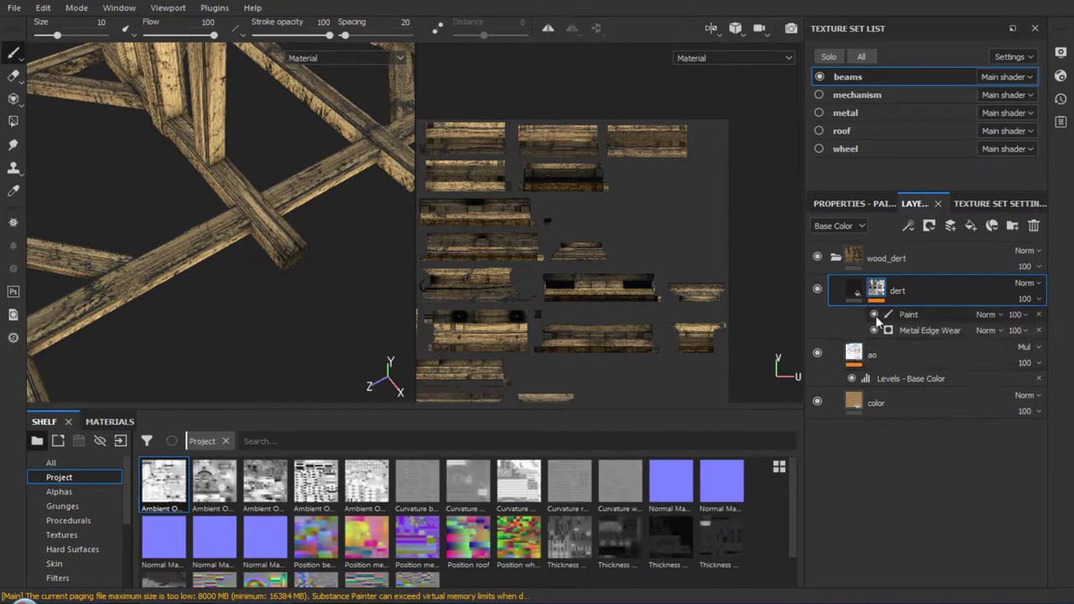
{"action": "left_click", "coordinate": [873, 314]}
{"action": "left_click", "coordinate": [874, 313]}
{"action": "left_click", "coordinate": [874, 314]}
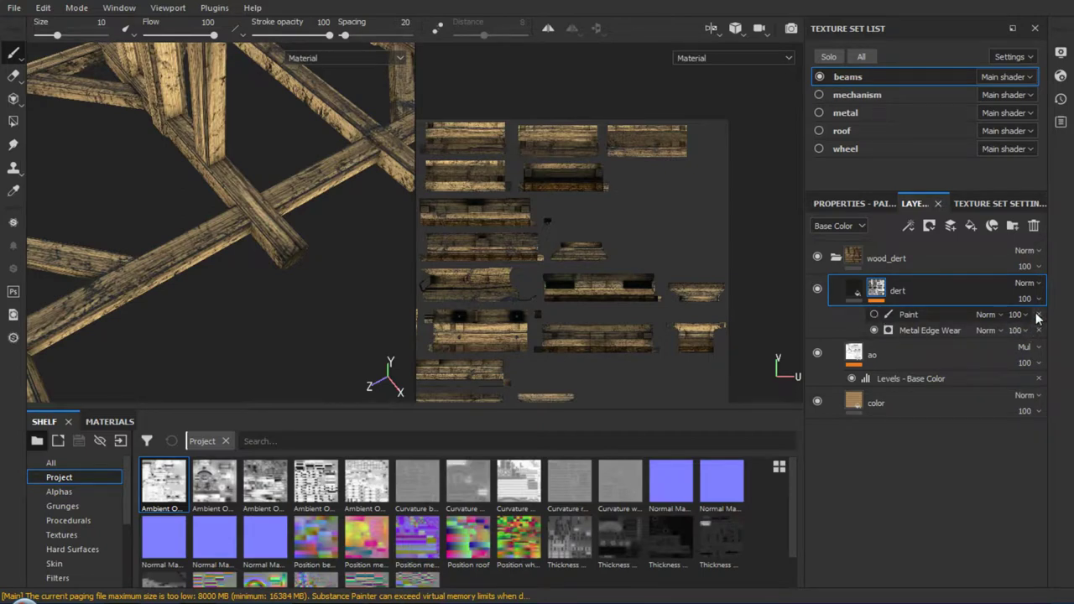
{"action": "left_click", "coordinate": [1038, 316]}
{"action": "mouse_move", "coordinate": [362, 300]}
{"action": "left_mouse_down", "text": "alt"}
{"action": "mouse_move", "coordinate": [331, 265]}
{"action": "mouse_move", "coordinate": [372, 180]}
{"action": "mouse_move", "coordinate": [307, 287]}
{"action": "mouse_move", "coordinate": [314, 336]}
{"action": "mouse_move", "coordinate": [293, 312]}
{"action": "mouse_move", "coordinate": [295, 294]}
{"action": "left_mouse_up", "text": "alt"}
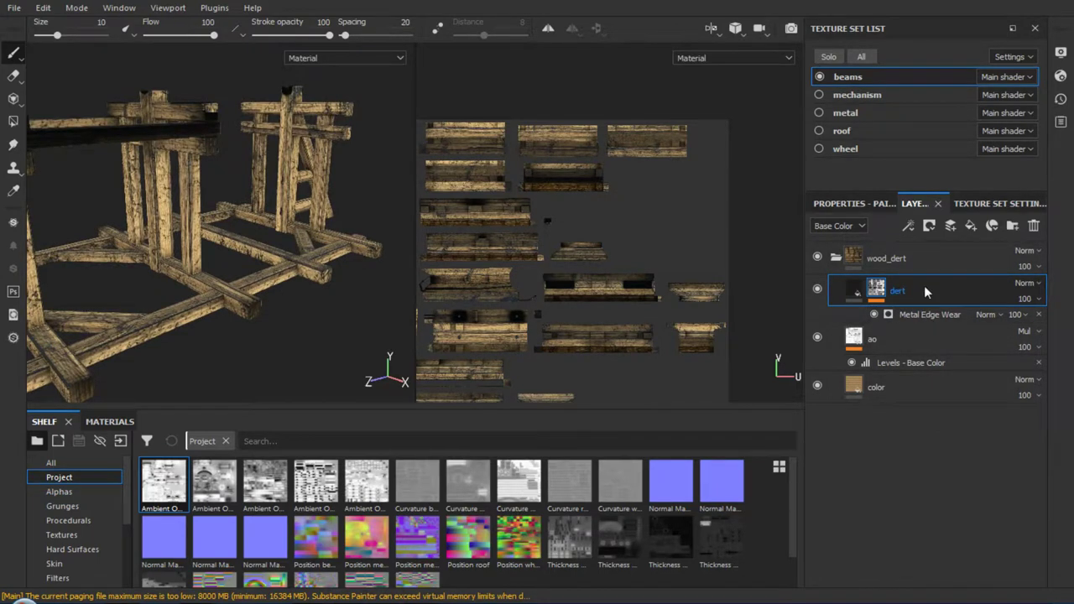
{"action": "left_click", "coordinate": [834, 258]}
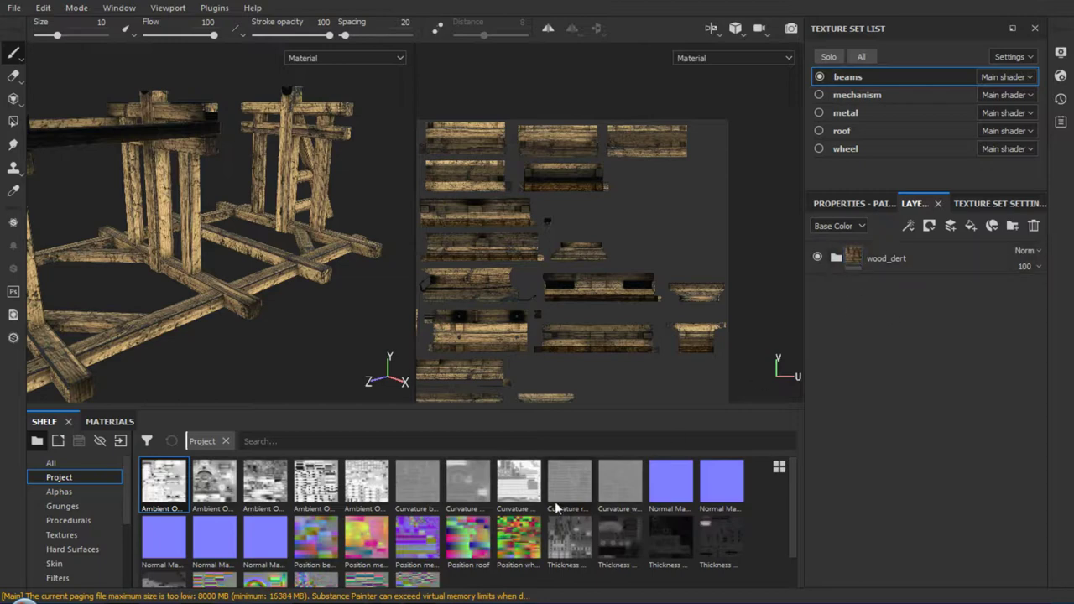
Show the Smart materials collection in the Shelf and scroll to wood_dert
{"action": "scroll", "coordinate": [128, 501], "scroll_direction": "down", "scroll_amount": 1}
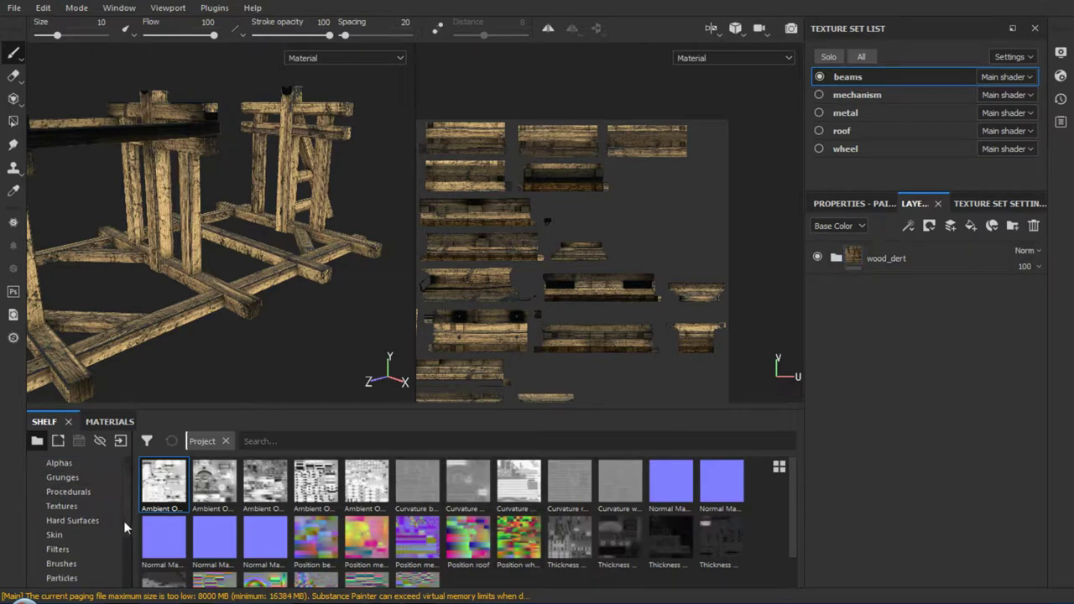
{"action": "scroll", "coordinate": [122, 537], "scroll_direction": "down", "scroll_amount": 2}
{"action": "scroll", "coordinate": [122, 529], "scroll_direction": "up", "scroll_amount": 3}
{"action": "scroll", "coordinate": [123, 529], "scroll_direction": "down", "scroll_amount": 3}
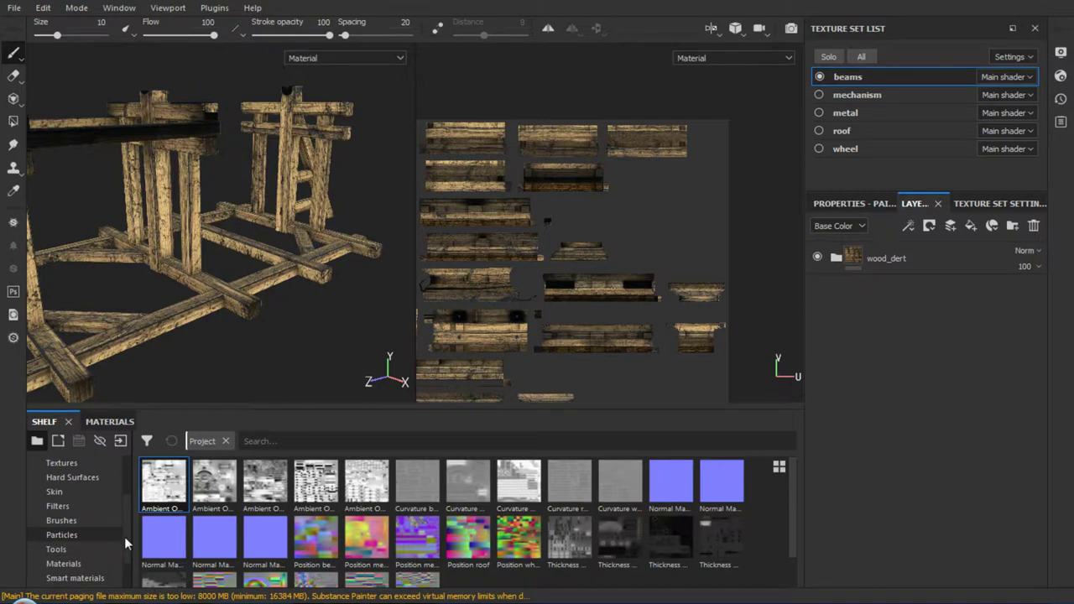
{"action": "scroll", "coordinate": [124, 541], "scroll_direction": "down", "scroll_amount": 2}
{"action": "left_click", "coordinate": [95, 549]}
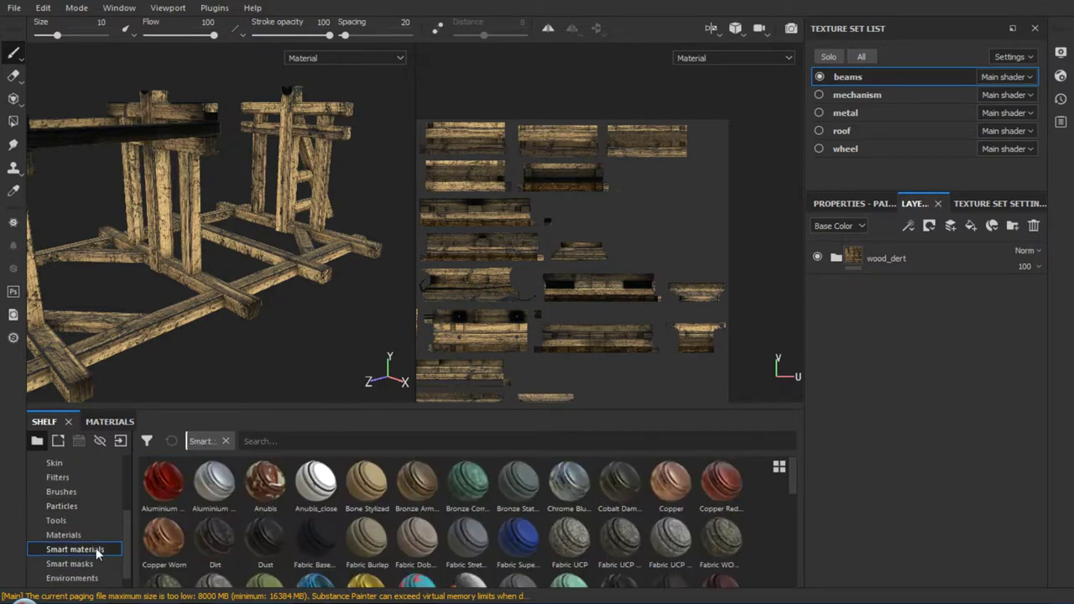
{"action": "left_click_drag", "start_coordinate": [795, 495], "coordinate": [800, 586]}
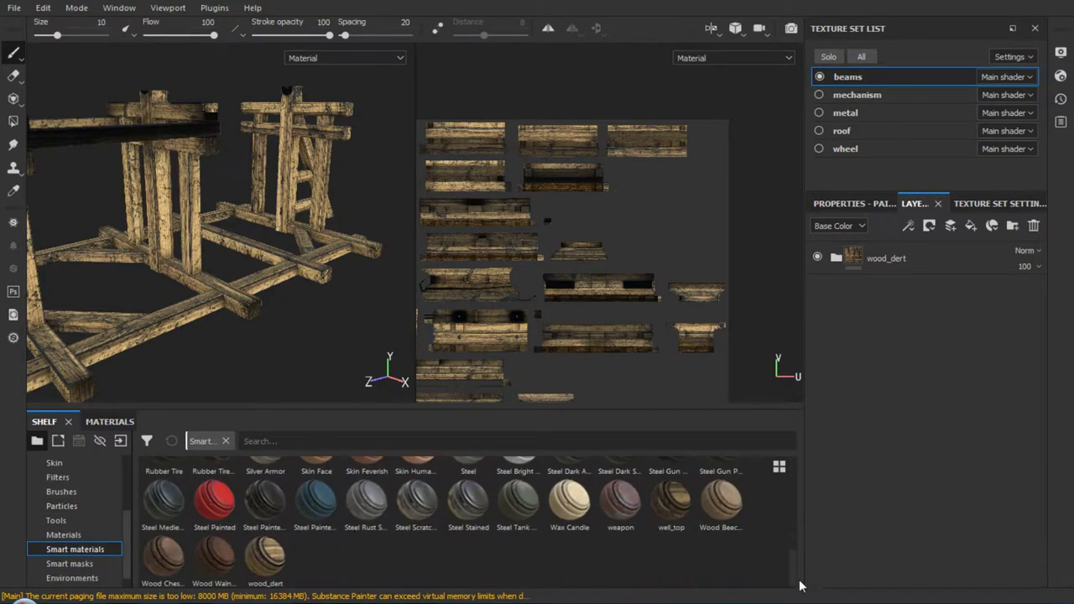
Check the wood_dert folder's contents, then add a new fill layer
{"action": "left_click", "coordinate": [836, 258]}
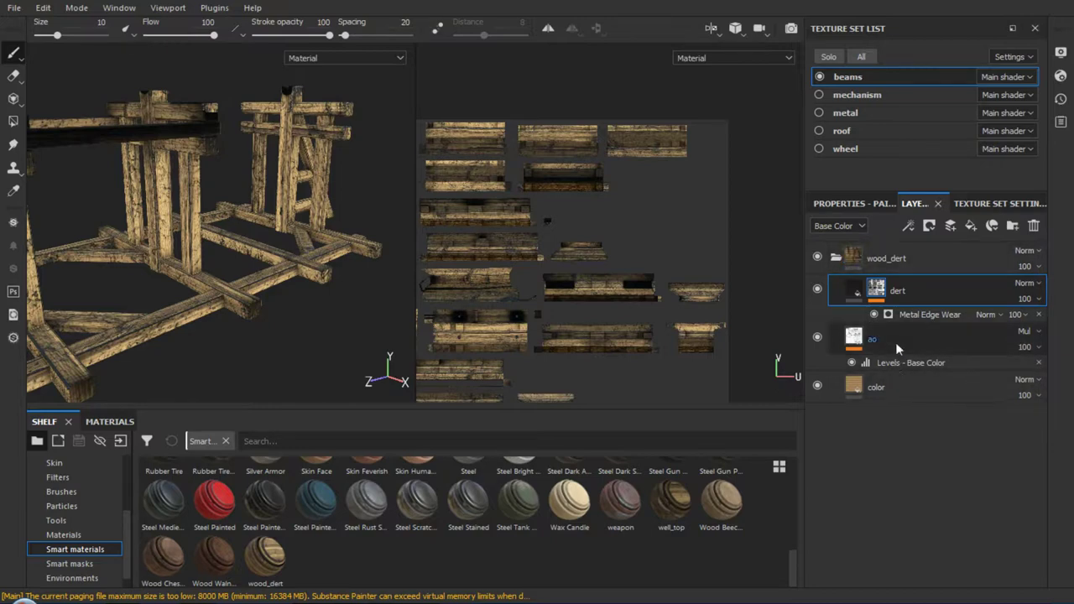
{"action": "left_click", "coordinate": [836, 258]}
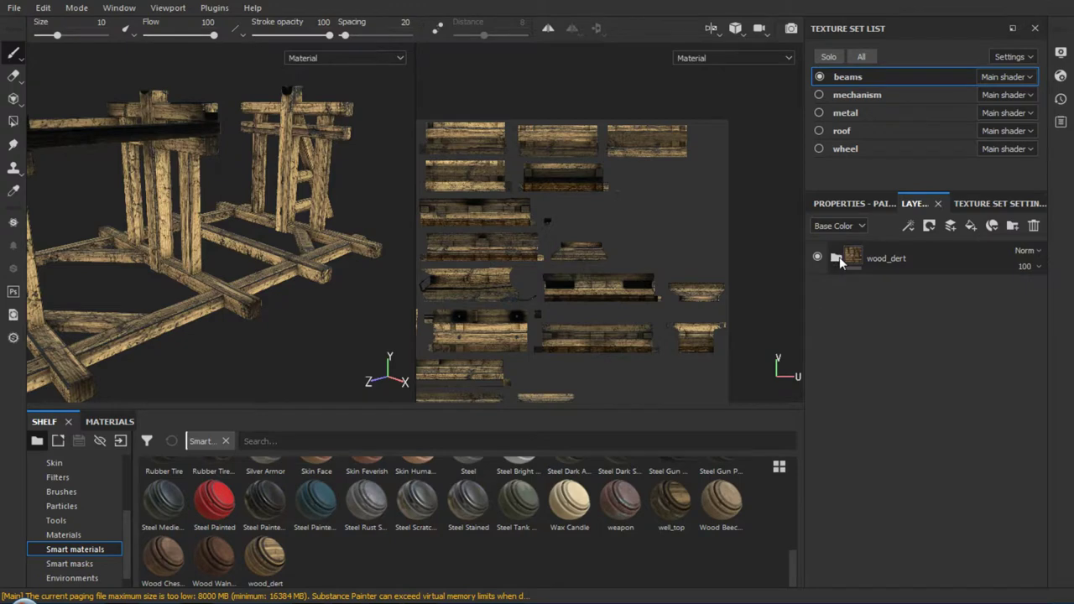
{"action": "left_click", "coordinate": [840, 257]}
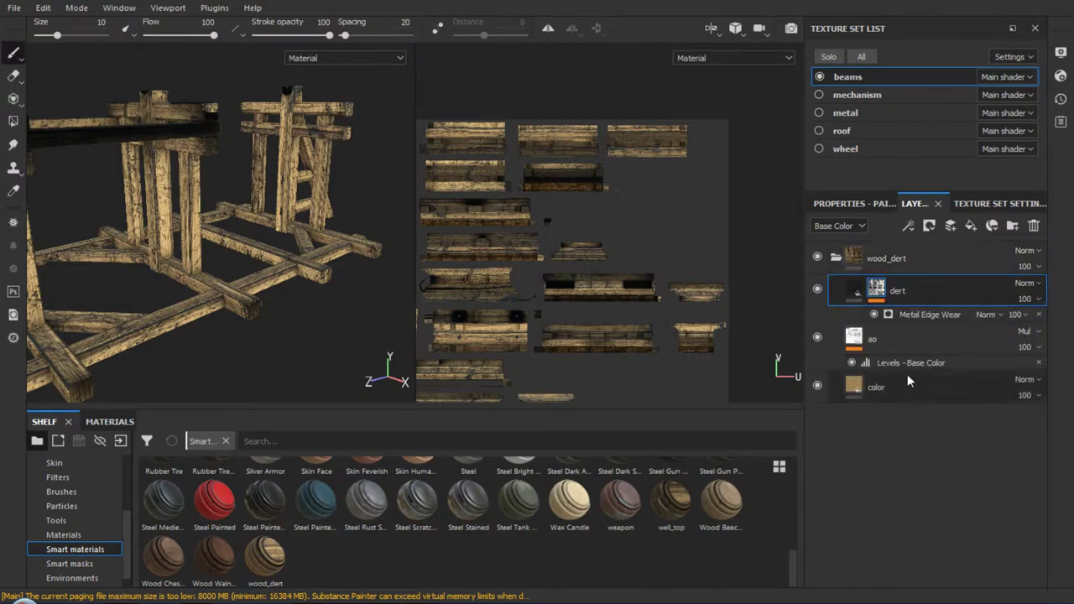
{"action": "left_click", "coordinate": [837, 258]}
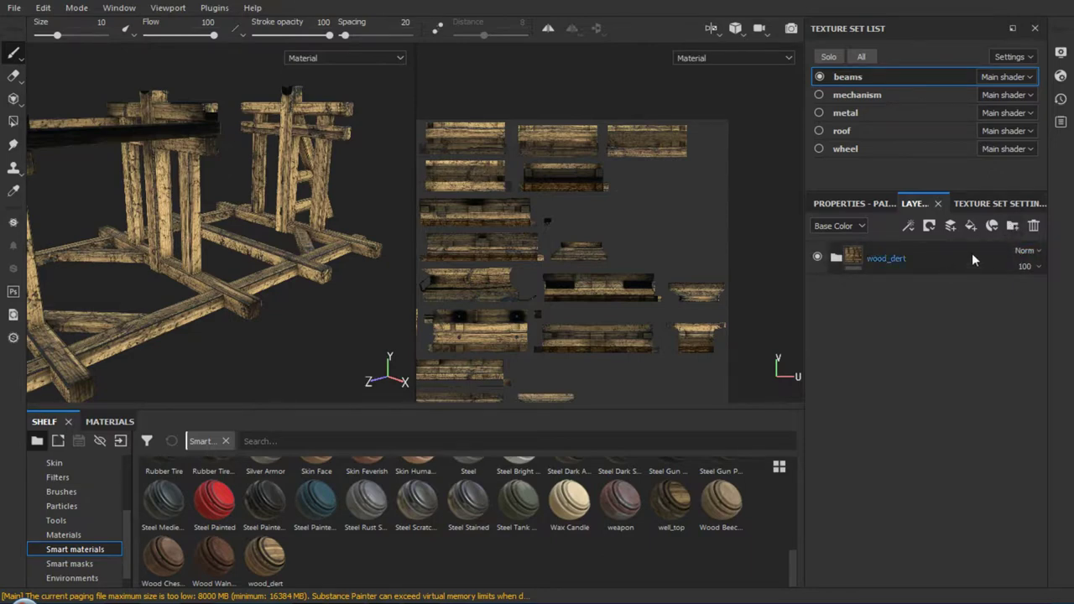
{"action": "left_click", "coordinate": [971, 226]}
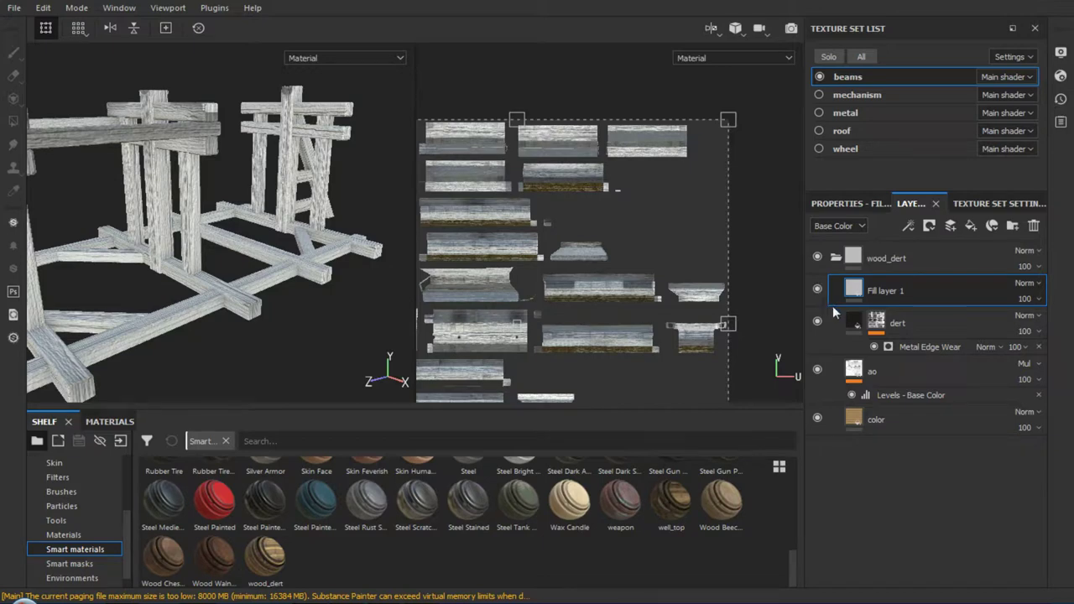
Add two fresh fill layers and move them below the wood_dert folder
{"action": "key", "text": "Delete"}
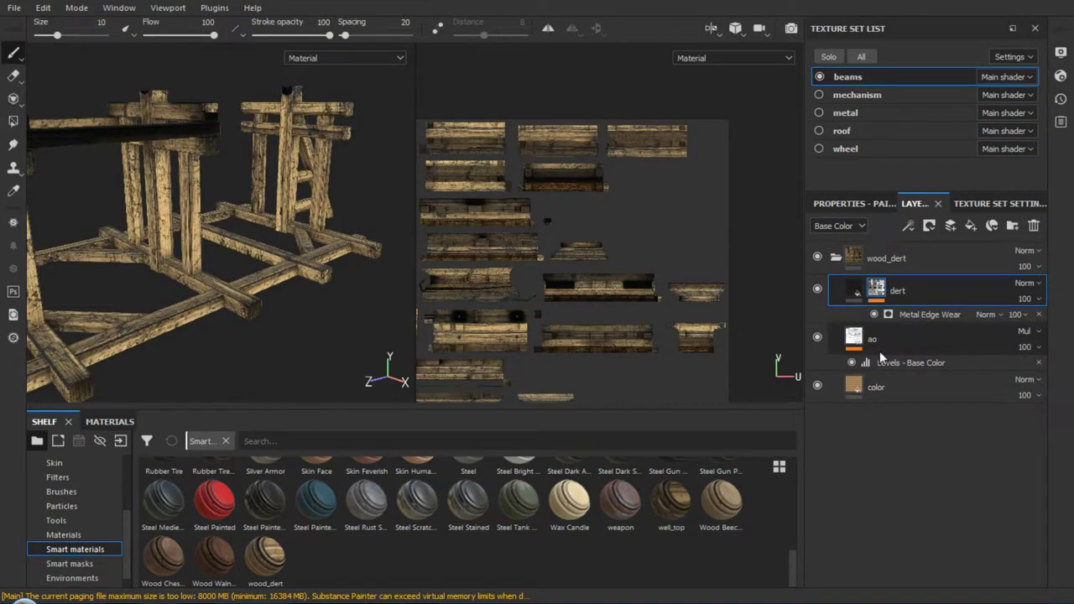
{"action": "left_click", "coordinate": [837, 261]}
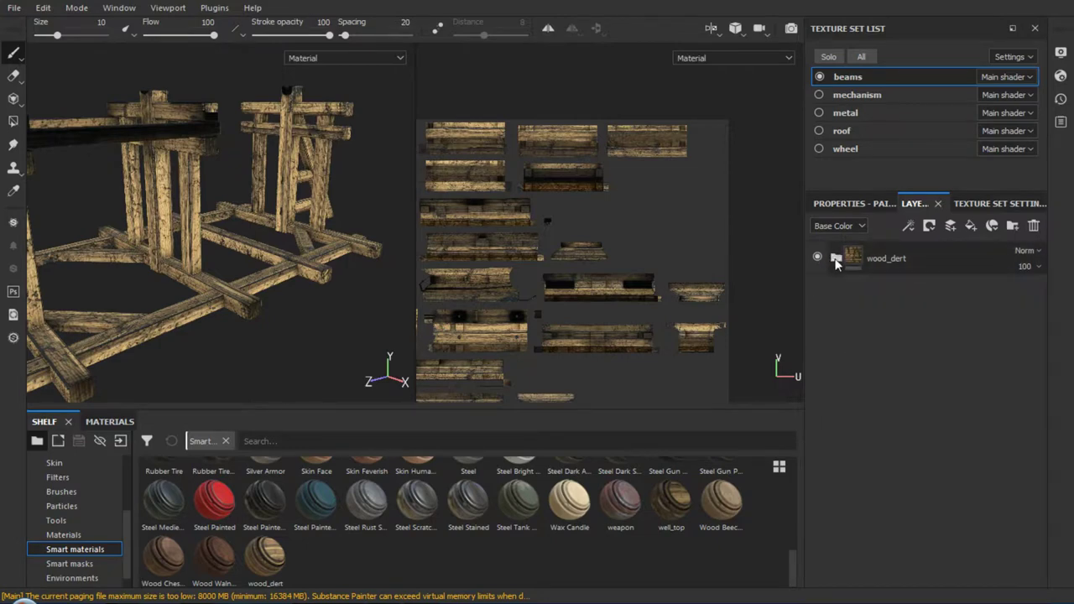
{"action": "left_click", "coordinate": [971, 226]}
{"action": "left_click", "coordinate": [974, 227]}
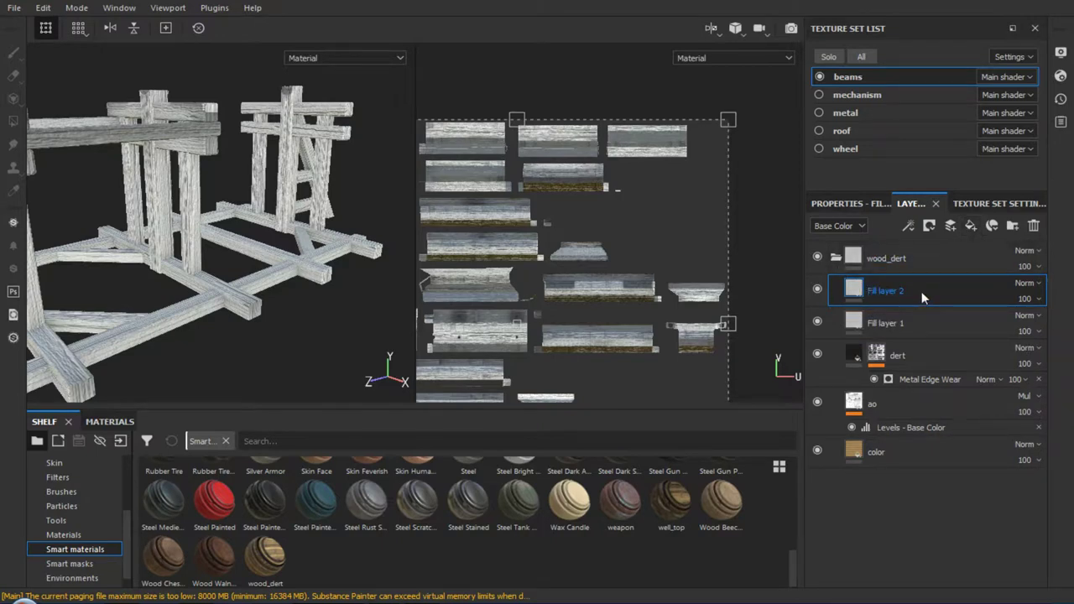
{"action": "left_click", "coordinate": [920, 325], "text": "ctrl"}
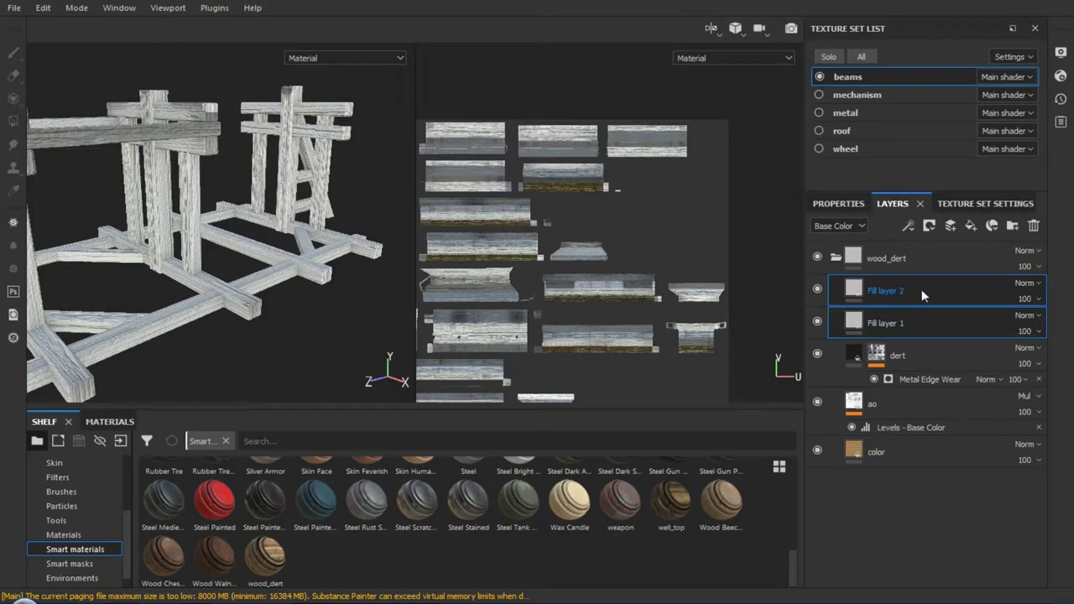
{"action": "left_click_drag", "start_coordinate": [921, 295], "coordinate": [916, 502]}
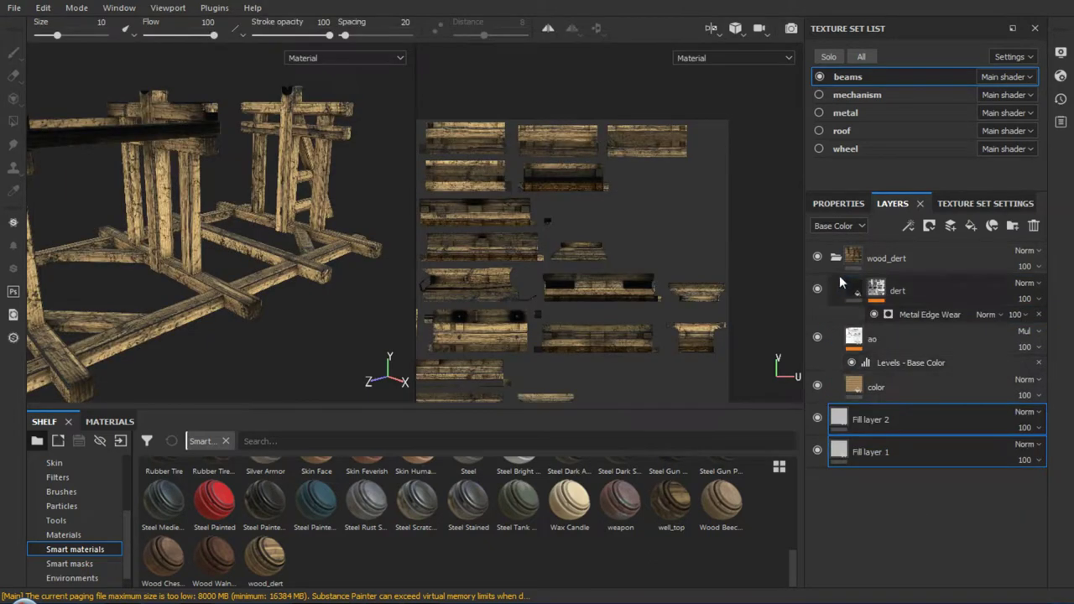
{"action": "left_click", "coordinate": [837, 258]}
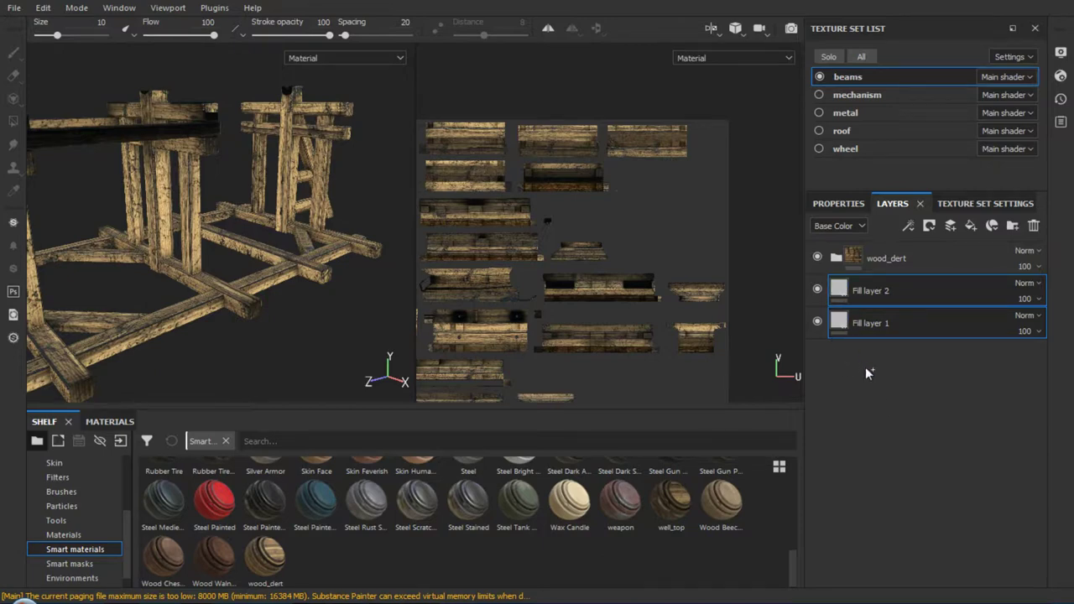
Group both fill layers into a new Folder 1 with Ctrl+G
{"action": "key", "text": "ctrl+d"}
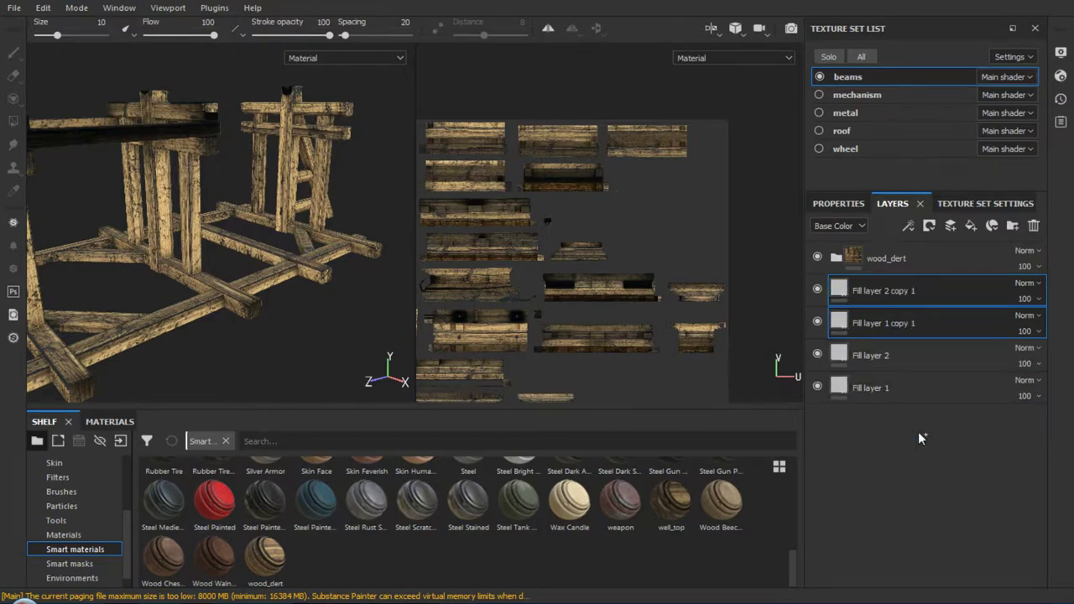
{"action": "key", "text": "Delete"}
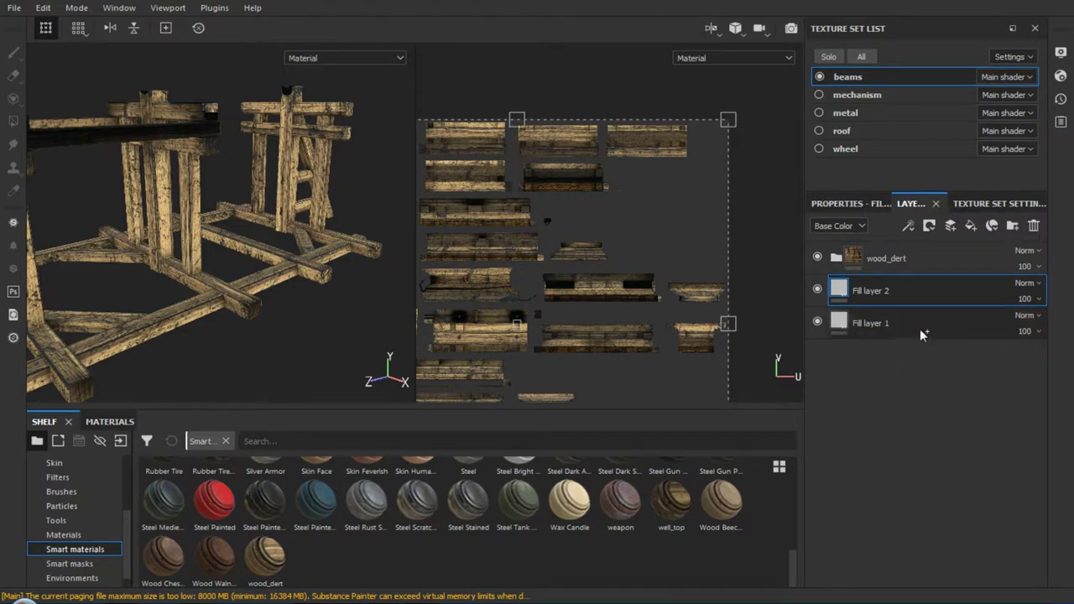
{"action": "left_click", "coordinate": [921, 331], "text": "shift"}
{"action": "key", "text": "ctrl+g"}
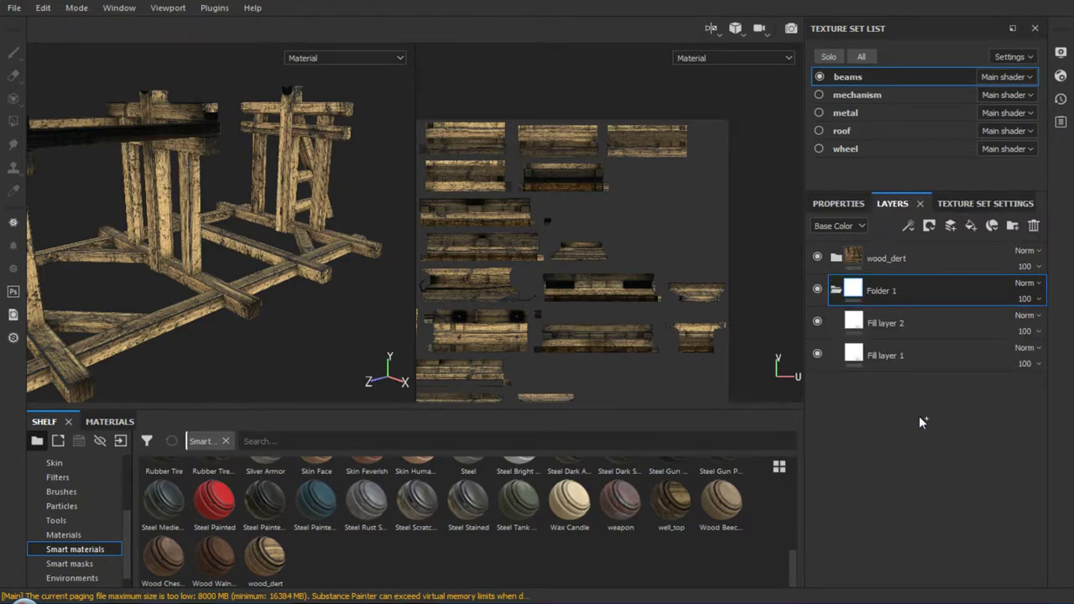
{"action": "left_click", "coordinate": [838, 292]}
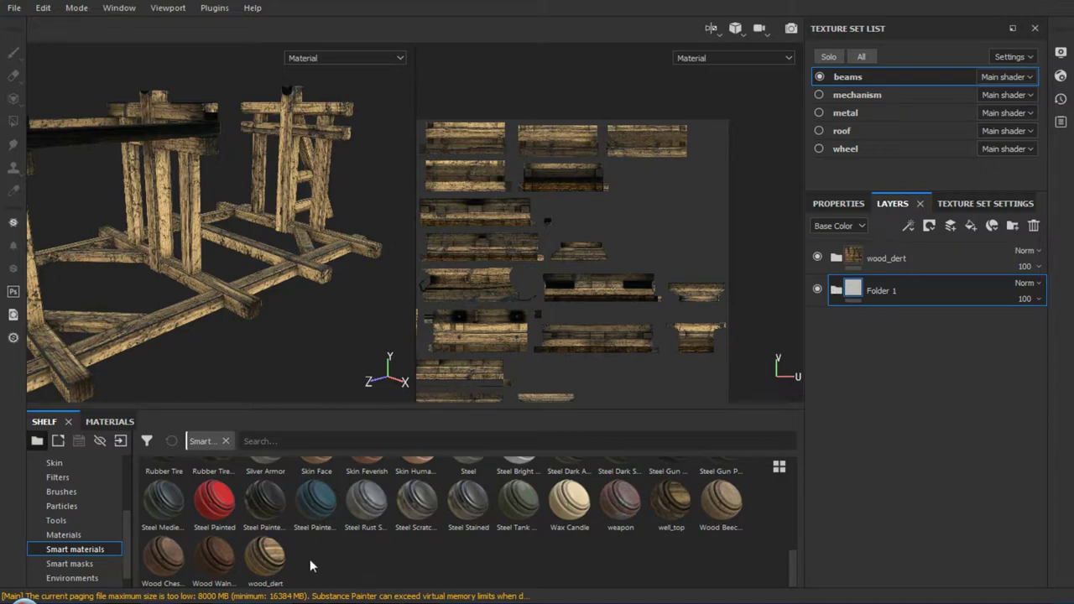
Save Folder 1 as a new smart material from its layer context menu
{"action": "right_click", "coordinate": [277, 561]}
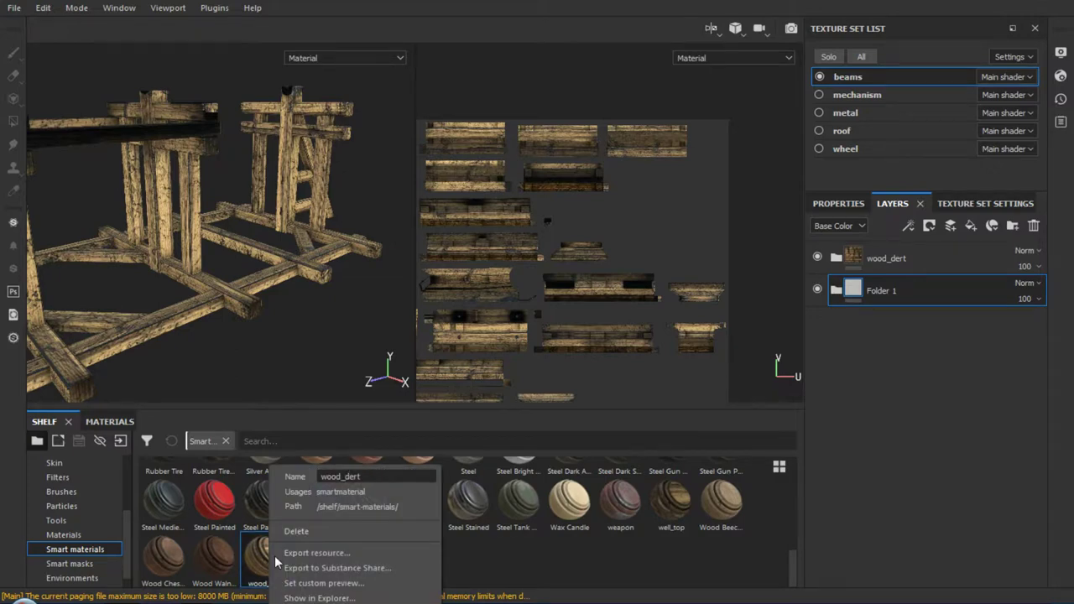
{"action": "left_click", "coordinate": [500, 569]}
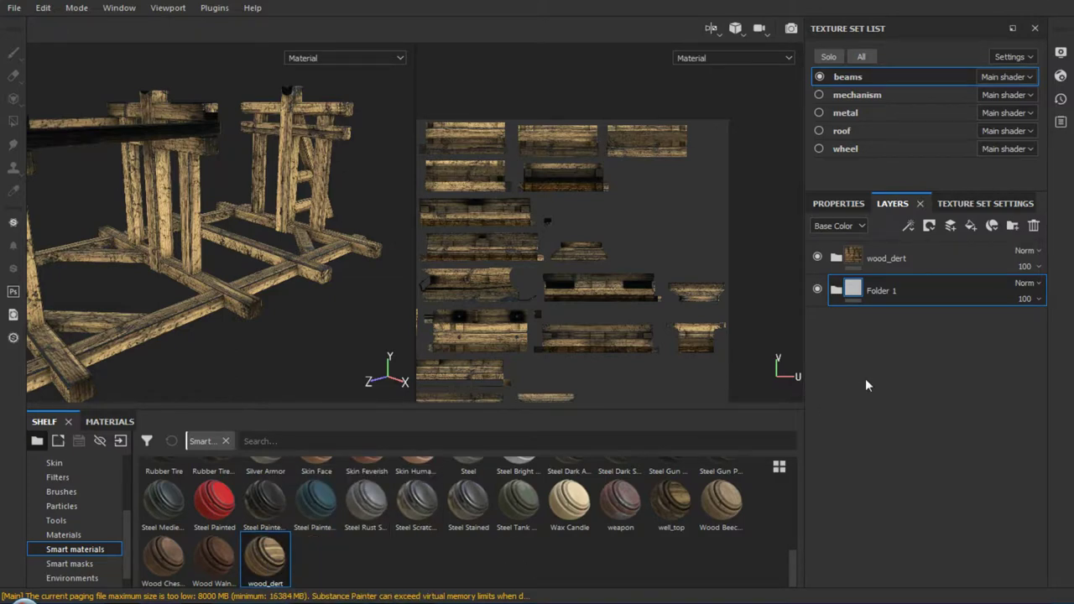
{"action": "right_click", "coordinate": [853, 291]}
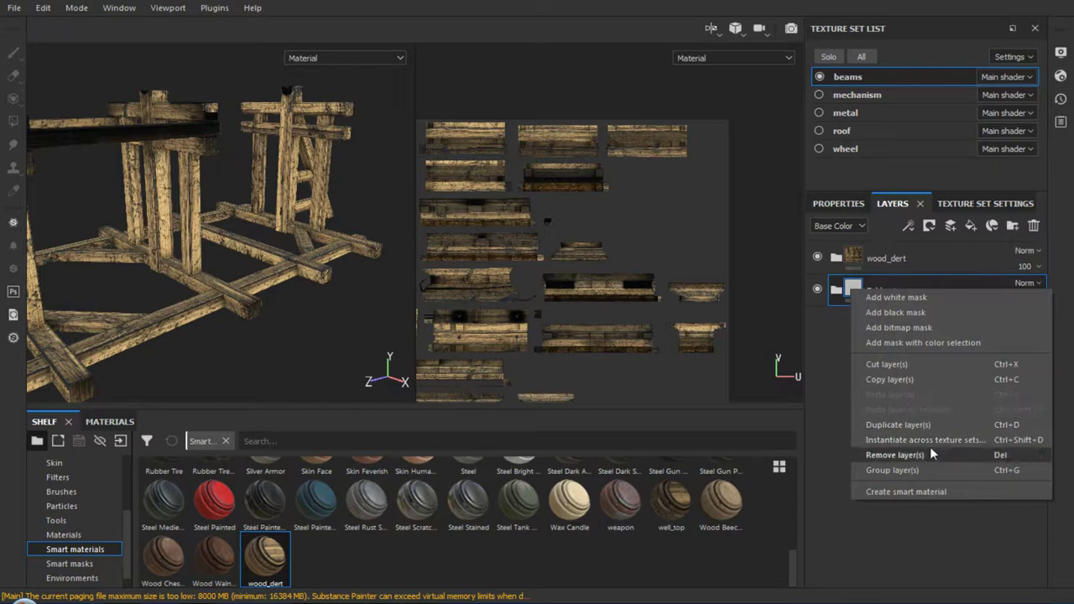
{"action": "left_click", "coordinate": [918, 491]}
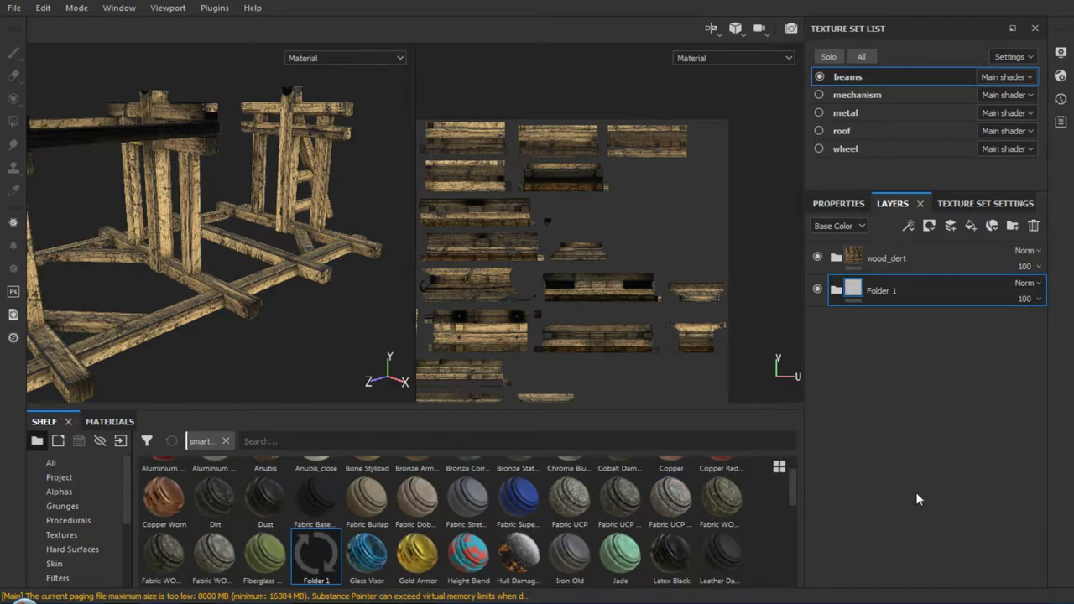
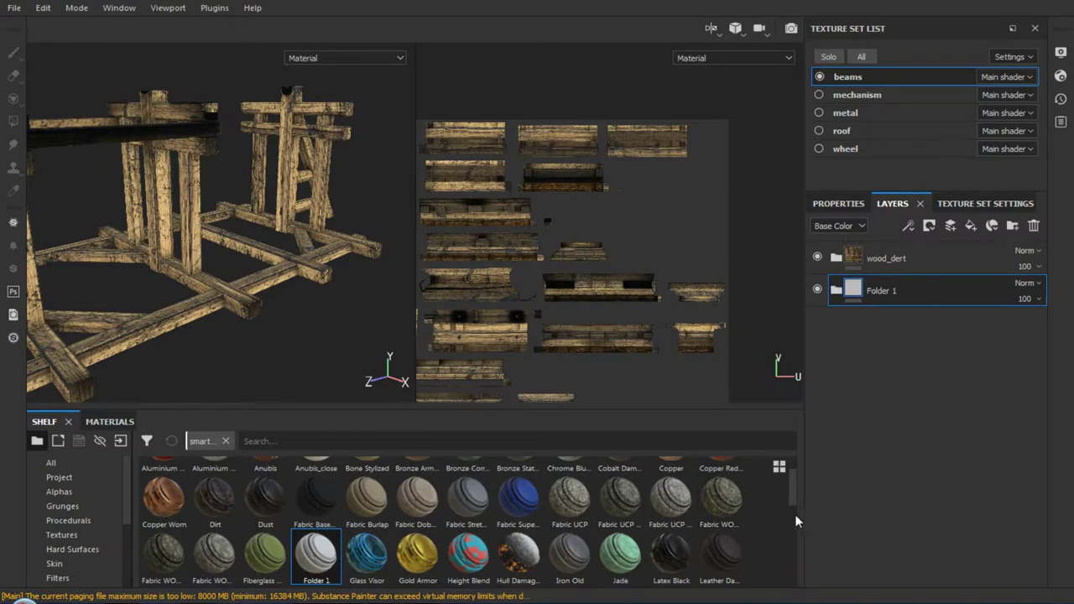
Delete the Folder 1 smart material from the shelf and the Folder 1 layer, keeping wood_dert
{"action": "scroll", "coordinate": [792, 492], "scroll_direction": "up", "scroll_amount": 2}
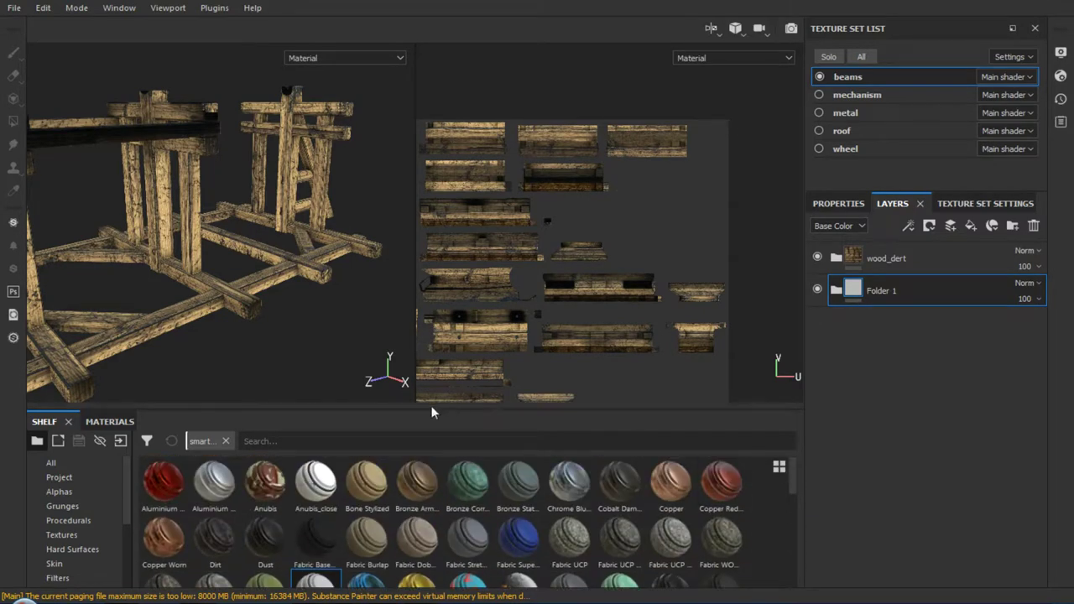
{"action": "left_click_drag", "start_coordinate": [428, 409], "coordinate": [434, 304]}
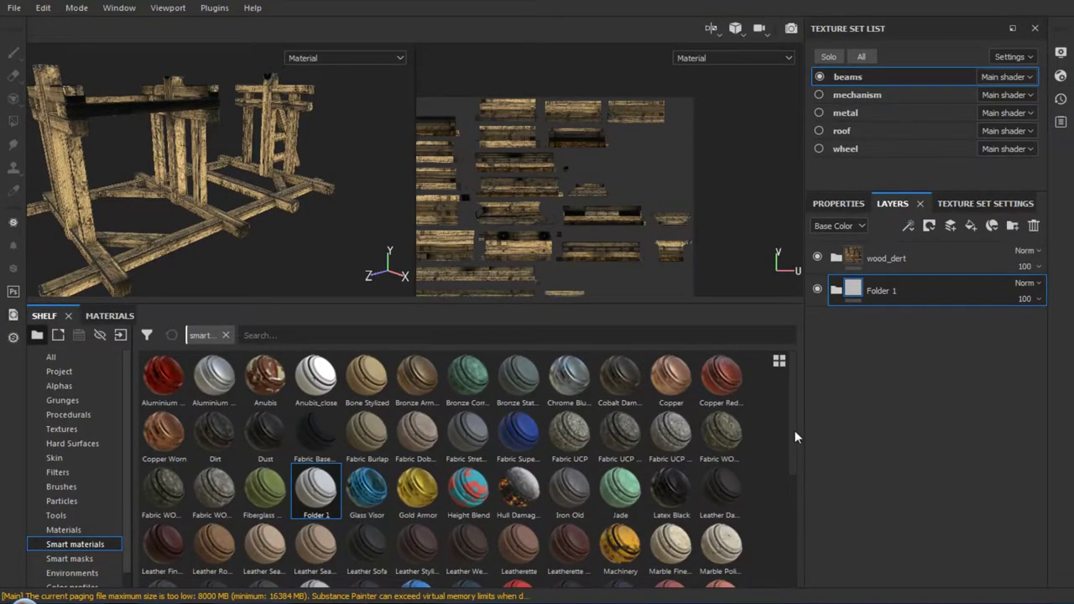
{"action": "left_click_drag", "start_coordinate": [797, 438], "coordinate": [812, 545]}
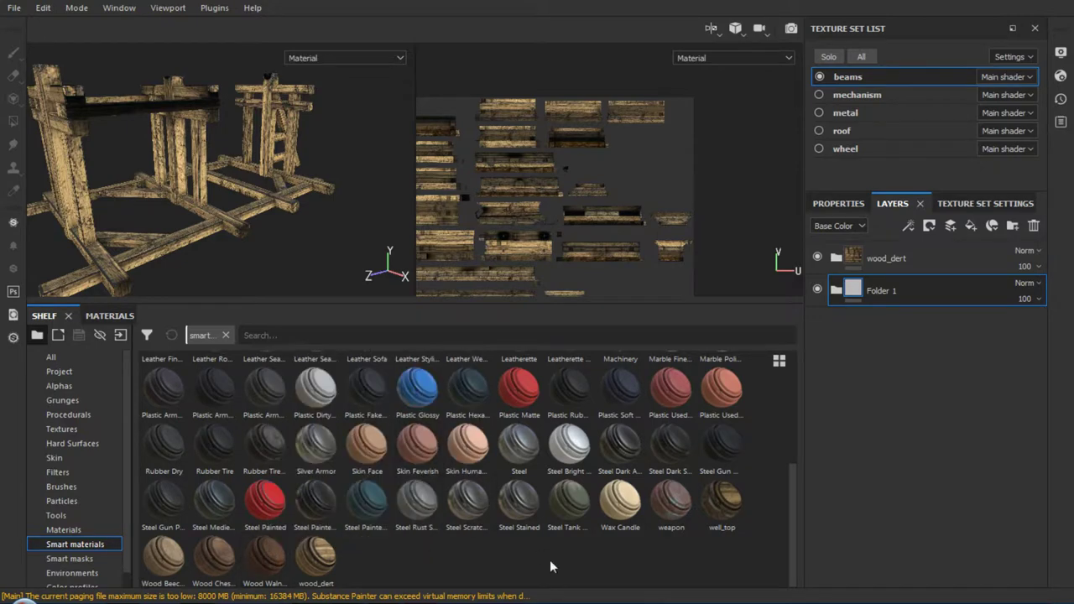
{"action": "left_click_drag", "start_coordinate": [797, 521], "coordinate": [801, 408]}
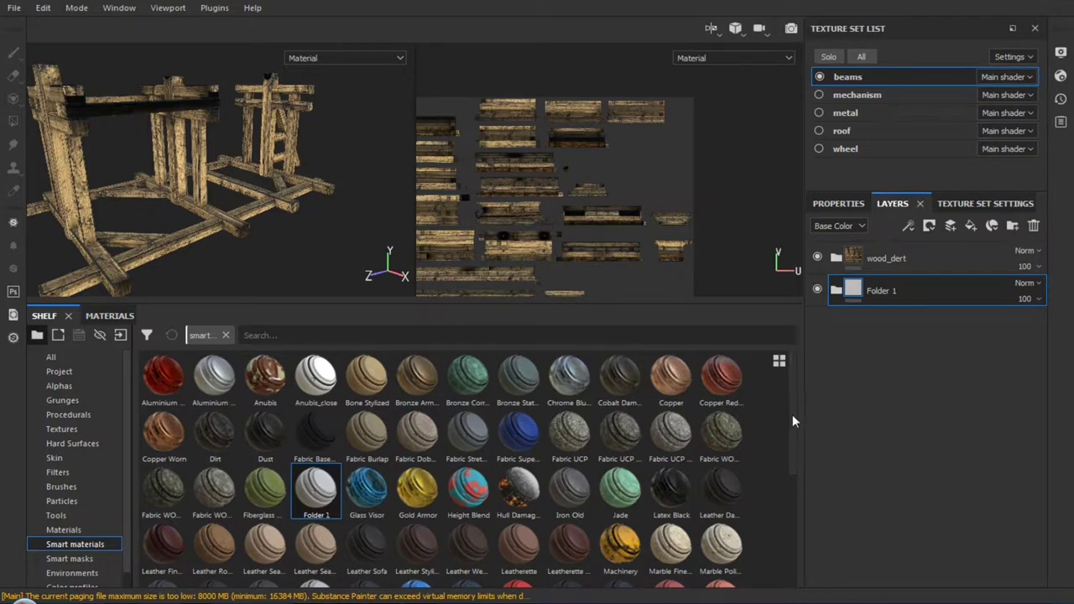
{"action": "right_click", "coordinate": [317, 486]}
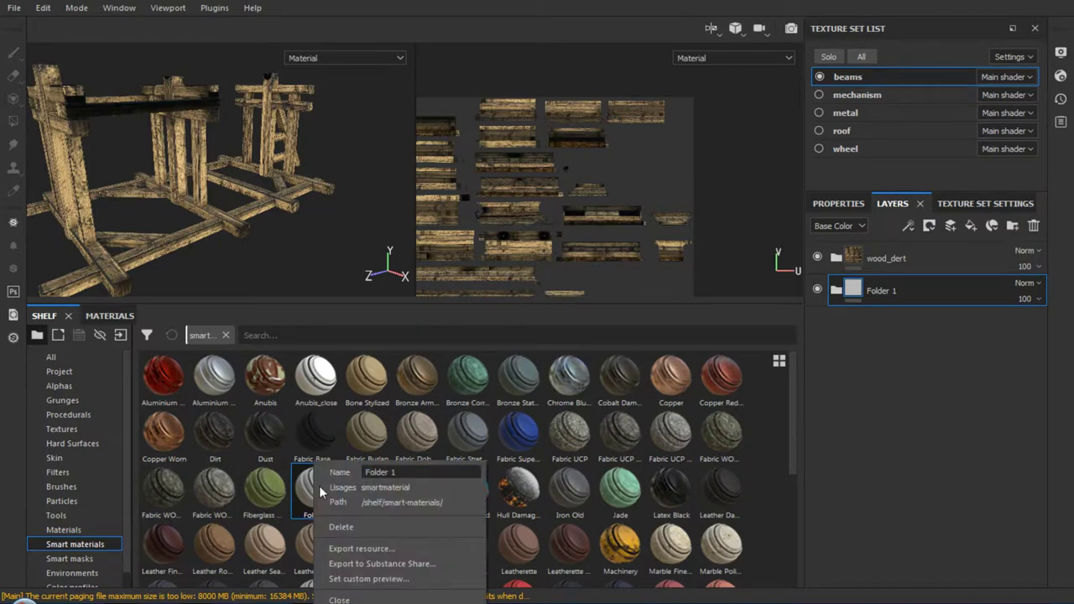
{"action": "left_click", "coordinate": [344, 526]}
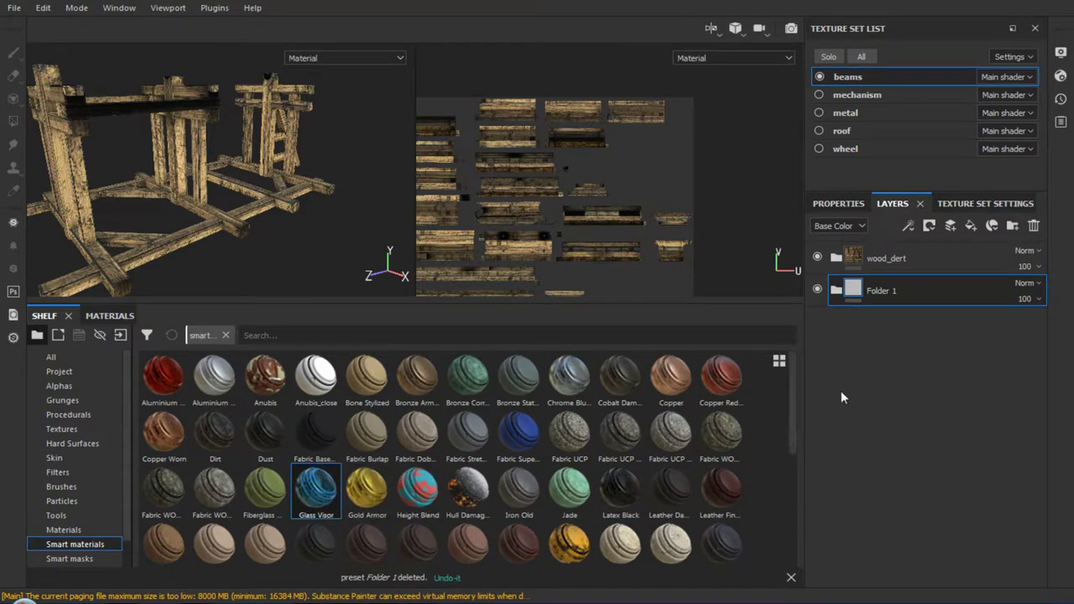
{"action": "left_click", "coordinate": [1034, 227]}
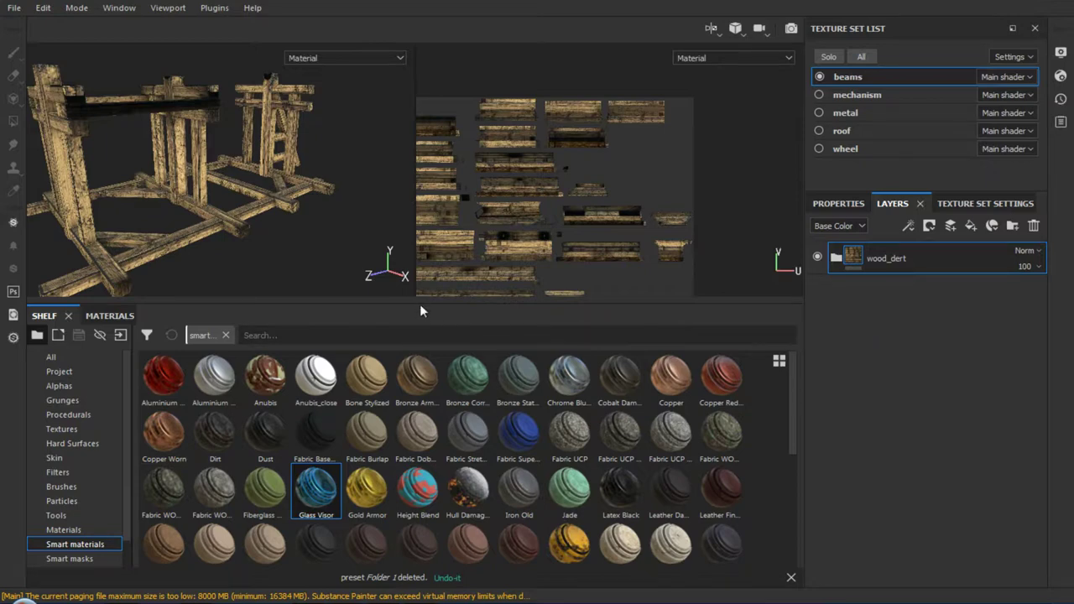
{"action": "left_click_drag", "start_coordinate": [421, 307], "coordinate": [450, 507]}
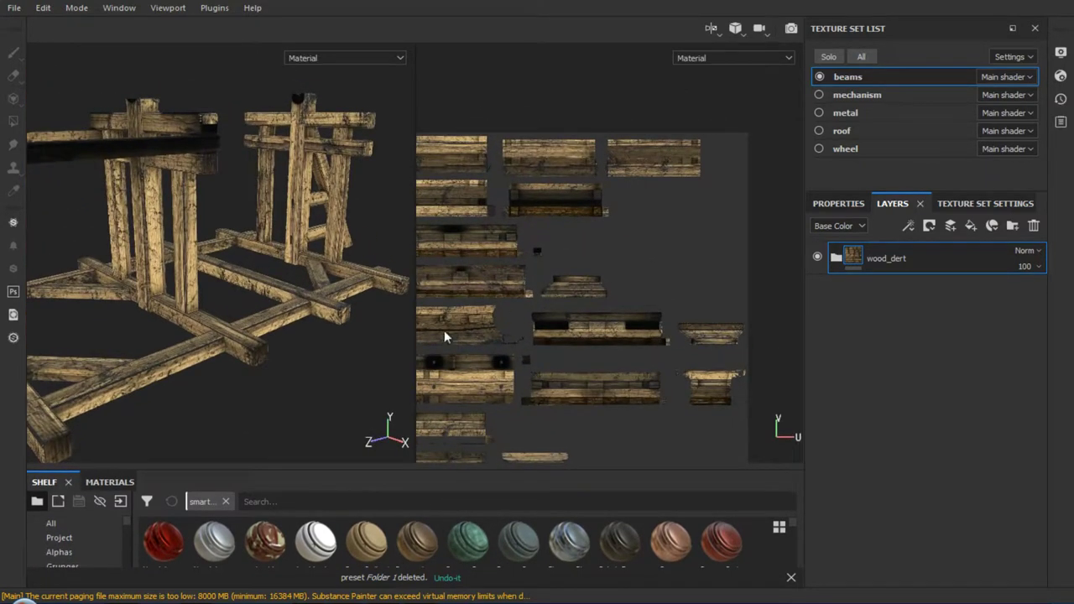
Switch the viewport layout to a single 3D-only view
{"action": "mouse_move", "coordinate": [316, 352]}
{"action": "left_mouse_down", "text": "alt"}
{"action": "mouse_move", "coordinate": [259, 297]}
{"action": "mouse_move", "coordinate": [347, 276]}
{"action": "mouse_move", "coordinate": [338, 284]}
{"action": "mouse_move", "coordinate": [440, 305]}
{"action": "mouse_move", "coordinate": [183, 308]}
{"action": "mouse_move", "coordinate": [241, 307]}
{"action": "mouse_move", "coordinate": [341, 272]}
{"action": "mouse_move", "coordinate": [237, 297]}
{"action": "mouse_move", "coordinate": [227, 311]}
{"action": "mouse_move", "coordinate": [319, 312]}
{"action": "mouse_move", "coordinate": [240, 347]}
{"action": "mouse_move", "coordinate": [89, 314]}
{"action": "mouse_move", "coordinate": [67, 320]}
{"action": "mouse_move", "coordinate": [249, 332]}
{"action": "left_mouse_up", "text": "alt"}
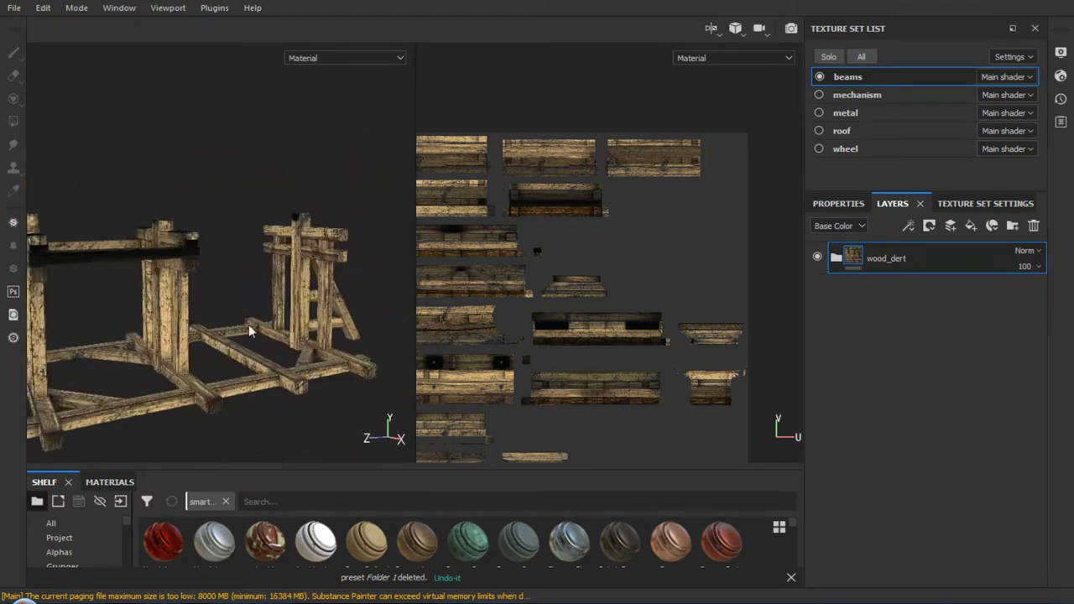
{"action": "left_click", "coordinate": [712, 27]}
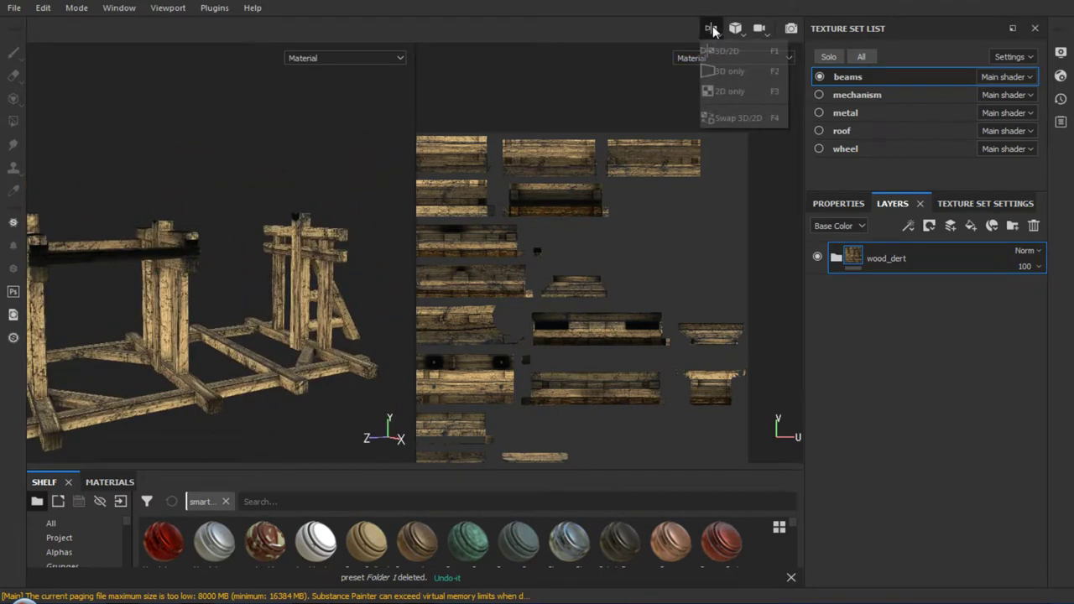
{"action": "left_click", "coordinate": [729, 70]}
{"action": "mouse_move", "coordinate": [427, 311]}
{"action": "left_mouse_down", "text": "alt"}
{"action": "mouse_move", "coordinate": [511, 319]}
{"action": "mouse_move", "coordinate": [487, 293]}
{"action": "mouse_move", "coordinate": [489, 230]}
{"action": "left_mouse_up", "text": "alt"}
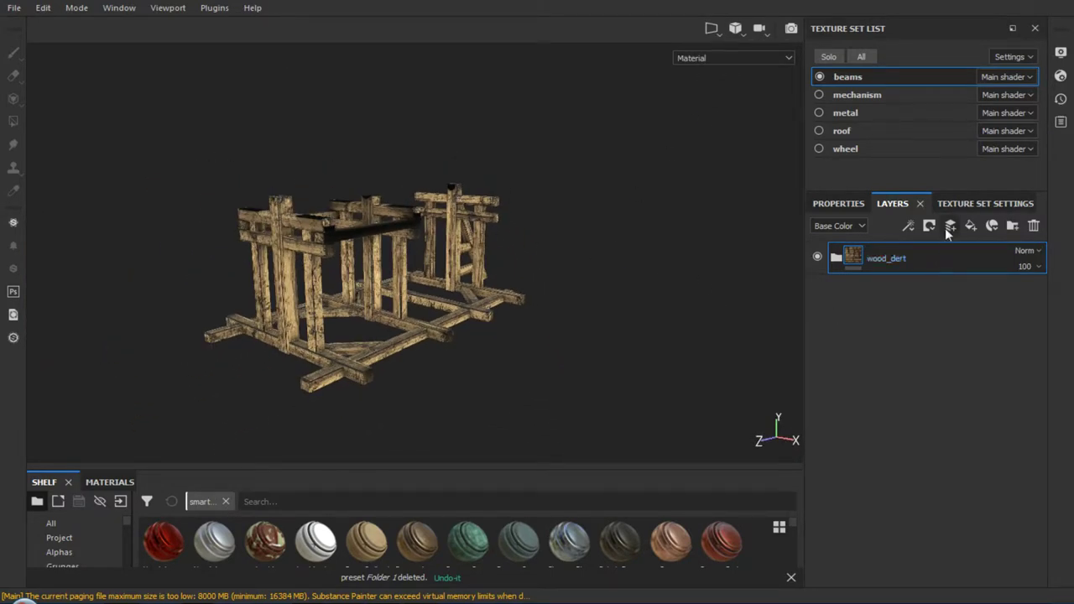
Make the mechanism, roof and wheel texture sets visible in the Texture Set List
{"action": "left_click", "coordinate": [849, 204]}
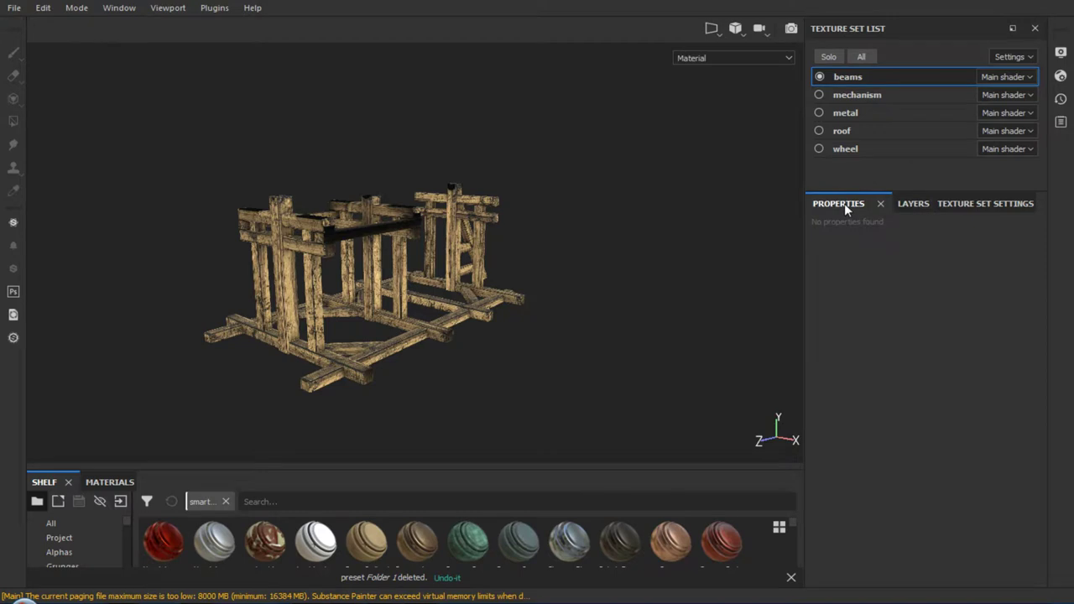
{"action": "left_click", "coordinate": [820, 95]}
{"action": "left_click", "coordinate": [818, 130]}
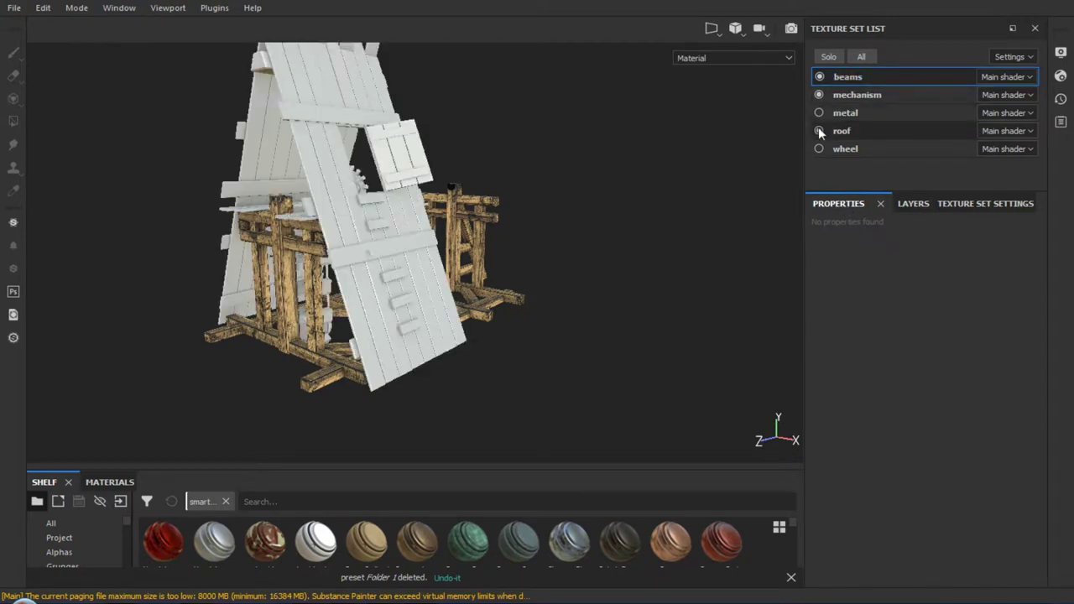
{"action": "left_click", "coordinate": [820, 149]}
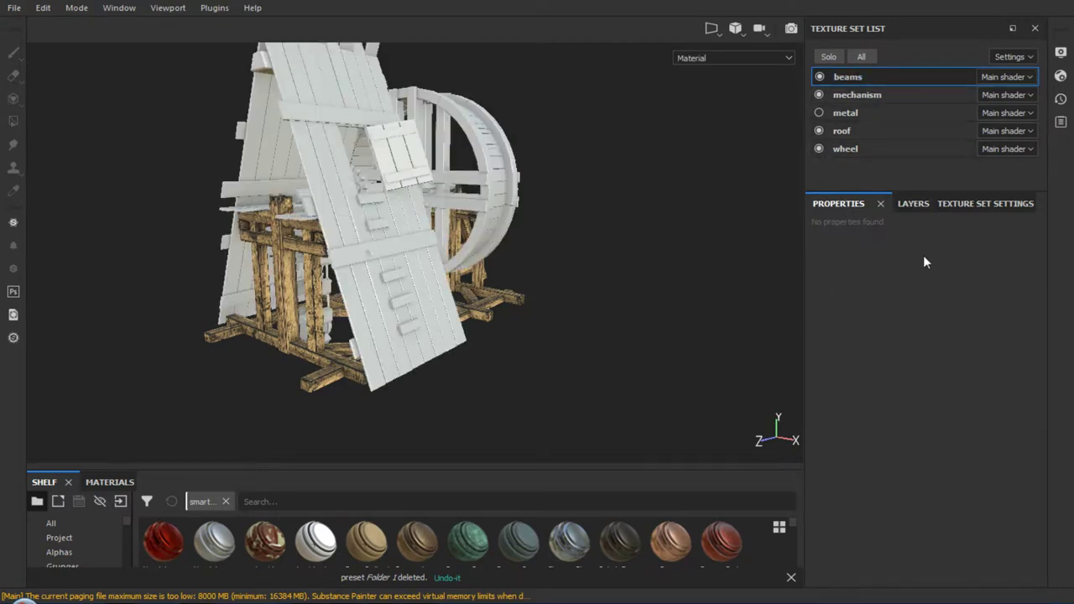
{"action": "left_click", "coordinate": [923, 203]}
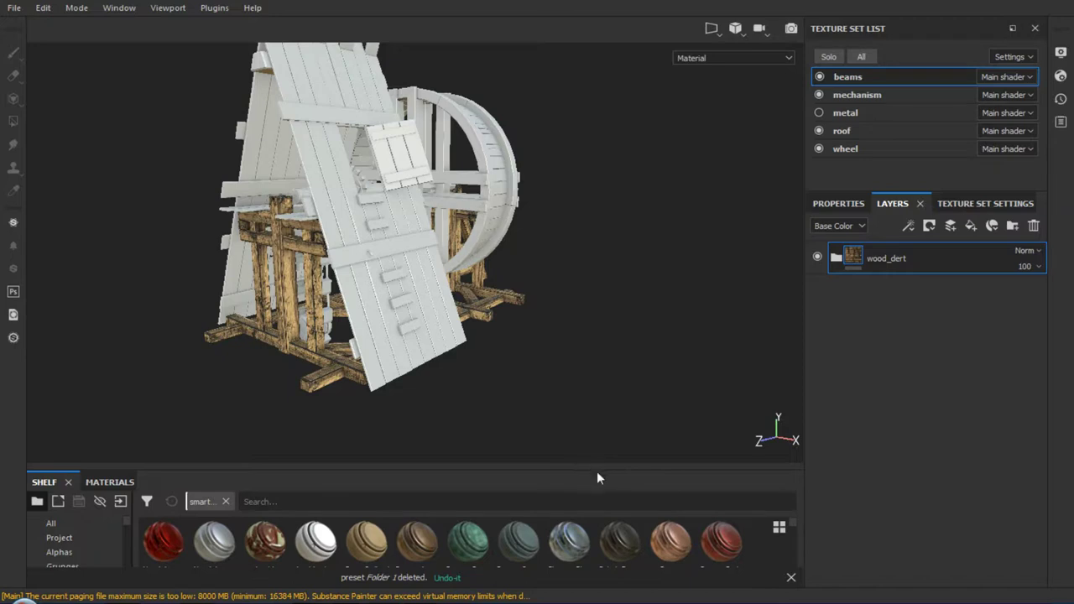
{"action": "left_click_drag", "start_coordinate": [596, 471], "coordinate": [596, 387]}
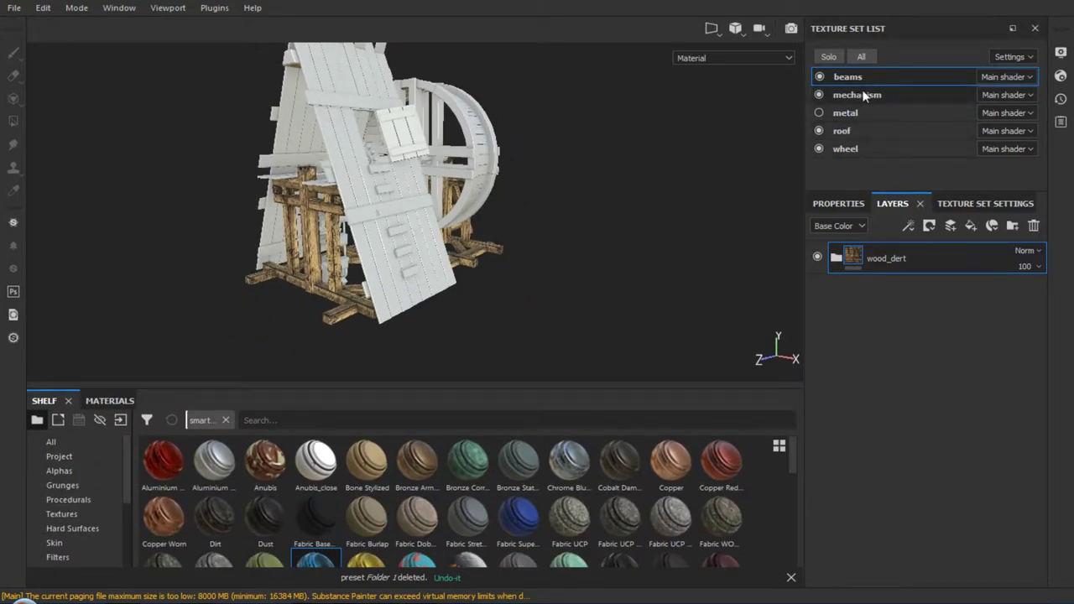
Delete the empty Layer 1 from the roof and wheel texture sets
{"action": "left_click", "coordinate": [865, 95]}
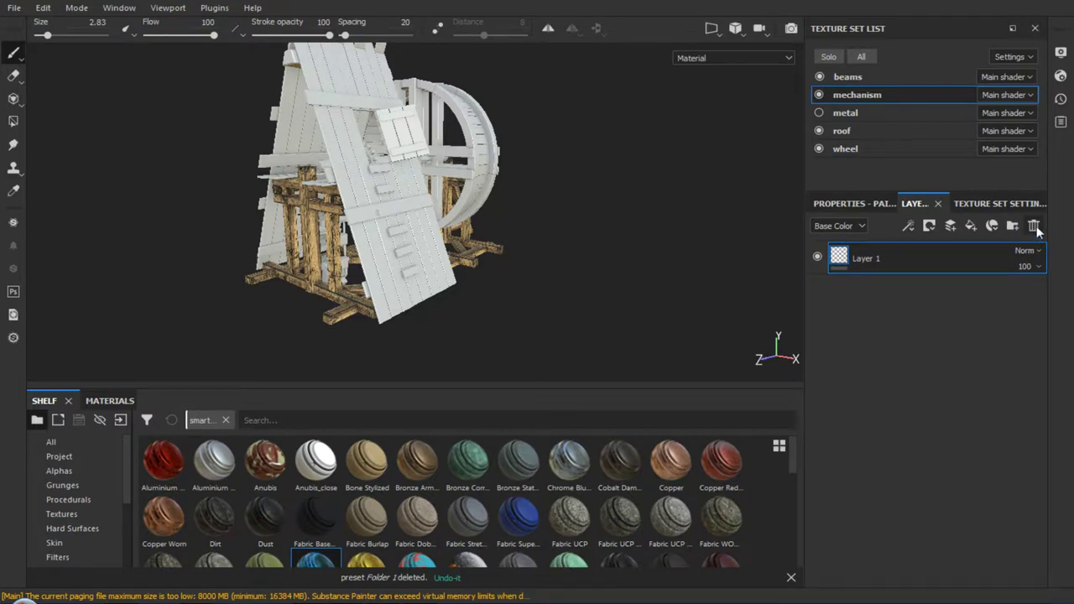
{"action": "left_click", "coordinate": [867, 128]}
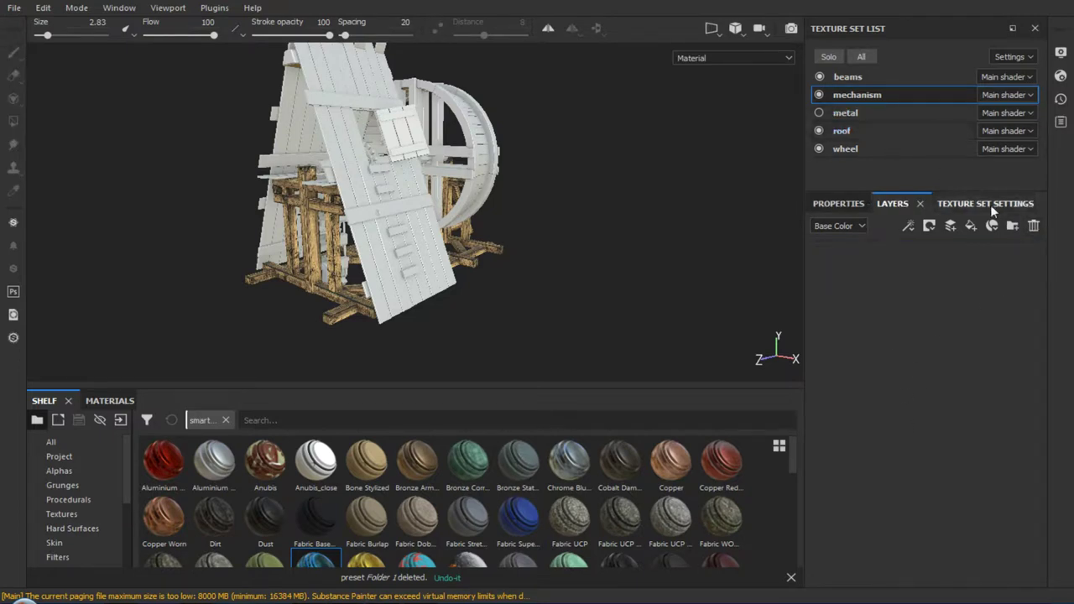
{"action": "left_click", "coordinate": [1035, 224]}
{"action": "left_click", "coordinate": [863, 149]}
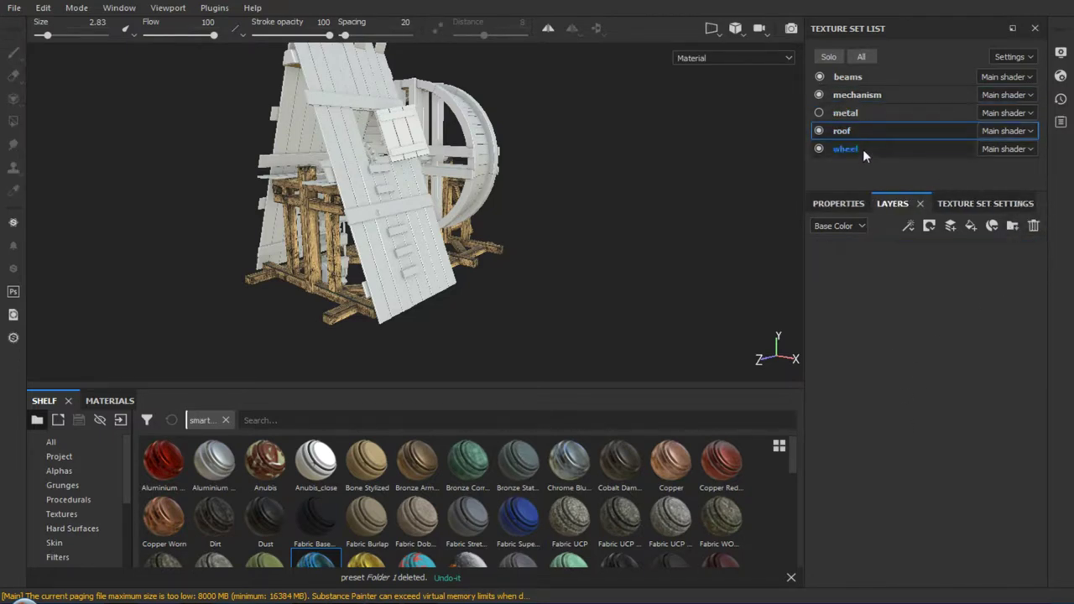
{"action": "left_click", "coordinate": [1035, 226]}
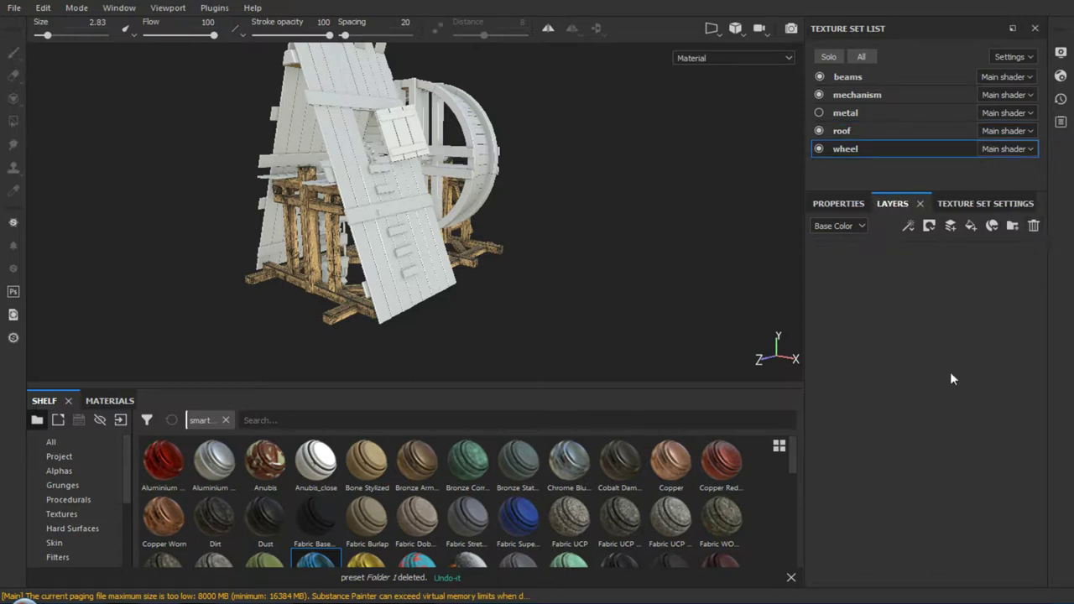
Apply the wood_dert smart material to the mechanism texture set
{"action": "left_click", "coordinate": [858, 94]}
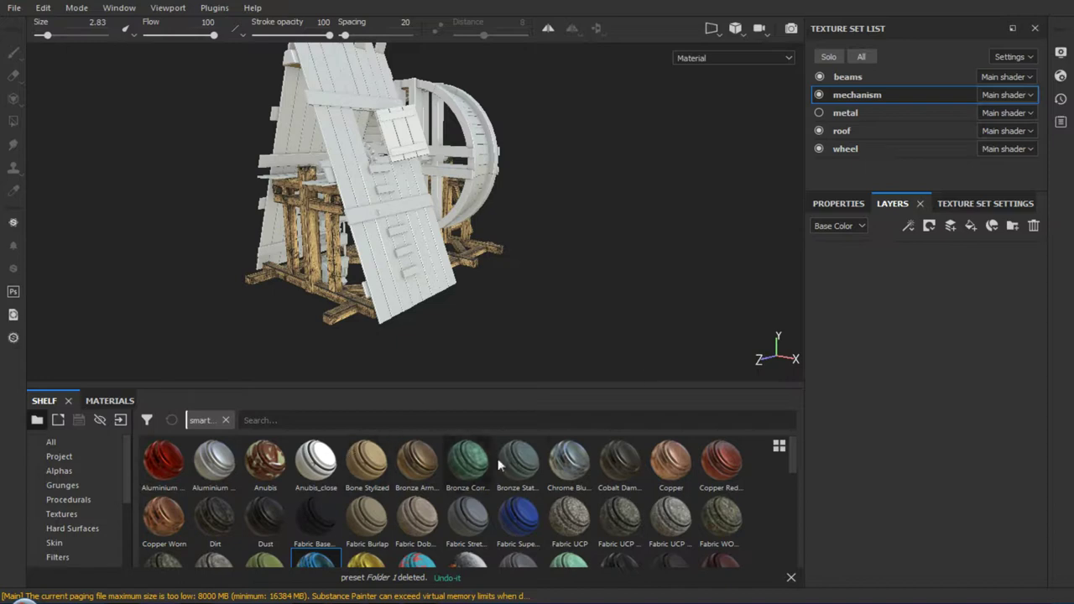
{"action": "left_click_drag", "start_coordinate": [795, 447], "coordinate": [795, 538]}
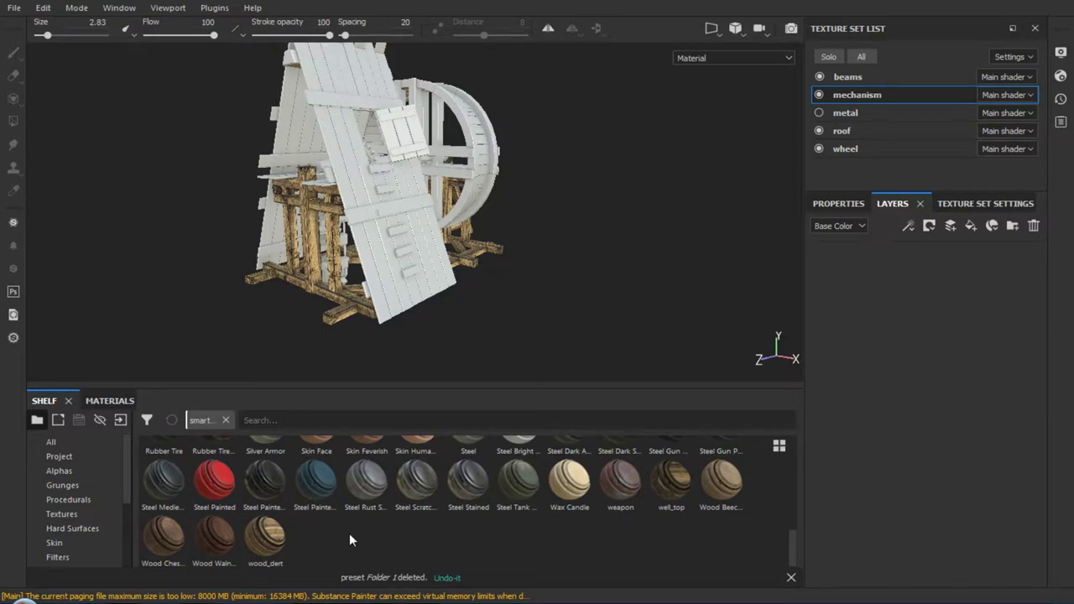
{"action": "left_click_drag", "start_coordinate": [265, 537], "coordinate": [895, 374]}
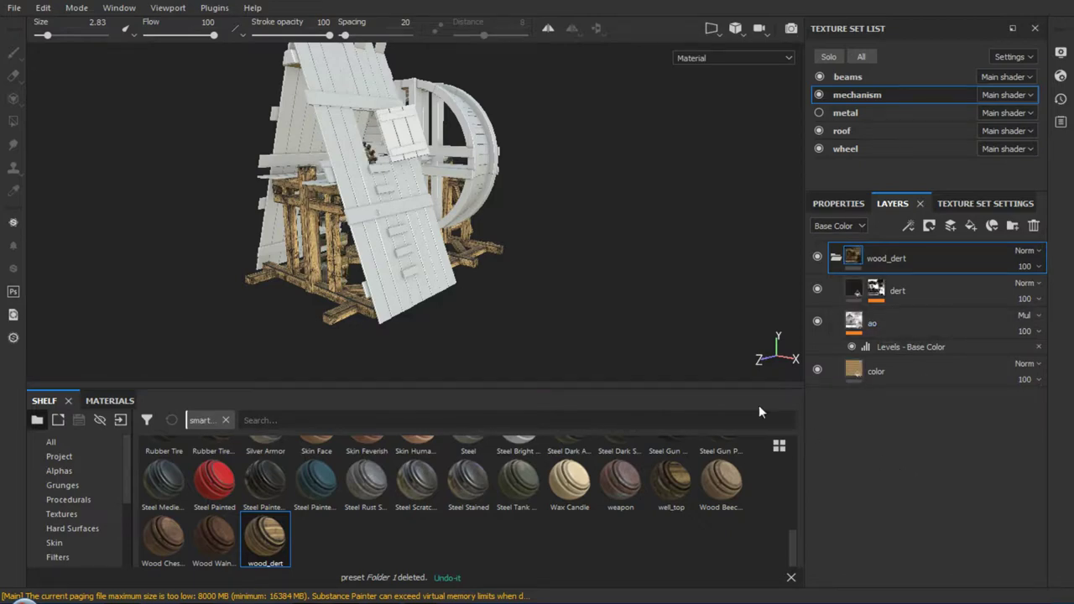
{"action": "left_click_drag", "start_coordinate": [587, 319], "coordinate": [663, 268], "text": "alt"}
{"action": "right_click_drag", "start_coordinate": [663, 268], "coordinate": [502, 378], "text": "alt"}
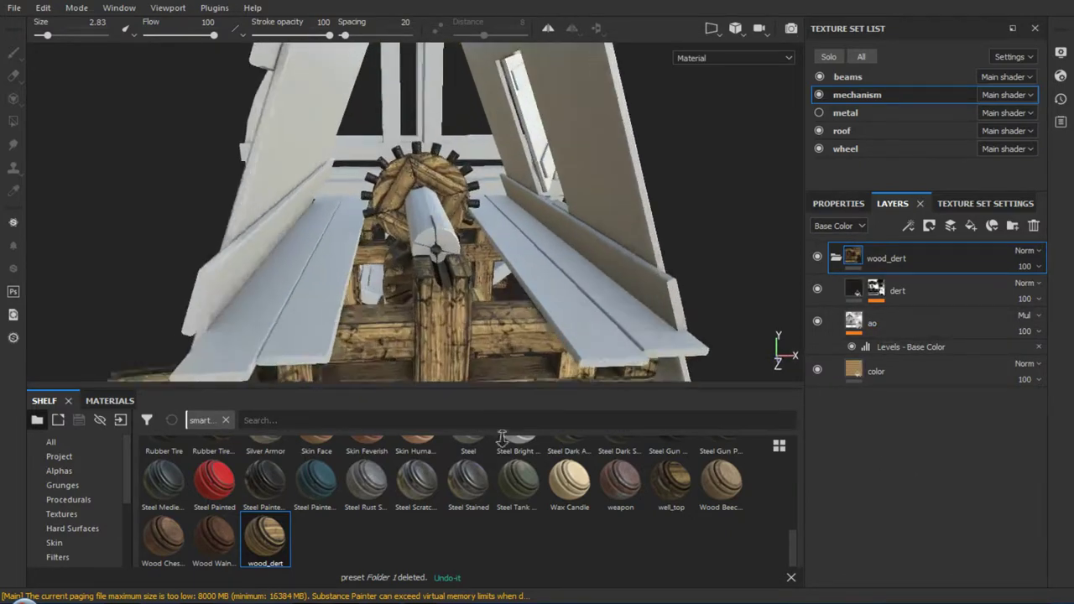
{"action": "right_click_drag", "start_coordinate": [502, 440], "coordinate": [452, 298], "text": "alt"}
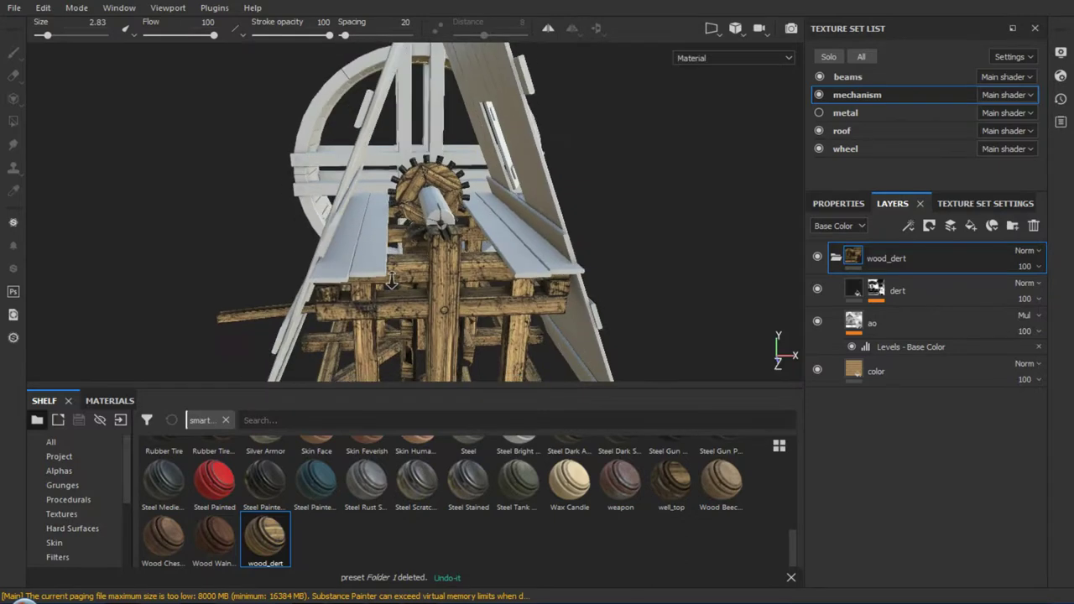
{"action": "mouse_move", "coordinate": [594, 240]}
{"action": "right_mouse_down", "text": "alt"}
{"action": "mouse_move", "coordinate": [458, 342]}
{"action": "mouse_move", "coordinate": [485, 407]}
{"action": "right_mouse_up", "text": "alt"}
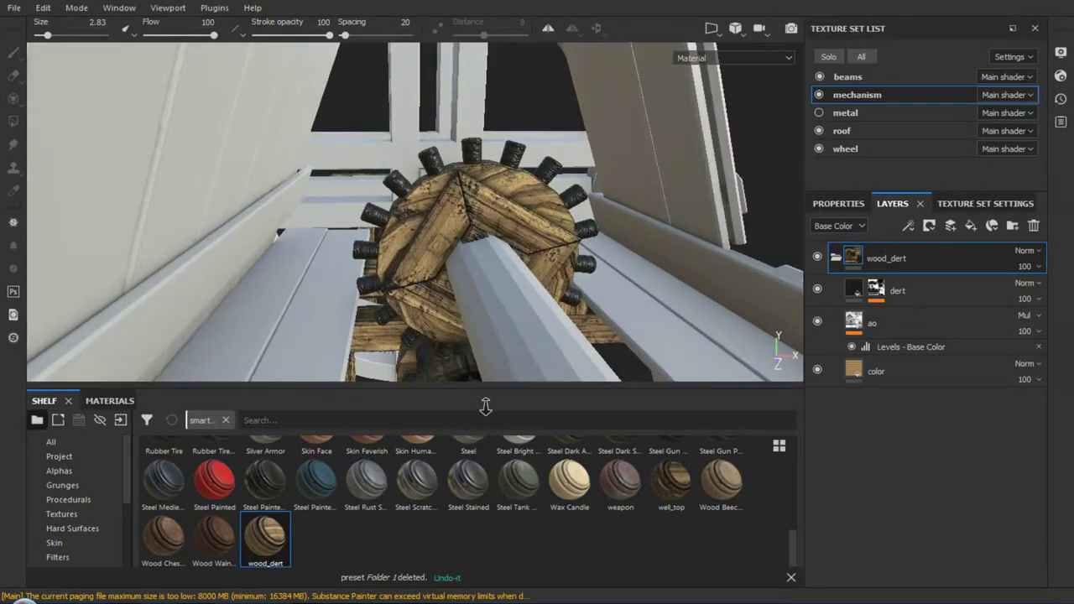
{"action": "mouse_move", "coordinate": [486, 406]}
{"action": "left_mouse_down", "text": "alt"}
{"action": "mouse_move", "coordinate": [487, 276]}
{"action": "mouse_move", "coordinate": [529, 276]}
{"action": "mouse_move", "coordinate": [780, 344]}
{"action": "left_mouse_up", "text": "alt"}
{"action": "scroll", "coordinate": [780, 343], "scroll_direction": "up", "scroll_amount": 3}
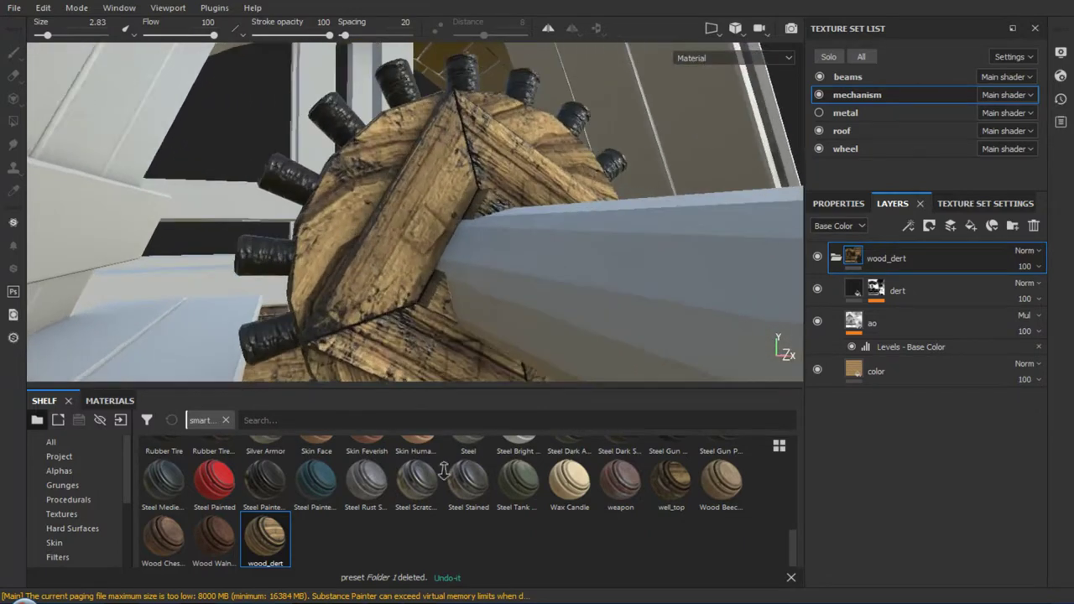
{"action": "scroll", "coordinate": [780, 346], "scroll_direction": "up", "scroll_amount": 2}
{"action": "mouse_move", "coordinate": [420, 369]}
{"action": "left_mouse_down", "text": "alt"}
{"action": "mouse_move", "coordinate": [379, 221]}
{"action": "mouse_move", "coordinate": [391, 193]}
{"action": "mouse_move", "coordinate": [386, 225]}
{"action": "mouse_move", "coordinate": [378, 199]}
{"action": "mouse_move", "coordinate": [400, 249]}
{"action": "left_mouse_up", "text": "alt"}
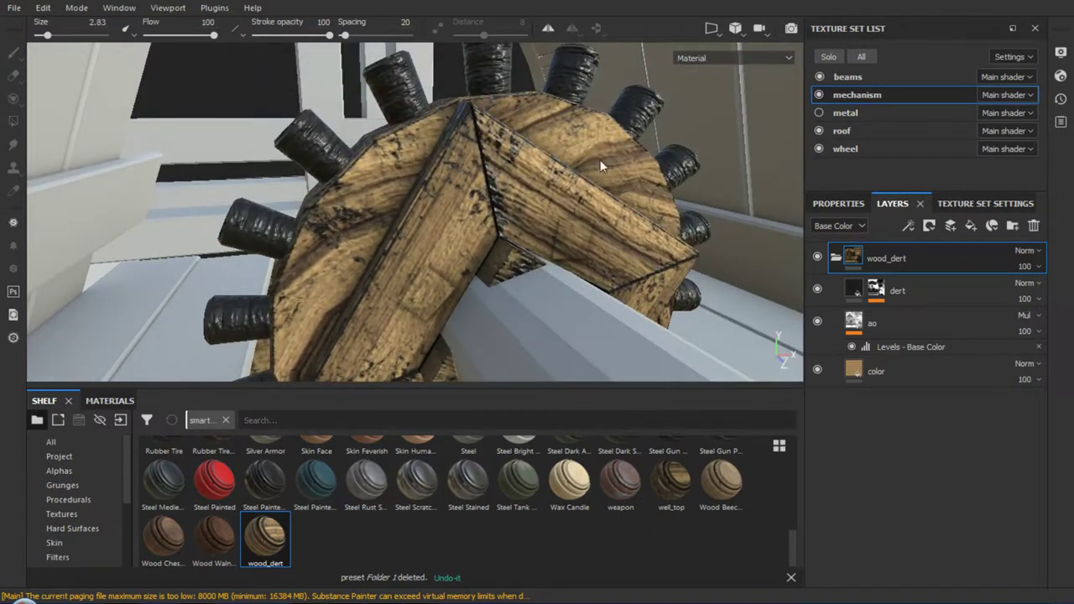
{"action": "mouse_move", "coordinate": [563, 225]}
{"action": "left_mouse_down", "text": "alt"}
{"action": "mouse_move", "coordinate": [427, 210]}
{"action": "mouse_move", "coordinate": [839, 201]}
{"action": "mouse_move", "coordinate": [478, 98]}
{"action": "left_mouse_up", "text": "alt"}
{"action": "right_click_drag", "start_coordinate": [479, 98], "coordinate": [474, 118], "text": "alt"}
{"action": "mouse_move", "coordinate": [475, 118]}
{"action": "left_mouse_down", "text": "alt"}
{"action": "mouse_move", "coordinate": [468, 175]}
{"action": "mouse_move", "coordinate": [453, 189]}
{"action": "mouse_move", "coordinate": [537, 160]}
{"action": "left_mouse_up", "text": "alt"}
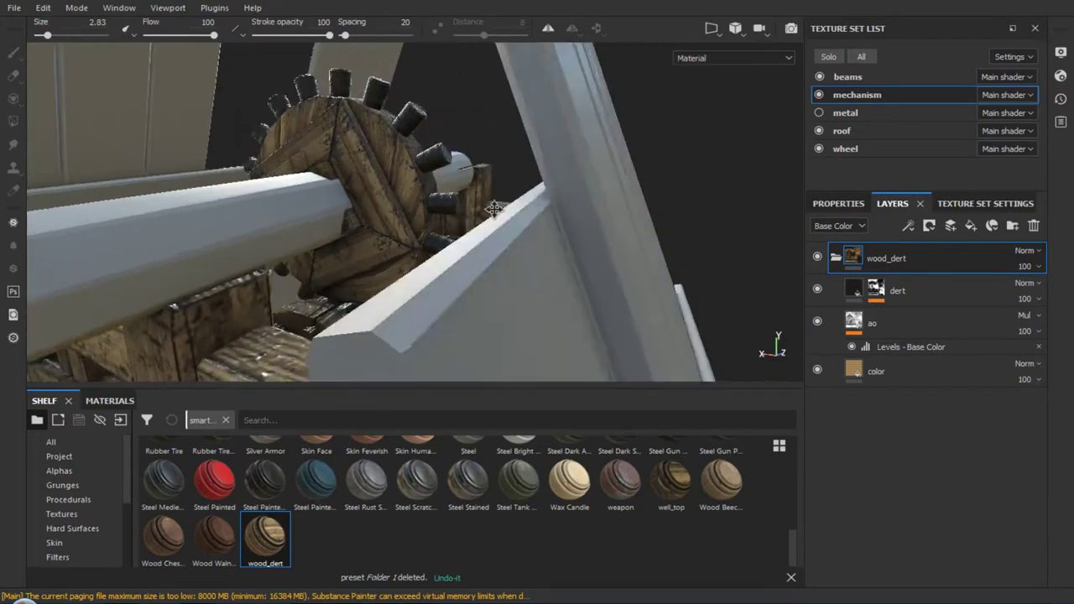
{"action": "middle_click_drag", "start_coordinate": [537, 159], "coordinate": [556, 151], "text": "alt"}
{"action": "left_click_drag", "start_coordinate": [556, 151], "coordinate": [399, 172], "text": "alt"}
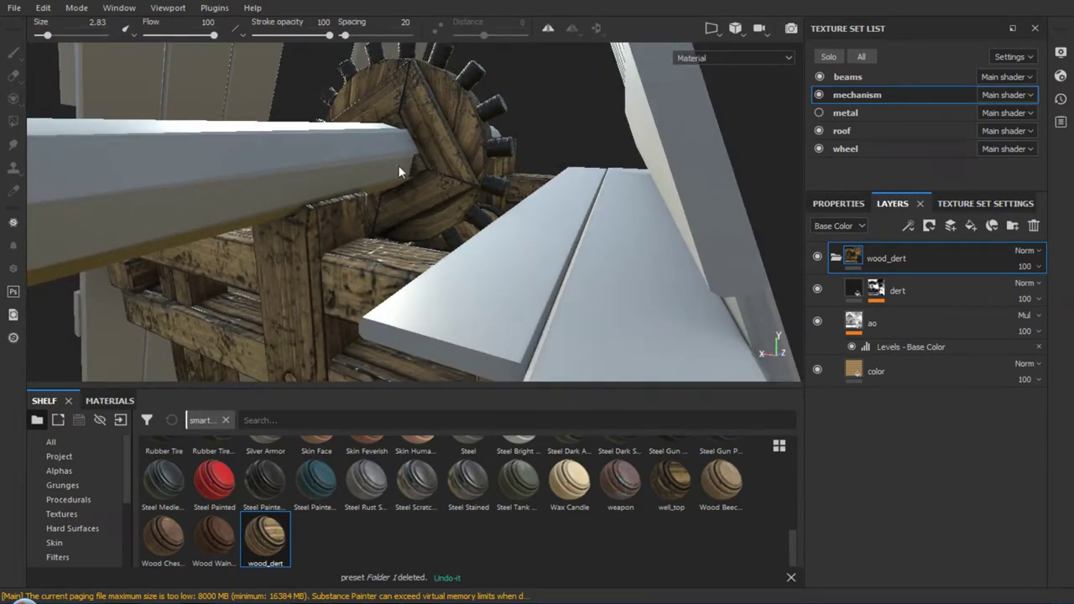
{"action": "left_click_drag", "start_coordinate": [571, 177], "coordinate": [566, 193], "text": "alt"}
{"action": "right_click_drag", "start_coordinate": [566, 193], "coordinate": [566, 255], "text": "alt"}
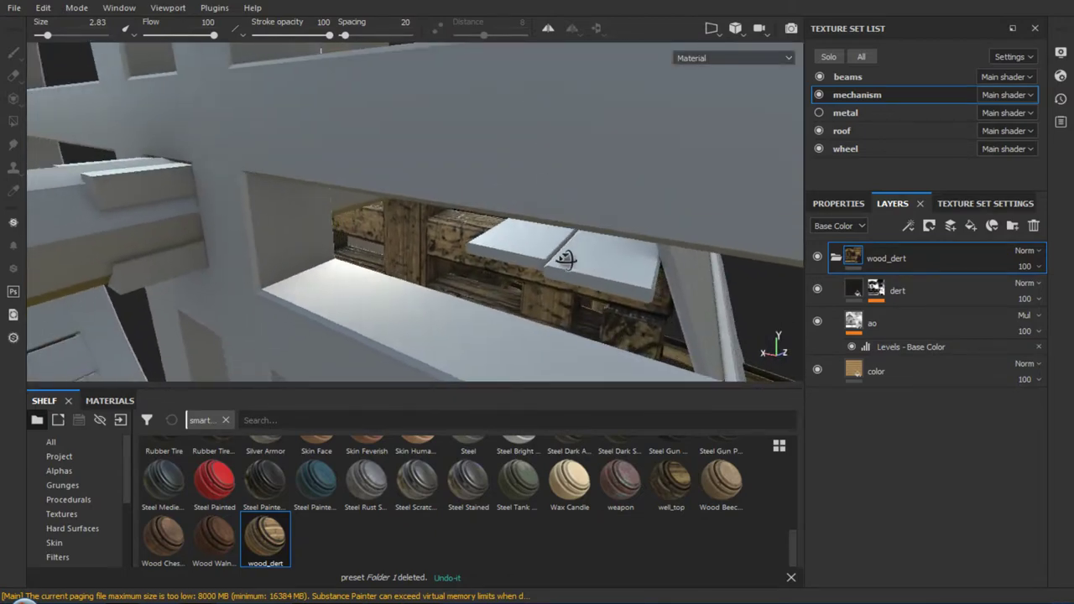
{"action": "left_click_drag", "start_coordinate": [566, 254], "coordinate": [407, 254], "text": "alt"}
{"action": "right_click_drag", "start_coordinate": [406, 259], "coordinate": [470, 251], "text": "alt"}
{"action": "mouse_move", "coordinate": [470, 252]}
{"action": "left_mouse_down", "text": "alt"}
{"action": "mouse_move", "coordinate": [542, 237]}
{"action": "mouse_move", "coordinate": [389, 127]}
{"action": "mouse_move", "coordinate": [511, 223]}
{"action": "mouse_move", "coordinate": [462, 185]}
{"action": "mouse_move", "coordinate": [311, 148]}
{"action": "mouse_move", "coordinate": [398, 228]}
{"action": "mouse_move", "coordinate": [344, 252]}
{"action": "mouse_move", "coordinate": [354, 256]}
{"action": "mouse_move", "coordinate": [389, 221]}
{"action": "mouse_move", "coordinate": [469, 256]}
{"action": "mouse_move", "coordinate": [543, 241]}
{"action": "mouse_move", "coordinate": [559, 272]}
{"action": "mouse_move", "coordinate": [611, 212]}
{"action": "mouse_move", "coordinate": [592, 252]}
{"action": "left_mouse_up", "text": "alt"}
{"action": "mouse_move", "coordinate": [592, 252]}
{"action": "right_mouse_down", "text": "alt"}
{"action": "mouse_move", "coordinate": [543, 516]}
{"action": "mouse_move", "coordinate": [524, 395]}
{"action": "right_mouse_up", "text": "alt"}
{"action": "left_click_drag", "start_coordinate": [525, 394], "coordinate": [507, 336], "text": "alt"}
{"action": "mouse_move", "coordinate": [508, 336]}
{"action": "right_mouse_down", "text": "alt"}
{"action": "mouse_move", "coordinate": [474, 146]}
{"action": "mouse_move", "coordinate": [474, 179]}
{"action": "right_mouse_up", "text": "alt"}
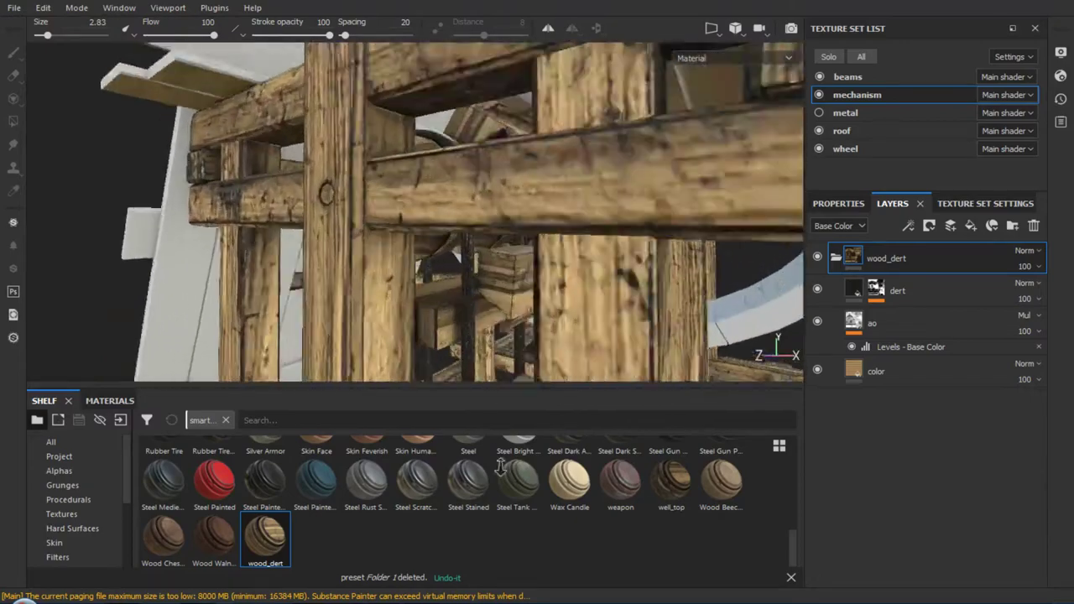
{"action": "mouse_move", "coordinate": [474, 178]}
{"action": "left_mouse_down", "text": "alt"}
{"action": "mouse_move", "coordinate": [530, 204]}
{"action": "mouse_move", "coordinate": [763, 209]}
{"action": "mouse_move", "coordinate": [338, 67]}
{"action": "mouse_move", "coordinate": [290, 155]}
{"action": "mouse_move", "coordinate": [314, 149]}
{"action": "mouse_move", "coordinate": [157, 144]}
{"action": "mouse_move", "coordinate": [460, 172]}
{"action": "left_mouse_up", "text": "alt"}
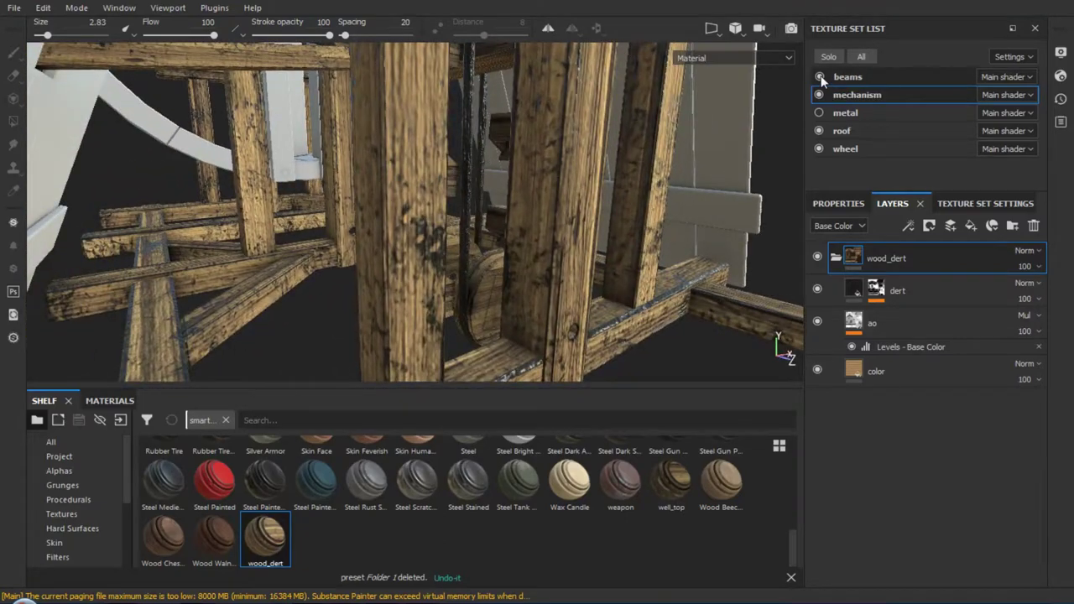
Hide the beams, metal, roof and wheel sets and inspect the mechanism's blocks and drums
{"action": "left_click", "coordinate": [819, 76]}
{"action": "left_click", "coordinate": [820, 113]}
{"action": "mouse_move", "coordinate": [588, 221]}
{"action": "left_mouse_down", "text": "alt"}
{"action": "mouse_move", "coordinate": [594, 199]}
{"action": "mouse_move", "coordinate": [432, 186]}
{"action": "left_mouse_up", "text": "alt"}
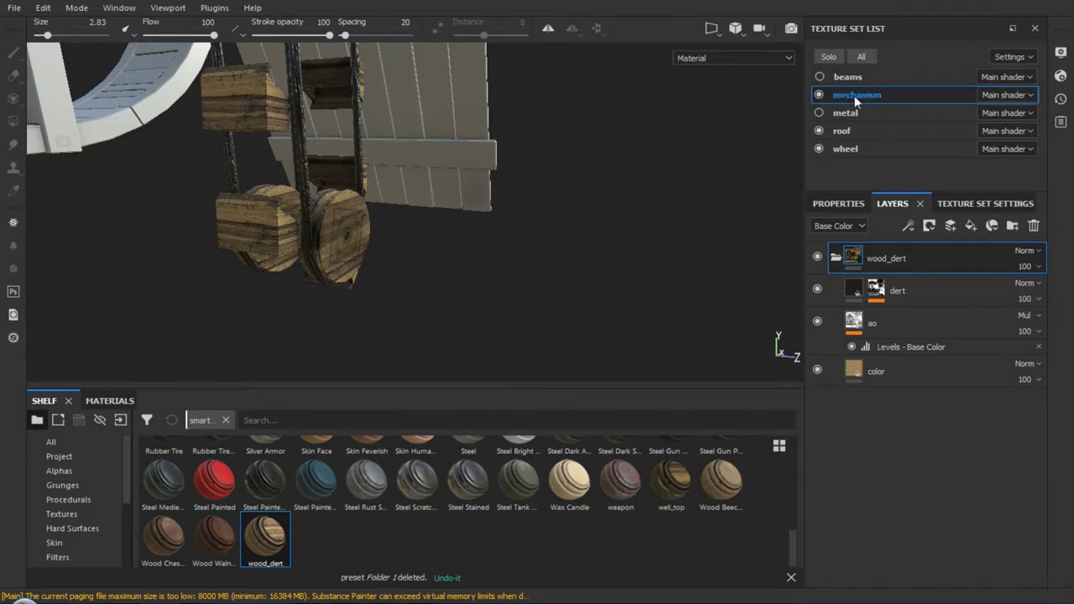
{"action": "mouse_move", "coordinate": [560, 242]}
{"action": "left_mouse_down", "text": "alt"}
{"action": "mouse_move", "coordinate": [482, 214]}
{"action": "mouse_move", "coordinate": [412, 207]}
{"action": "mouse_move", "coordinate": [377, 33]}
{"action": "left_mouse_up", "text": "alt"}
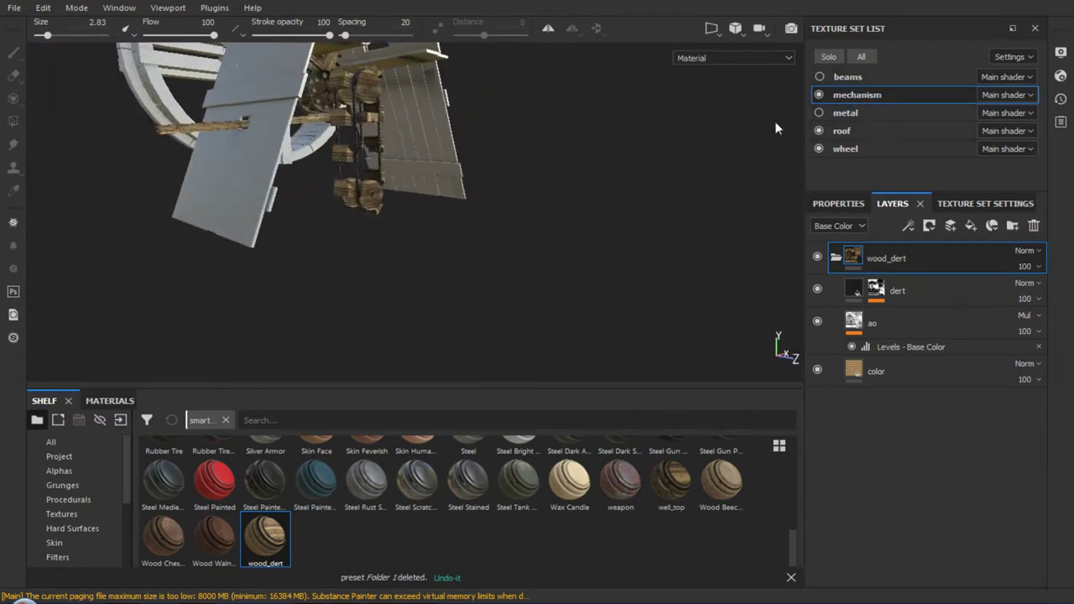
{"action": "left_click", "coordinate": [819, 130]}
{"action": "left_click", "coordinate": [819, 149]}
{"action": "mouse_move", "coordinate": [503, 210]}
{"action": "left_mouse_down", "text": "alt"}
{"action": "mouse_move", "coordinate": [439, 204]}
{"action": "mouse_move", "coordinate": [463, 209]}
{"action": "left_mouse_up", "text": "alt"}
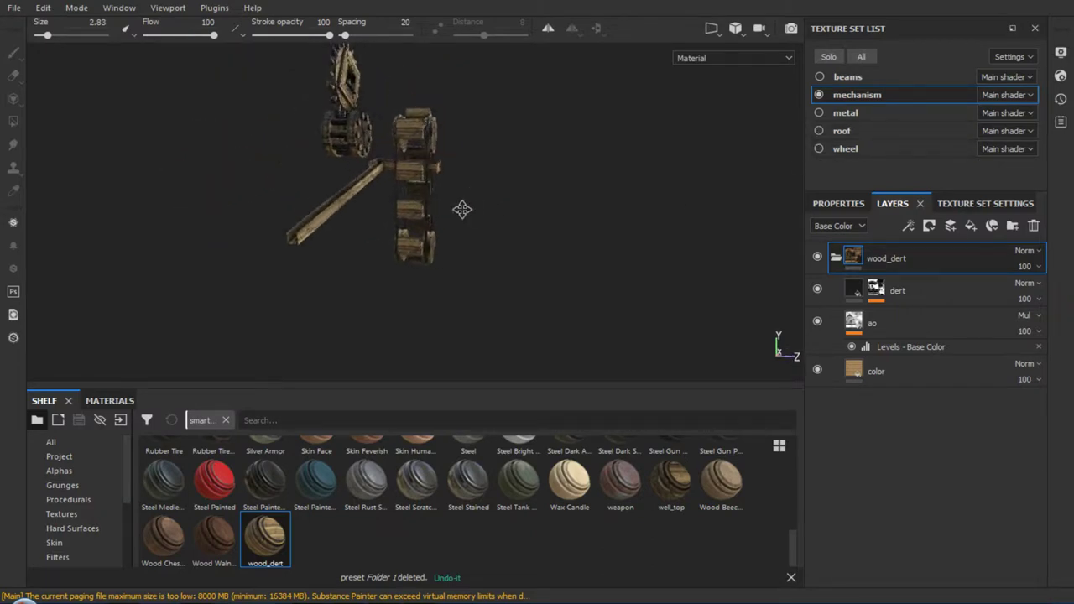
{"action": "right_click_drag", "start_coordinate": [462, 209], "coordinate": [401, 326], "text": "alt"}
{"action": "left_click_drag", "start_coordinate": [402, 248], "coordinate": [455, 151], "text": "alt"}
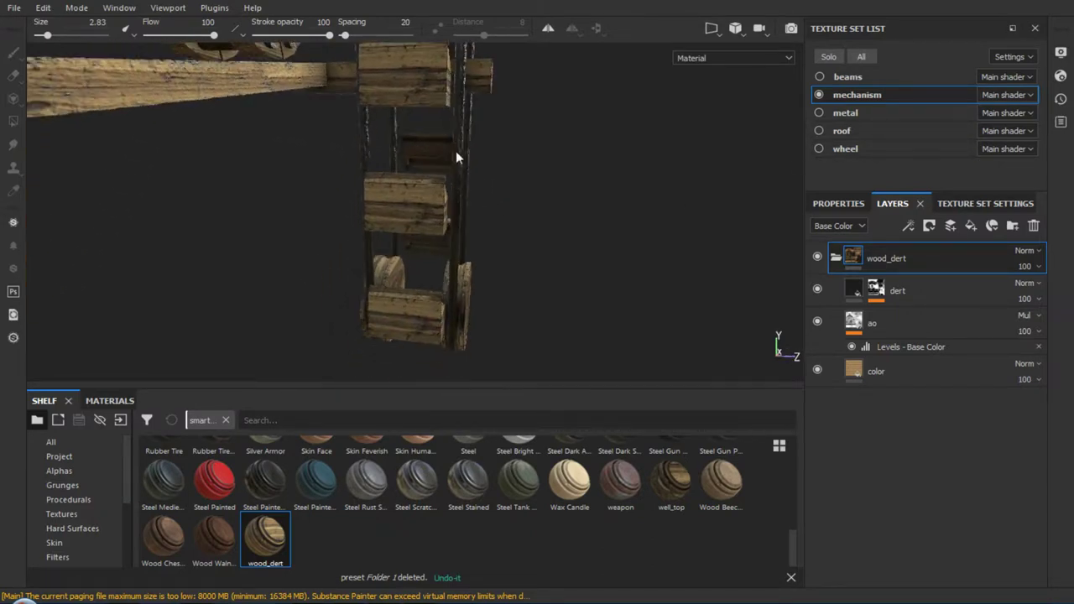
{"action": "middle_click_drag", "start_coordinate": [456, 151], "coordinate": [348, 227], "text": "alt"}
{"action": "mouse_move", "coordinate": [347, 227]}
{"action": "right_mouse_down", "text": "alt"}
{"action": "mouse_move", "coordinate": [446, 139]}
{"action": "mouse_move", "coordinate": [435, 141]}
{"action": "right_mouse_up", "text": "alt"}
{"action": "mouse_move", "coordinate": [435, 140]}
{"action": "left_mouse_down", "text": "alt"}
{"action": "mouse_move", "coordinate": [437, 235]}
{"action": "mouse_move", "coordinate": [461, 293]}
{"action": "mouse_move", "coordinate": [417, 201]}
{"action": "mouse_move", "coordinate": [507, 220]}
{"action": "left_mouse_up", "text": "alt"}
{"action": "middle_click_drag", "start_coordinate": [507, 220], "coordinate": [443, 292], "text": "alt"}
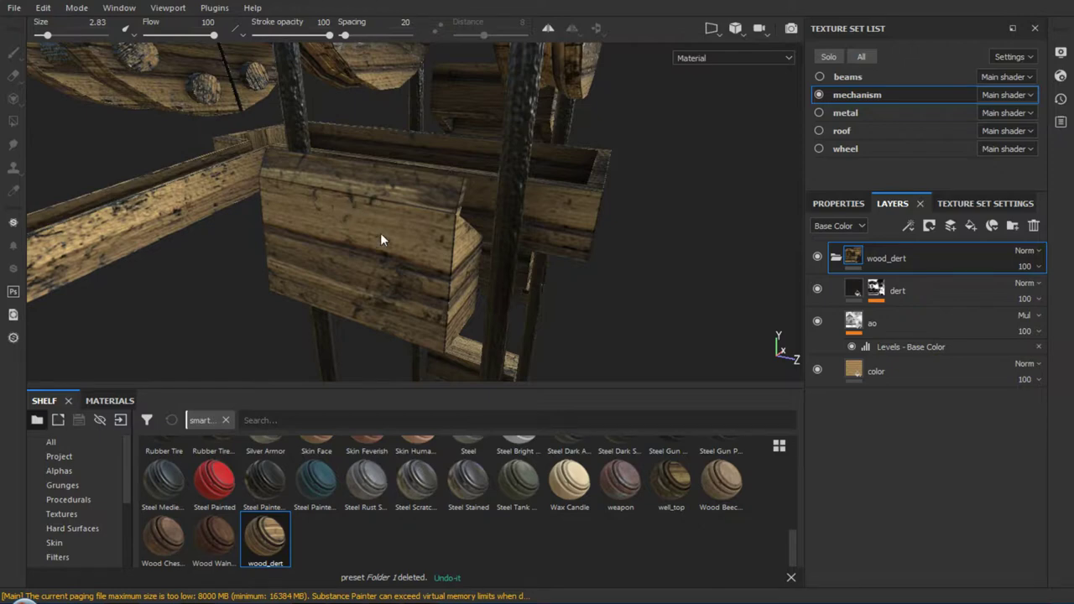
{"action": "left_click_drag", "start_coordinate": [381, 233], "coordinate": [343, 220], "text": "alt"}
{"action": "mouse_move", "coordinate": [404, 95]}
{"action": "left_mouse_down", "text": "alt"}
{"action": "mouse_move", "coordinate": [461, 228]}
{"action": "mouse_move", "coordinate": [434, 218]}
{"action": "left_mouse_up", "text": "alt"}
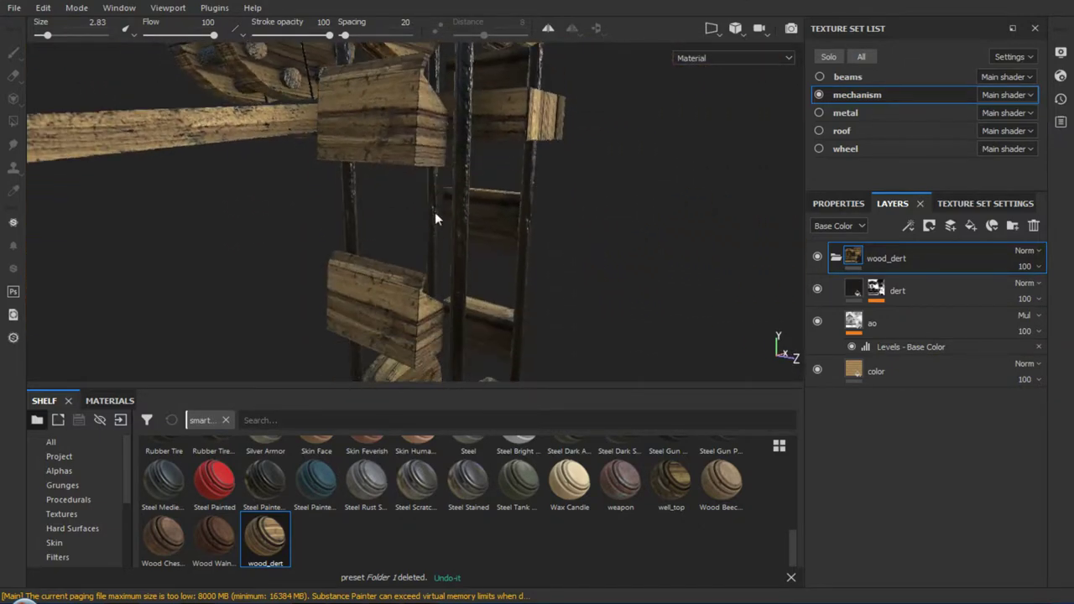
Show all texture sets again and orbit around the whole wooden structure
{"action": "left_click", "coordinate": [820, 113]}
{"action": "left_click", "coordinate": [821, 77]}
{"action": "left_click", "coordinate": [820, 131]}
{"action": "left_click", "coordinate": [820, 148]}
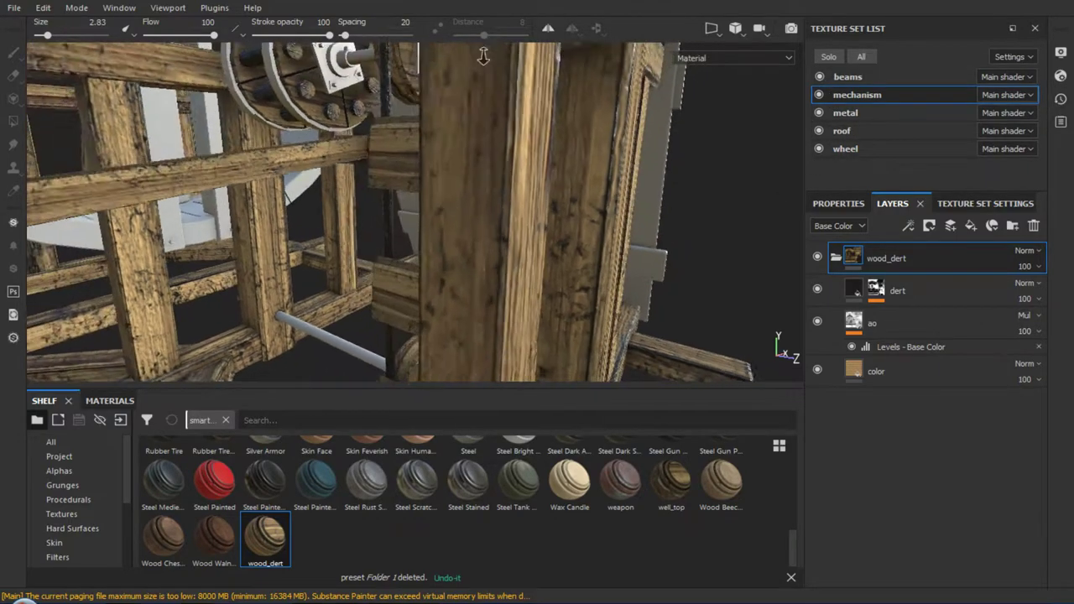
{"action": "mouse_move", "coordinate": [483, 55]}
{"action": "left_mouse_down", "text": "alt"}
{"action": "mouse_move", "coordinate": [544, 208]}
{"action": "mouse_move", "coordinate": [534, 308]}
{"action": "mouse_move", "coordinate": [461, 191]}
{"action": "mouse_move", "coordinate": [499, 267]}
{"action": "mouse_move", "coordinate": [481, 241]}
{"action": "left_mouse_up", "text": "alt"}
{"action": "mouse_move", "coordinate": [436, 285]}
{"action": "left_mouse_down", "text": "alt"}
{"action": "mouse_move", "coordinate": [427, 150]}
{"action": "mouse_move", "coordinate": [429, 220]}
{"action": "mouse_move", "coordinate": [323, 223]}
{"action": "mouse_move", "coordinate": [282, 104]}
{"action": "mouse_move", "coordinate": [576, 211]}
{"action": "mouse_move", "coordinate": [520, 207]}
{"action": "left_mouse_up", "text": "alt"}
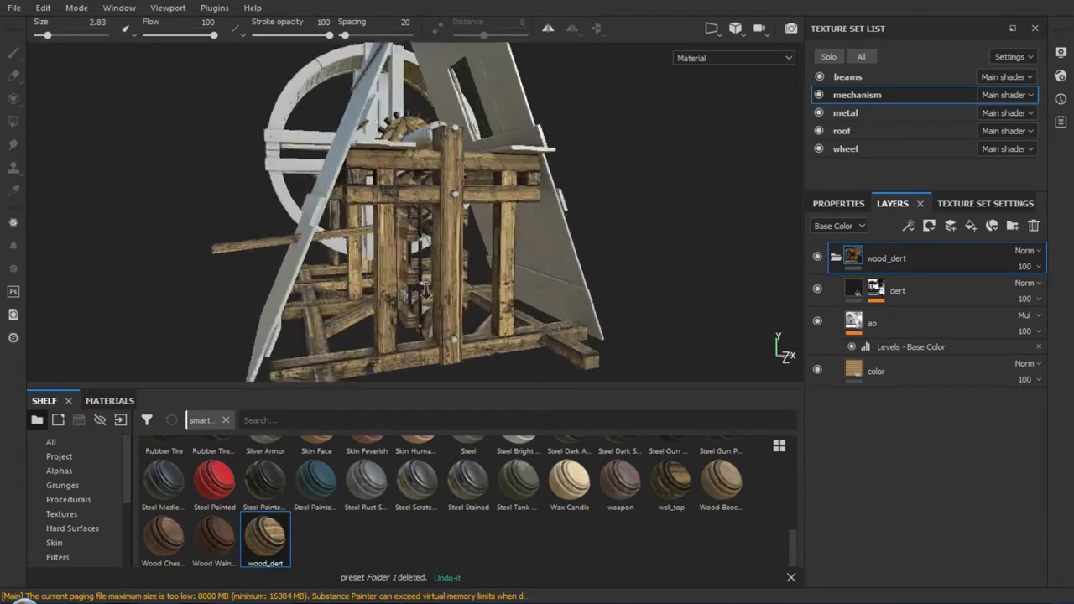
{"action": "right_click_drag", "start_coordinate": [525, 208], "coordinate": [495, 214], "text": "alt"}
{"action": "mouse_move", "coordinate": [495, 214]}
{"action": "left_mouse_down", "text": "alt"}
{"action": "mouse_move", "coordinate": [456, 220]}
{"action": "mouse_move", "coordinate": [435, 209]}
{"action": "left_mouse_up", "text": "alt"}
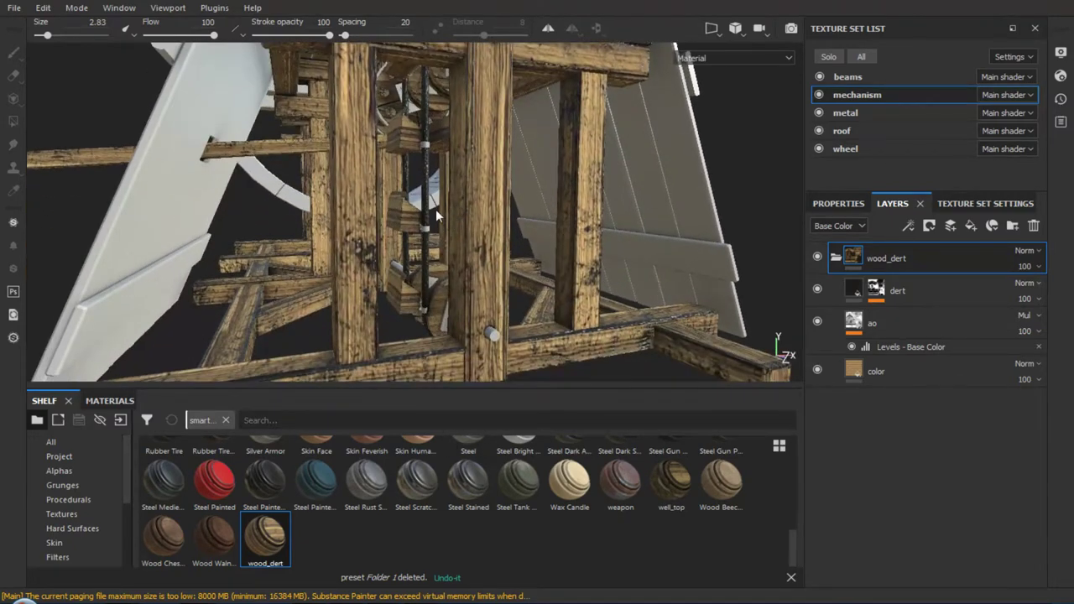
{"action": "right_click_drag", "start_coordinate": [436, 209], "coordinate": [440, 226], "text": "alt"}
{"action": "left_click_drag", "start_coordinate": [441, 226], "coordinate": [447, 246], "text": "alt"}
{"action": "right_click_drag", "start_coordinate": [447, 246], "coordinate": [454, 251], "text": "alt"}
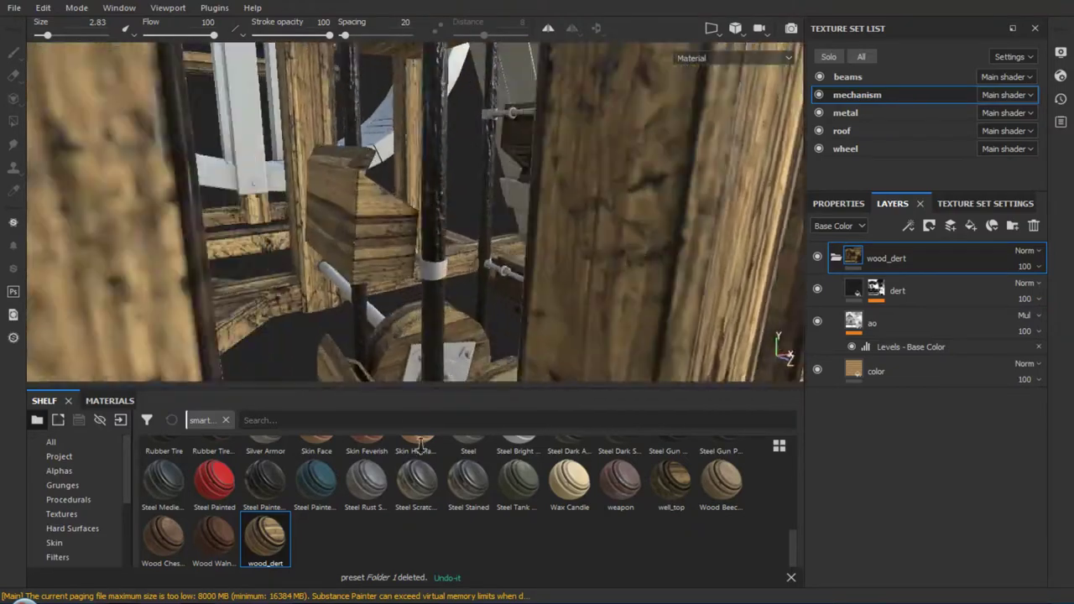
{"action": "mouse_move", "coordinate": [453, 251]}
{"action": "left_mouse_down", "text": "alt"}
{"action": "mouse_move", "coordinate": [487, 267]}
{"action": "mouse_move", "coordinate": [408, 276]}
{"action": "left_mouse_up", "text": "alt"}
{"action": "right_click_drag", "start_coordinate": [408, 276], "coordinate": [334, 142], "text": "alt"}
{"action": "left_click_drag", "start_coordinate": [430, 216], "coordinate": [398, 192], "text": "alt"}
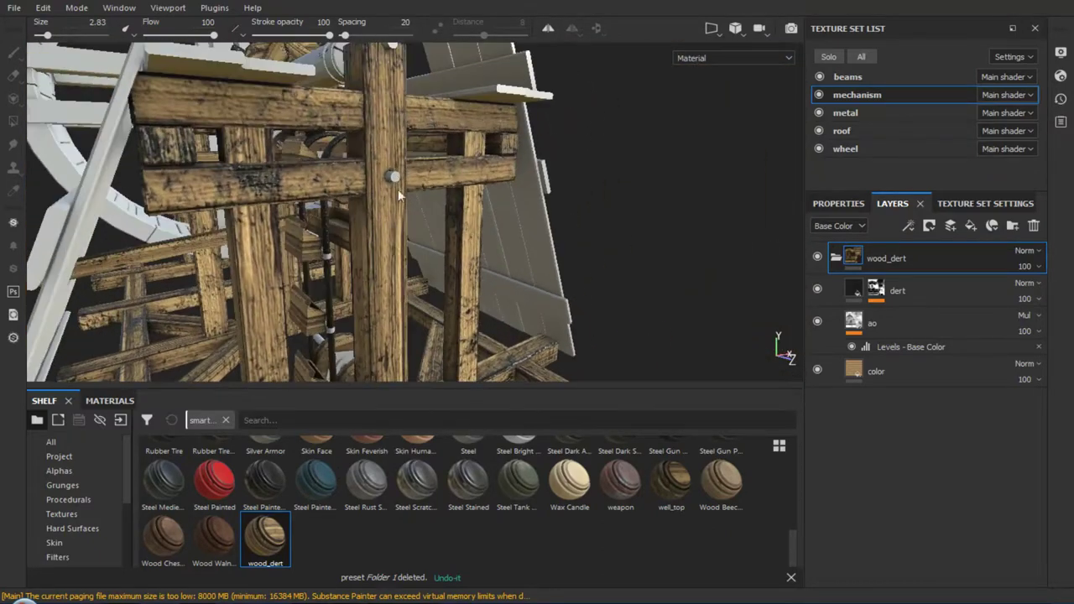
{"action": "left_click_drag", "start_coordinate": [337, 204], "coordinate": [341, 135], "text": "alt"}
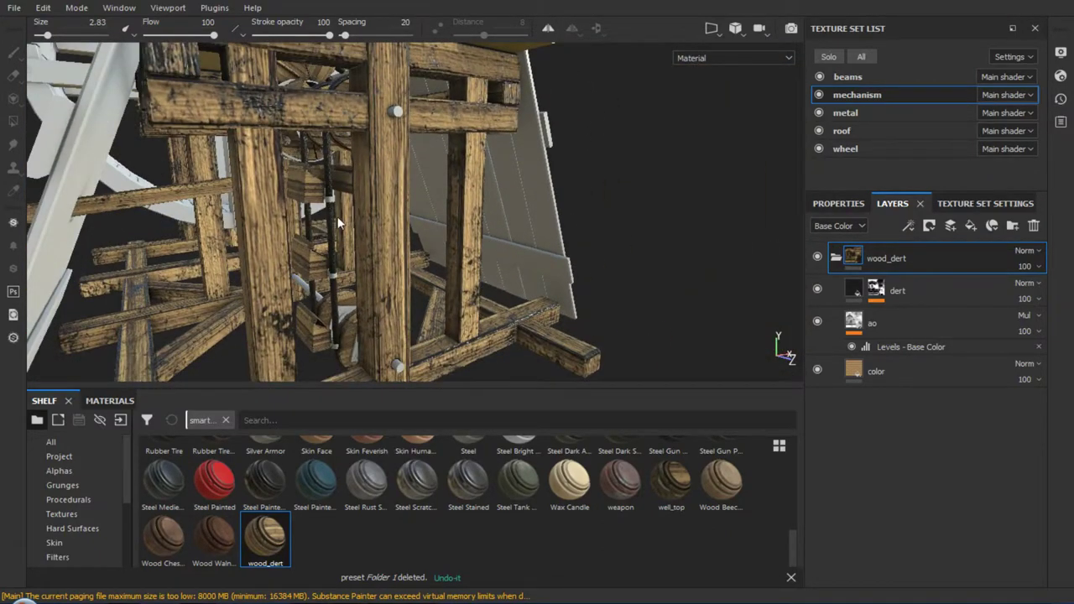
{"action": "mouse_move", "coordinate": [338, 222]}
{"action": "left_mouse_down", "text": "alt"}
{"action": "mouse_move", "coordinate": [327, 225]}
{"action": "mouse_move", "coordinate": [392, 224]}
{"action": "mouse_move", "coordinate": [331, 224]}
{"action": "mouse_move", "coordinate": [347, 236]}
{"action": "mouse_move", "coordinate": [562, 168]}
{"action": "left_mouse_up", "text": "alt"}
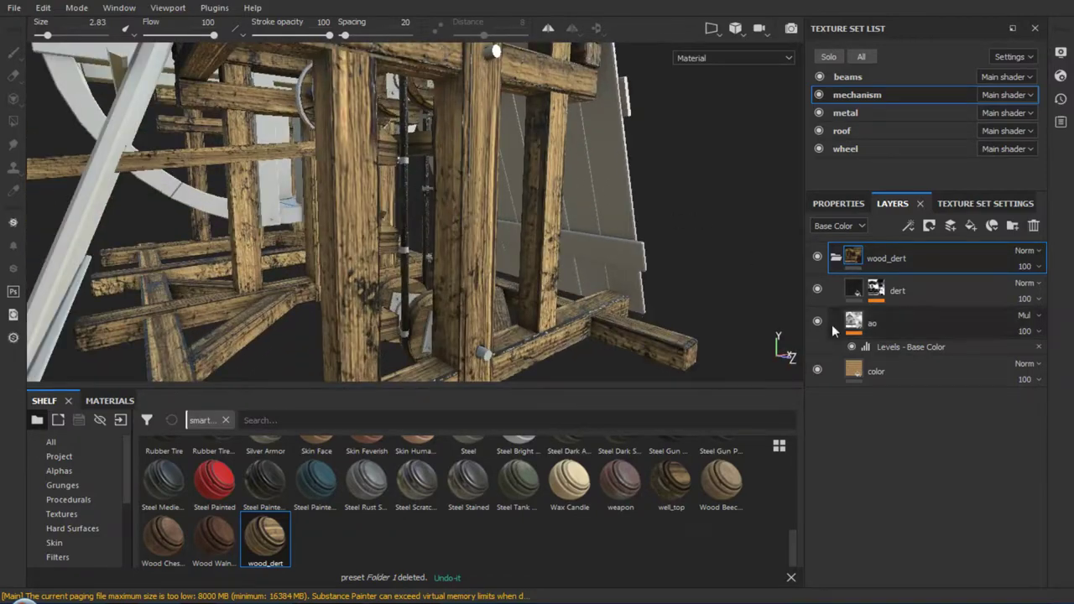
Re-isolate the mechanism and inspect its wooden gear and lower box
{"action": "left_click", "coordinate": [820, 76]}
{"action": "left_click", "coordinate": [820, 112]}
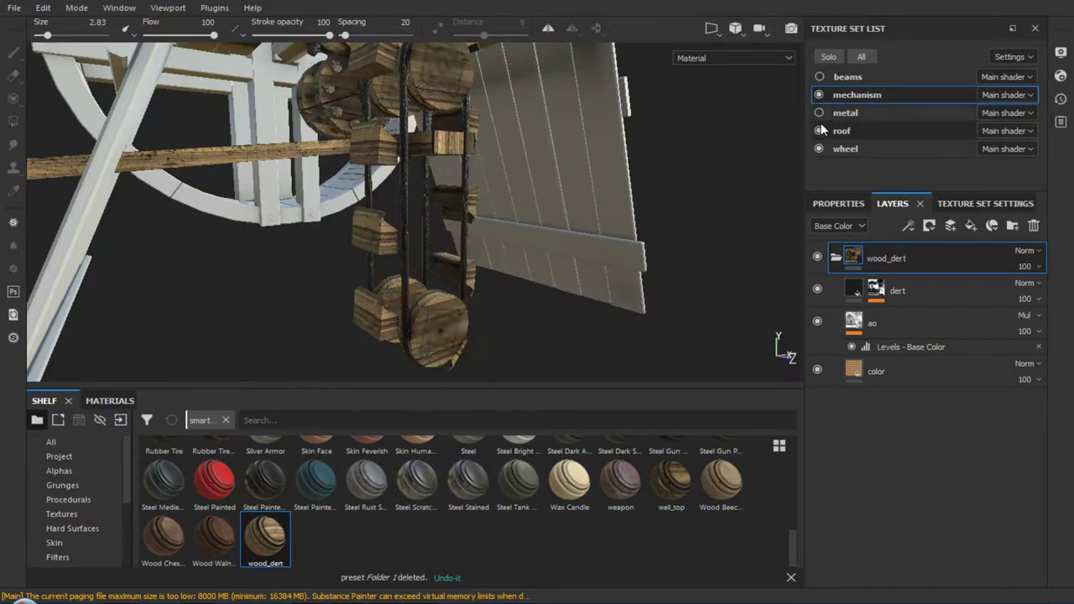
{"action": "left_click", "coordinate": [819, 131]}
{"action": "left_click", "coordinate": [819, 149]}
{"action": "mouse_move", "coordinate": [598, 196]}
{"action": "left_mouse_down", "text": "alt"}
{"action": "mouse_move", "coordinate": [628, 204]}
{"action": "mouse_move", "coordinate": [489, 246]}
{"action": "mouse_move", "coordinate": [545, 239]}
{"action": "left_mouse_up", "text": "alt"}
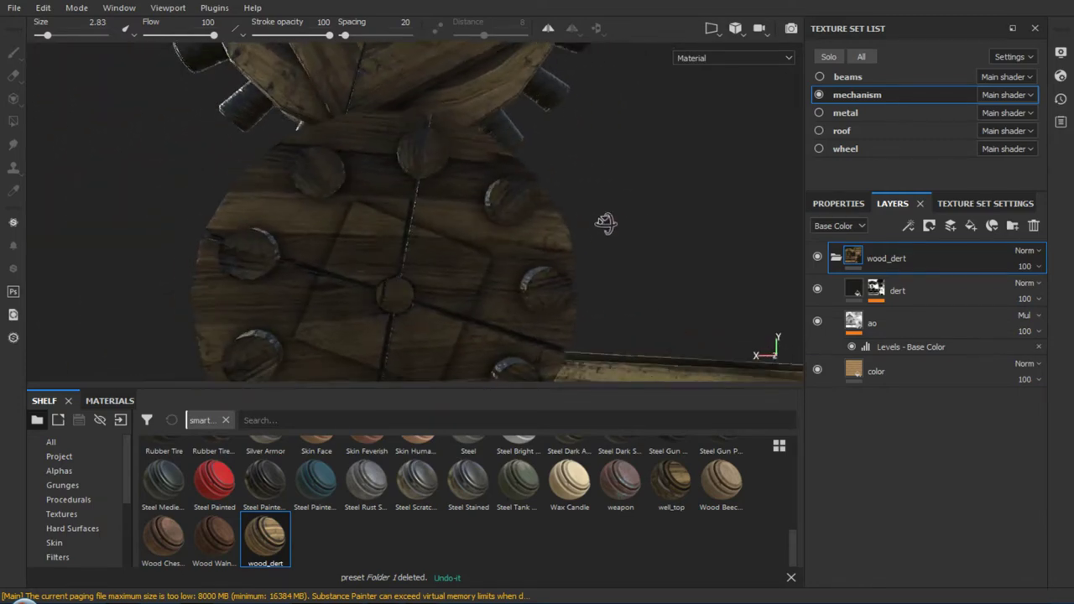
{"action": "right_click_drag", "start_coordinate": [546, 239], "coordinate": [585, 238], "text": "shift"}
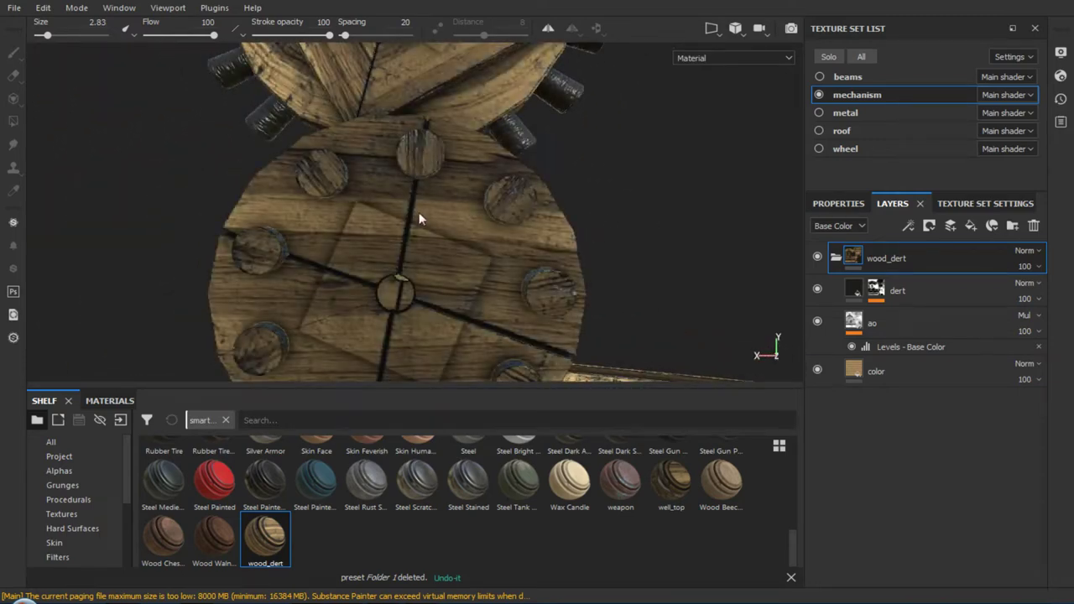
{"action": "mouse_move", "coordinate": [420, 219]}
{"action": "left_mouse_down", "text": "alt"}
{"action": "mouse_move", "coordinate": [446, 179]}
{"action": "mouse_move", "coordinate": [572, 265]}
{"action": "mouse_move", "coordinate": [288, 260]}
{"action": "left_mouse_up", "text": "alt"}
{"action": "middle_click_drag", "start_coordinate": [288, 260], "coordinate": [415, 154], "text": "alt"}
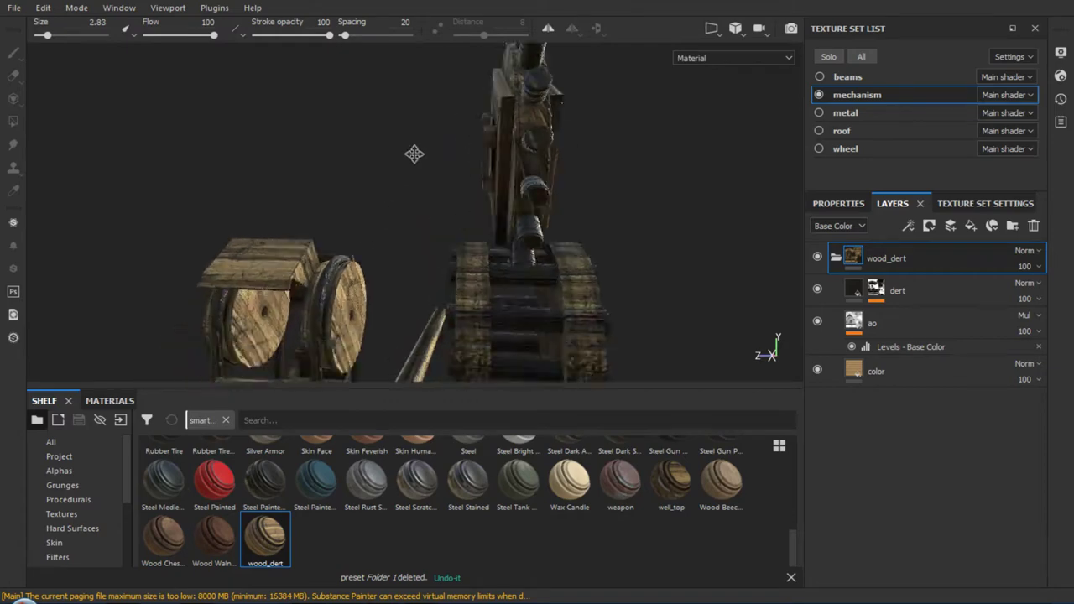
{"action": "left_click_drag", "start_coordinate": [414, 154], "coordinate": [439, 112], "text": "alt"}
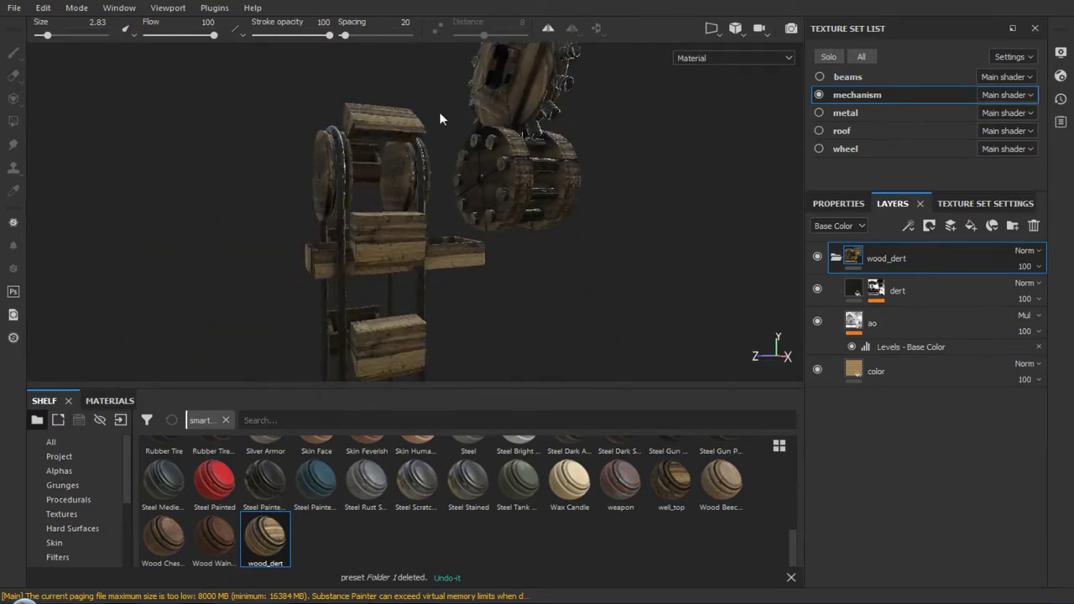
{"action": "left_click_drag", "start_coordinate": [439, 111], "coordinate": [429, 191], "text": "alt"}
{"action": "right_click_drag", "start_coordinate": [429, 191], "coordinate": [405, 264], "text": "alt"}
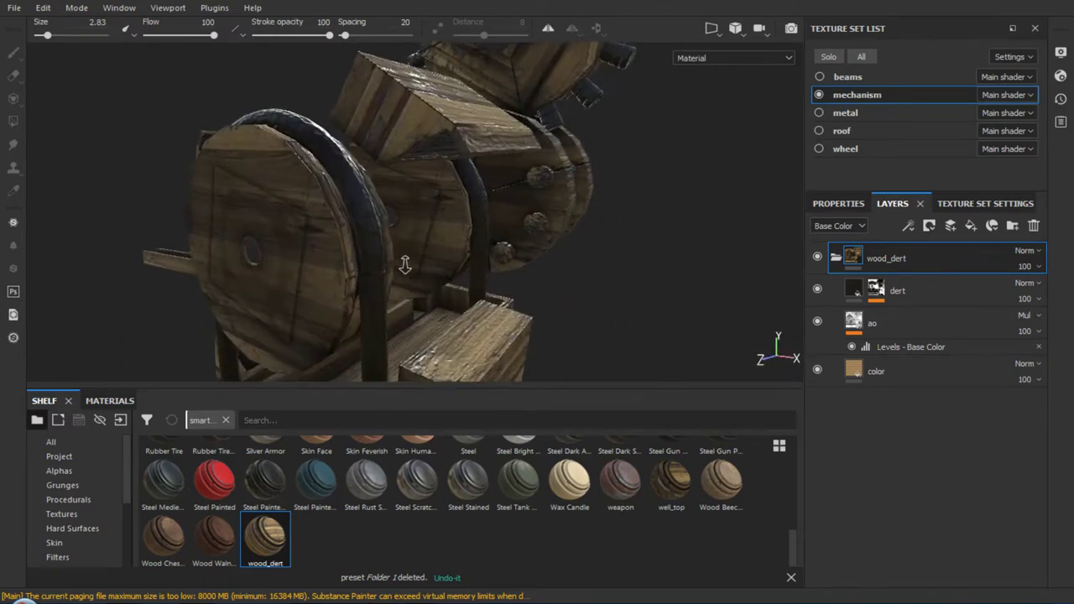
{"action": "mouse_move", "coordinate": [405, 264]}
{"action": "left_mouse_down", "text": "alt"}
{"action": "mouse_move", "coordinate": [703, 185]}
{"action": "mouse_move", "coordinate": [538, 291]}
{"action": "mouse_move", "coordinate": [518, 205]}
{"action": "mouse_move", "coordinate": [408, 100]}
{"action": "mouse_move", "coordinate": [423, 197]}
{"action": "left_mouse_up", "text": "alt"}
{"action": "right_click_drag", "start_coordinate": [422, 197], "coordinate": [466, 243], "text": "alt"}
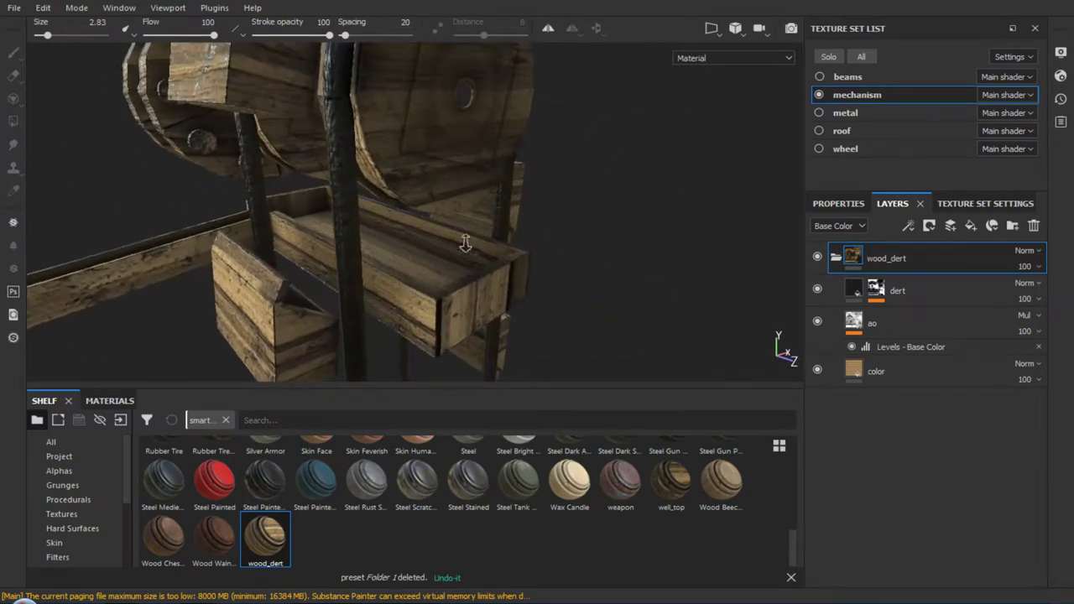
{"action": "mouse_move", "coordinate": [466, 243]}
{"action": "left_mouse_down", "text": "alt"}
{"action": "mouse_move", "coordinate": [384, 283]}
{"action": "mouse_move", "coordinate": [282, 255]}
{"action": "mouse_move", "coordinate": [292, 108]}
{"action": "mouse_move", "coordinate": [338, 189]}
{"action": "mouse_move", "coordinate": [210, 254]}
{"action": "mouse_move", "coordinate": [419, 271]}
{"action": "mouse_move", "coordinate": [189, 286]}
{"action": "mouse_move", "coordinate": [508, 289]}
{"action": "left_mouse_up", "text": "alt"}
{"action": "mouse_move", "coordinate": [646, 293]}
{"action": "left_mouse_down", "text": "alt"}
{"action": "mouse_move", "coordinate": [489, 272]}
{"action": "mouse_move", "coordinate": [442, 246]}
{"action": "mouse_move", "coordinate": [641, 201]}
{"action": "mouse_move", "coordinate": [739, 206]}
{"action": "mouse_move", "coordinate": [466, 152]}
{"action": "mouse_move", "coordinate": [451, 101]}
{"action": "left_mouse_up", "text": "alt"}
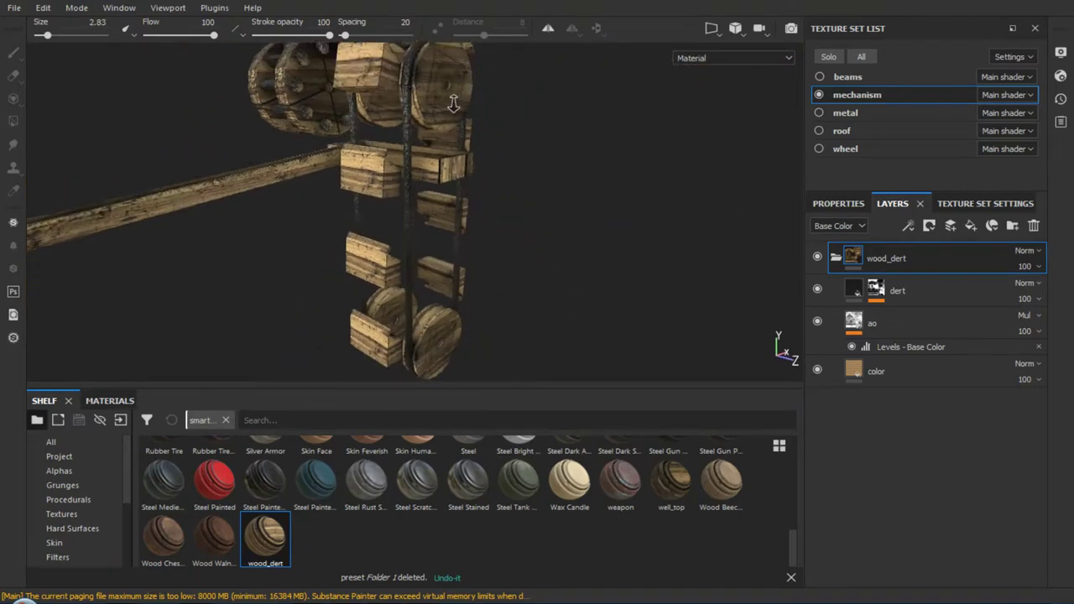
Turn the dert layer back on and show the beams, metal, roof and wheel sets
{"action": "left_click", "coordinate": [818, 288]}
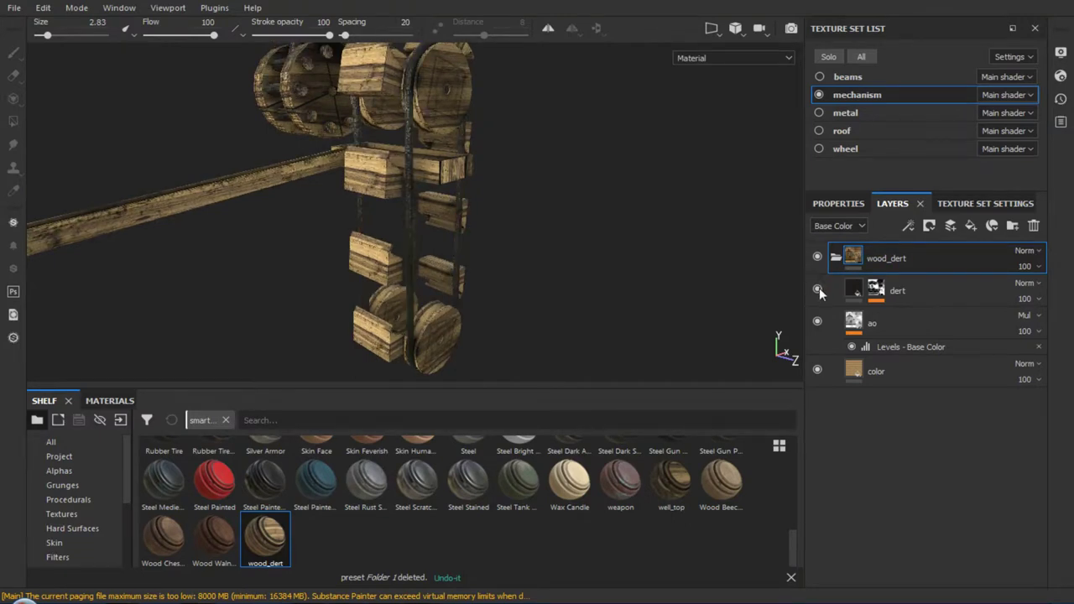
{"action": "left_click", "coordinate": [819, 76]}
{"action": "left_click", "coordinate": [820, 113]}
{"action": "left_click", "coordinate": [819, 130]}
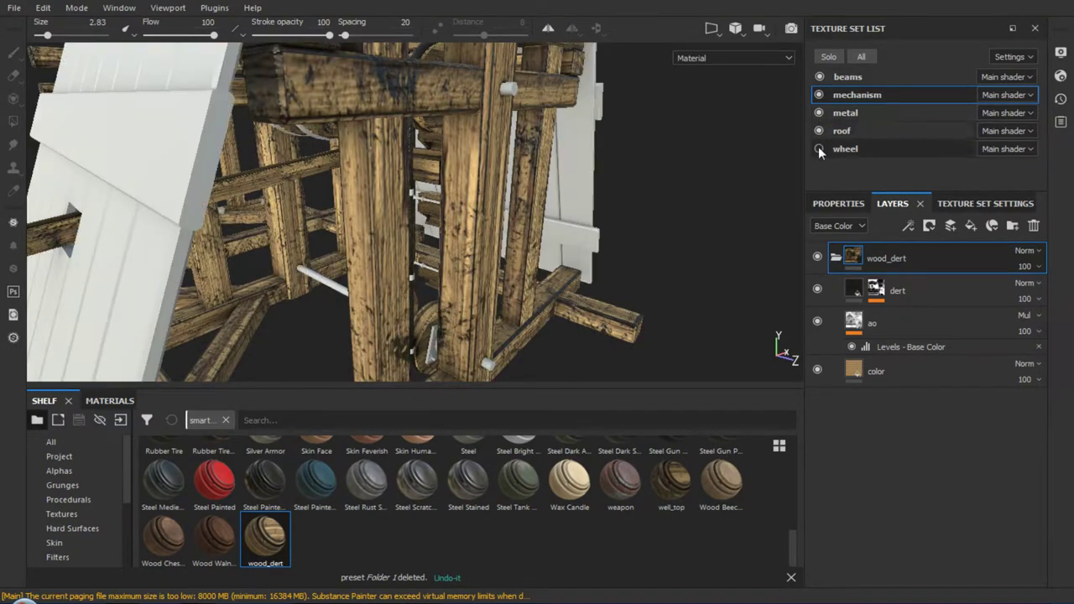
{"action": "left_click", "coordinate": [820, 148]}
Apply the wood_dert smart material to the roof texture set
{"action": "mouse_move", "coordinate": [613, 236]}
{"action": "left_mouse_down", "text": "alt"}
{"action": "mouse_move", "coordinate": [554, 164]}
{"action": "mouse_move", "coordinate": [429, 167]}
{"action": "mouse_move", "coordinate": [471, 176]}
{"action": "left_mouse_up", "text": "alt"}
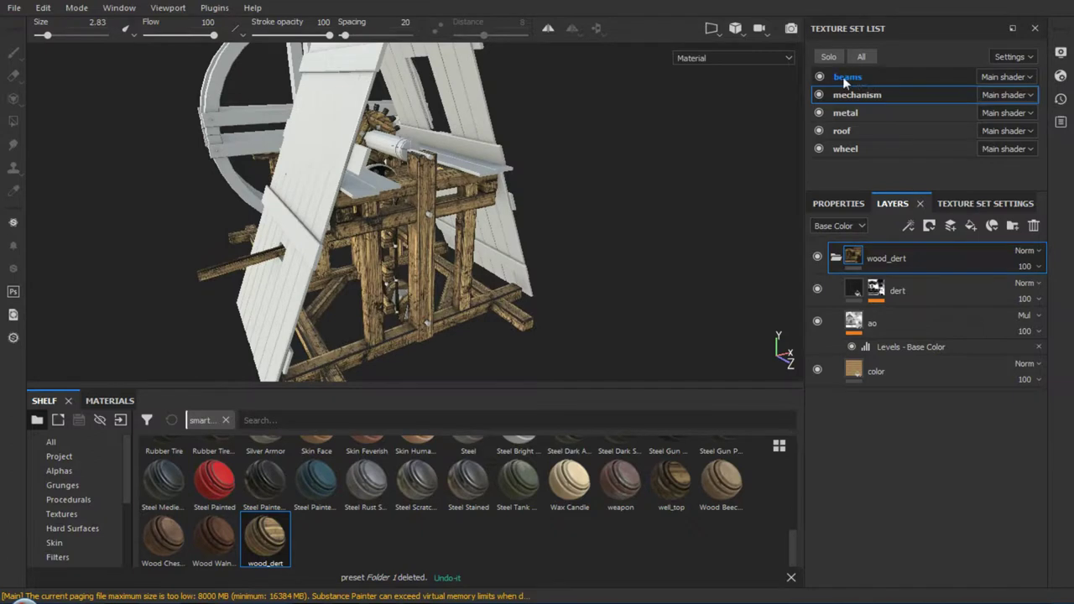
{"action": "left_click", "coordinate": [891, 132]}
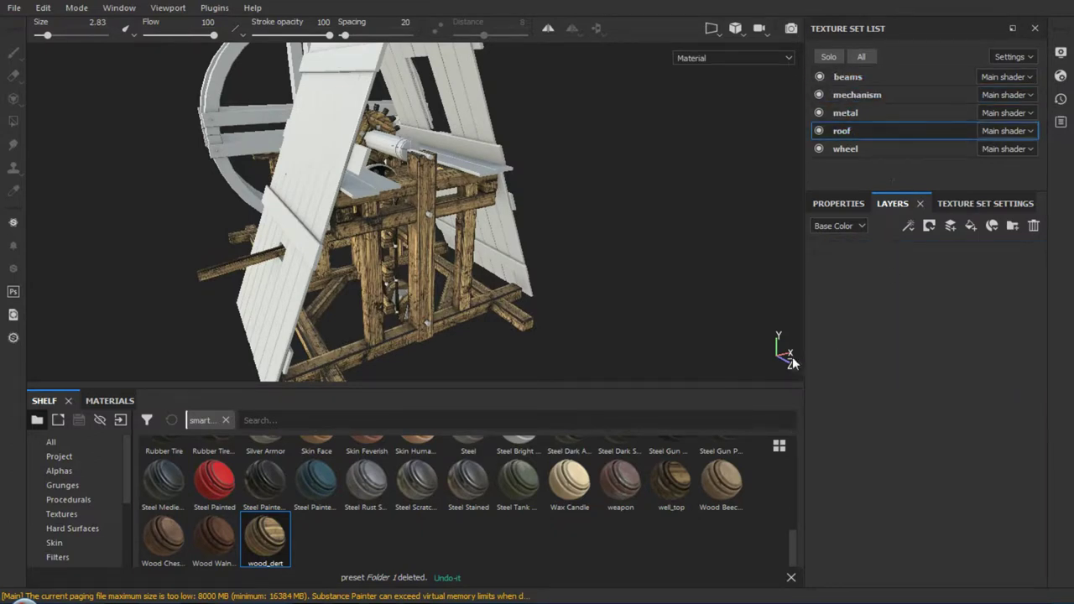
{"action": "left_click_drag", "start_coordinate": [269, 537], "coordinate": [934, 415]}
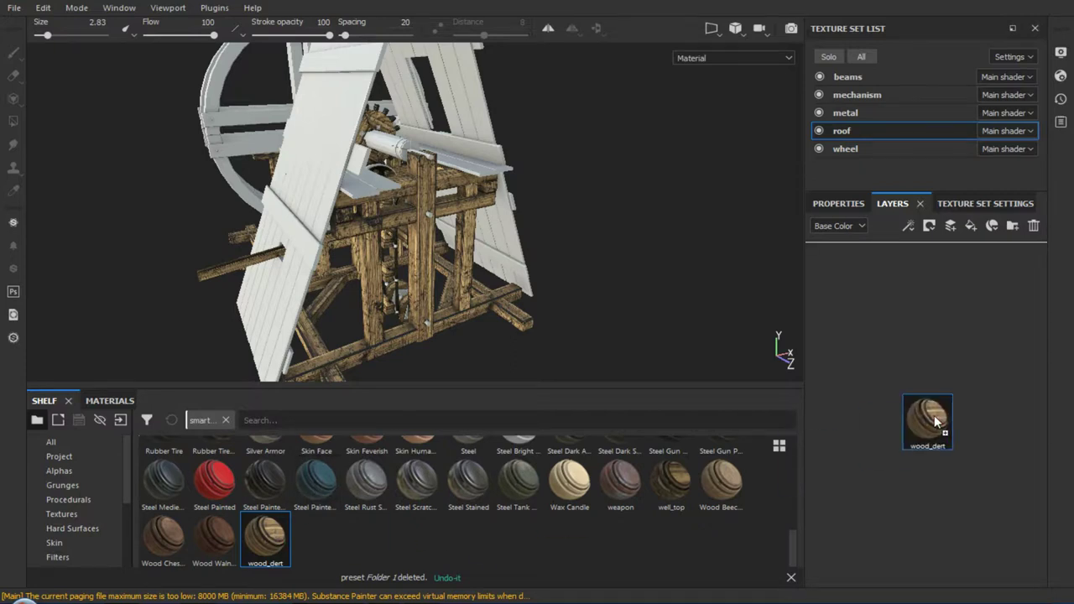
Remove the Paint effect from the roof's dert layer mask
{"action": "left_click", "coordinate": [870, 98]}
{"action": "left_click", "coordinate": [877, 291]}
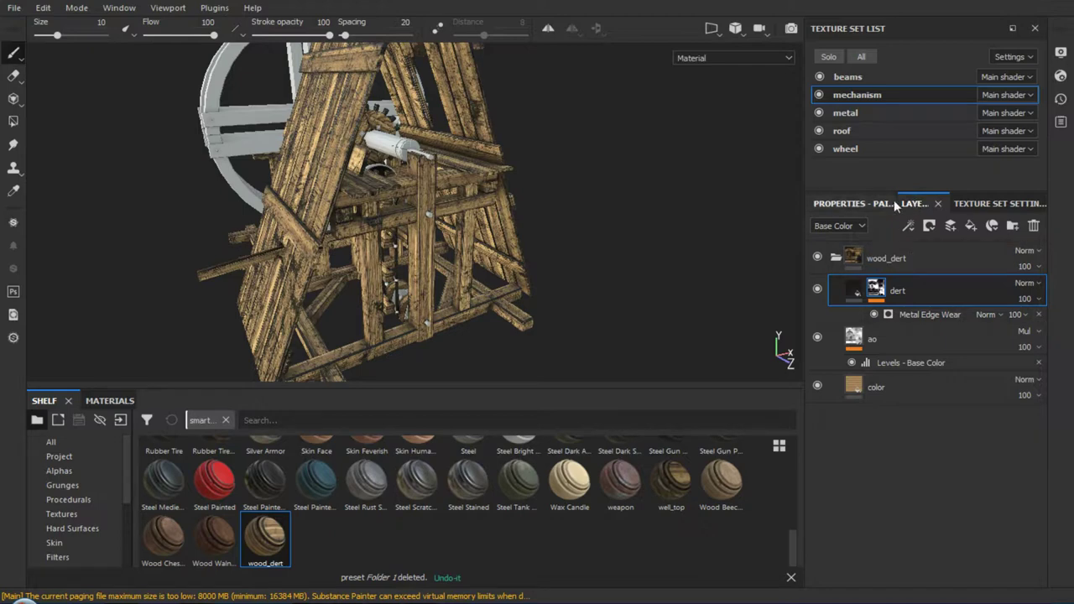
{"action": "left_click", "coordinate": [859, 110]}
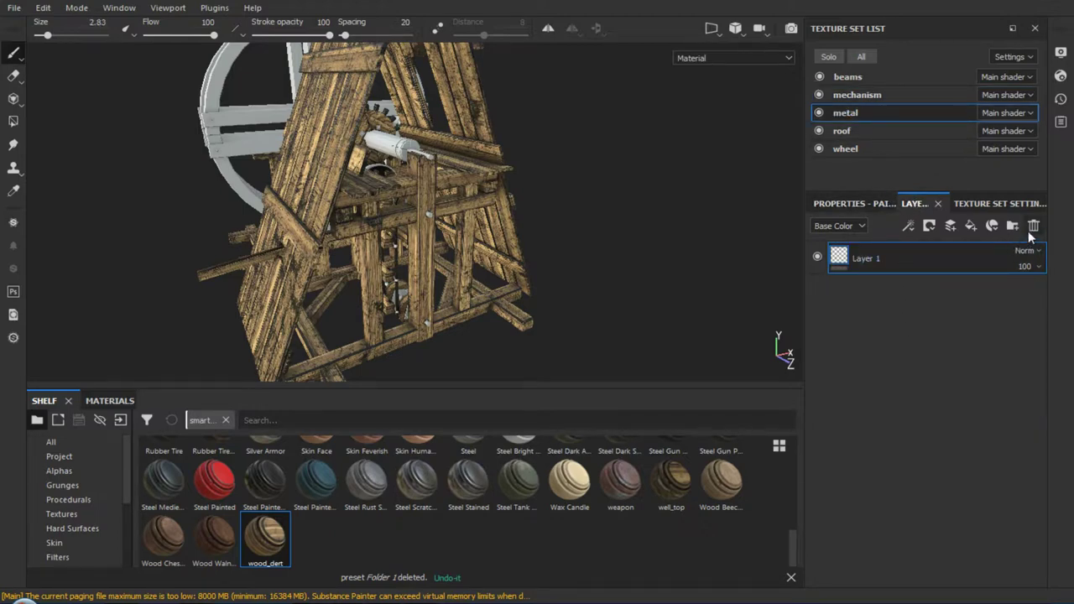
{"action": "left_click", "coordinate": [868, 132]}
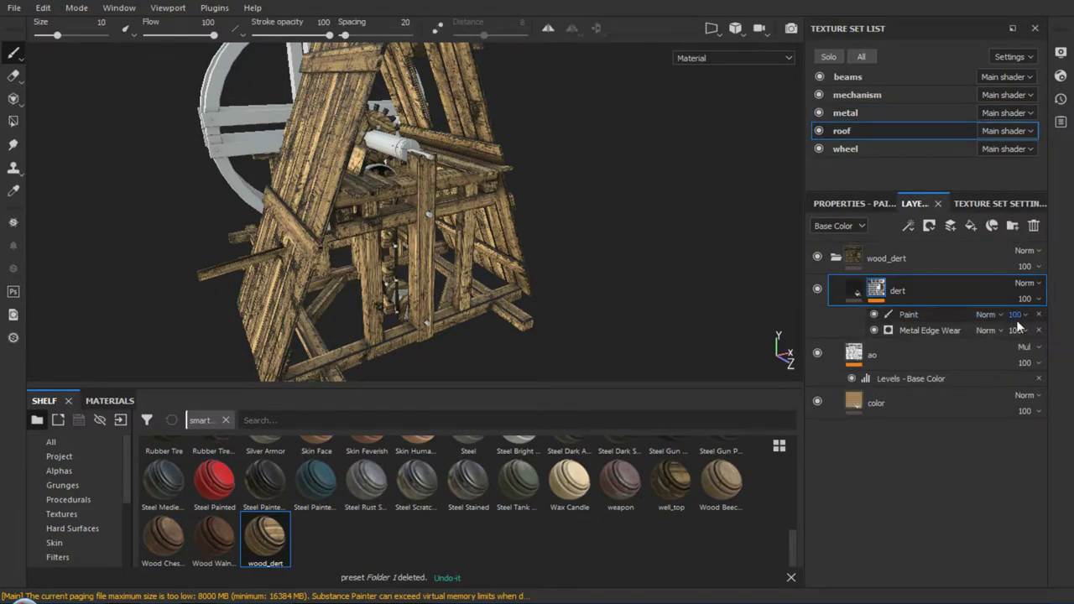
{"action": "left_click", "coordinate": [1039, 315]}
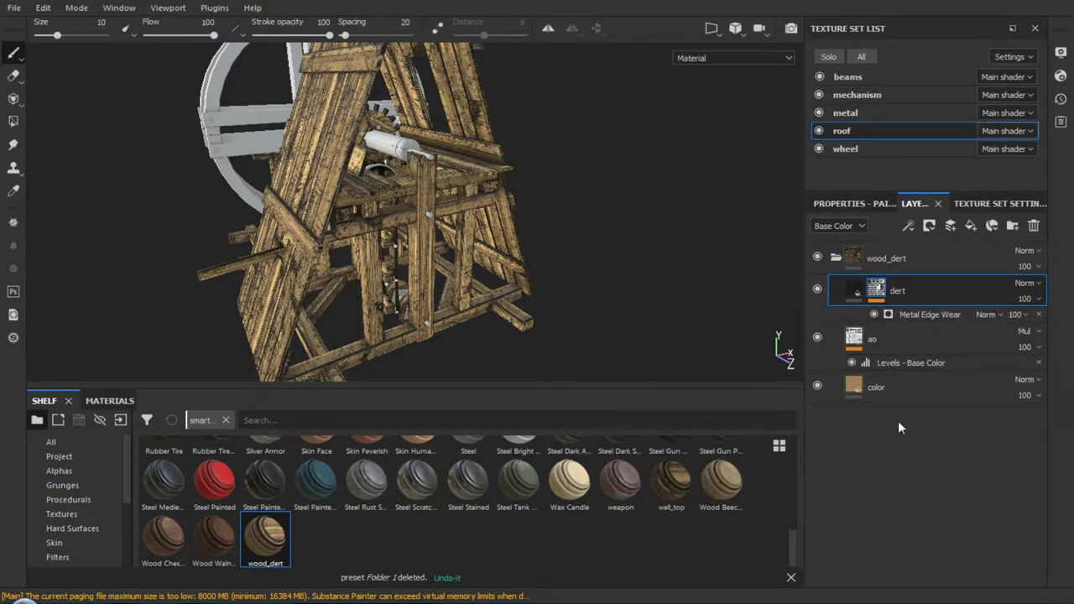
Save the roof's wood_dert folder as the new smart material wood_dert_1
{"action": "left_click", "coordinate": [836, 258]}
{"action": "right_click", "coordinate": [853, 256]}
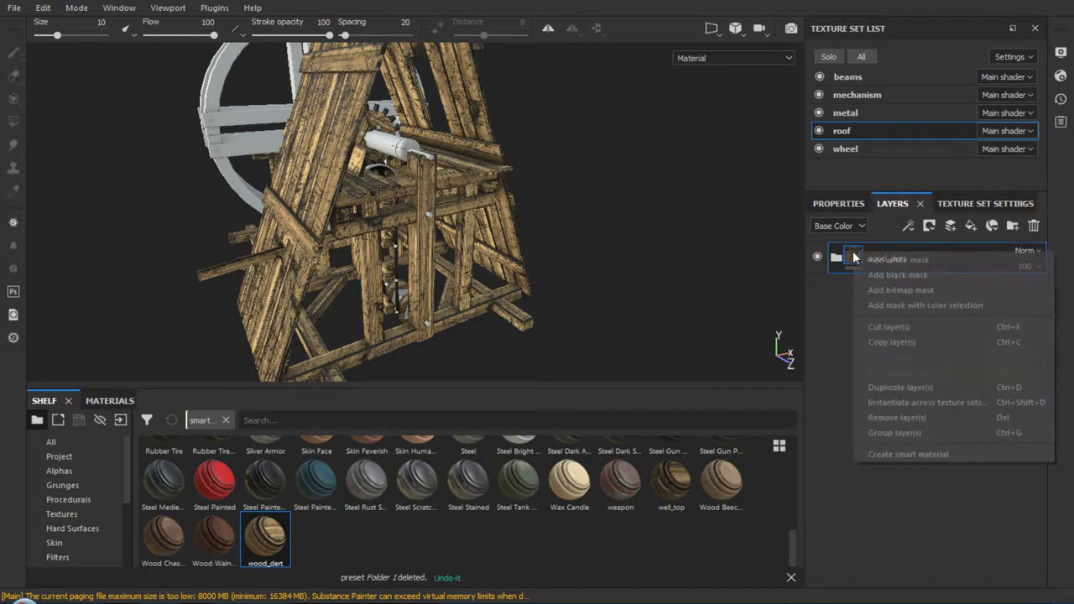
{"action": "left_click", "coordinate": [921, 454]}
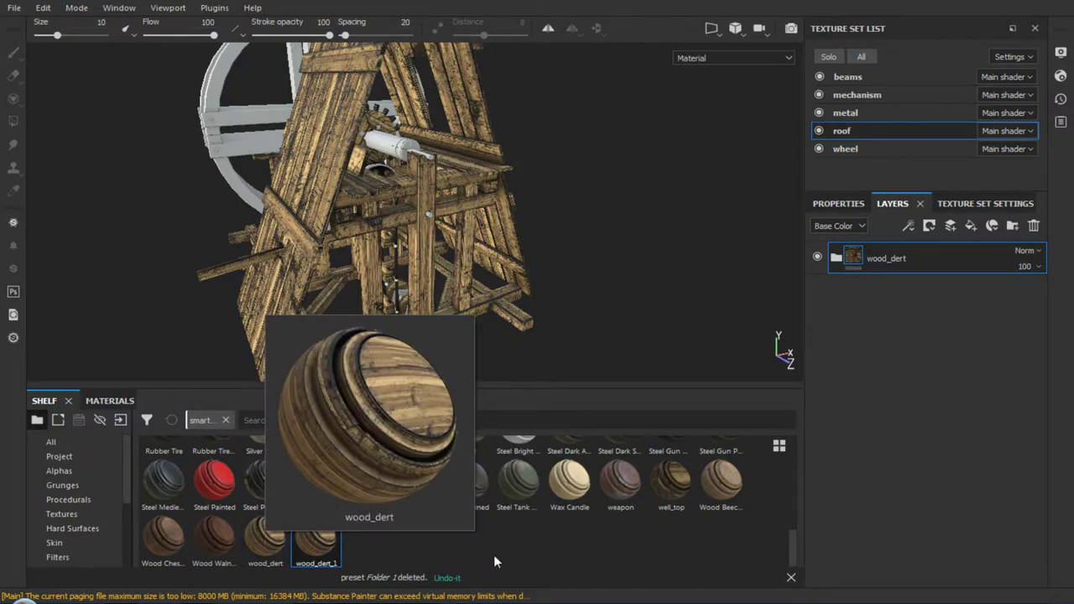
Apply wood_dert_1 to the wheel texture set, inspect it, and save the project
{"action": "left_click", "coordinate": [846, 151]}
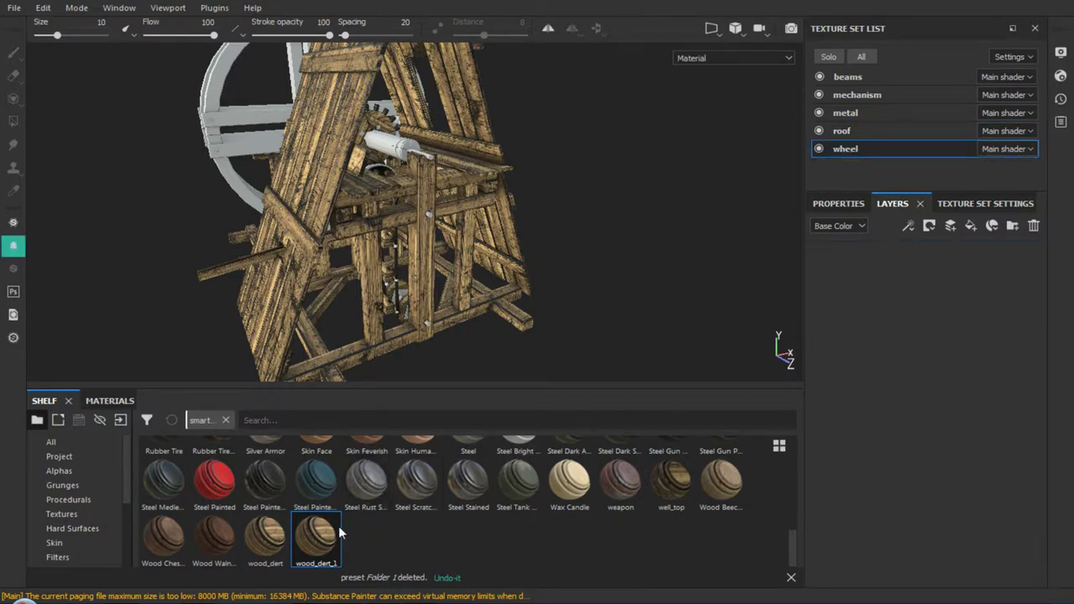
{"action": "left_click_drag", "start_coordinate": [319, 541], "coordinate": [931, 353]}
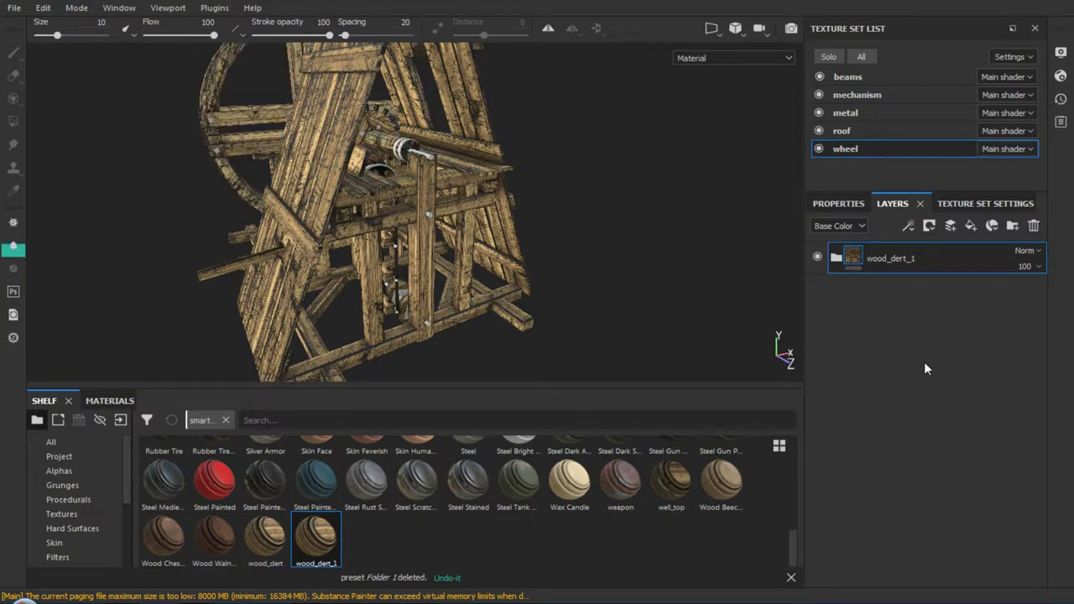
{"action": "mouse_move", "coordinate": [578, 280]}
{"action": "left_mouse_down", "text": "alt"}
{"action": "mouse_move", "coordinate": [678, 279]}
{"action": "mouse_move", "coordinate": [572, 290]}
{"action": "mouse_move", "coordinate": [246, 288]}
{"action": "left_mouse_up", "text": "alt"}
{"action": "mouse_move", "coordinate": [519, 266]}
{"action": "left_mouse_down", "text": "alt"}
{"action": "mouse_move", "coordinate": [378, 260]}
{"action": "mouse_move", "coordinate": [384, 137]}
{"action": "mouse_move", "coordinate": [434, 311]}
{"action": "left_mouse_up", "text": "alt"}
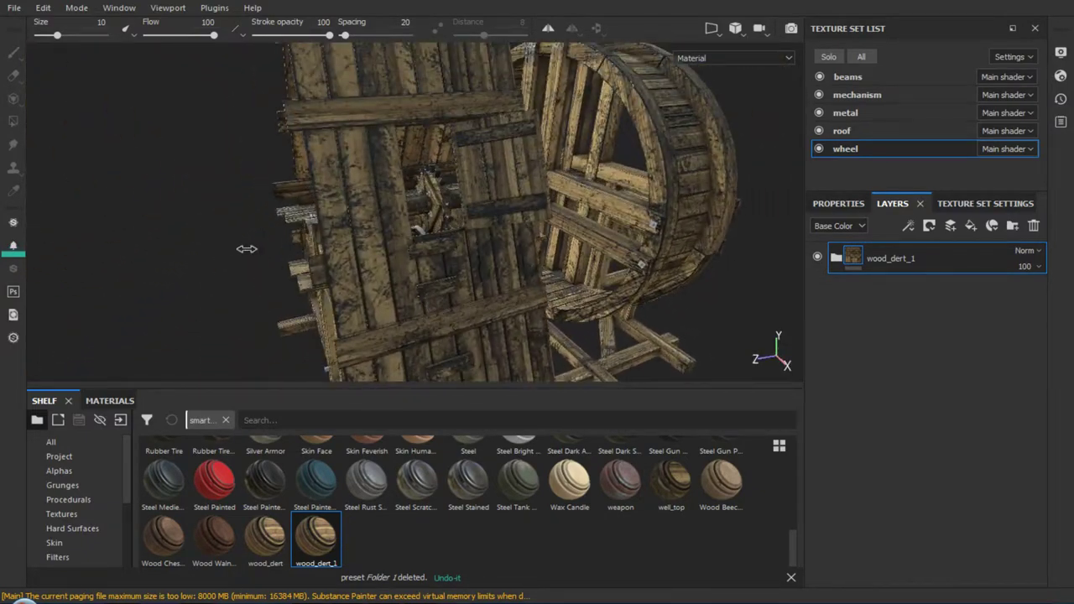
{"action": "mouse_move", "coordinate": [246, 248]}
{"action": "right_mouse_down", "text": "shift"}
{"action": "mouse_move", "coordinate": [148, 237]}
{"action": "mouse_move", "coordinate": [178, 240]}
{"action": "right_mouse_up", "text": "shift"}
{"action": "mouse_move", "coordinate": [400, 281]}
{"action": "left_mouse_down", "text": "alt"}
{"action": "mouse_move", "coordinate": [295, 260]}
{"action": "mouse_move", "coordinate": [601, 267]}
{"action": "mouse_move", "coordinate": [657, 292]}
{"action": "left_mouse_up", "text": "alt"}
{"action": "key", "text": "ctrl+s"}
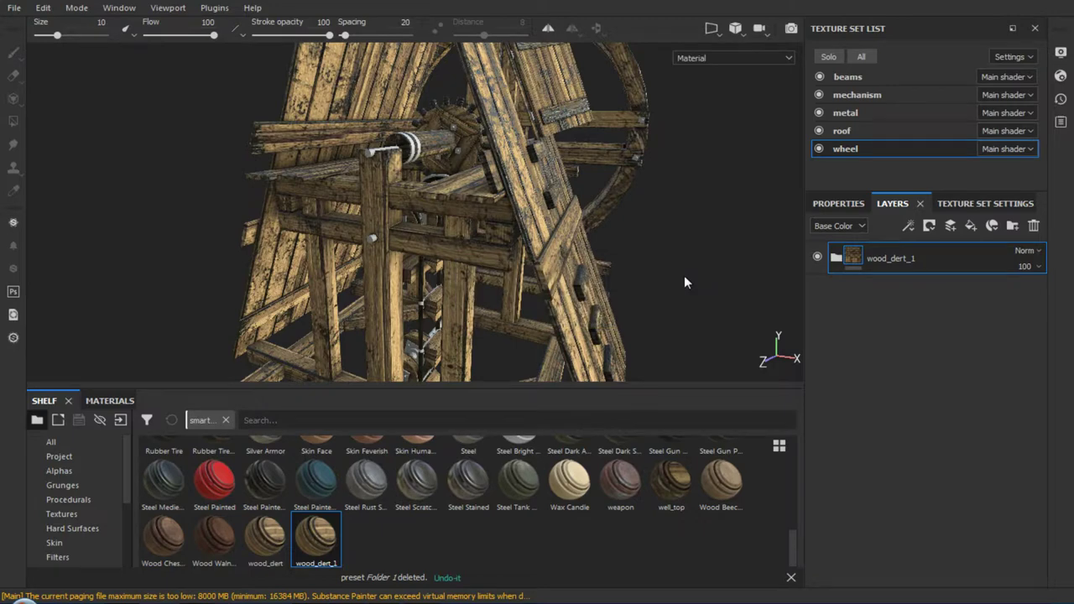
{"action": "mouse_move", "coordinate": [685, 282]}
{"action": "left_mouse_down", "text": "alt"}
{"action": "mouse_move", "coordinate": [797, 204]}
{"action": "mouse_move", "coordinate": [668, 218]}
{"action": "left_mouse_up", "text": "alt"}
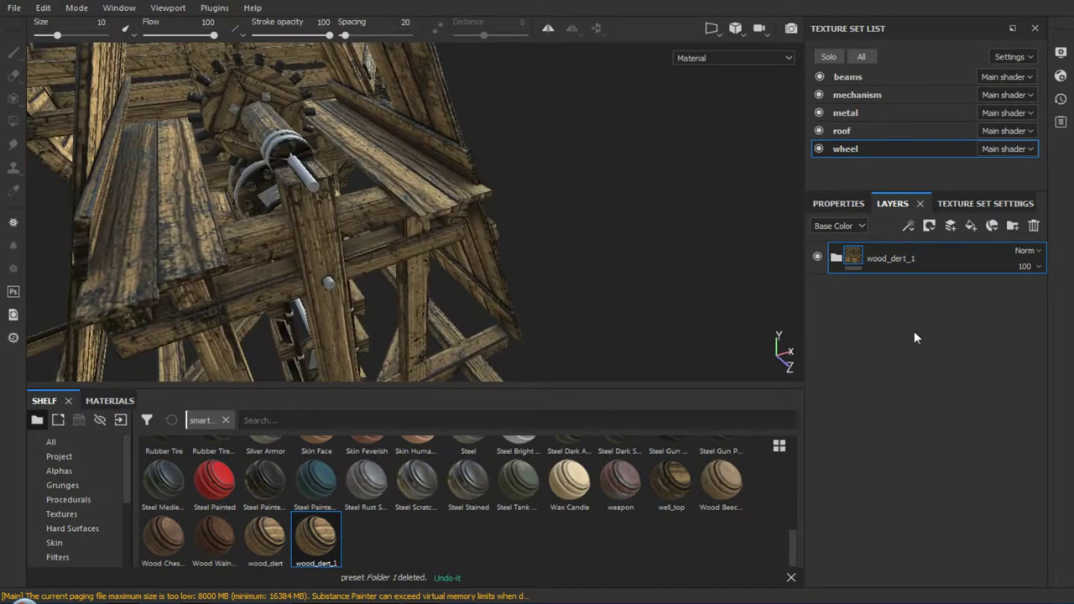
Replace the metal set's blank Layer 1 with the weapon smart material
{"action": "left_click", "coordinate": [847, 112]}
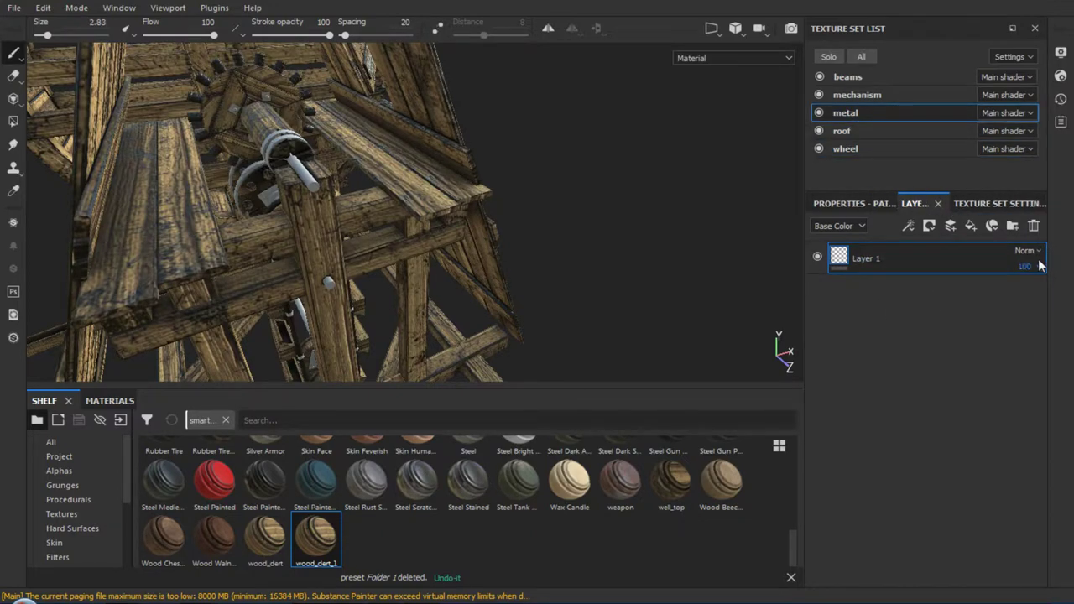
{"action": "left_click", "coordinate": [1034, 227]}
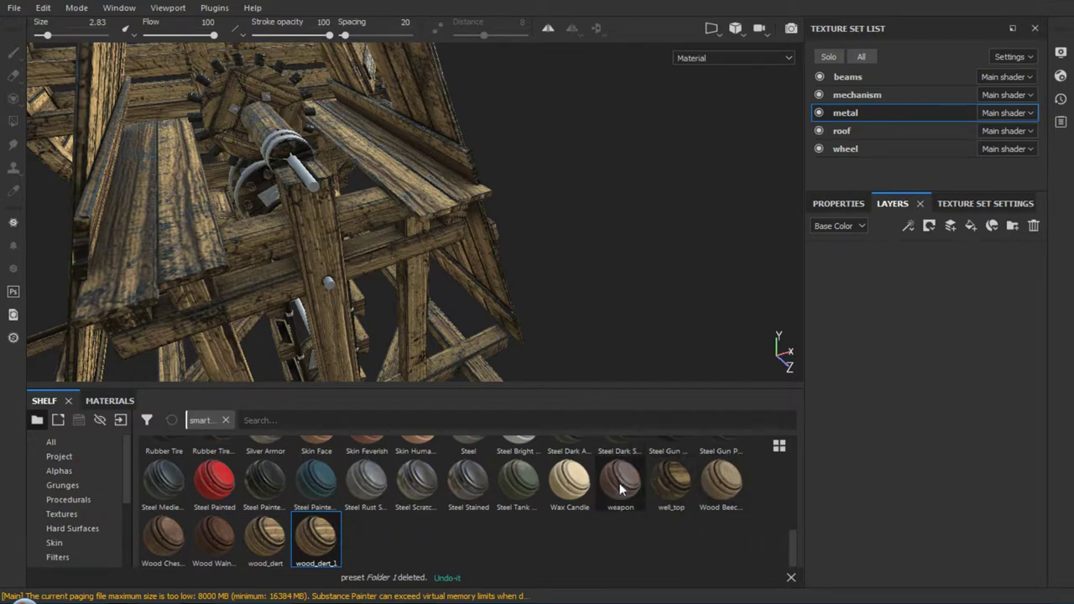
{"action": "left_click_drag", "start_coordinate": [620, 486], "coordinate": [889, 394]}
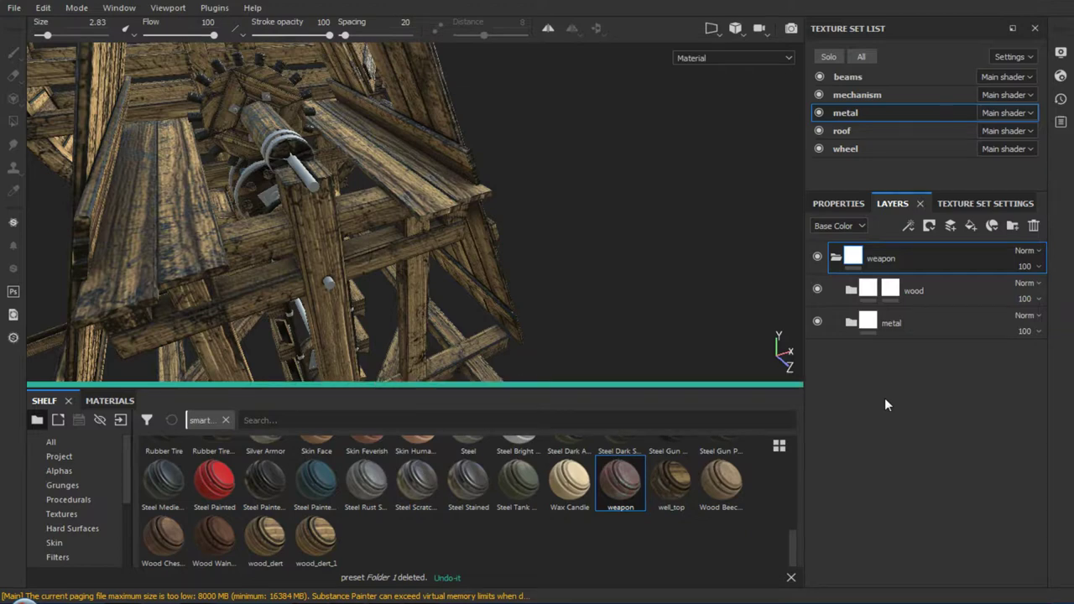
{"action": "mouse_move", "coordinate": [466, 259]}
{"action": "left_mouse_down", "text": "alt"}
{"action": "mouse_move", "coordinate": [547, 244]}
{"action": "mouse_move", "coordinate": [425, 434]}
{"action": "mouse_move", "coordinate": [444, 455]}
{"action": "mouse_move", "coordinate": [393, 371]}
{"action": "mouse_move", "coordinate": [377, 194]}
{"action": "mouse_move", "coordinate": [389, 69]}
{"action": "mouse_move", "coordinate": [399, 83]}
{"action": "mouse_move", "coordinate": [365, 87]}
{"action": "mouse_move", "coordinate": [391, 223]}
{"action": "mouse_move", "coordinate": [386, 394]}
{"action": "mouse_move", "coordinate": [369, 203]}
{"action": "mouse_move", "coordinate": [376, 197]}
{"action": "mouse_move", "coordinate": [441, 353]}
{"action": "mouse_move", "coordinate": [444, 273]}
{"action": "mouse_move", "coordinate": [420, 240]}
{"action": "mouse_move", "coordinate": [472, 233]}
{"action": "mouse_move", "coordinate": [448, 281]}
{"action": "mouse_move", "coordinate": [431, 211]}
{"action": "mouse_move", "coordinate": [422, 252]}
{"action": "left_mouse_up", "text": "alt"}
{"action": "mouse_move", "coordinate": [608, 317]}
{"action": "left_mouse_down", "text": "alt"}
{"action": "mouse_move", "coordinate": [575, 115]}
{"action": "mouse_move", "coordinate": [670, 116]}
{"action": "left_mouse_up", "text": "alt"}
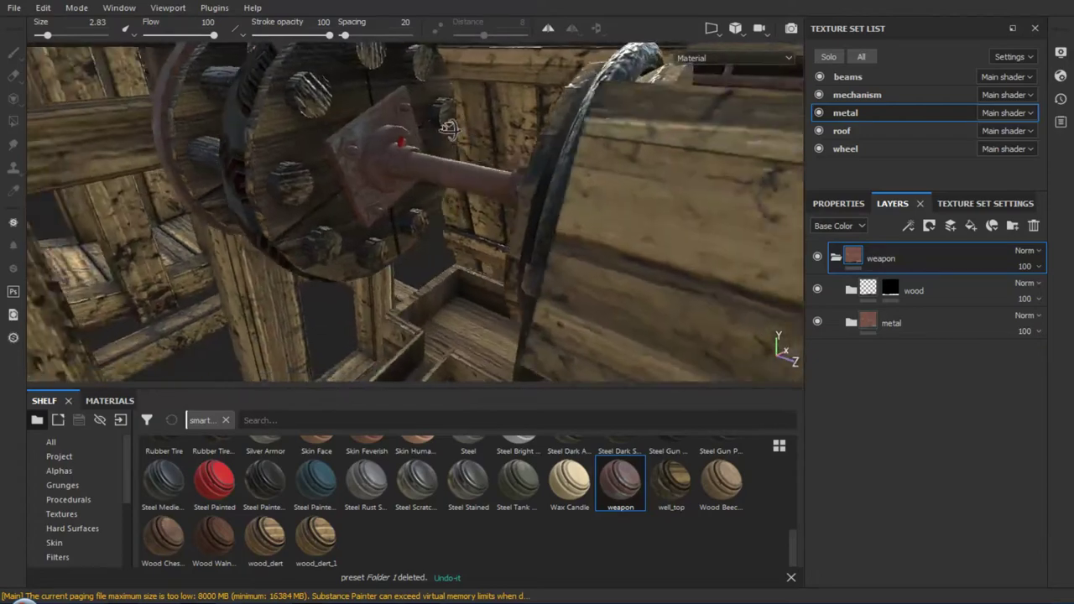
{"action": "mouse_move", "coordinate": [670, 116]}
{"action": "right_mouse_down", "text": "alt"}
{"action": "mouse_move", "coordinate": [460, 77]}
{"action": "mouse_move", "coordinate": [468, 79]}
{"action": "right_mouse_up", "text": "alt"}
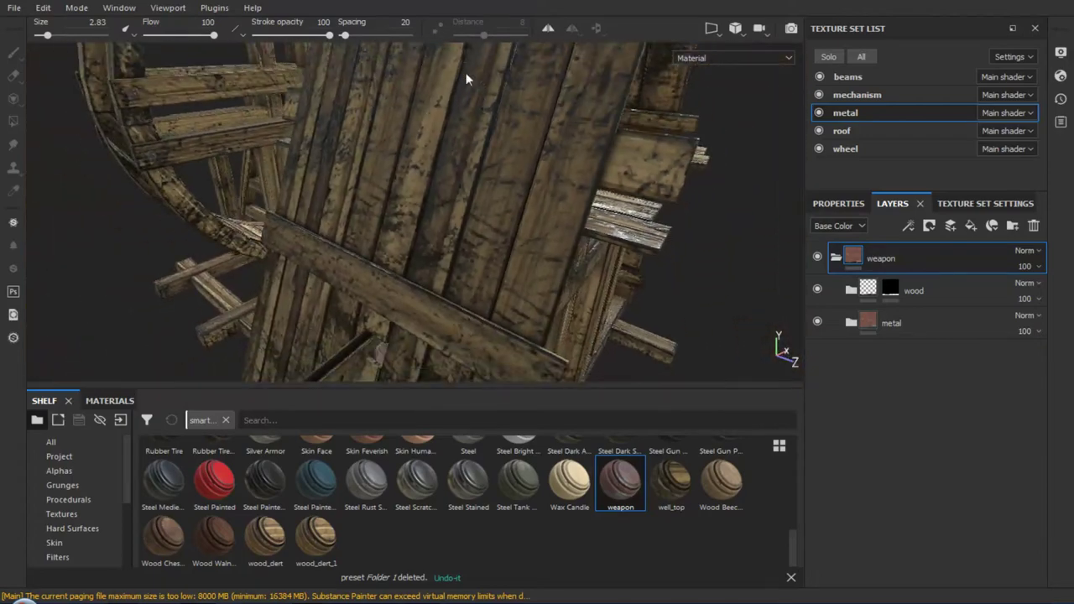
{"action": "mouse_move", "coordinate": [469, 80]}
{"action": "left_mouse_down", "text": "alt"}
{"action": "mouse_move", "coordinate": [475, 156]}
{"action": "mouse_move", "coordinate": [431, 173]}
{"action": "mouse_move", "coordinate": [462, 187]}
{"action": "mouse_move", "coordinate": [444, 168]}
{"action": "left_mouse_up", "text": "alt"}
{"action": "mouse_move", "coordinate": [444, 168]}
{"action": "right_mouse_down", "text": "alt"}
{"action": "mouse_move", "coordinate": [494, 275]}
{"action": "mouse_move", "coordinate": [492, 295]}
{"action": "right_mouse_up", "text": "alt"}
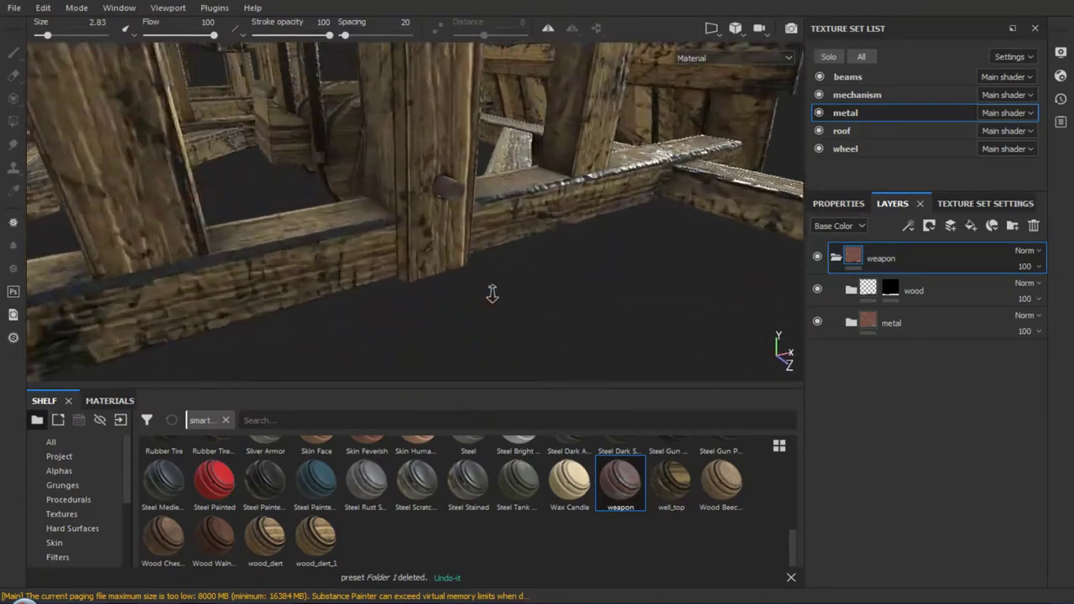
{"action": "mouse_move", "coordinate": [492, 295]}
{"action": "left_mouse_down", "text": "alt"}
{"action": "mouse_move", "coordinate": [453, 147]}
{"action": "mouse_move", "coordinate": [431, 153]}
{"action": "mouse_move", "coordinate": [453, 173]}
{"action": "left_mouse_up", "text": "alt"}
{"action": "mouse_move", "coordinate": [454, 172]}
{"action": "right_mouse_down", "text": "alt"}
{"action": "mouse_move", "coordinate": [470, 197]}
{"action": "mouse_move", "coordinate": [468, 100]}
{"action": "right_mouse_up", "text": "alt"}
{"action": "mouse_move", "coordinate": [467, 100]}
{"action": "left_mouse_down", "text": "alt"}
{"action": "mouse_move", "coordinate": [492, 283]}
{"action": "mouse_move", "coordinate": [382, 266]}
{"action": "mouse_move", "coordinate": [397, 270]}
{"action": "left_mouse_up", "text": "alt"}
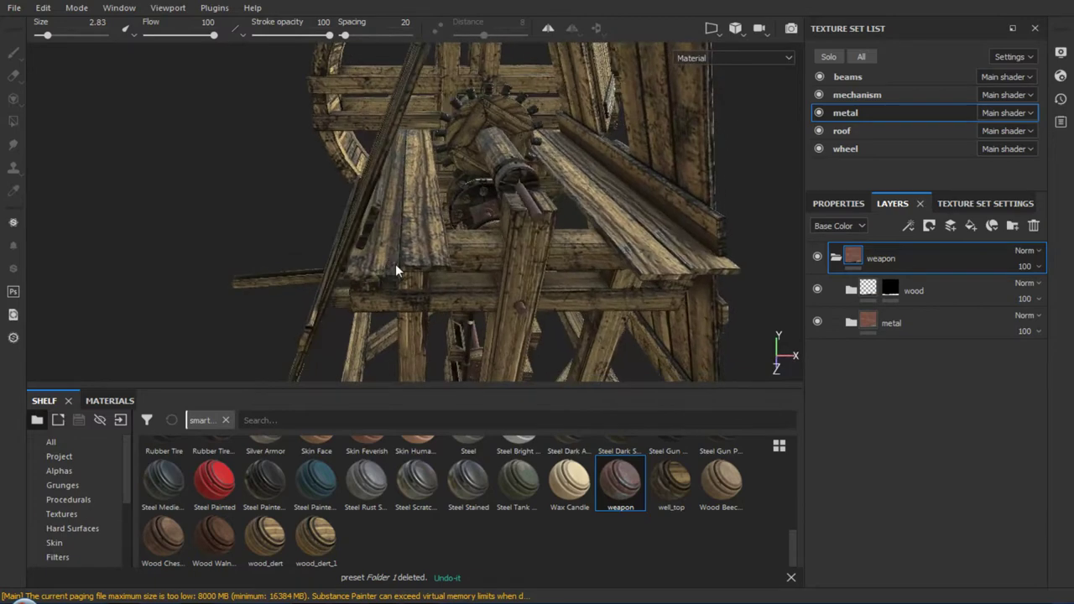
Hide the wheel, roof, mechanism and beams sets to isolate the metal parts
{"action": "left_click", "coordinate": [819, 148]}
{"action": "left_click", "coordinate": [819, 131]}
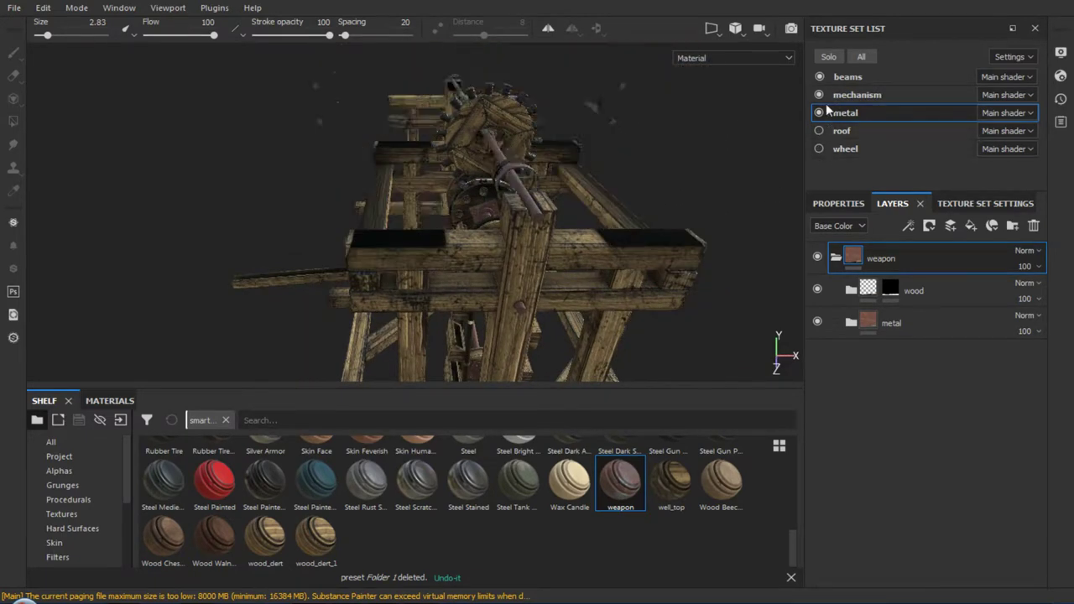
{"action": "left_click", "coordinate": [819, 94]}
{"action": "left_click", "coordinate": [819, 77]}
{"action": "mouse_move", "coordinate": [588, 201]}
{"action": "left_mouse_down", "text": "alt"}
{"action": "mouse_move", "coordinate": [647, 223]}
{"action": "mouse_move", "coordinate": [608, 243]}
{"action": "left_mouse_up", "text": "alt"}
{"action": "mouse_move", "coordinate": [543, 202]}
{"action": "left_mouse_down", "text": "alt"}
{"action": "mouse_move", "coordinate": [483, 229]}
{"action": "mouse_move", "coordinate": [668, 306]}
{"action": "left_mouse_up", "text": "alt"}
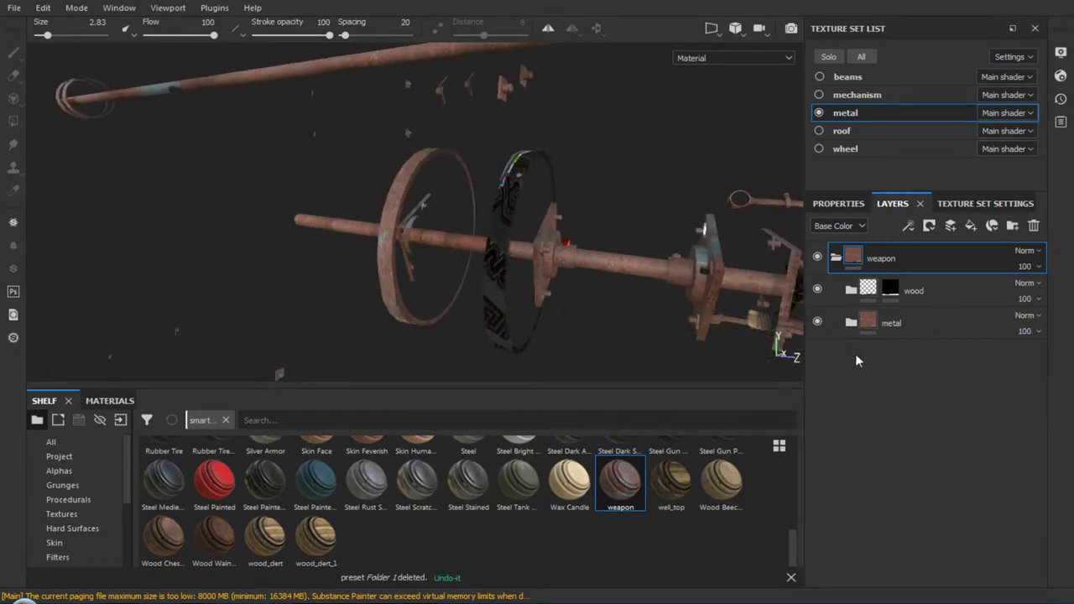
Toggle the weapon material's wood folder on and off to compare, leaving it hidden
{"action": "left_click", "coordinate": [869, 322]}
{"action": "left_click", "coordinate": [817, 290]}
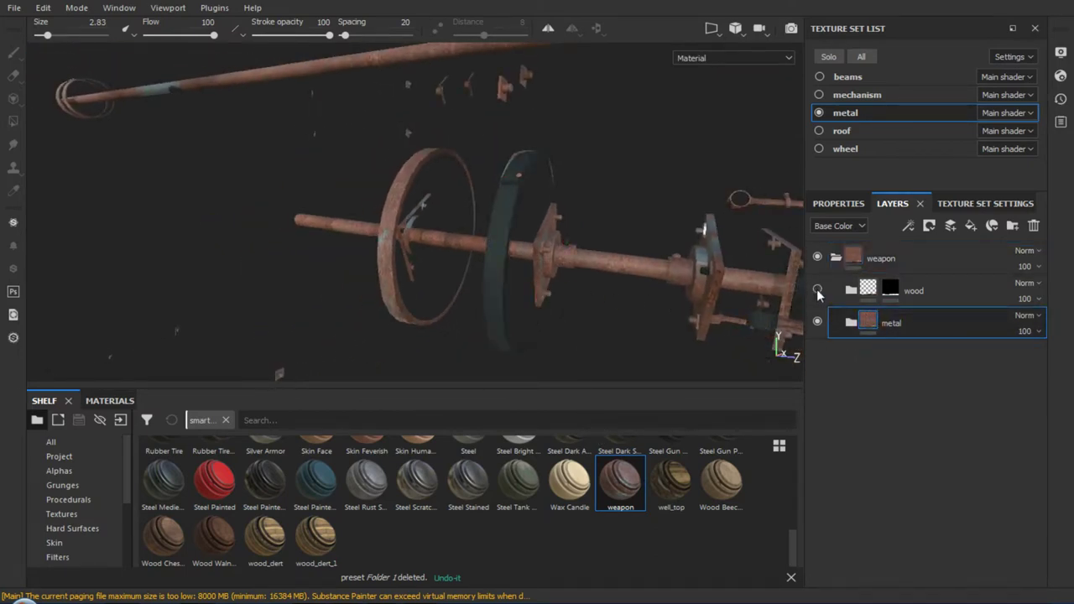
{"action": "left_click", "coordinate": [819, 289]}
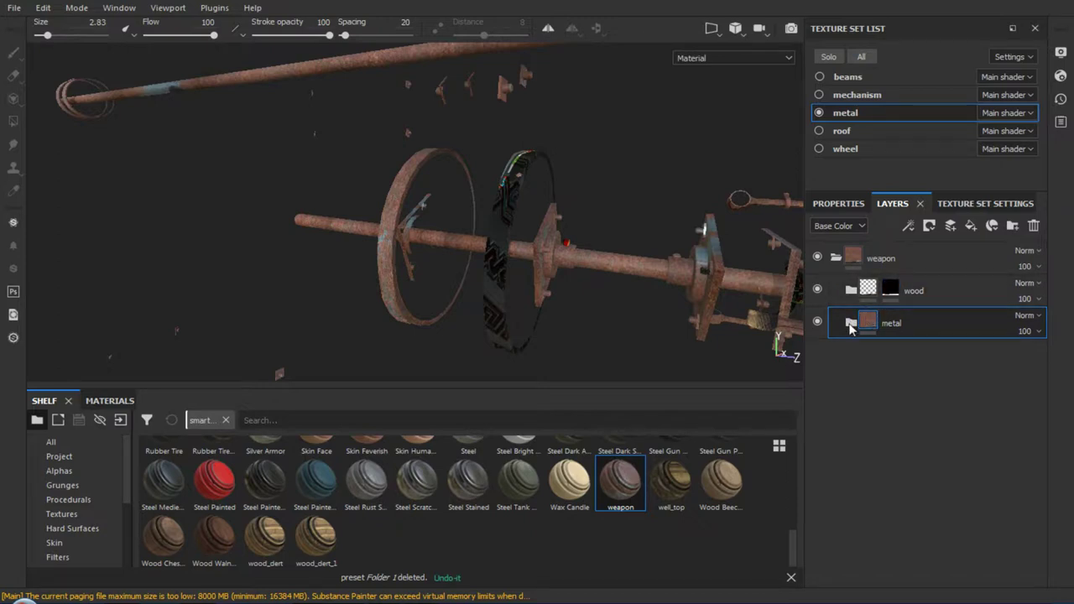
{"action": "left_click", "coordinate": [817, 289]}
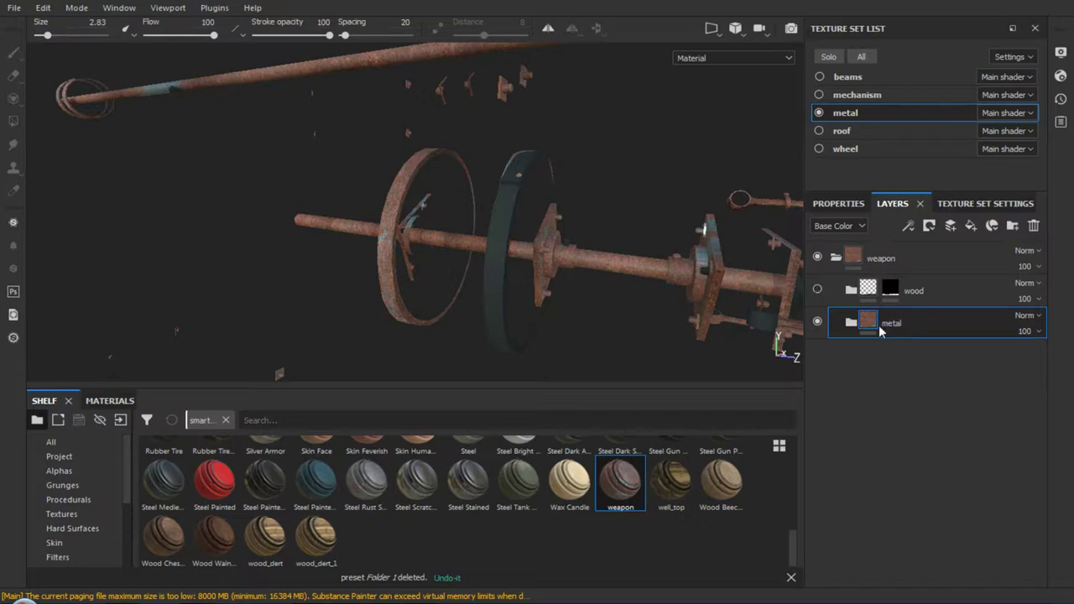
{"action": "left_click", "coordinate": [818, 290]}
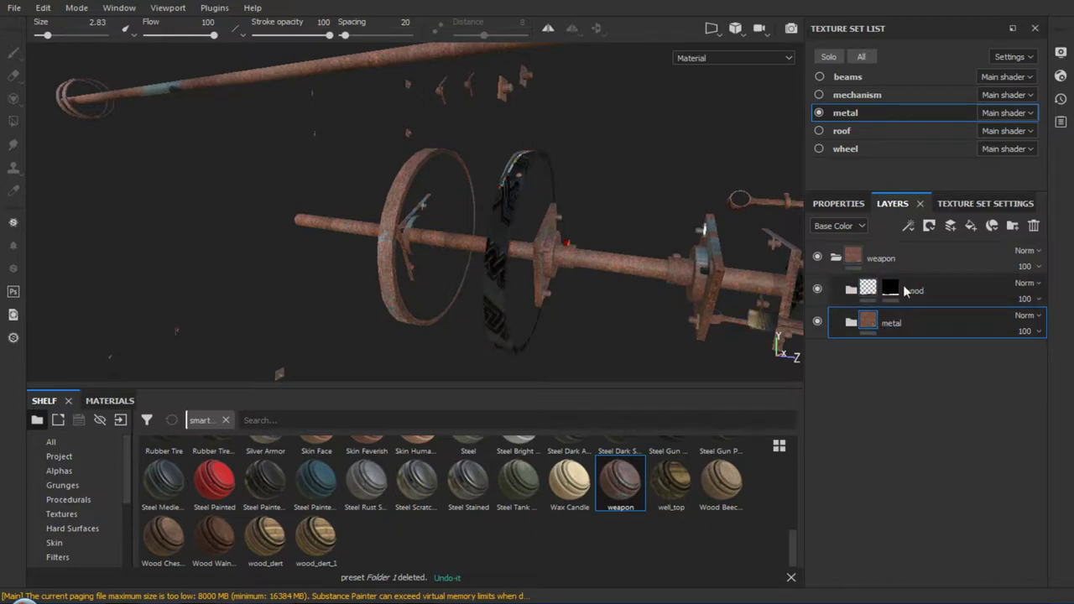
{"action": "left_click", "coordinate": [817, 290]}
{"action": "left_click", "coordinate": [851, 290]}
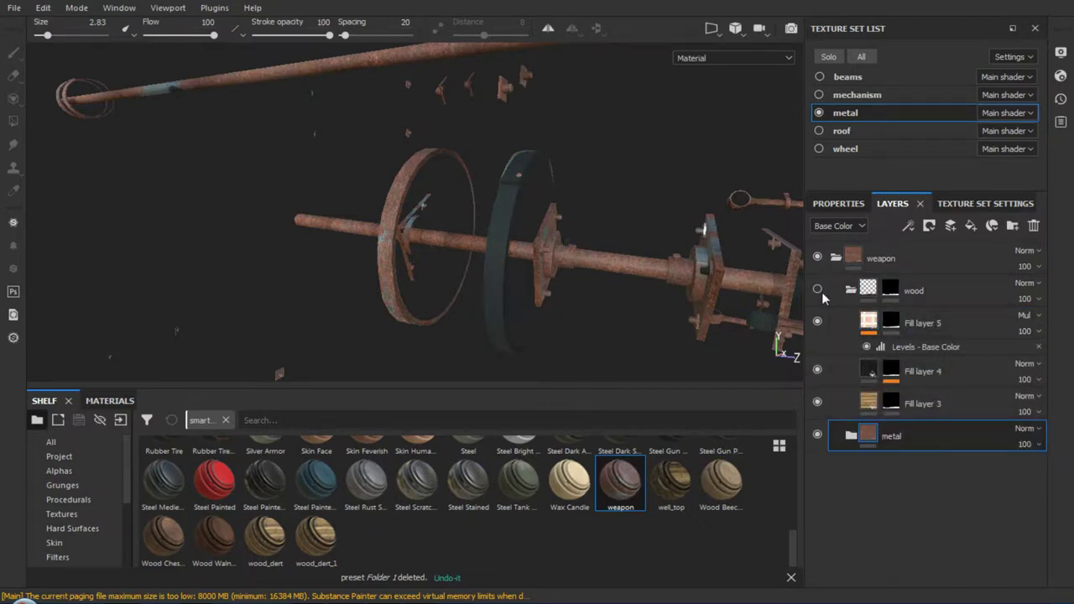
{"action": "left_click", "coordinate": [851, 290]}
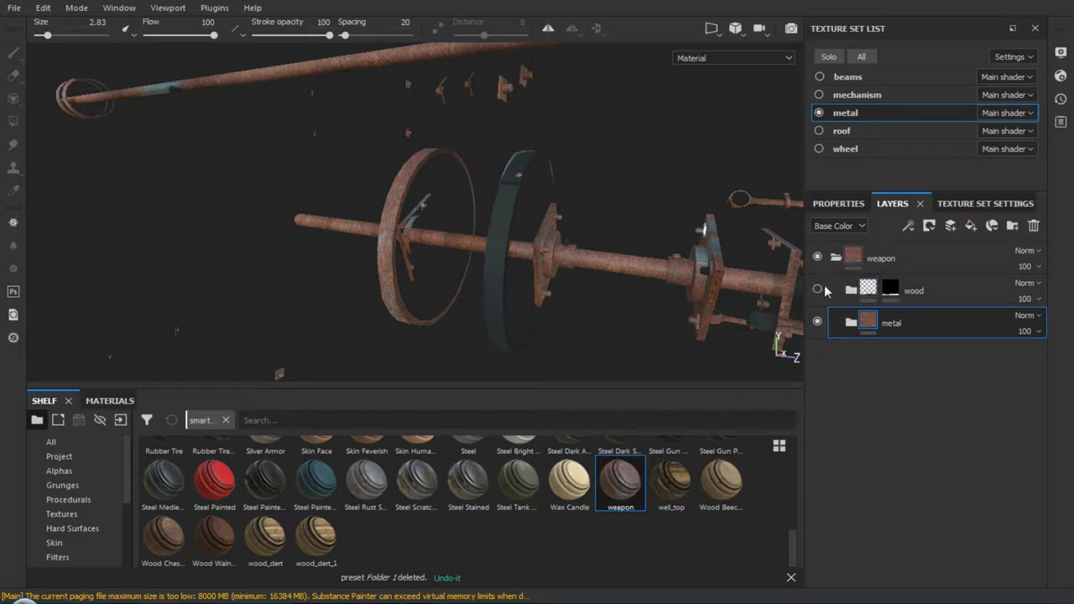
{"action": "double_click", "coordinate": [919, 291]}
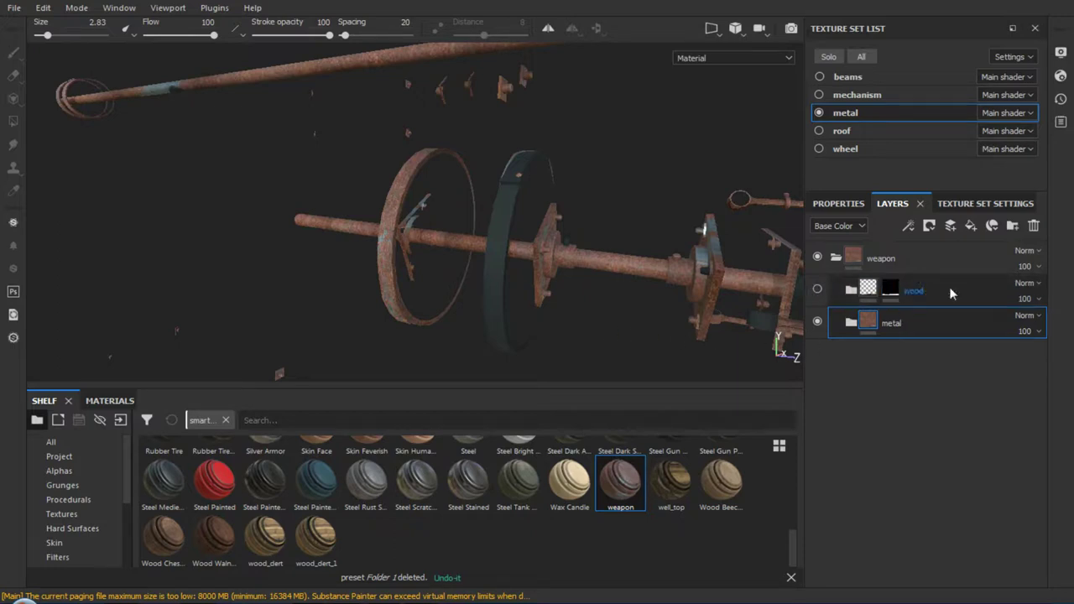
{"action": "left_click", "coordinate": [851, 289]}
{"action": "left_click", "coordinate": [852, 287]}
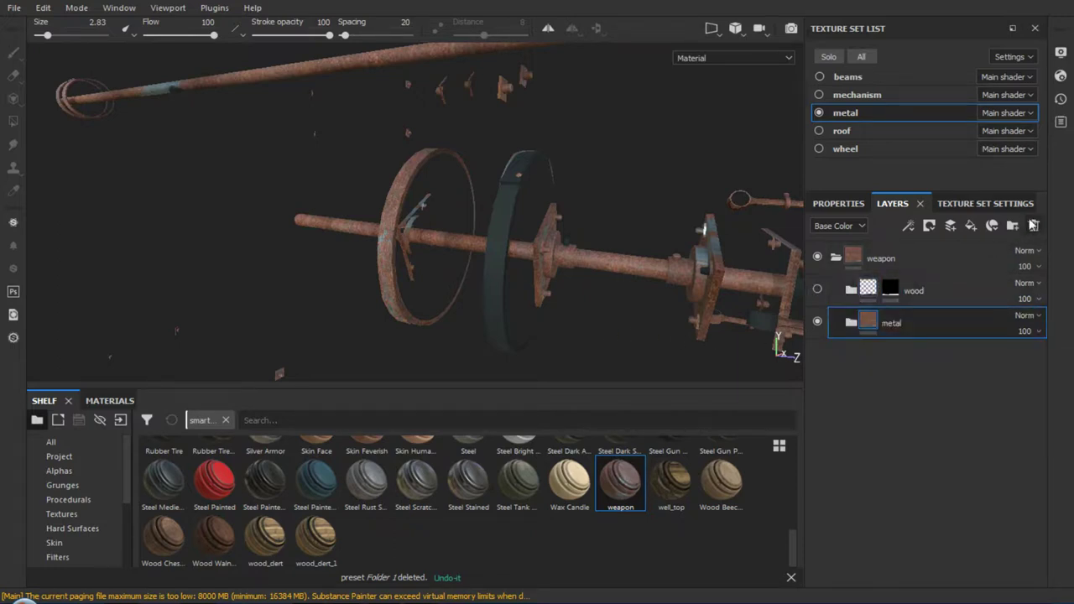
Delete the wood folder and expand the metal folder
{"action": "left_click", "coordinate": [940, 291]}
{"action": "left_click", "coordinate": [1034, 225]}
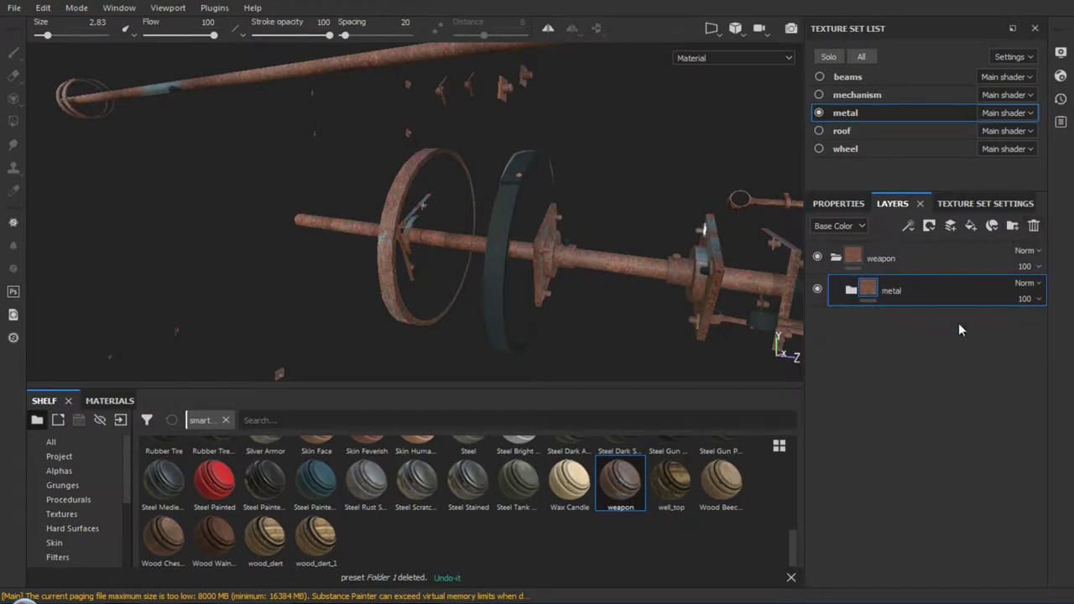
{"action": "left_click", "coordinate": [852, 289]}
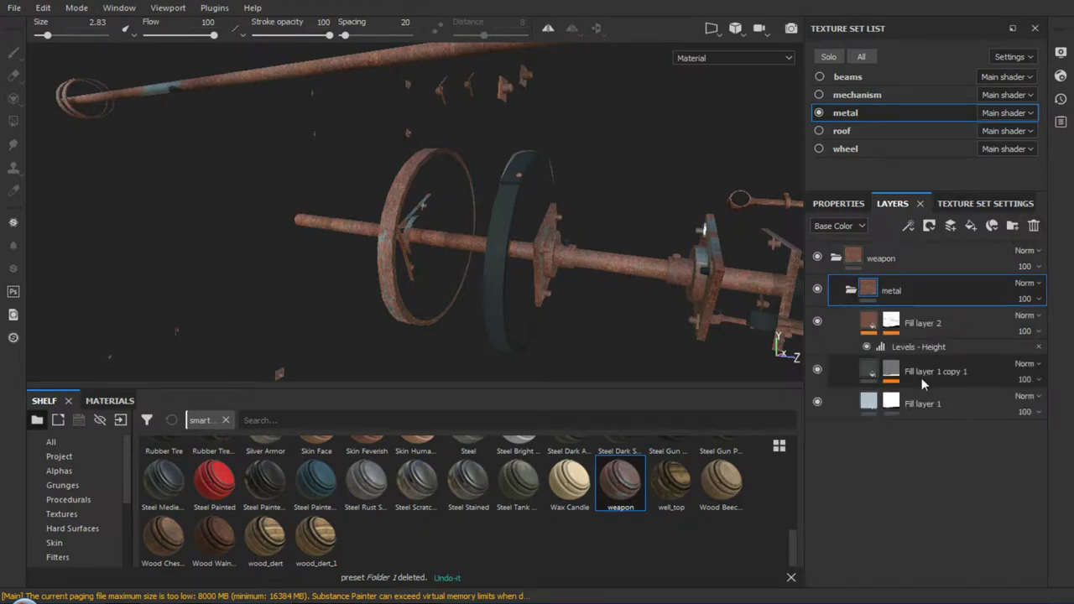
Remove the Paint mask effect from Fill layer 2 and Fill layer 1 copy 1
{"action": "left_click", "coordinate": [891, 322]}
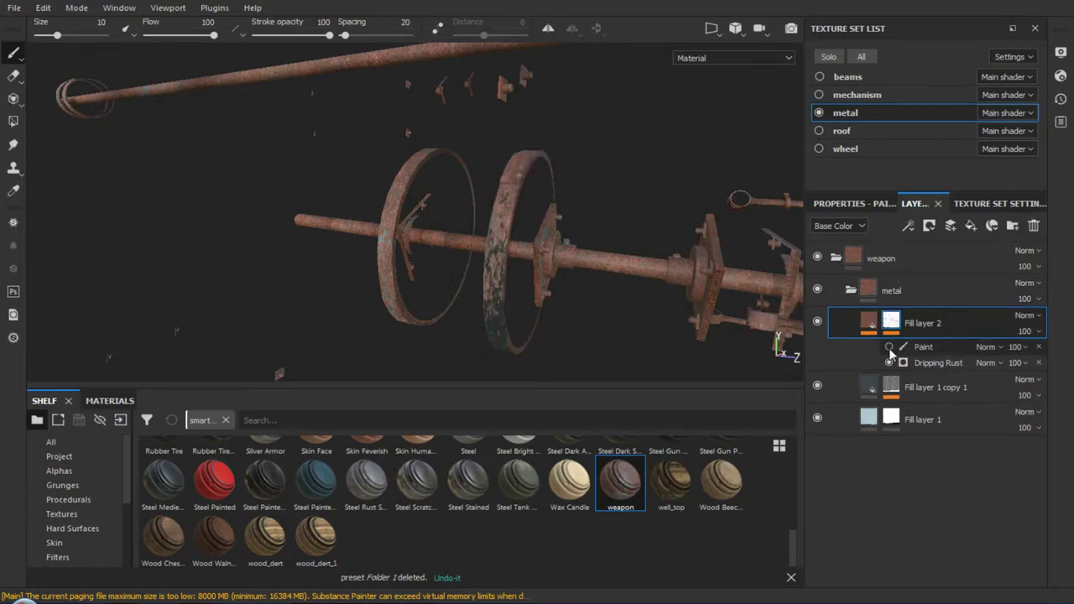
{"action": "left_click", "coordinate": [891, 350]}
{"action": "key", "text": "Delete"}
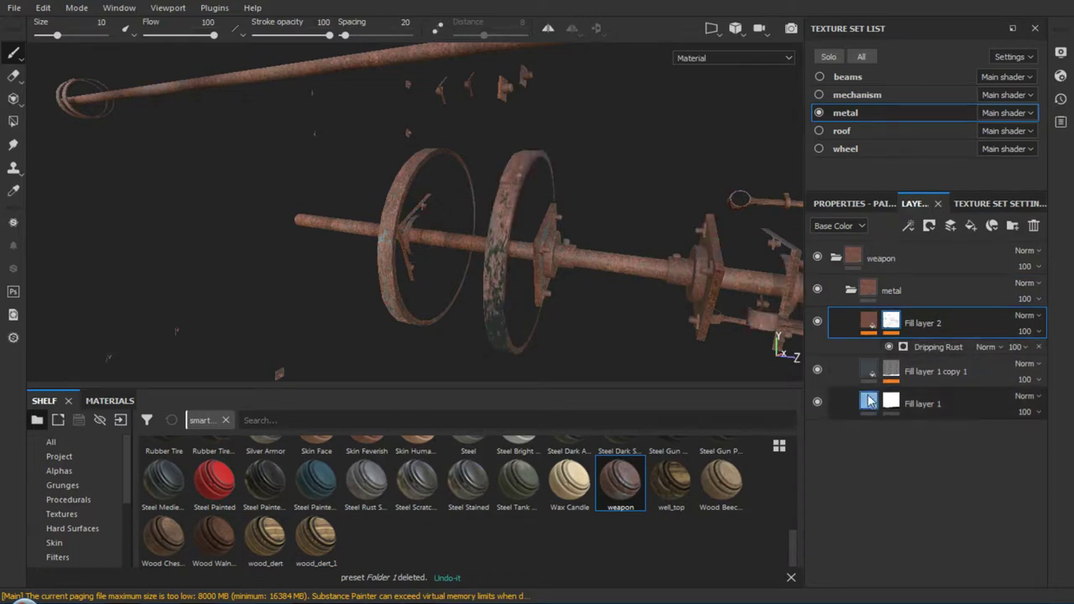
{"action": "left_click", "coordinate": [891, 371]}
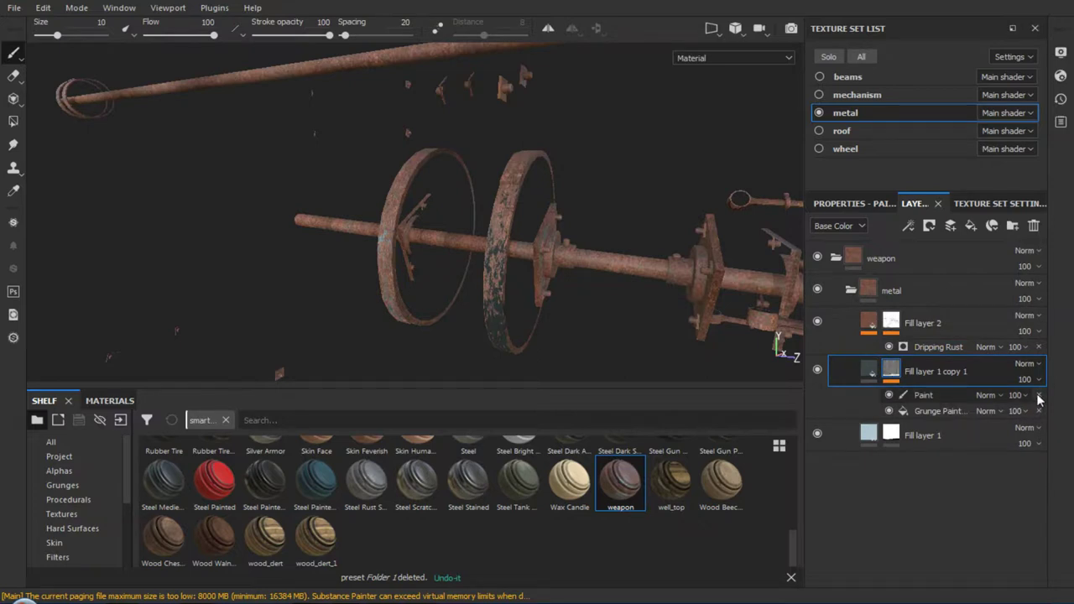
{"action": "left_click", "coordinate": [1039, 396]}
{"action": "left_click", "coordinate": [891, 419]}
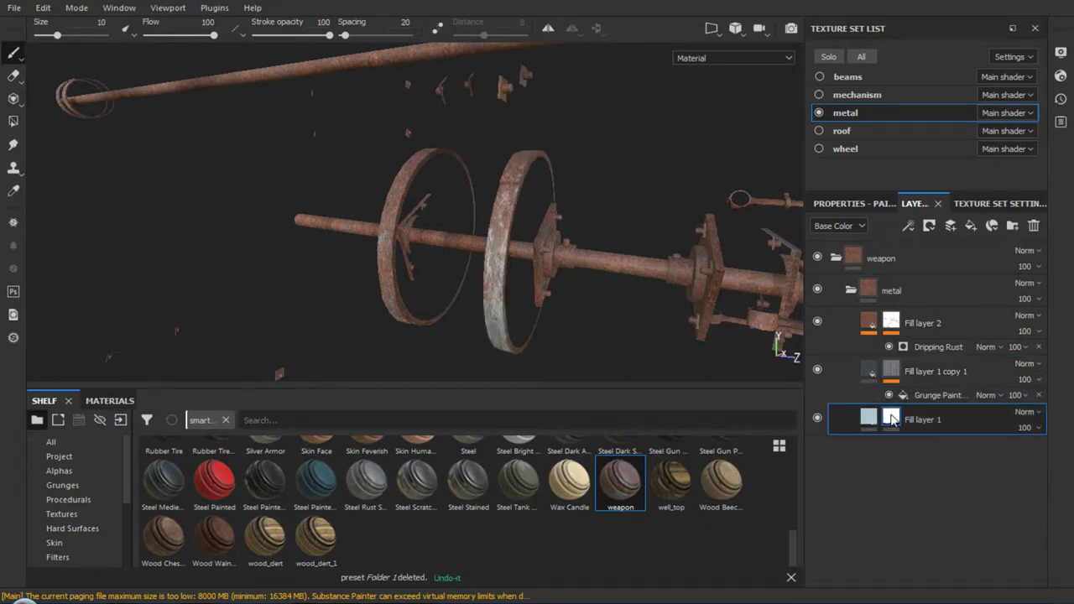
{"action": "mouse_move", "coordinate": [868, 418]}
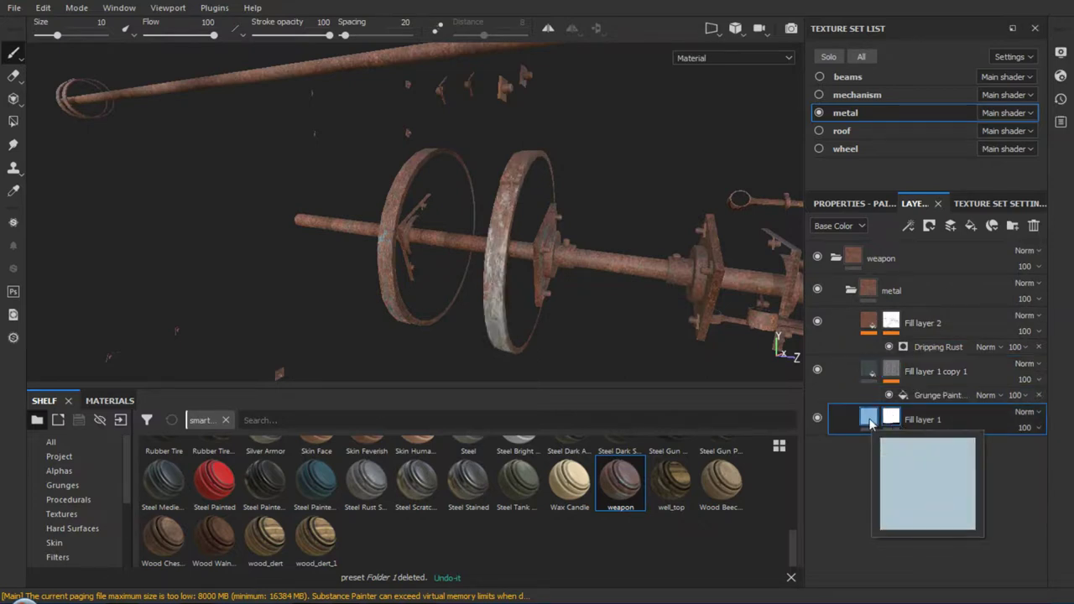
{"action": "left_click_drag", "start_coordinate": [591, 319], "coordinate": [624, 293], "text": "alt"}
{"action": "mouse_move", "coordinate": [624, 293]}
{"action": "right_mouse_down", "text": "alt"}
{"action": "mouse_move", "coordinate": [629, 351]}
{"action": "mouse_move", "coordinate": [612, 319]}
{"action": "right_mouse_up", "text": "alt"}
{"action": "mouse_move", "coordinate": [612, 319]}
{"action": "left_mouse_down", "text": "alt"}
{"action": "mouse_move", "coordinate": [613, 269]}
{"action": "mouse_move", "coordinate": [625, 264]}
{"action": "mouse_move", "coordinate": [542, 231]}
{"action": "mouse_move", "coordinate": [348, 290]}
{"action": "mouse_move", "coordinate": [616, 293]}
{"action": "mouse_move", "coordinate": [787, 348]}
{"action": "mouse_move", "coordinate": [253, 284]}
{"action": "mouse_move", "coordinate": [408, 297]}
{"action": "left_mouse_up", "text": "alt"}
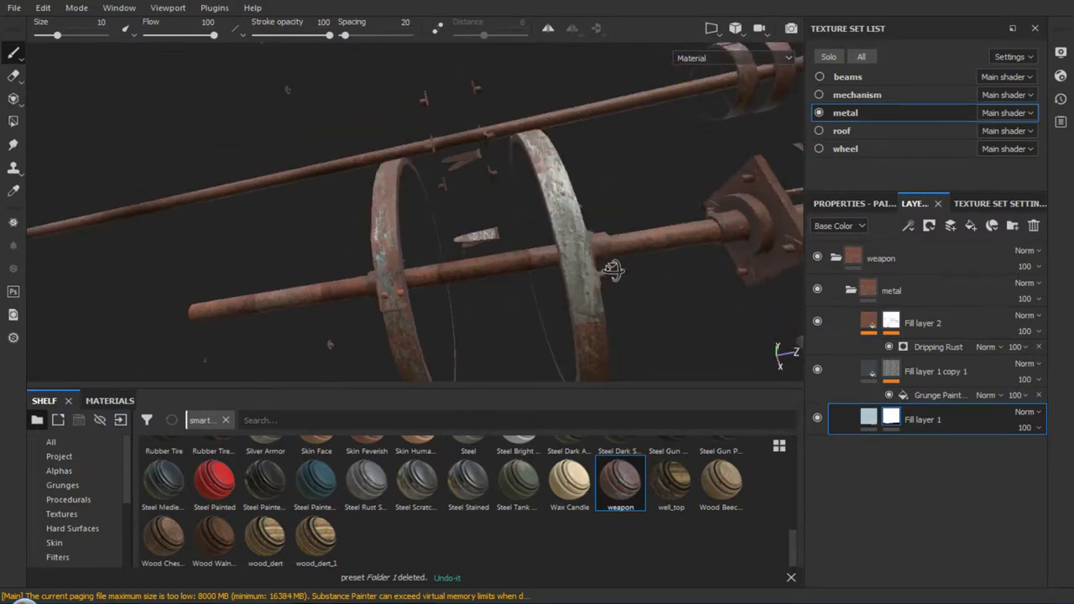
Orbit to the shaft and cycle the viewport through Base Color and the other channels to Normal
{"action": "right_click_drag", "start_coordinate": [408, 297], "coordinate": [308, 304], "text": "alt"}
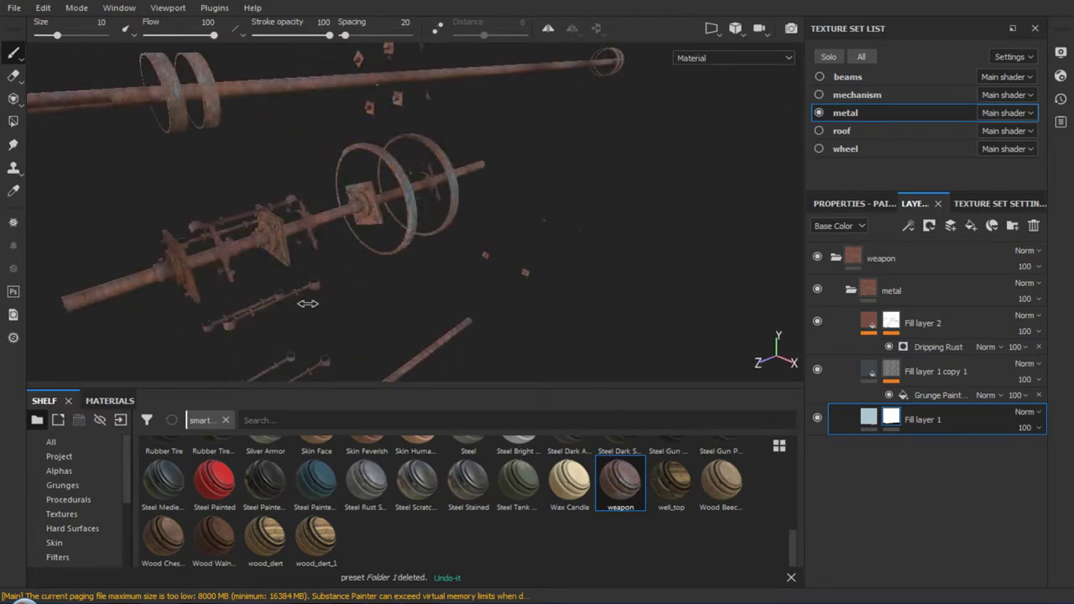
{"action": "mouse_move", "coordinate": [312, 304]}
{"action": "left_mouse_down", "text": "alt"}
{"action": "mouse_move", "coordinate": [429, 271]}
{"action": "mouse_move", "coordinate": [384, 260]}
{"action": "left_mouse_up", "text": "alt"}
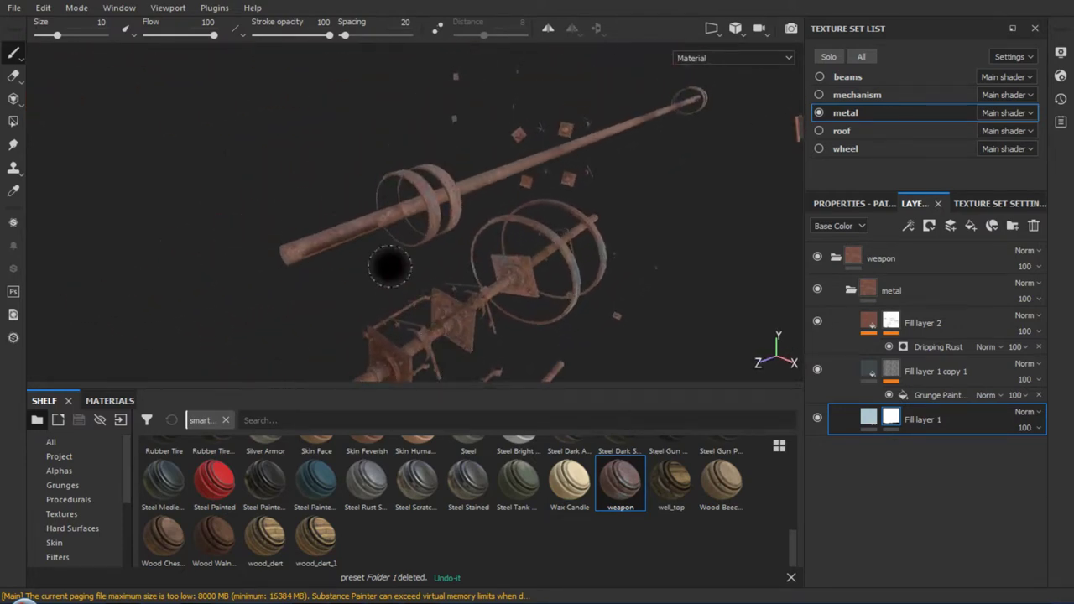
{"action": "right_click_drag", "start_coordinate": [383, 259], "coordinate": [434, 413], "text": "alt"}
{"action": "mouse_move", "coordinate": [433, 413]}
{"action": "left_mouse_down", "text": "alt"}
{"action": "mouse_move", "coordinate": [431, 379]}
{"action": "mouse_move", "coordinate": [319, 288]}
{"action": "mouse_move", "coordinate": [364, 293]}
{"action": "mouse_move", "coordinate": [372, 267]}
{"action": "left_mouse_up", "text": "alt"}
{"action": "key", "text": "c"}
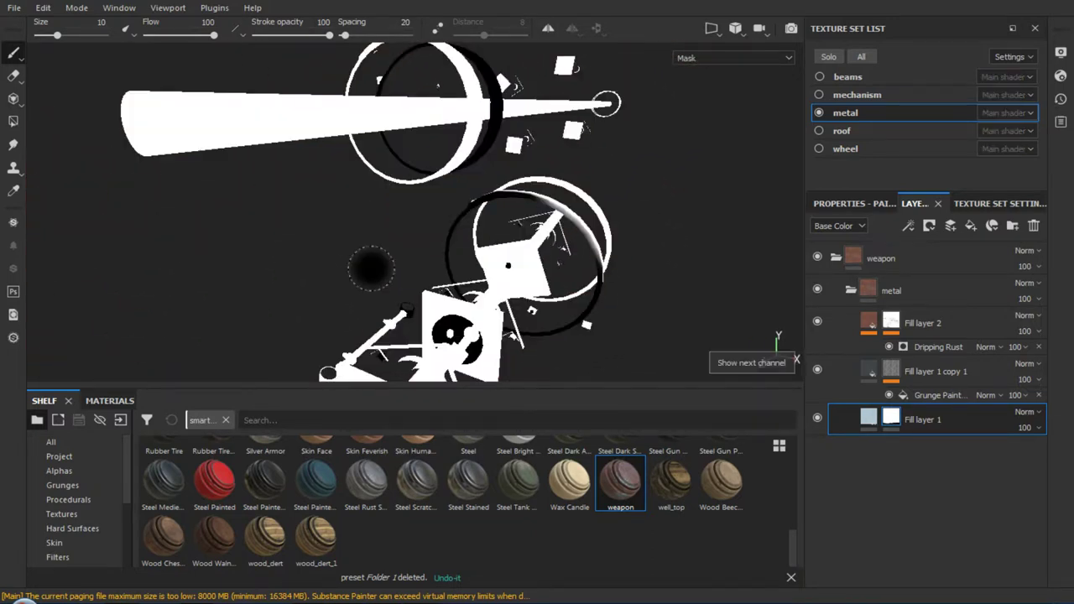
{"action": "key", "text": "c"}
{"action": "key", "text": "c"}
{"action": "key", "text": "c"}
{"action": "key", "text": "c"}
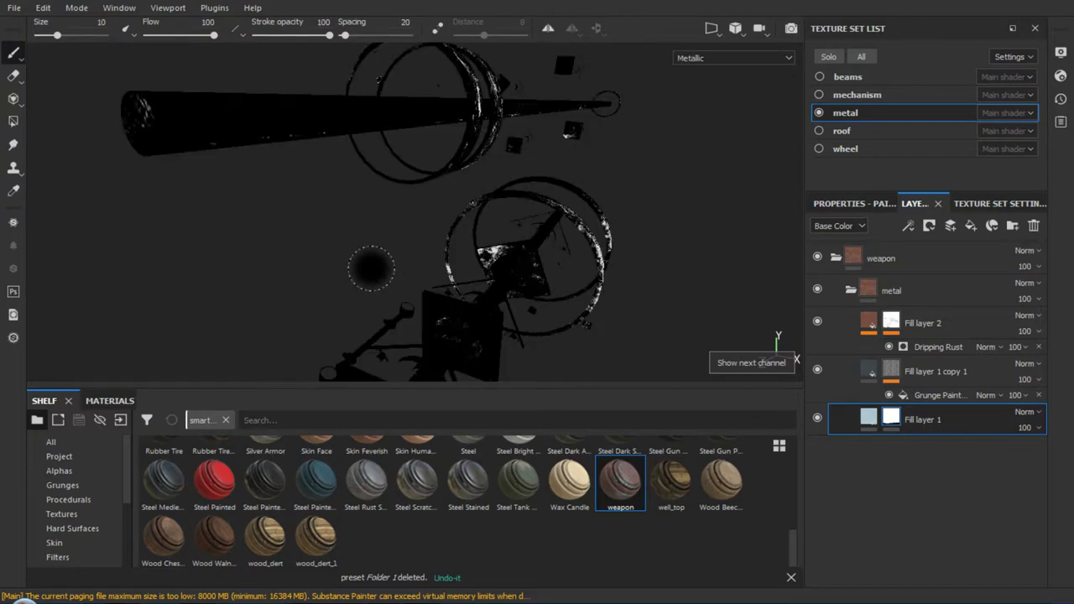
{"action": "key", "text": "c"}
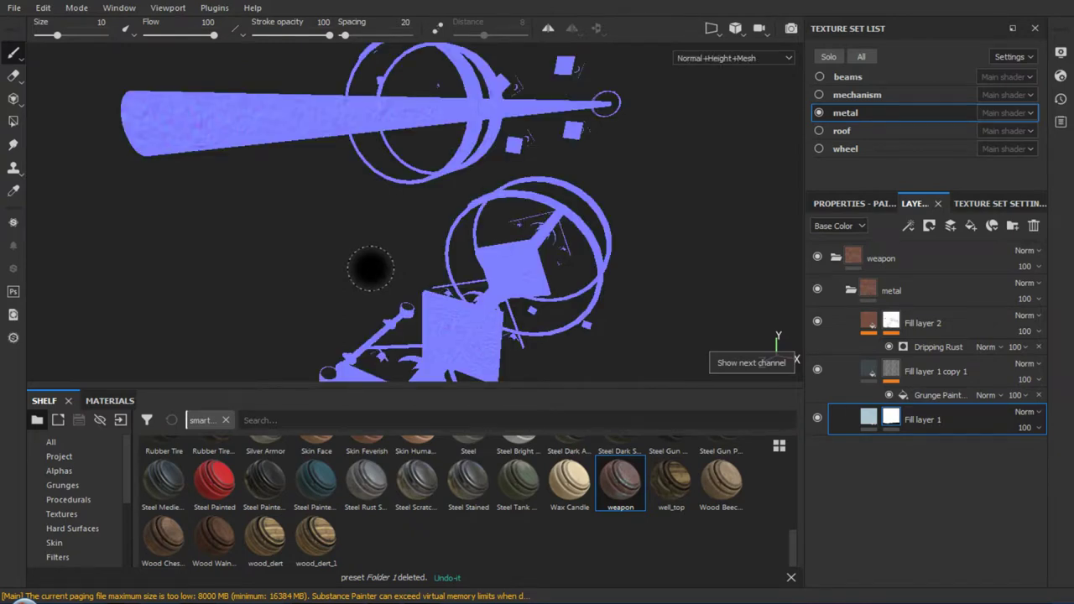
Show the layer mask in the viewport, briefly return to Material, then view the mask again
{"action": "mouse_move", "coordinate": [370, 269]}
{"action": "left_mouse_down", "text": "alt"}
{"action": "mouse_move", "coordinate": [331, 240]}
{"action": "mouse_move", "coordinate": [235, 257]}
{"action": "mouse_move", "coordinate": [236, 271]}
{"action": "mouse_move", "coordinate": [336, 300]}
{"action": "mouse_move", "coordinate": [336, 271]}
{"action": "left_mouse_up", "text": "alt"}
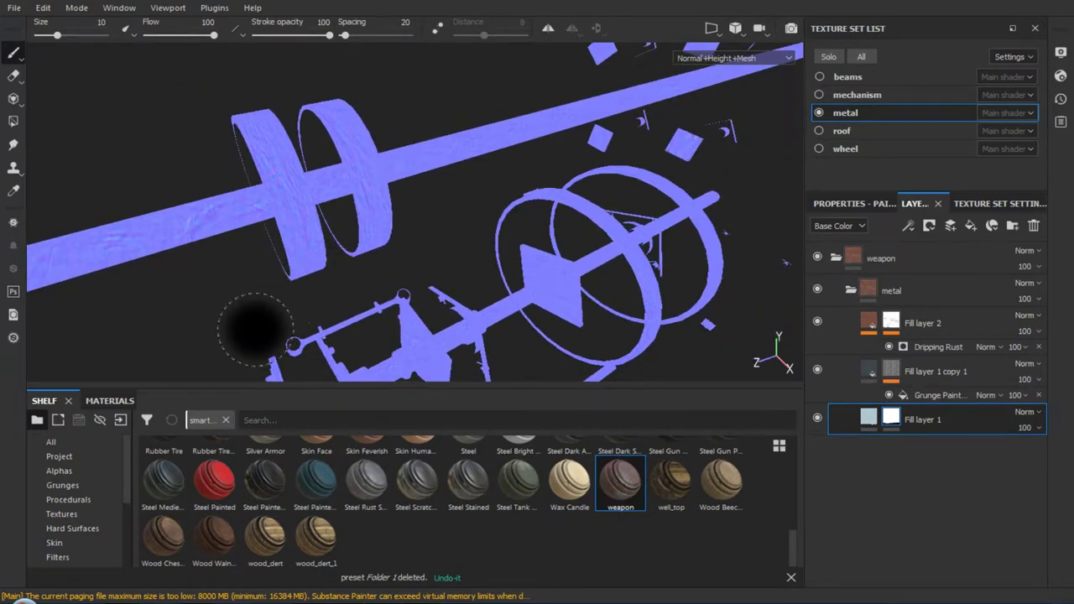
{"action": "key", "text": "c"}
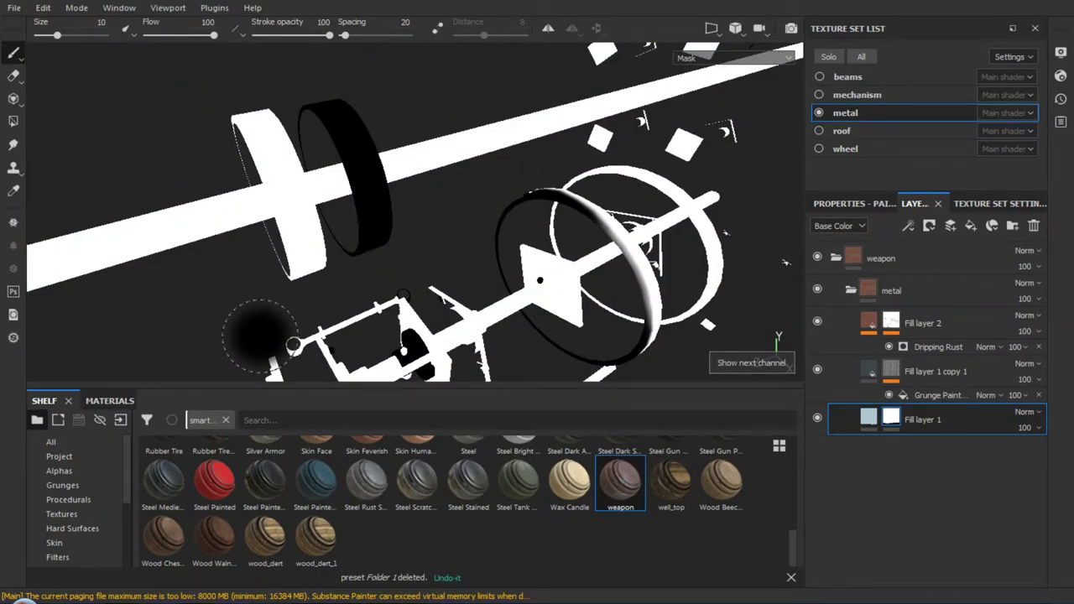
{"action": "key", "text": "m"}
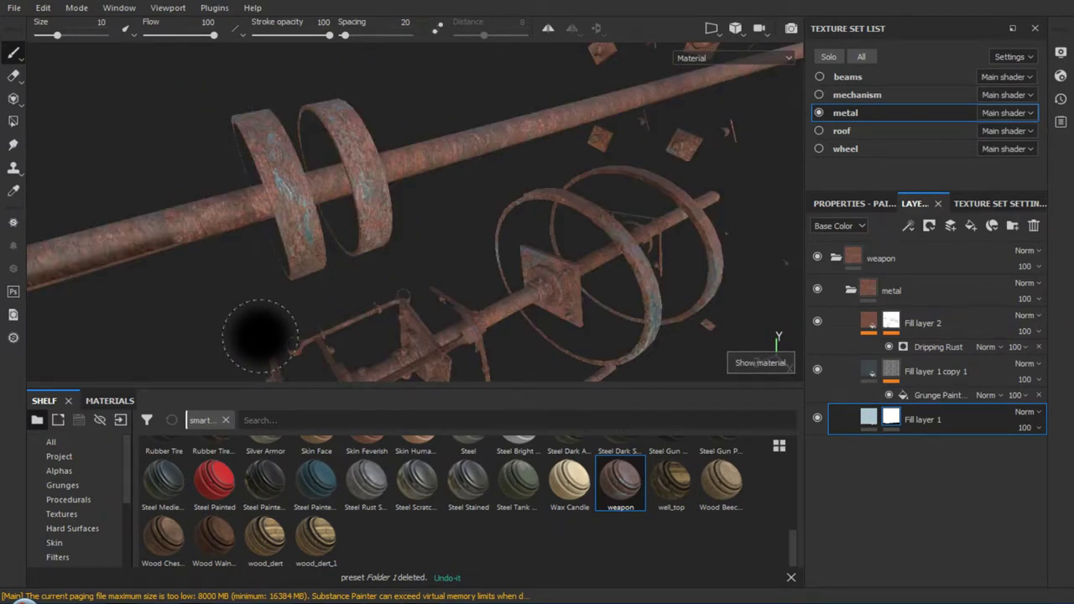
{"action": "key", "text": "c"}
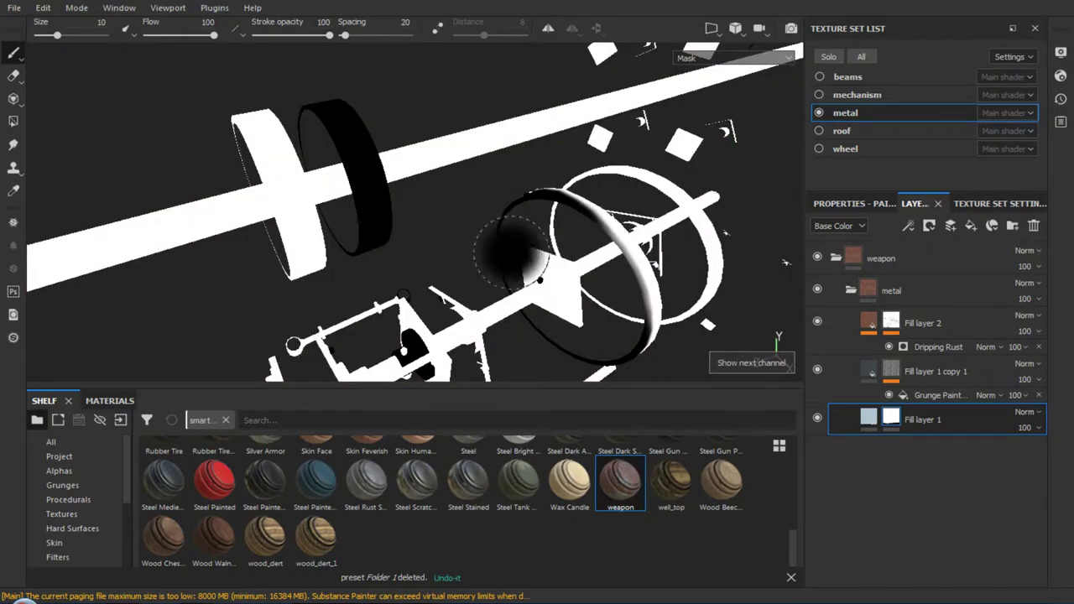
{"action": "right_click_drag", "start_coordinate": [503, 311], "coordinate": [433, 104], "text": "alt"}
{"action": "mouse_move", "coordinate": [433, 104]}
{"action": "left_mouse_down", "text": "alt"}
{"action": "mouse_move", "coordinate": [736, 266]}
{"action": "mouse_move", "coordinate": [439, 192]}
{"action": "left_mouse_up", "text": "alt"}
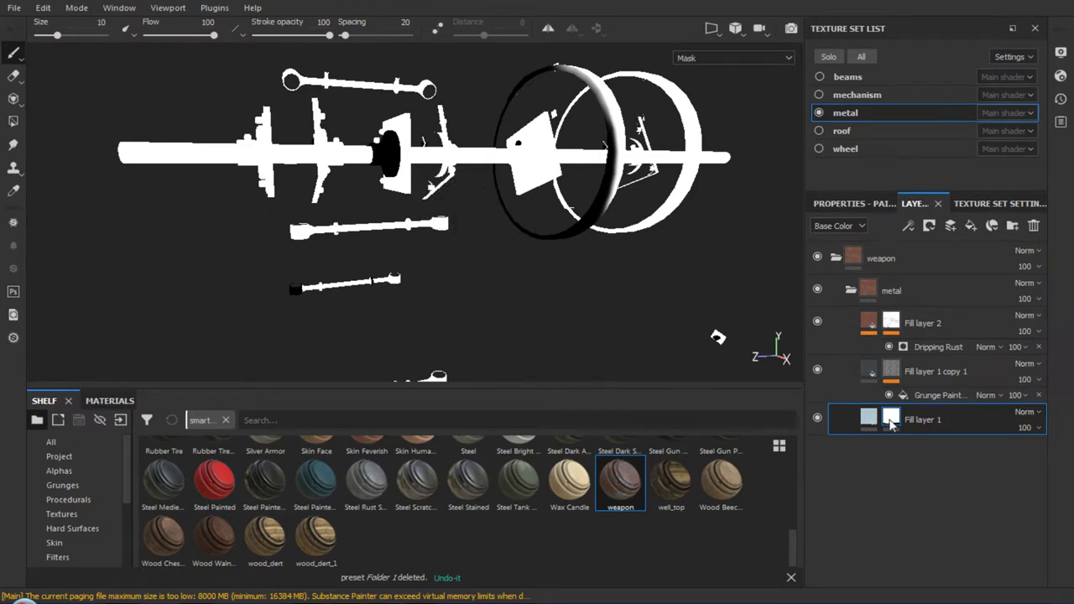
Clear Fill layer 1's mask to solid black, then view the full rusty material again
{"action": "left_click_drag", "start_coordinate": [891, 424], "coordinate": [892, 372]}
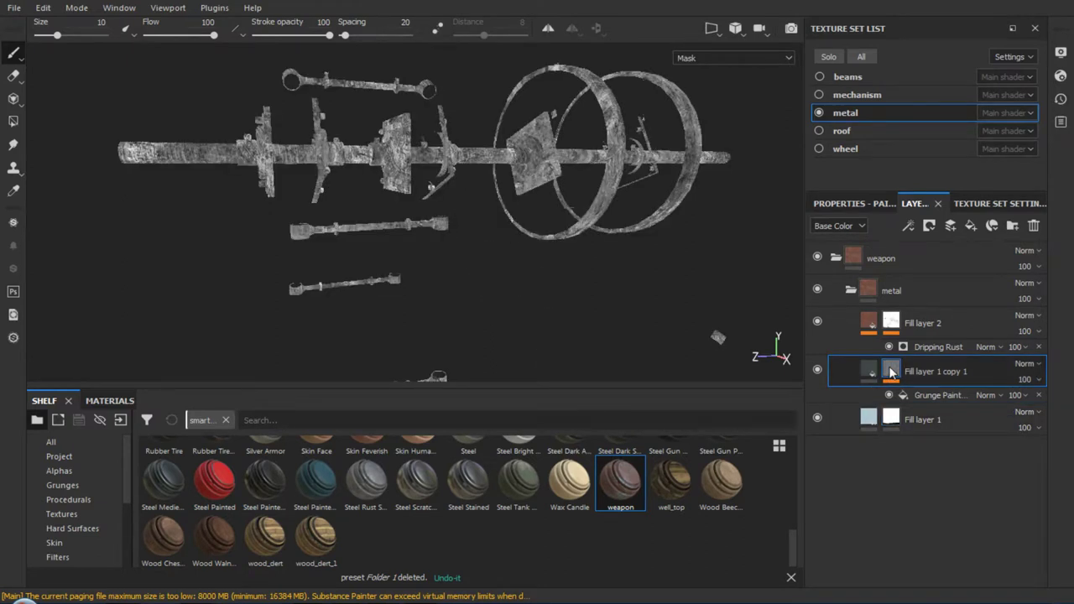
{"action": "left_click", "coordinate": [892, 418]}
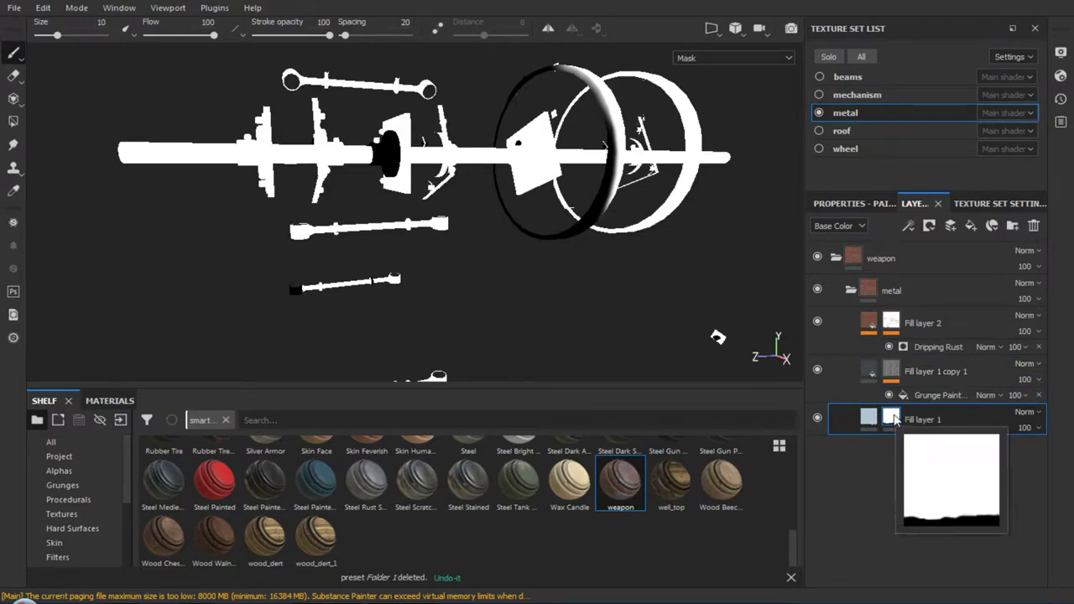
{"action": "right_click", "coordinate": [891, 419]}
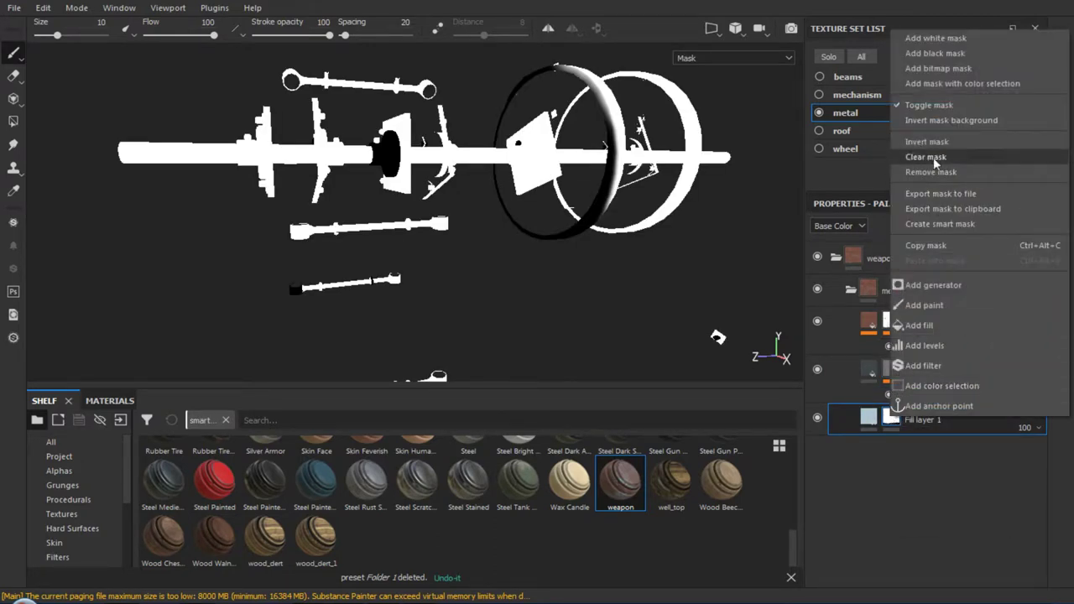
{"action": "left_click", "coordinate": [933, 53]}
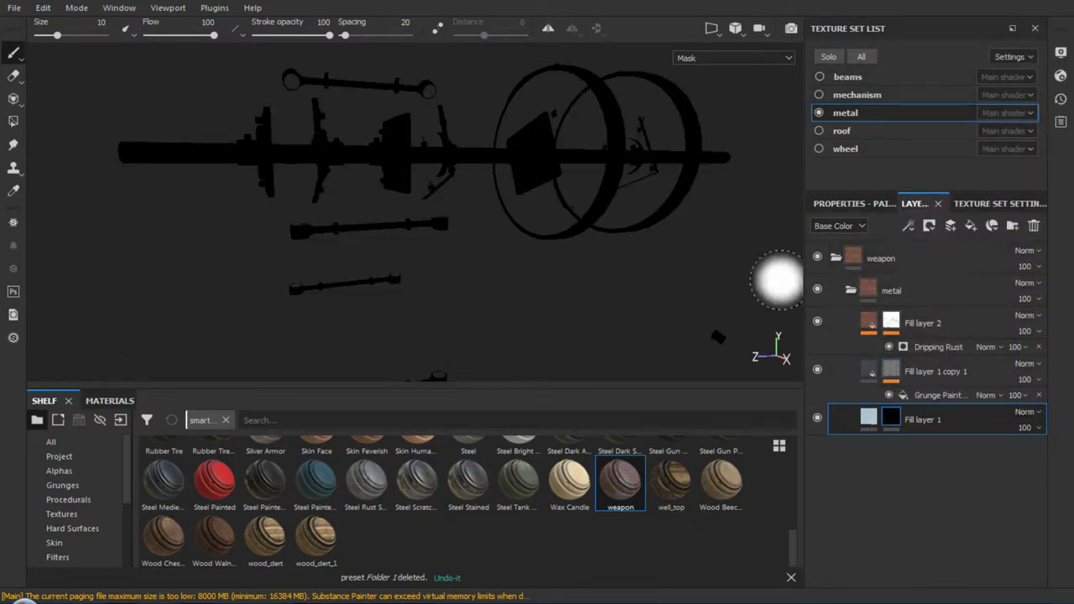
{"action": "key", "text": "m"}
{"action": "mouse_move", "coordinate": [523, 290]}
{"action": "left_mouse_down", "text": "alt"}
{"action": "mouse_move", "coordinate": [752, 313]}
{"action": "mouse_move", "coordinate": [605, 309]}
{"action": "left_mouse_up", "text": "alt"}
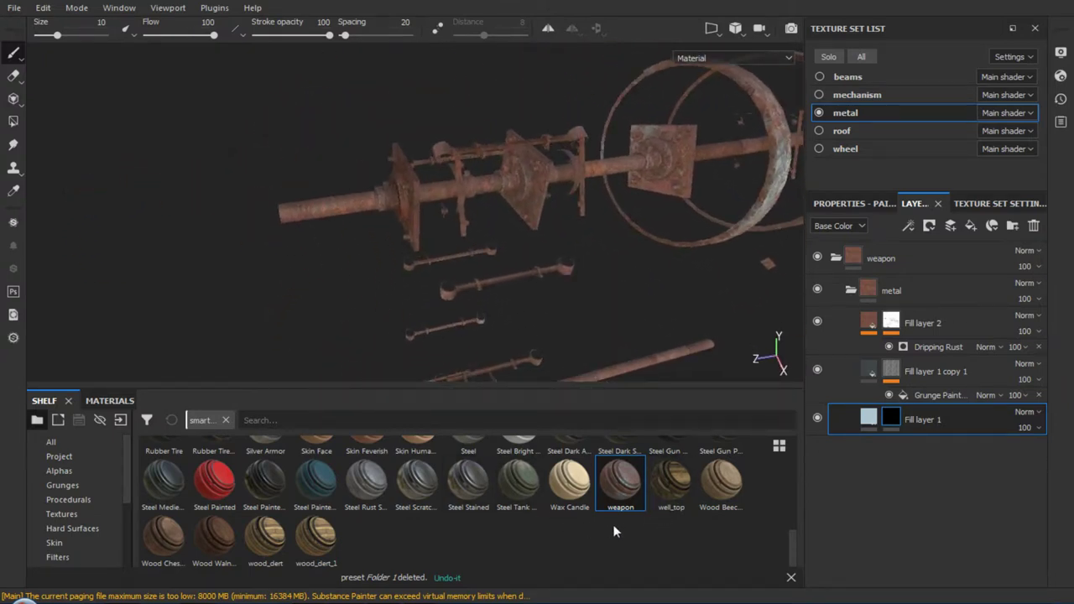
Dismiss a desktop notification and list the shelf's Materials category
{"action": "left_click_drag", "start_coordinate": [797, 554], "coordinate": [794, 486]}
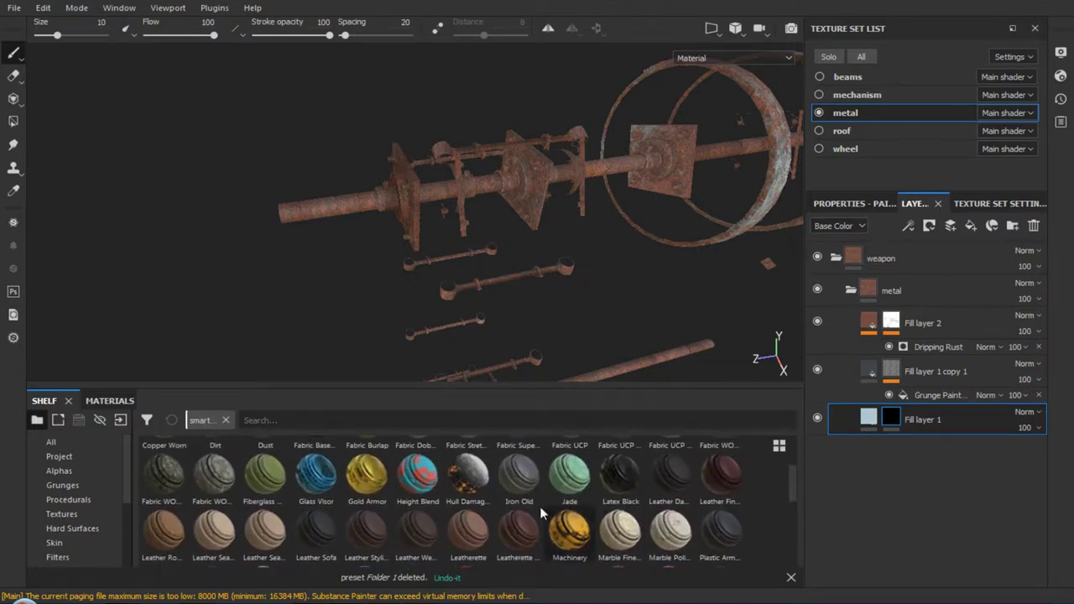
{"action": "scroll", "coordinate": [126, 483], "scroll_direction": "down", "scroll_amount": 2}
{"action": "scroll", "coordinate": [126, 493], "scroll_direction": "down", "scroll_amount": 1}
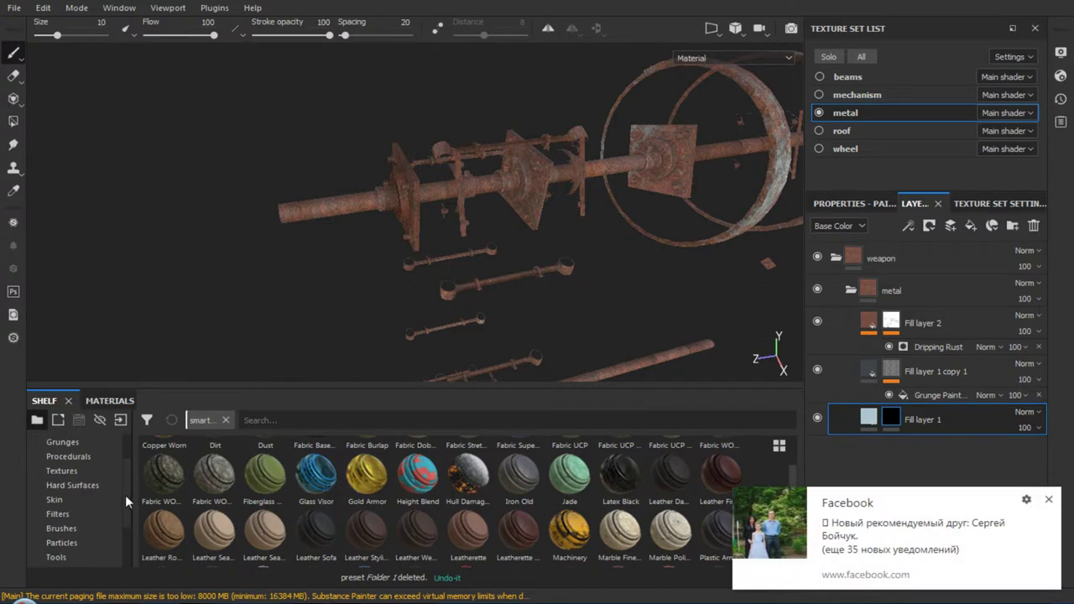
{"action": "left_click", "coordinate": [1050, 500]}
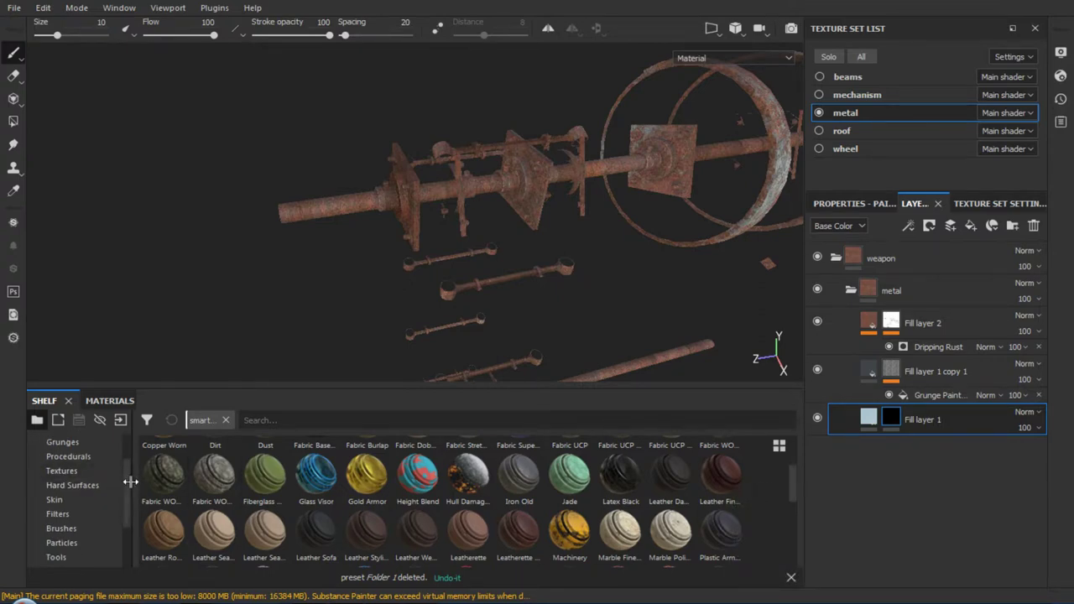
{"action": "left_click_drag", "start_coordinate": [125, 490], "coordinate": [126, 514]}
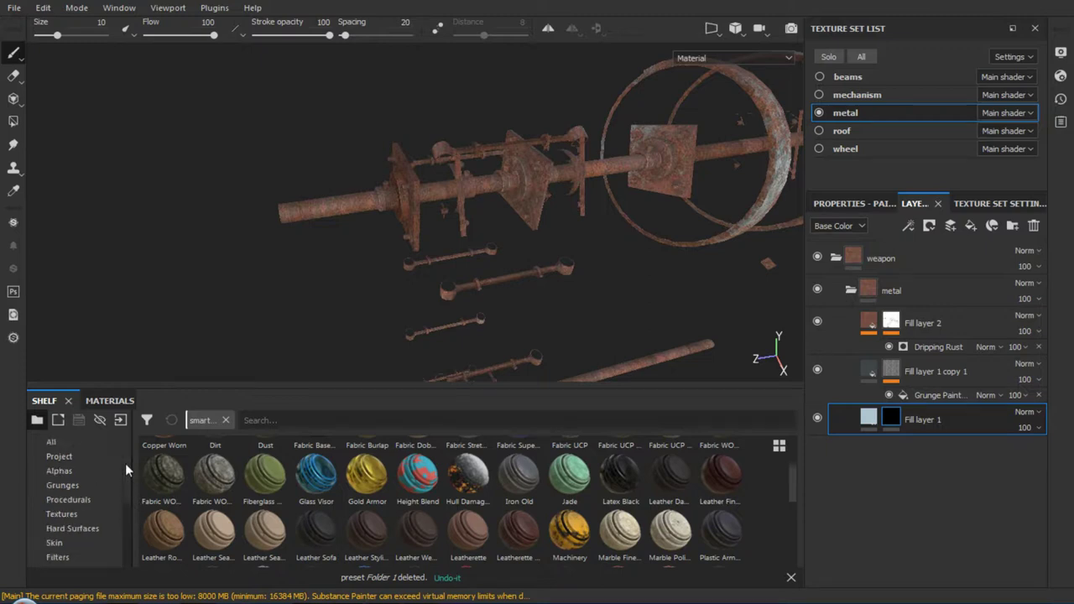
{"action": "left_click", "coordinate": [84, 513]}
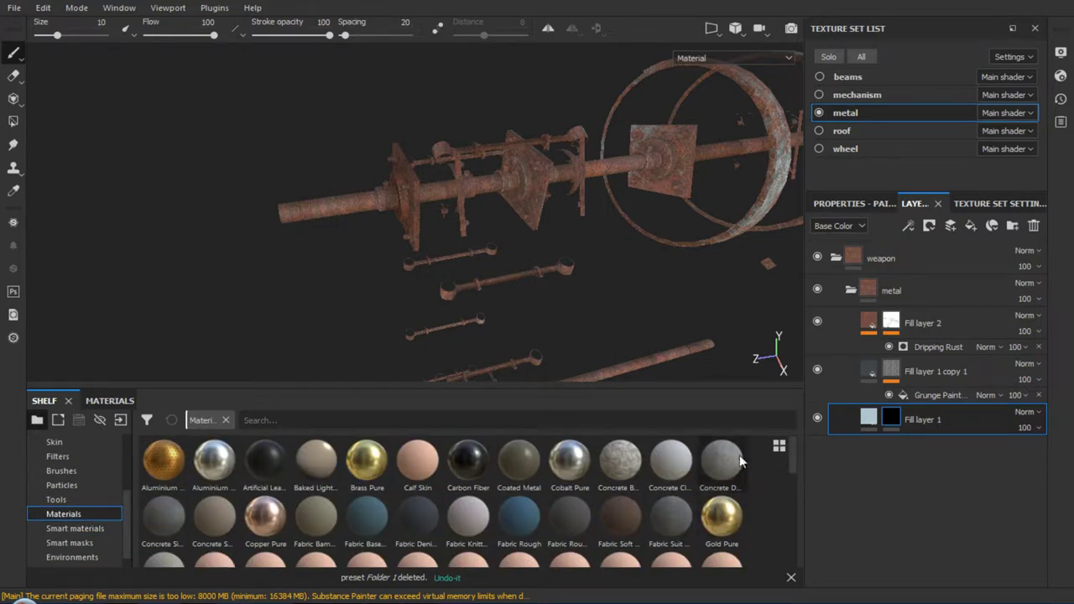
List the shelf's Project resources and open Fill layer 1 copy 1's Iron Raw fill properties
{"action": "left_click_drag", "start_coordinate": [795, 455], "coordinate": [799, 528]}
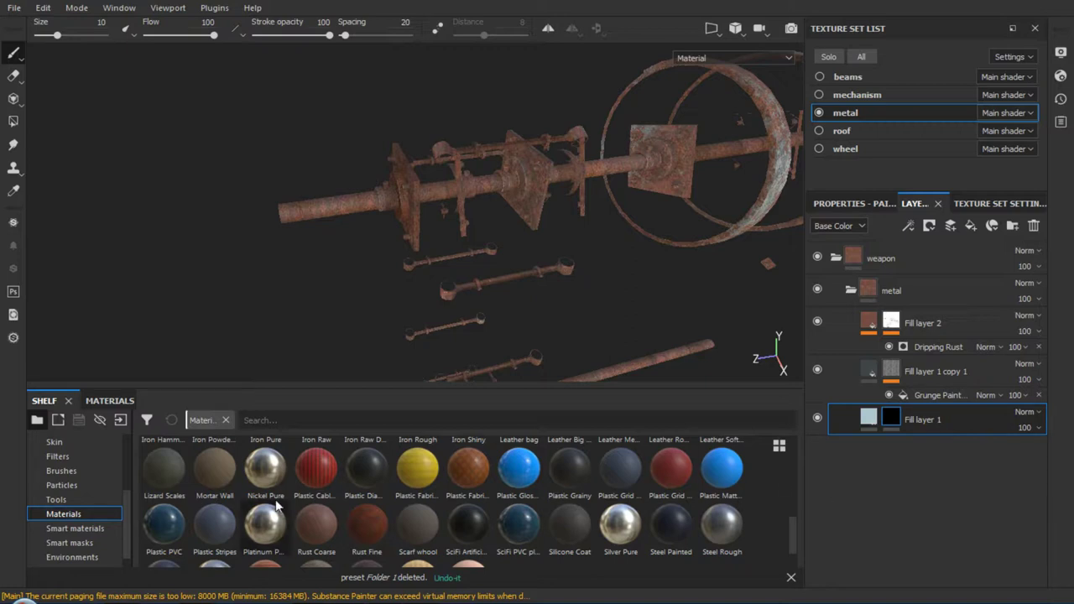
{"action": "left_click_drag", "start_coordinate": [127, 498], "coordinate": [126, 424]}
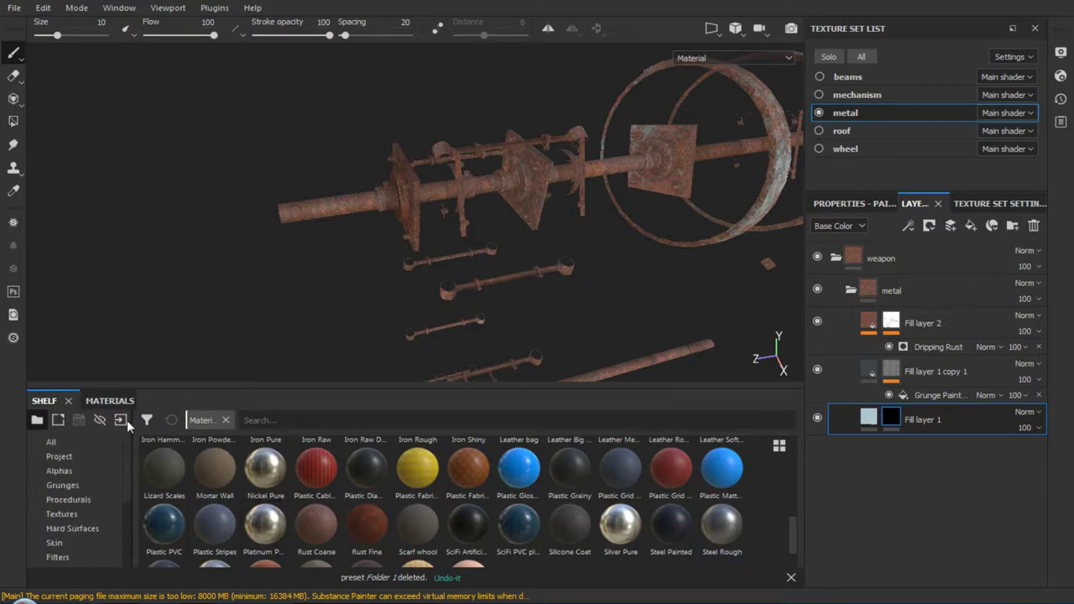
{"action": "left_click", "coordinate": [88, 456]}
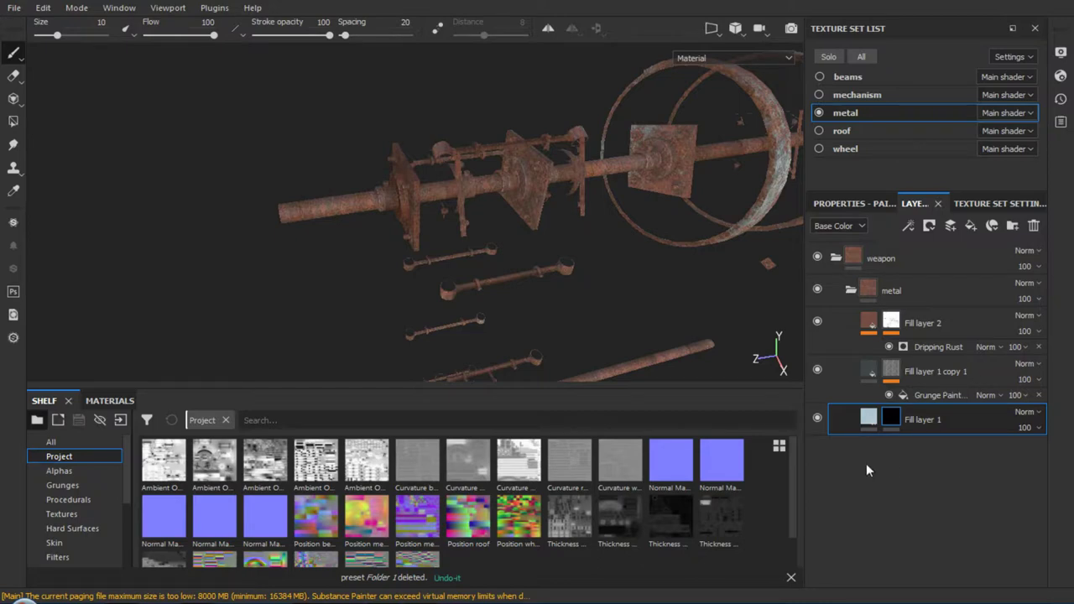
{"action": "left_click", "coordinate": [869, 417]}
{"action": "left_click", "coordinate": [868, 374]}
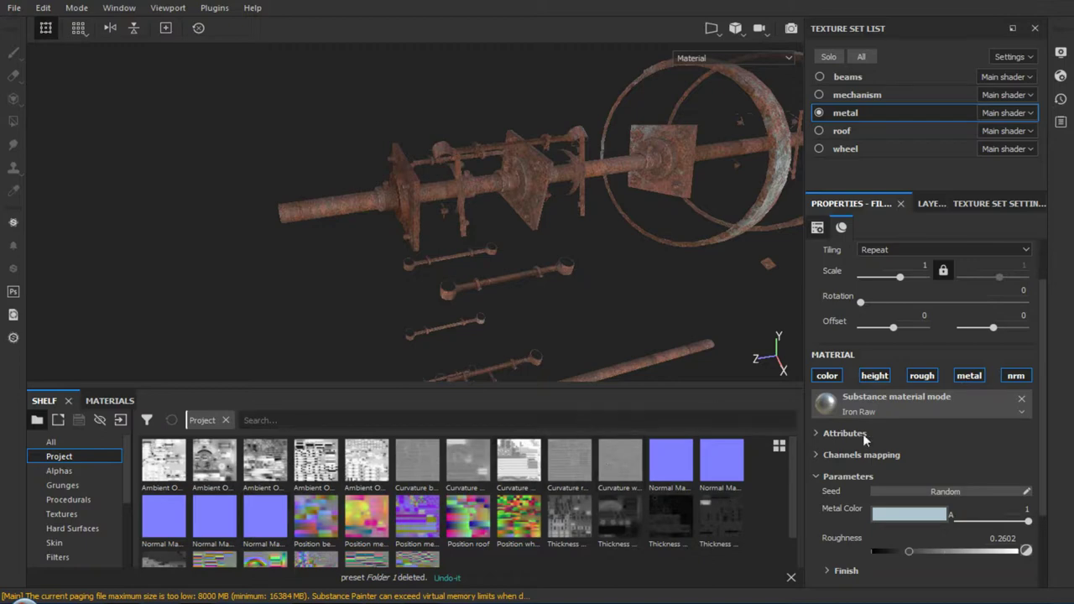
Test a lower Iron Raw roughness, restore 0.2602, and set the metal colour value to 1
{"action": "scroll", "coordinate": [1047, 366], "scroll_direction": "down", "scroll_amount": 3}
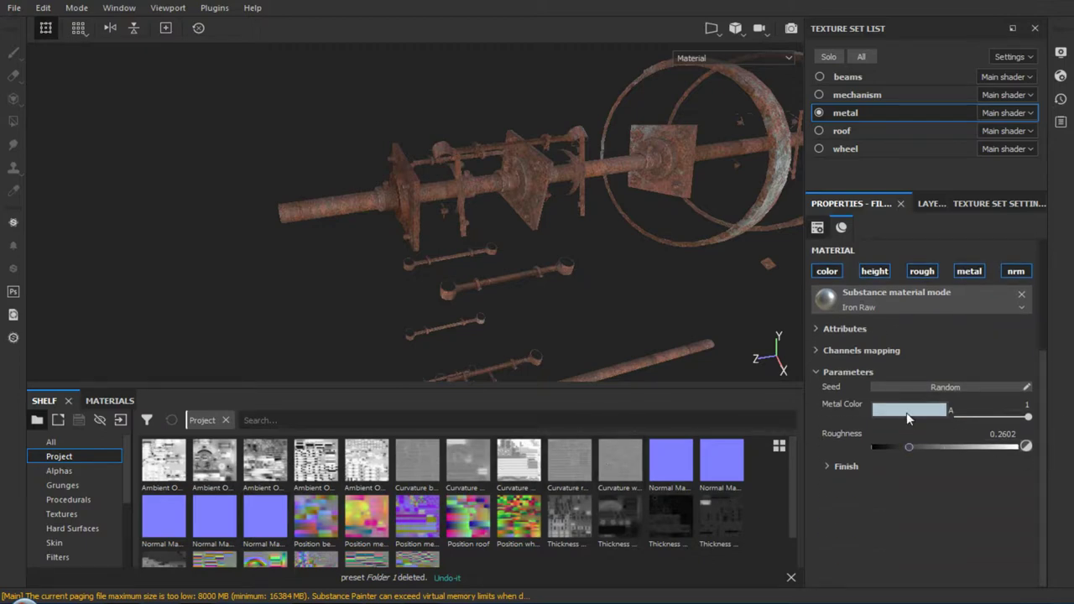
{"action": "left_click_drag", "start_coordinate": [553, 295], "coordinate": [601, 278], "text": "alt"}
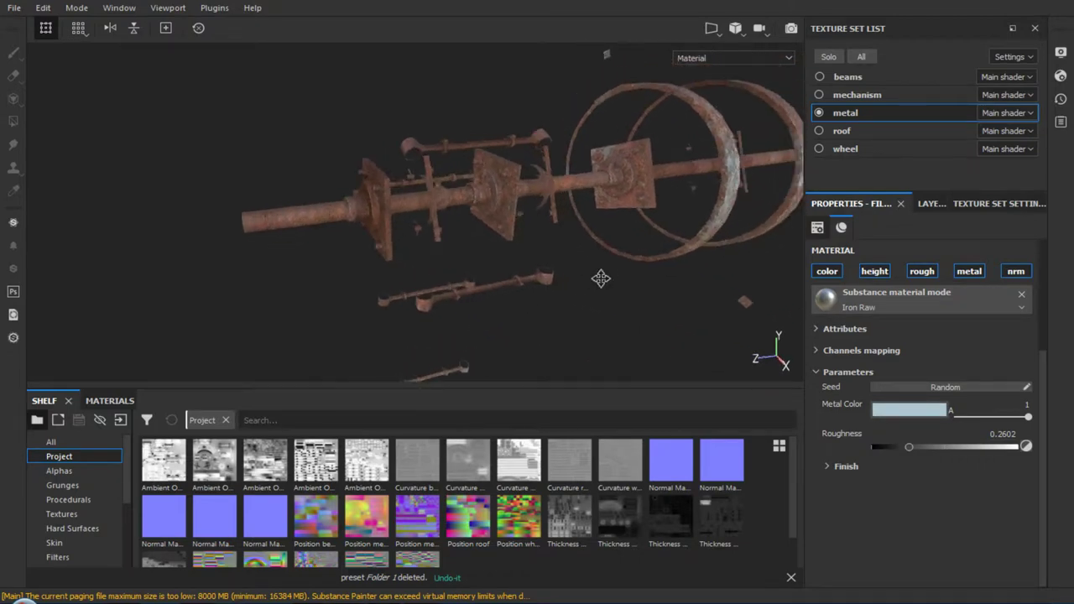
{"action": "right_click_drag", "start_coordinate": [601, 278], "coordinate": [579, 267], "text": "alt"}
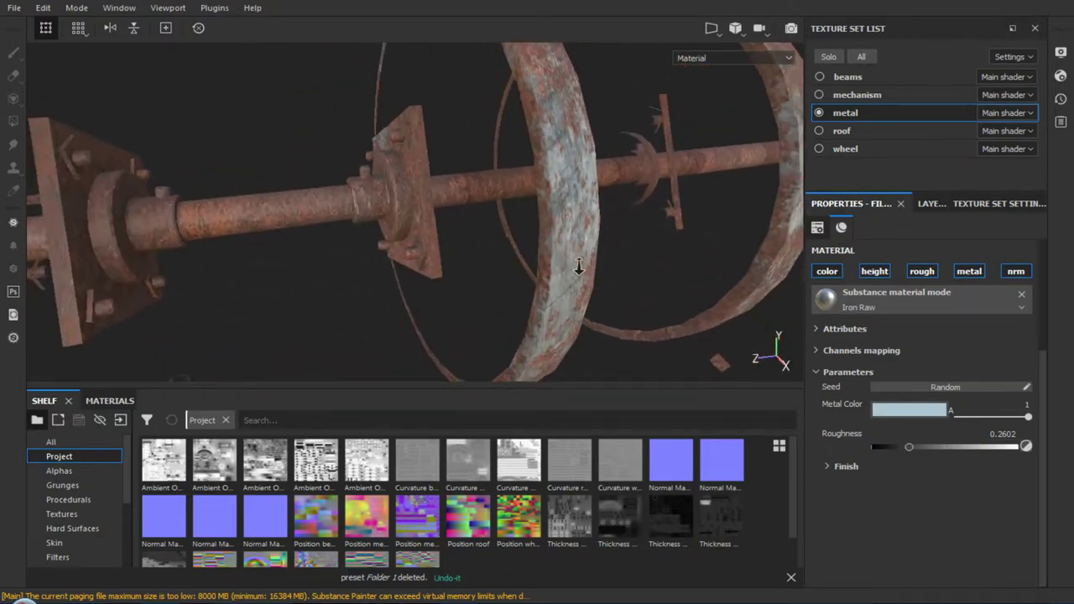
{"action": "left_click_drag", "start_coordinate": [579, 267], "coordinate": [575, 250], "text": "alt"}
{"action": "left_click_drag", "start_coordinate": [911, 446], "coordinate": [876, 438]}
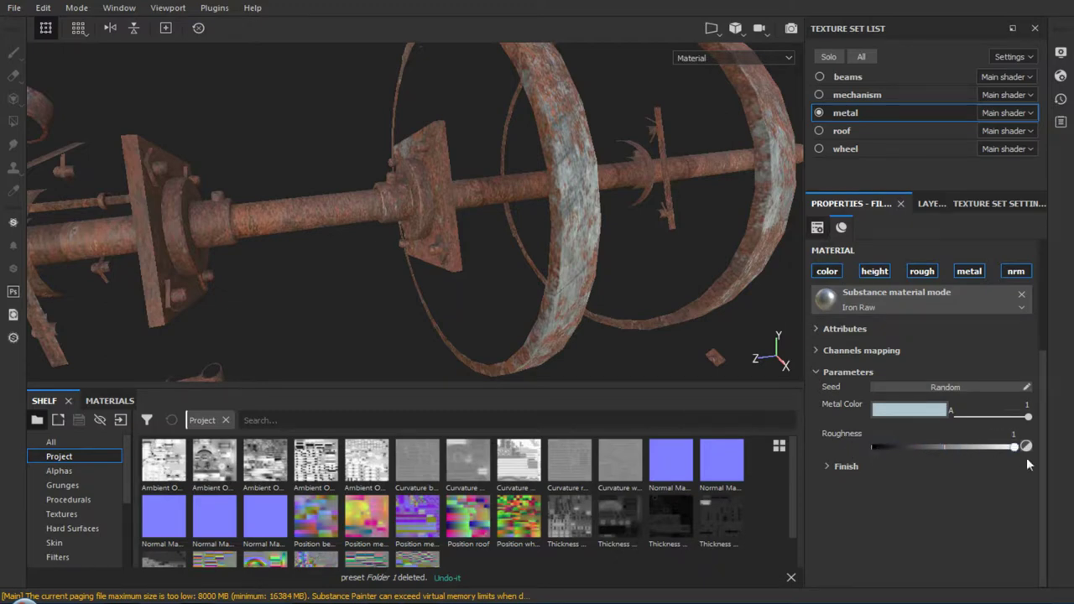
{"action": "left_click_drag", "start_coordinate": [893, 455], "coordinate": [909, 454]}
{"action": "left_click_drag", "start_coordinate": [989, 424], "coordinate": [1031, 418]}
Inspect the fill's output colour space settings and its material attributes section
{"action": "left_click", "coordinate": [929, 203]}
{"action": "left_click", "coordinate": [881, 206]}
{"action": "left_click", "coordinate": [1018, 305]}
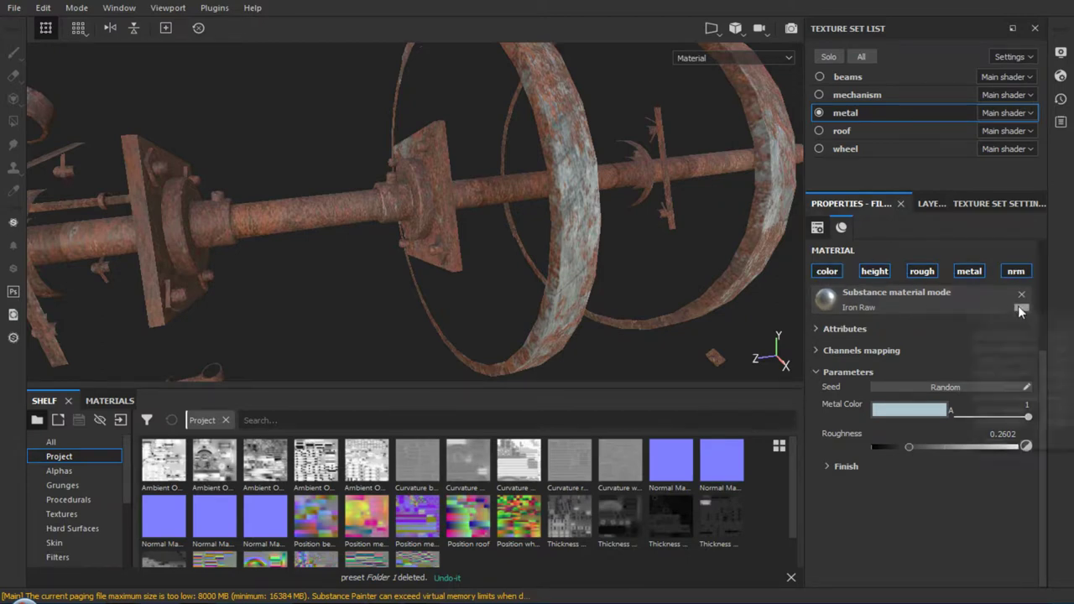
{"action": "left_click", "coordinate": [940, 338]}
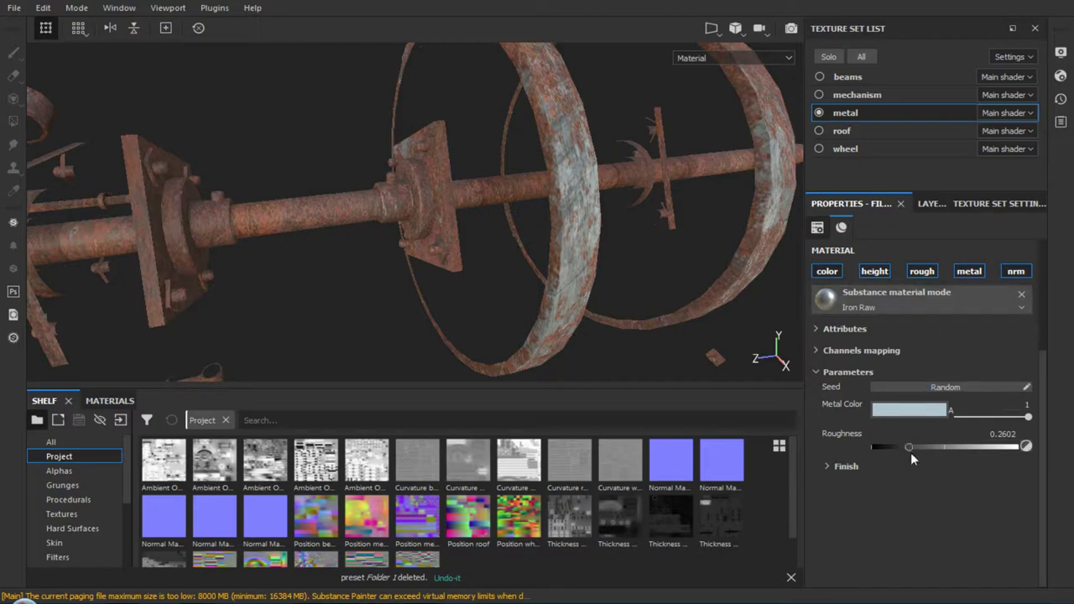
{"action": "left_click", "coordinate": [816, 329]}
{"action": "left_click", "coordinate": [816, 330]}
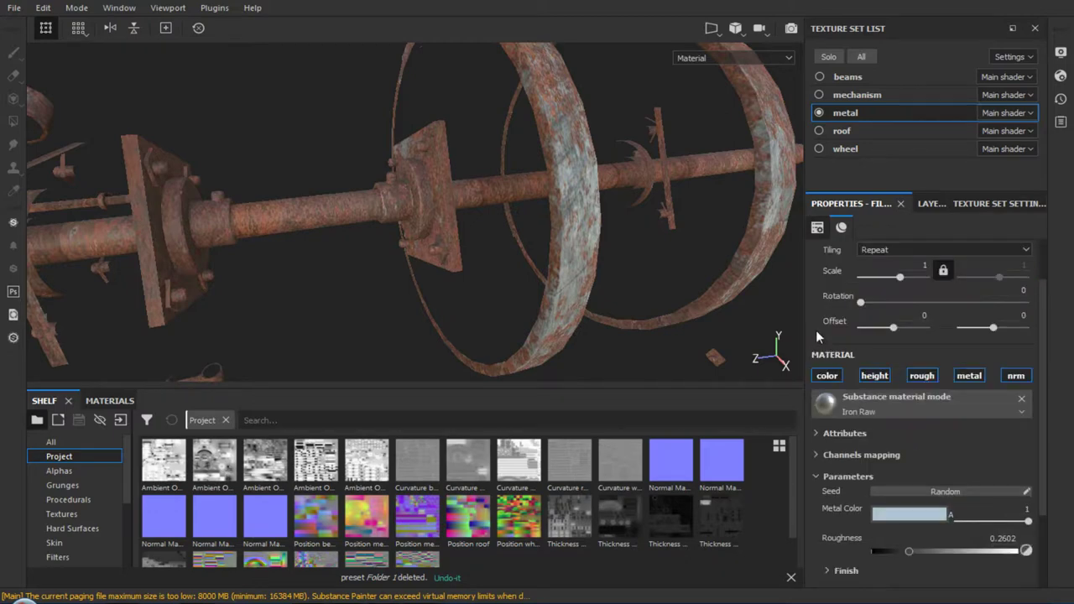
Leave Base Color mapped to basecolor under Channels mapping and show the metal layer stack
{"action": "left_click", "coordinate": [816, 455]}
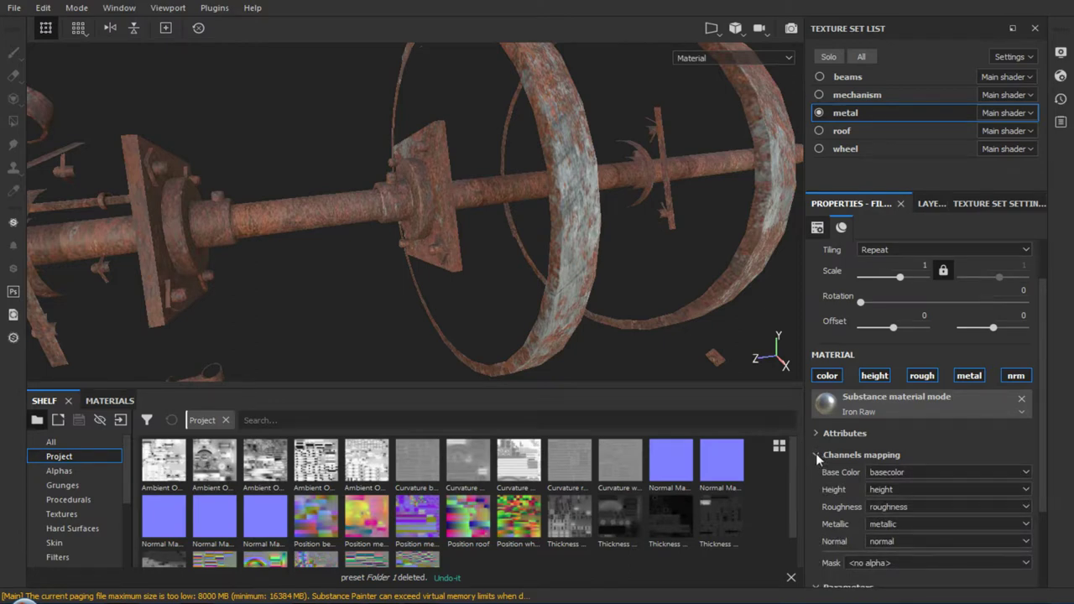
{"action": "scroll", "coordinate": [941, 437], "scroll_direction": "down", "scroll_amount": 1}
{"action": "left_click", "coordinate": [1003, 429]}
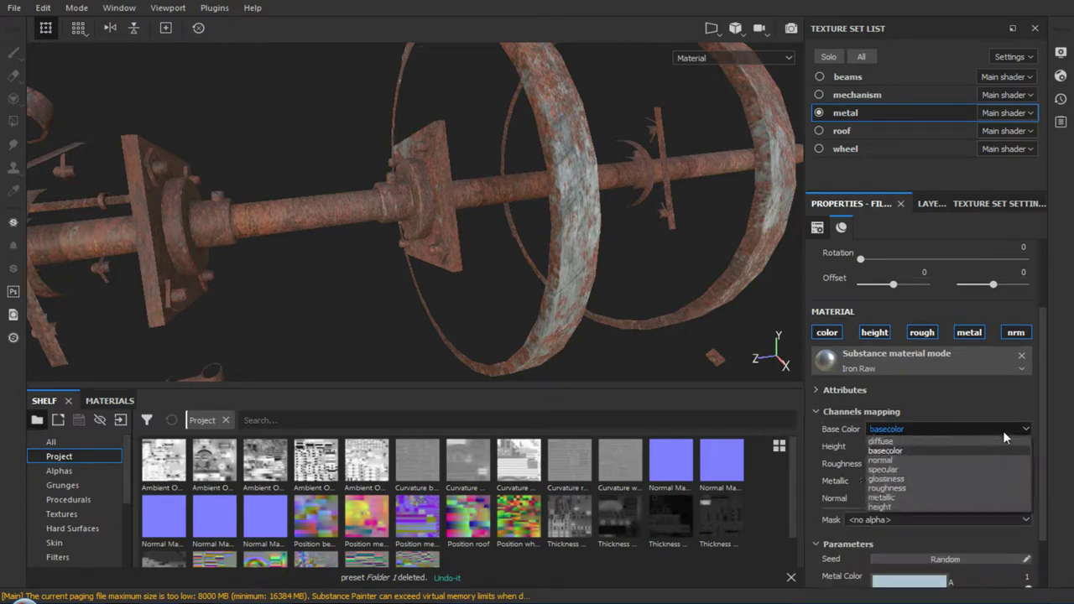
{"action": "left_click", "coordinate": [1003, 430]}
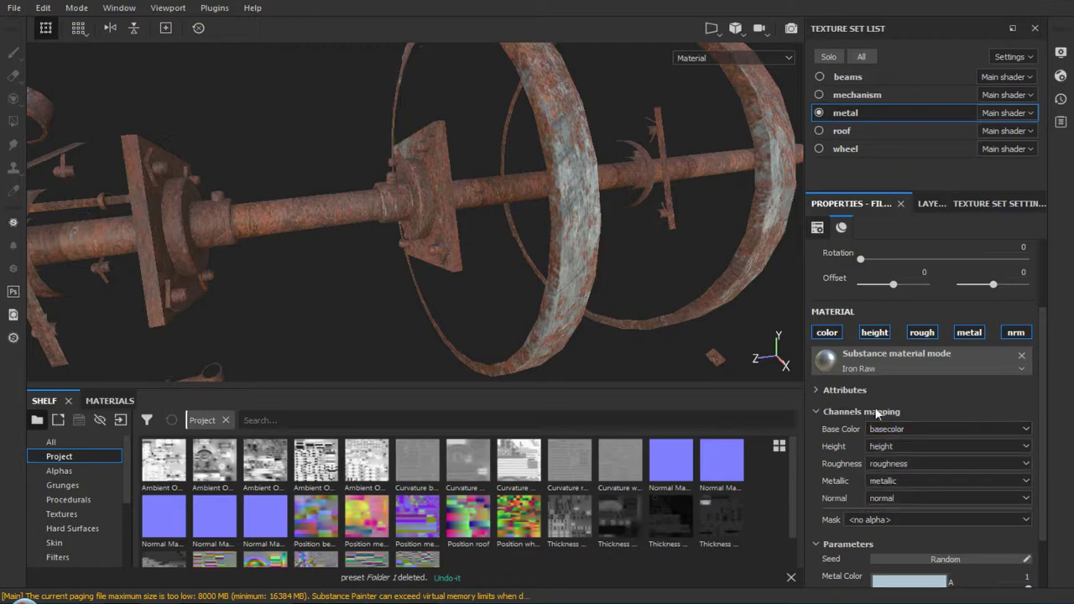
{"action": "left_click", "coordinate": [815, 412]}
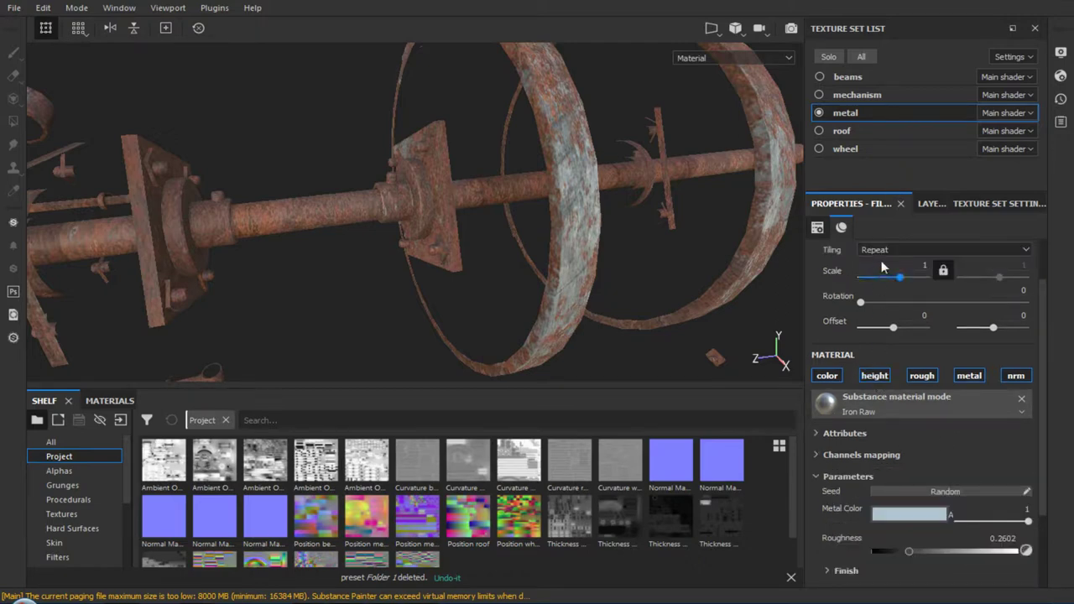
{"action": "left_click", "coordinate": [924, 208]}
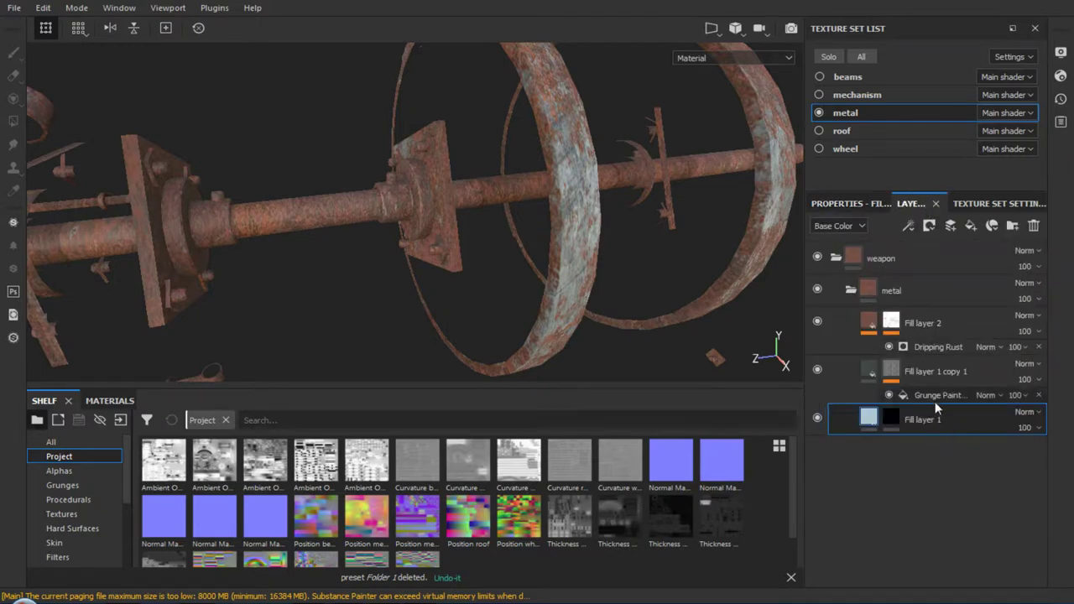
{"action": "left_click", "coordinate": [892, 374]}
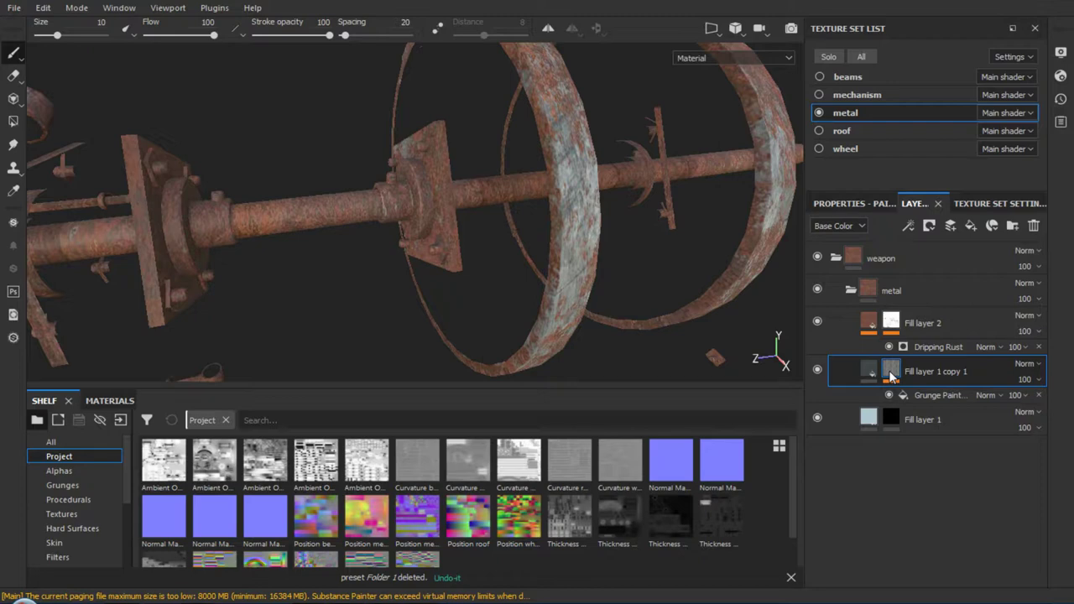
{"action": "left_click", "coordinate": [936, 394]}
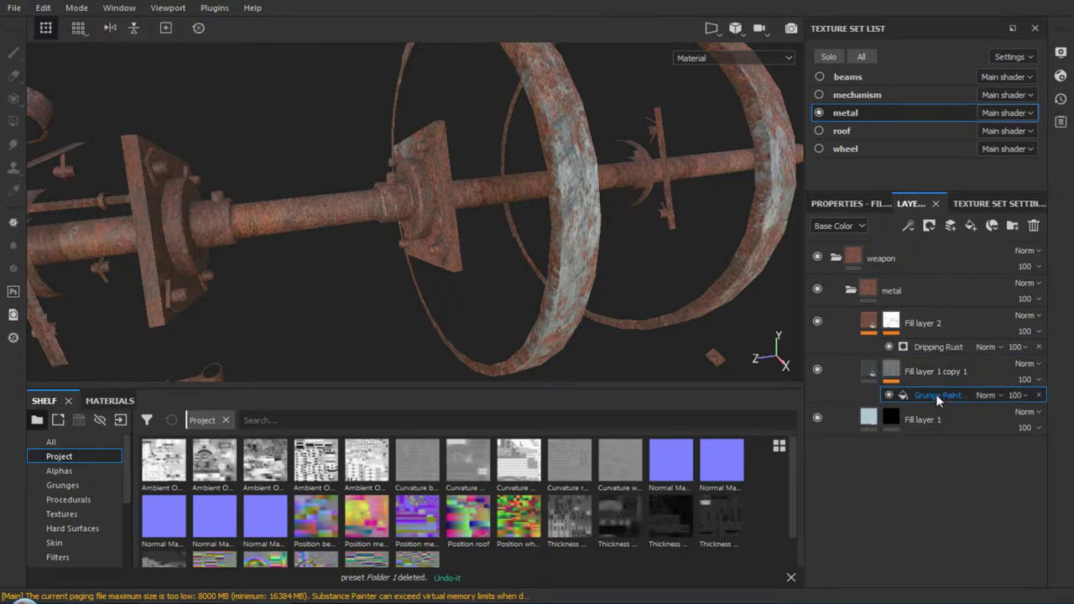
{"action": "left_click", "coordinate": [857, 207]}
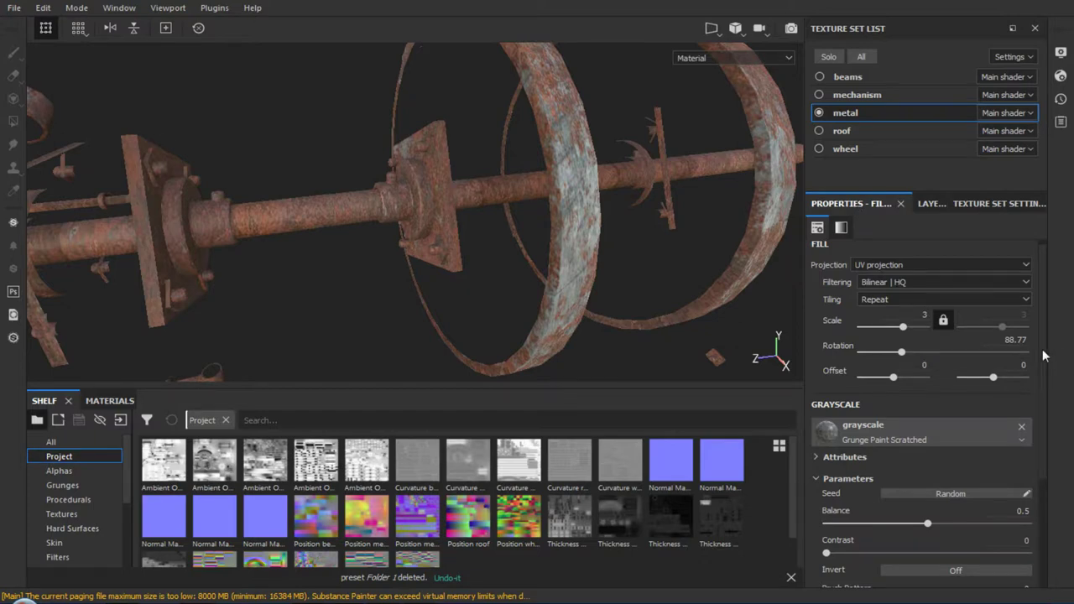
{"action": "scroll", "coordinate": [1047, 356], "scroll_direction": "down", "scroll_amount": 3}
{"action": "scroll", "coordinate": [1049, 353], "scroll_direction": "up", "scroll_amount": 4}
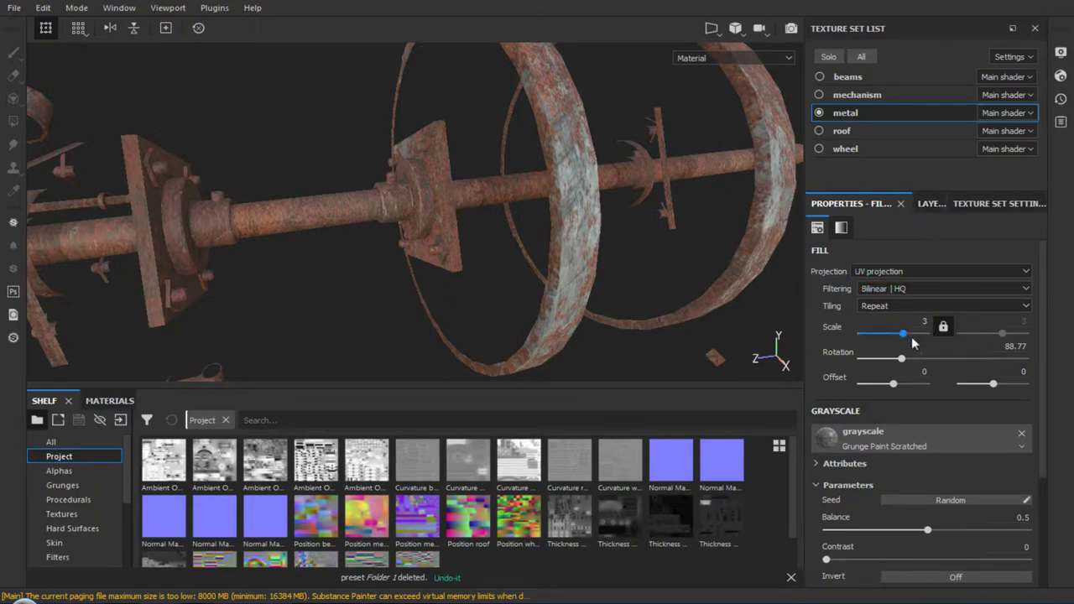
{"action": "mouse_move", "coordinate": [904, 336]}
{"action": "left_mouse_down"}
{"action": "mouse_move", "coordinate": [876, 340]}
{"action": "mouse_move", "coordinate": [905, 338]}
{"action": "left_mouse_up"}
{"action": "left_click", "coordinate": [930, 203]}
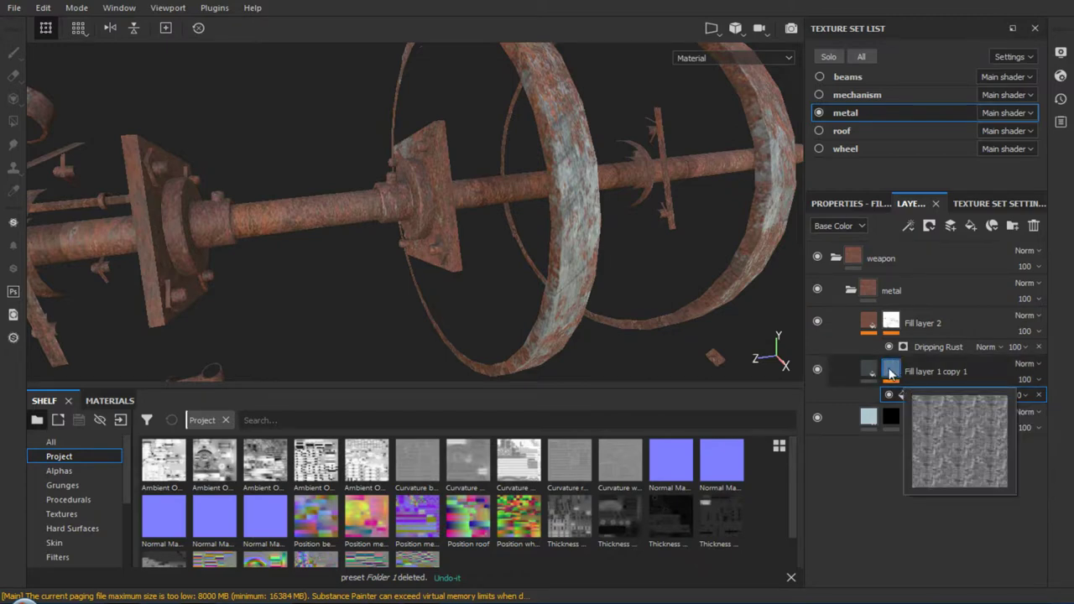
{"action": "left_click", "coordinate": [891, 372]}
{"action": "left_click", "coordinate": [853, 204]}
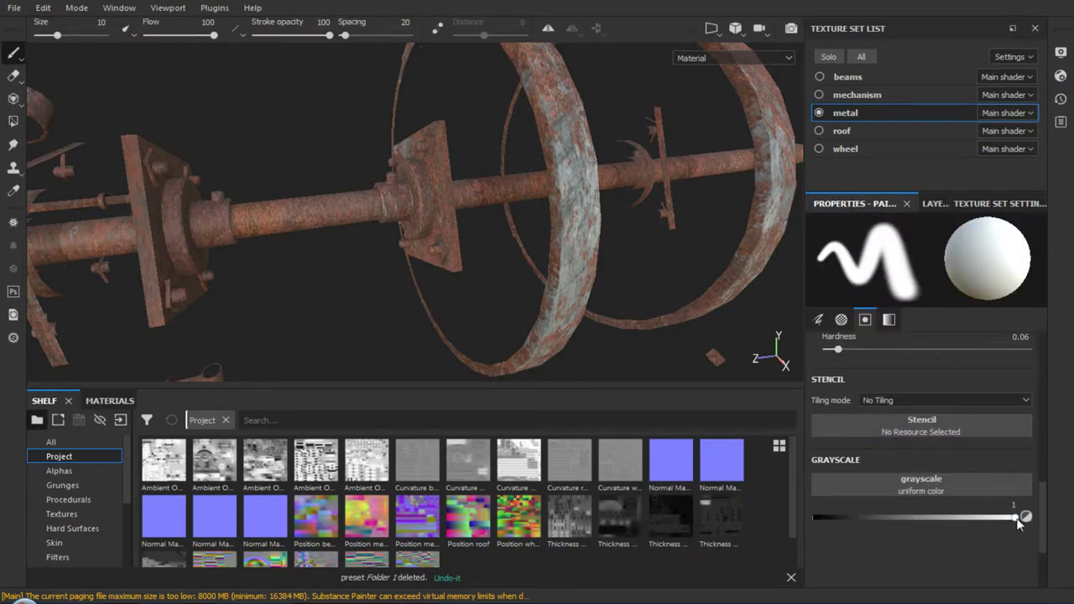
{"action": "left_click_drag", "start_coordinate": [1015, 517], "coordinate": [798, 512]}
{"action": "left_click_drag", "start_coordinate": [821, 519], "coordinate": [1072, 522]}
{"action": "left_click", "coordinate": [937, 205]}
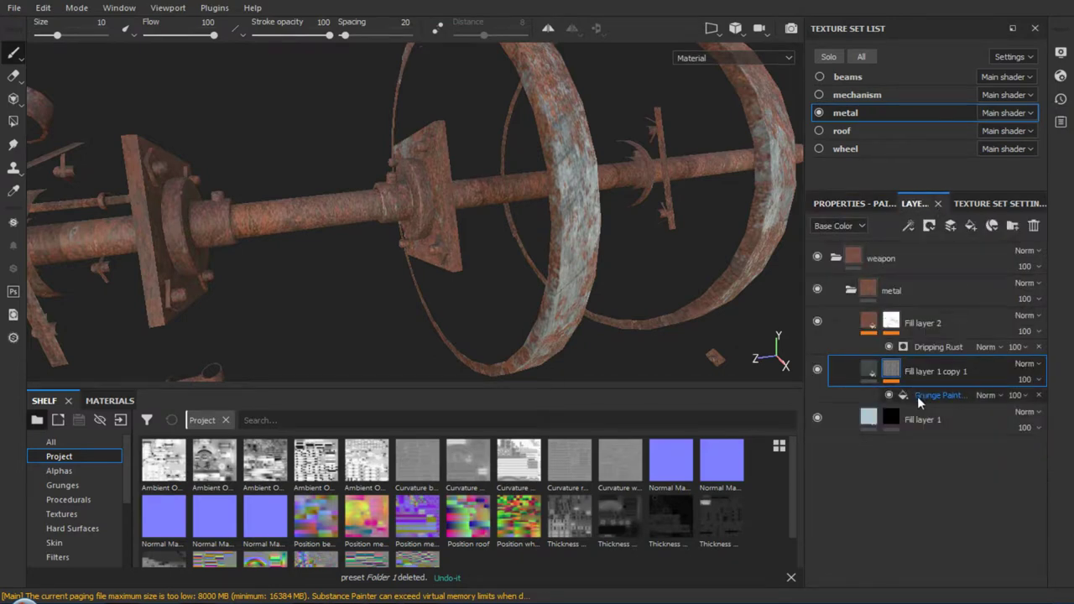
Select the Grunge Paint fill effect on Fill layer 1 copy 1's mask and show its settings
{"action": "right_click", "coordinate": [893, 370]}
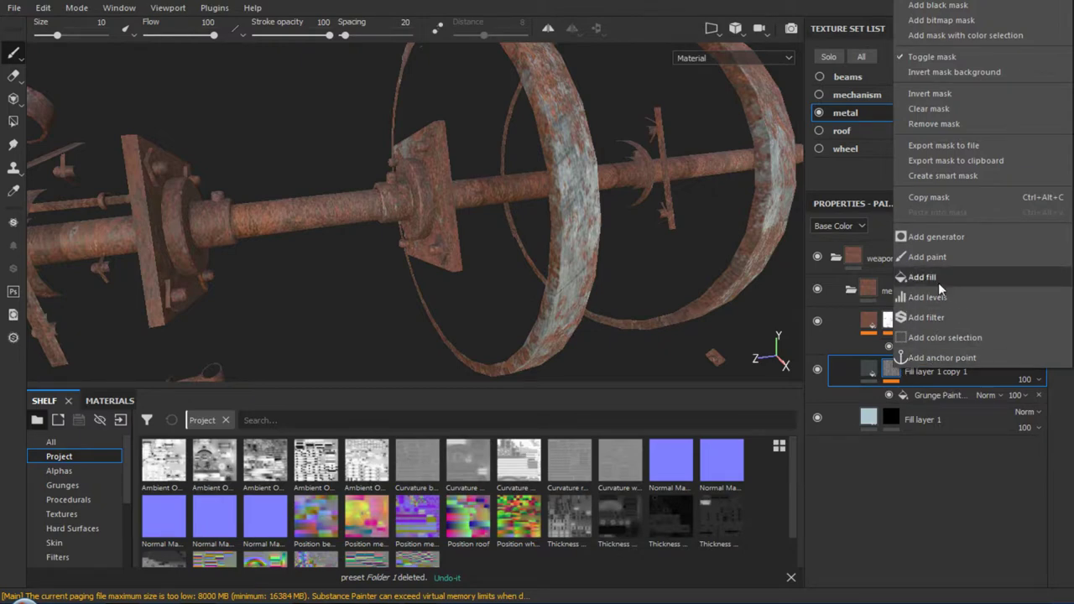
{"action": "left_click", "coordinate": [964, 473]}
{"action": "left_click", "coordinate": [937, 394]}
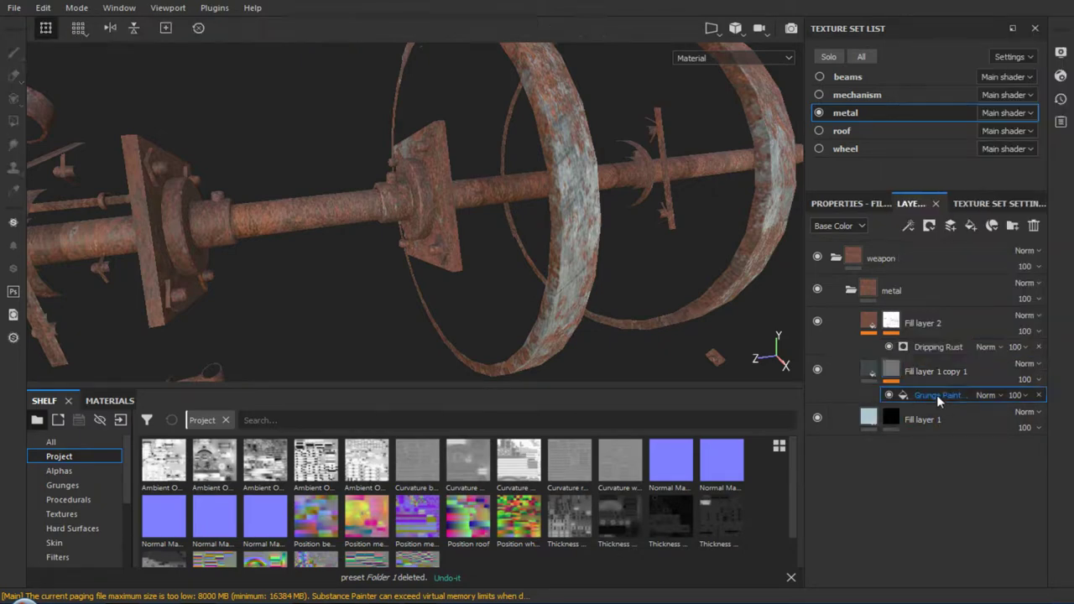
{"action": "left_click", "coordinate": [862, 203]}
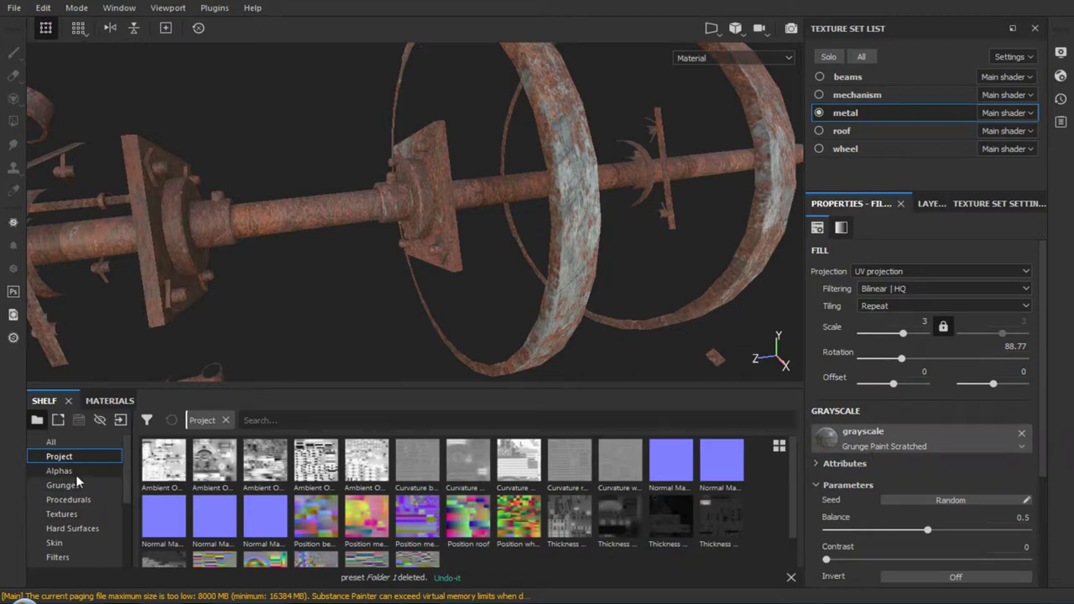
Browse the shelf's Textures, then Procedurals category, down to the grunge maps
{"action": "left_click", "coordinate": [70, 514]}
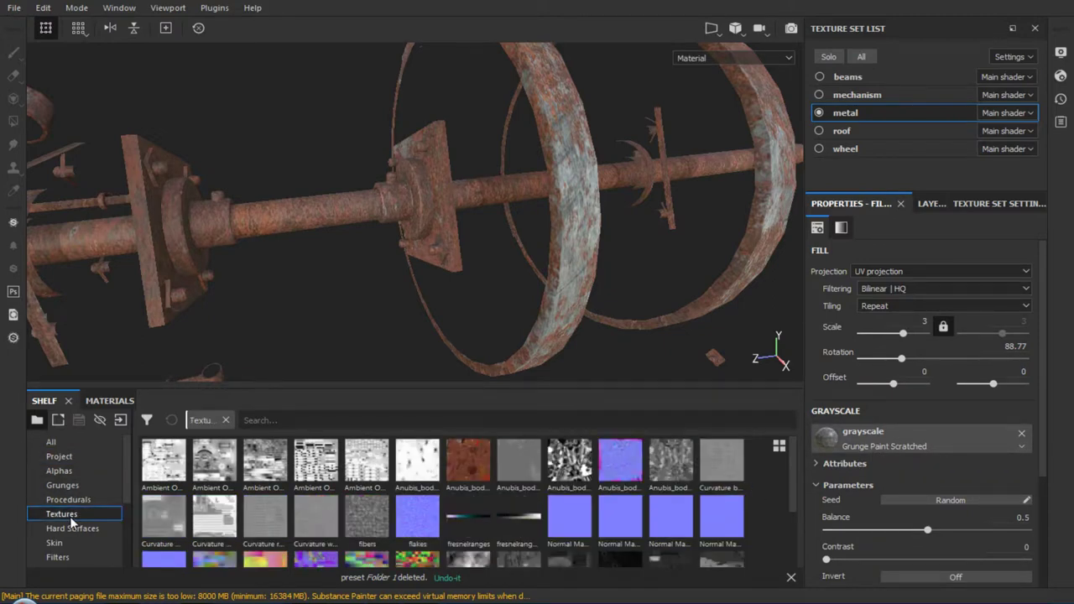
{"action": "scroll", "coordinate": [125, 459], "scroll_direction": "down", "scroll_amount": 1}
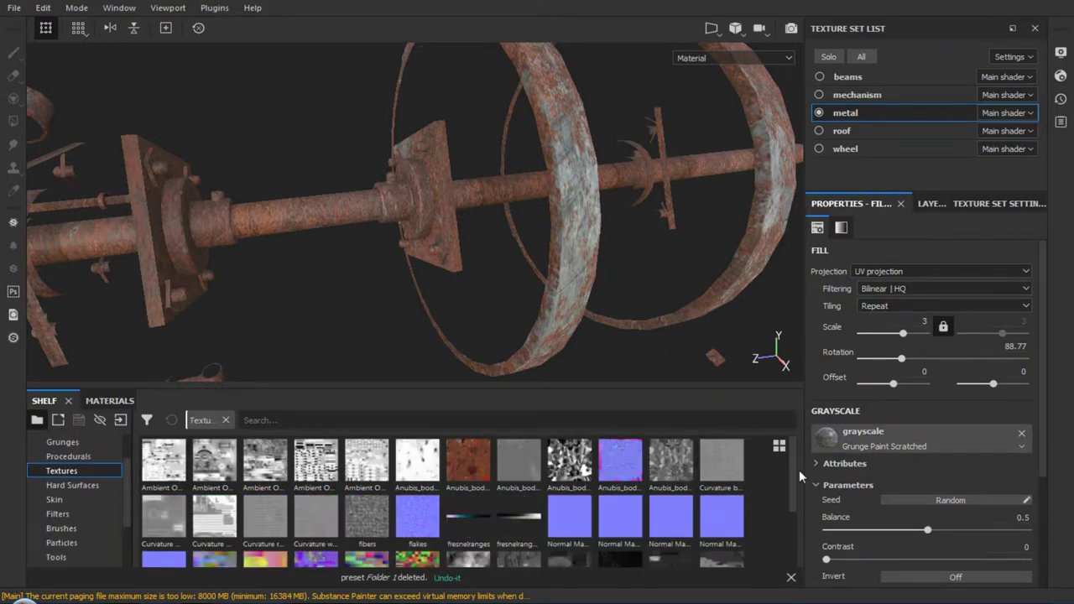
{"action": "left_click_drag", "start_coordinate": [791, 470], "coordinate": [790, 523]}
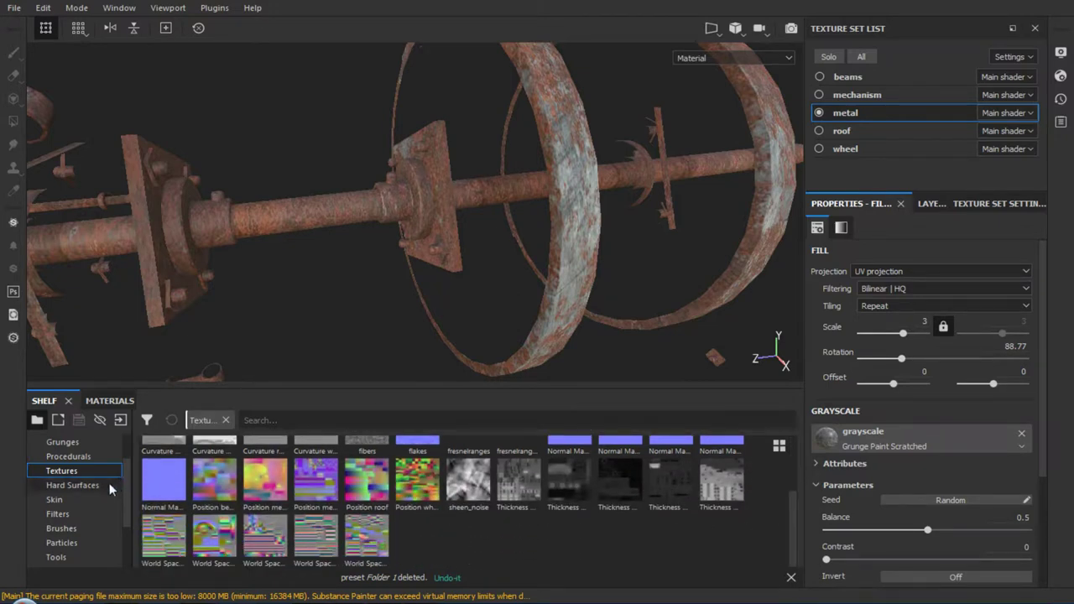
{"action": "scroll", "coordinate": [123, 480], "scroll_direction": "down", "scroll_amount": 1}
{"action": "scroll", "coordinate": [123, 485], "scroll_direction": "up", "scroll_amount": 2}
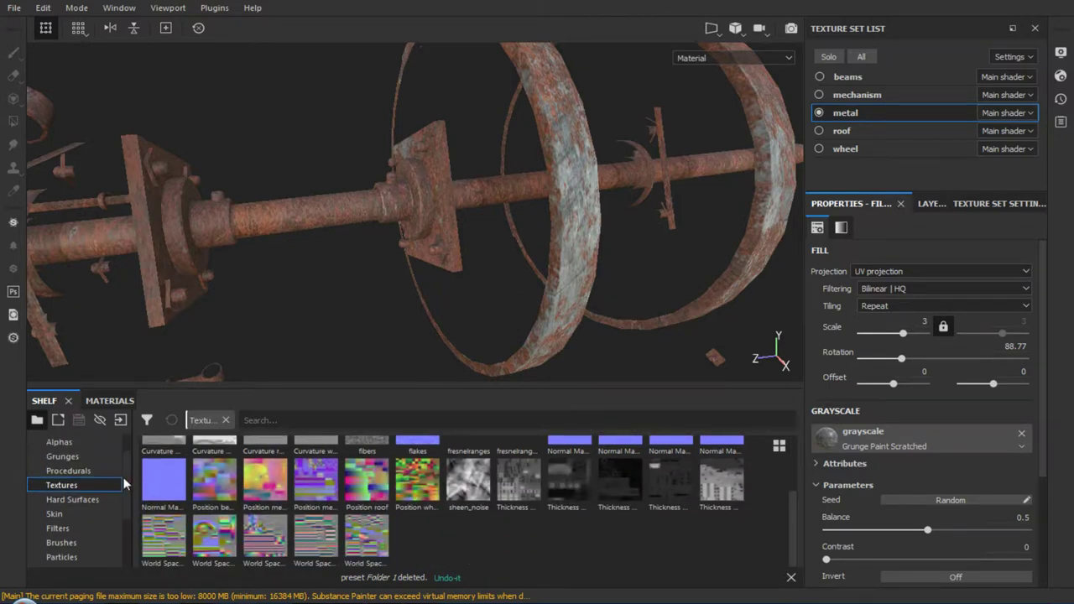
{"action": "left_click", "coordinate": [73, 472]}
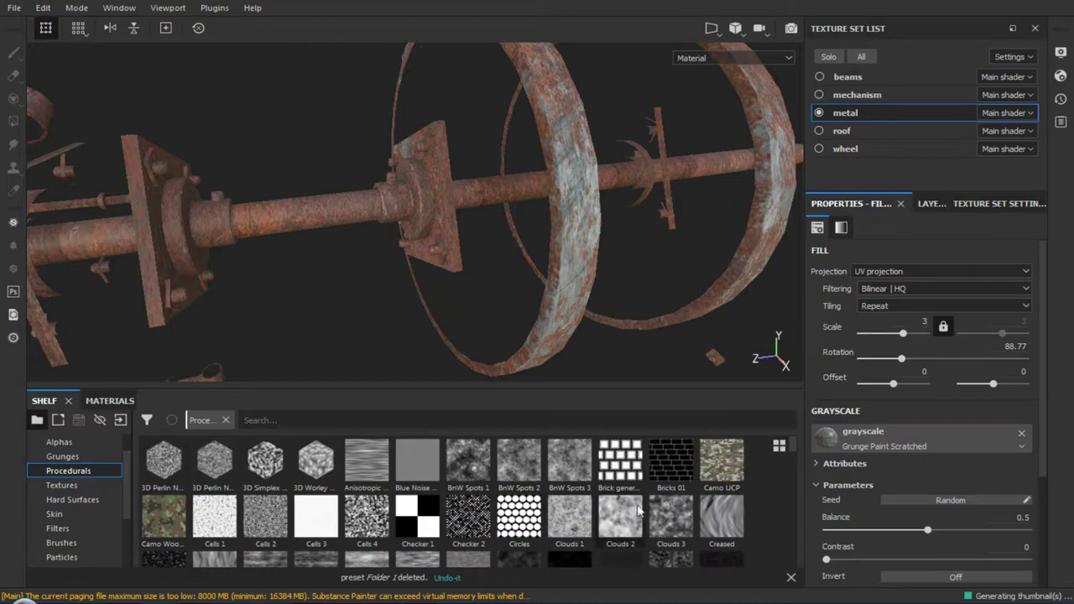
{"action": "scroll", "coordinate": [778, 491], "scroll_direction": "down", "scroll_amount": 10}
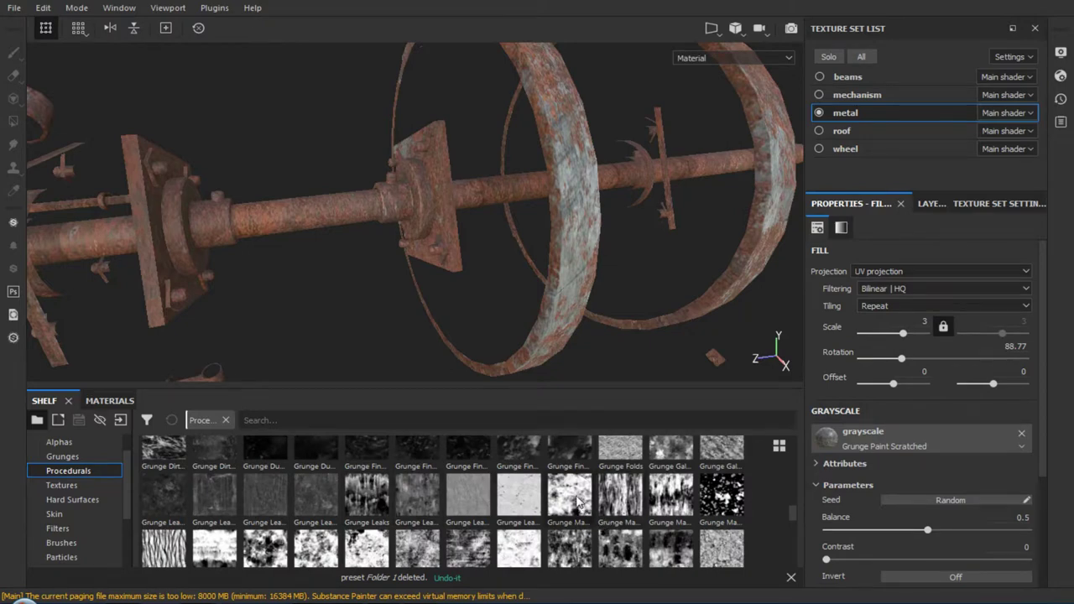
Try a larger grunge tiling scale, undo it back to 3, and reframe the mechanism
{"action": "mouse_move", "coordinate": [556, 514]}
{"action": "left_mouse_down"}
{"action": "mouse_move", "coordinate": [831, 437]}
{"action": "mouse_move", "coordinate": [881, 450]}
{"action": "mouse_move", "coordinate": [806, 457]}
{"action": "left_mouse_up"}
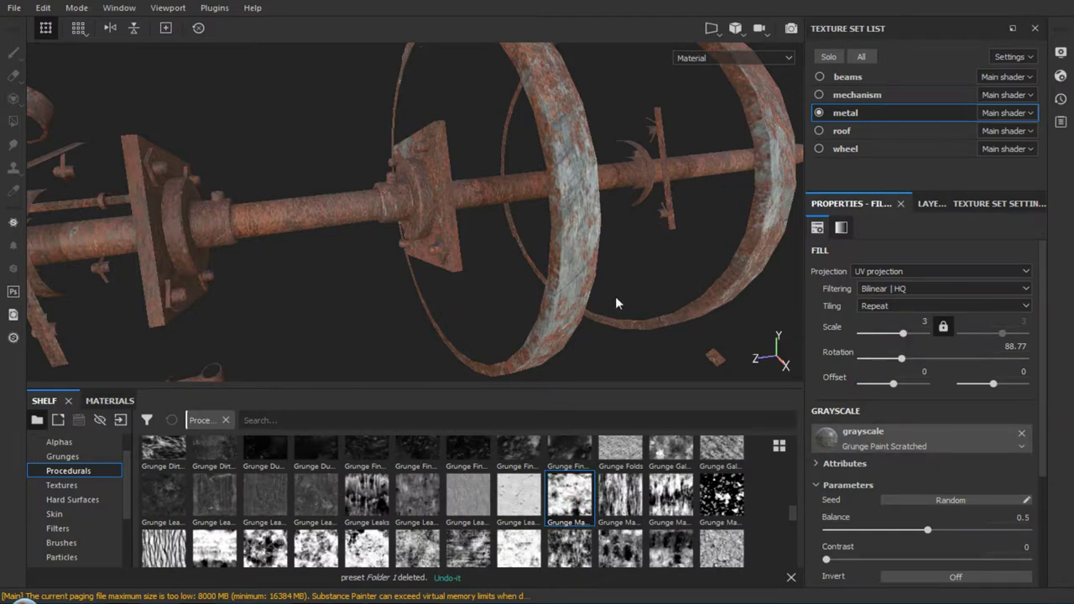
{"action": "left_click_drag", "start_coordinate": [904, 337], "coordinate": [902, 338]}
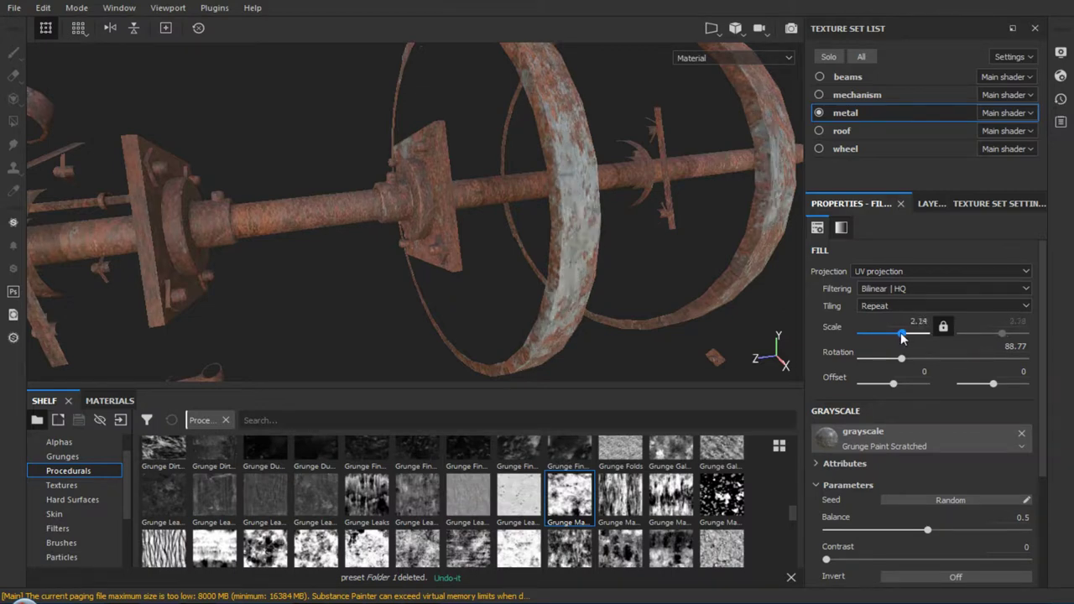
{"action": "key", "text": "ctrl+z"}
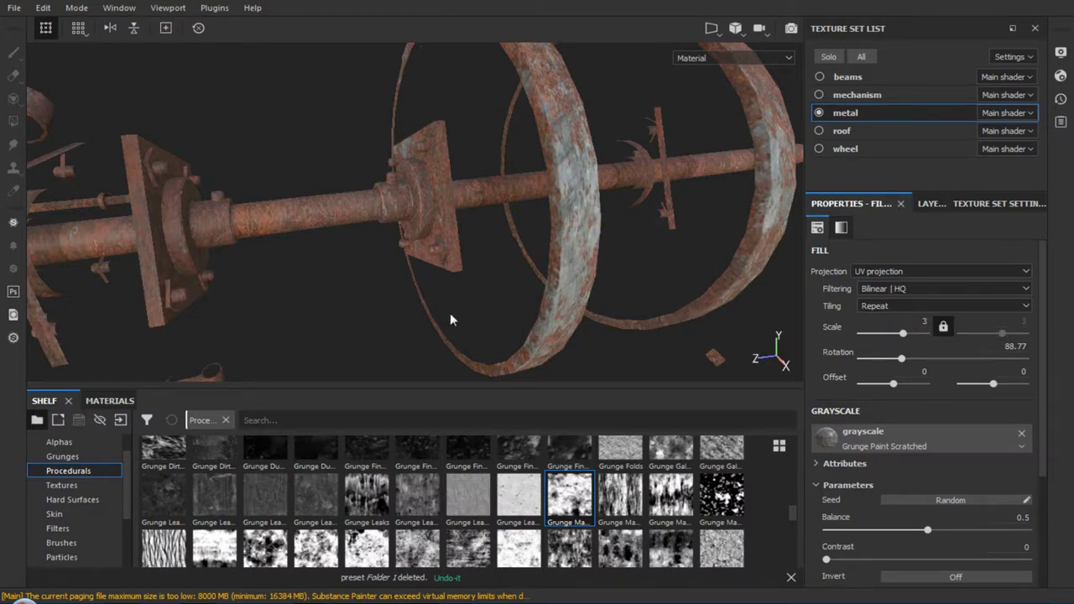
{"action": "key", "text": "f"}
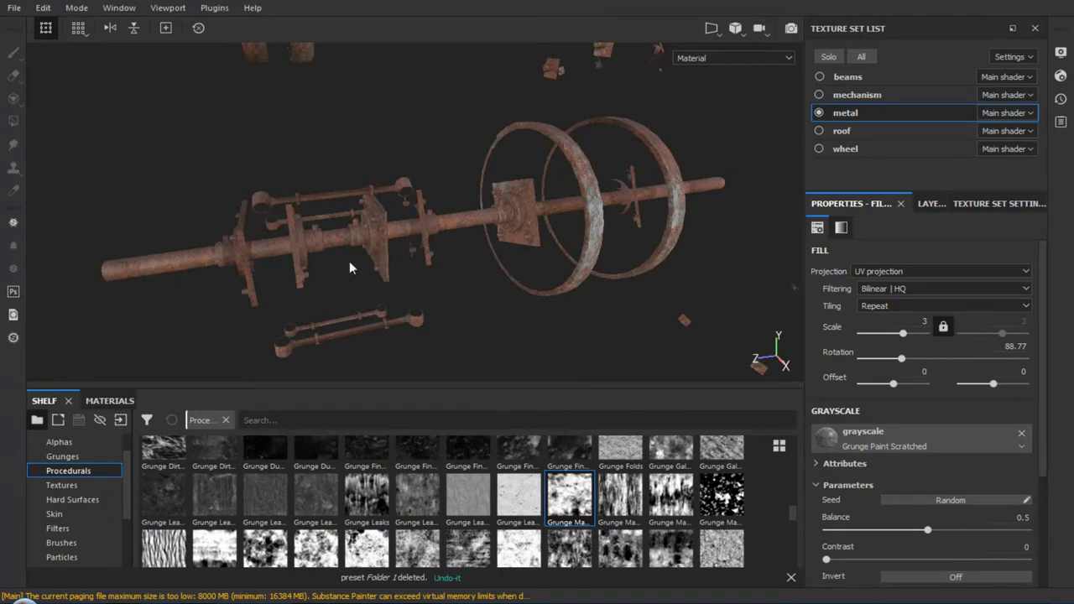
{"action": "mouse_move", "coordinate": [351, 267]}
{"action": "left_mouse_down", "text": "alt"}
{"action": "mouse_move", "coordinate": [420, 247]}
{"action": "mouse_move", "coordinate": [432, 259]}
{"action": "mouse_move", "coordinate": [403, 249]}
{"action": "mouse_move", "coordinate": [766, 285]}
{"action": "mouse_move", "coordinate": [618, 207]}
{"action": "mouse_move", "coordinate": [561, 278]}
{"action": "mouse_move", "coordinate": [623, 292]}
{"action": "left_mouse_up", "text": "alt"}
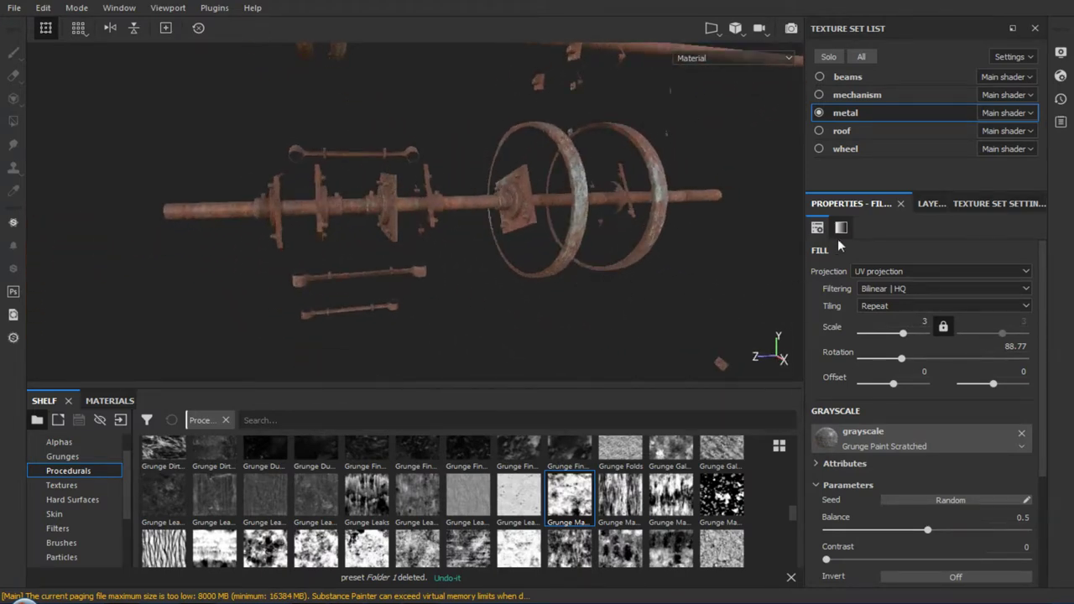
Review the fill settings of Fill layer 1 copy 1 and Fill layer 2's Rust Coarse material
{"action": "left_click", "coordinate": [933, 202]}
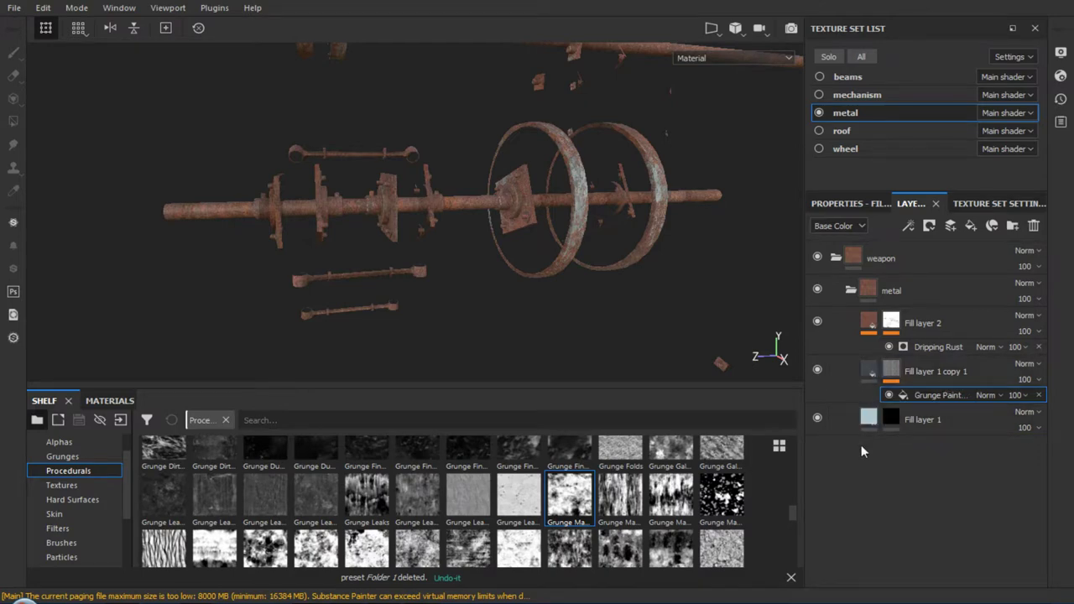
{"action": "left_click", "coordinate": [879, 372]}
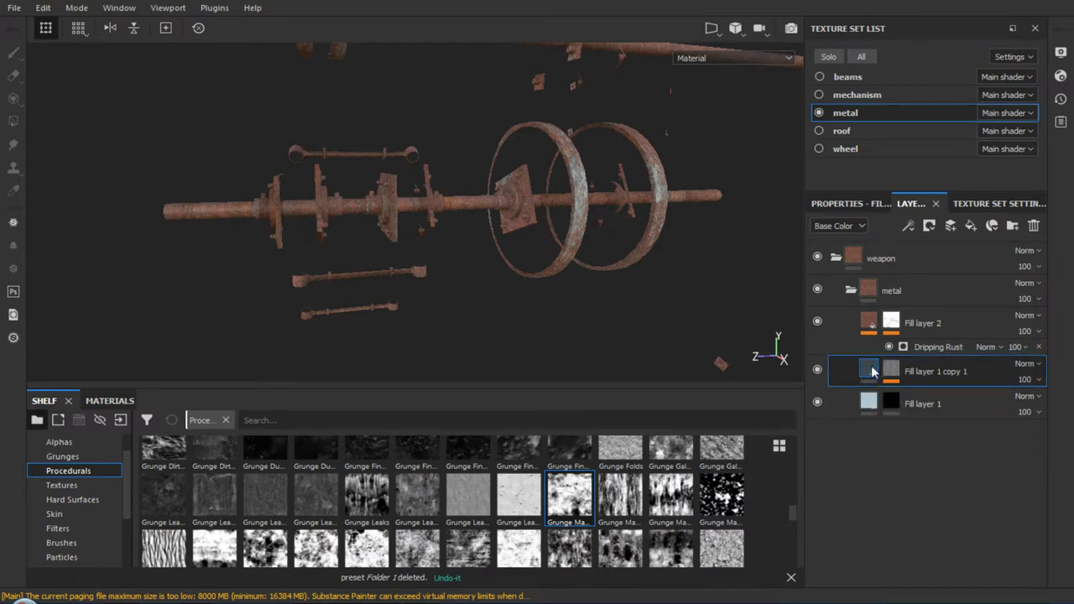
{"action": "left_click", "coordinate": [816, 204]}
{"action": "left_click", "coordinate": [930, 204]}
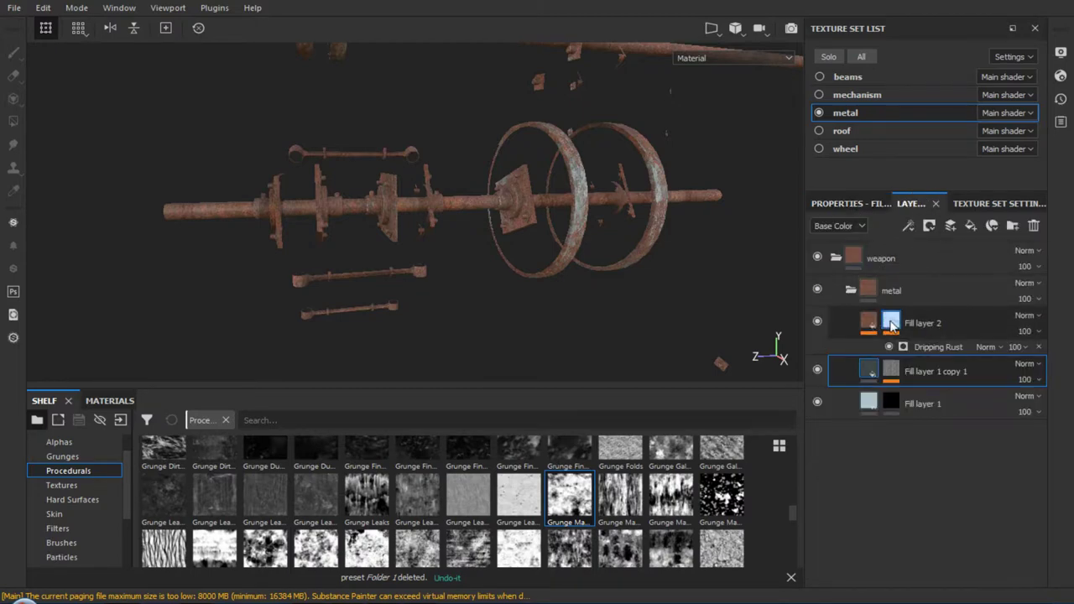
{"action": "left_click", "coordinate": [892, 326]}
{"action": "left_click", "coordinate": [848, 204]}
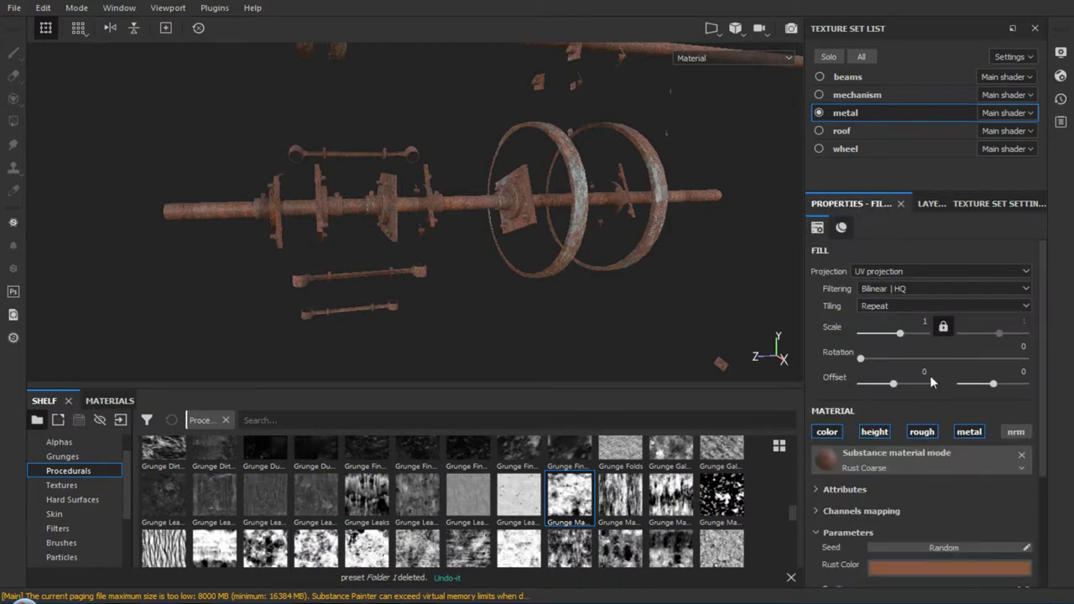
{"action": "left_click_drag", "start_coordinate": [1047, 432], "coordinate": [1051, 521]}
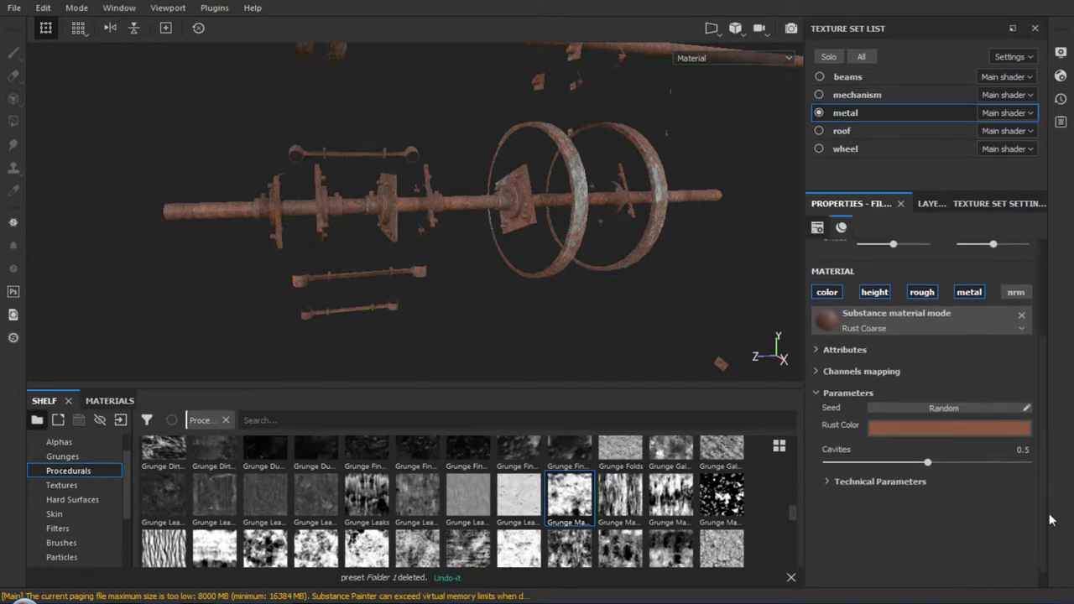
{"action": "scroll", "coordinate": [990, 453], "scroll_direction": "up", "scroll_amount": 2}
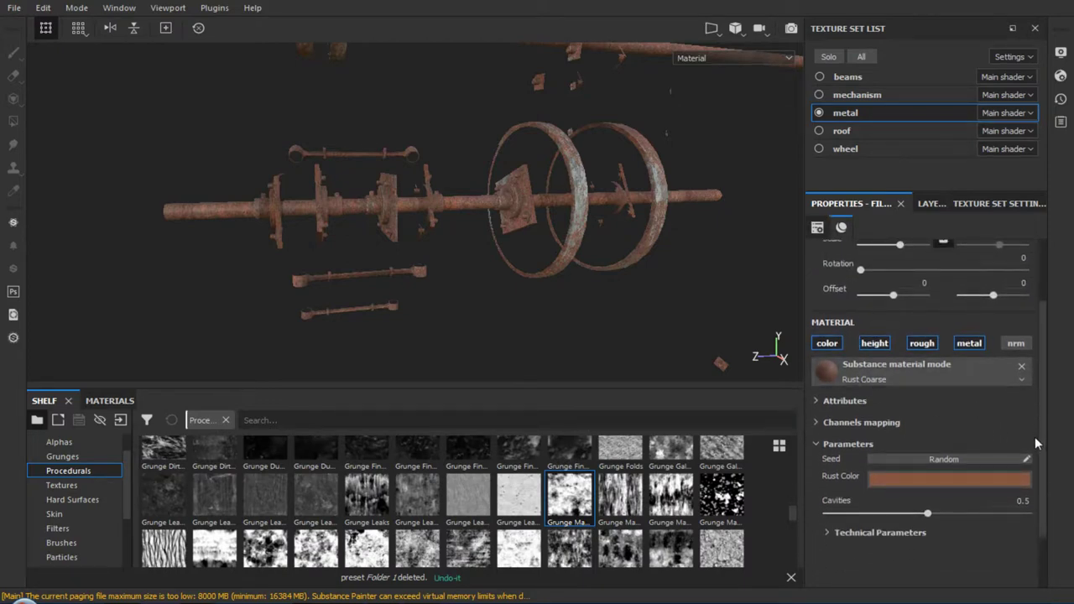
{"action": "scroll", "coordinate": [1035, 437], "scroll_direction": "up", "scroll_amount": 3}
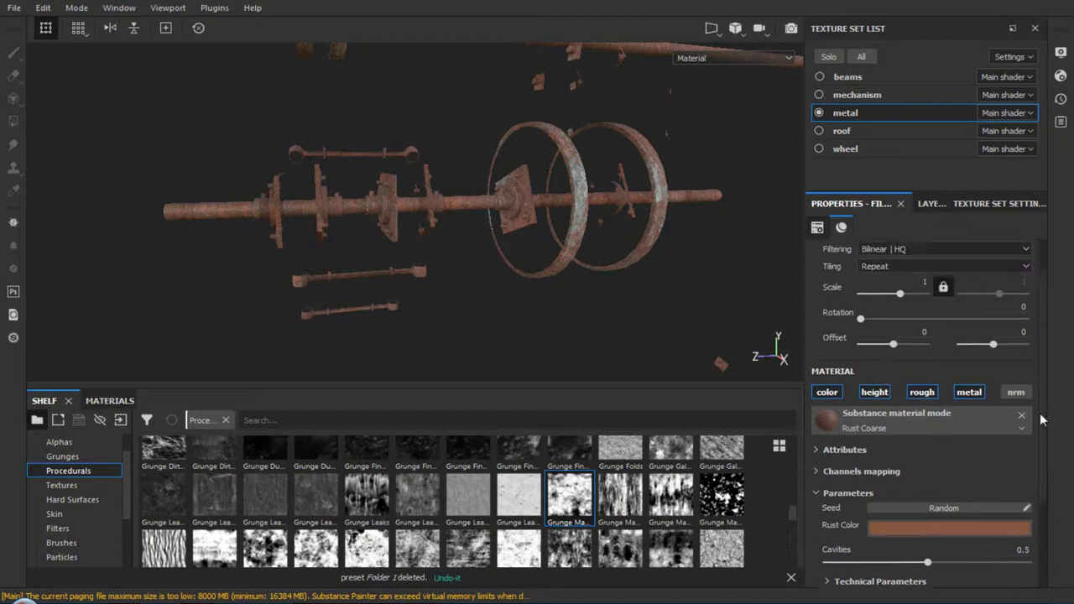
Inspect the Dripping Rust generator parameters on Fill layer 2's mask
{"action": "left_click", "coordinate": [928, 206]}
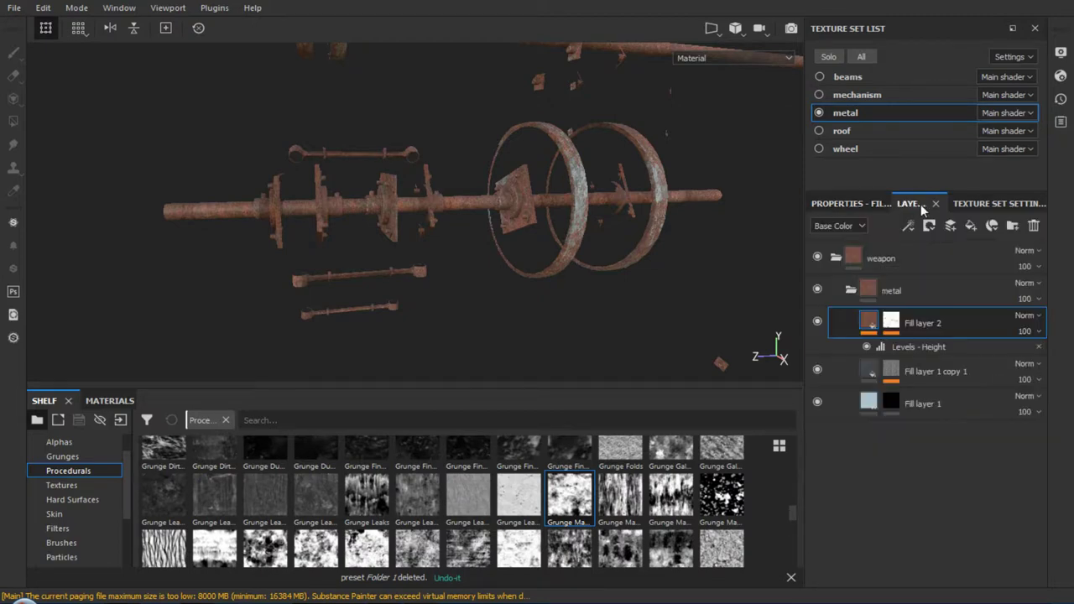
{"action": "left_click", "coordinate": [892, 323]}
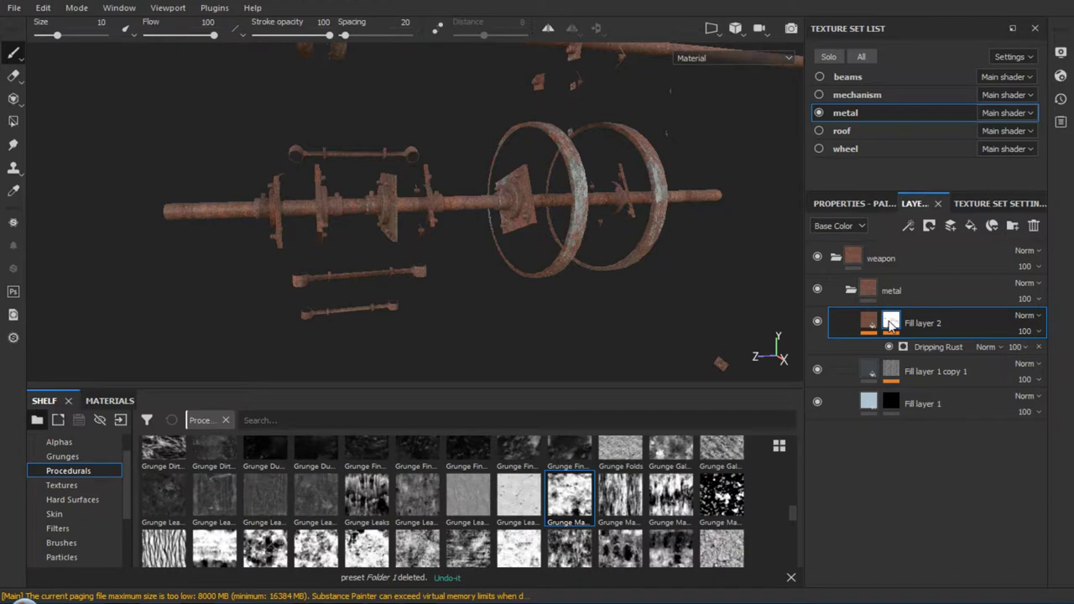
{"action": "left_click", "coordinate": [924, 347]}
{"action": "left_click", "coordinate": [860, 206]}
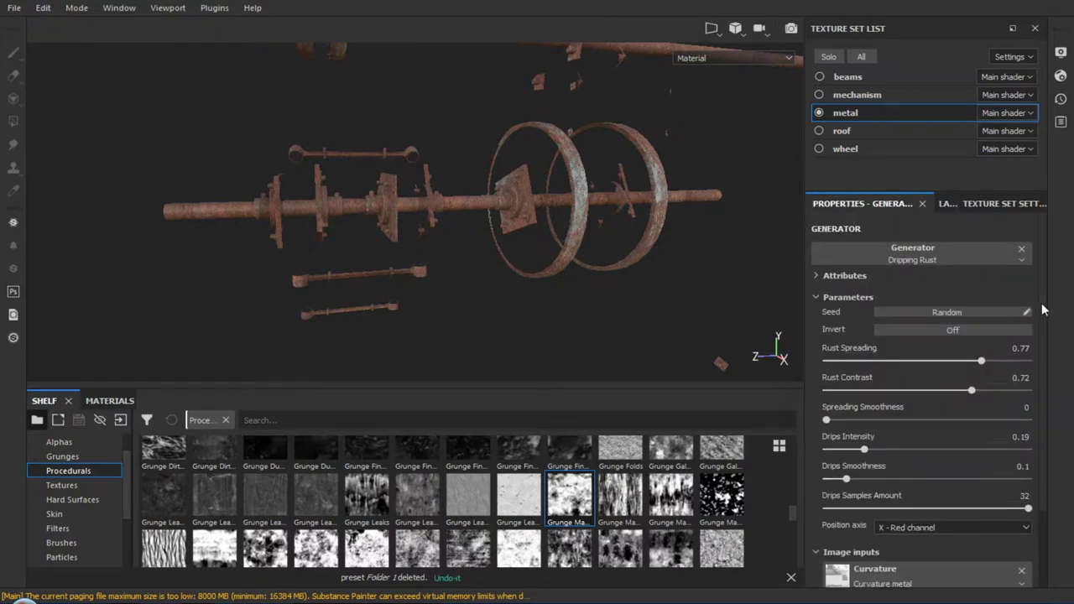
{"action": "scroll", "coordinate": [1043, 311], "scroll_direction": "down", "scroll_amount": 1}
{"action": "scroll", "coordinate": [1037, 302], "scroll_direction": "up", "scroll_amount": 1}
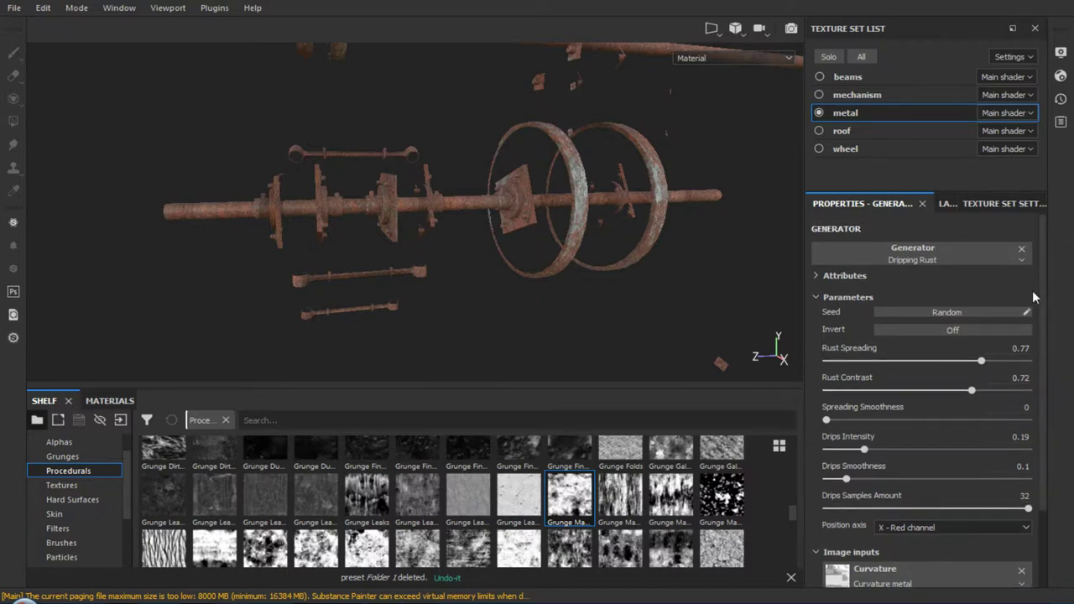
Return to the layer stack and select Fill layer 1 copy 1's mask
{"action": "left_click", "coordinate": [942, 203]}
{"action": "left_click_drag", "start_coordinate": [655, 305], "coordinate": [624, 332], "text": "alt"}
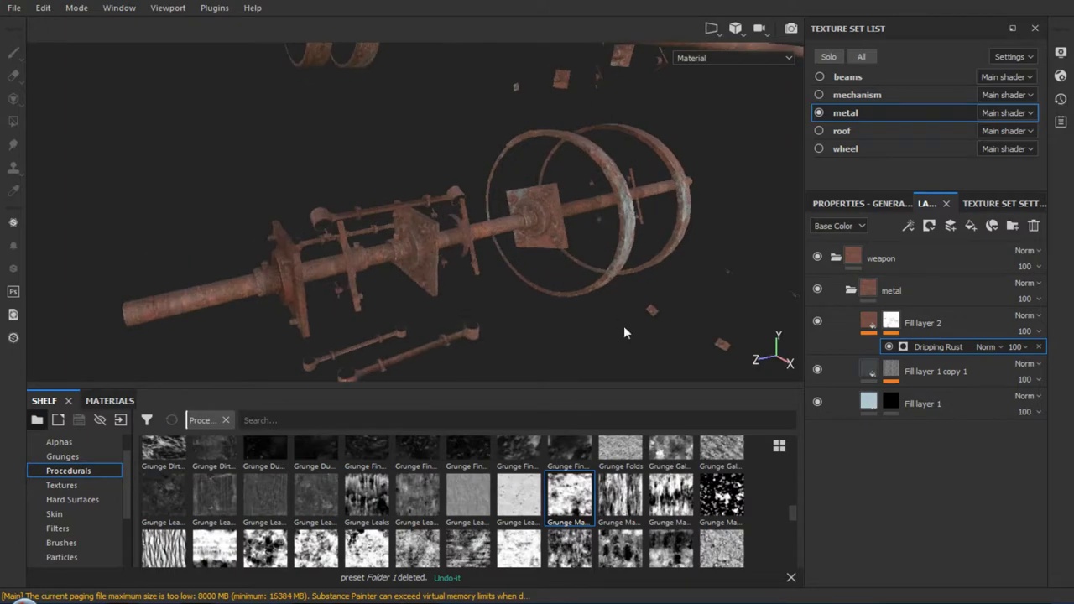
{"action": "left_click", "coordinate": [895, 371]}
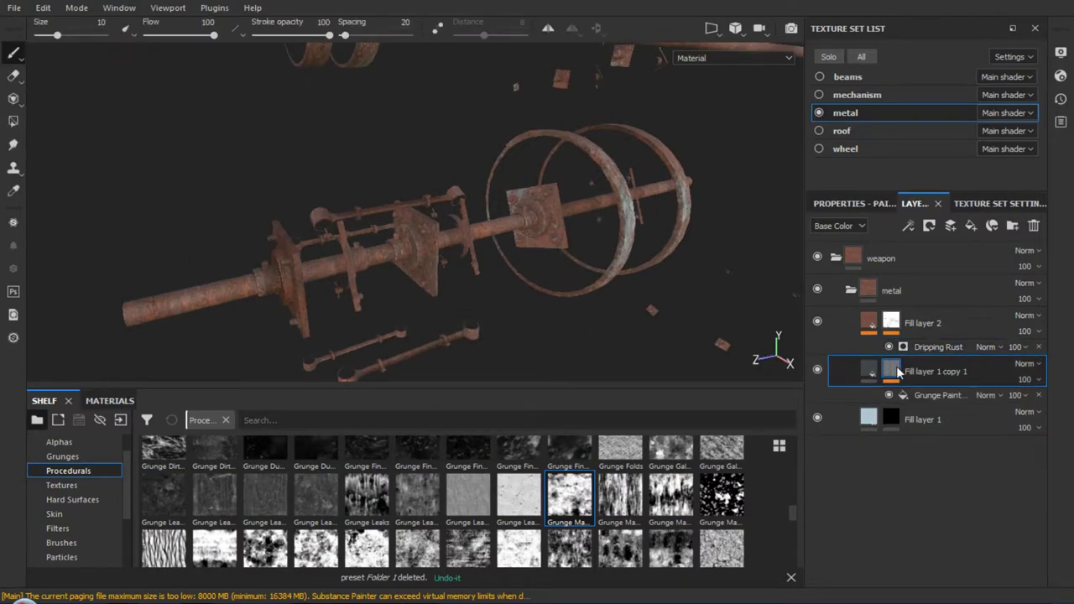
{"action": "left_click", "coordinate": [899, 419]}
Add a Paint effect to Fill layer 1 copy 1's mask and show its brush settings
{"action": "left_click", "coordinate": [898, 375]}
{"action": "right_click", "coordinate": [900, 374]}
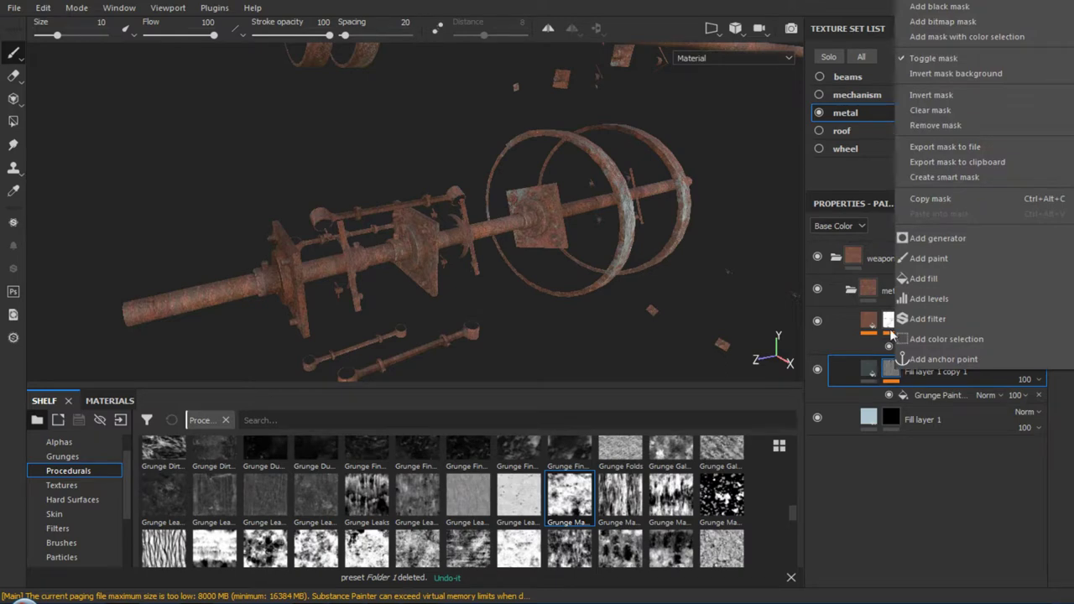
{"action": "left_click", "coordinate": [959, 258]}
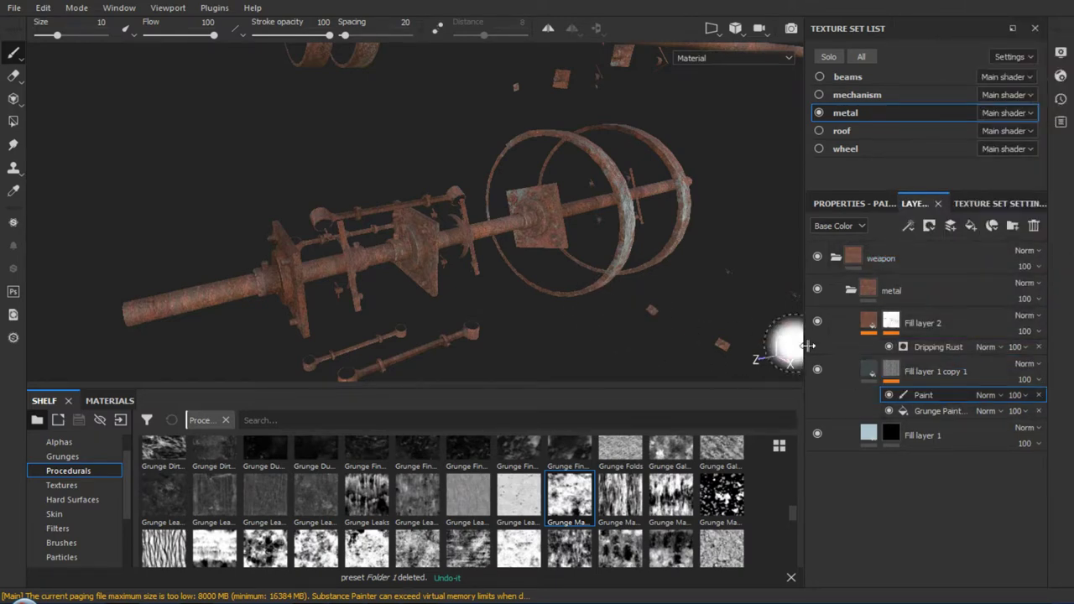
{"action": "left_click", "coordinate": [844, 205]}
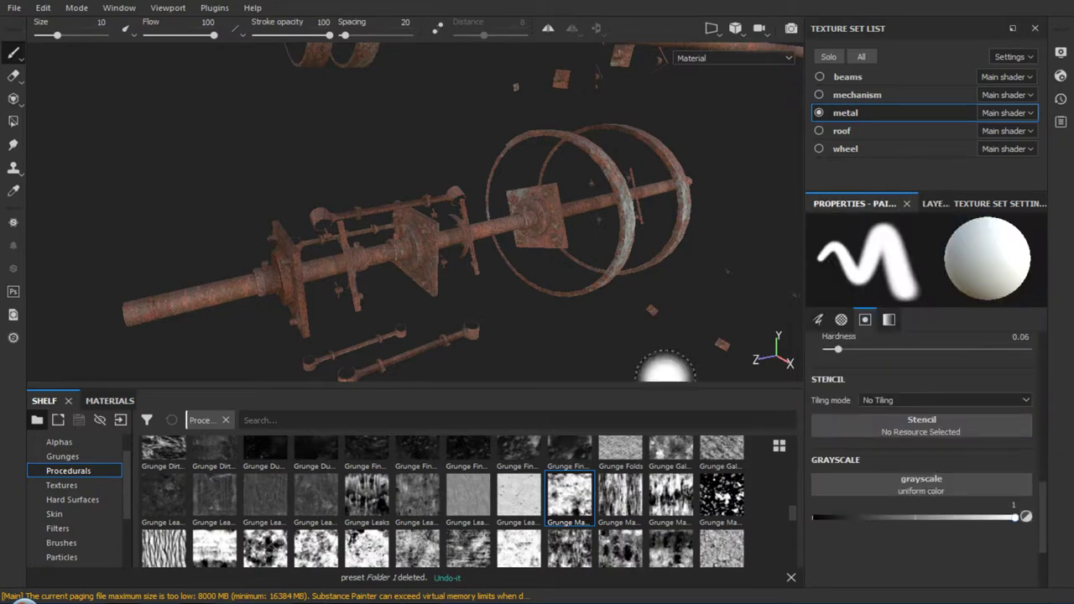
{"action": "left_click_drag", "start_coordinate": [445, 252], "coordinate": [445, 260], "text": "alt"}
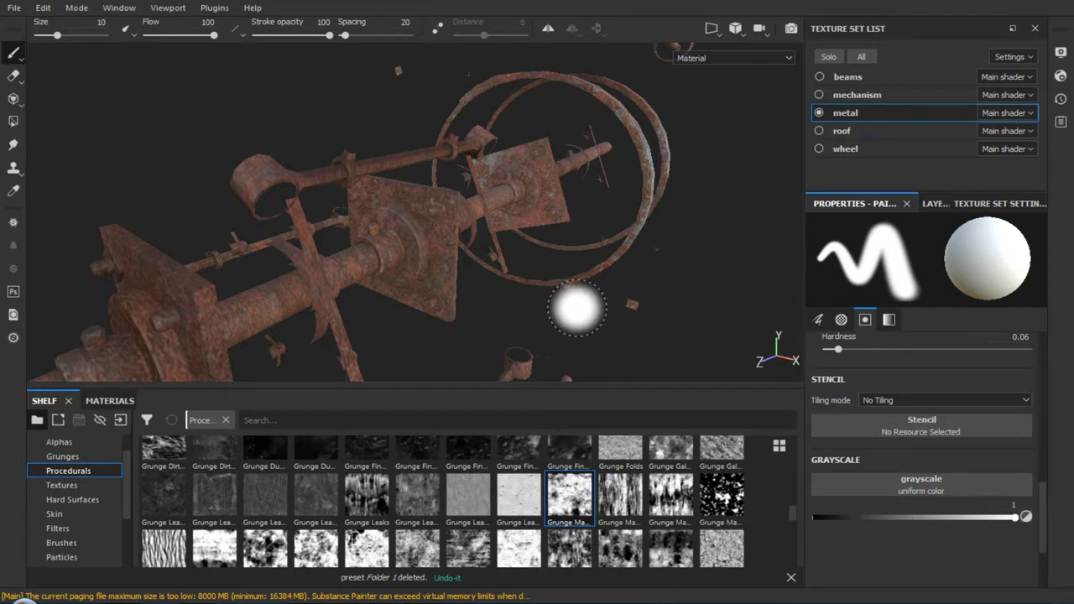
Set the brush grayscale to white (1) while cycling the viewport to the Height channel
{"action": "left_click_drag", "start_coordinate": [1018, 521], "coordinate": [804, 531]}
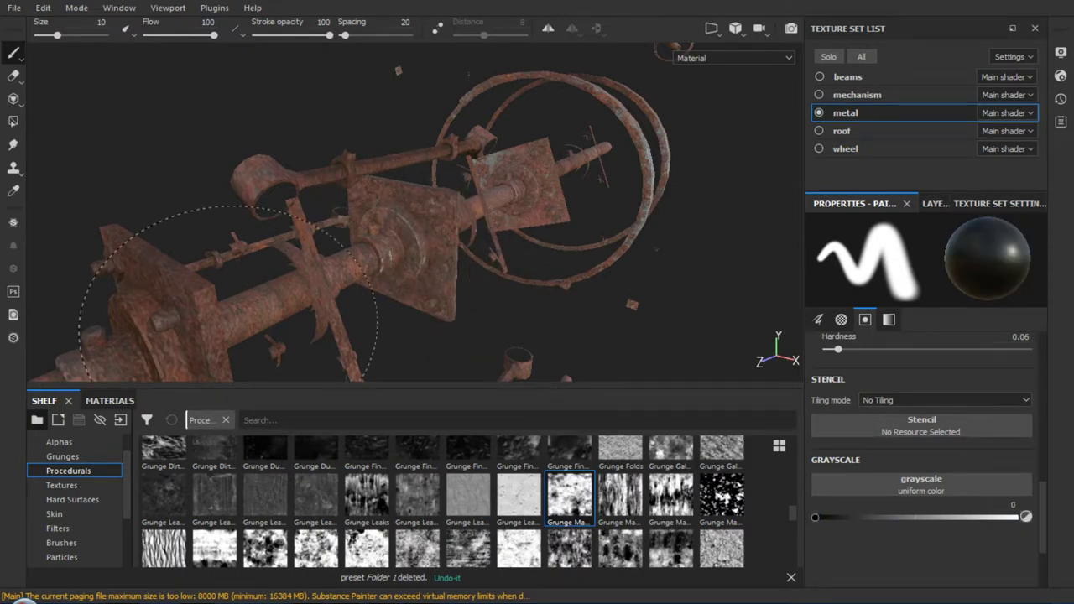
{"action": "mouse_move", "coordinate": [480, 288]}
{"action": "left_mouse_down", "text": "alt"}
{"action": "mouse_move", "coordinate": [383, 269]}
{"action": "mouse_move", "coordinate": [532, 378]}
{"action": "mouse_move", "coordinate": [517, 352]}
{"action": "left_mouse_up", "text": "alt"}
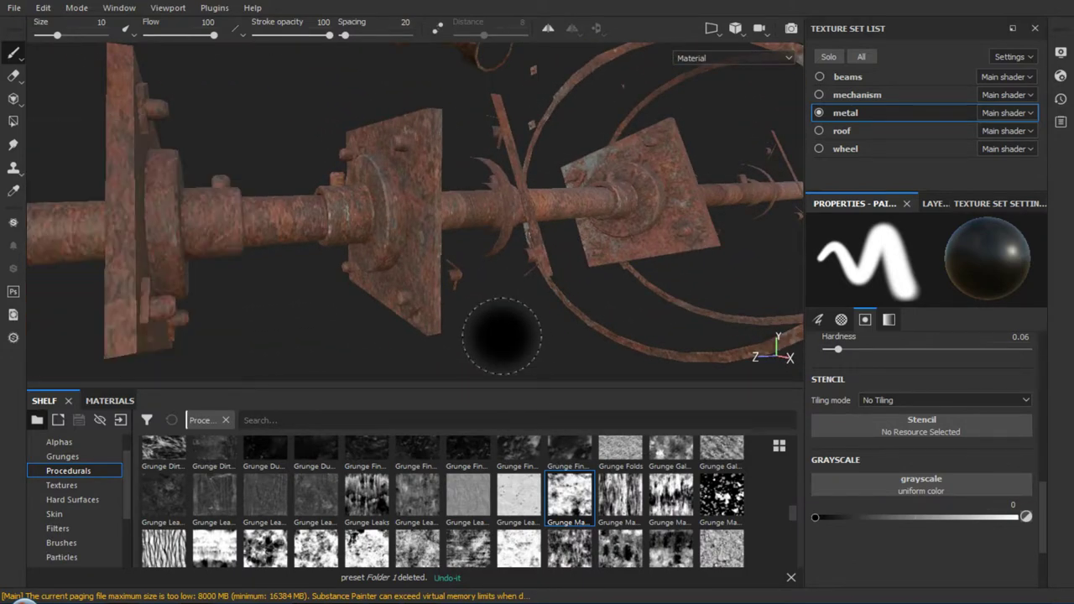
{"action": "key", "text": "c"}
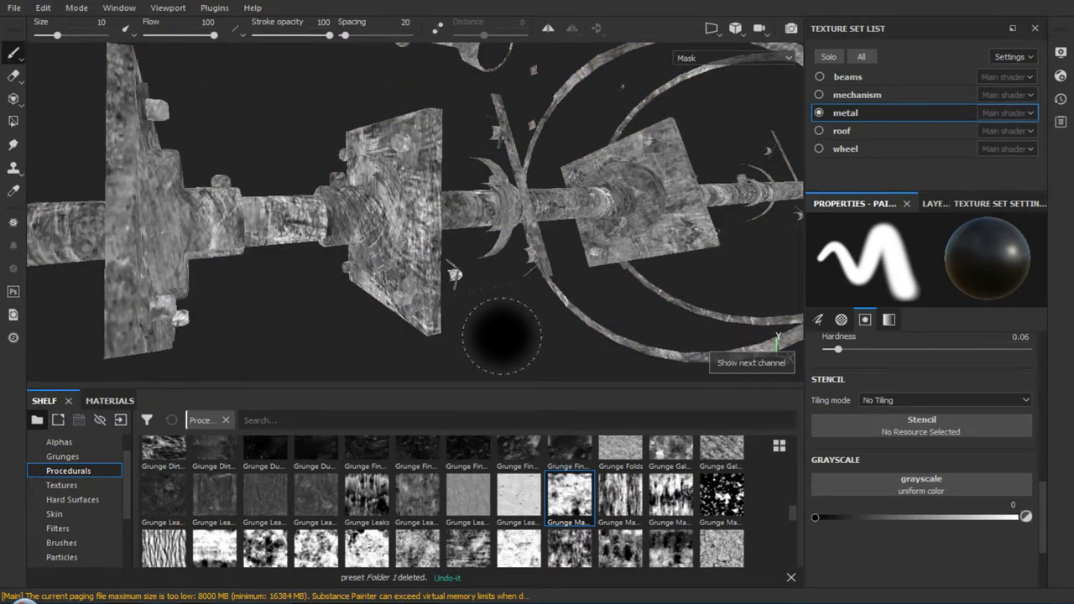
{"action": "key", "text": "c"}
{"action": "key", "text": "c"}
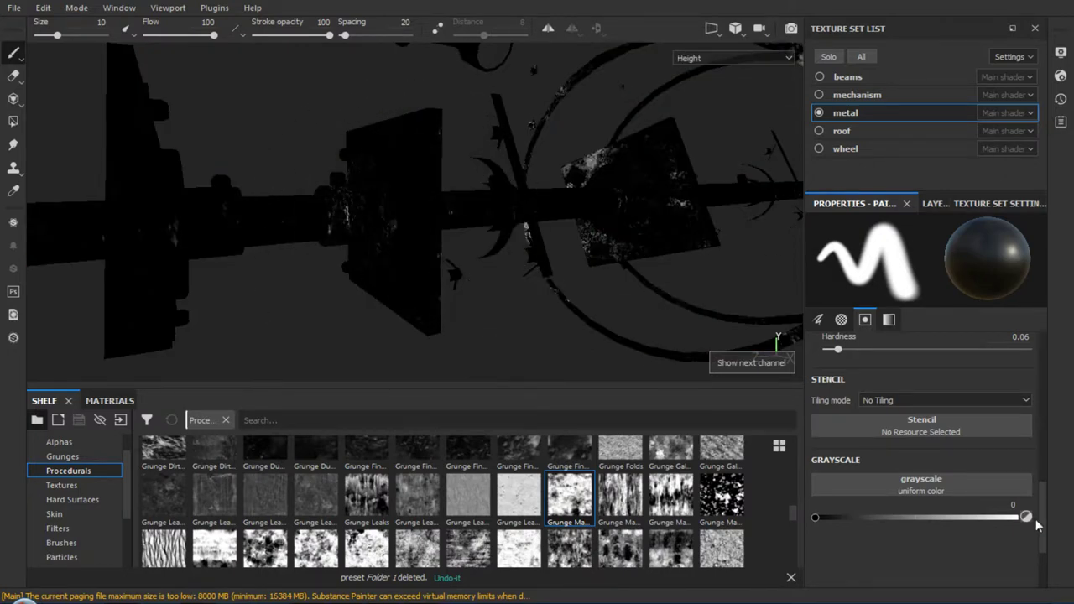
{"action": "left_click_drag", "start_coordinate": [822, 518], "coordinate": [1017, 518]}
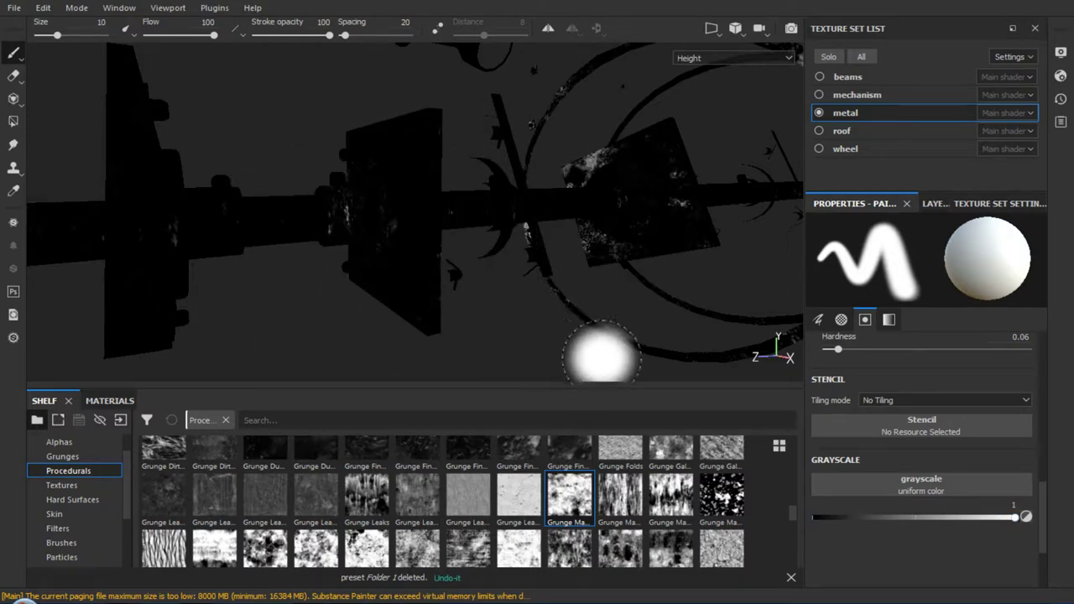
{"action": "left_click", "coordinate": [936, 204]}
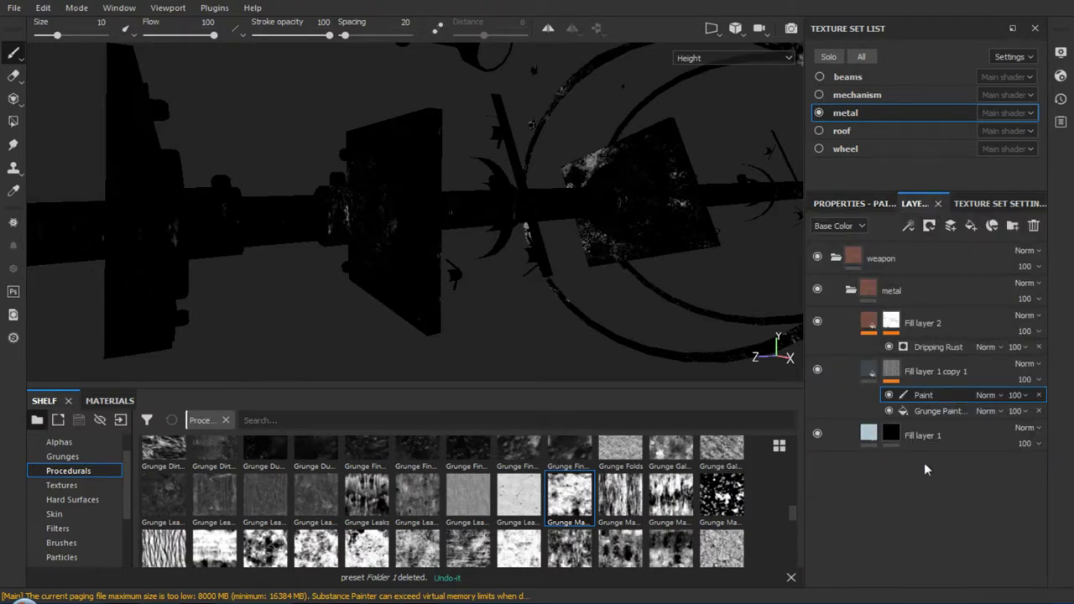
{"action": "mouse_move", "coordinate": [891, 433]}
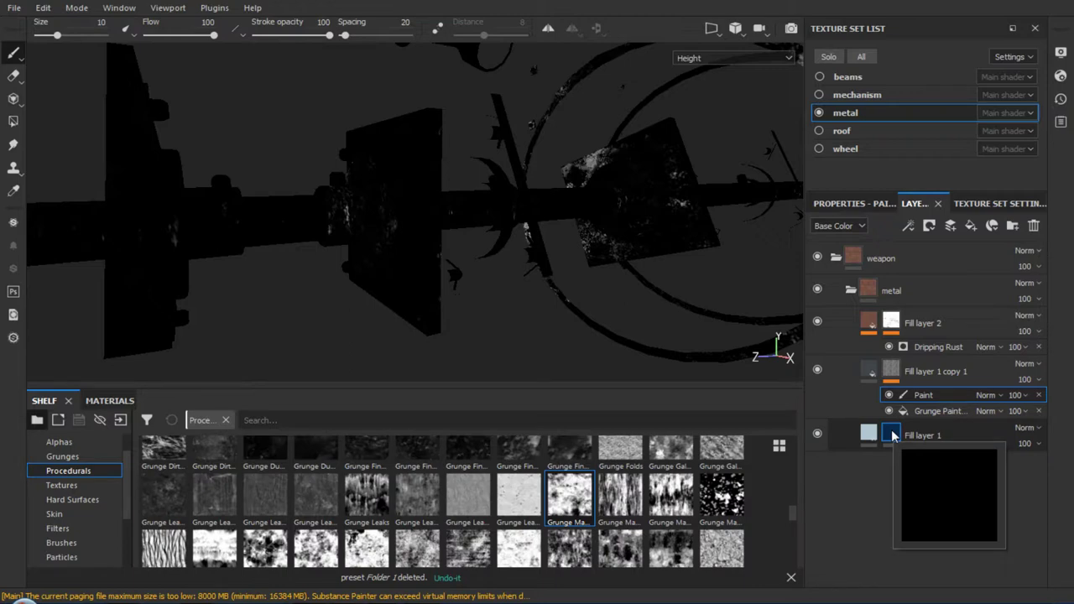
{"action": "left_click", "coordinate": [894, 435]}
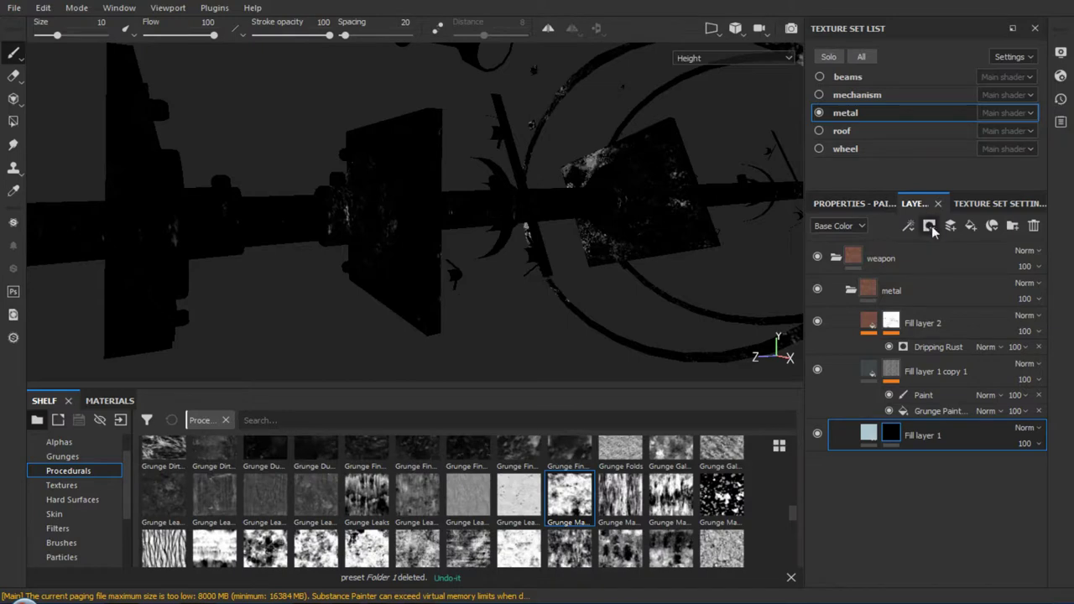
Add a Paint effect to Fill layer 1's mask, dab the plate, and set the brush to black
{"action": "right_click", "coordinate": [902, 436]}
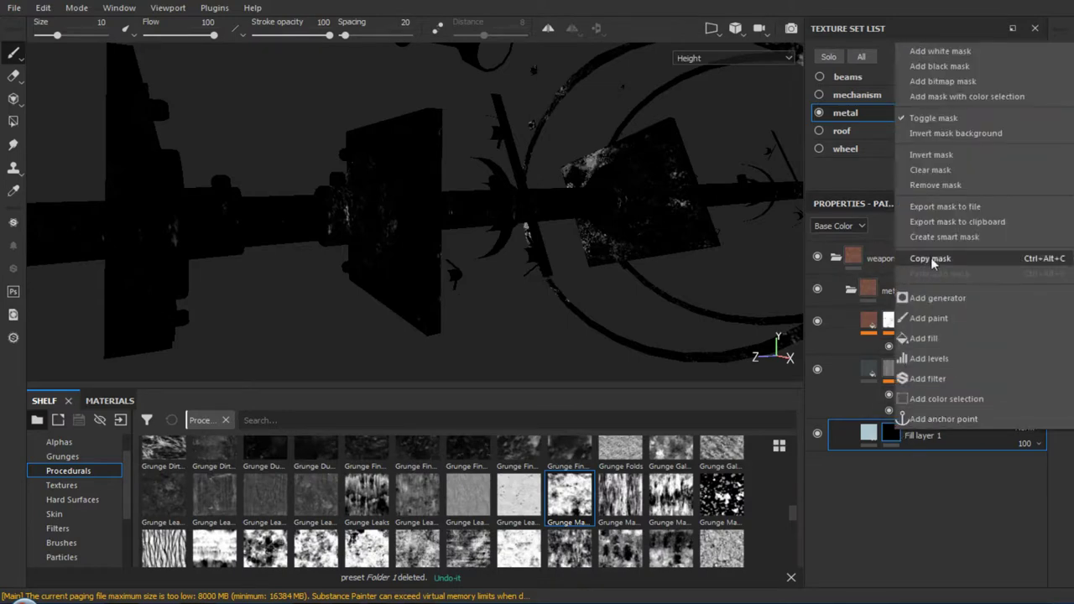
{"action": "left_click", "coordinate": [936, 319]}
{"action": "left_click_drag", "start_coordinate": [558, 327], "coordinate": [367, 235], "text": "alt"}
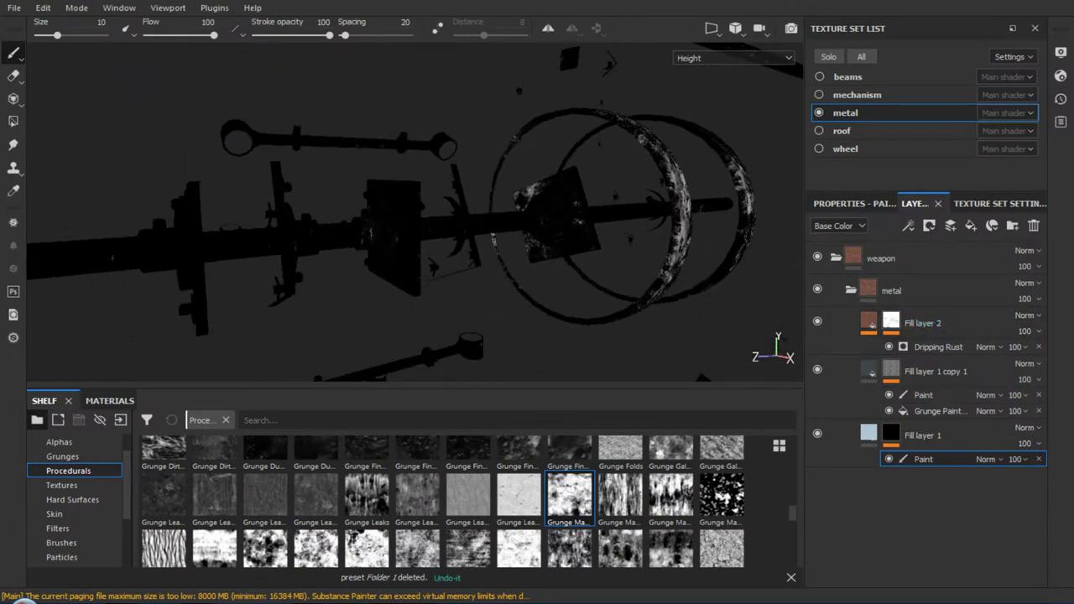
{"action": "left_click", "coordinate": [367, 235]}
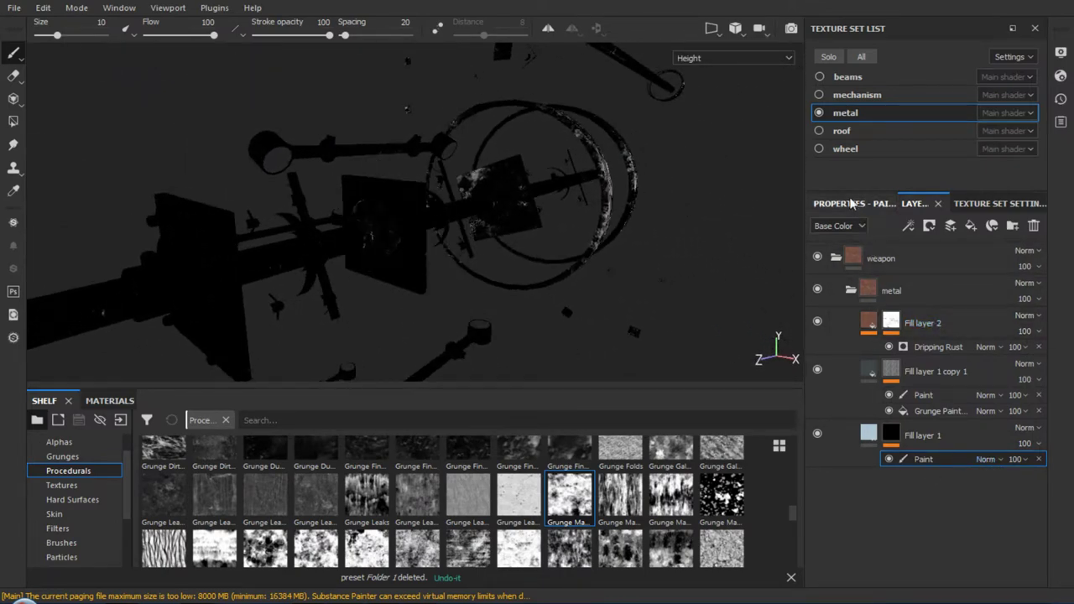
{"action": "left_click", "coordinate": [852, 204]}
{"action": "left_click_drag", "start_coordinate": [1018, 521], "coordinate": [814, 519]}
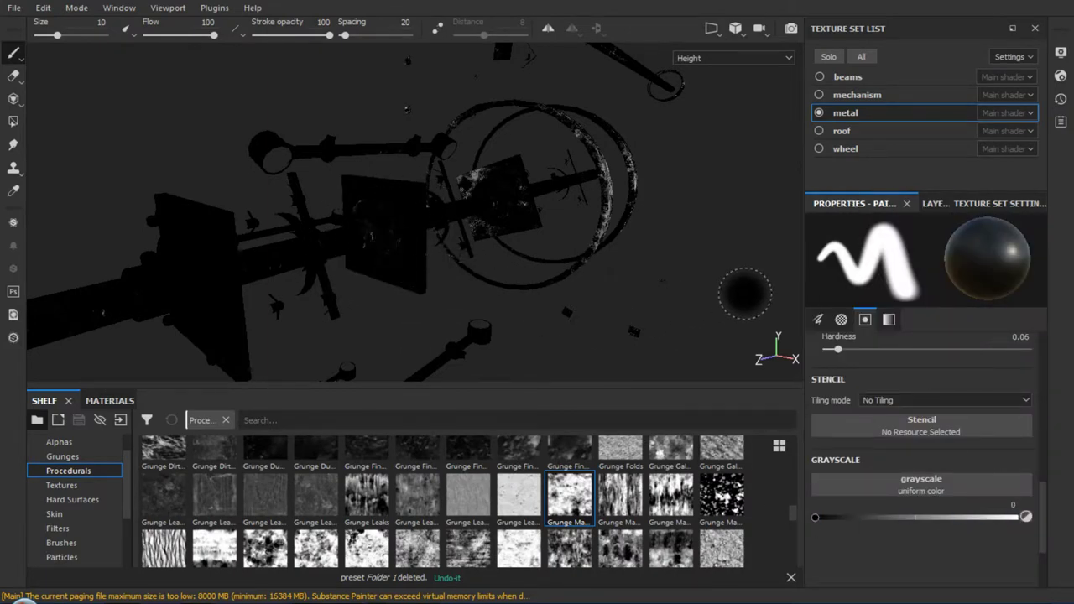
Set the brush back to white and hide Fill layer 1's paint effect
{"action": "key", "text": "b"}
{"action": "key", "text": "b"}
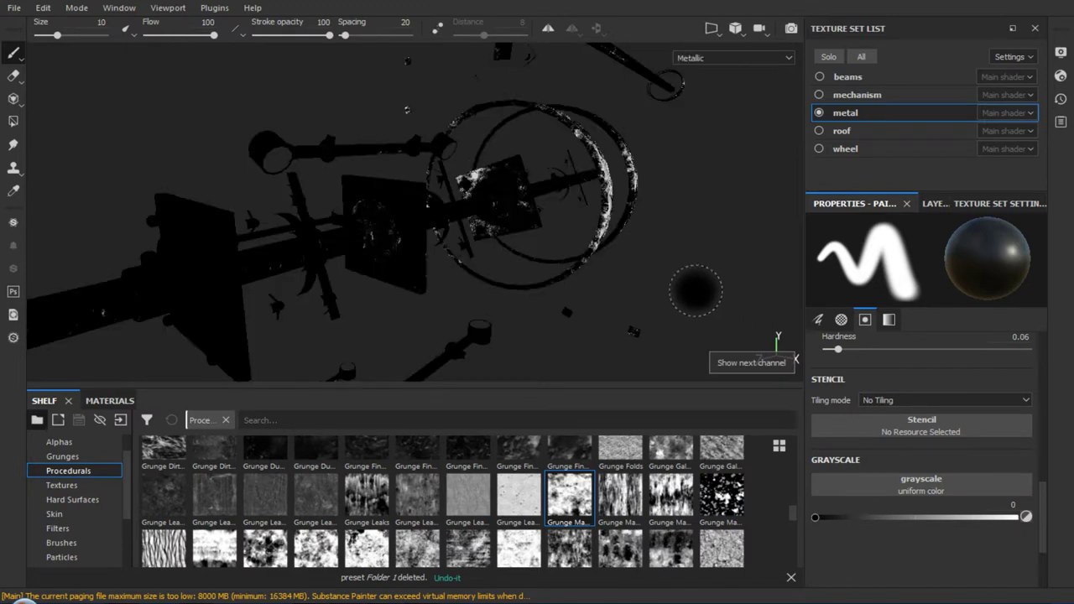
{"action": "key", "text": "b"}
{"action": "key", "text": "b"}
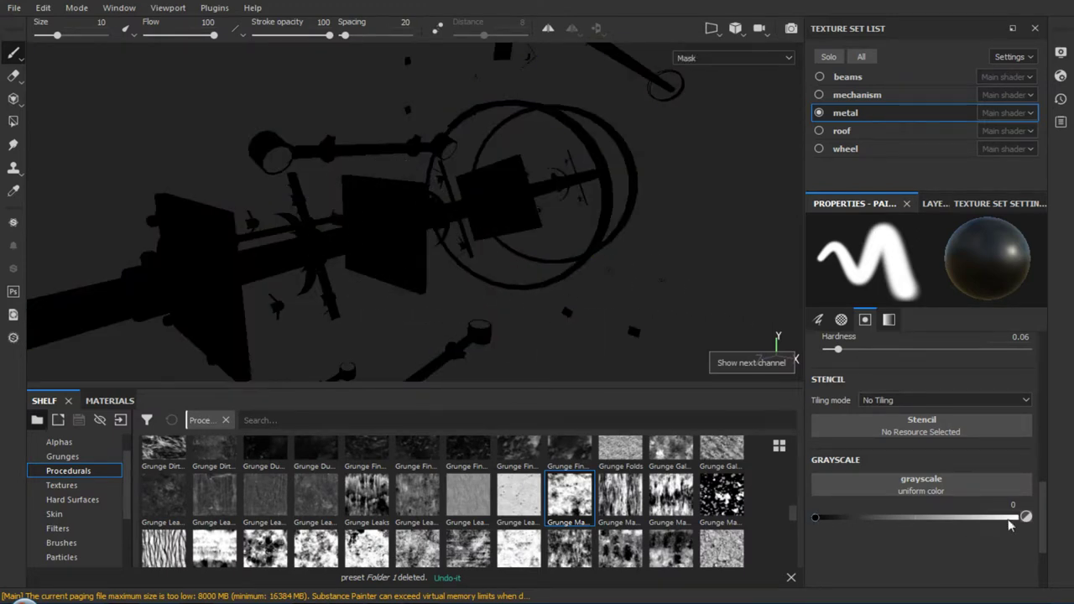
{"action": "left_click_drag", "start_coordinate": [819, 522], "coordinate": [1016, 517]}
{"action": "left_click_drag", "start_coordinate": [394, 210], "coordinate": [372, 232]}
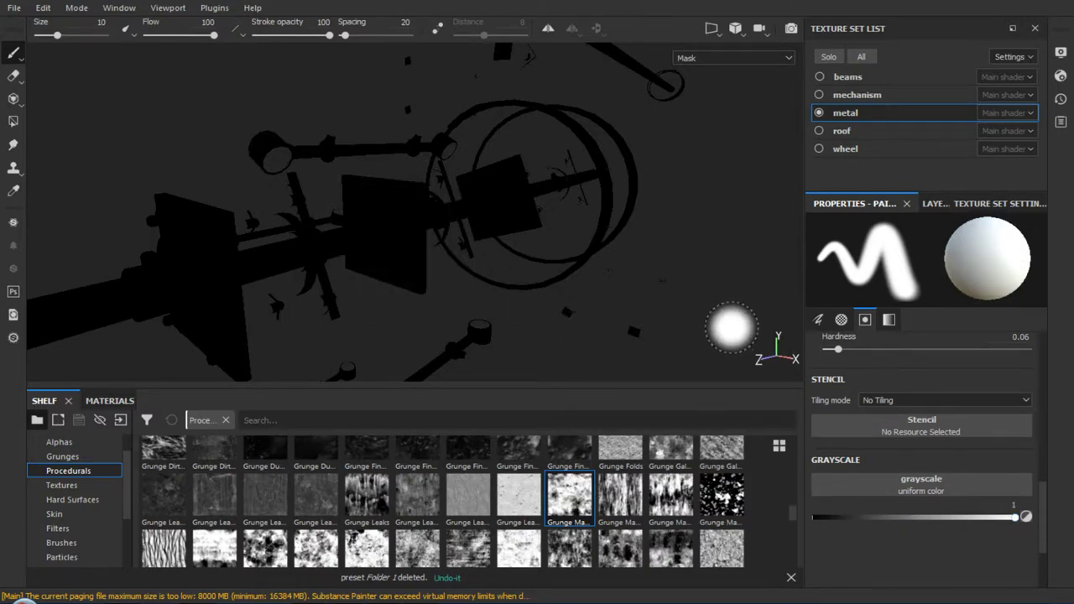
{"action": "key", "text": "m"}
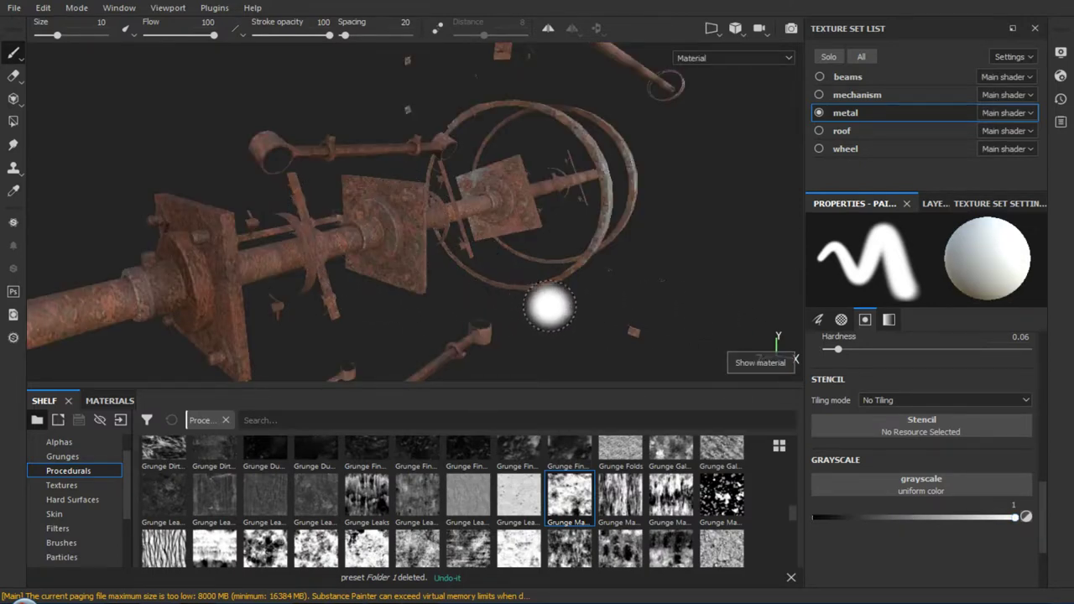
{"action": "left_click", "coordinate": [932, 203]}
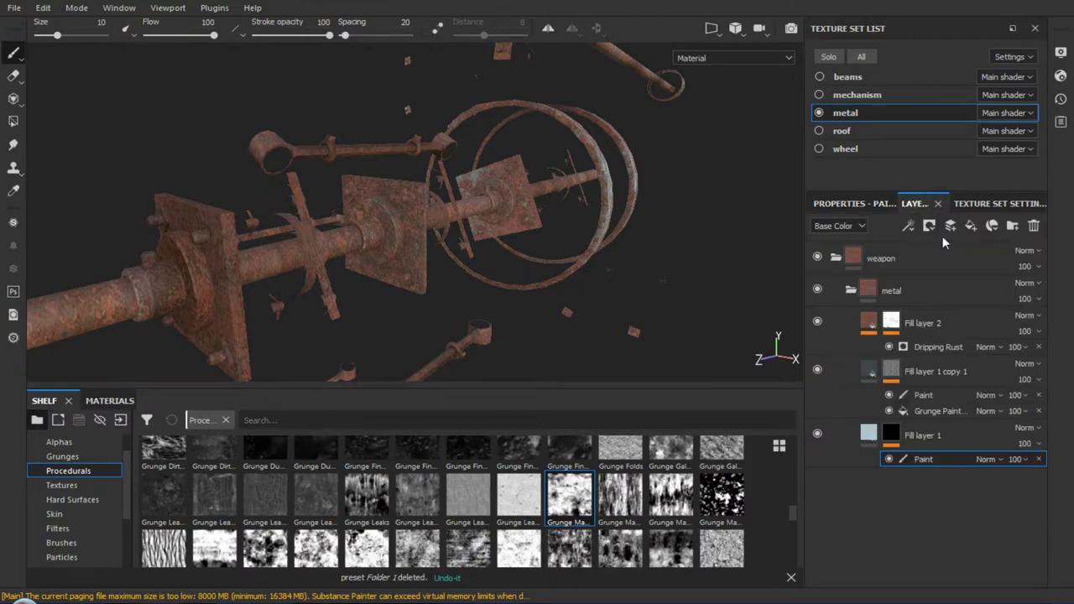
{"action": "left_click", "coordinate": [889, 459]}
Paint Fill layer 1 copy 1's Paint effect onto the square plate with brush size 5.3
{"action": "left_click", "coordinate": [923, 395]}
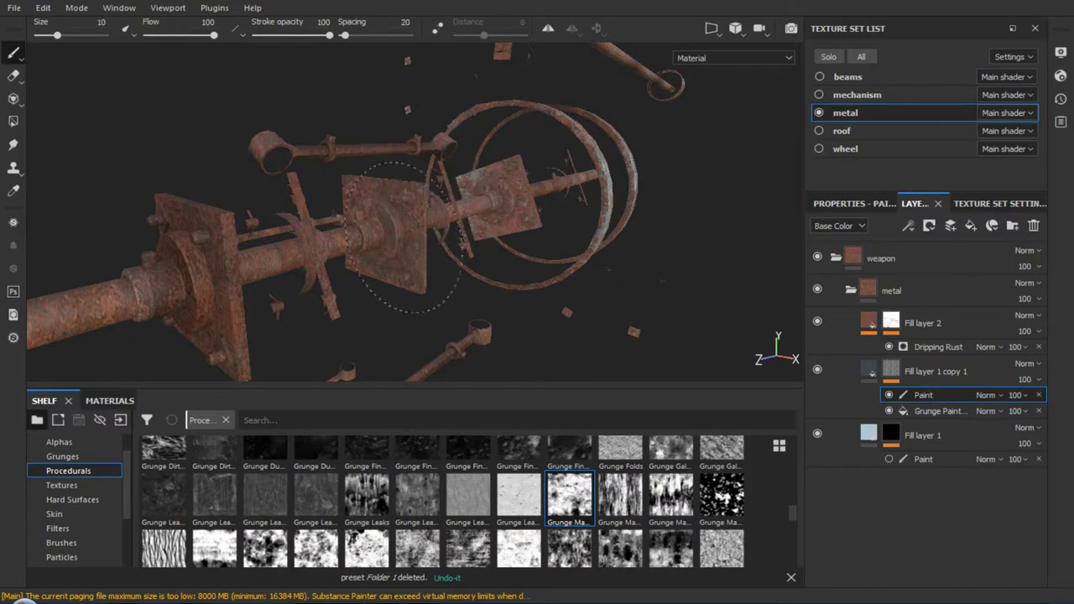
{"action": "left_click_drag", "start_coordinate": [384, 319], "coordinate": [360, 319], "text": "alt"}
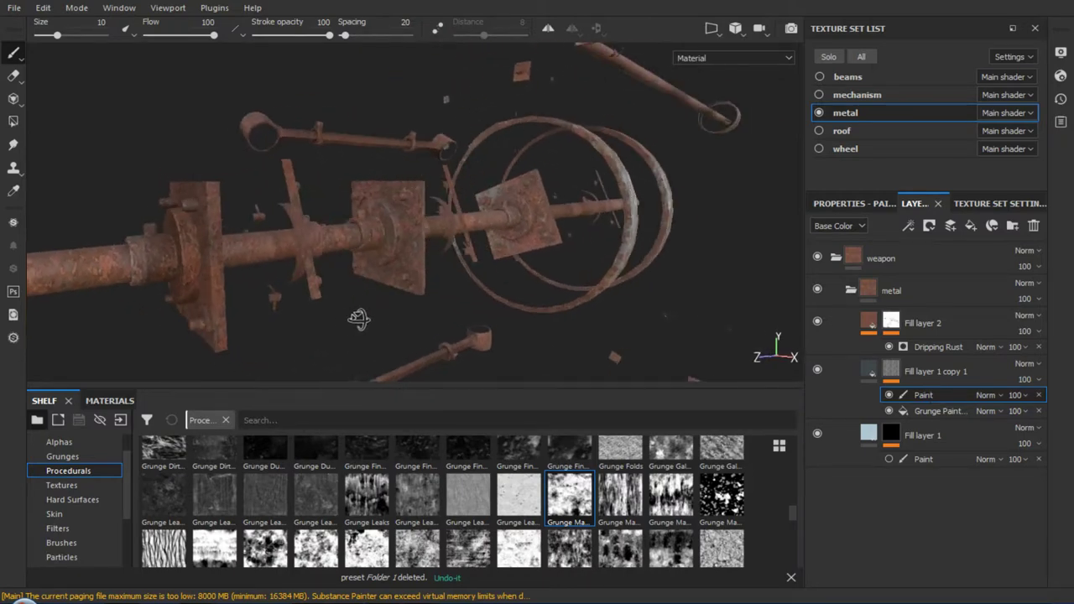
{"action": "mouse_move", "coordinate": [360, 319]}
{"action": "right_mouse_down", "text": "alt"}
{"action": "mouse_move", "coordinate": [370, 347]}
{"action": "mouse_move", "coordinate": [355, 395]}
{"action": "right_mouse_up", "text": "alt"}
{"action": "right_click", "coordinate": [297, 332]}
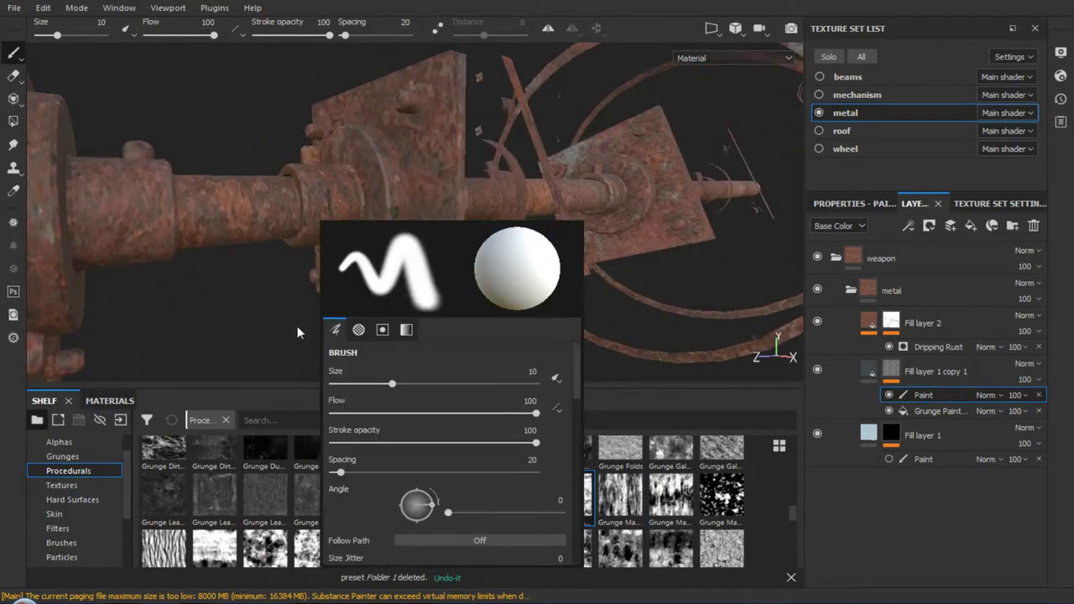
{"action": "right_click_drag", "start_coordinate": [259, 303], "coordinate": [243, 303], "text": "ctrl"}
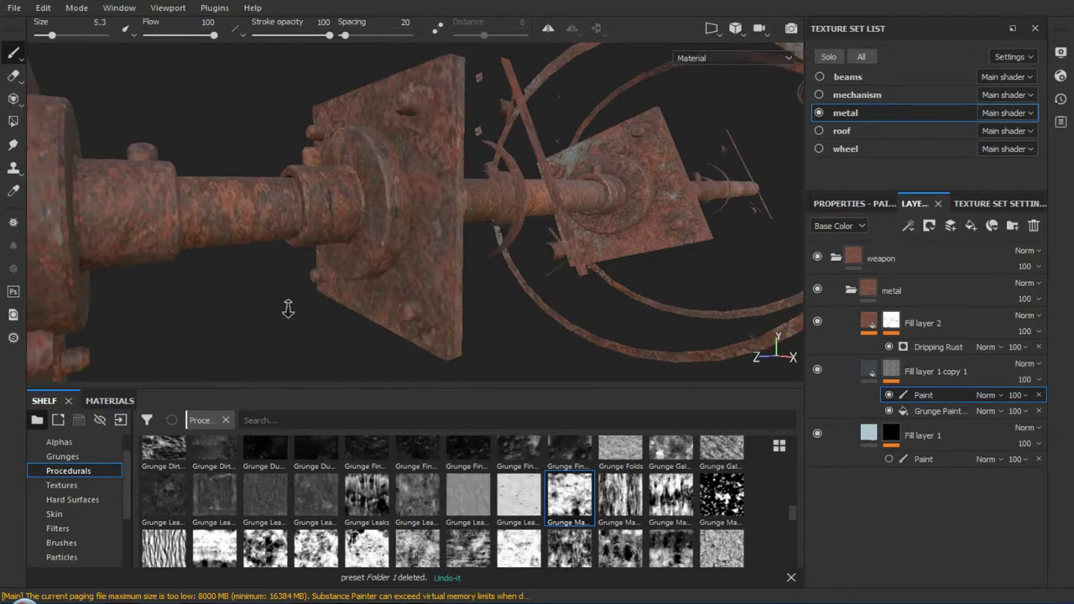
{"action": "mouse_move", "coordinate": [288, 307]}
{"action": "left_mouse_down", "text": "alt"}
{"action": "mouse_move", "coordinate": [216, 321]}
{"action": "mouse_move", "coordinate": [257, 312]}
{"action": "mouse_move", "coordinate": [333, 327]}
{"action": "left_mouse_up", "text": "alt"}
{"action": "key", "text": "c"}
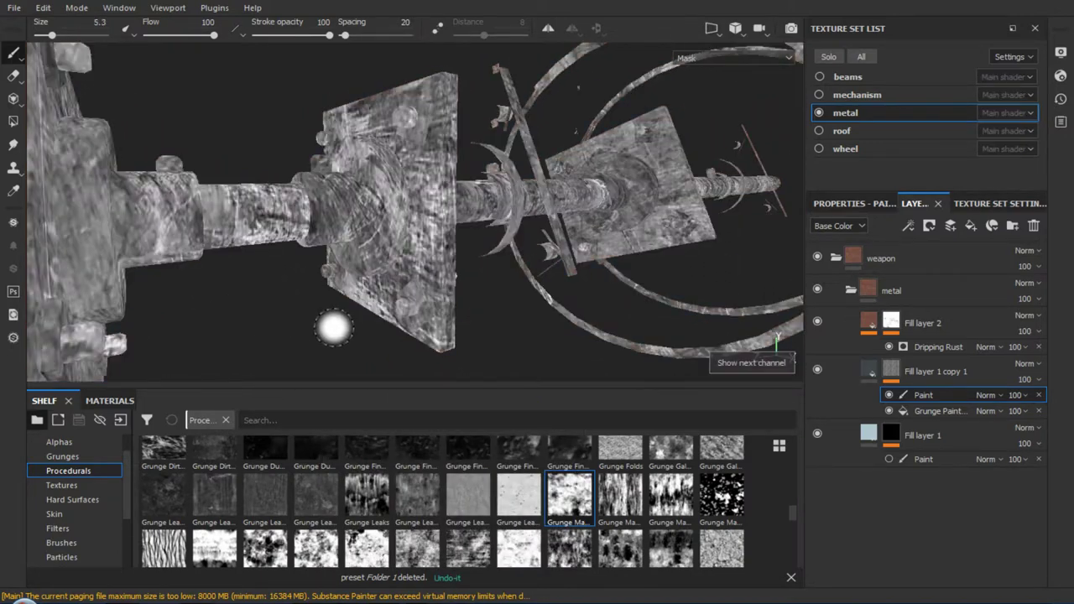
{"action": "left_click_drag", "start_coordinate": [333, 327], "coordinate": [361, 206]}
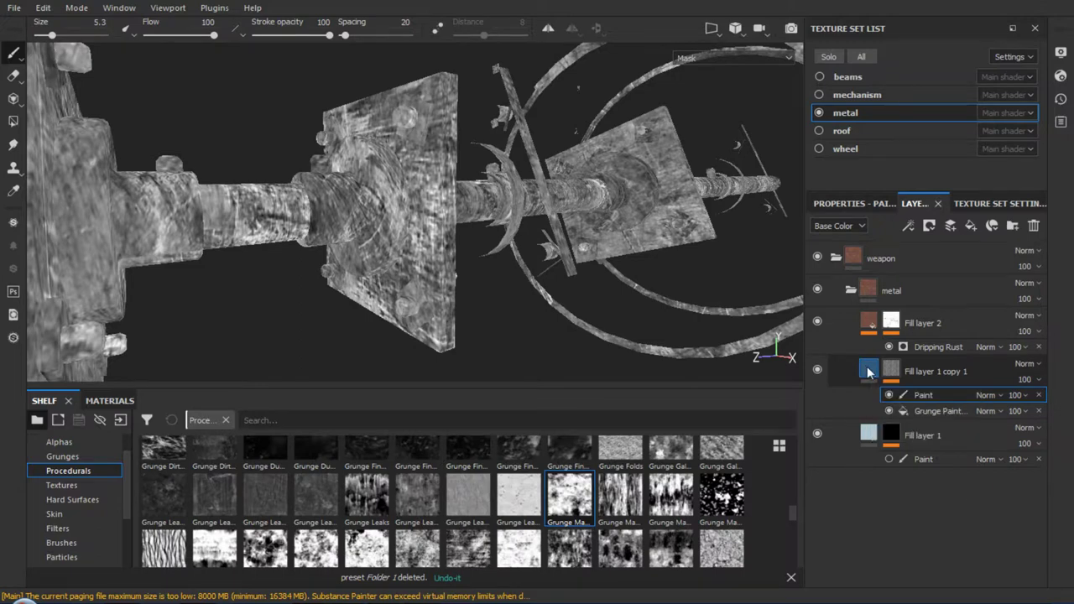
Review Fill layer 1 copy 1's fill settings, then go back to the layer stack
{"action": "left_click", "coordinate": [868, 372]}
{"action": "left_click", "coordinate": [839, 203]}
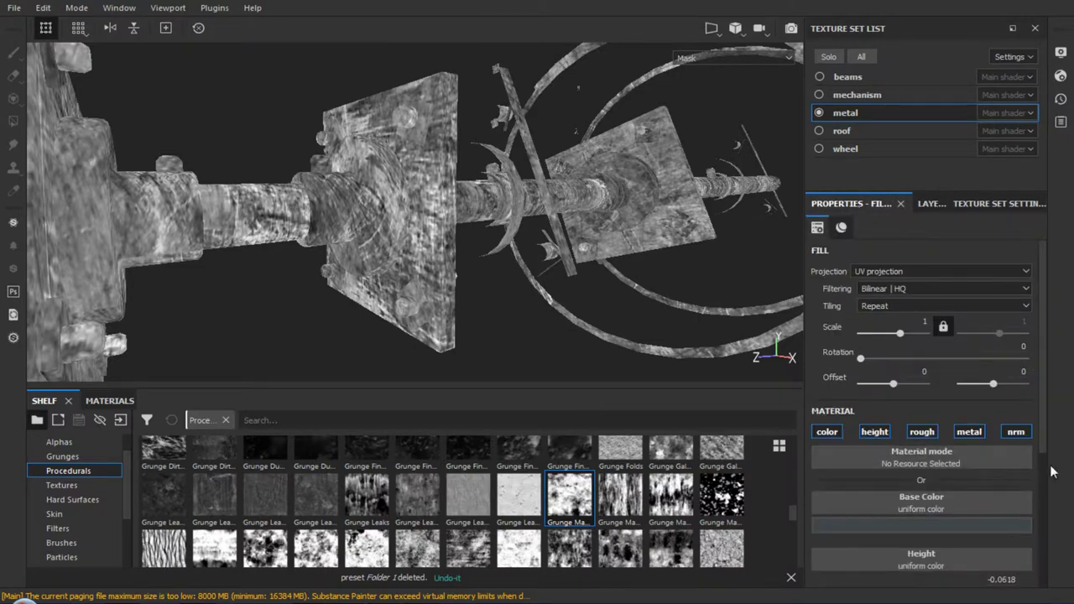
{"action": "scroll", "coordinate": [1042, 412], "scroll_direction": "down", "scroll_amount": 5}
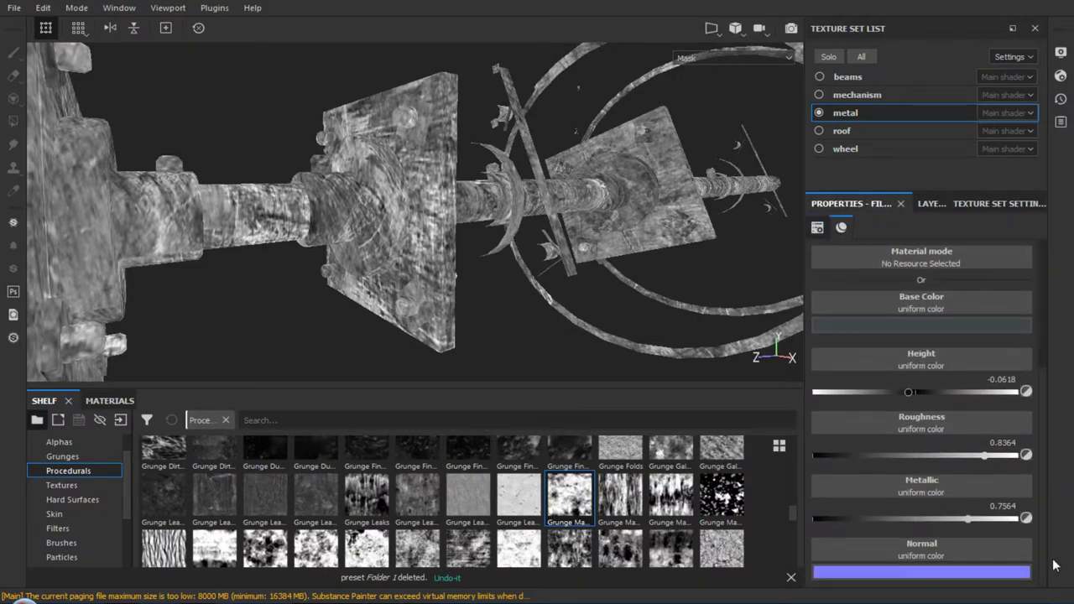
{"action": "scroll", "coordinate": [979, 366], "scroll_direction": "up", "scroll_amount": 3}
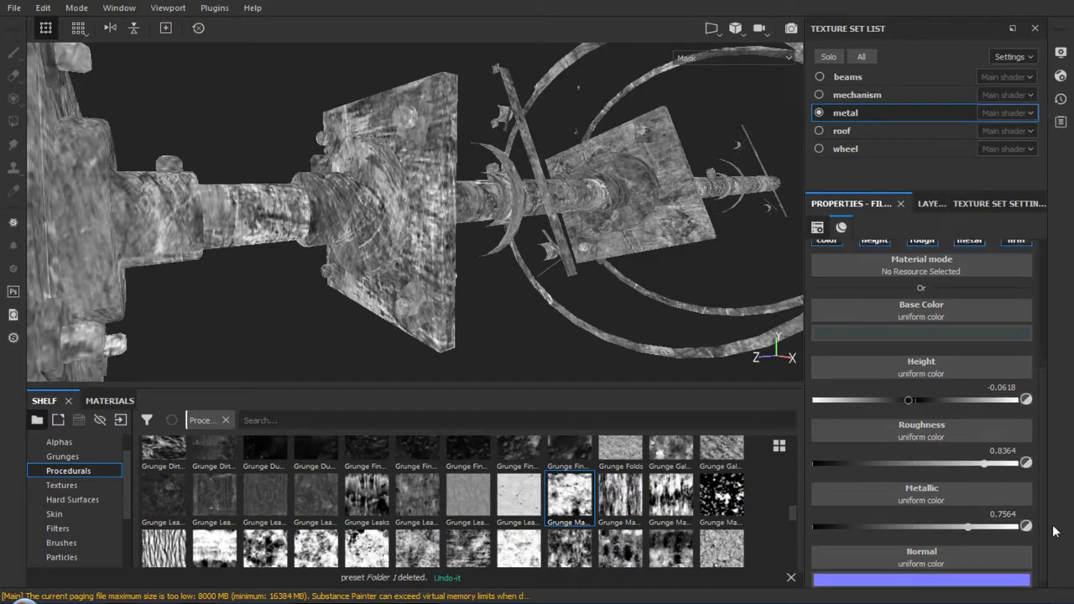
{"action": "left_click", "coordinate": [927, 204]}
Show the Paint effect's brush properties and list the Brushes category on the shelf
{"action": "left_click", "coordinate": [921, 393]}
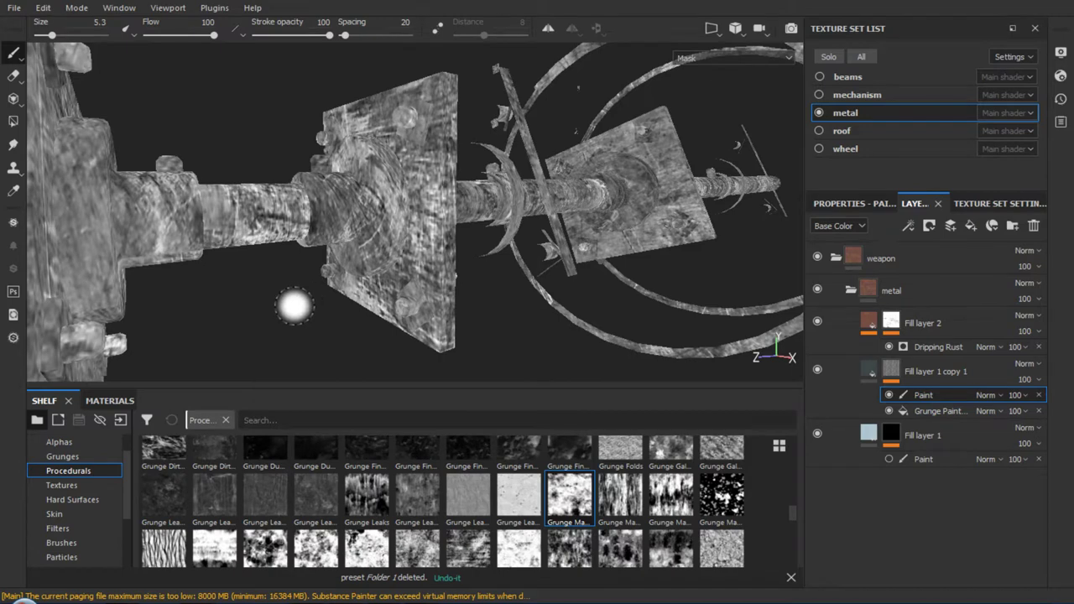
{"action": "left_click", "coordinate": [853, 205]}
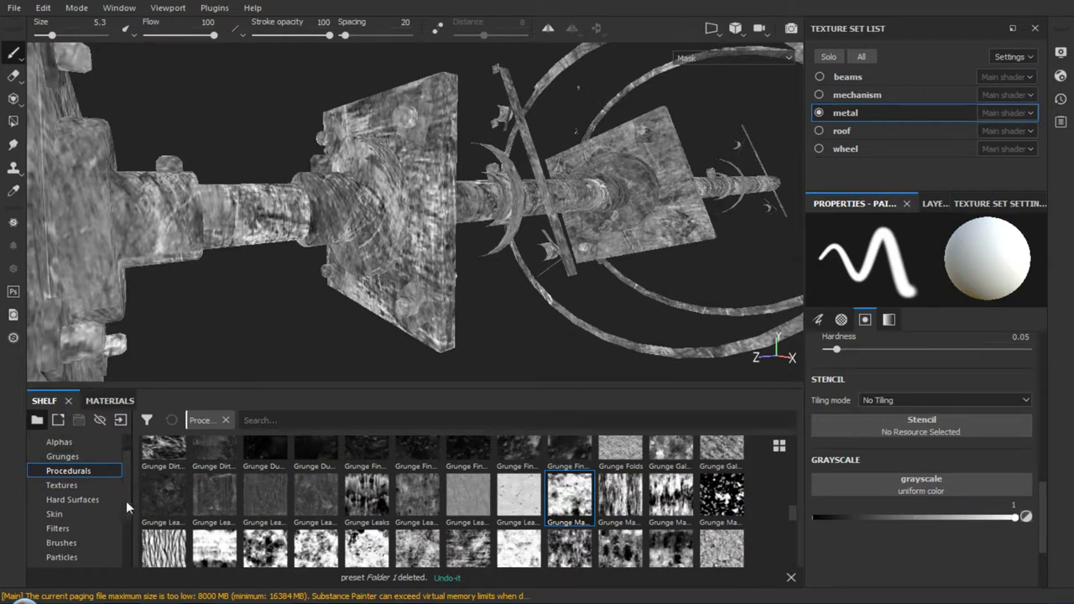
{"action": "scroll", "coordinate": [128, 501], "scroll_direction": "down", "scroll_amount": 2}
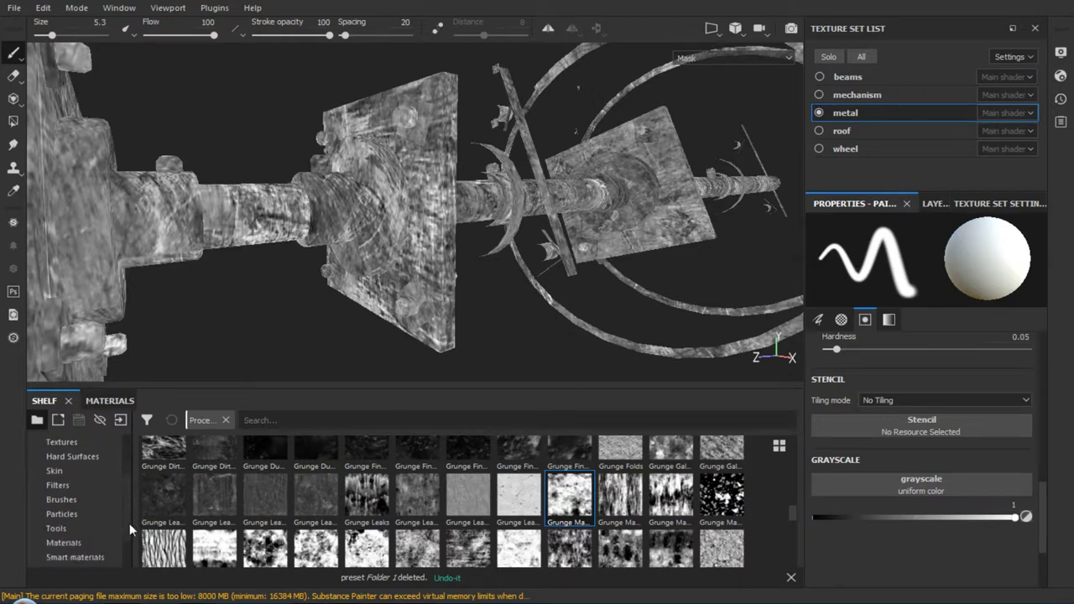
{"action": "left_click", "coordinate": [82, 499]}
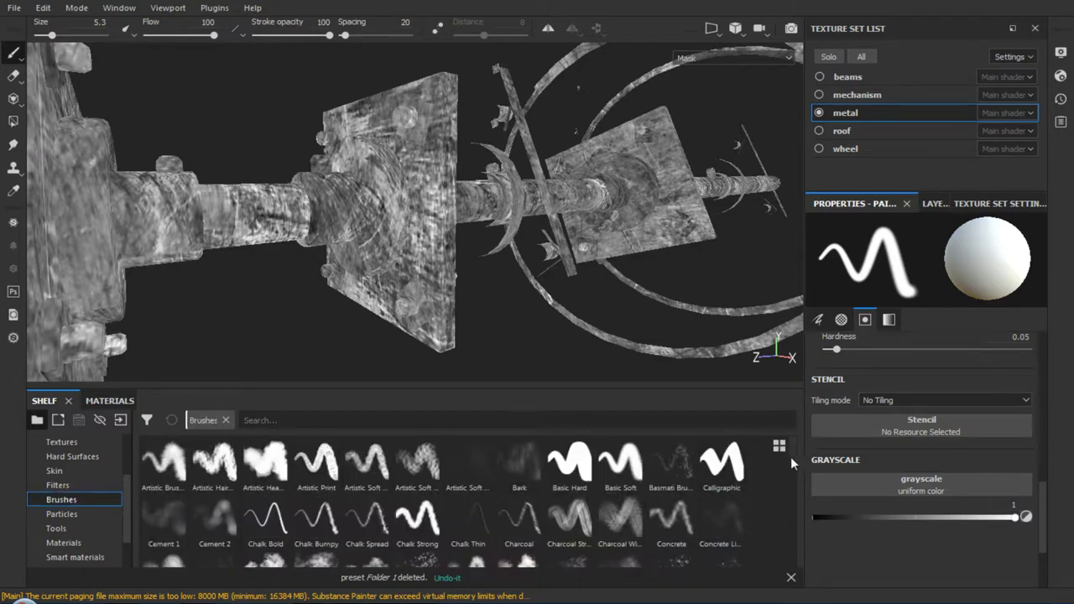
{"action": "left_click_drag", "start_coordinate": [791, 456], "coordinate": [790, 487]}
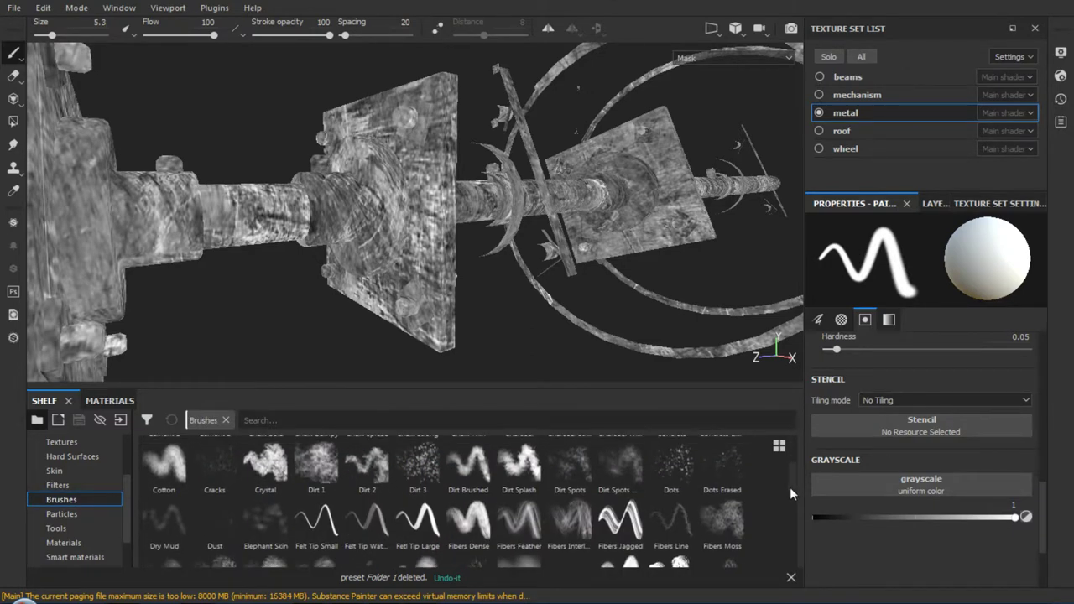
Pick the Dirt 2 brush and paint dirt across the middle of the model
{"action": "left_click", "coordinate": [373, 478]}
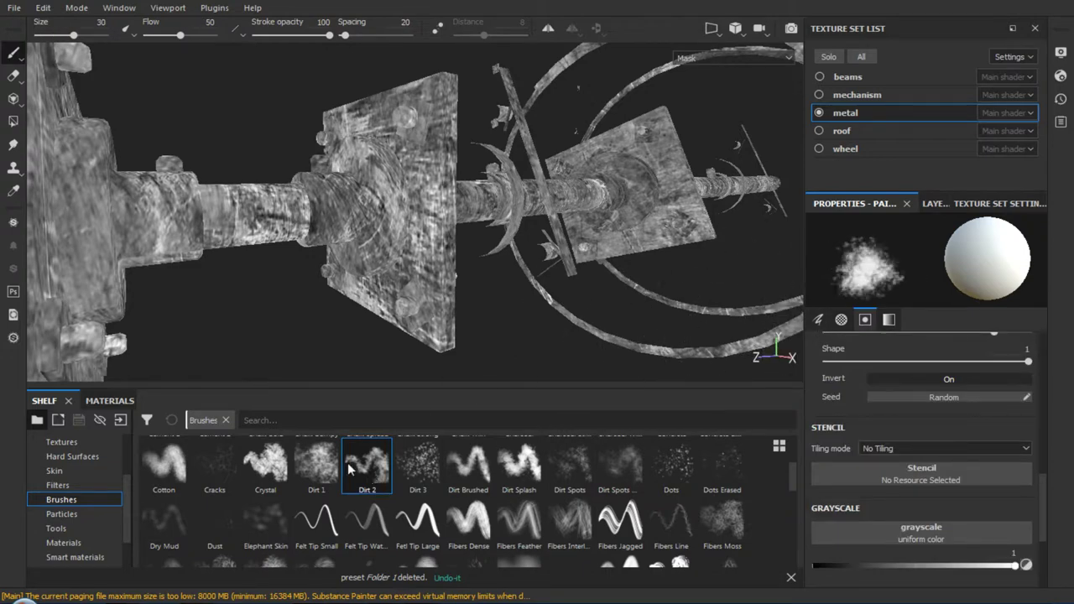
{"action": "left_click_drag", "start_coordinate": [403, 252], "coordinate": [470, 210]}
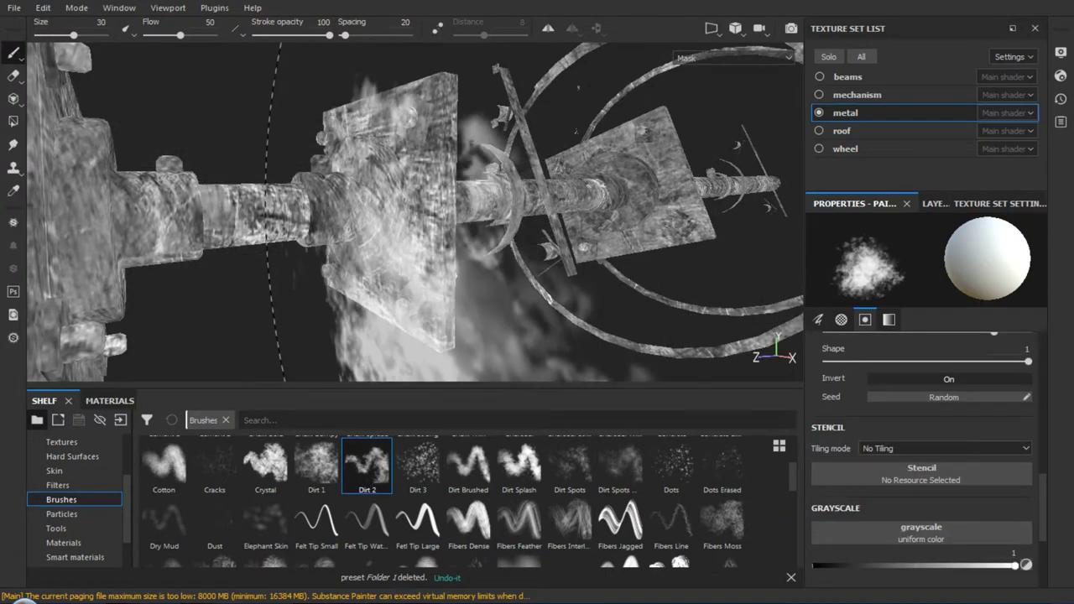
{"action": "scroll", "coordinate": [403, 227], "scroll_direction": "down", "scroll_amount": 3}
{"action": "scroll", "coordinate": [319, 252], "scroll_direction": "down", "scroll_amount": 3}
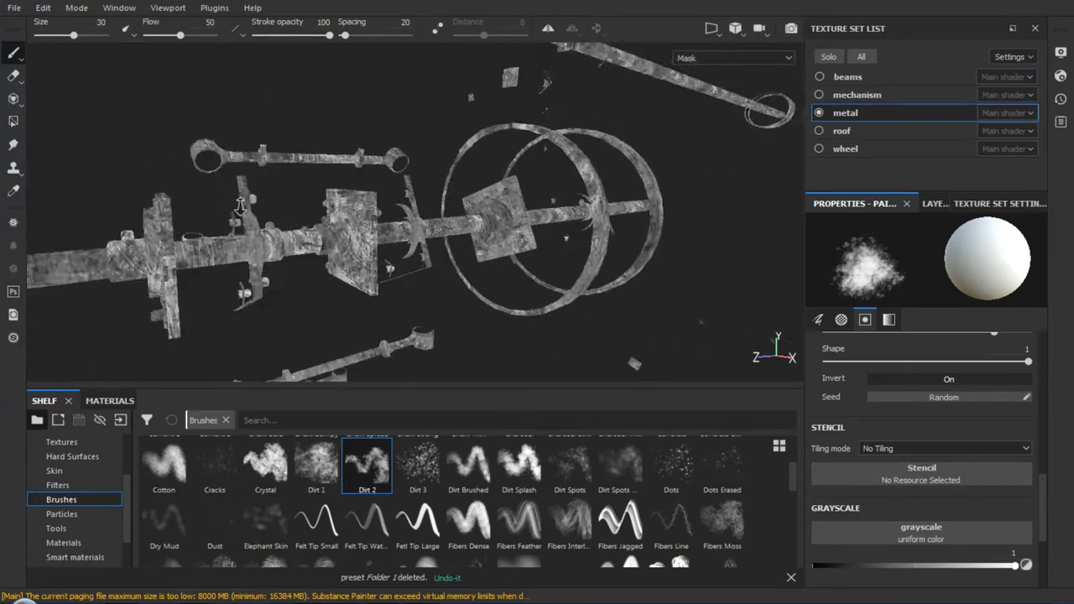
{"action": "scroll", "coordinate": [252, 269], "scroll_direction": "down", "scroll_amount": 2}
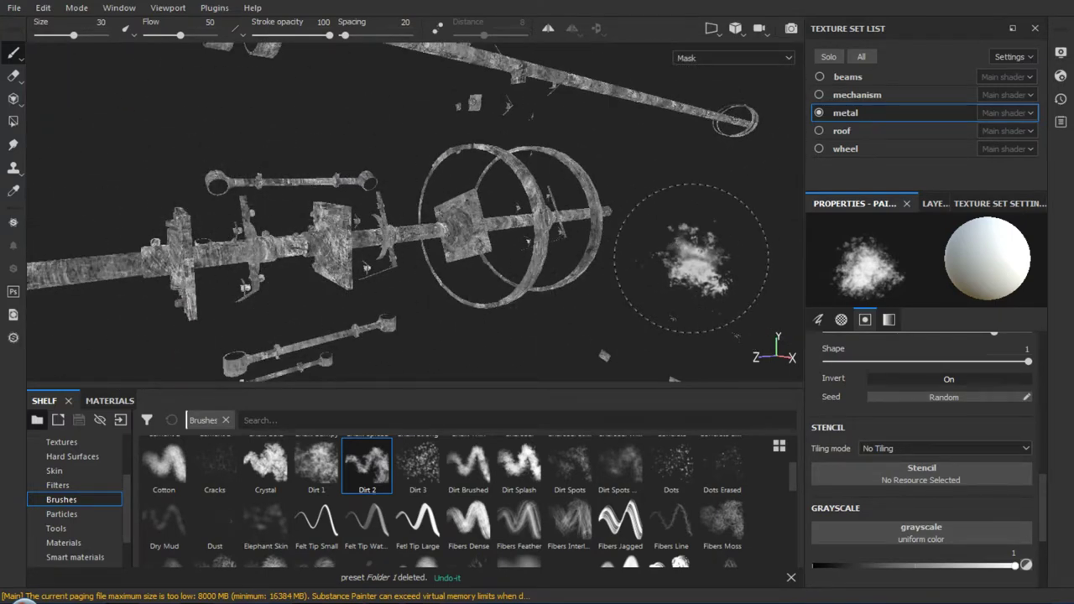
Vary the brush size between about 10 and 28 and make its stamps denser and brighter
{"action": "right_click_drag", "start_coordinate": [691, 259], "coordinate": [663, 258], "text": "ctrl"}
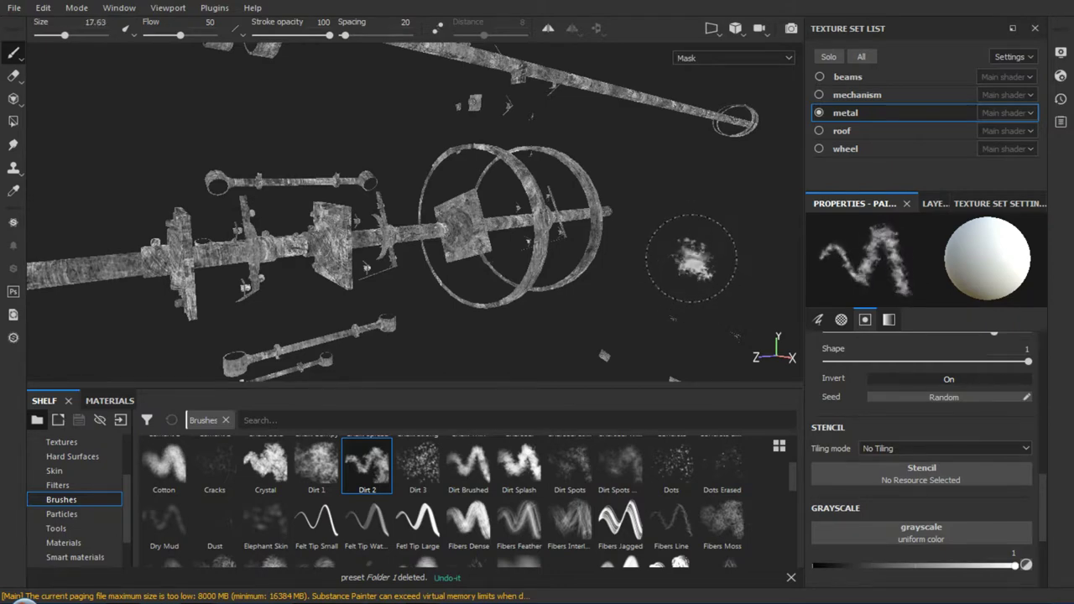
{"action": "mouse_move", "coordinate": [690, 259]}
{"action": "right_mouse_down", "text": "ctrl"}
{"action": "mouse_move", "coordinate": [730, 259]}
{"action": "mouse_move", "coordinate": [643, 258]}
{"action": "mouse_move", "coordinate": [694, 259]}
{"action": "right_mouse_up", "text": "ctrl"}
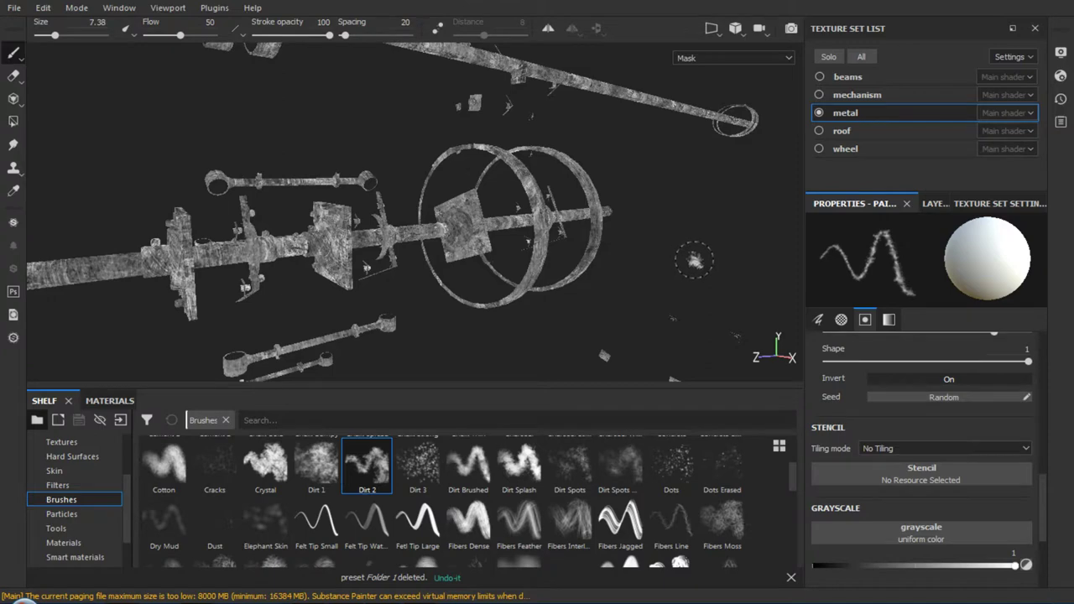
{"action": "key", "text": "ctrl"}
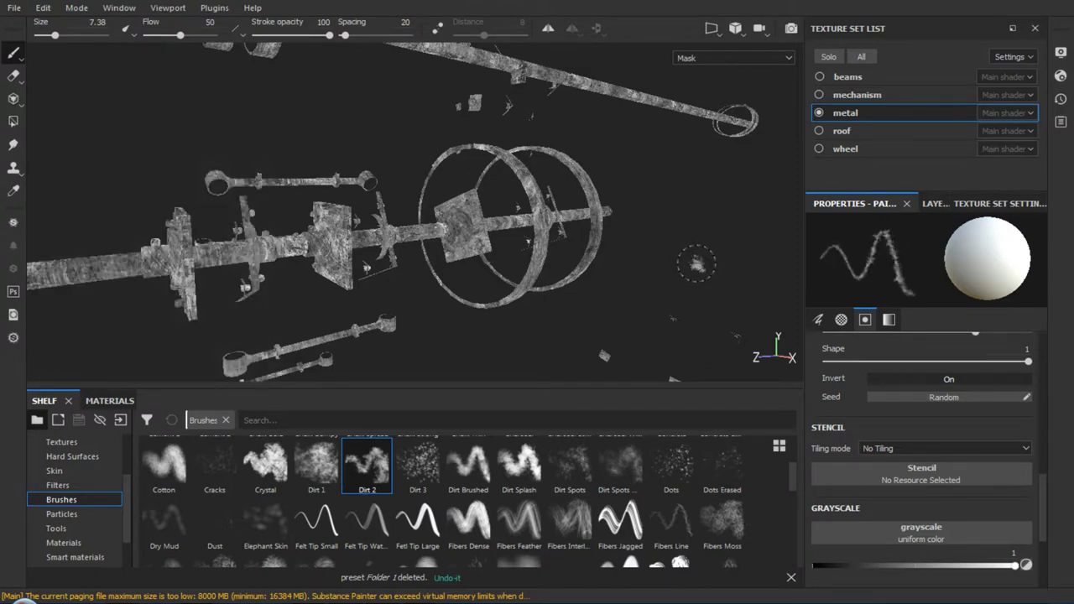
{"action": "right_click_drag", "start_coordinate": [696, 263], "coordinate": [697, 260], "text": "ctrl"}
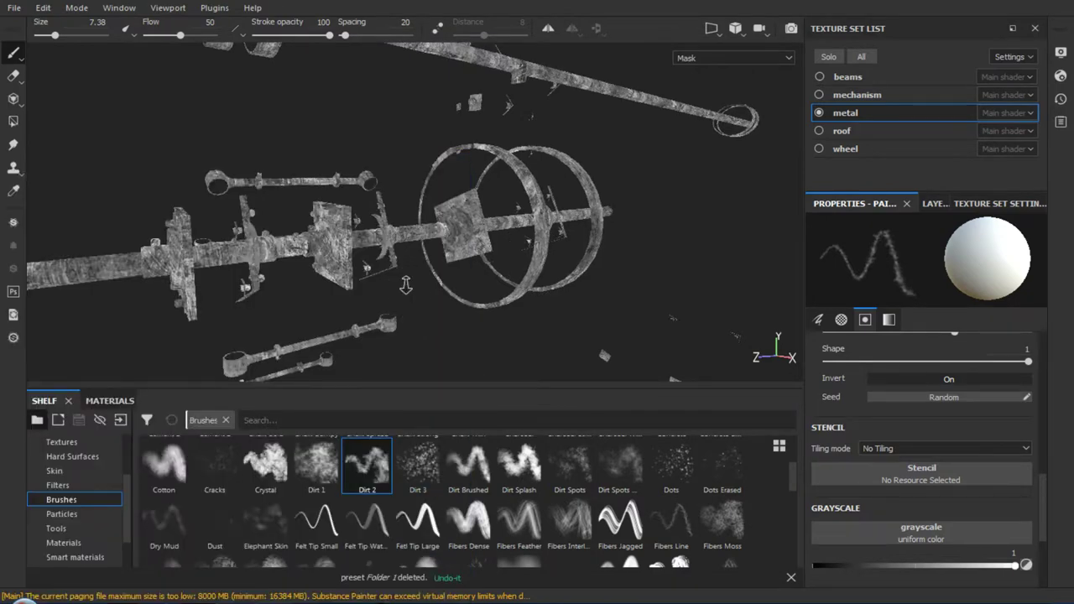
{"action": "scroll", "coordinate": [411, 331], "scroll_direction": "up", "scroll_amount": 3}
{"action": "scroll", "coordinate": [399, 329], "scroll_direction": "up", "scroll_amount": 2}
Shrink the brush slightly to about 17.25 and make its stamps sparser and dimmer
{"action": "right_click", "coordinate": [362, 325]}
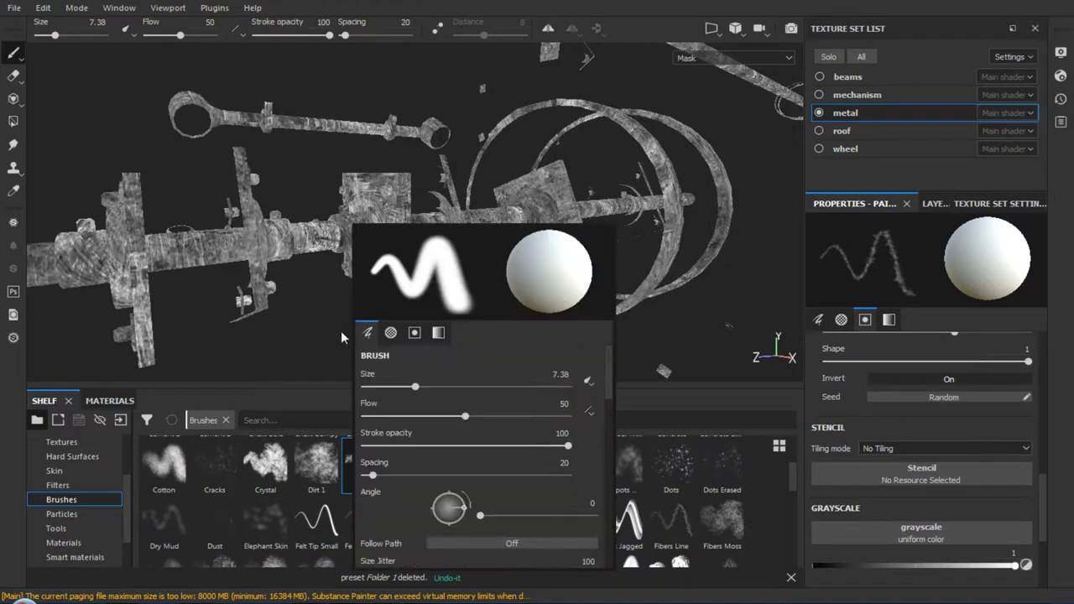
{"action": "right_click", "coordinate": [335, 318]}
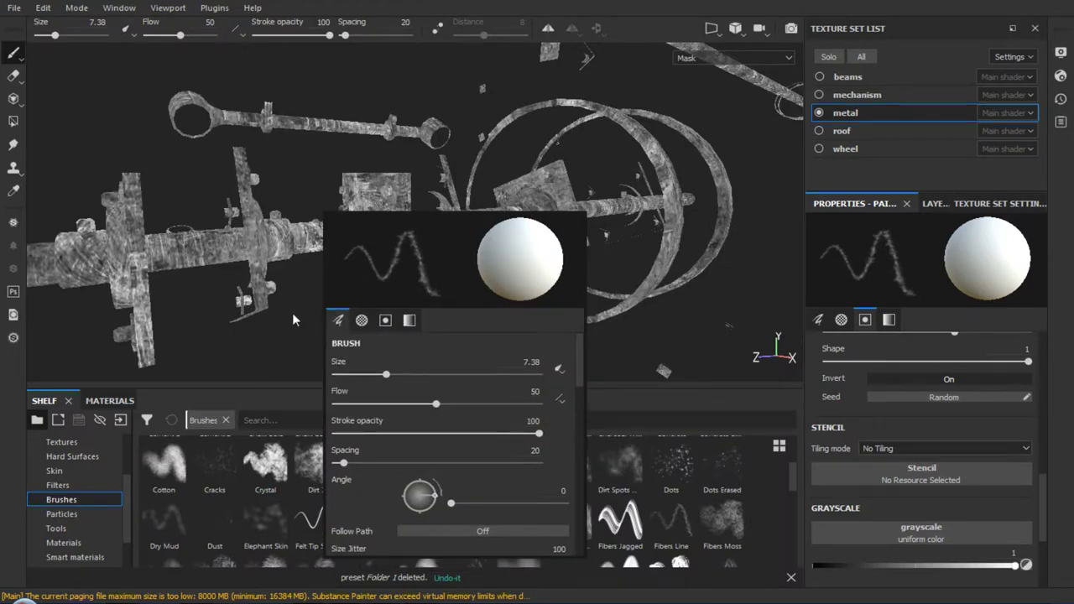
{"action": "left_click_drag", "start_coordinate": [312, 311], "coordinate": [359, 302], "text": "alt"}
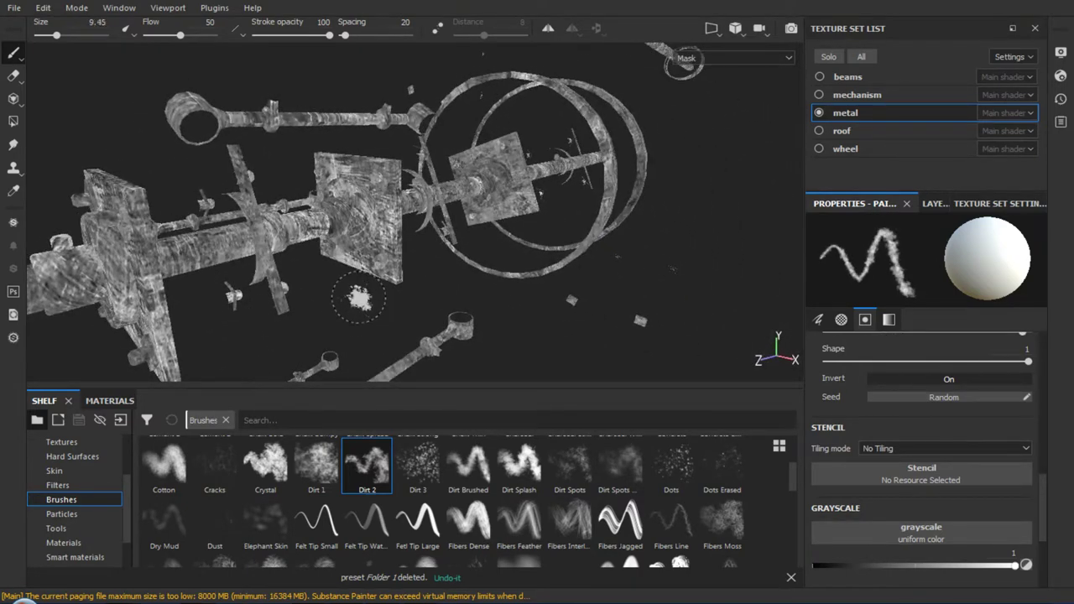
{"action": "right_click_drag", "start_coordinate": [359, 298], "coordinate": [359, 303], "text": "ctrl"}
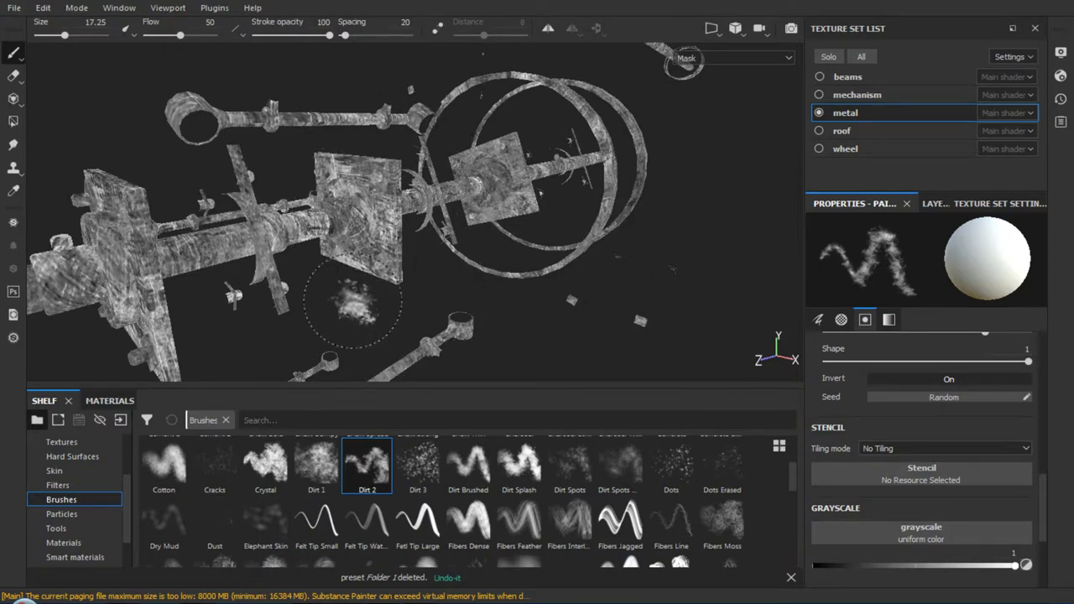
{"action": "mouse_move", "coordinate": [352, 303]}
{"action": "left_mouse_down", "text": "alt"}
{"action": "mouse_move", "coordinate": [513, 281]}
{"action": "mouse_move", "coordinate": [336, 229]}
{"action": "left_mouse_up", "text": "alt"}
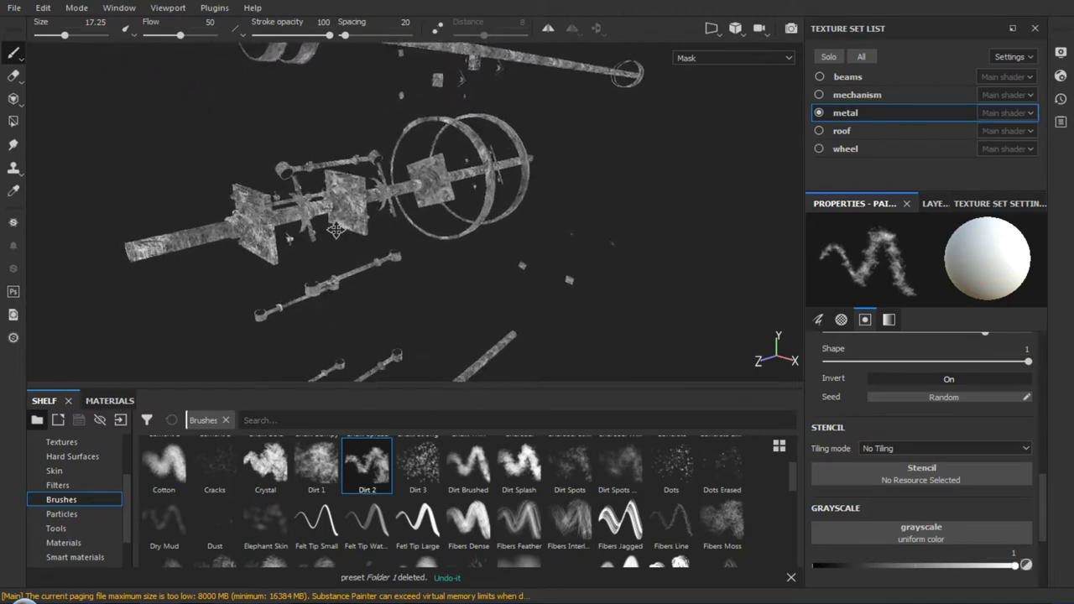
{"action": "scroll", "coordinate": [336, 229], "scroll_direction": "up", "scroll_amount": 3}
Add a paint effect to Fill layer 2's mask
{"action": "left_click", "coordinate": [934, 204]}
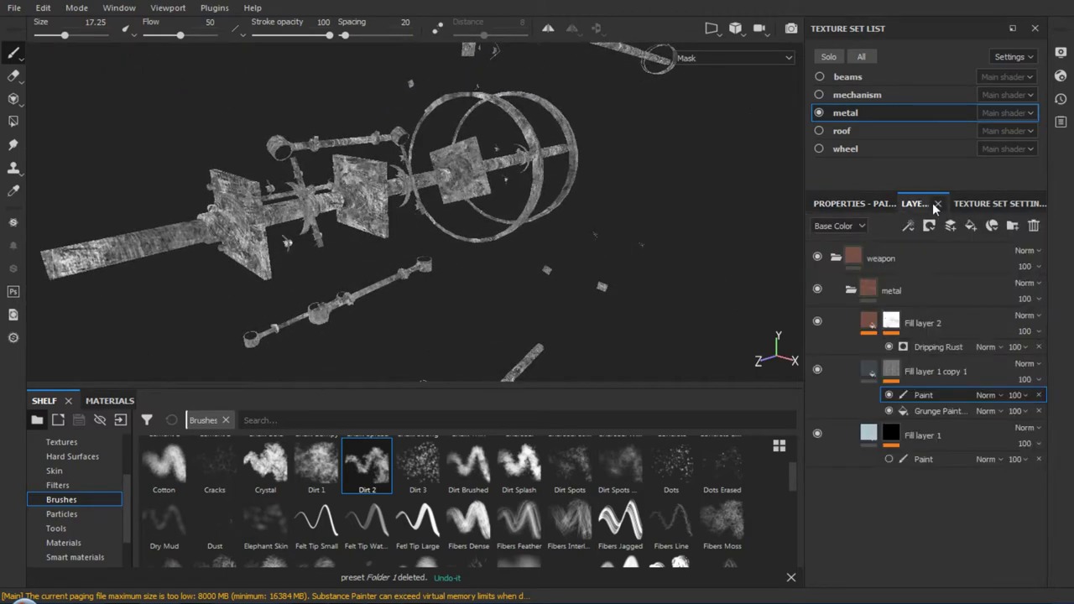
{"action": "left_click", "coordinate": [890, 324]}
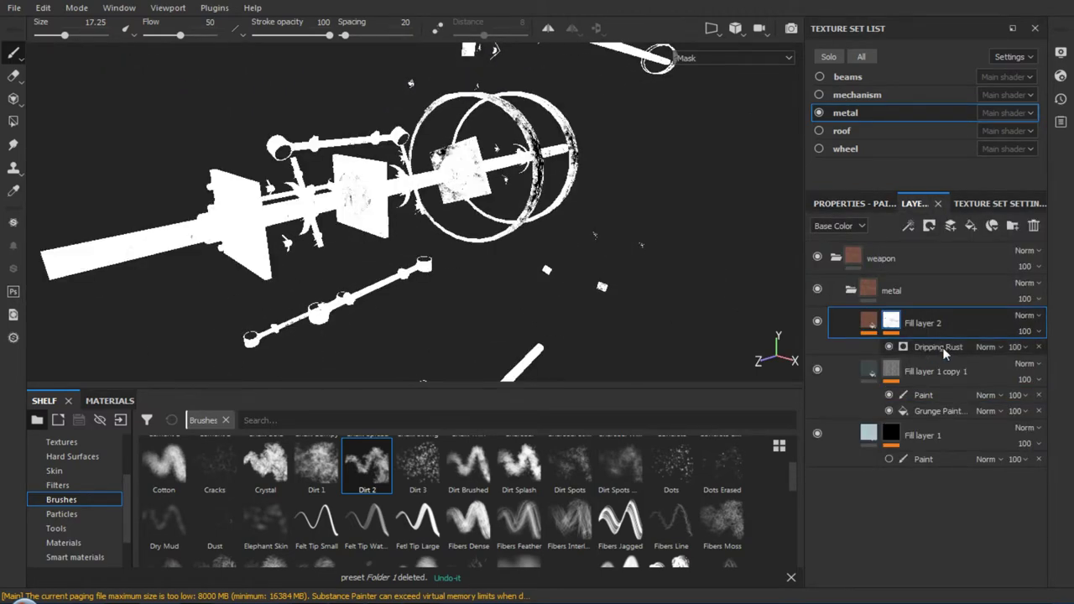
{"action": "right_click", "coordinate": [895, 335]}
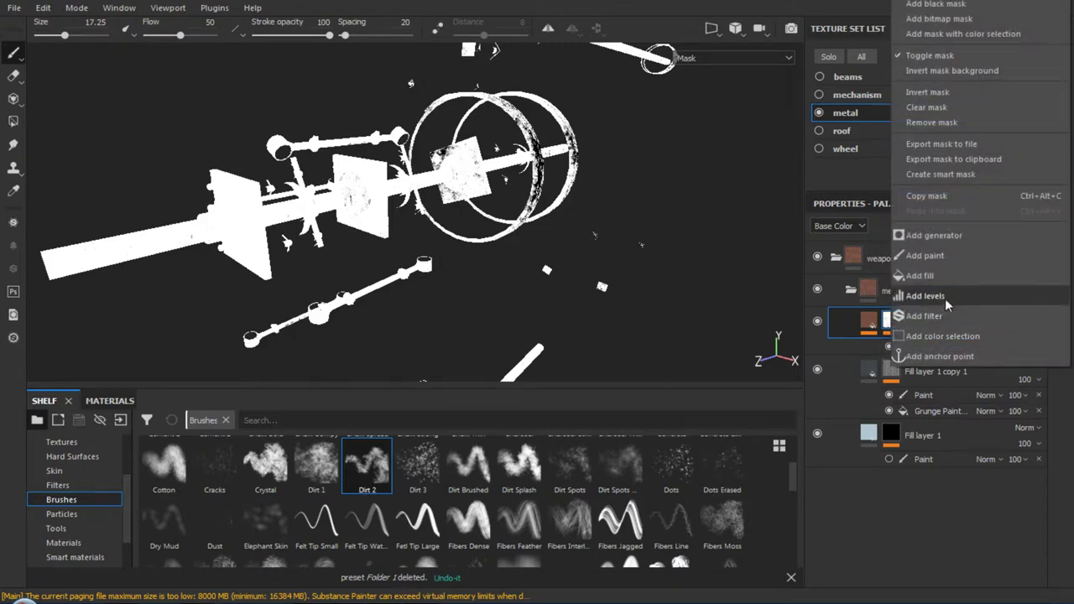
{"action": "left_click", "coordinate": [940, 256]}
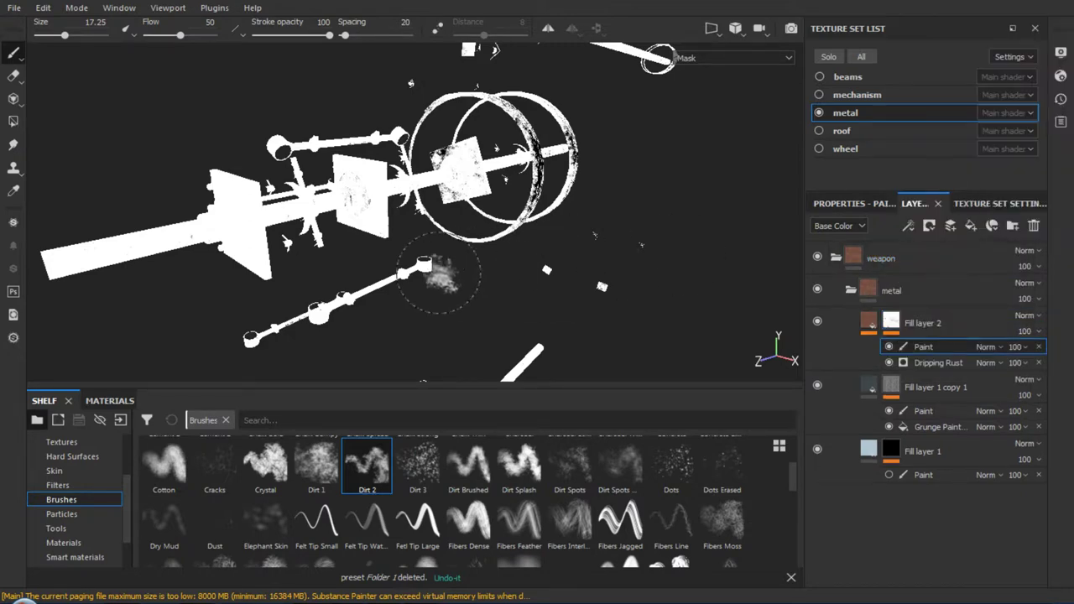
Return to Material view and orbit around the rusty model toward the shaft end
{"action": "key", "text": "m"}
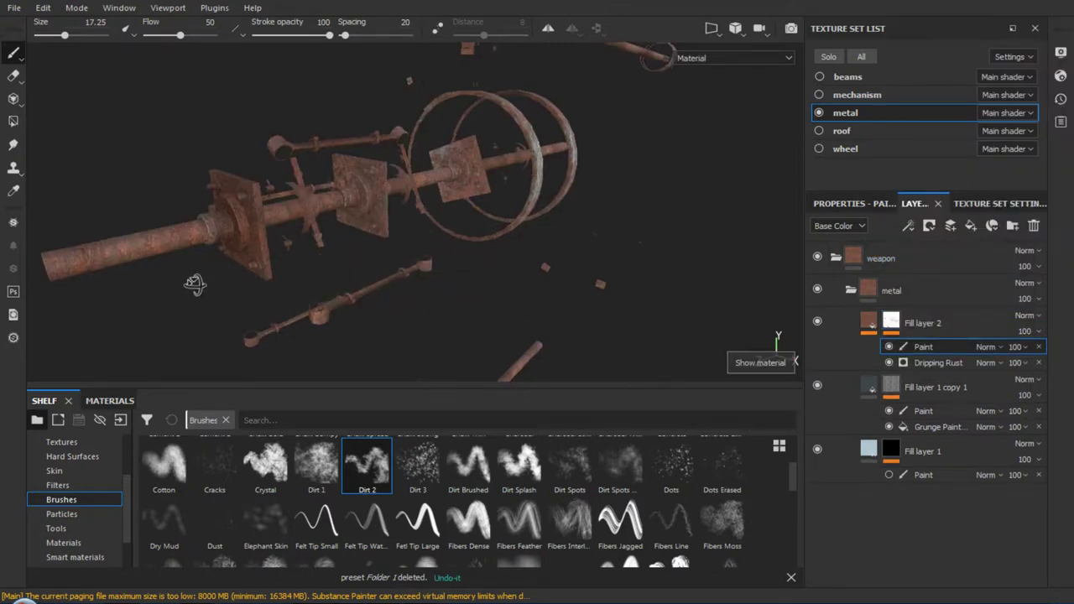
{"action": "left_click_drag", "start_coordinate": [371, 299], "coordinate": [254, 309], "text": "alt"}
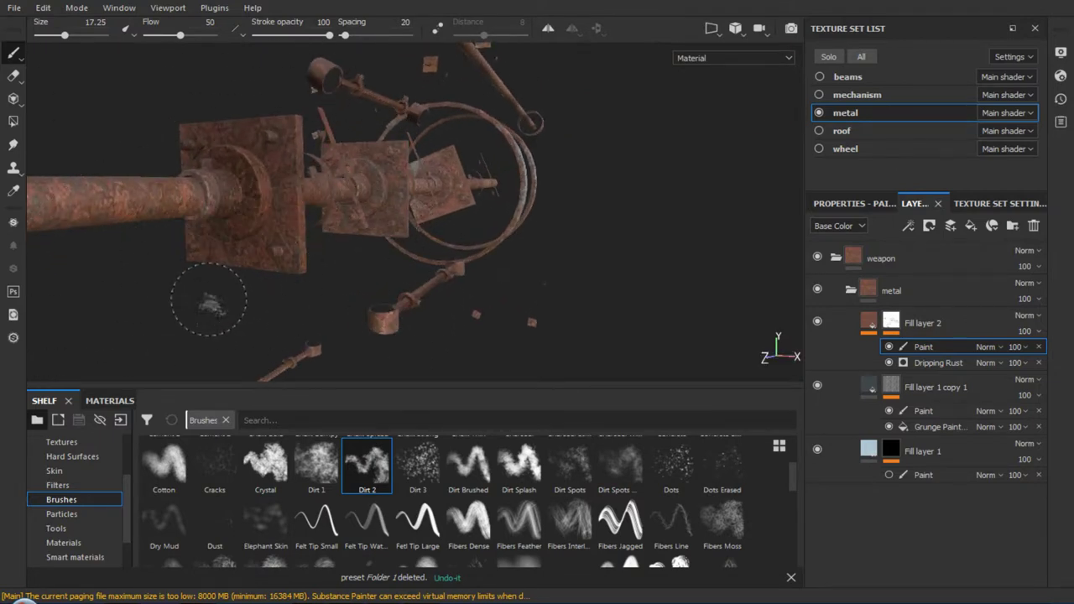
{"action": "left_click_drag", "start_coordinate": [209, 300], "coordinate": [133, 249], "text": "alt"}
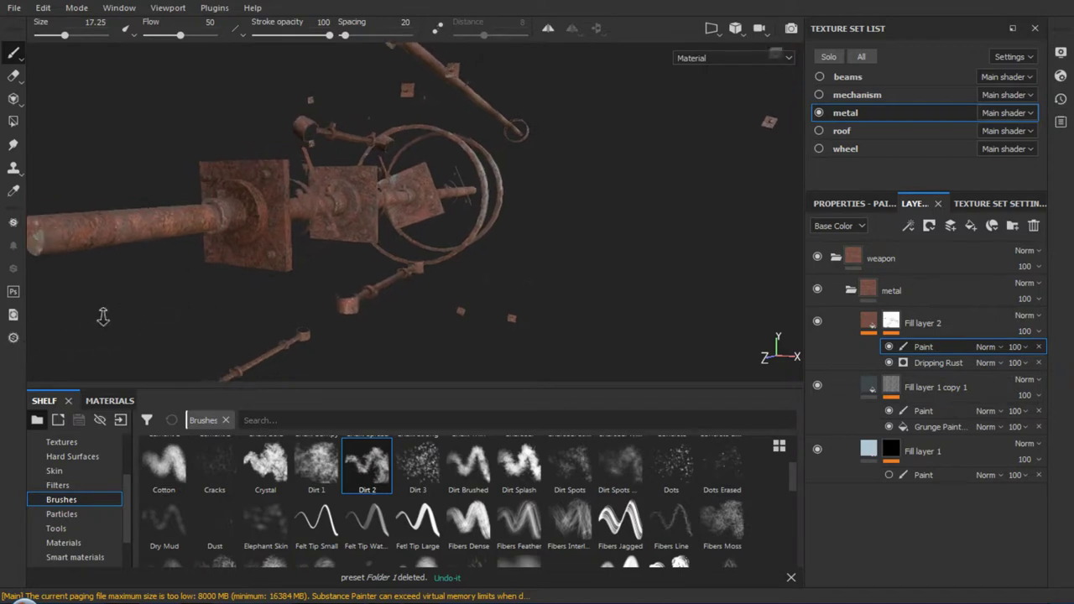
{"action": "mouse_move", "coordinate": [168, 264]}
{"action": "left_mouse_down", "text": "alt"}
{"action": "mouse_move", "coordinate": [270, 309]}
{"action": "mouse_move", "coordinate": [388, 311]}
{"action": "left_mouse_up", "text": "alt"}
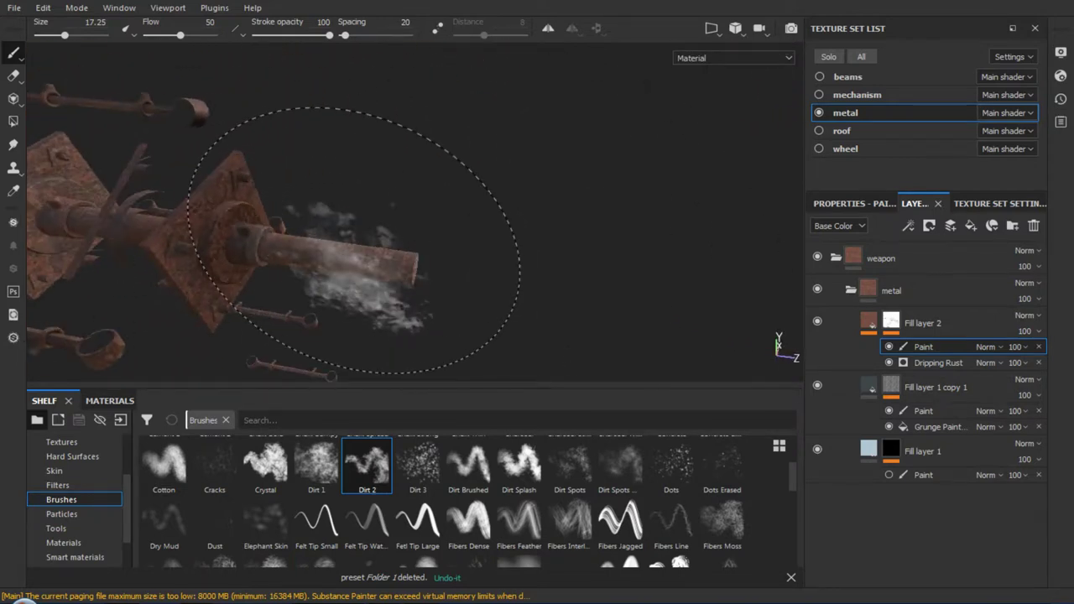
{"action": "left_click_drag", "start_coordinate": [313, 278], "coordinate": [436, 276], "text": "alt"}
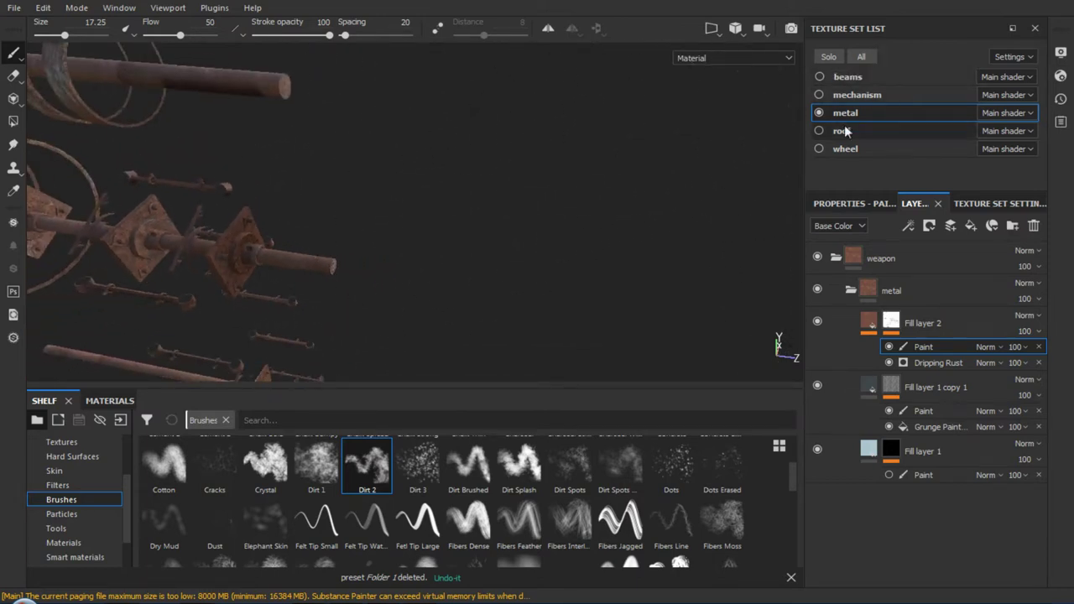
Split the viewport into side-by-side 3D and UV texture views
{"action": "left_click", "coordinate": [714, 28]}
{"action": "left_click", "coordinate": [720, 50]}
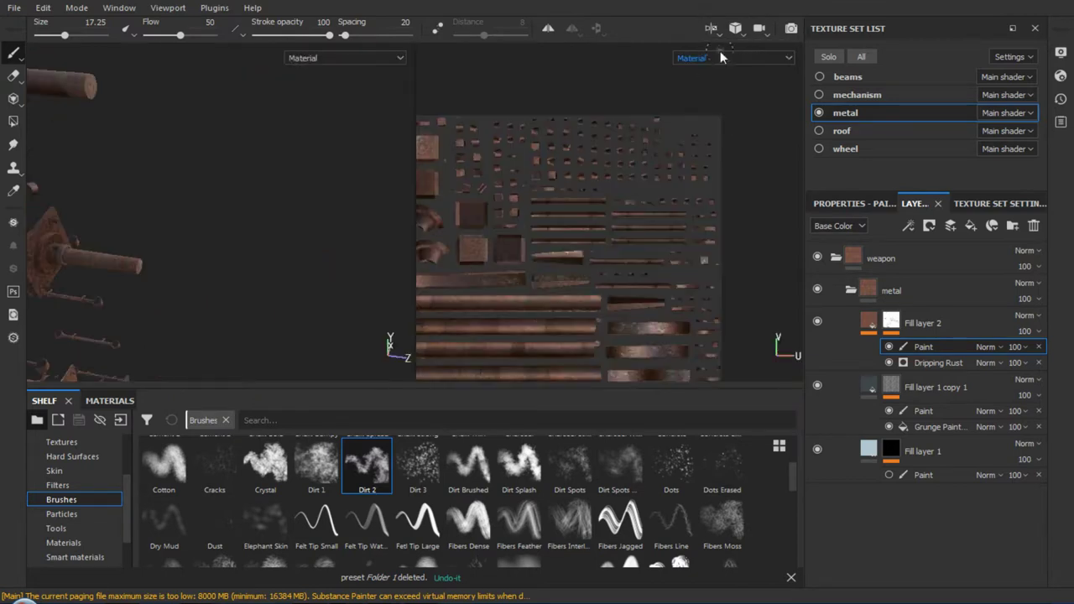
{"action": "scroll", "coordinate": [490, 313], "scroll_direction": "up", "scroll_amount": 4}
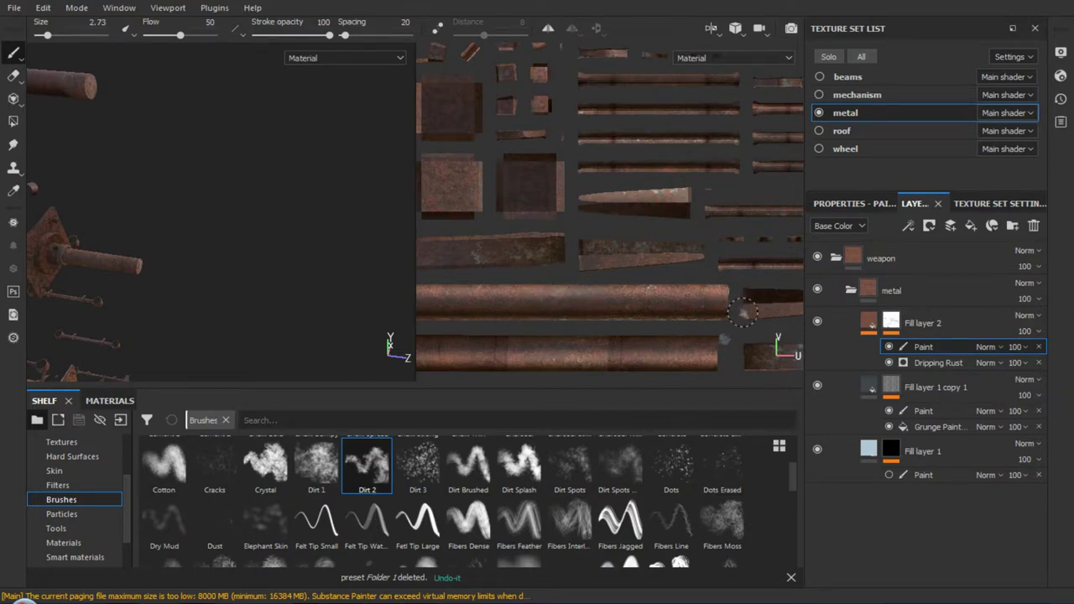
Frame the square plates in the UV view and paint a Dirt 2 stroke into Fill layer 1's mask
{"action": "left_click", "coordinate": [923, 411]}
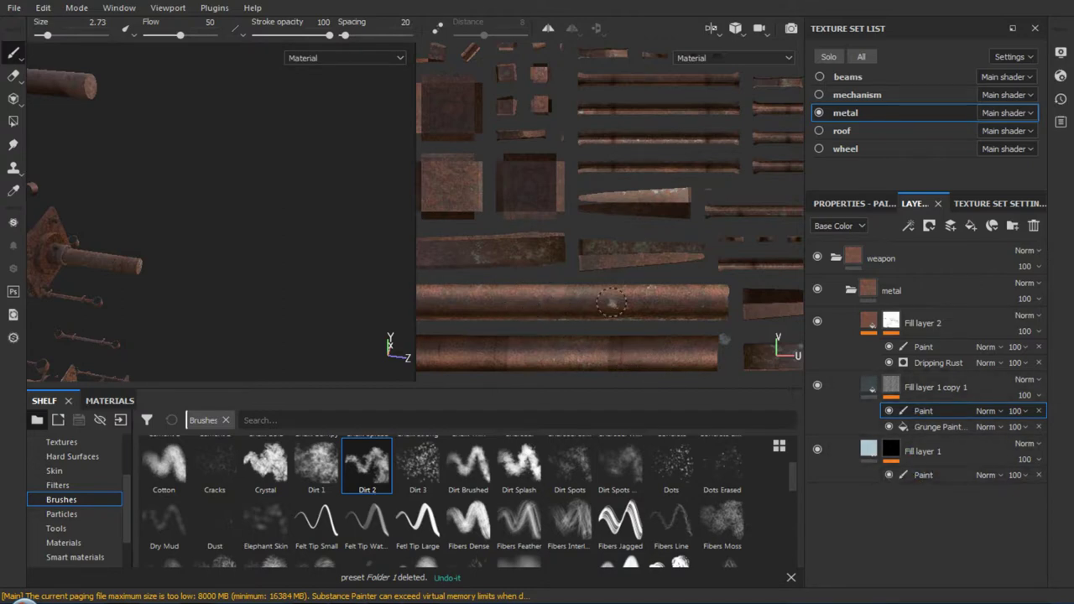
{"action": "left_click", "coordinate": [950, 474]}
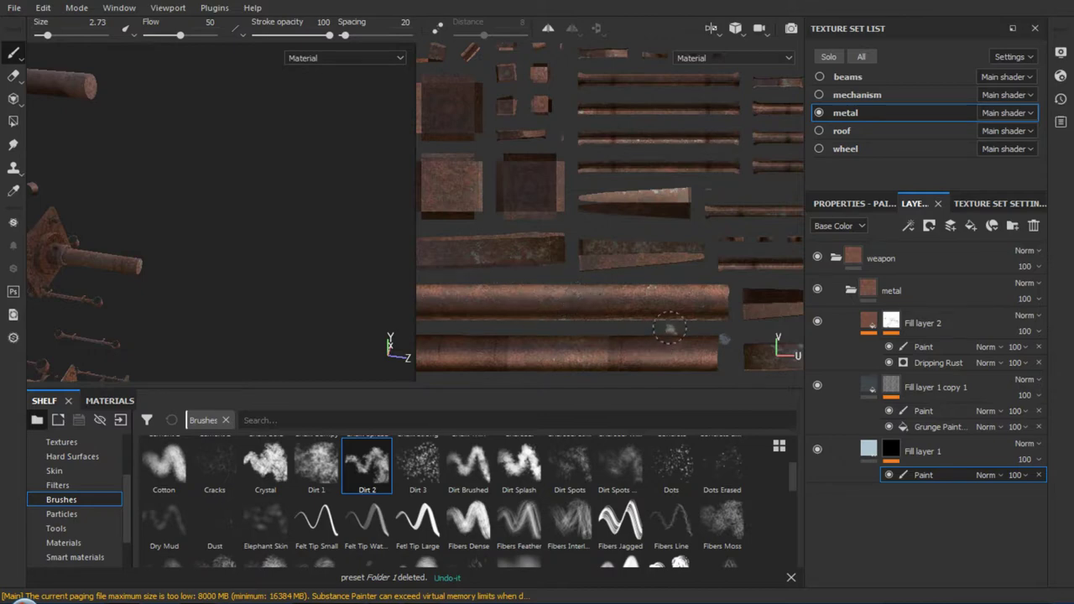
{"action": "right_click_drag", "start_coordinate": [640, 338], "coordinate": [659, 263], "text": "alt"}
{"action": "middle_click_drag", "start_coordinate": [660, 263], "coordinate": [582, 270]}
{"action": "right_click_drag", "start_coordinate": [583, 270], "coordinate": [676, 363], "text": "alt"}
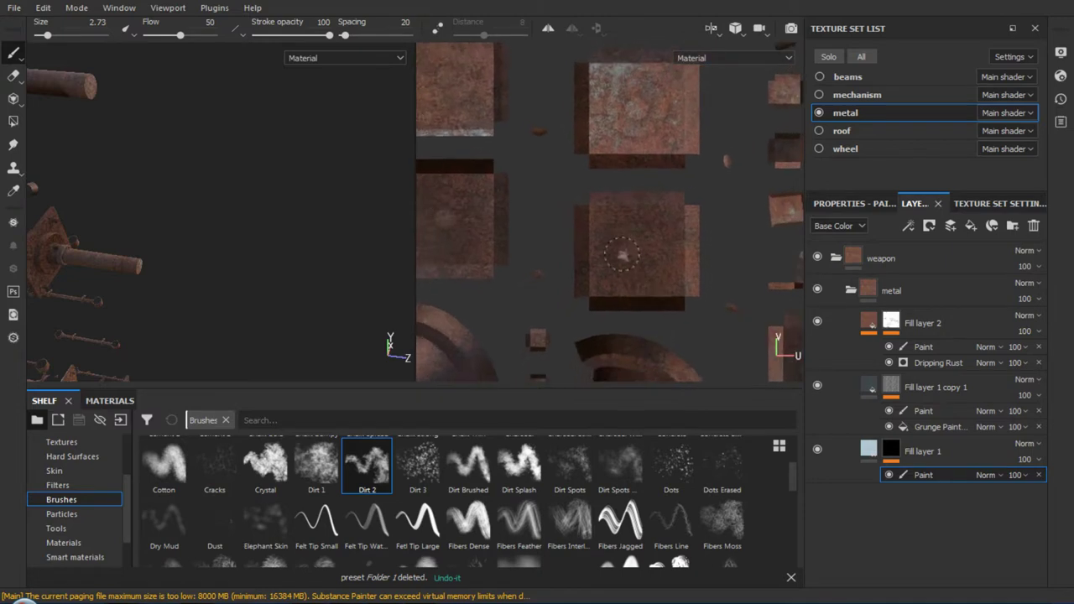
{"action": "right_click_drag", "start_coordinate": [676, 363], "coordinate": [638, 252], "text": "alt"}
{"action": "middle_click_drag", "start_coordinate": [638, 252], "coordinate": [625, 198]}
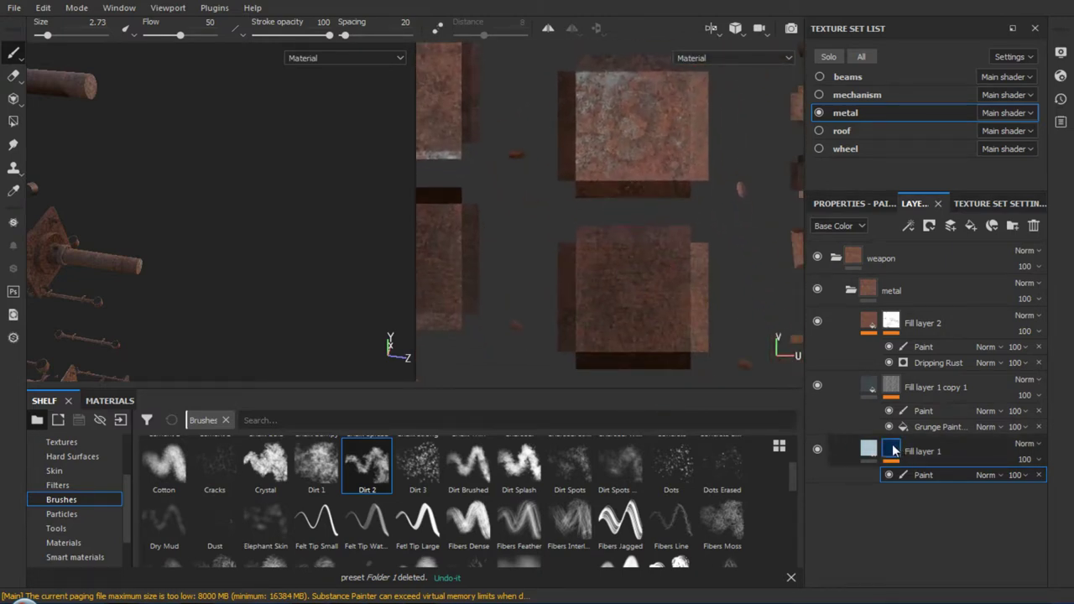
{"action": "left_click", "coordinate": [892, 451]}
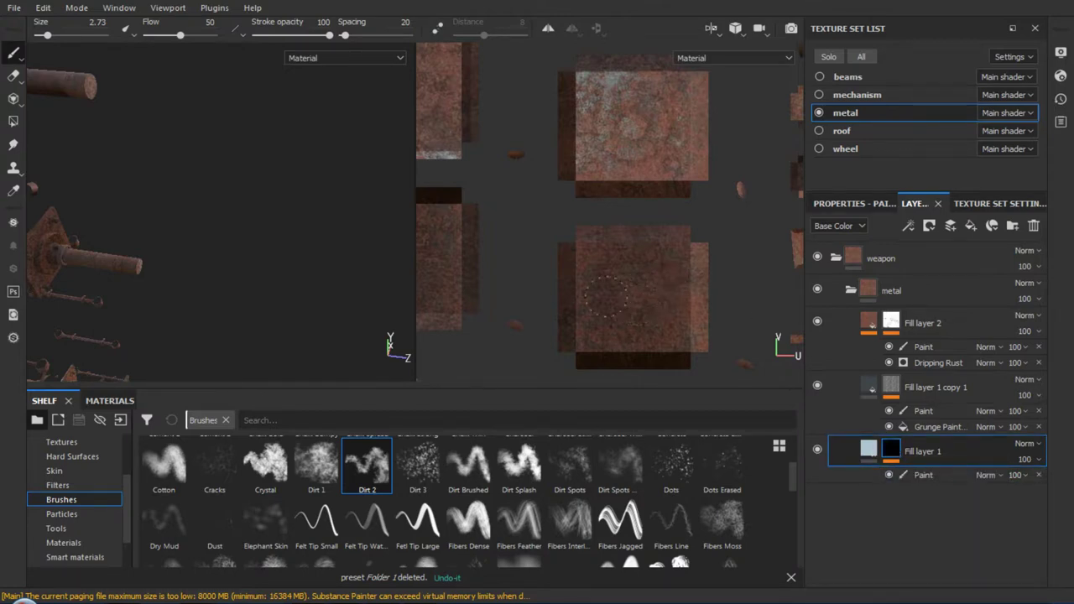
{"action": "left_click_drag", "start_coordinate": [640, 277], "coordinate": [699, 290]}
Display the mask channel and undo the stray stroke in Fill layer 1's mask
{"action": "key", "text": "c"}
{"action": "key", "text": "ctrl+z"}
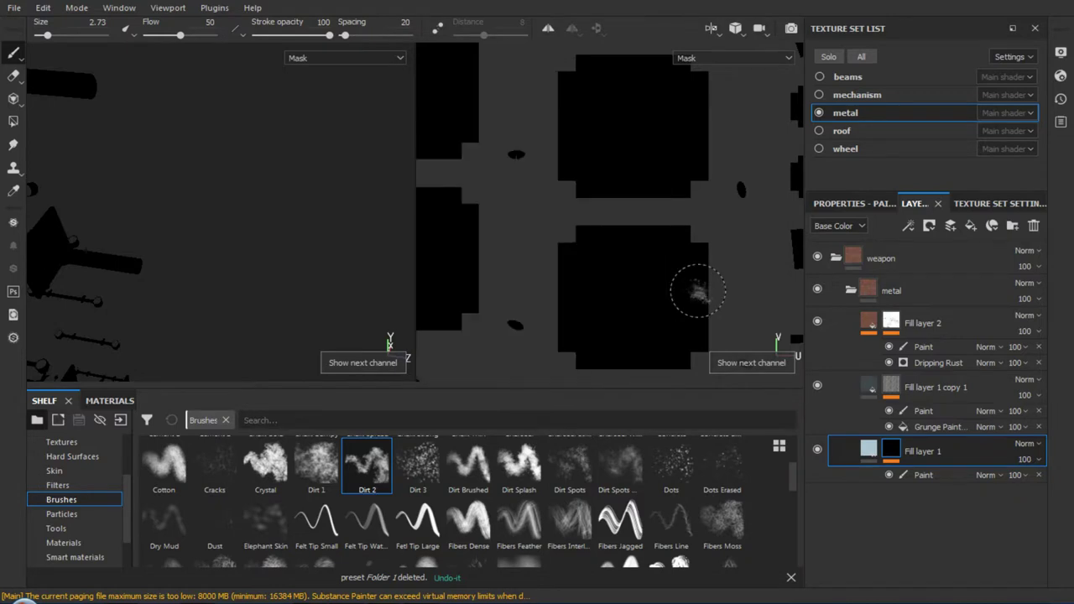
{"action": "mouse_move", "coordinate": [746, 267]}
{"action": "right_mouse_down", "text": "alt"}
{"action": "mouse_move", "coordinate": [687, 239]}
{"action": "mouse_move", "coordinate": [703, 280]}
{"action": "mouse_move", "coordinate": [660, 180]}
{"action": "right_mouse_up", "text": "alt"}
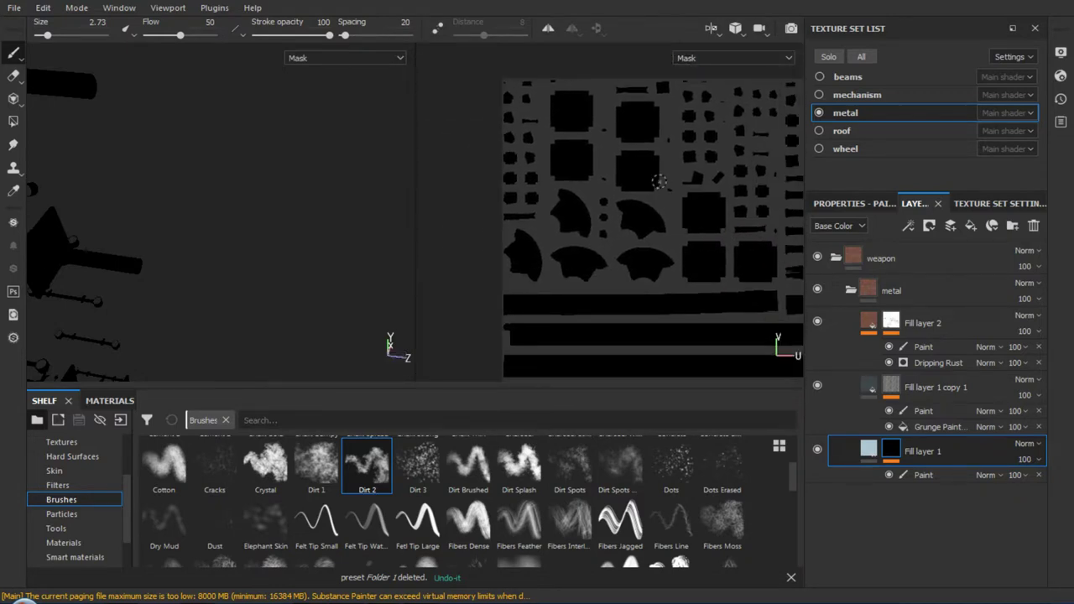
Compare Fill layer 1 copy 1's mask by toggling its Grunge Paint and paint effects
{"action": "left_click", "coordinate": [896, 384]}
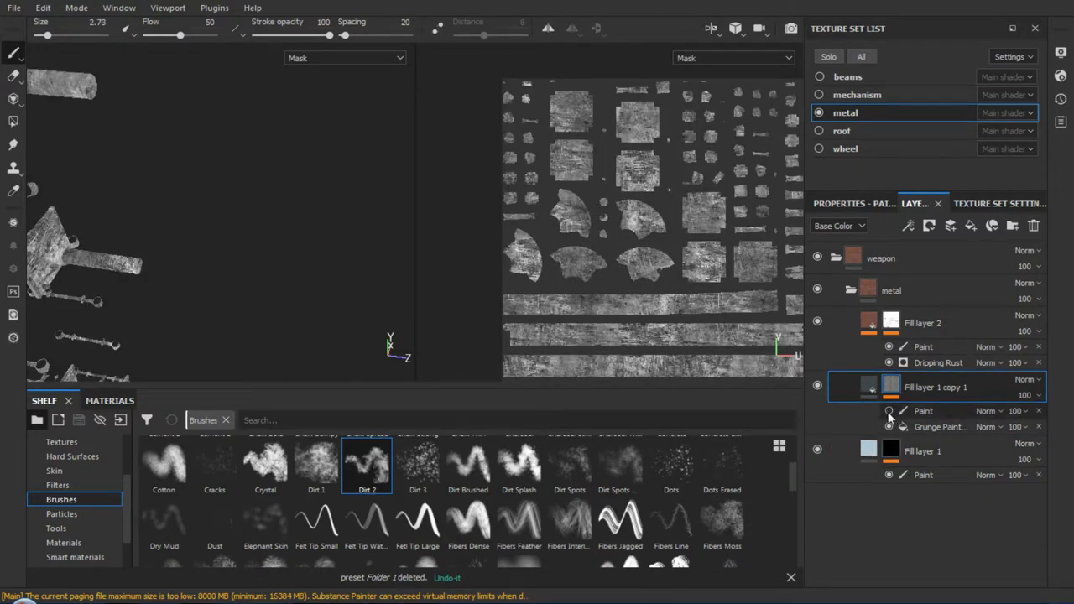
{"action": "left_click", "coordinate": [890, 427]}
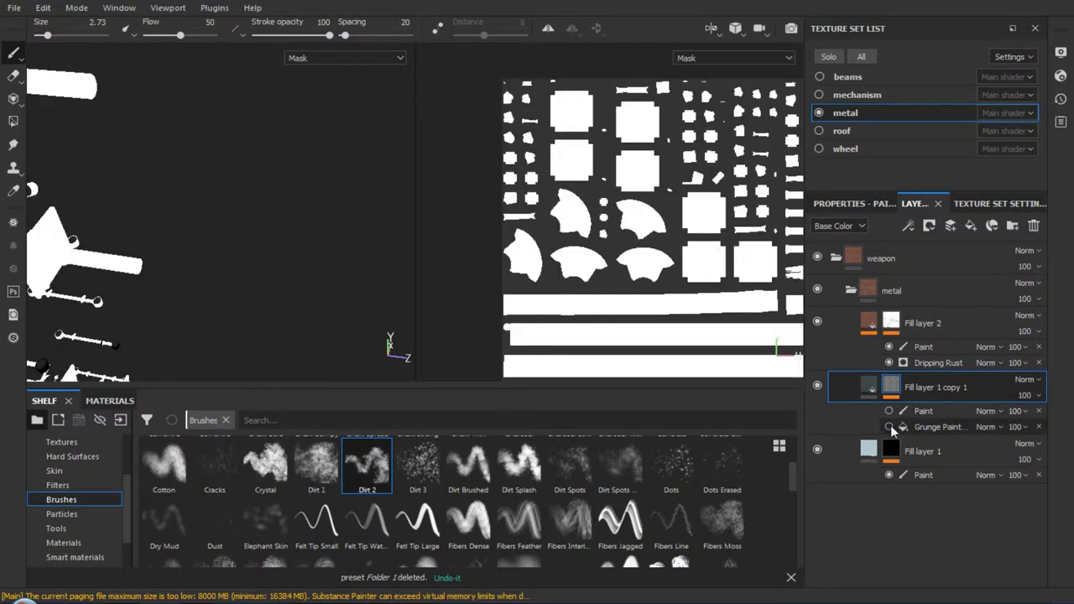
{"action": "left_click", "coordinate": [889, 426]}
{"action": "left_click", "coordinate": [889, 411]}
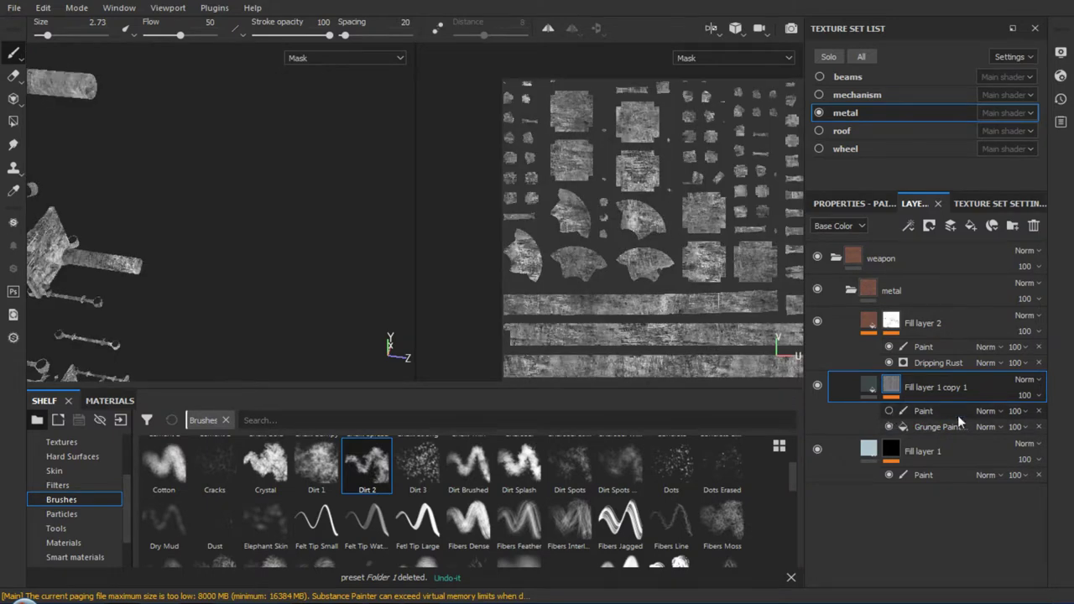
{"action": "left_click", "coordinate": [1039, 412]}
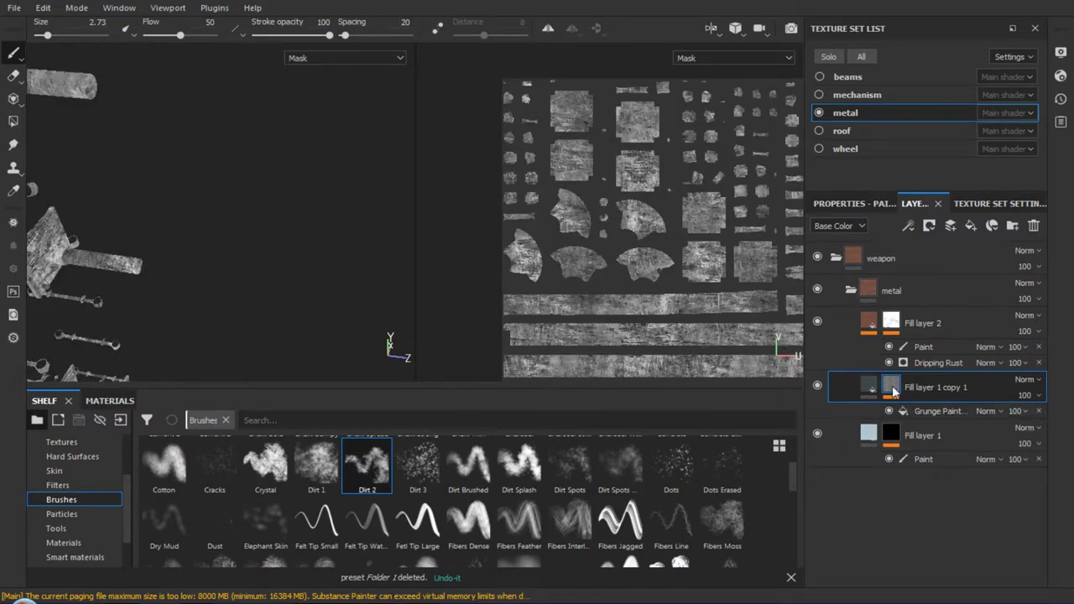
{"action": "key", "text": "ctrl+z"}
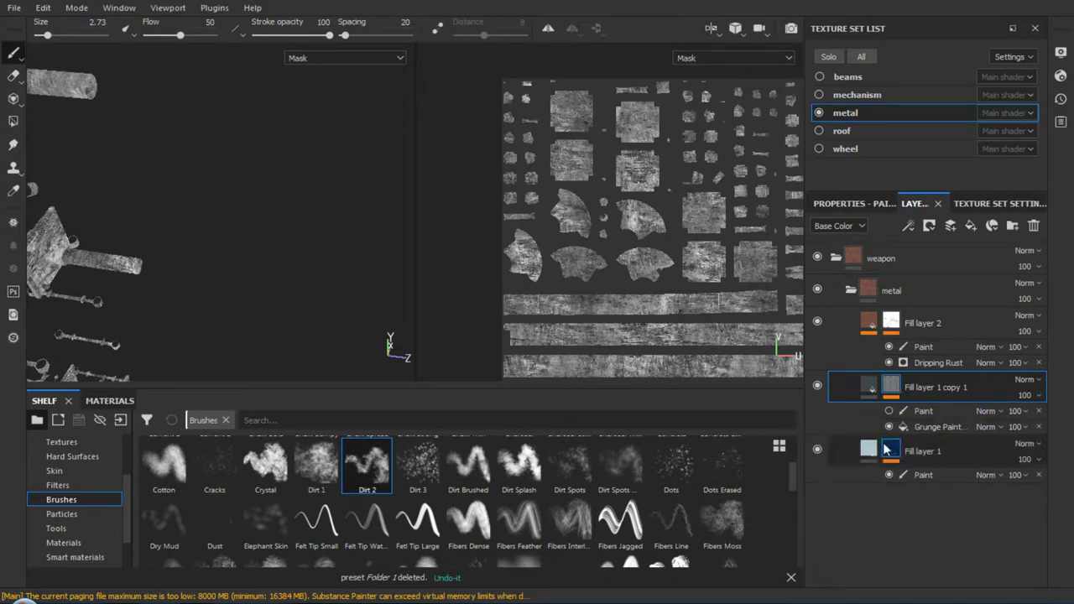
{"action": "left_click", "coordinate": [889, 411]}
{"action": "scroll", "coordinate": [676, 335], "scroll_direction": "up", "scroll_amount": 2}
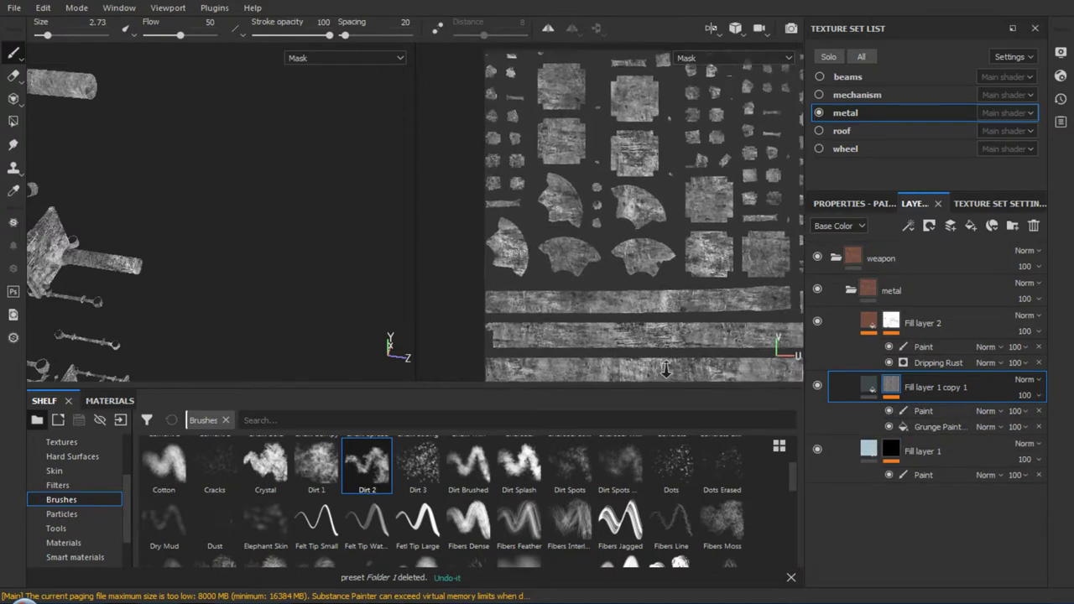
{"action": "scroll", "coordinate": [667, 334], "scroll_direction": "up", "scroll_amount": 2}
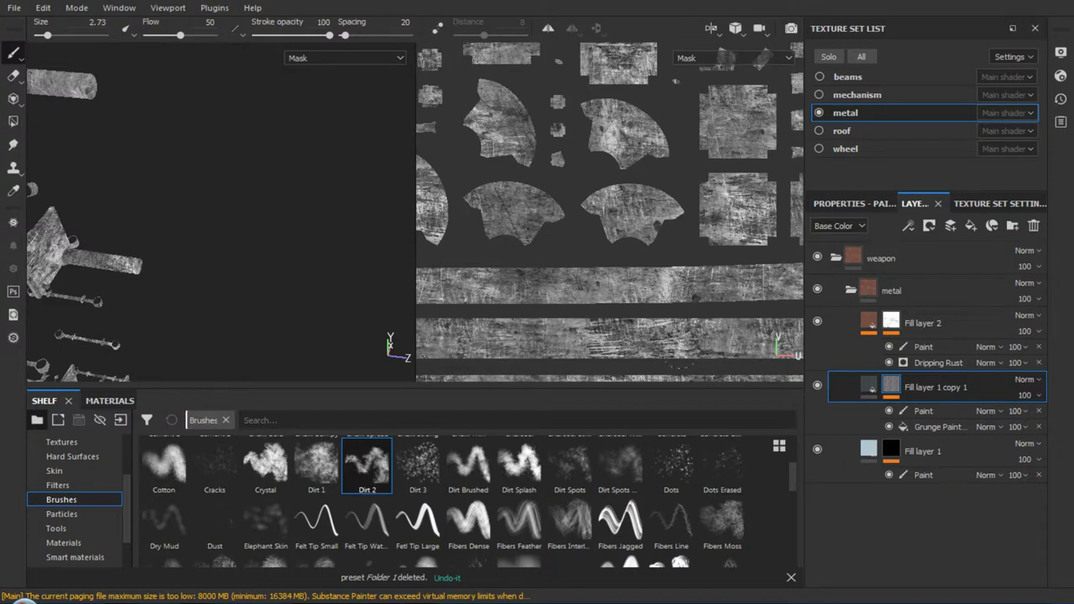
Set the brush grayscale to 0 so it paints black, then hide Fill layer 1
{"action": "left_click", "coordinate": [923, 347]}
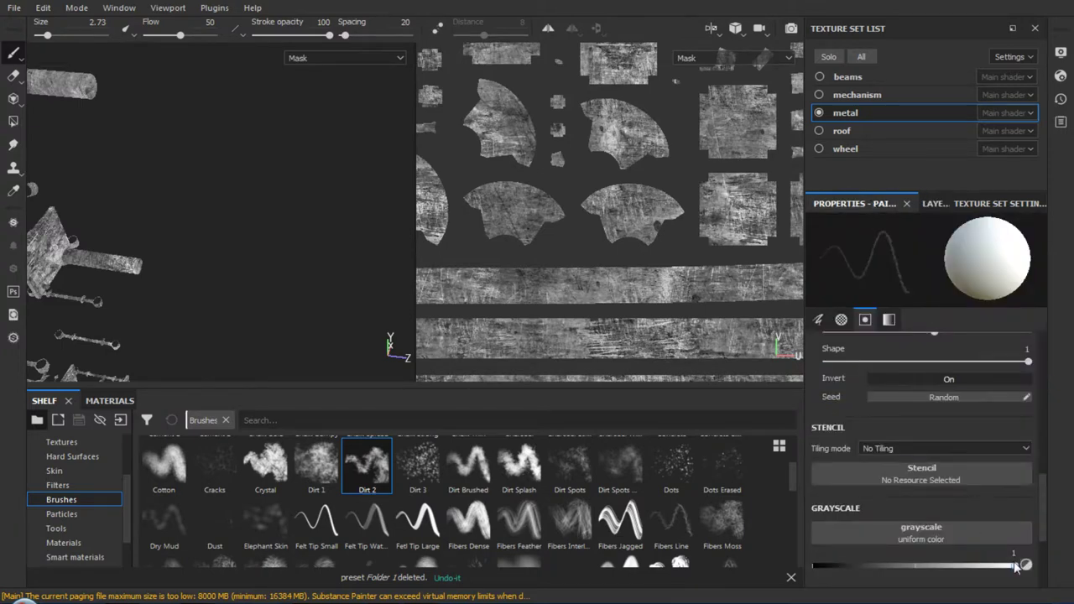
{"action": "left_click_drag", "start_coordinate": [1018, 567], "coordinate": [774, 561]}
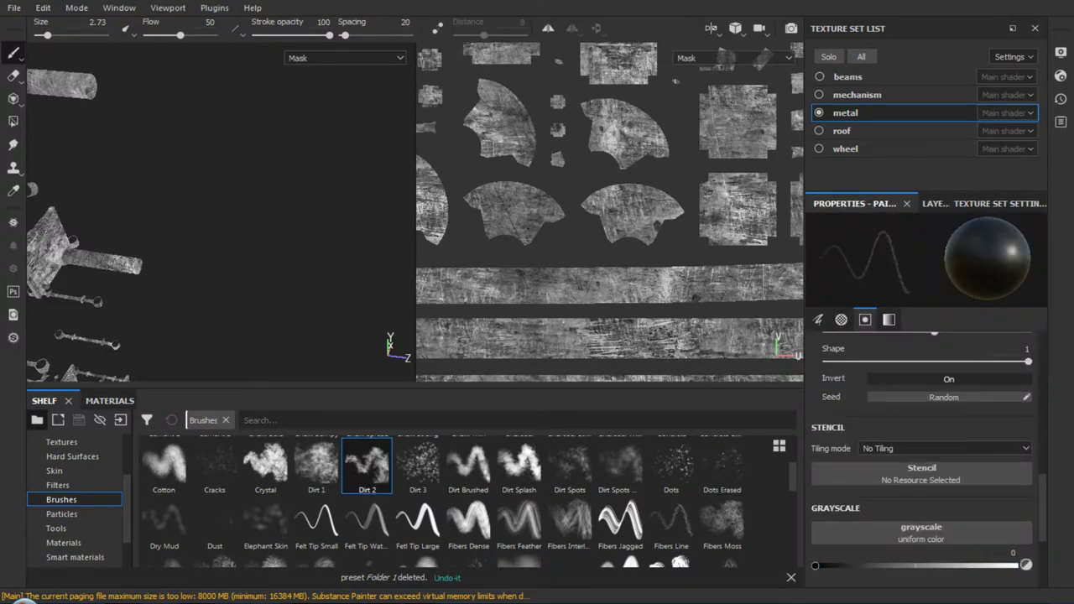
{"action": "left_click", "coordinate": [933, 205]}
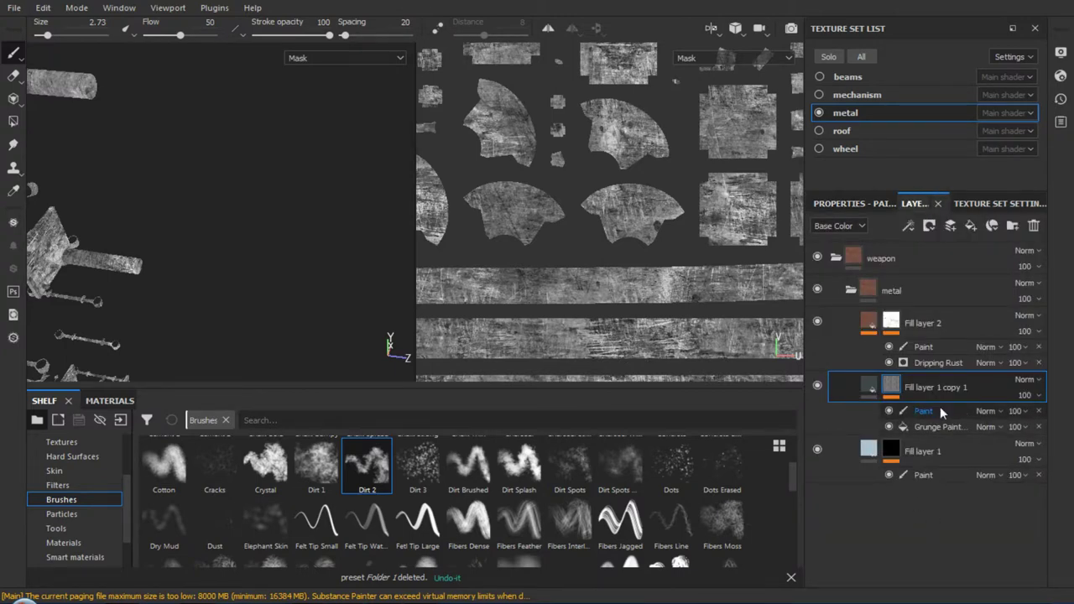
{"action": "left_click", "coordinate": [894, 412]}
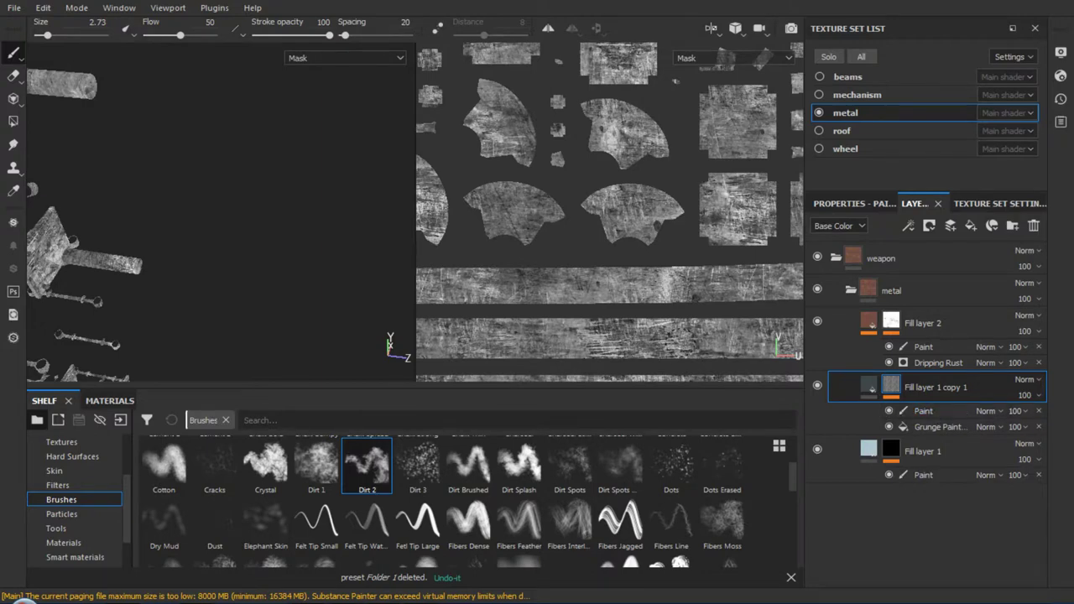
{"action": "left_click", "coordinate": [817, 451]}
Show Fill layer 1 again and delete the old paint effect from its mask
{"action": "left_click", "coordinate": [817, 450]}
{"action": "left_click", "coordinate": [919, 475]}
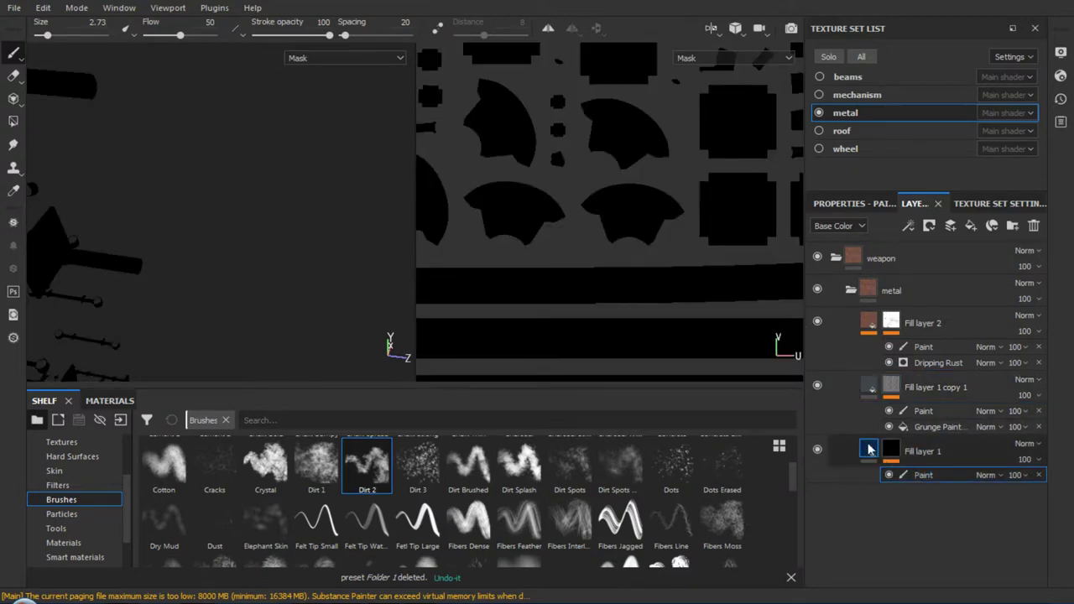
{"action": "key", "text": "Delete"}
{"action": "left_click", "coordinate": [846, 205]}
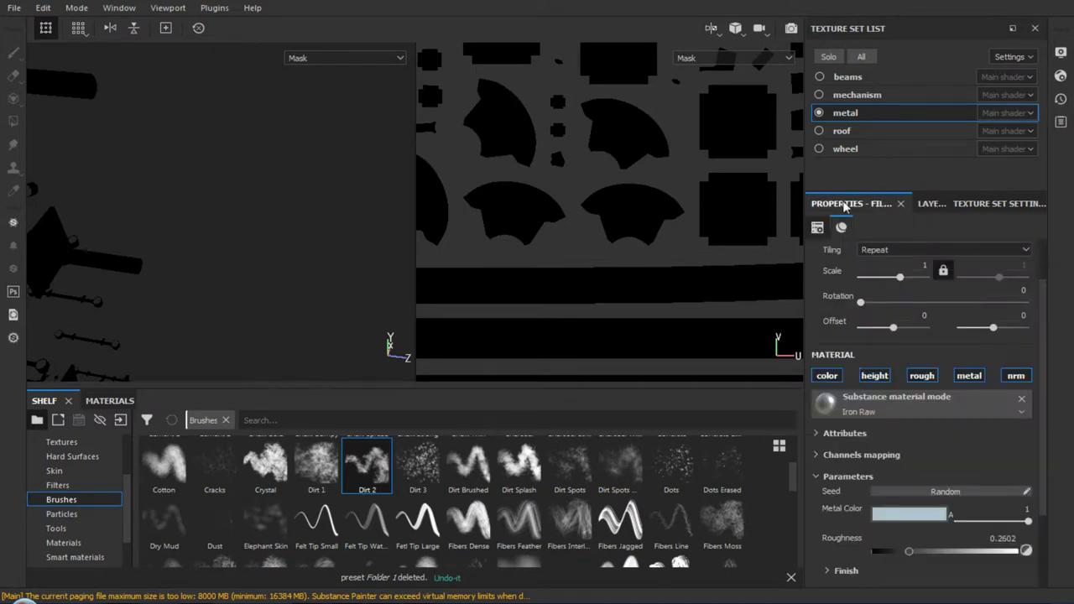
{"action": "left_click", "coordinate": [923, 205]}
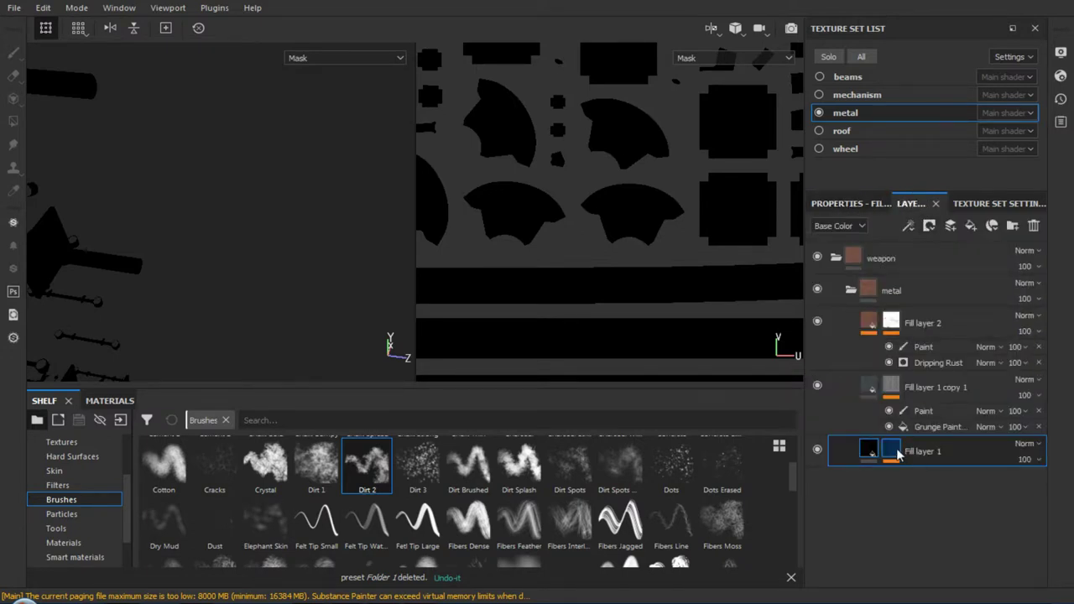
Add a fresh paint effect to Fill layer 1's mask, testing and undoing one dirt stroke
{"action": "key", "text": "1"}
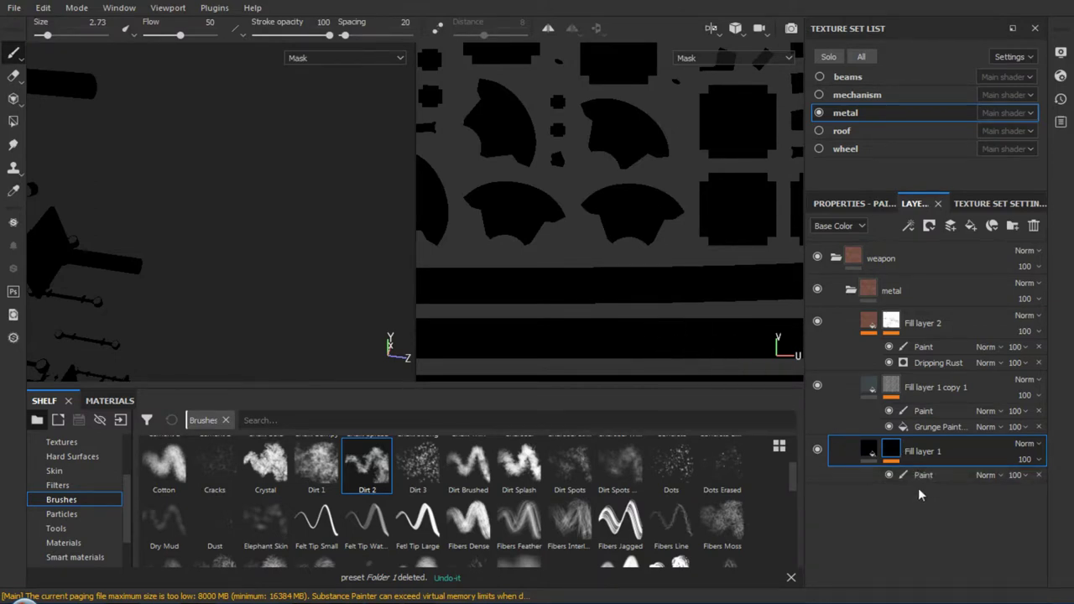
{"action": "left_click", "coordinate": [916, 475]}
{"action": "left_click", "coordinate": [856, 207]}
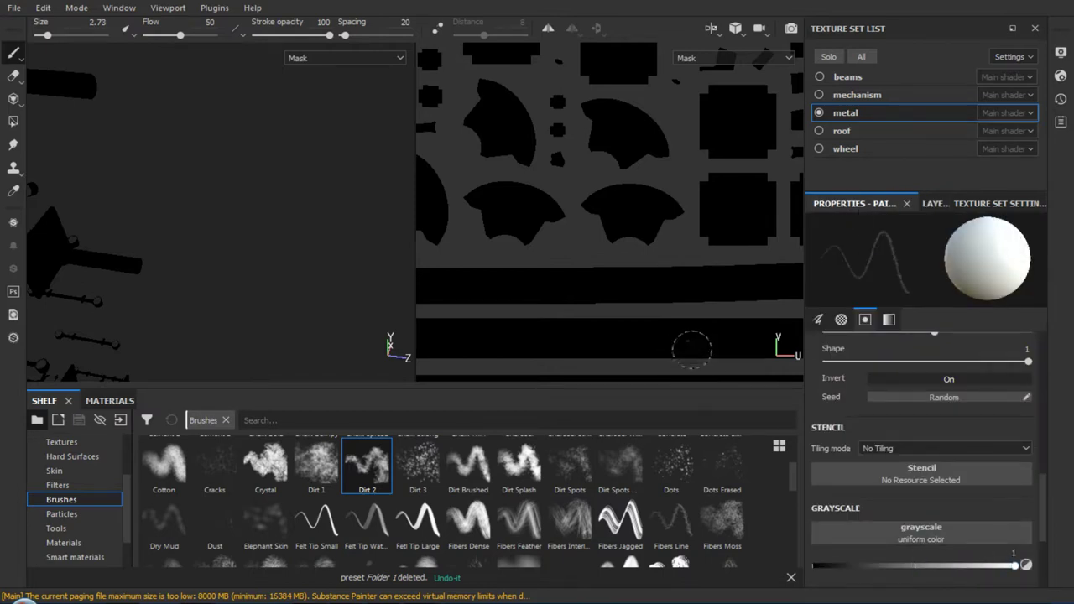
{"action": "left_click_drag", "start_coordinate": [690, 347], "coordinate": [643, 348]}
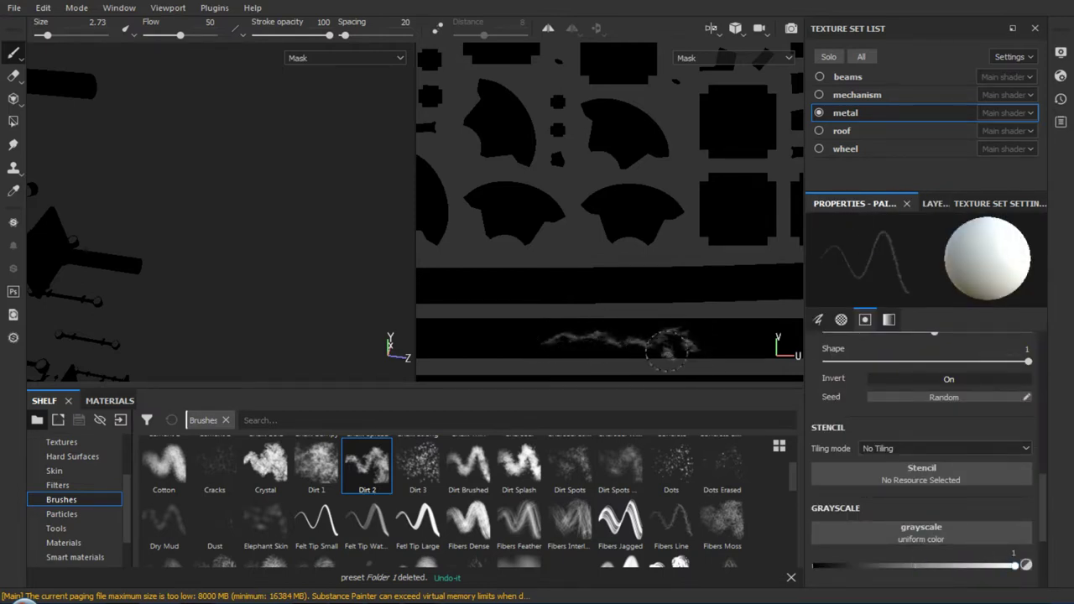
{"action": "key", "text": "ctrl+z"}
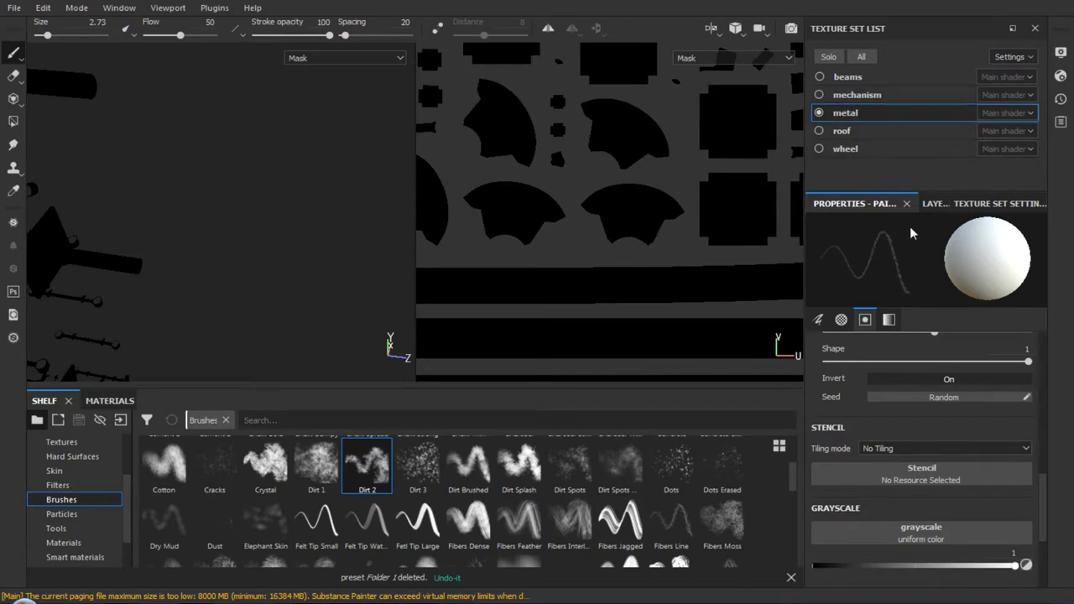
{"action": "left_click", "coordinate": [918, 204]}
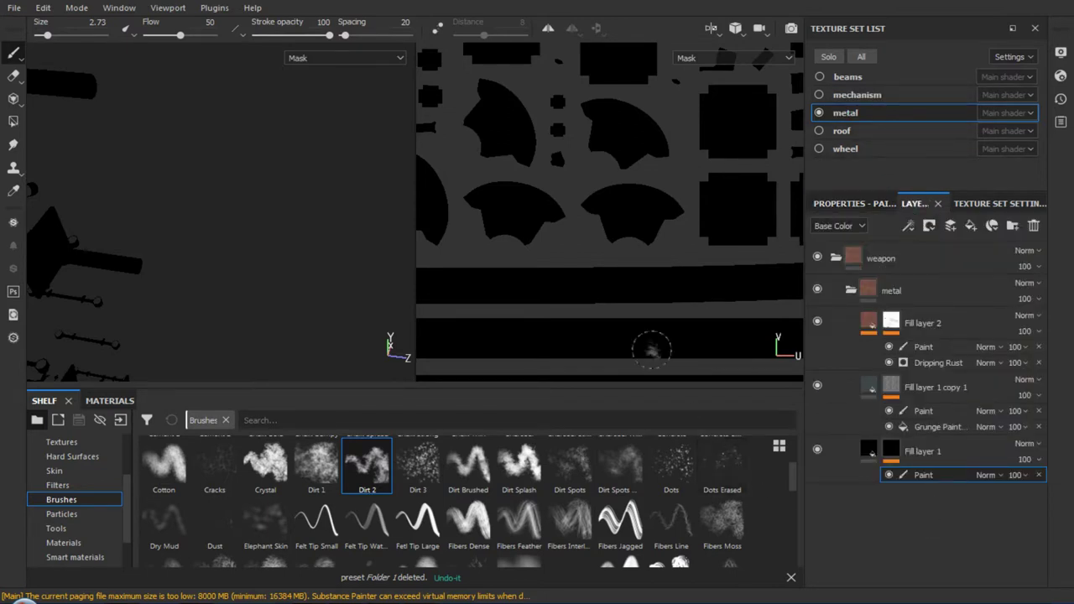
{"action": "scroll", "coordinate": [635, 269], "scroll_direction": "down", "scroll_amount": 2}
{"action": "scroll", "coordinate": [622, 241], "scroll_direction": "down", "scroll_amount": 1}
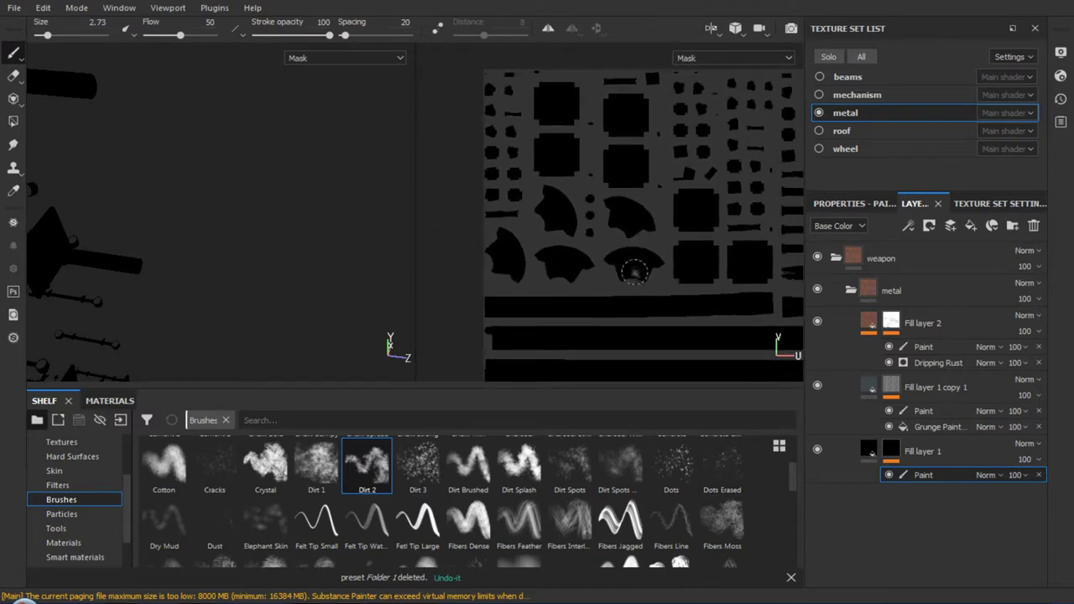
Switch back to the full material view and hide Fill layer 2's paint and Dripping Rust effects
{"action": "key", "text": "c"}
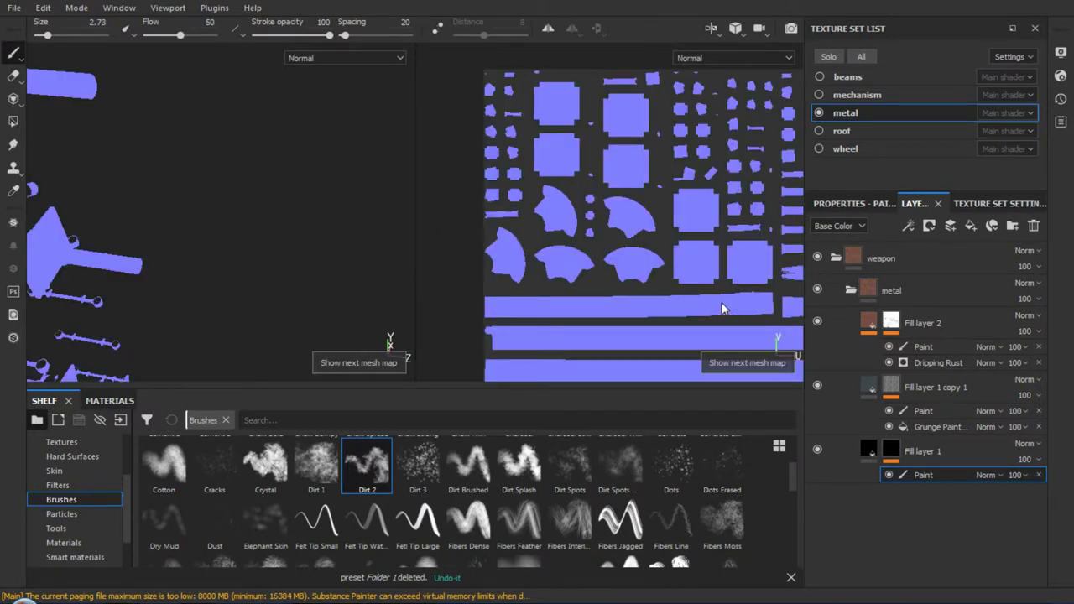
{"action": "key", "text": "m"}
{"action": "scroll", "coordinate": [622, 324], "scroll_direction": "up", "scroll_amount": 2}
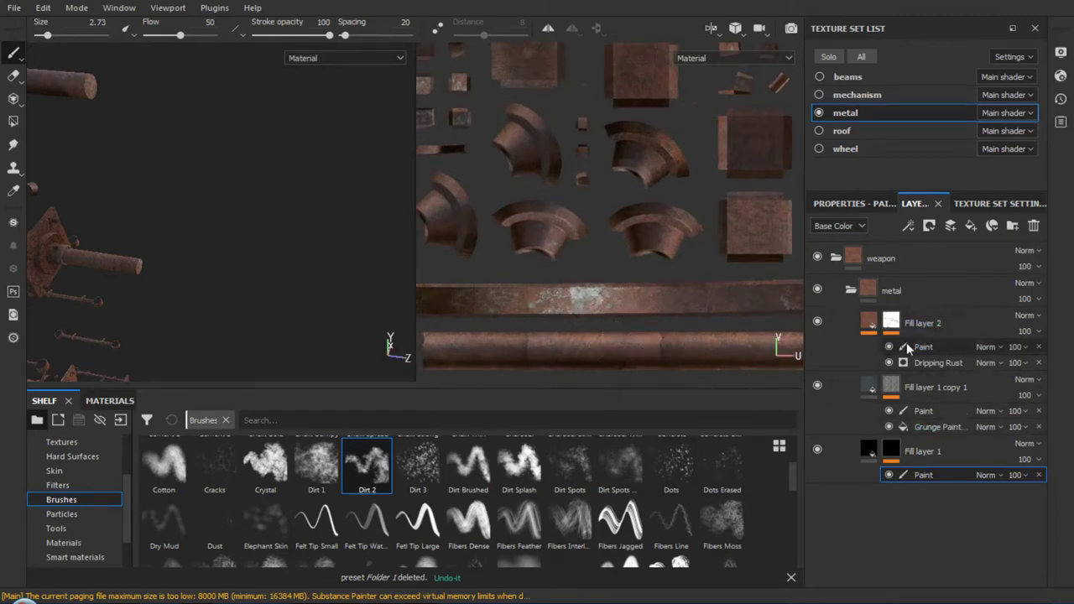
{"action": "left_click_drag", "start_coordinate": [889, 347], "coordinate": [893, 362]}
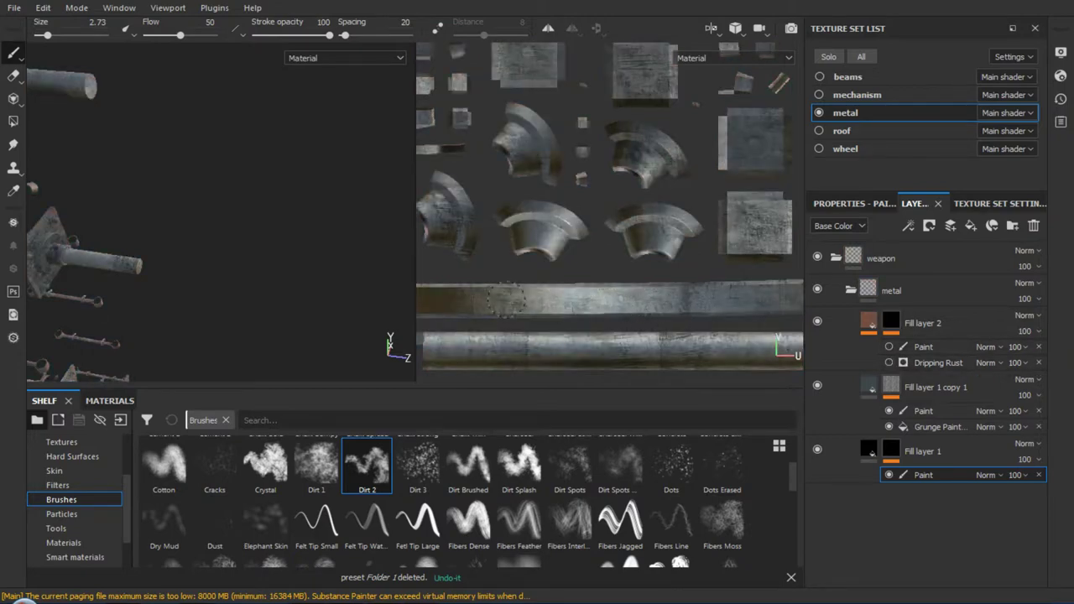
{"action": "scroll", "coordinate": [554, 300], "scroll_direction": "up", "scroll_amount": 2}
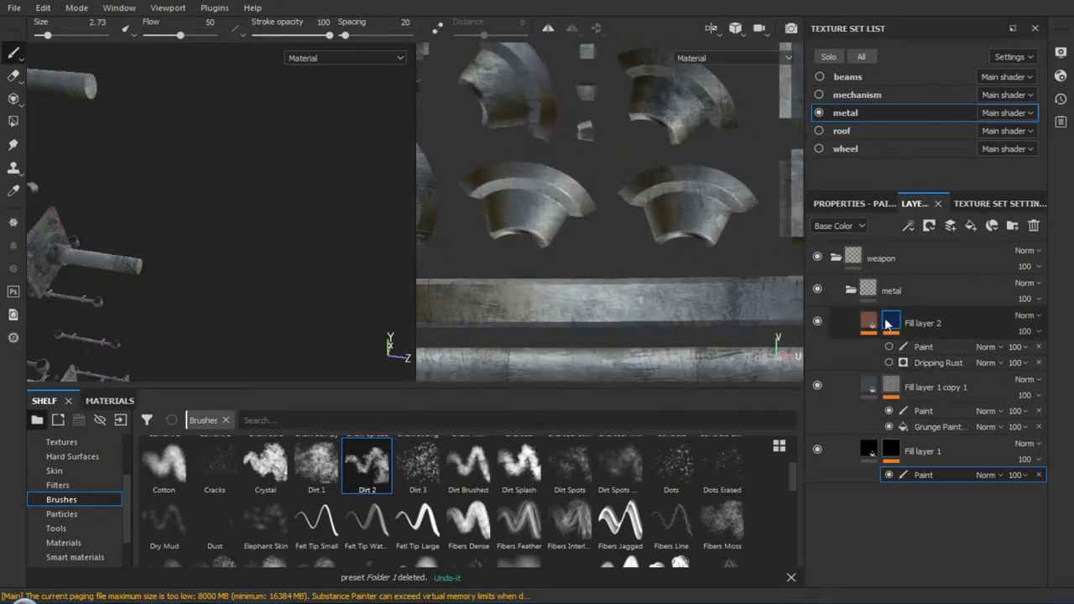
Re-enable Dripping Rust on Fill layer 2's mask and set the paint brush grayscale to about 0.54
{"action": "left_click", "coordinate": [892, 323]}
{"action": "left_click", "coordinate": [889, 363]}
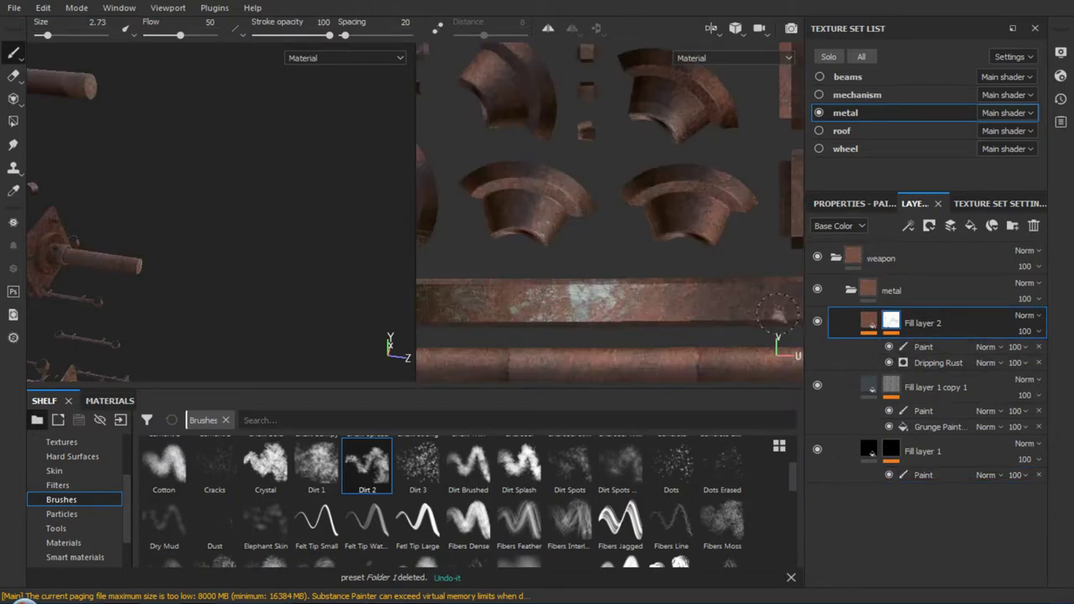
{"action": "left_click", "coordinate": [923, 349]}
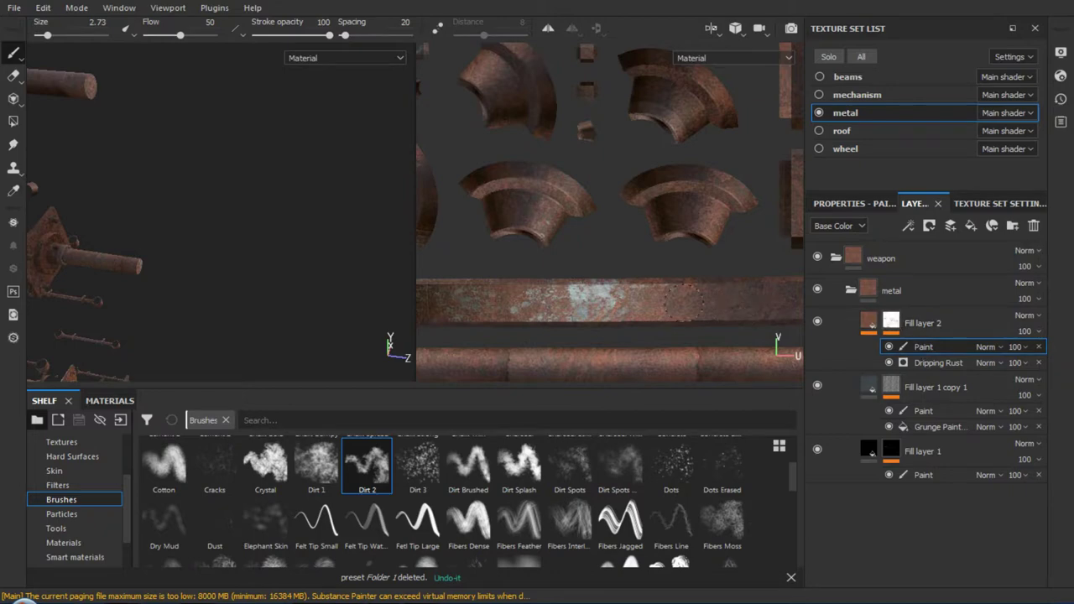
{"action": "left_click", "coordinate": [856, 207]}
{"action": "left_click_drag", "start_coordinate": [1014, 568], "coordinate": [792, 590]}
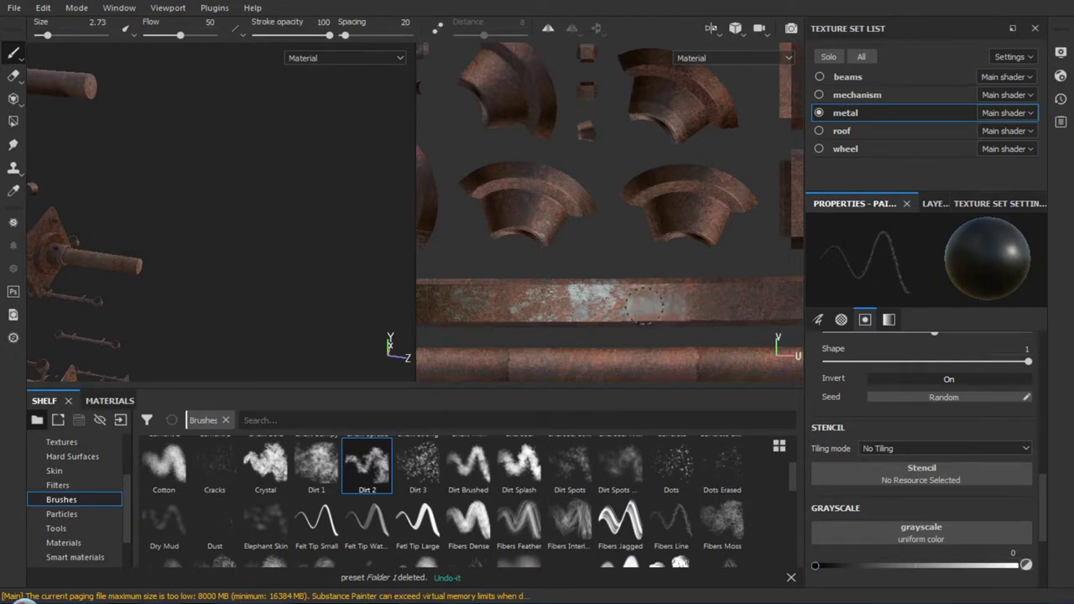
{"action": "scroll", "coordinate": [680, 315], "scroll_direction": "up", "scroll_amount": 3}
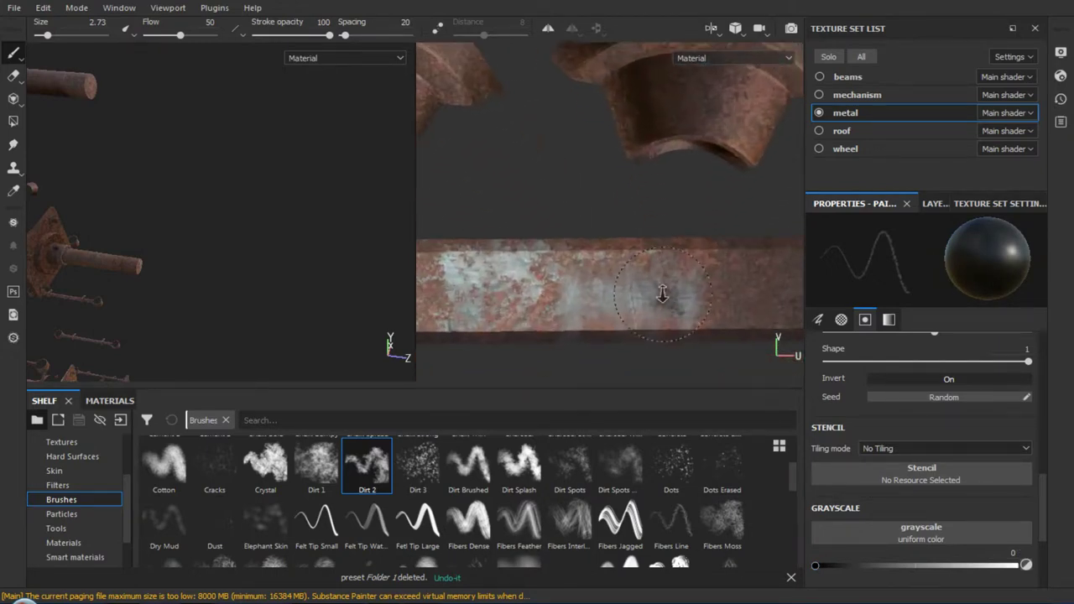
{"action": "scroll", "coordinate": [662, 297], "scroll_direction": "up", "scroll_amount": 2}
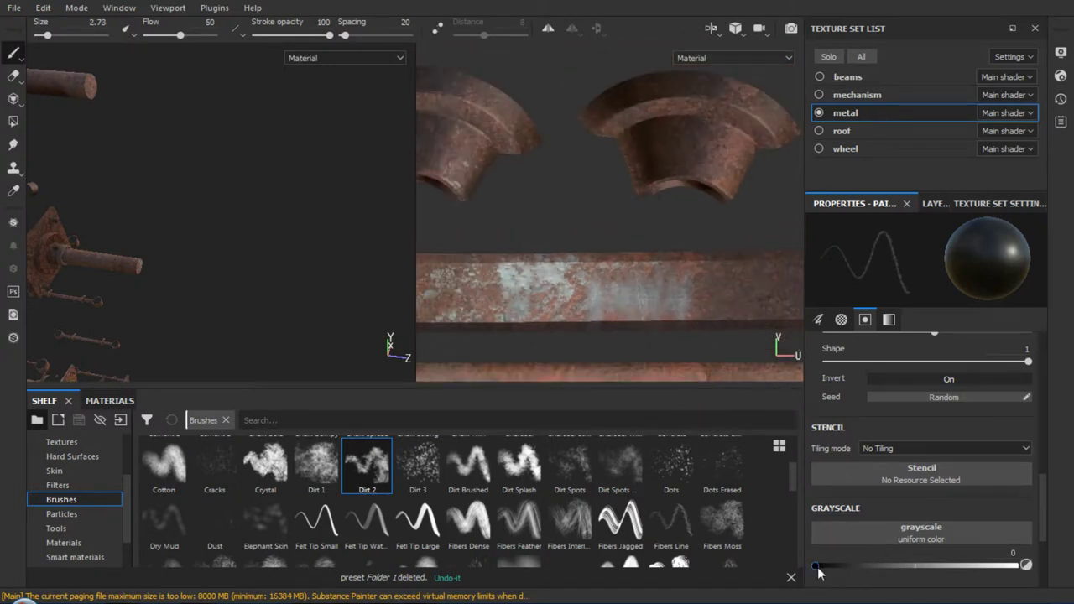
{"action": "mouse_move", "coordinate": [818, 570]}
{"action": "left_mouse_down"}
{"action": "mouse_move", "coordinate": [874, 579]}
{"action": "mouse_move", "coordinate": [791, 580]}
{"action": "left_mouse_up"}
{"action": "left_click", "coordinate": [932, 204]}
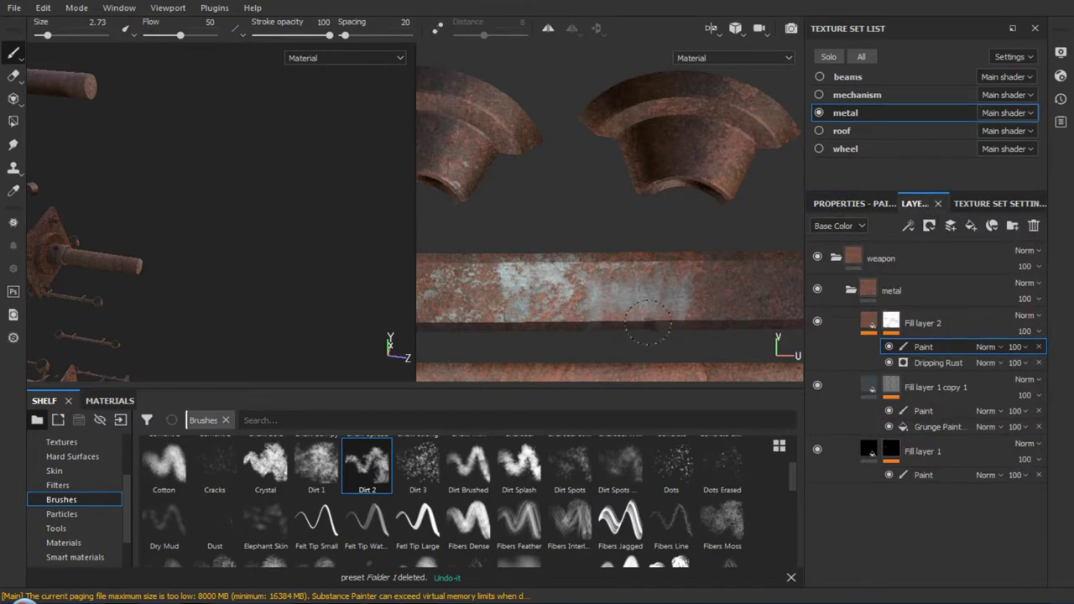
Frame the squares above the bars in the texture view and select the Dripping Rust generator
{"action": "scroll", "coordinate": [650, 323], "scroll_direction": "down", "scroll_amount": 2}
{"action": "scroll", "coordinate": [614, 277], "scroll_direction": "down", "scroll_amount": 1}
{"action": "scroll", "coordinate": [613, 277], "scroll_direction": "up", "scroll_amount": 2}
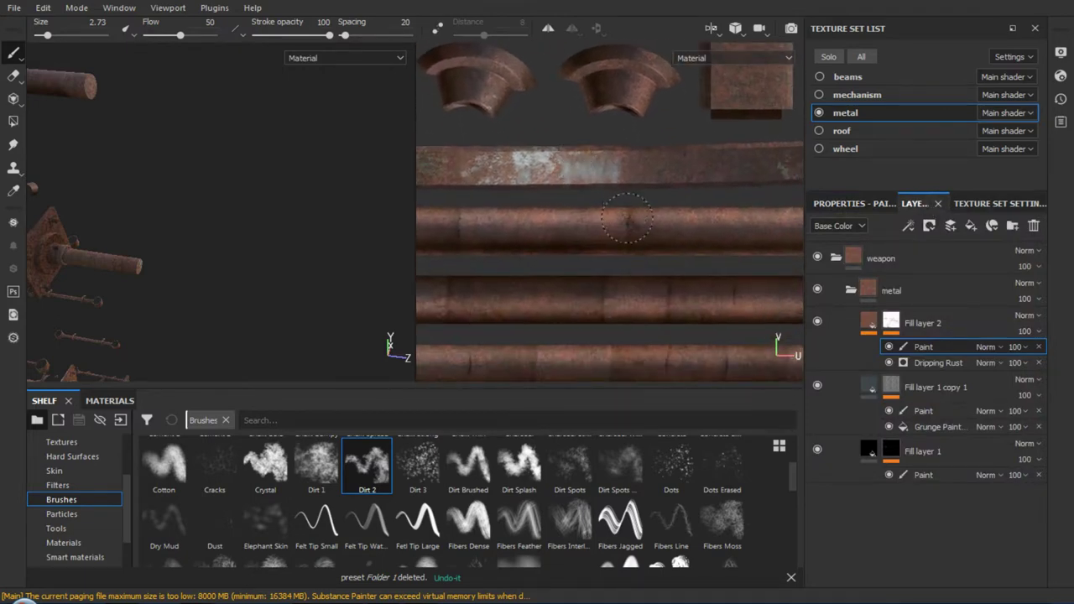
{"action": "scroll", "coordinate": [638, 281], "scroll_direction": "up", "scroll_amount": 2}
{"action": "scroll", "coordinate": [642, 281], "scroll_direction": "down", "scroll_amount": 2}
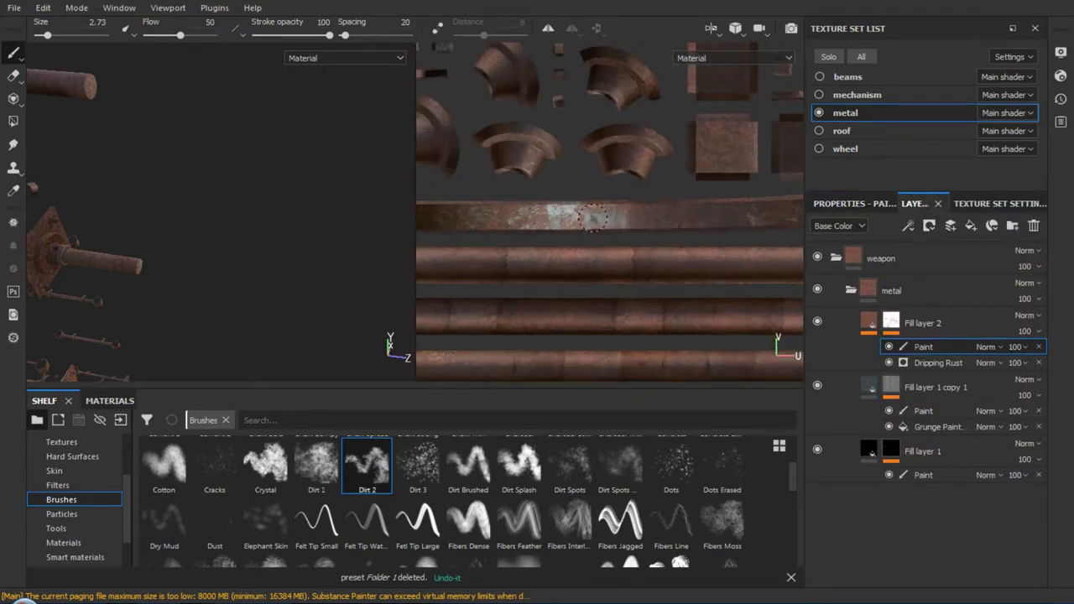
{"action": "middle_click_drag", "start_coordinate": [700, 295], "coordinate": [496, 347]}
{"action": "right_click_drag", "start_coordinate": [643, 346], "coordinate": [564, 252], "text": "alt"}
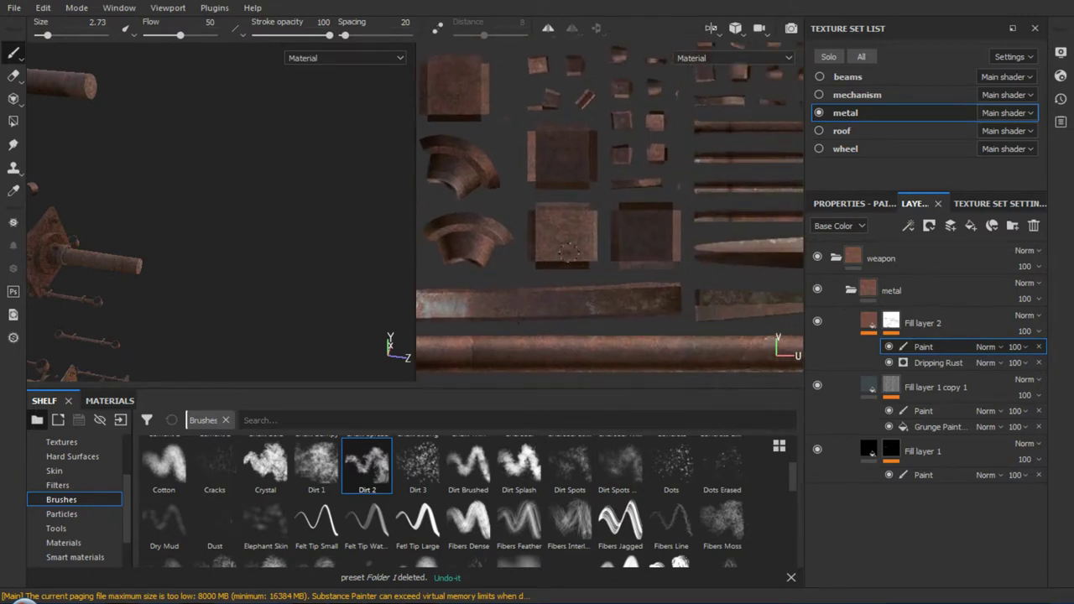
{"action": "scroll", "coordinate": [560, 205], "scroll_direction": "down", "scroll_amount": 1}
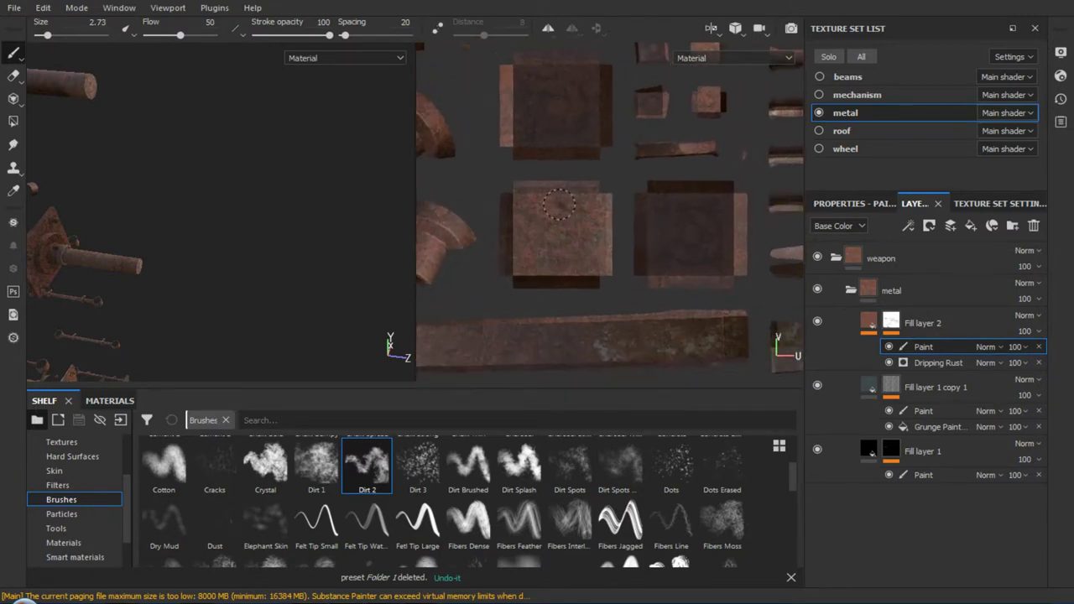
{"action": "left_click", "coordinate": [951, 361]}
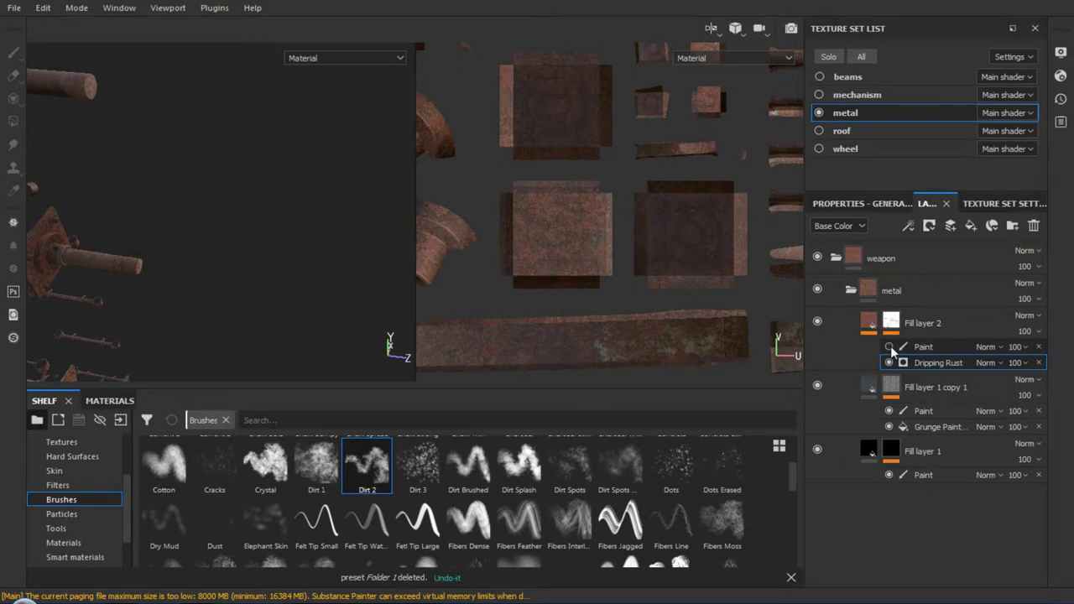
Lower Dripping Rust's Rust Spreading from 0.77 to 0.41 and inspect the pipe and plate
{"action": "left_click", "coordinate": [903, 208]}
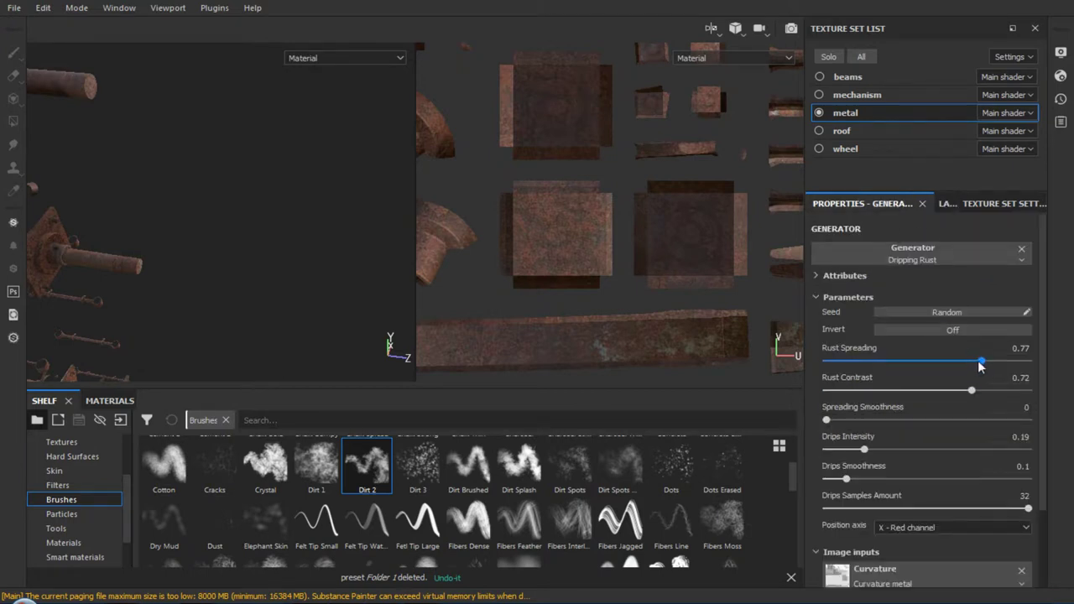
{"action": "mouse_move", "coordinate": [982, 366]}
{"action": "left_mouse_down"}
{"action": "mouse_move", "coordinate": [898, 364]}
{"action": "mouse_move", "coordinate": [921, 366]}
{"action": "mouse_move", "coordinate": [910, 363]}
{"action": "left_mouse_up"}
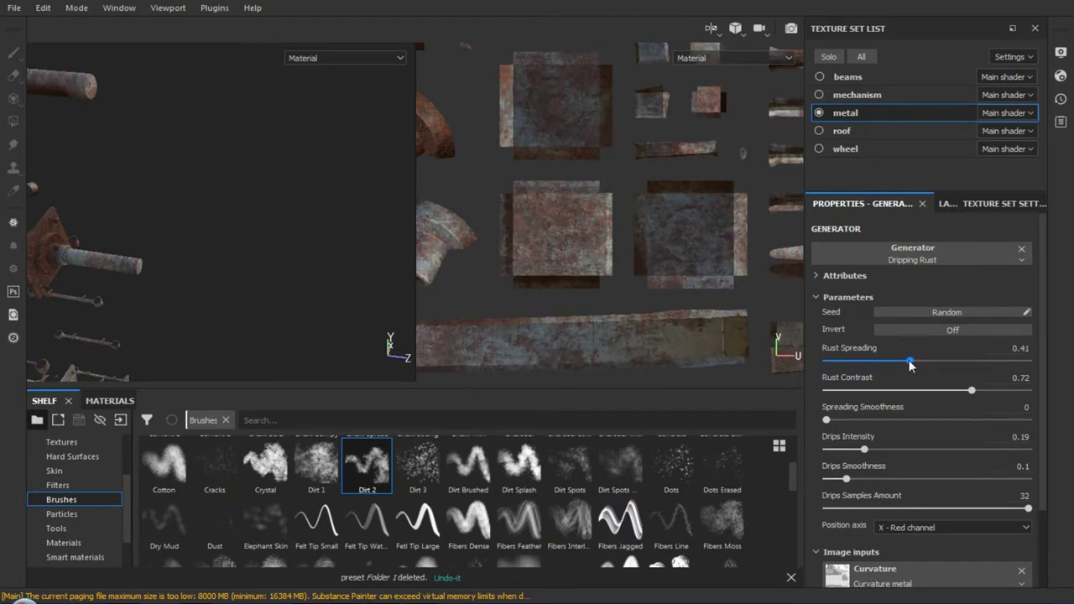
{"action": "mouse_move", "coordinate": [182, 220]}
{"action": "left_mouse_down", "text": "alt"}
{"action": "mouse_move", "coordinate": [389, 218]}
{"action": "mouse_move", "coordinate": [355, 252]}
{"action": "mouse_move", "coordinate": [307, 176]}
{"action": "mouse_move", "coordinate": [166, 232]}
{"action": "mouse_move", "coordinate": [277, 139]}
{"action": "mouse_move", "coordinate": [245, 124]}
{"action": "left_mouse_up", "text": "alt"}
{"action": "scroll", "coordinate": [245, 124], "scroll_direction": "up", "scroll_amount": 3}
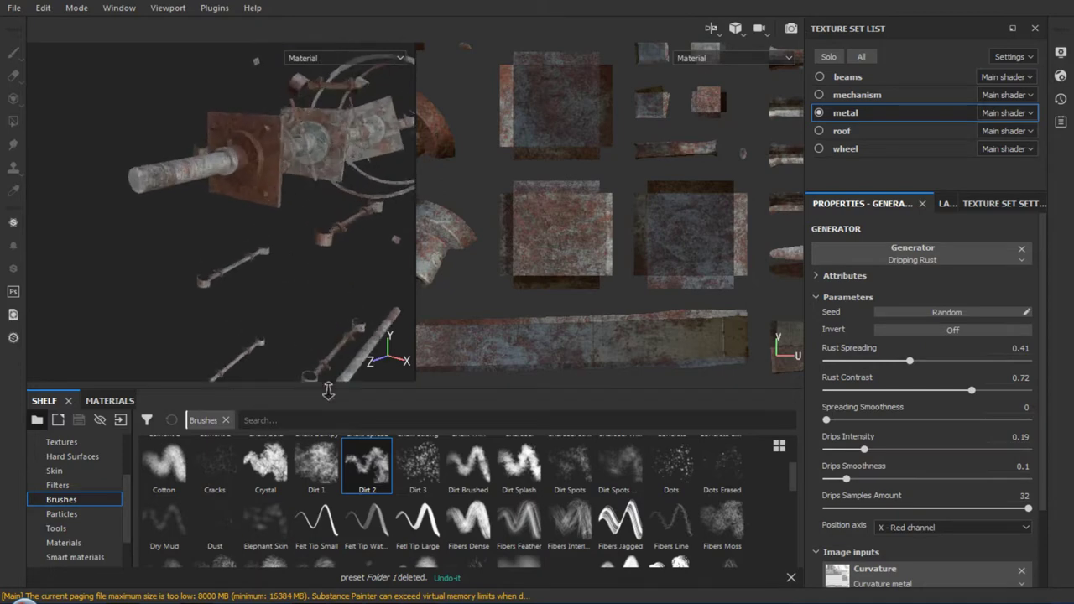
{"action": "scroll", "coordinate": [242, 254], "scroll_direction": "up", "scroll_amount": 2}
{"action": "scroll", "coordinate": [238, 273], "scroll_direction": "up", "scroll_amount": 2}
{"action": "mouse_move", "coordinate": [238, 274]}
{"action": "left_mouse_down", "text": "alt"}
{"action": "mouse_move", "coordinate": [139, 238]}
{"action": "mouse_move", "coordinate": [163, 260]}
{"action": "left_mouse_up", "text": "alt"}
{"action": "right_click_drag", "start_coordinate": [163, 260], "coordinate": [105, 263], "text": "shift"}
{"action": "mouse_move", "coordinate": [105, 263]}
{"action": "left_mouse_down", "text": "alt"}
{"action": "mouse_move", "coordinate": [285, 251]}
{"action": "mouse_move", "coordinate": [198, 252]}
{"action": "left_mouse_up", "text": "alt"}
Make the roof, wheel, mechanism and beams texture sets visible and orbit over the framework
{"action": "left_click", "coordinate": [820, 131]}
{"action": "left_click", "coordinate": [819, 149]}
{"action": "left_click", "coordinate": [819, 94]}
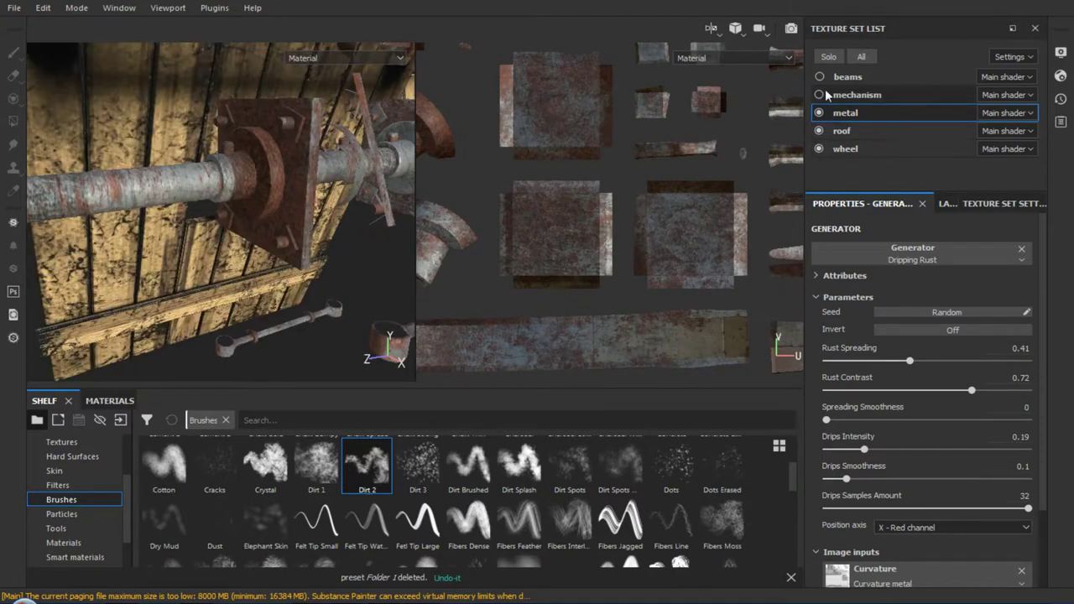
{"action": "left_click", "coordinate": [819, 76]}
{"action": "mouse_move", "coordinate": [291, 91]}
{"action": "left_mouse_down", "text": "alt"}
{"action": "mouse_move", "coordinate": [405, 180]}
{"action": "mouse_move", "coordinate": [368, 200]}
{"action": "mouse_move", "coordinate": [319, 381]}
{"action": "left_mouse_up", "text": "alt"}
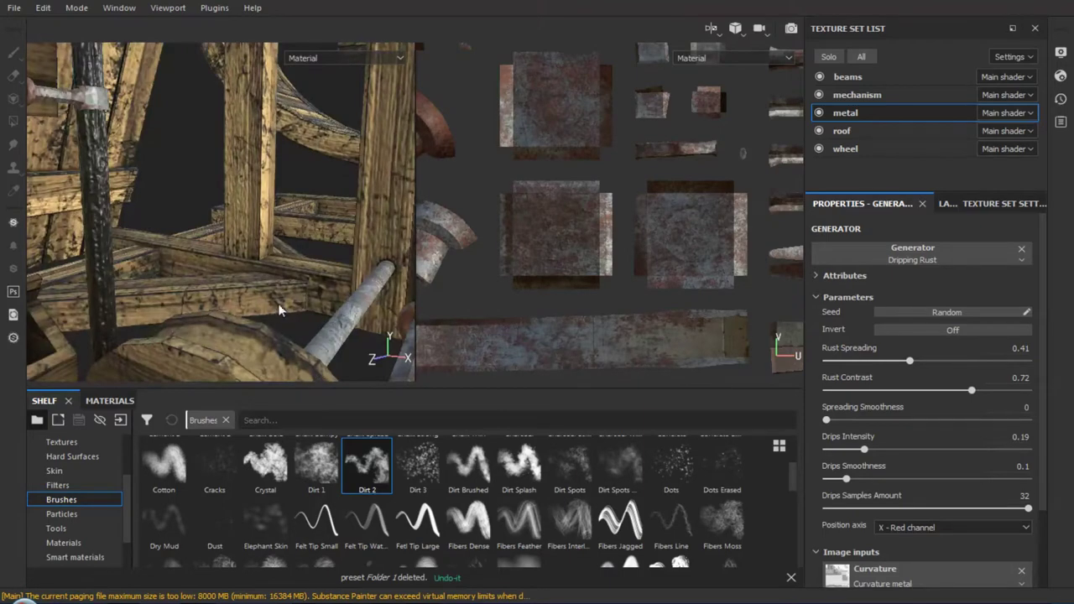
{"action": "left_click_drag", "start_coordinate": [279, 311], "coordinate": [281, 166], "text": "alt"}
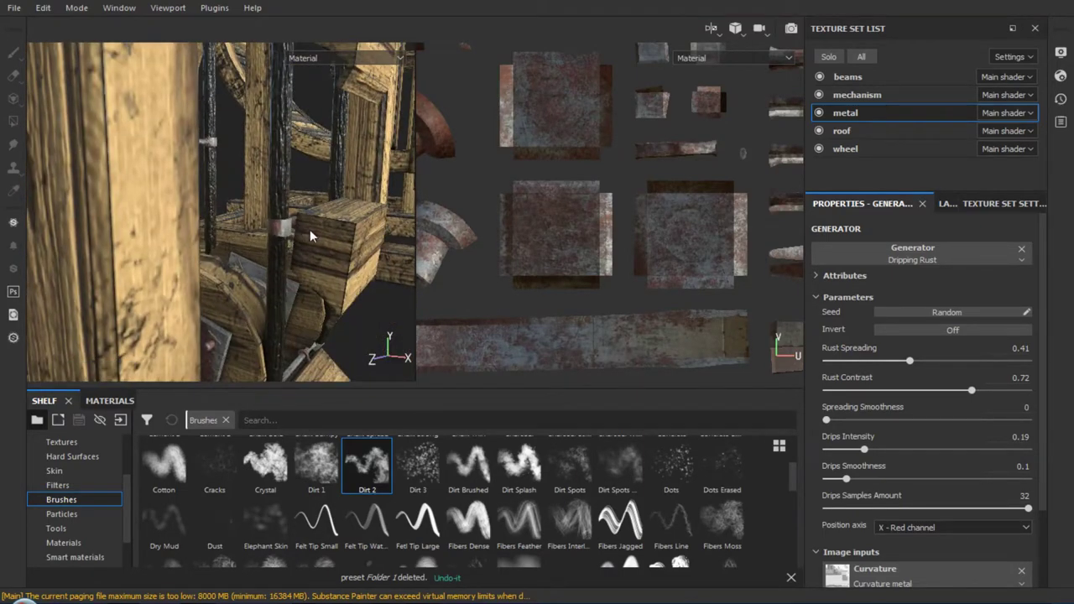
{"action": "left_click_drag", "start_coordinate": [310, 236], "coordinate": [288, 236], "text": "alt"}
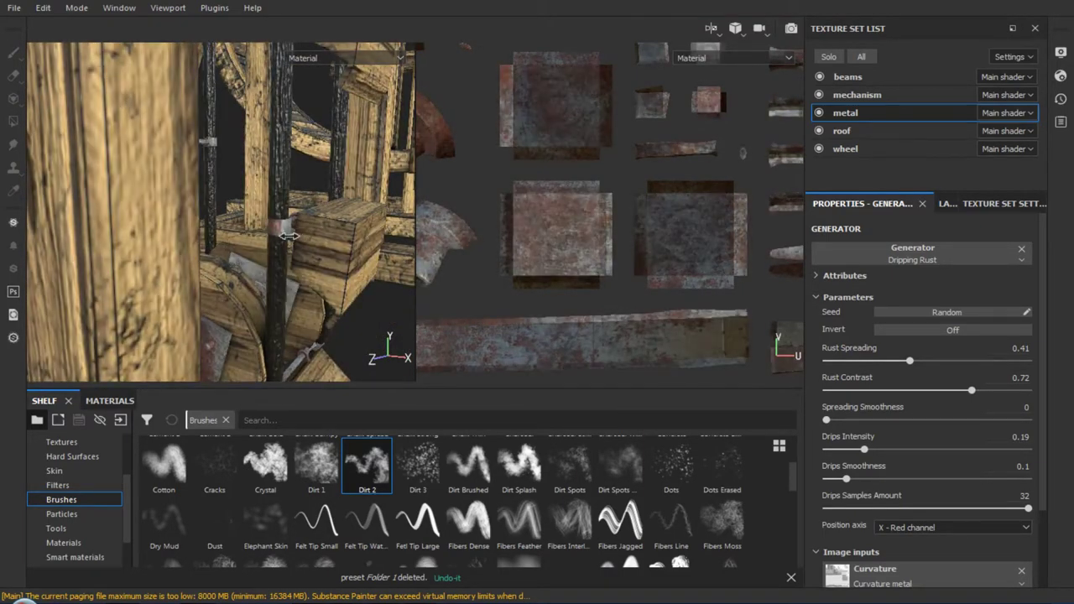
{"action": "middle_click_drag", "start_coordinate": [288, 250], "coordinate": [332, 160], "text": "alt"}
Orbit around the plank wall, peg and axle while rotating the environment lighting
{"action": "mouse_move", "coordinate": [332, 160]}
{"action": "left_mouse_down", "text": "alt"}
{"action": "mouse_move", "coordinate": [280, 193]}
{"action": "mouse_move", "coordinate": [244, 189]}
{"action": "left_mouse_up", "text": "alt"}
{"action": "right_click_drag", "start_coordinate": [244, 190], "coordinate": [284, 313], "text": "shift"}
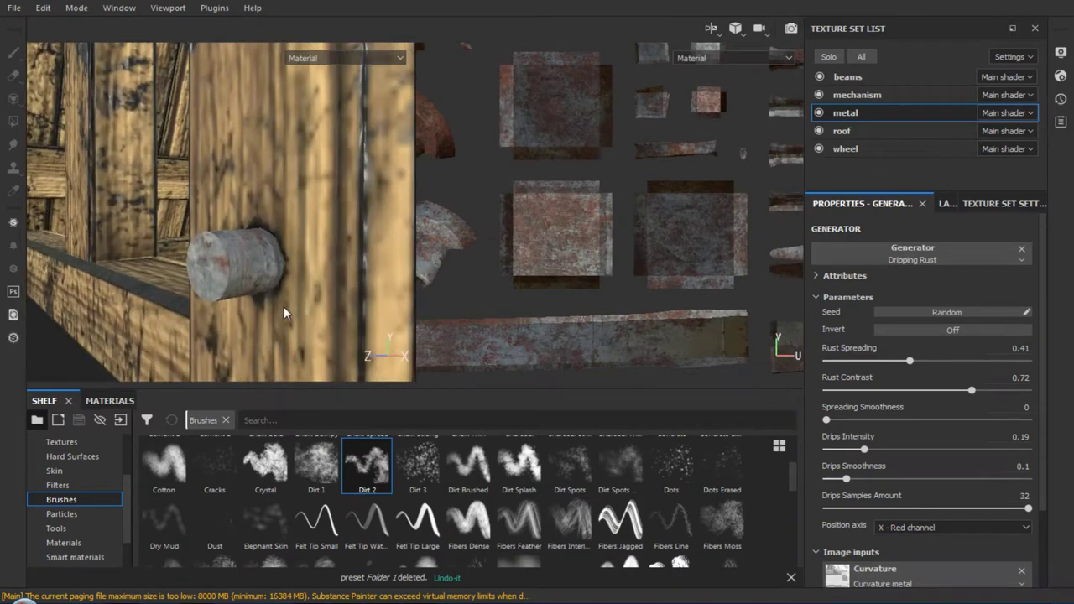
{"action": "mouse_move", "coordinate": [284, 313]}
{"action": "left_mouse_down", "text": "alt"}
{"action": "mouse_move", "coordinate": [336, 259]}
{"action": "mouse_move", "coordinate": [267, 250]}
{"action": "mouse_move", "coordinate": [297, 240]}
{"action": "mouse_move", "coordinate": [336, 252]}
{"action": "mouse_move", "coordinate": [276, 259]}
{"action": "mouse_move", "coordinate": [335, 244]}
{"action": "mouse_move", "coordinate": [257, 246]}
{"action": "left_mouse_up", "text": "alt"}
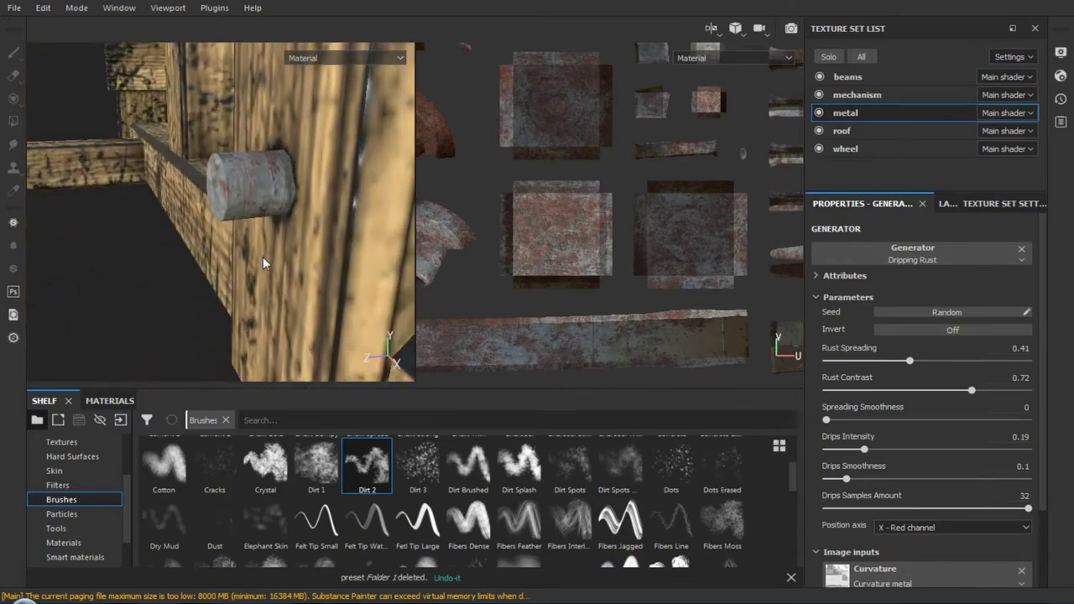
{"action": "mouse_move", "coordinate": [262, 263]}
{"action": "right_mouse_down", "text": "shift"}
{"action": "mouse_move", "coordinate": [168, 252]}
{"action": "mouse_move", "coordinate": [298, 256]}
{"action": "mouse_move", "coordinate": [151, 230]}
{"action": "mouse_move", "coordinate": [43, 232]}
{"action": "right_mouse_up", "text": "shift"}
{"action": "mouse_move", "coordinate": [43, 232]}
{"action": "middle_mouse_down", "text": "alt"}
{"action": "mouse_move", "coordinate": [104, 219]}
{"action": "mouse_move", "coordinate": [278, 229]}
{"action": "mouse_move", "coordinate": [187, 240]}
{"action": "middle_mouse_up", "text": "alt"}
{"action": "mouse_move", "coordinate": [188, 240]}
{"action": "right_mouse_down", "text": "shift"}
{"action": "mouse_move", "coordinate": [134, 246]}
{"action": "mouse_move", "coordinate": [177, 250]}
{"action": "right_mouse_up", "text": "shift"}
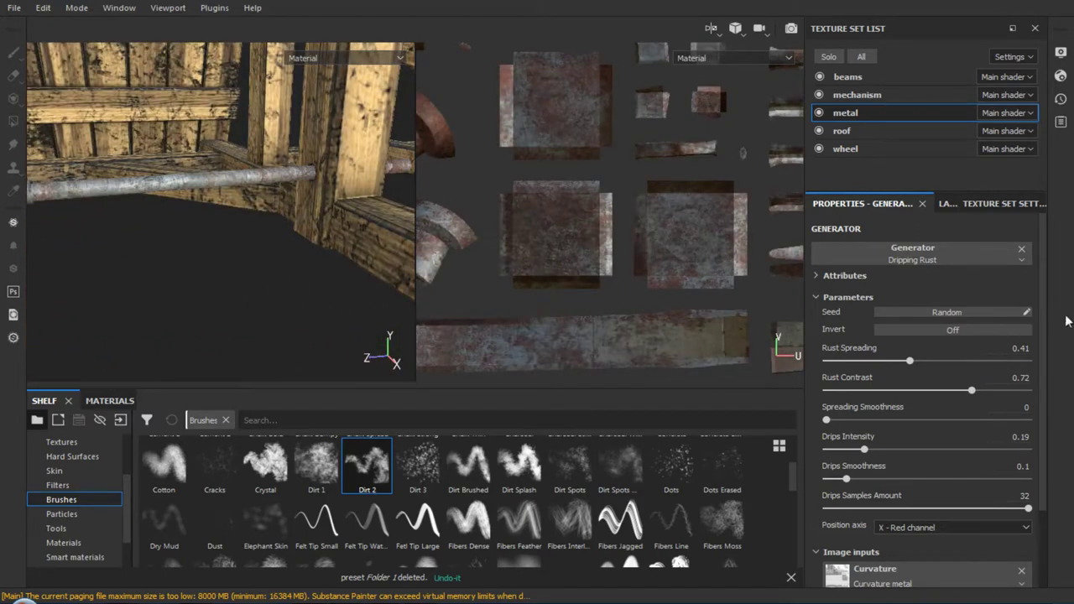
Raise Dripping Rust's Rust Spreading from 0.41 to 0.6 and reframe the texture view
{"action": "mouse_move", "coordinate": [911, 363]}
{"action": "left_mouse_down"}
{"action": "mouse_move", "coordinate": [961, 364]}
{"action": "mouse_move", "coordinate": [940, 363]}
{"action": "left_mouse_up"}
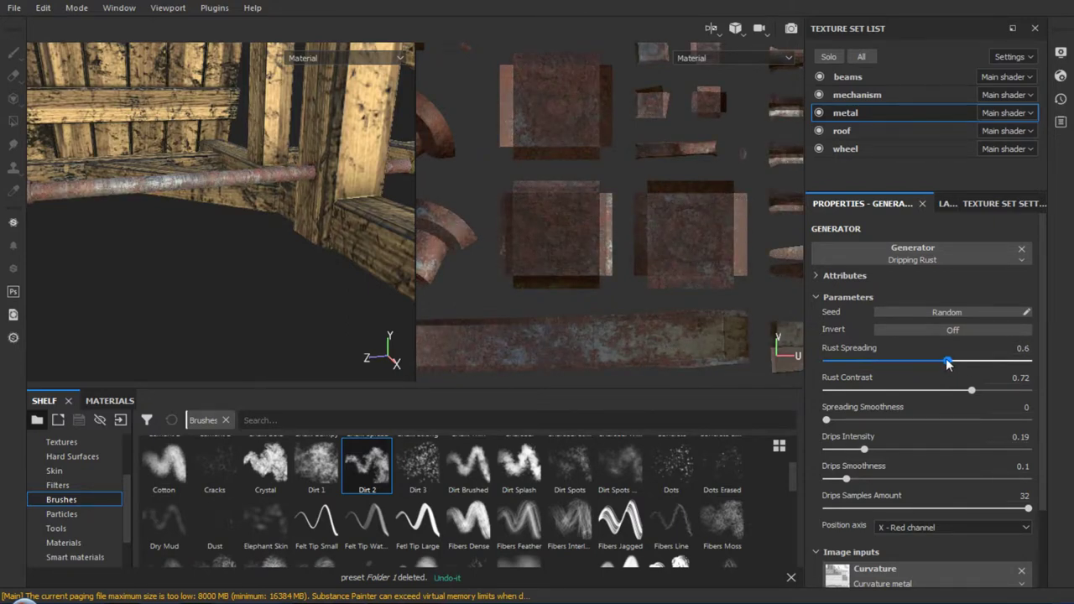
{"action": "right_click_drag", "start_coordinate": [562, 84], "coordinate": [562, 110], "text": "alt"}
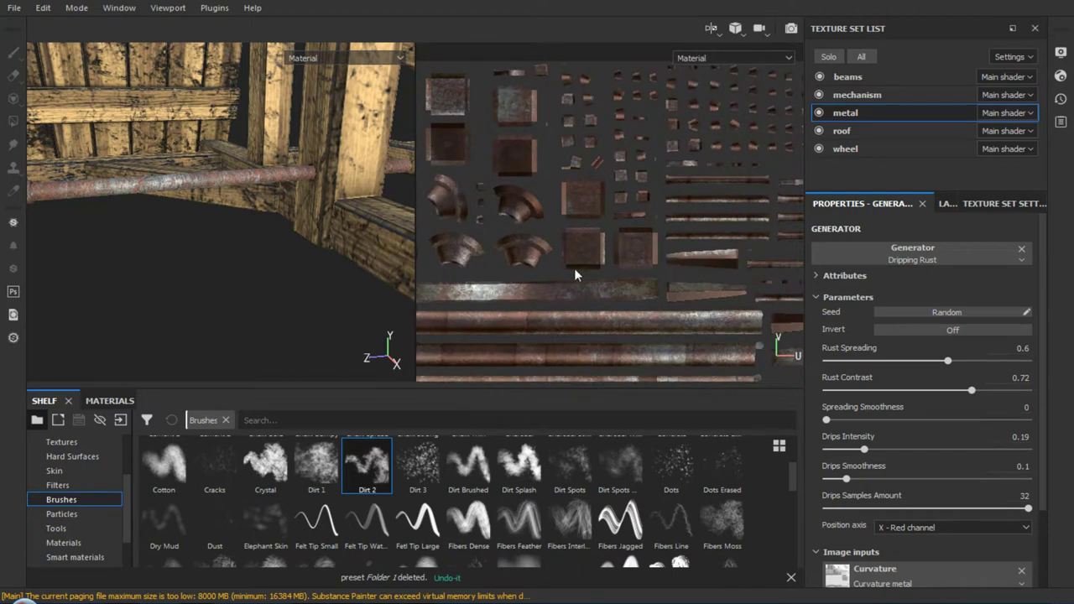
{"action": "mouse_move", "coordinate": [569, 266]}
{"action": "middle_mouse_down"}
{"action": "mouse_move", "coordinate": [597, 288]}
{"action": "mouse_move", "coordinate": [586, 166]}
{"action": "middle_mouse_up"}
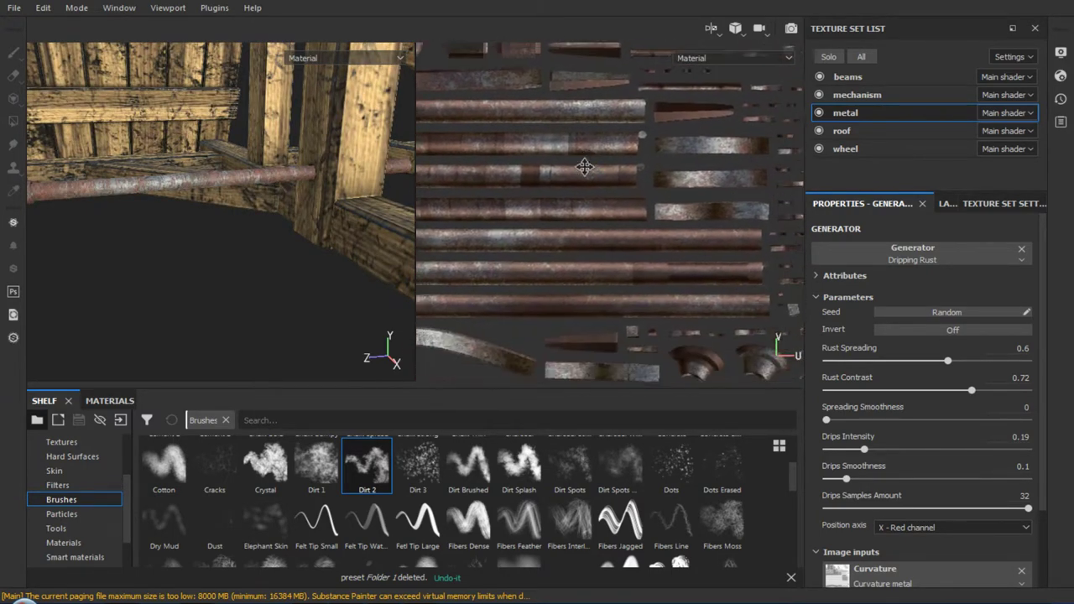
{"action": "scroll", "coordinate": [585, 166], "scroll_direction": "up", "scroll_amount": 3}
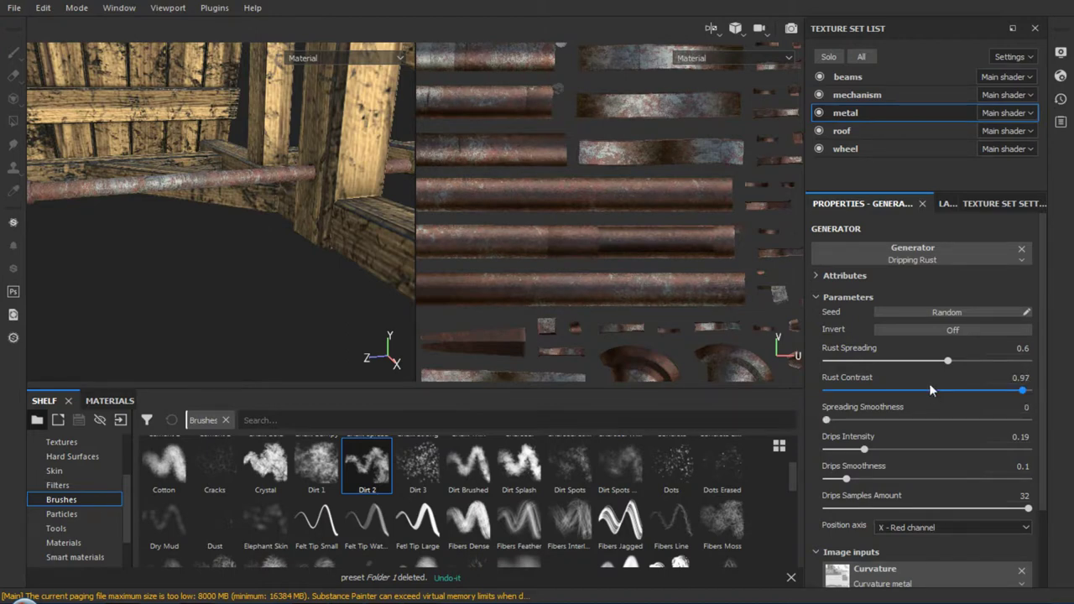
Scroll to the Dripping Rust properties and nudge Drips Intensity slightly higher
{"action": "scroll", "coordinate": [642, 227], "scroll_direction": "up", "scroll_amount": 2}
{"action": "scroll", "coordinate": [619, 291], "scroll_direction": "up", "scroll_amount": 2}
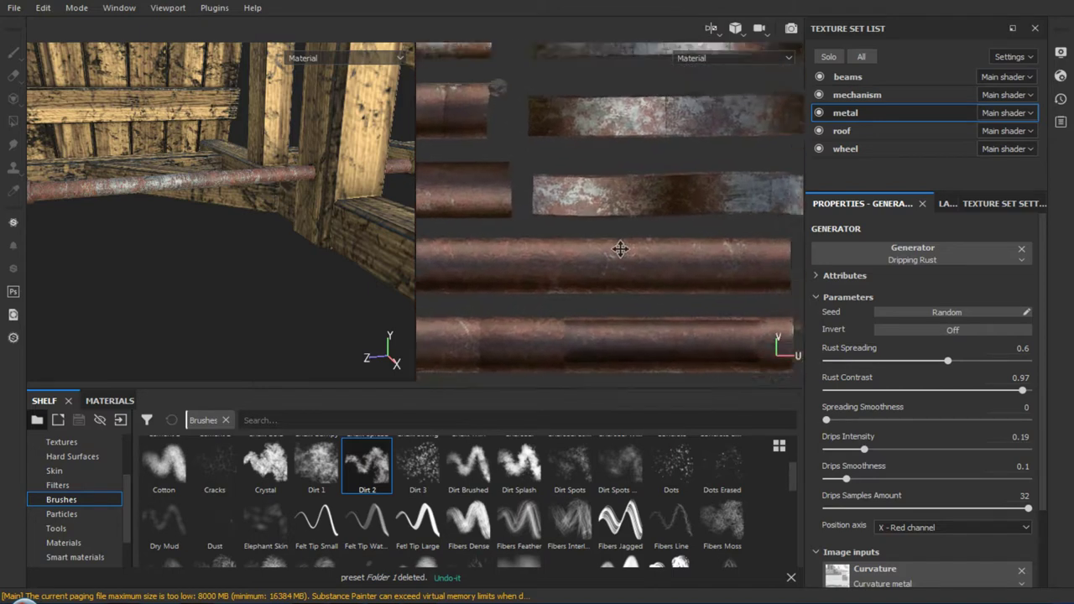
{"action": "scroll", "coordinate": [619, 249], "scroll_direction": "up", "scroll_amount": 2}
{"action": "scroll", "coordinate": [607, 254], "scroll_direction": "up", "scroll_amount": 2}
{"action": "scroll", "coordinate": [630, 296], "scroll_direction": "down", "scroll_amount": 2}
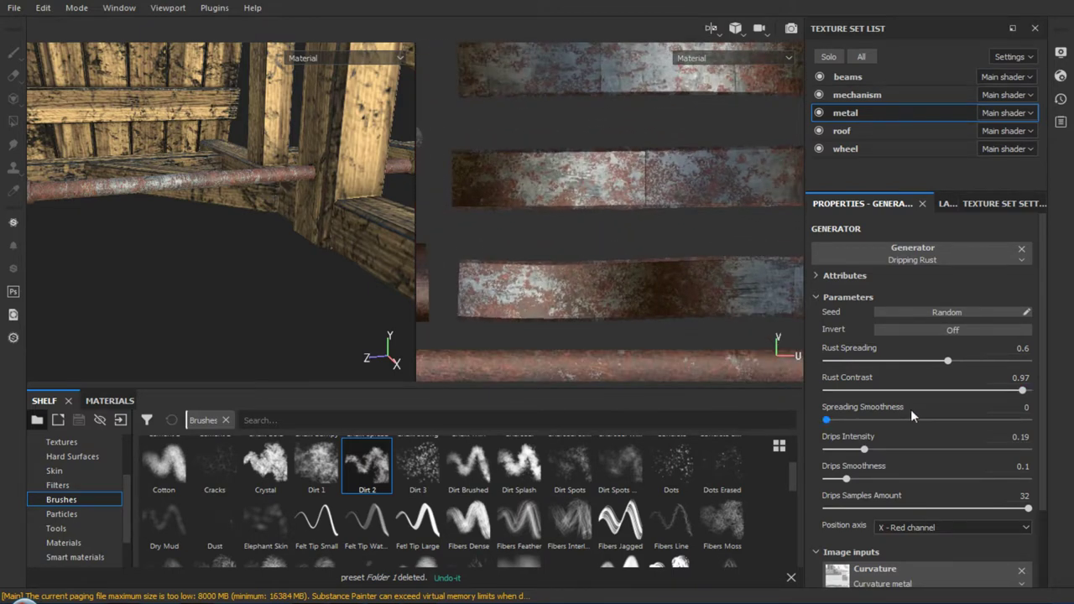
{"action": "scroll", "coordinate": [918, 417], "scroll_direction": "down", "scroll_amount": 2}
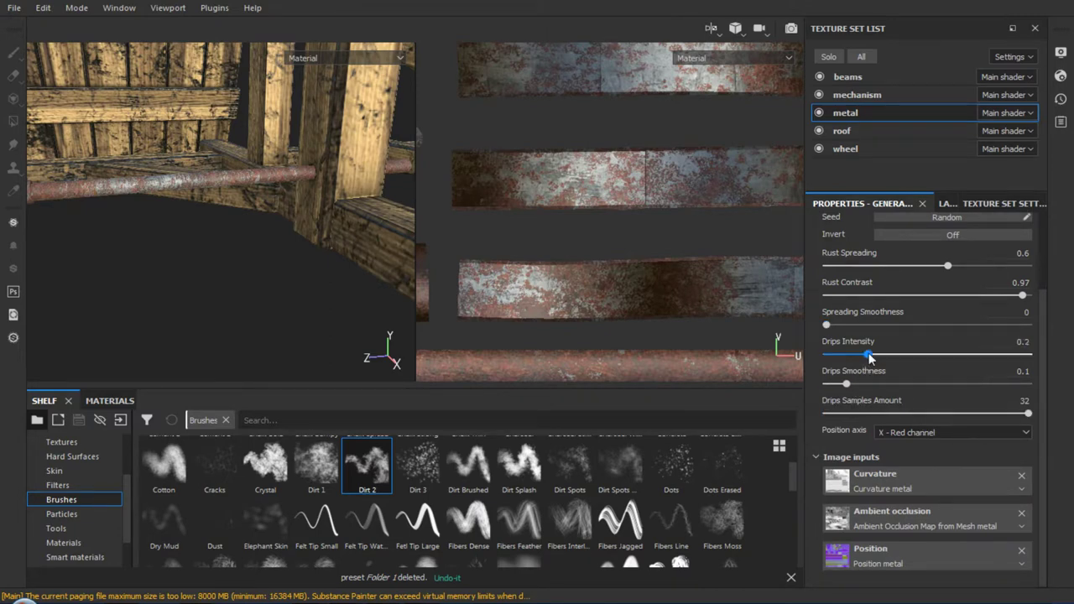
{"action": "mouse_move", "coordinate": [867, 354]}
{"action": "left_mouse_down"}
{"action": "mouse_move", "coordinate": [806, 358]}
{"action": "mouse_move", "coordinate": [853, 357]}
{"action": "left_mouse_up"}
Settle Drips Intensity at 0.5 while checking base color and normal channels, then return to material view
{"action": "key", "text": "c"}
{"action": "key", "text": "c"}
{"action": "key", "text": "c"}
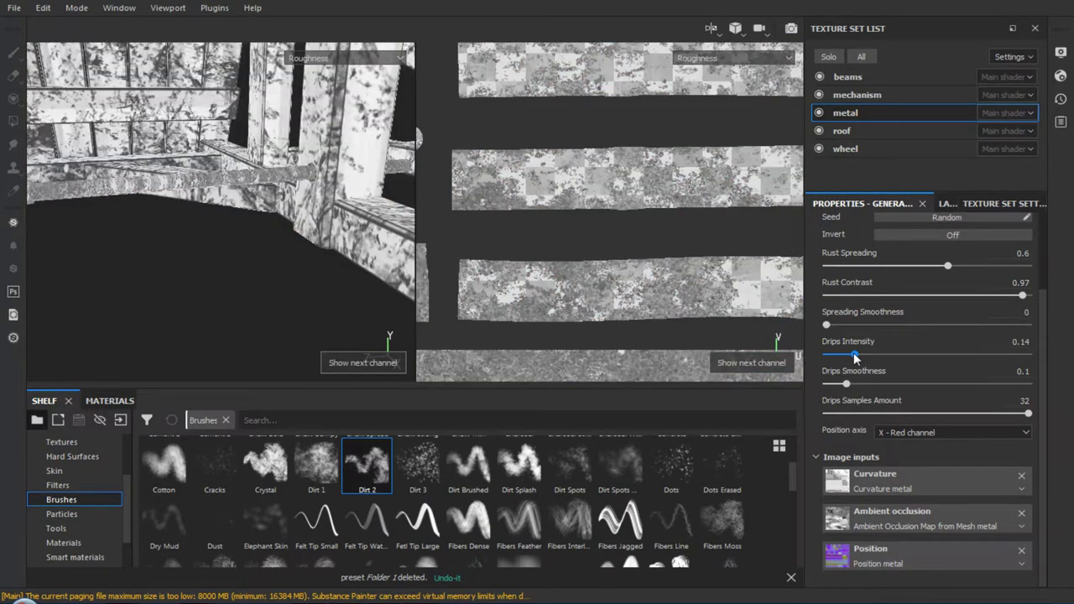
{"action": "key", "text": "c"}
{"action": "key", "text": "c"}
{"action": "key", "text": "c"}
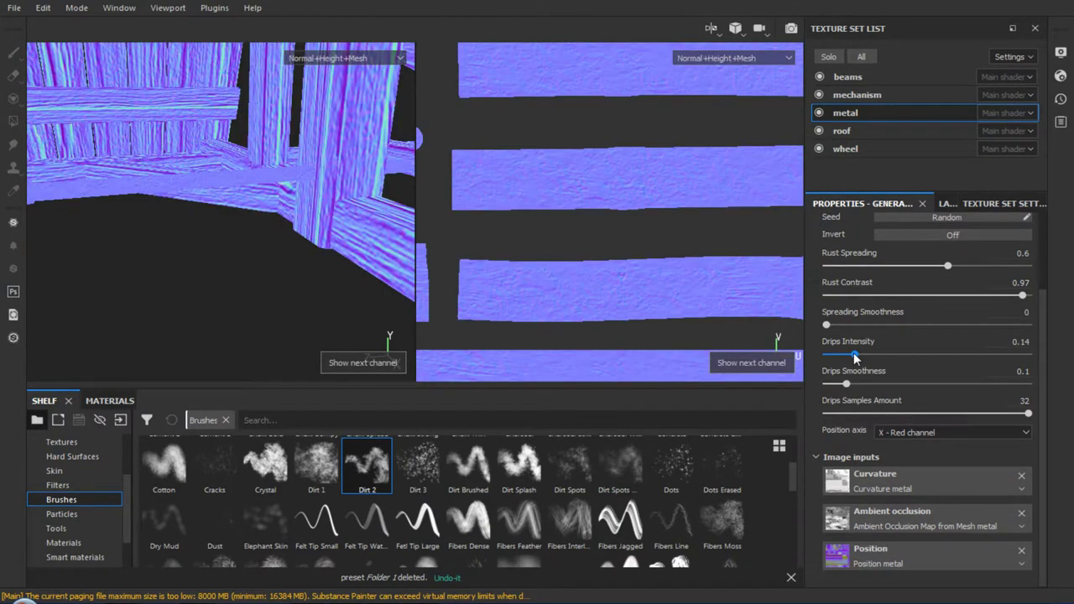
{"action": "left_click_drag", "start_coordinate": [854, 352], "coordinate": [1019, 369]}
{"action": "left_click_drag", "start_coordinate": [922, 360], "coordinate": [839, 355]}
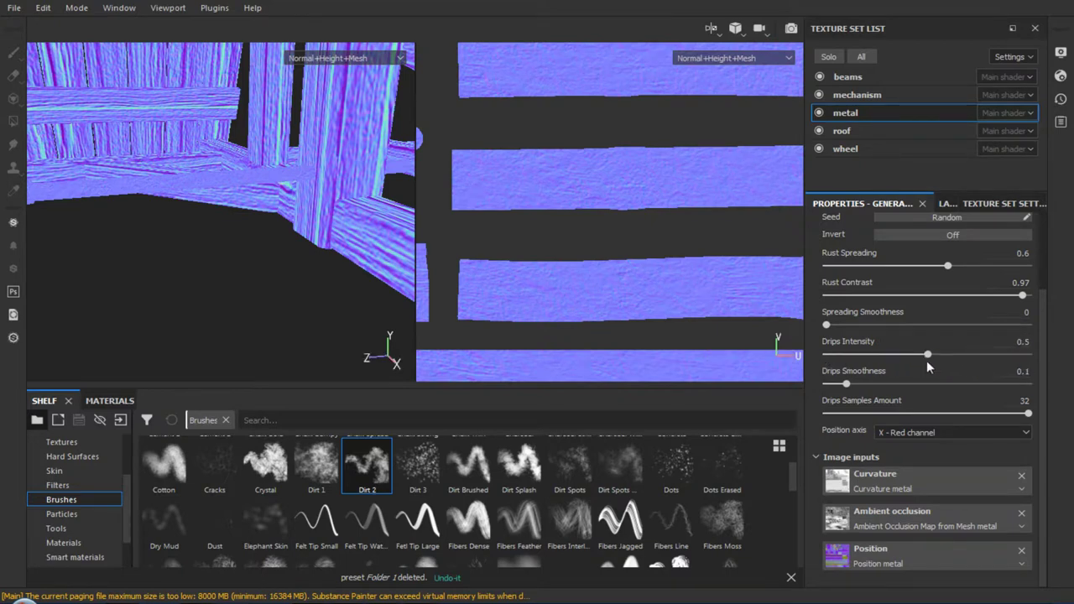
{"action": "key", "text": "m"}
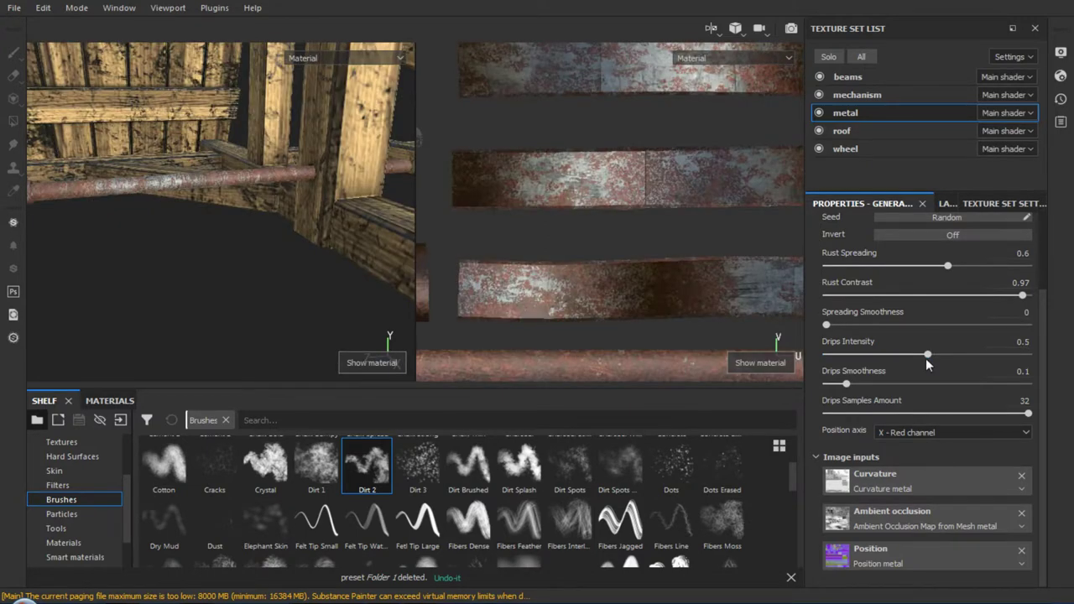
Zoom and pan the UV view across the pipe islands
{"action": "scroll", "coordinate": [663, 264], "scroll_direction": "down", "scroll_amount": 3}
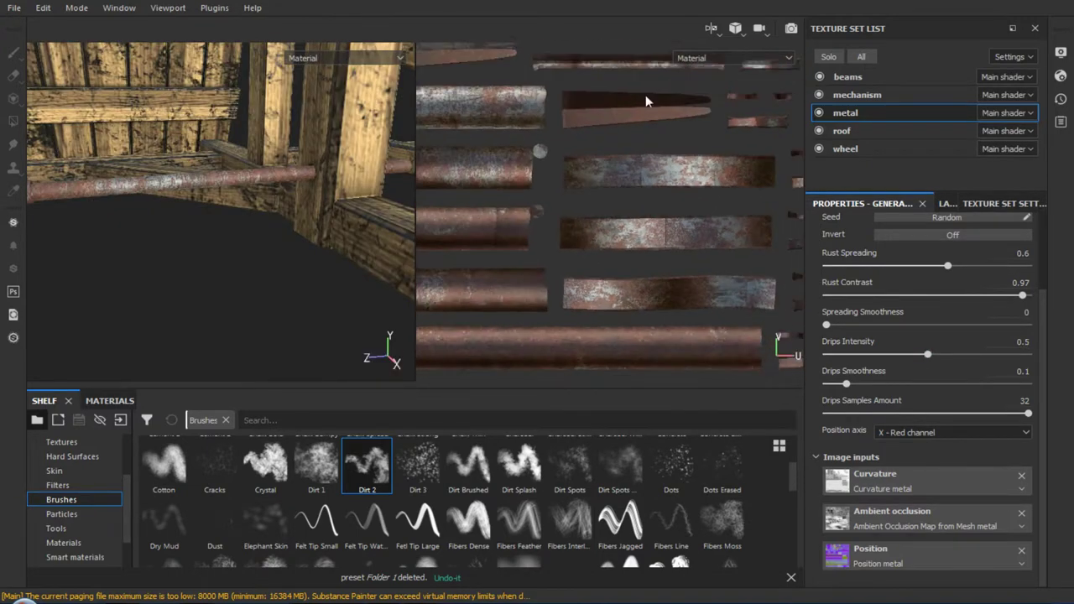
{"action": "scroll", "coordinate": [632, 227], "scroll_direction": "down", "scroll_amount": 2}
{"action": "scroll", "coordinate": [633, 227], "scroll_direction": "up", "scroll_amount": 2}
{"action": "scroll", "coordinate": [591, 237], "scroll_direction": "up", "scroll_amount": 3}
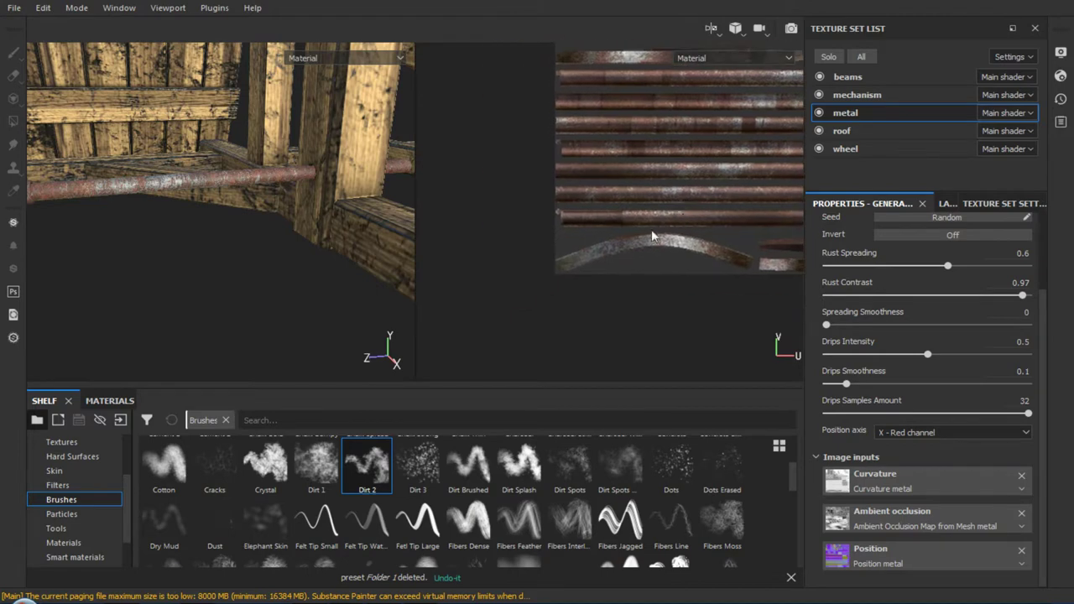
{"action": "mouse_move", "coordinate": [591, 237]}
{"action": "right_mouse_down", "text": "alt"}
{"action": "mouse_move", "coordinate": [597, 295]}
{"action": "mouse_move", "coordinate": [576, 336]}
{"action": "right_mouse_up", "text": "alt"}
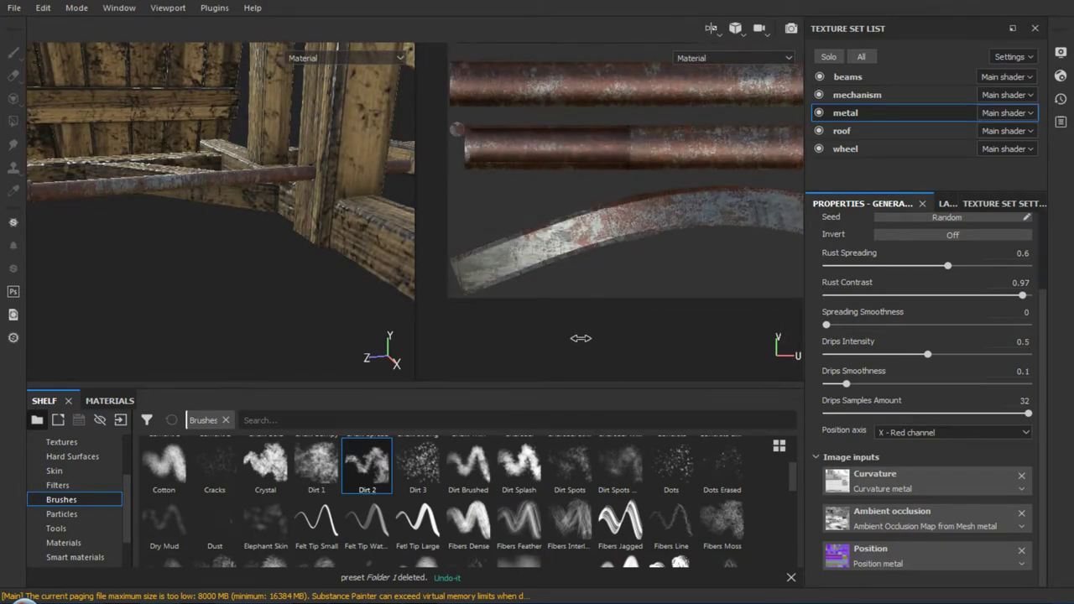
{"action": "middle_click_drag", "start_coordinate": [674, 309], "coordinate": [629, 384]}
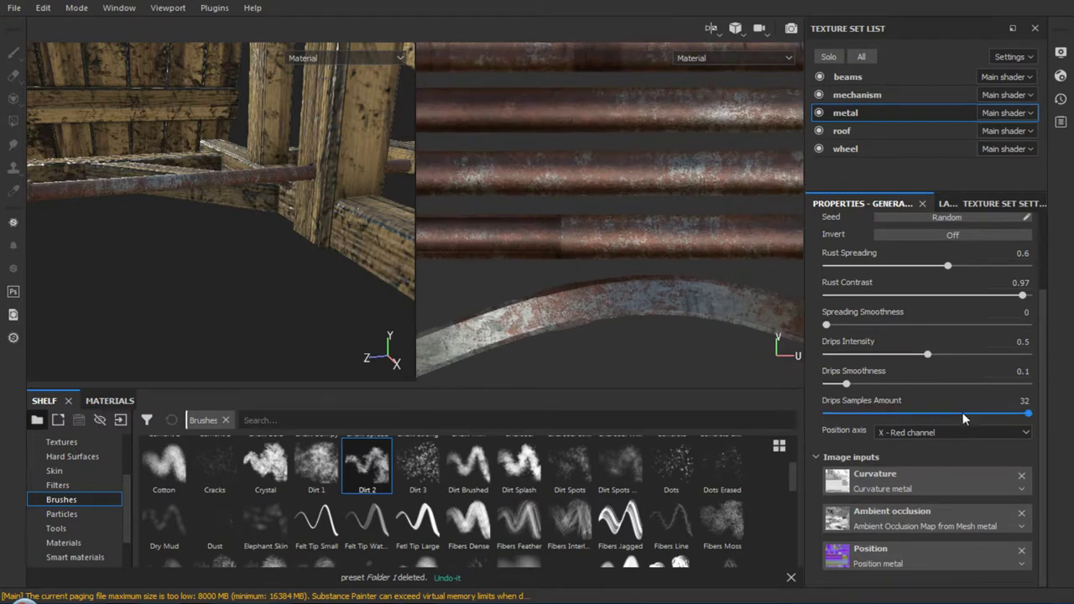
Make Fill layer 2's Paint sub-layer visible and select it as the painting target
{"action": "left_click", "coordinate": [948, 204]}
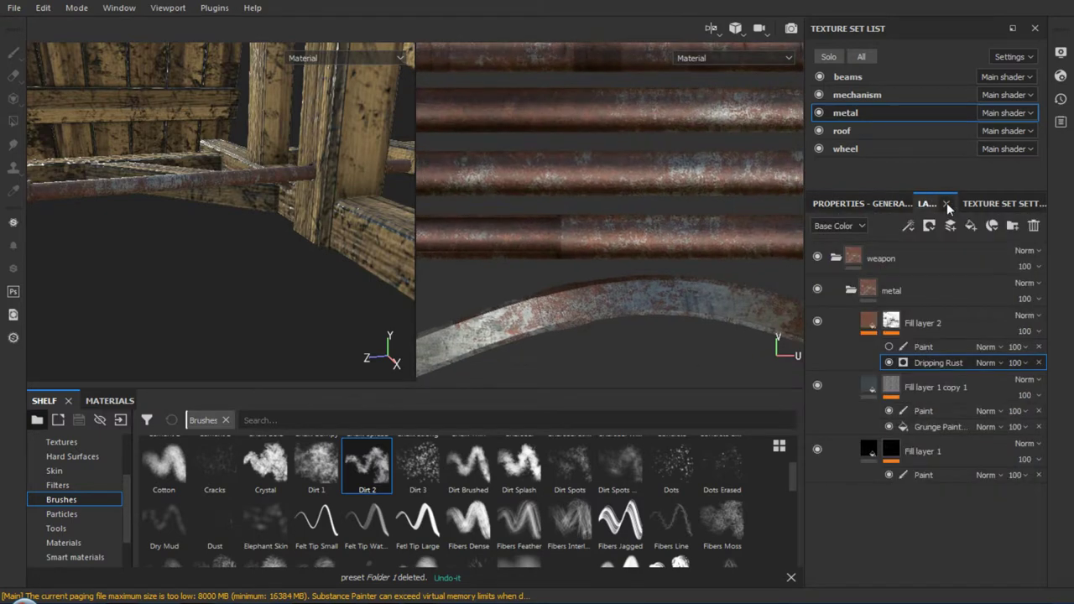
{"action": "left_click", "coordinate": [890, 346]}
{"action": "left_click", "coordinate": [948, 346]}
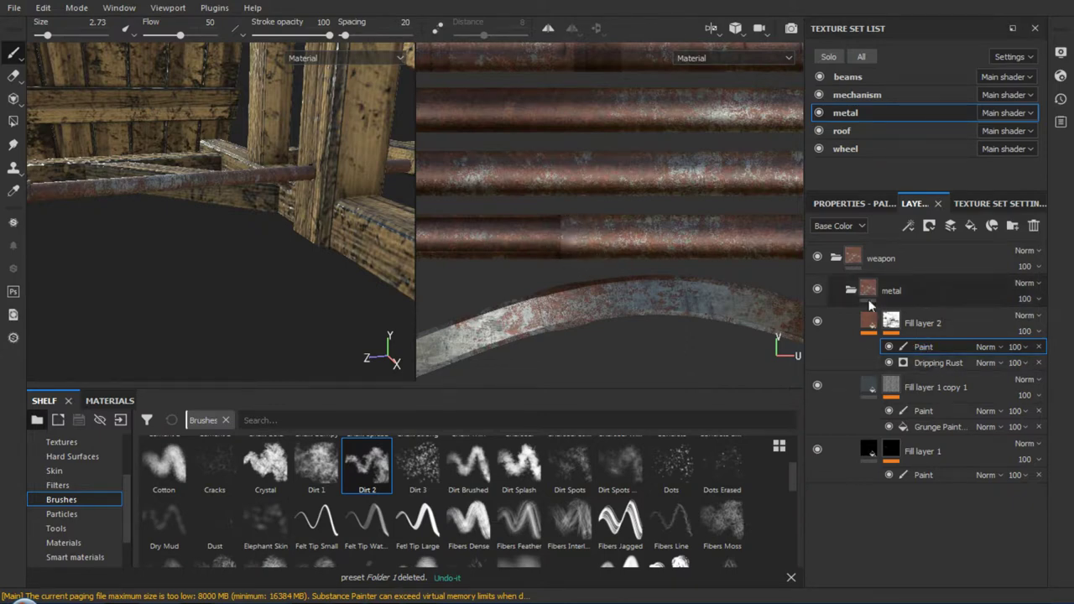
{"action": "left_click", "coordinate": [854, 203]}
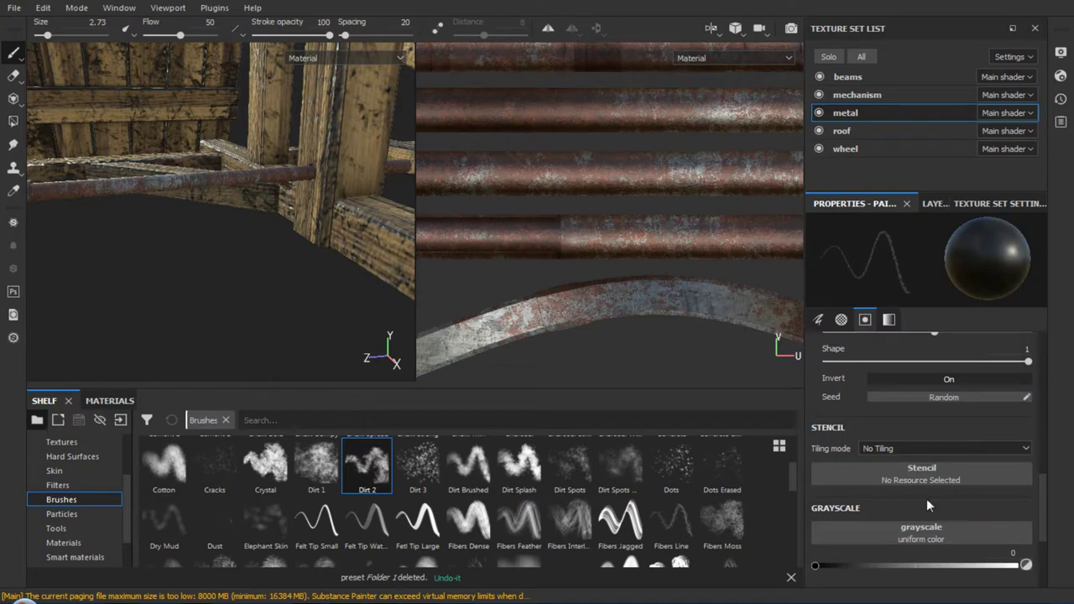
{"action": "left_click", "coordinate": [919, 204]}
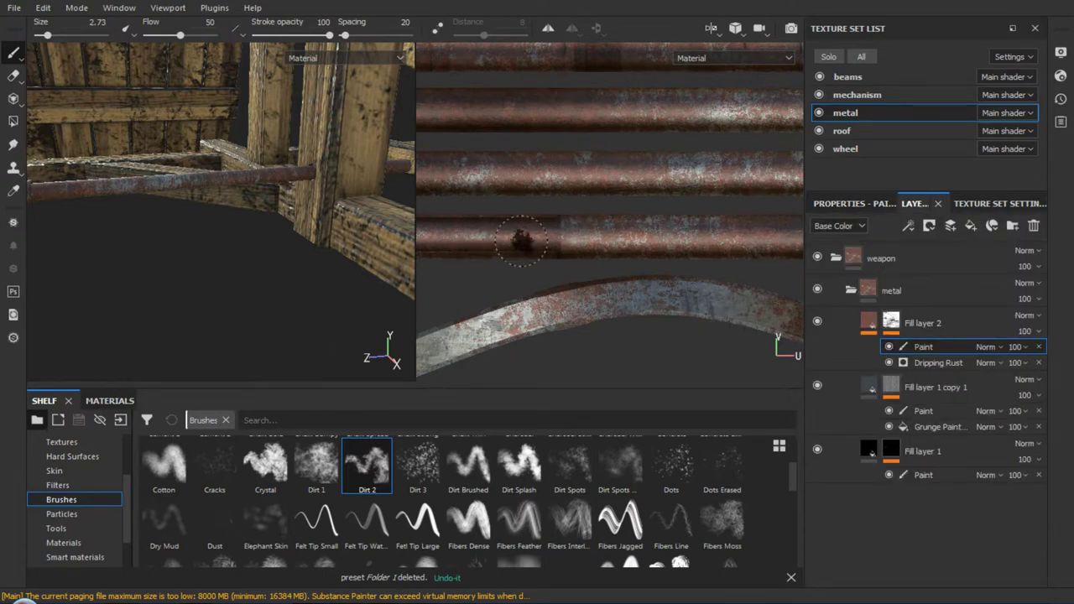
Inspect the rusty pipe up close in the UV and 3D views, then hide the roof texture set
{"action": "scroll", "coordinate": [471, 243], "scroll_direction": "down", "scroll_amount": 3}
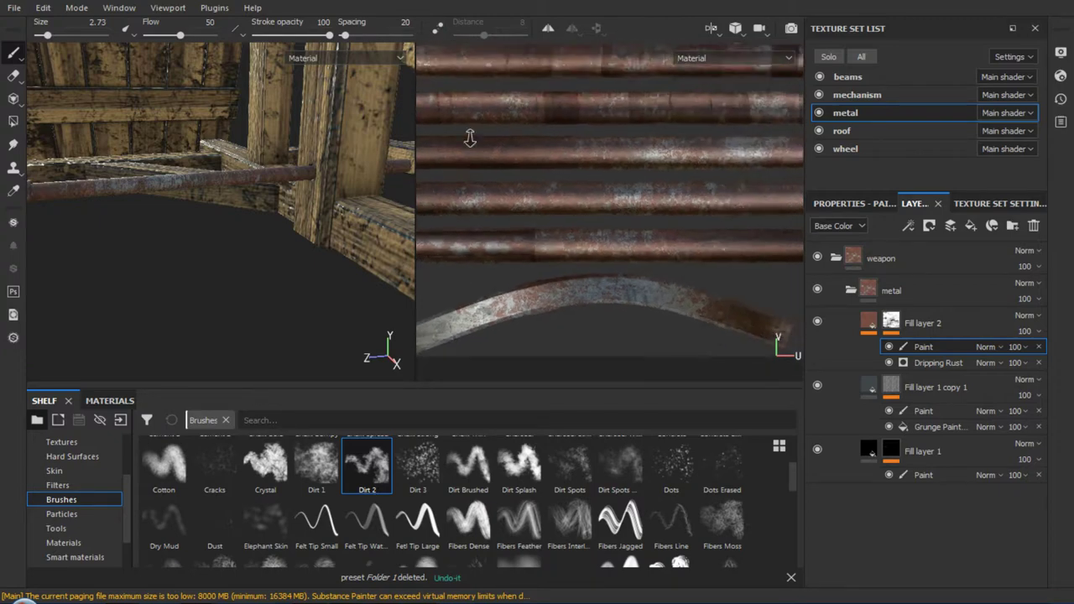
{"action": "middle_click_drag", "start_coordinate": [470, 139], "coordinate": [580, 252]}
{"action": "mouse_move", "coordinate": [551, 304]}
{"action": "middle_mouse_down"}
{"action": "mouse_move", "coordinate": [468, 288]}
{"action": "mouse_move", "coordinate": [473, 250]}
{"action": "middle_mouse_up"}
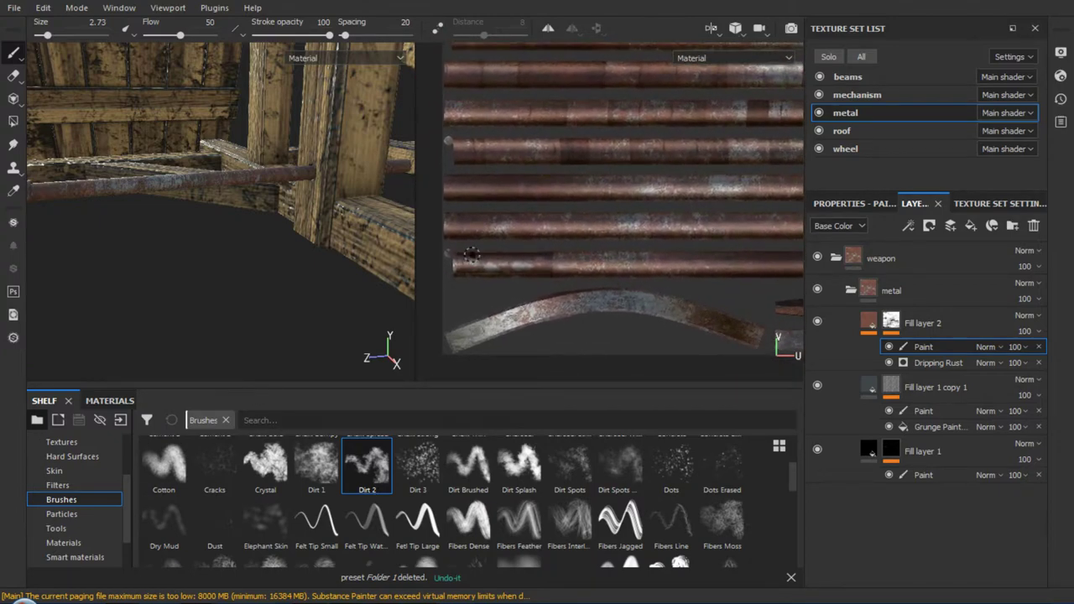
{"action": "scroll", "coordinate": [204, 109], "scroll_direction": "up", "scroll_amount": 5}
{"action": "scroll", "coordinate": [213, 242], "scroll_direction": "down", "scroll_amount": 3}
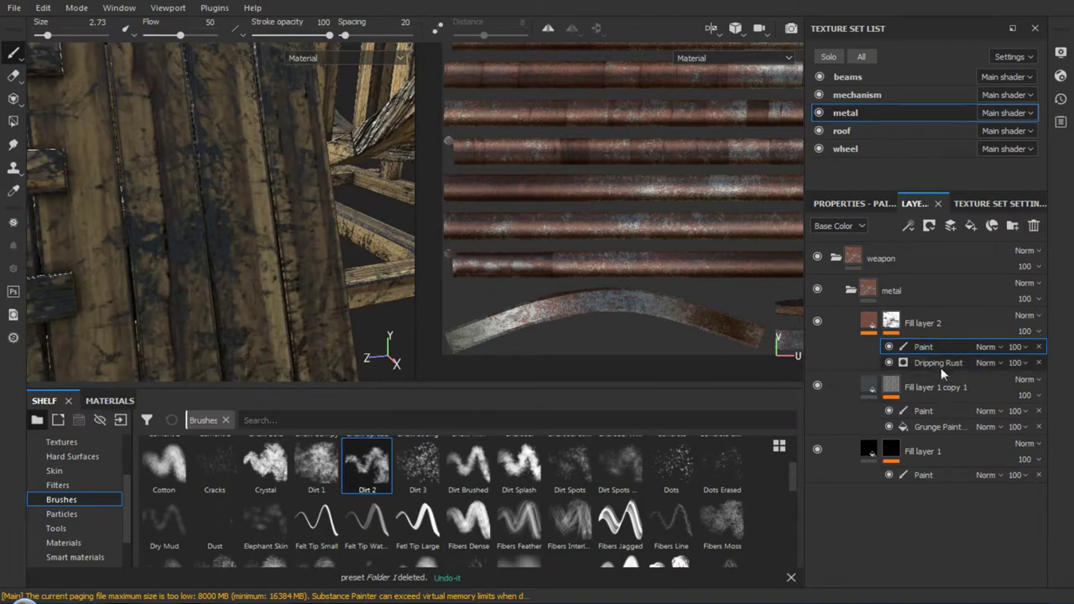
{"action": "middle_click_drag", "start_coordinate": [378, 251], "coordinate": [369, 215]}
{"action": "mouse_move", "coordinate": [369, 215]}
{"action": "left_mouse_down", "text": "alt"}
{"action": "mouse_move", "coordinate": [311, 199]}
{"action": "mouse_move", "coordinate": [336, 289]}
{"action": "mouse_move", "coordinate": [292, 215]}
{"action": "mouse_move", "coordinate": [365, 175]}
{"action": "mouse_move", "coordinate": [307, 180]}
{"action": "mouse_move", "coordinate": [311, 238]}
{"action": "mouse_move", "coordinate": [274, 254]}
{"action": "mouse_move", "coordinate": [317, 302]}
{"action": "left_mouse_up", "text": "alt"}
{"action": "scroll", "coordinate": [312, 239], "scroll_direction": "up", "scroll_amount": 2}
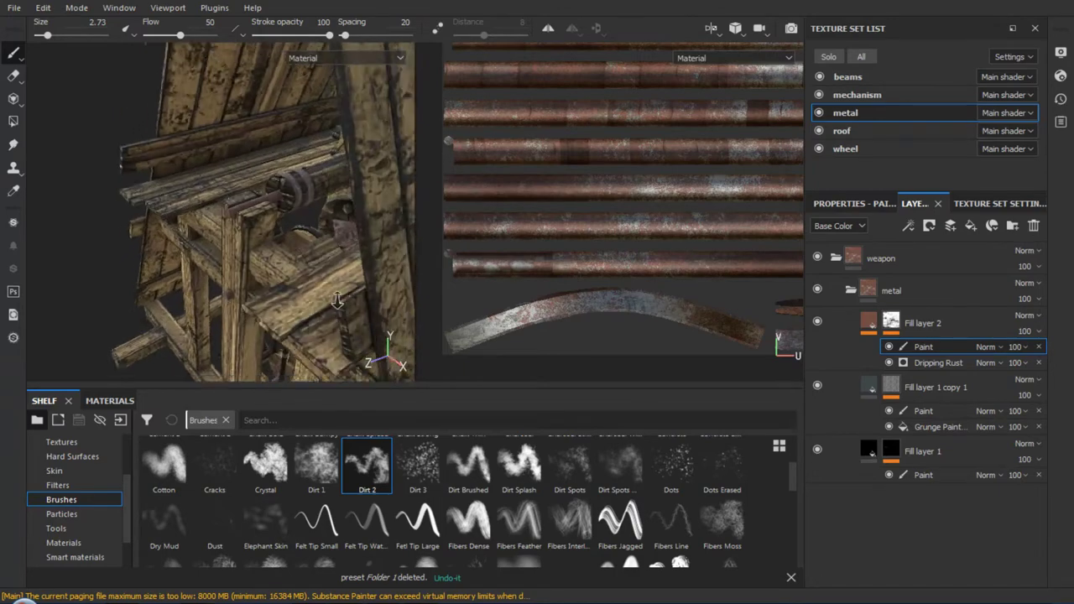
{"action": "scroll", "coordinate": [317, 302], "scroll_direction": "up", "scroll_amount": 2}
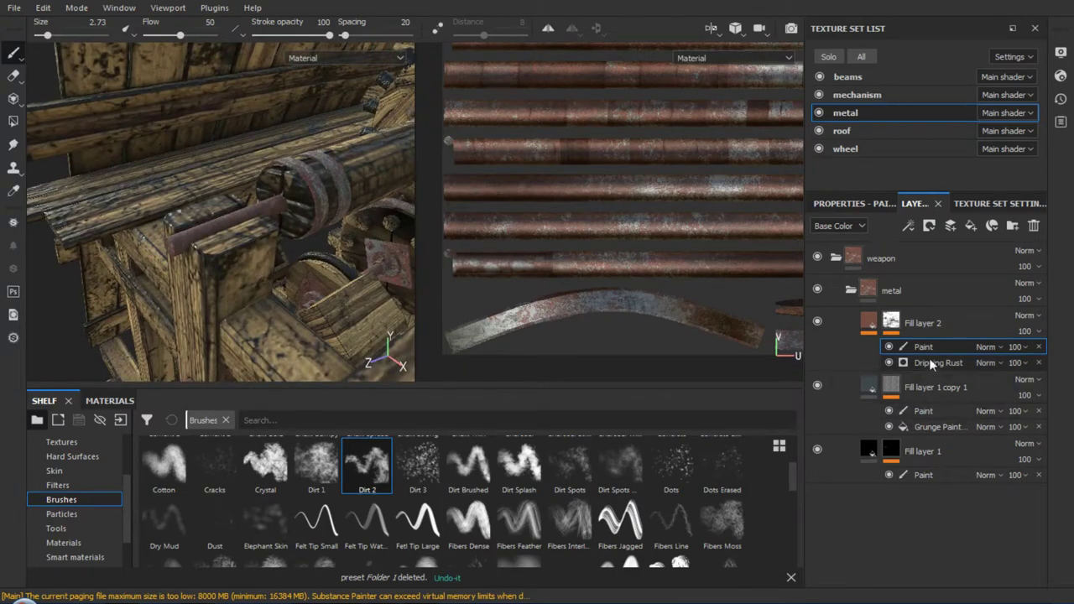
{"action": "left_click_drag", "start_coordinate": [252, 252], "coordinate": [197, 248], "text": "alt"}
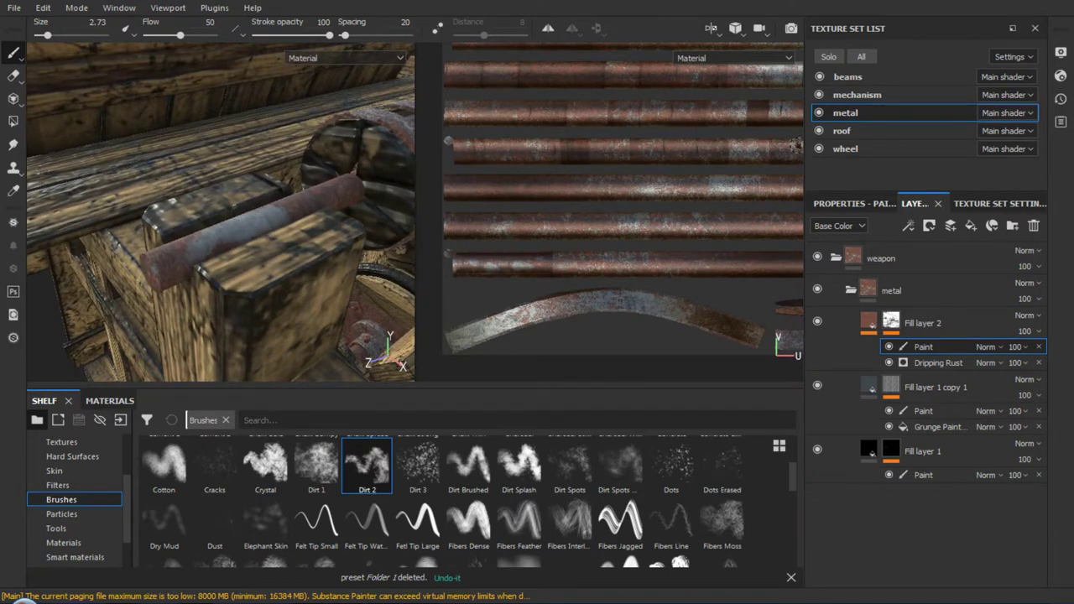
{"action": "left_click", "coordinate": [820, 130]}
Hide the mechanism and beams texture sets and paint grey Dirt 2 strokes along the pipe
{"action": "left_click", "coordinate": [820, 95]}
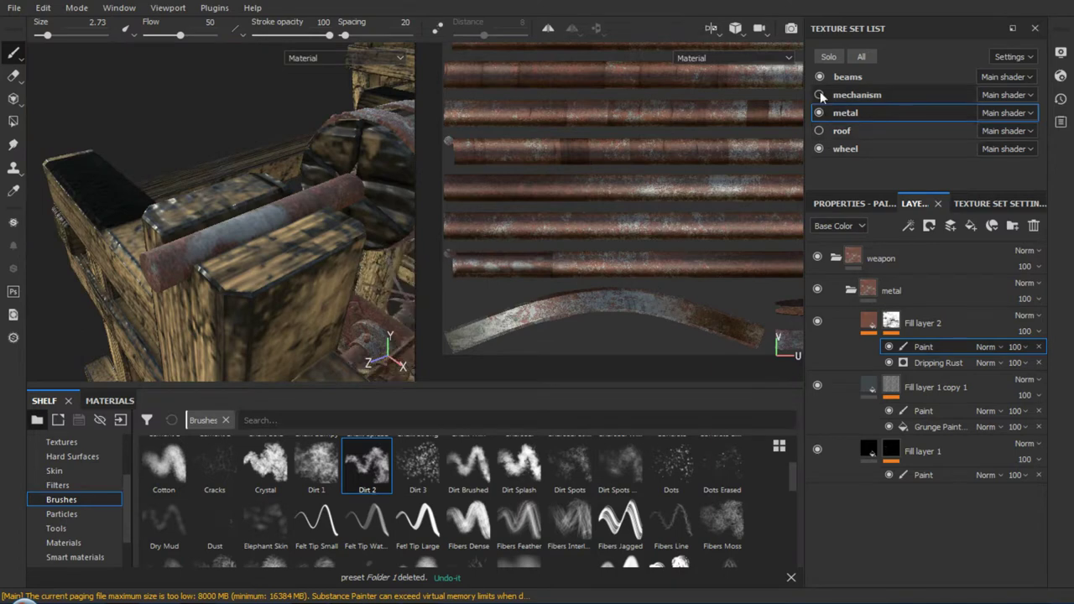
{"action": "left_click", "coordinate": [820, 77]}
{"action": "left_click_drag", "start_coordinate": [361, 168], "coordinate": [471, 170], "text": "alt"}
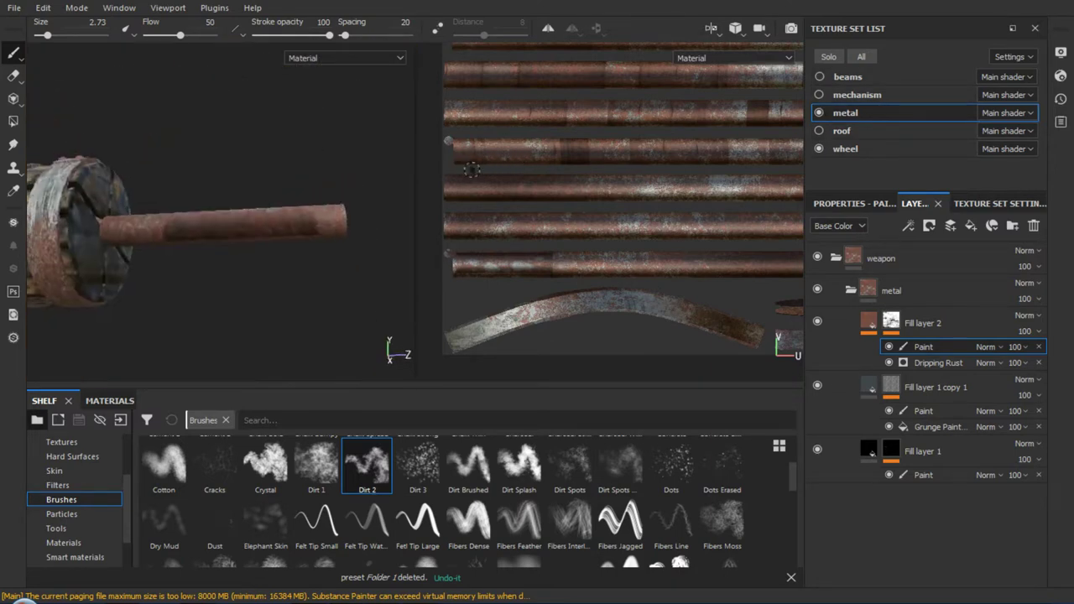
{"action": "left_click_drag", "start_coordinate": [198, 223], "coordinate": [176, 229]}
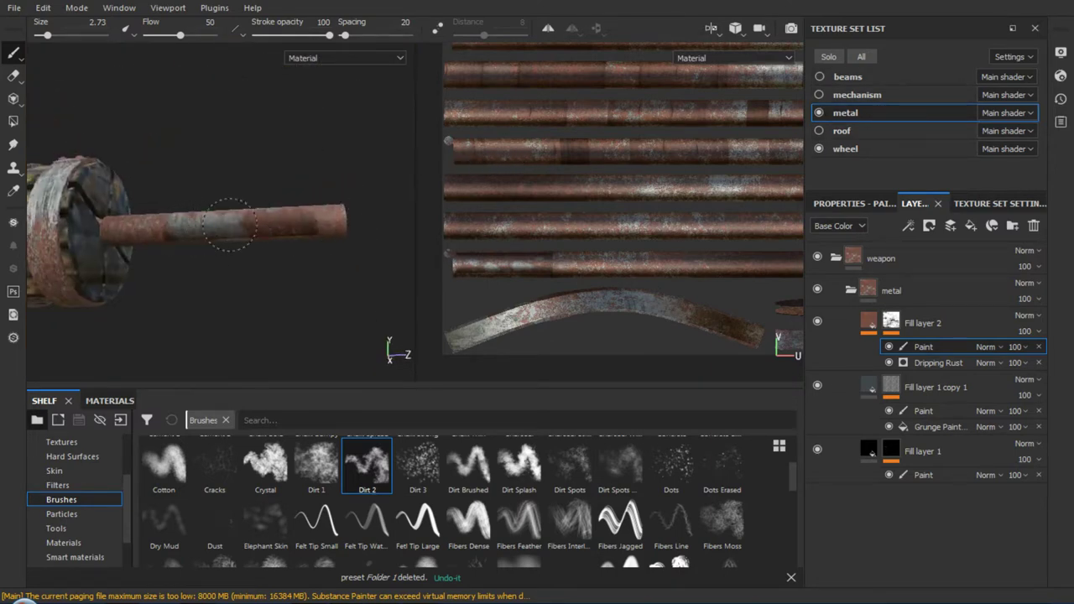
{"action": "mouse_move", "coordinate": [274, 221]}
{"action": "left_mouse_down"}
{"action": "mouse_move", "coordinate": [310, 244]}
{"action": "mouse_move", "coordinate": [240, 226]}
{"action": "mouse_move", "coordinate": [228, 179]}
{"action": "mouse_move", "coordinate": [299, 271]}
{"action": "mouse_move", "coordinate": [288, 187]}
{"action": "left_mouse_up"}
{"action": "left_click_drag", "start_coordinate": [283, 149], "coordinate": [260, 222], "text": "alt"}
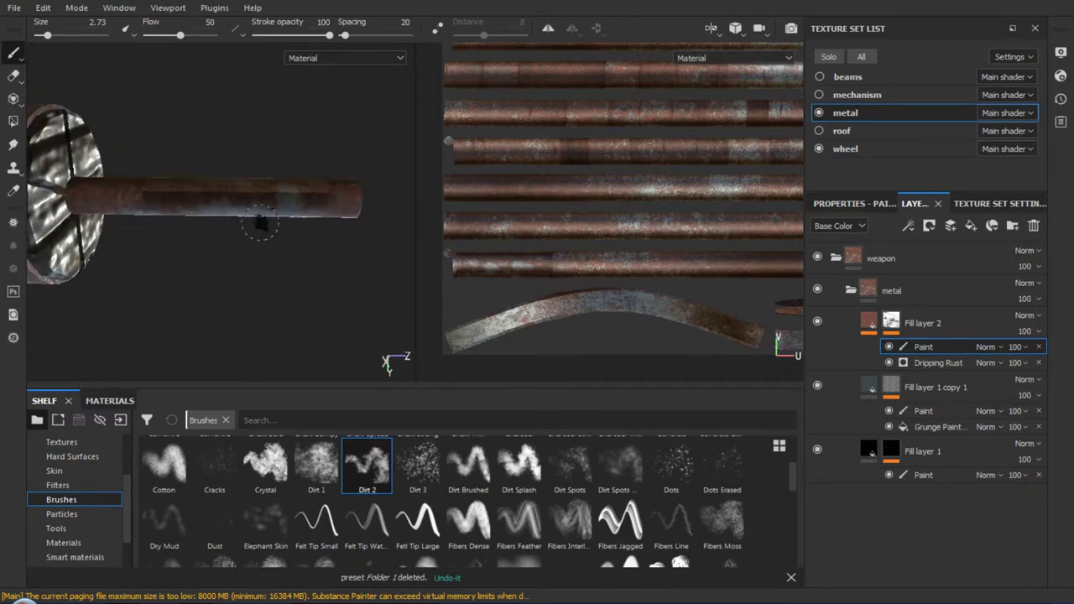
{"action": "mouse_move", "coordinate": [261, 222]}
{"action": "right_mouse_down", "text": "shift"}
{"action": "mouse_move", "coordinate": [223, 283]}
{"action": "mouse_move", "coordinate": [197, 293]}
{"action": "right_mouse_up", "text": "shift"}
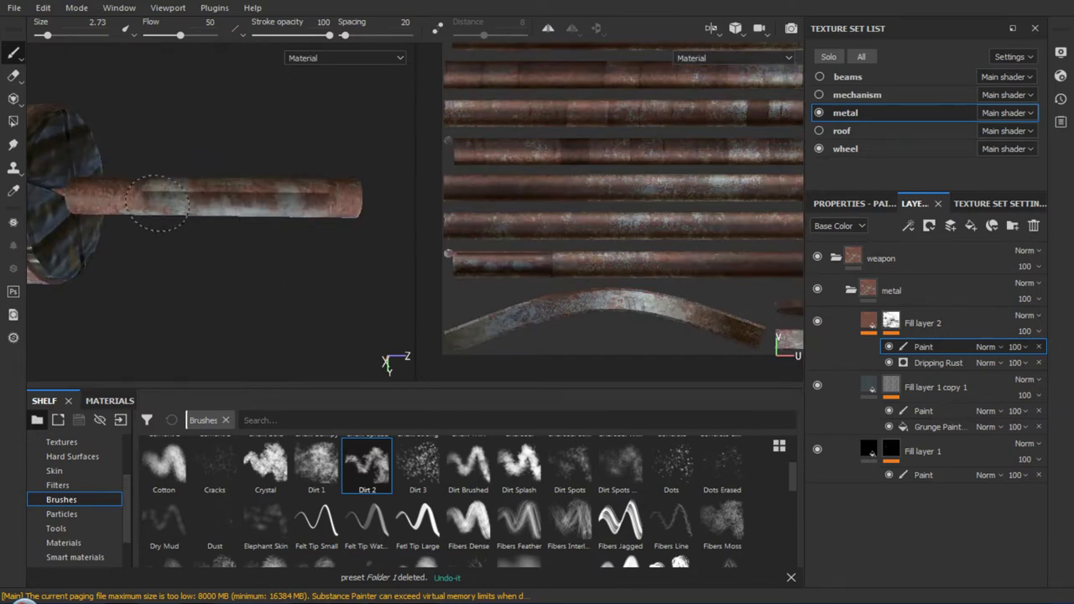
{"action": "mouse_move", "coordinate": [277, 179]}
{"action": "left_mouse_down", "text": "alt"}
{"action": "mouse_move", "coordinate": [276, 292]}
{"action": "mouse_move", "coordinate": [265, 249]}
{"action": "mouse_move", "coordinate": [210, 230]}
{"action": "mouse_move", "coordinate": [225, 181]}
{"action": "mouse_move", "coordinate": [256, 222]}
{"action": "left_mouse_up", "text": "alt"}
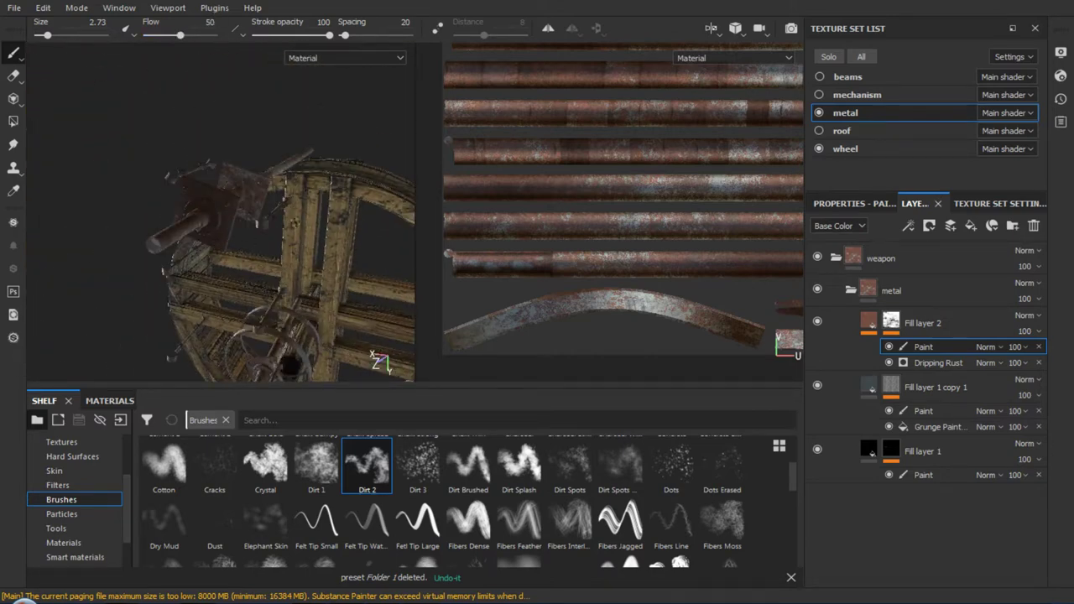
Show the beams, mechanism and roof texture sets again and view the beam structure from below
{"action": "left_click", "coordinate": [820, 95]}
{"action": "left_click", "coordinate": [819, 76]}
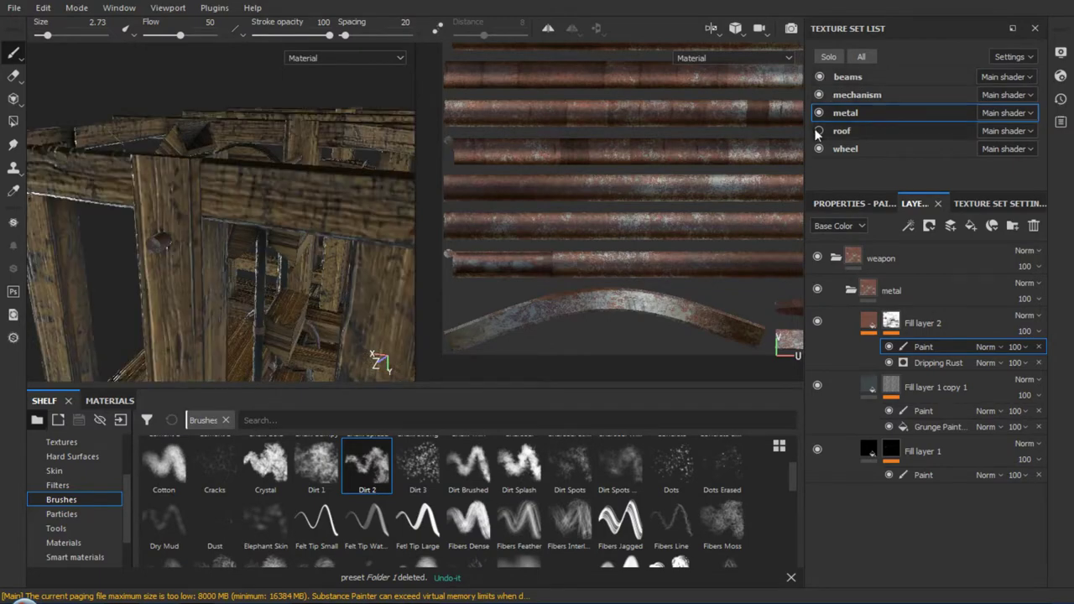
{"action": "left_click", "coordinate": [819, 131]}
{"action": "right_click_drag", "start_coordinate": [172, 168], "coordinate": [166, 201], "text": "alt"}
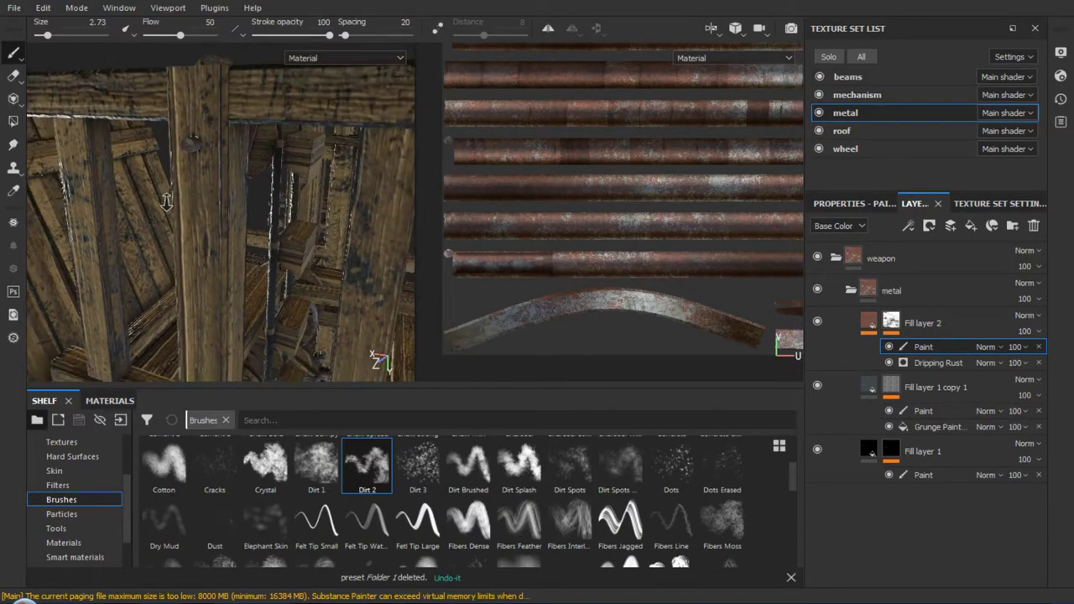
{"action": "mouse_move", "coordinate": [167, 202]}
{"action": "left_mouse_down", "text": "alt"}
{"action": "mouse_move", "coordinate": [260, 241]}
{"action": "mouse_move", "coordinate": [280, 185]}
{"action": "mouse_move", "coordinate": [340, 188]}
{"action": "mouse_move", "coordinate": [185, 233]}
{"action": "mouse_move", "coordinate": [210, 196]}
{"action": "mouse_move", "coordinate": [239, 252]}
{"action": "left_mouse_up", "text": "alt"}
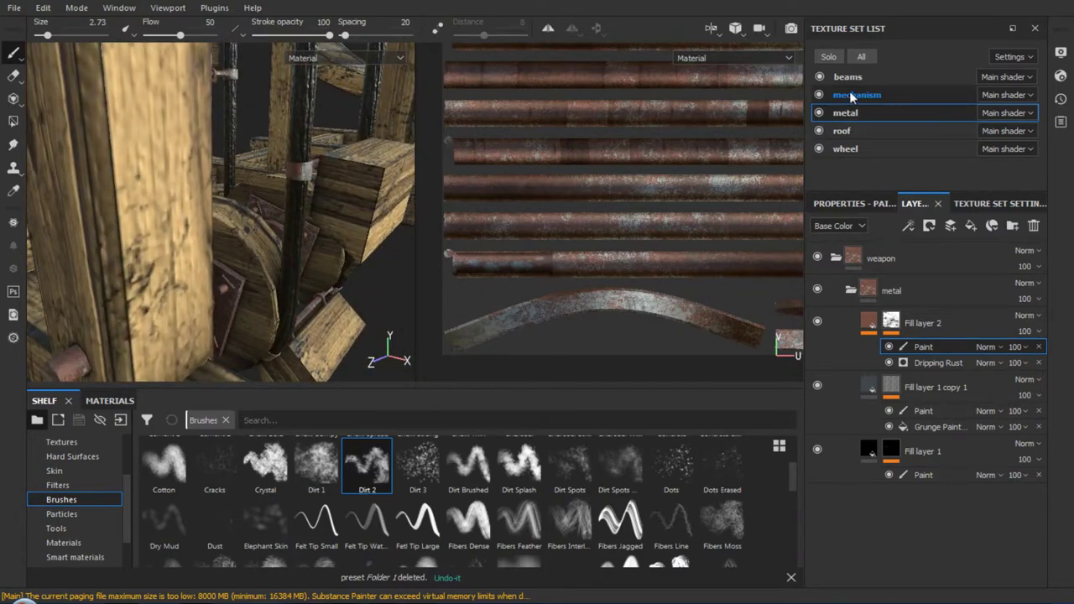
Hide the beams, set brush size to 7.5 and paint pale dirt over the wheel hub's metal plate
{"action": "left_click", "coordinate": [819, 76]}
{"action": "mouse_move", "coordinate": [369, 218]}
{"action": "left_mouse_down", "text": "alt"}
{"action": "mouse_move", "coordinate": [331, 168]}
{"action": "mouse_move", "coordinate": [310, 294]}
{"action": "mouse_move", "coordinate": [216, 282]}
{"action": "left_mouse_up", "text": "alt"}
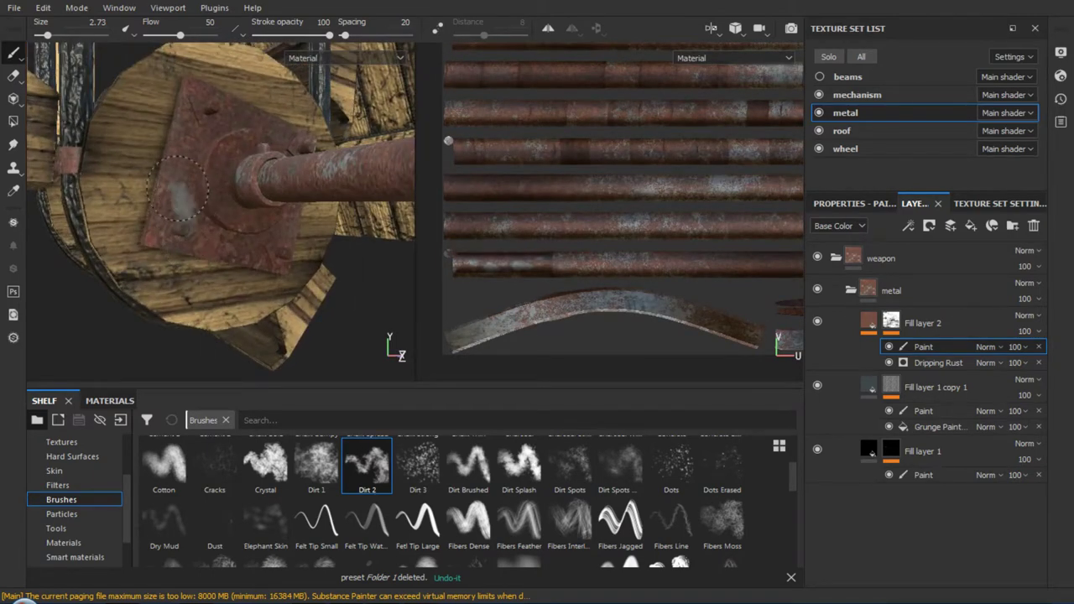
{"action": "left_click_drag", "start_coordinate": [199, 121], "coordinate": [178, 115]}
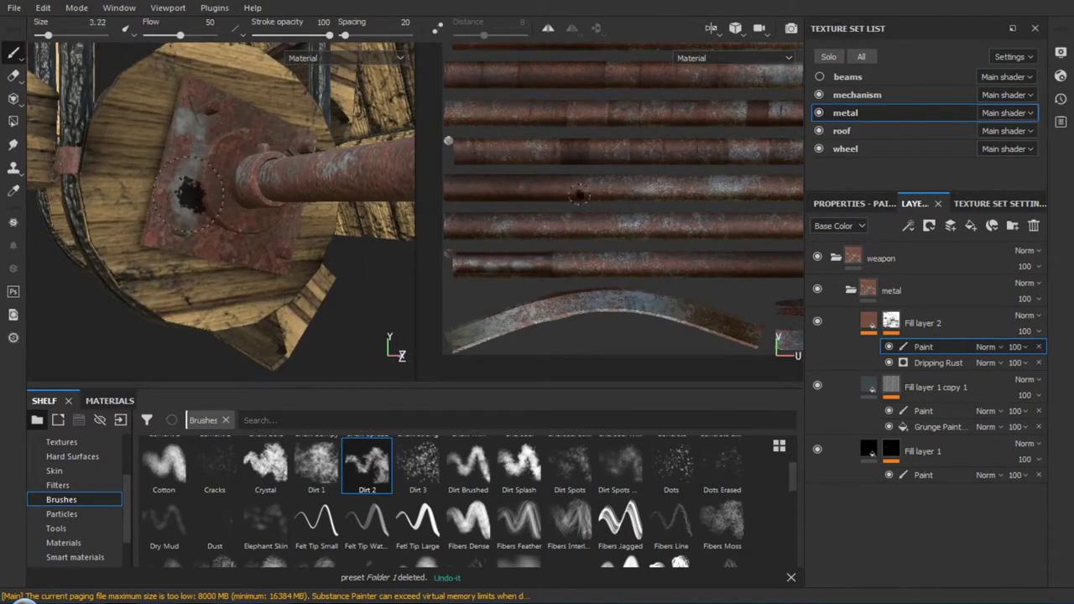
{"action": "right_click_drag", "start_coordinate": [191, 193], "coordinate": [217, 181], "text": "ctrl"}
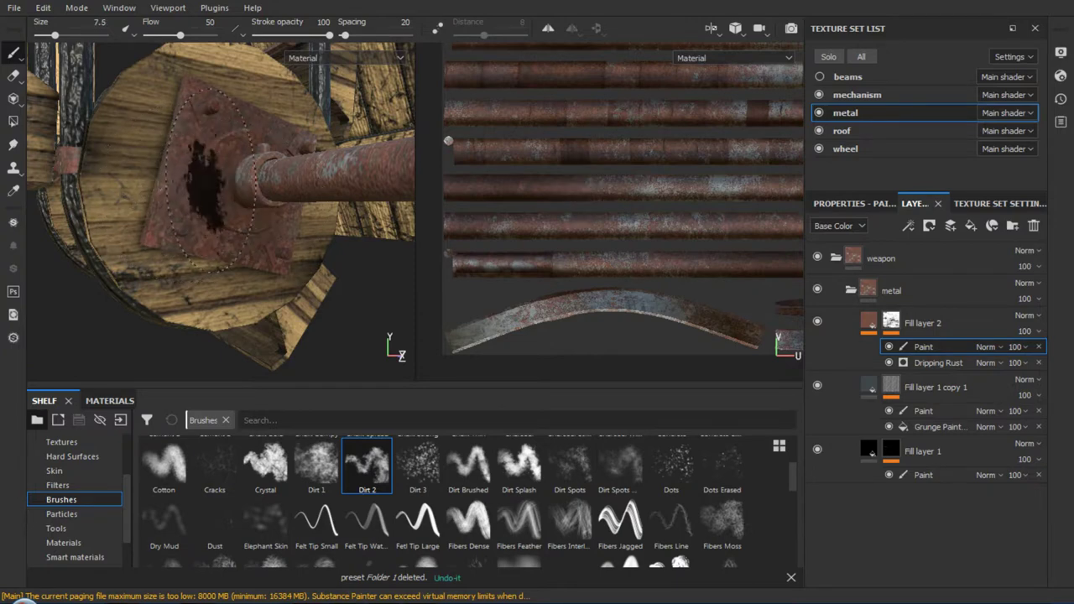
{"action": "left_click_drag", "start_coordinate": [209, 181], "coordinate": [236, 231]}
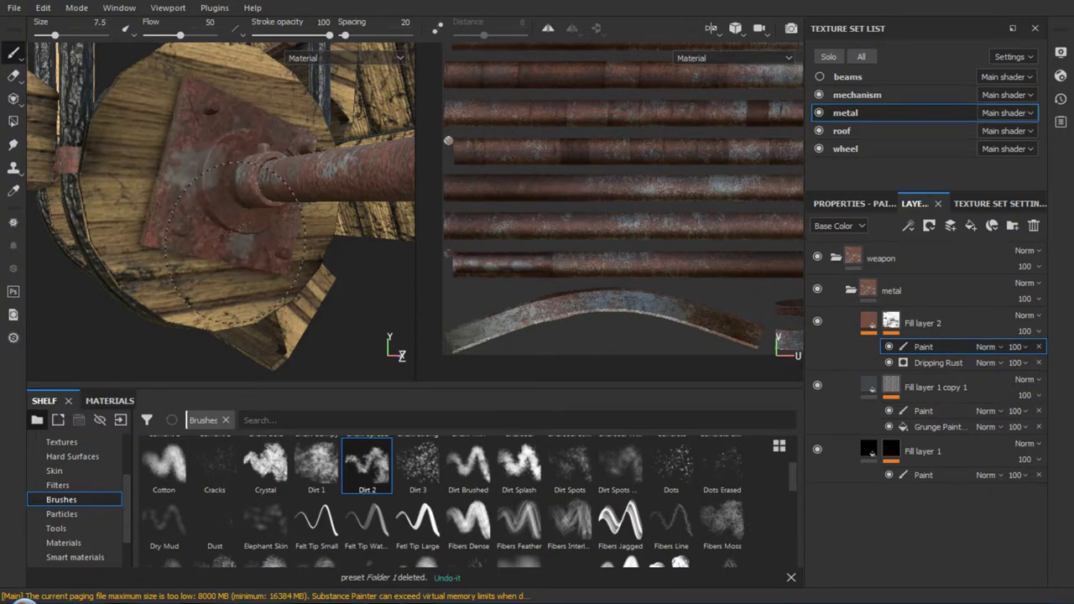
{"action": "mouse_move", "coordinate": [226, 277]}
{"action": "left_mouse_down", "text": "alt"}
{"action": "mouse_move", "coordinate": [149, 304]}
{"action": "mouse_move", "coordinate": [285, 181]}
{"action": "left_mouse_up", "text": "alt"}
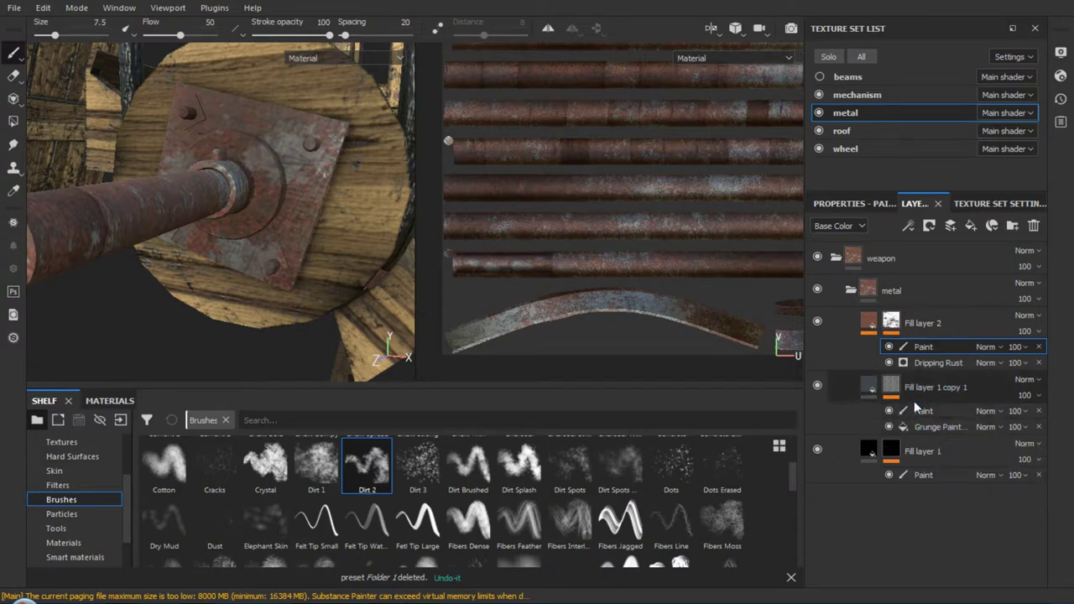
Select Fill layer 1 copy 1, drop its roughness and raise its metallic value in the fill settings
{"action": "left_click", "coordinate": [873, 388]}
{"action": "left_click", "coordinate": [865, 201]}
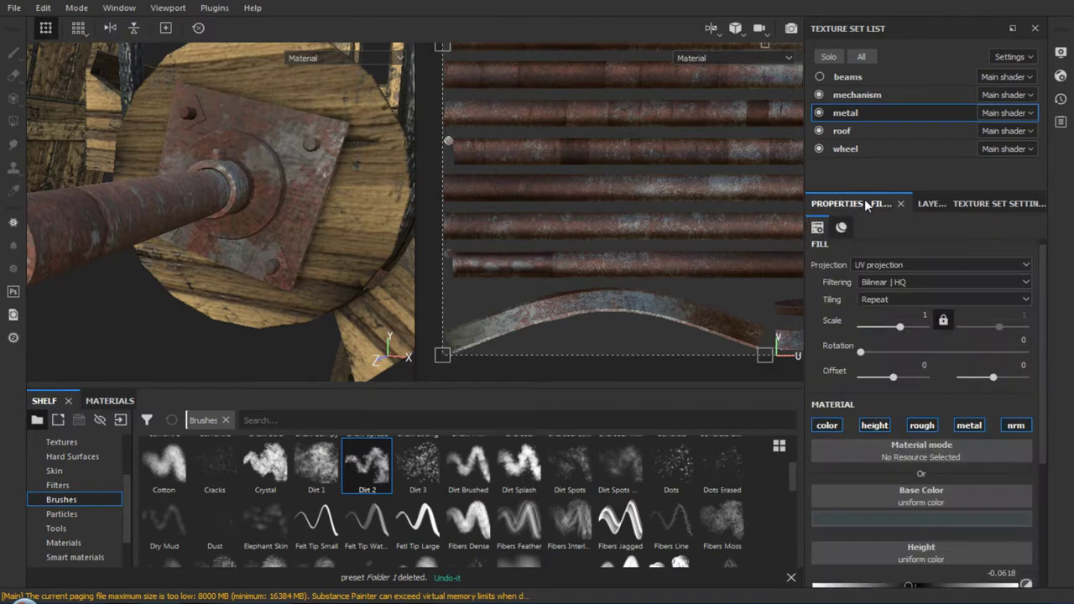
{"action": "scroll", "coordinate": [953, 444], "scroll_direction": "down", "scroll_amount": 2}
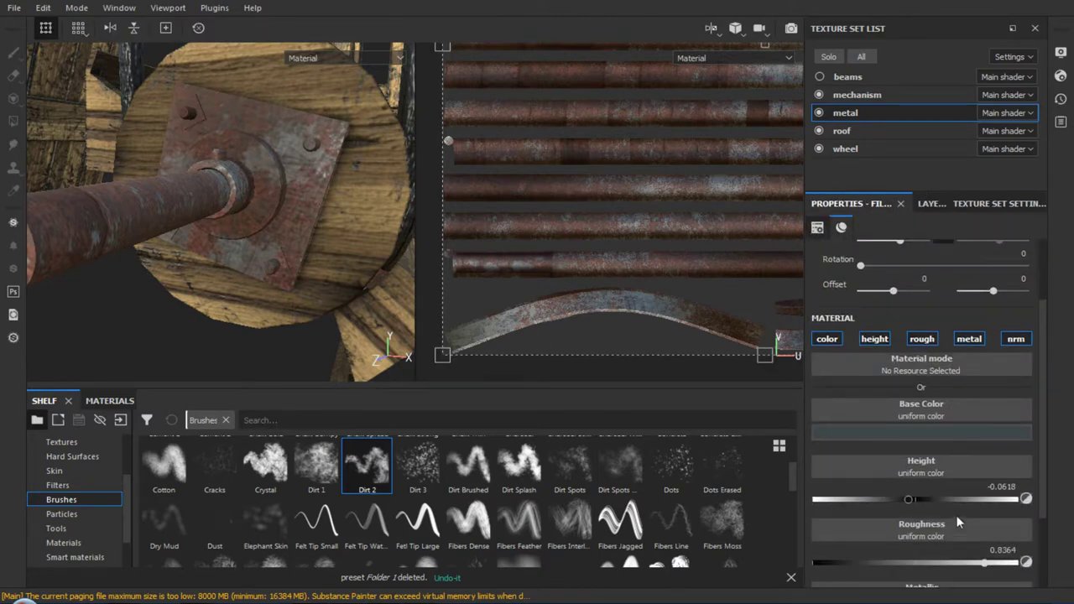
{"action": "scroll", "coordinate": [965, 476], "scroll_direction": "down", "scroll_amount": 2}
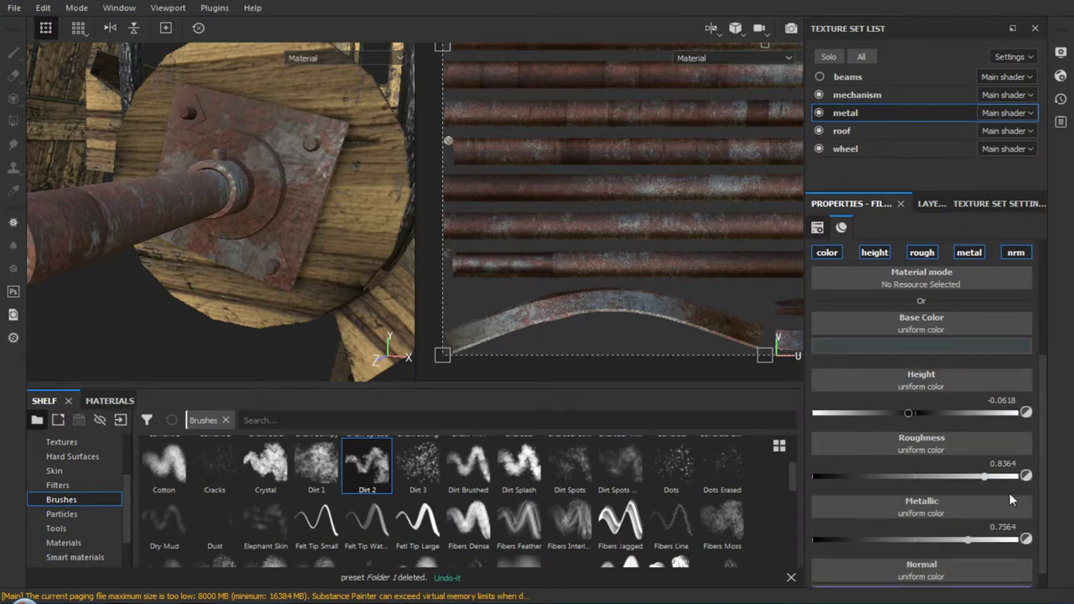
{"action": "mouse_move", "coordinate": [986, 476]}
{"action": "left_mouse_down"}
{"action": "mouse_move", "coordinate": [804, 475]}
{"action": "mouse_move", "coordinate": [879, 476]}
{"action": "left_mouse_up"}
{"action": "left_click", "coordinate": [967, 540]}
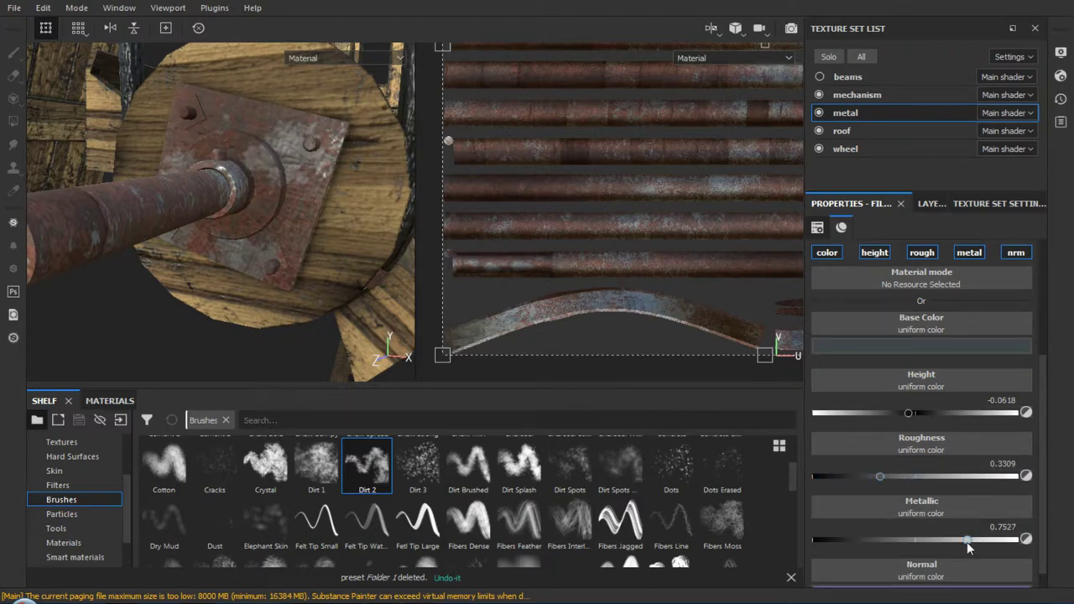
{"action": "left_click_drag", "start_coordinate": [967, 542], "coordinate": [969, 544]}
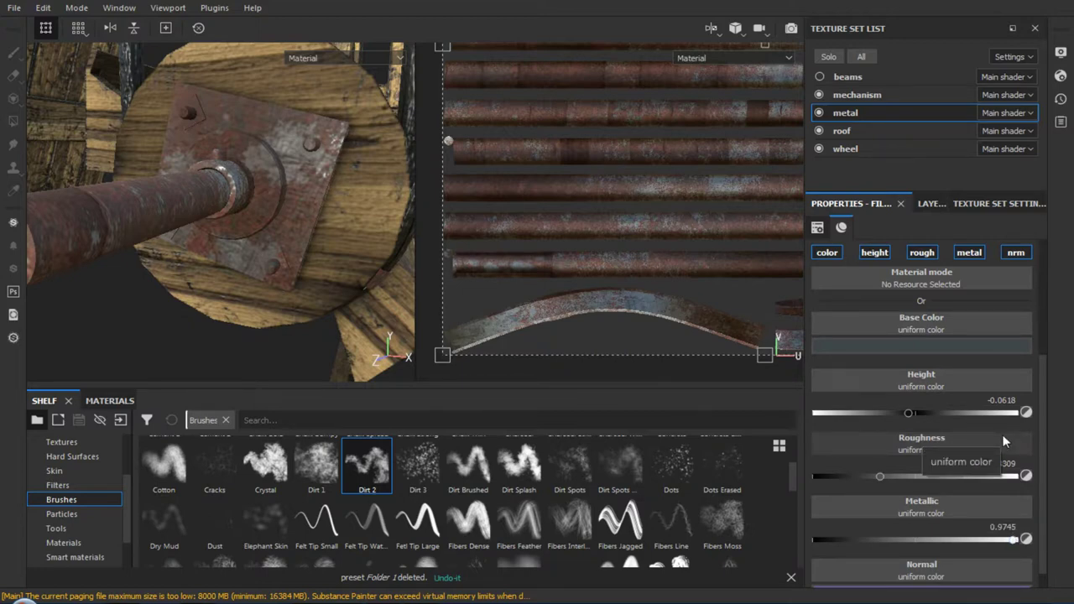
Rotate the environment lighting to judge the shine and refine roughness down to 0.08
{"action": "right_click_drag", "start_coordinate": [663, 339], "coordinate": [618, 339], "text": "shift"}
{"action": "mouse_move", "coordinate": [598, 337]}
{"action": "middle_mouse_down"}
{"action": "mouse_move", "coordinate": [613, 327]}
{"action": "mouse_move", "coordinate": [584, 274]}
{"action": "middle_mouse_up"}
{"action": "scroll", "coordinate": [610, 369], "scroll_direction": "up", "scroll_amount": 3}
{"action": "right_click_drag", "start_coordinate": [620, 360], "coordinate": [673, 352], "text": "shift"}
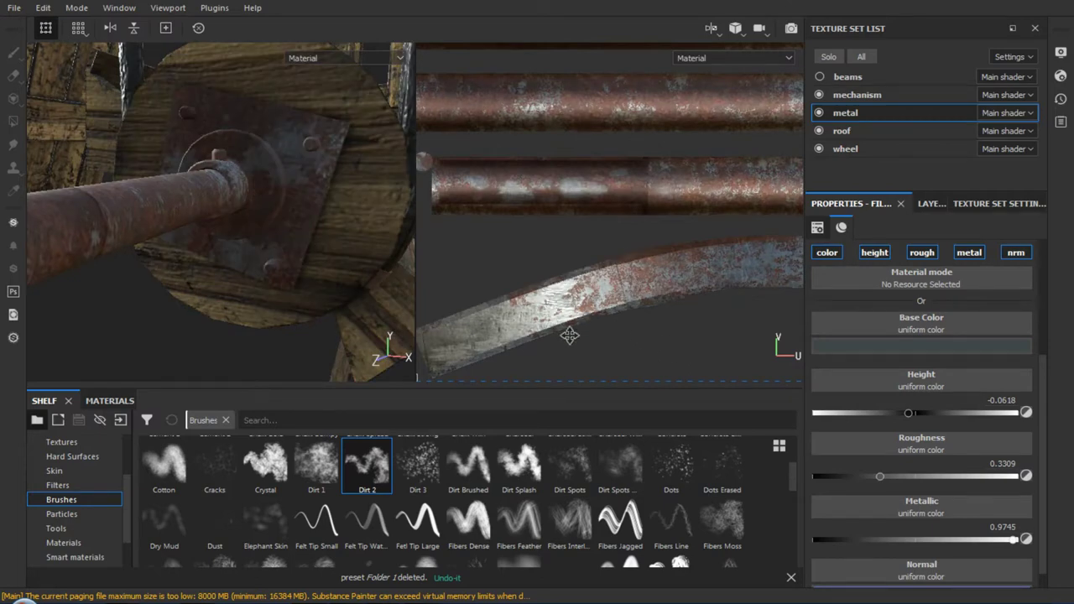
{"action": "mouse_move", "coordinate": [580, 336]}
{"action": "right_mouse_down", "text": "shift"}
{"action": "mouse_move", "coordinate": [645, 340]}
{"action": "mouse_move", "coordinate": [613, 336]}
{"action": "right_mouse_up", "text": "shift"}
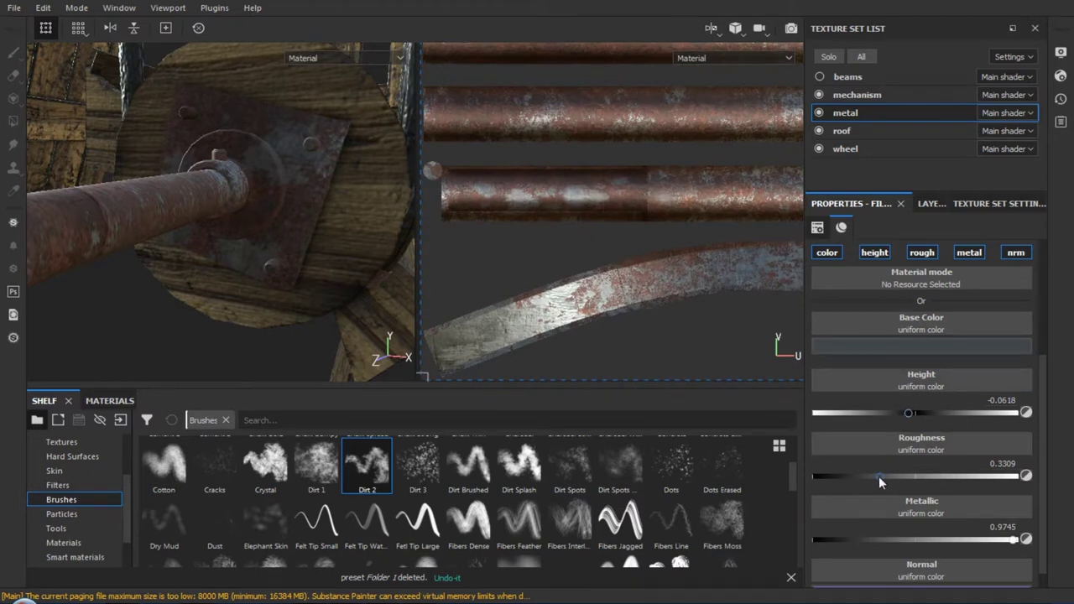
{"action": "mouse_move", "coordinate": [879, 476]}
{"action": "left_mouse_down"}
{"action": "mouse_move", "coordinate": [813, 471]}
{"action": "mouse_move", "coordinate": [858, 473]}
{"action": "mouse_move", "coordinate": [833, 479]}
{"action": "left_mouse_up"}
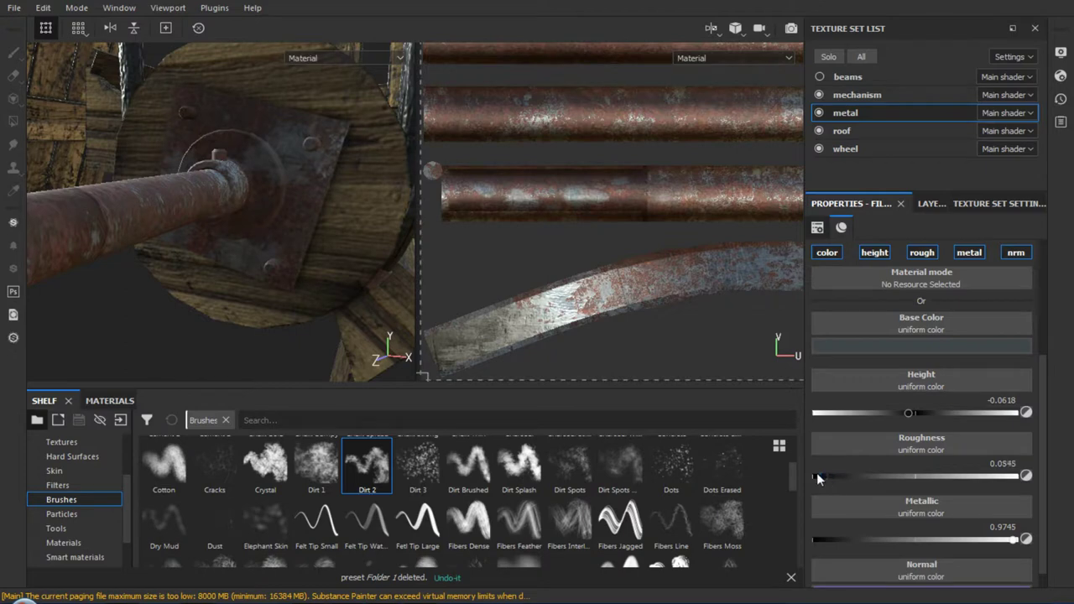
{"action": "mouse_move", "coordinate": [687, 345]}
{"action": "right_mouse_down", "text": "shift"}
{"action": "mouse_move", "coordinate": [610, 350]}
{"action": "mouse_move", "coordinate": [703, 346]}
{"action": "right_mouse_up", "text": "shift"}
{"action": "scroll", "coordinate": [662, 192], "scroll_direction": "down", "scroll_amount": 3}
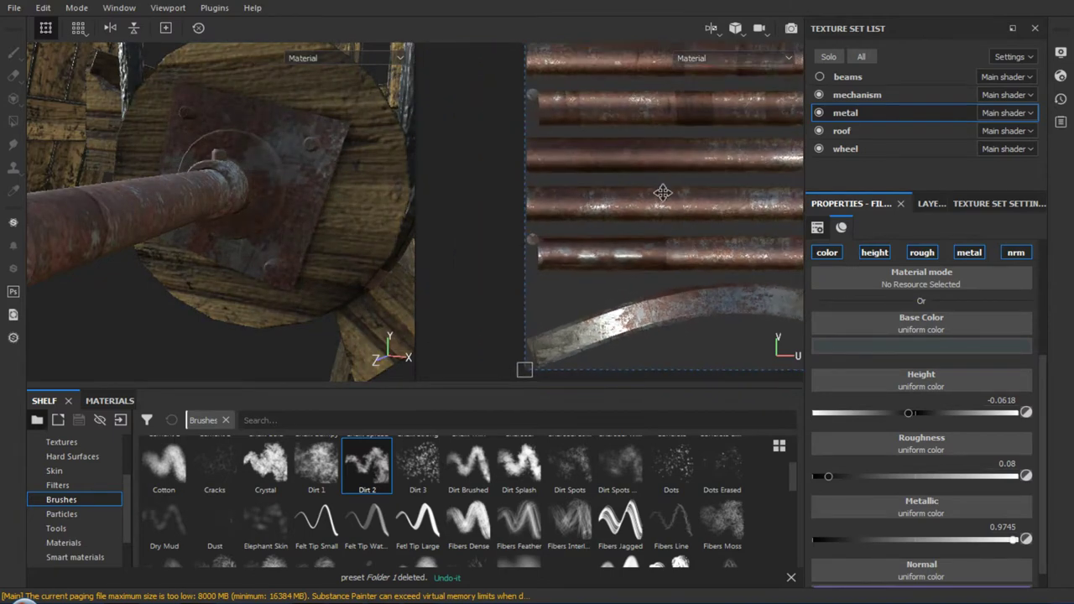
{"action": "scroll", "coordinate": [628, 206], "scroll_direction": "down", "scroll_amount": 2}
{"action": "middle_click_drag", "start_coordinate": [254, 249], "coordinate": [259, 158]}
{"action": "mouse_move", "coordinate": [307, 212]}
{"action": "left_mouse_down", "text": "alt"}
{"action": "mouse_move", "coordinate": [311, 72]}
{"action": "mouse_move", "coordinate": [271, 233]}
{"action": "mouse_move", "coordinate": [278, 250]}
{"action": "mouse_move", "coordinate": [298, 252]}
{"action": "mouse_move", "coordinate": [293, 241]}
{"action": "mouse_move", "coordinate": [291, 288]}
{"action": "mouse_move", "coordinate": [319, 348]}
{"action": "left_mouse_up", "text": "alt"}
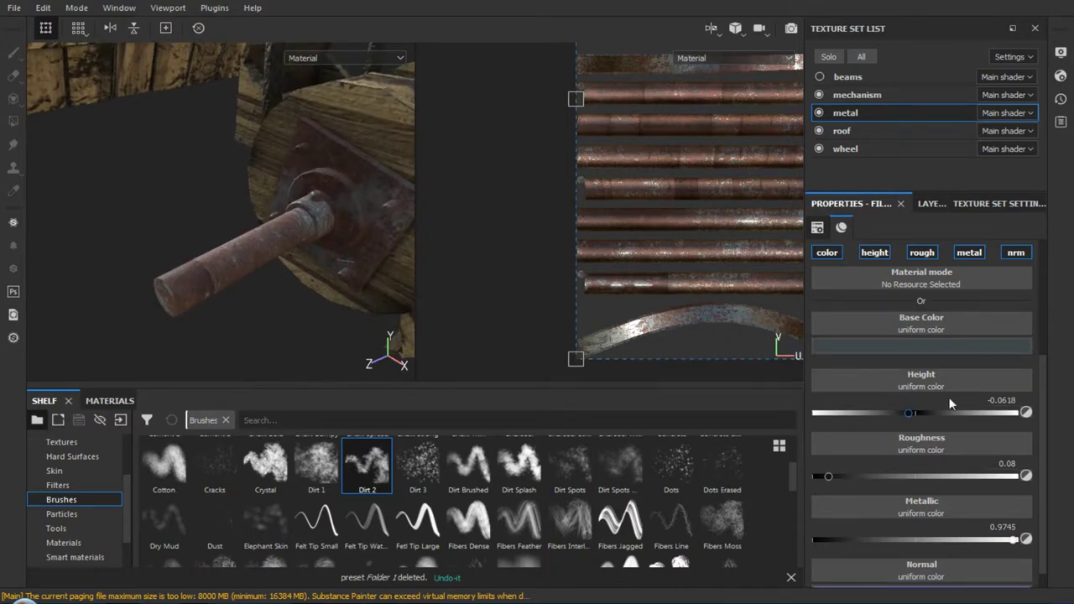
Select the mask of Fill layer 1 copy 1 and dab dark dirt on the axle
{"action": "left_click", "coordinate": [921, 203]}
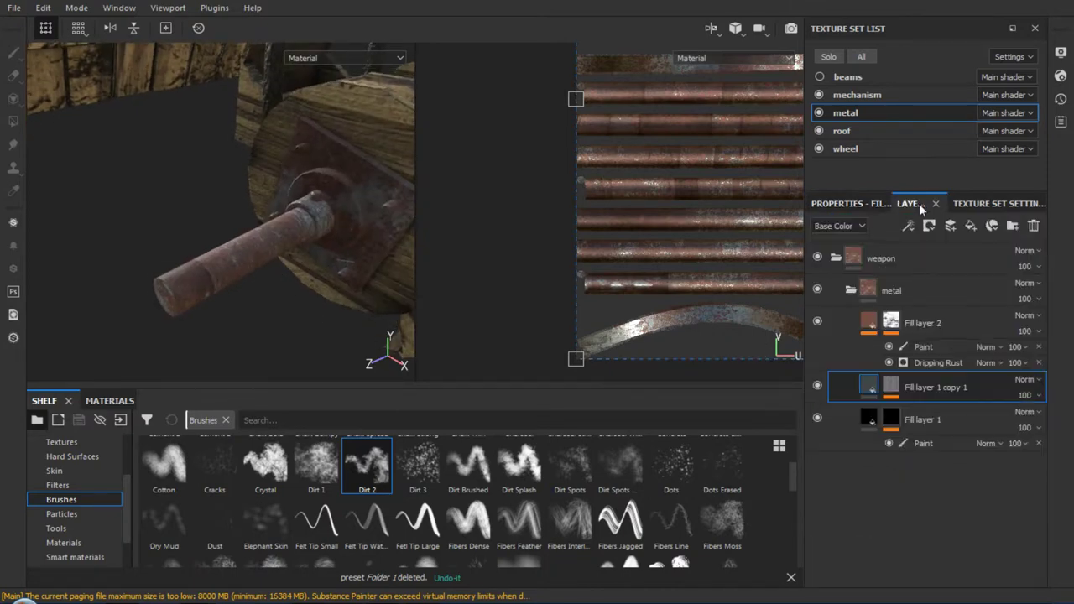
{"action": "left_click", "coordinate": [895, 389]}
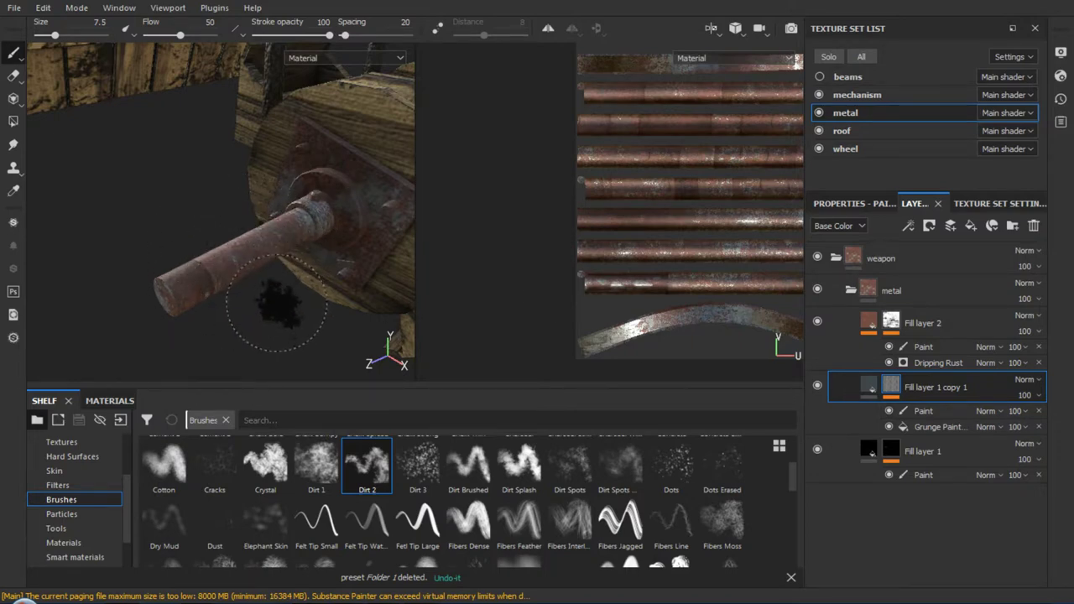
{"action": "mouse_move", "coordinate": [286, 311]}
{"action": "left_mouse_down", "text": "alt"}
{"action": "mouse_move", "coordinate": [178, 268]}
{"action": "mouse_move", "coordinate": [257, 328]}
{"action": "left_mouse_up", "text": "alt"}
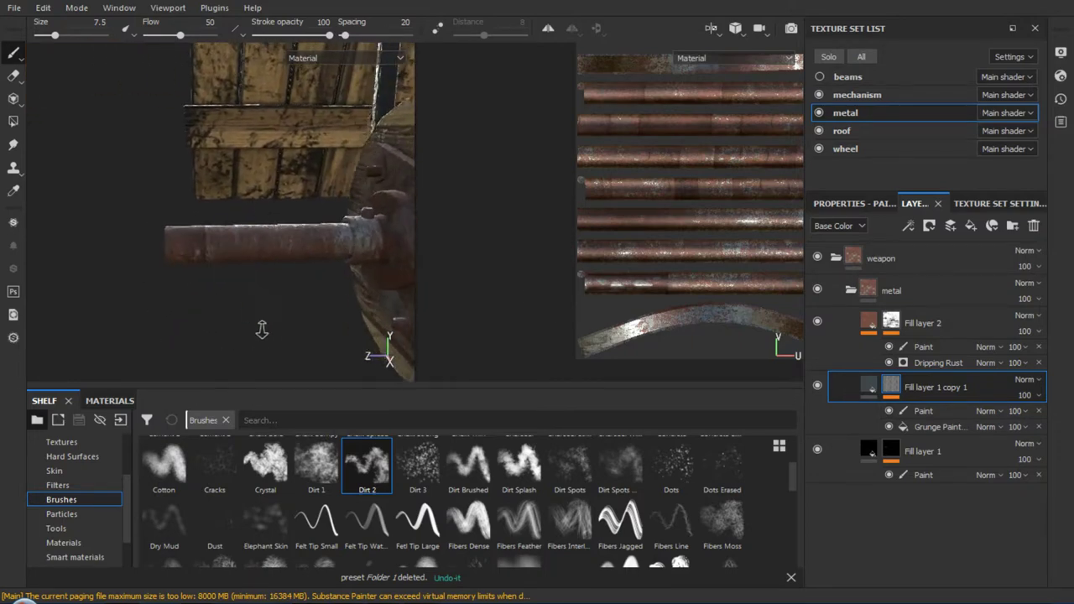
{"action": "left_click", "coordinate": [244, 353]}
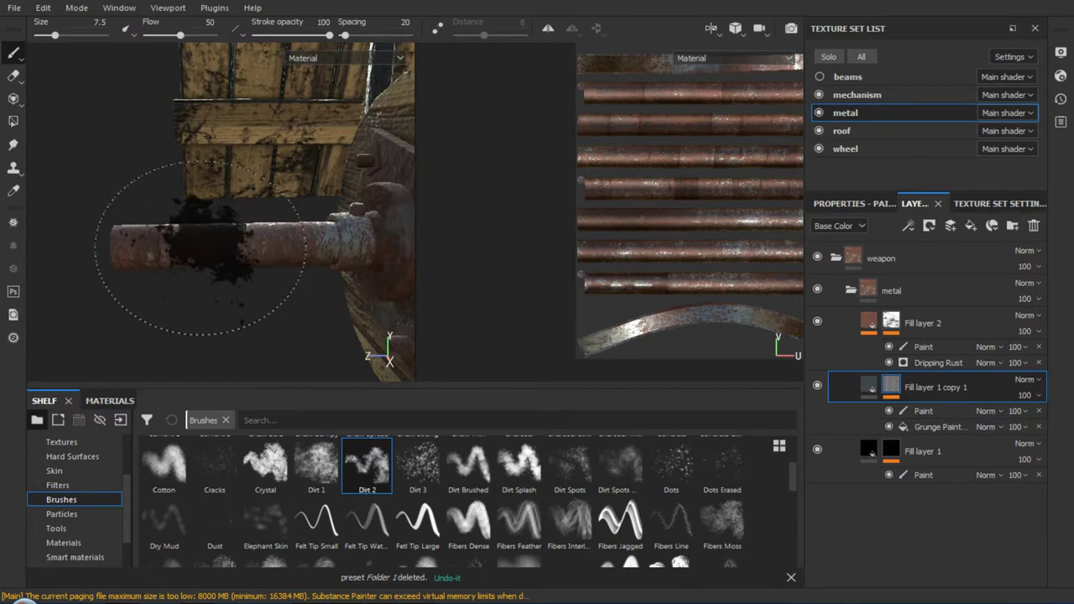
{"action": "left_click", "coordinate": [233, 248]}
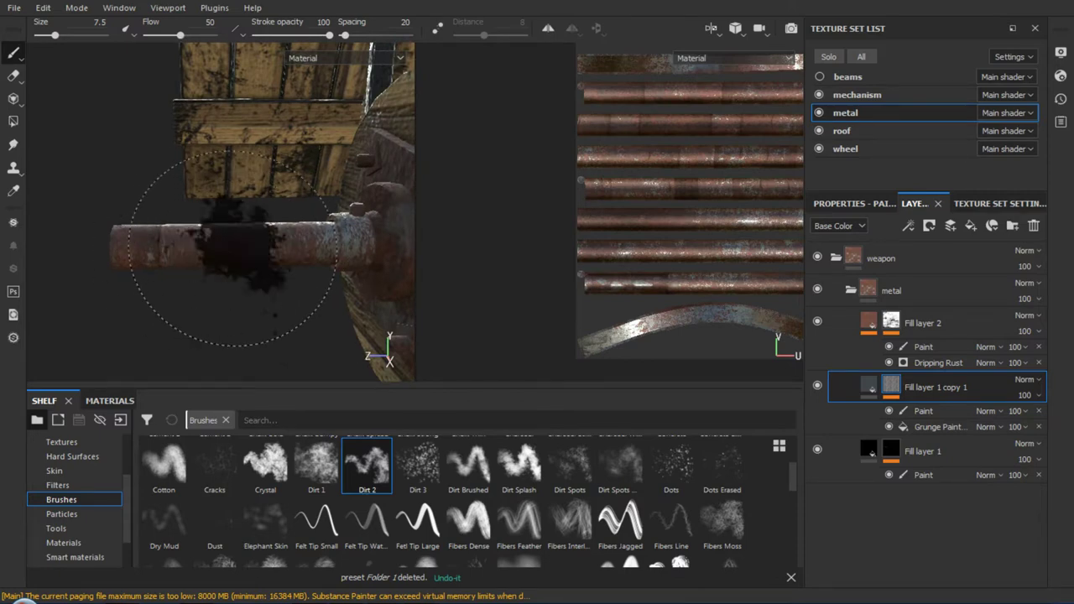
Cycle the viewport to the Mask channel and undo the dark blob and test stroke on the axle
{"action": "key", "text": "c"}
{"action": "key", "text": "c"}
{"action": "key", "text": "c"}
{"action": "key", "text": "c"}
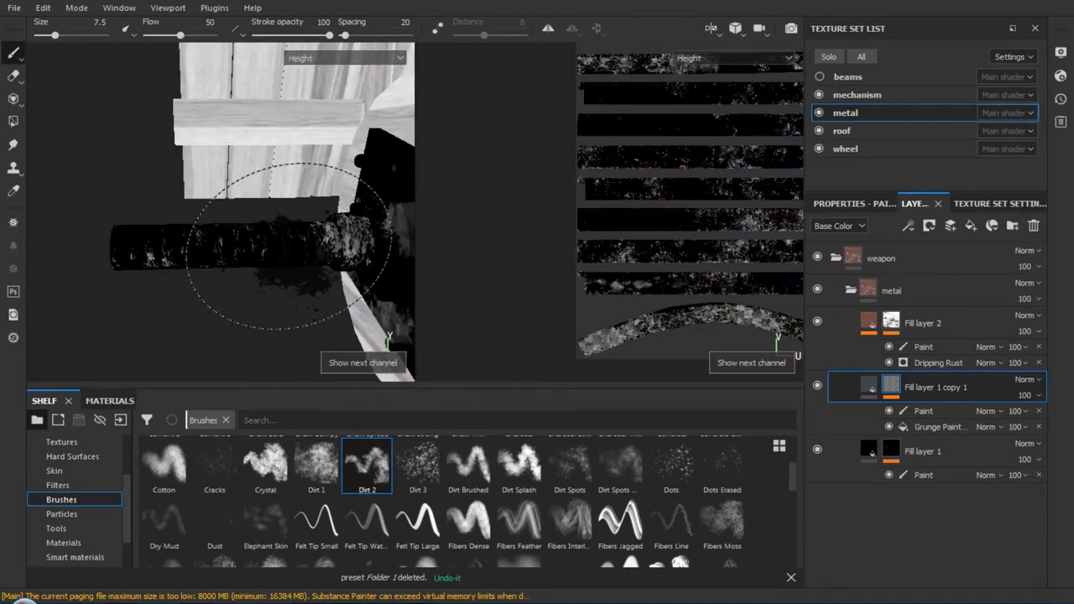
{"action": "key", "text": "c"}
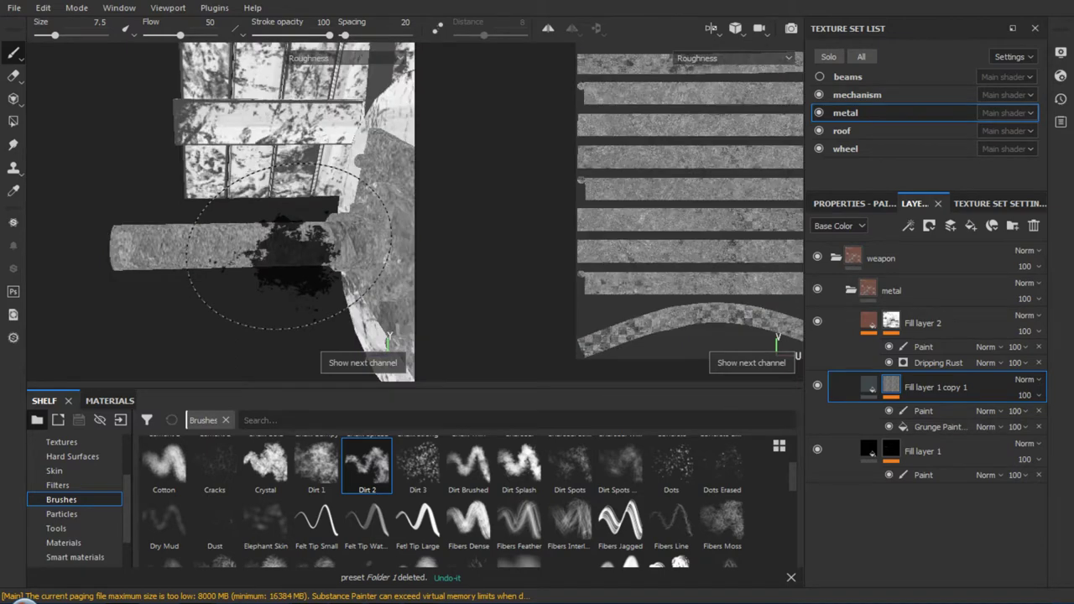
{"action": "key", "text": "c"}
{"action": "key", "text": "c"}
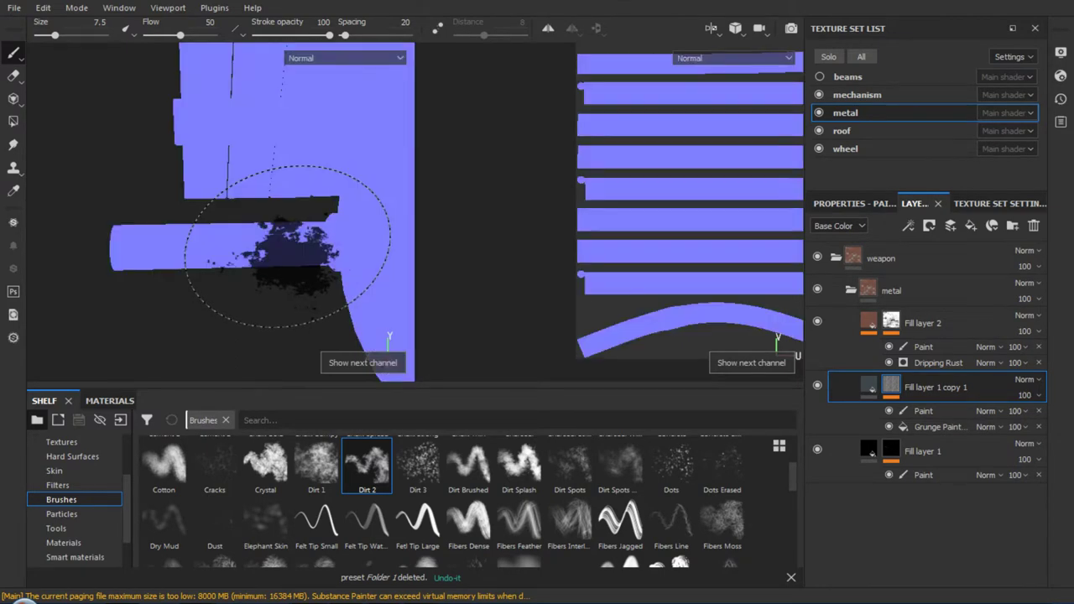
{"action": "key", "text": "c"}
{"action": "key", "text": "c"}
{"action": "key", "text": "ctrl+z"}
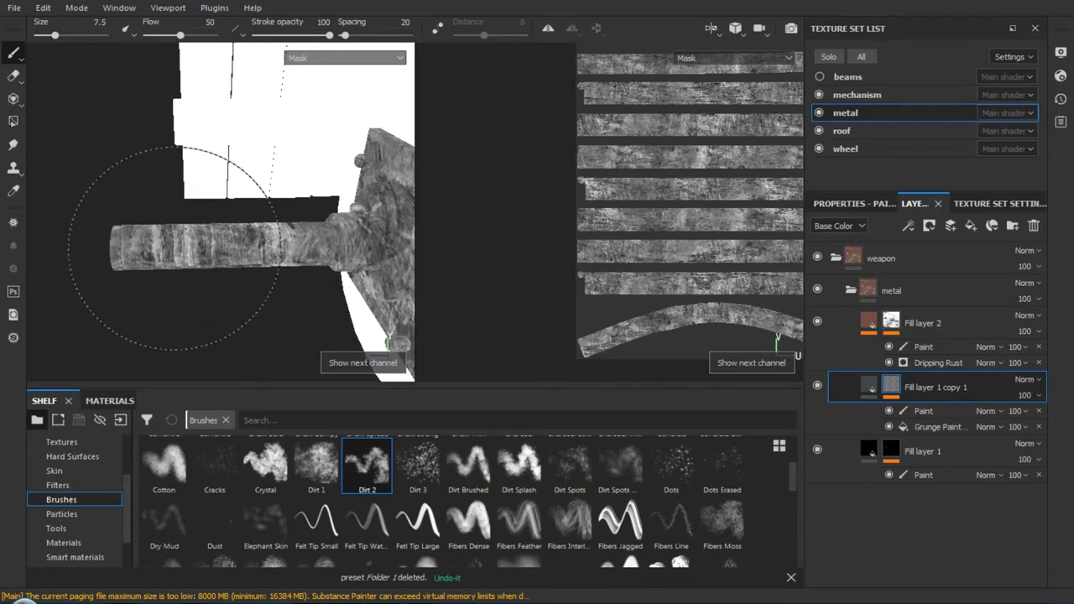
{"action": "left_click", "coordinate": [176, 249]}
{"action": "key", "text": "ctrl+z"}
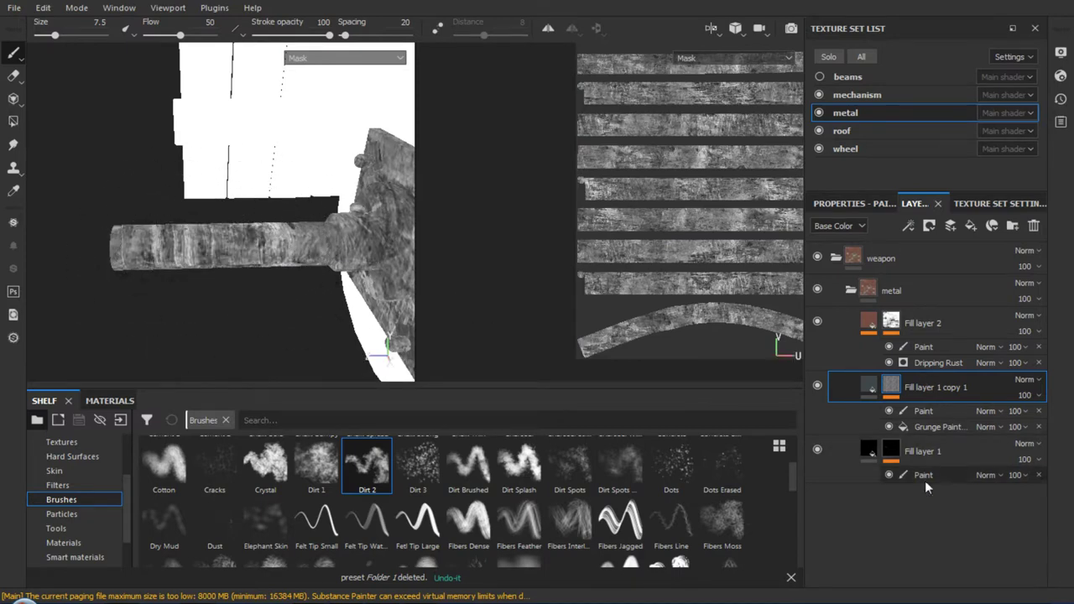
Paint dark mask on the axle in the copied layer's Paint effect and set brush grayscale near white
{"action": "left_click", "coordinate": [943, 408]}
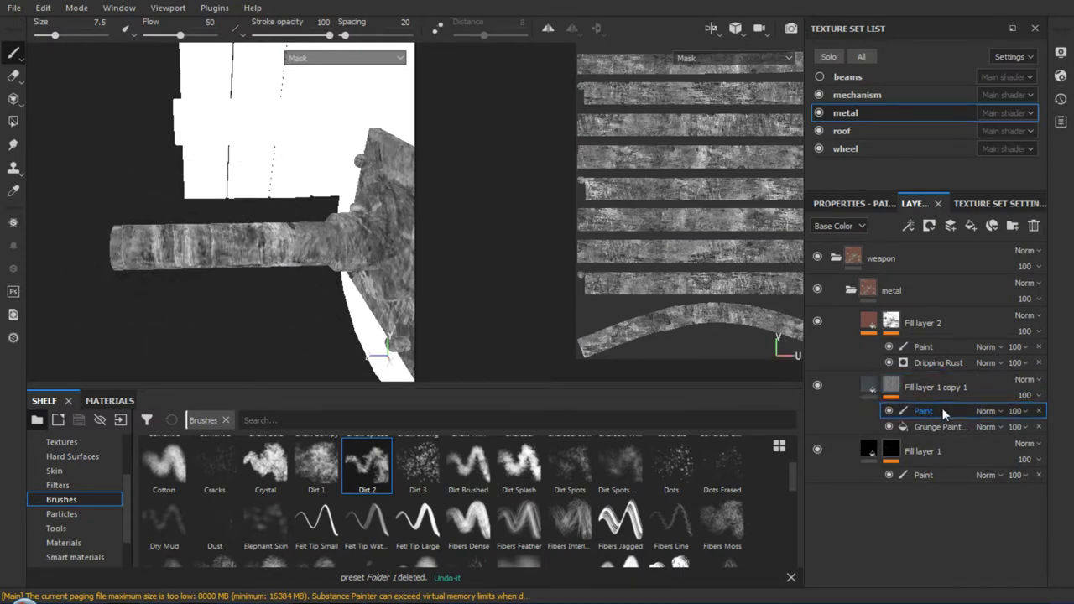
{"action": "left_click_drag", "start_coordinate": [225, 252], "coordinate": [252, 242]}
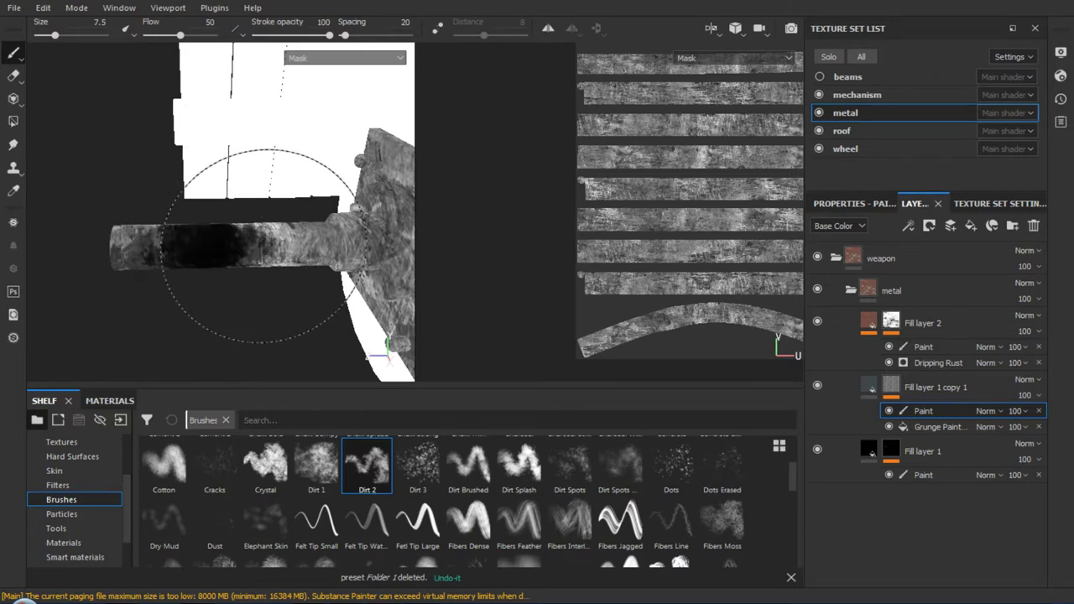
{"action": "key", "text": "m"}
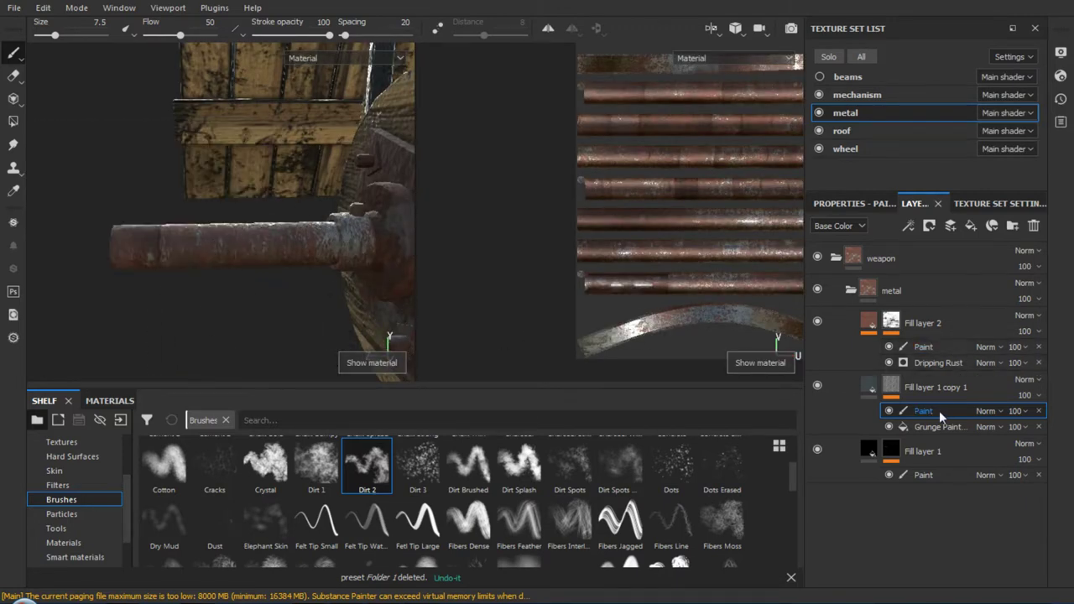
{"action": "left_click", "coordinate": [854, 204]}
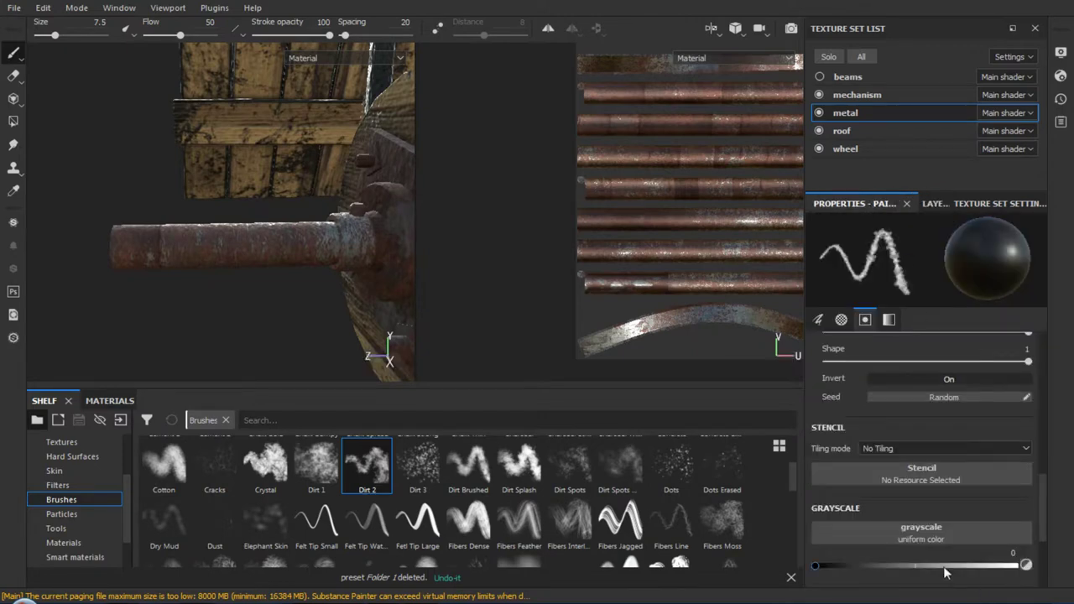
{"action": "left_click_drag", "start_coordinate": [823, 568], "coordinate": [1019, 571]}
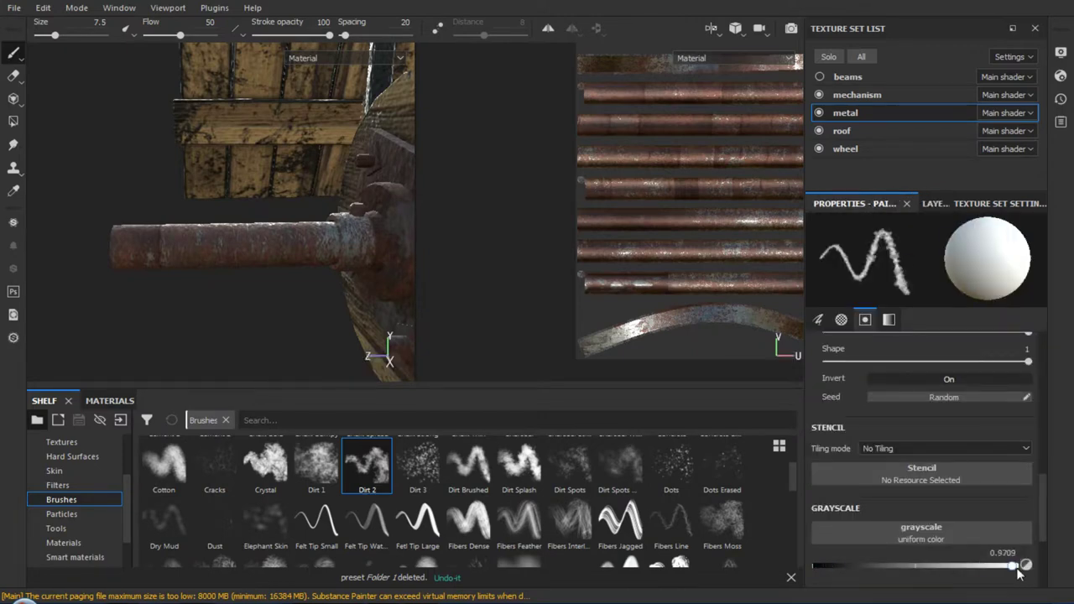
{"action": "left_click", "coordinate": [932, 203]}
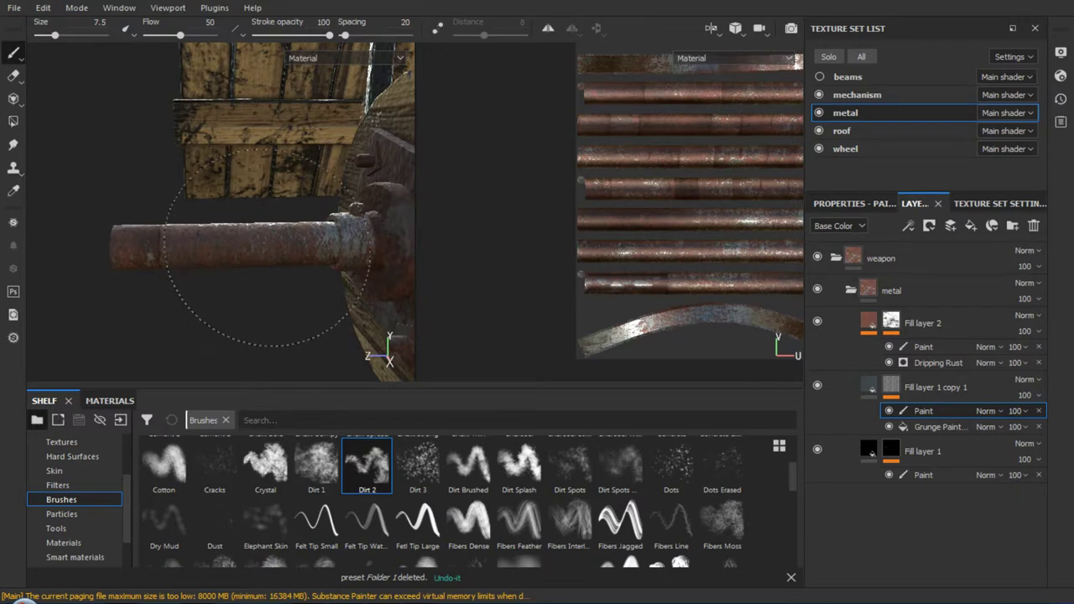
Undo the trial white dirt strokes and switch painting to the Paint layer under Fill layer 2
{"action": "left_click_drag", "start_coordinate": [241, 246], "coordinate": [244, 294]}
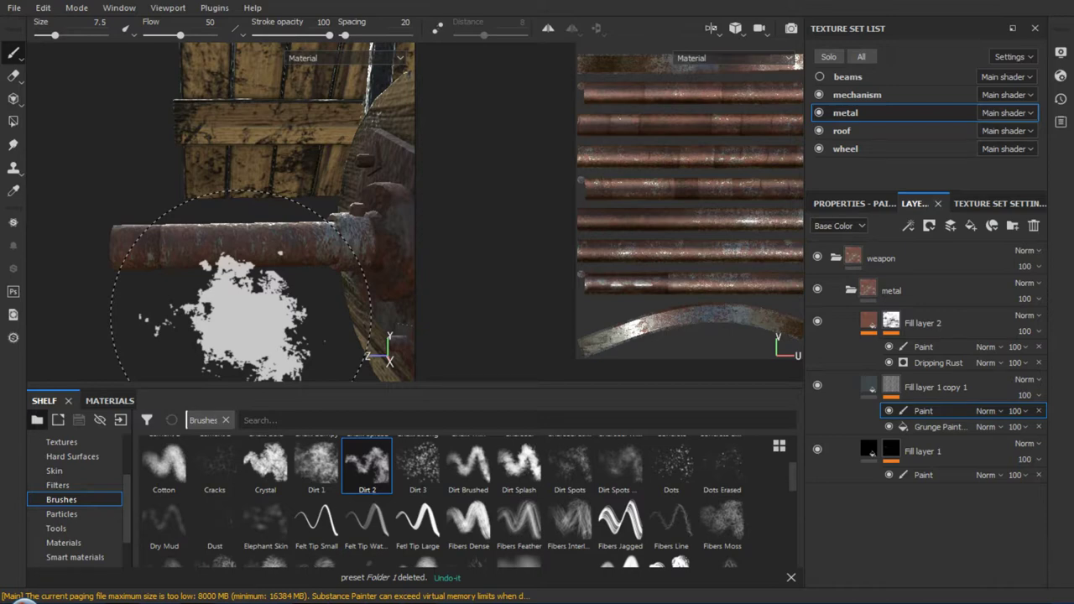
{"action": "key", "text": "ctrl+z"}
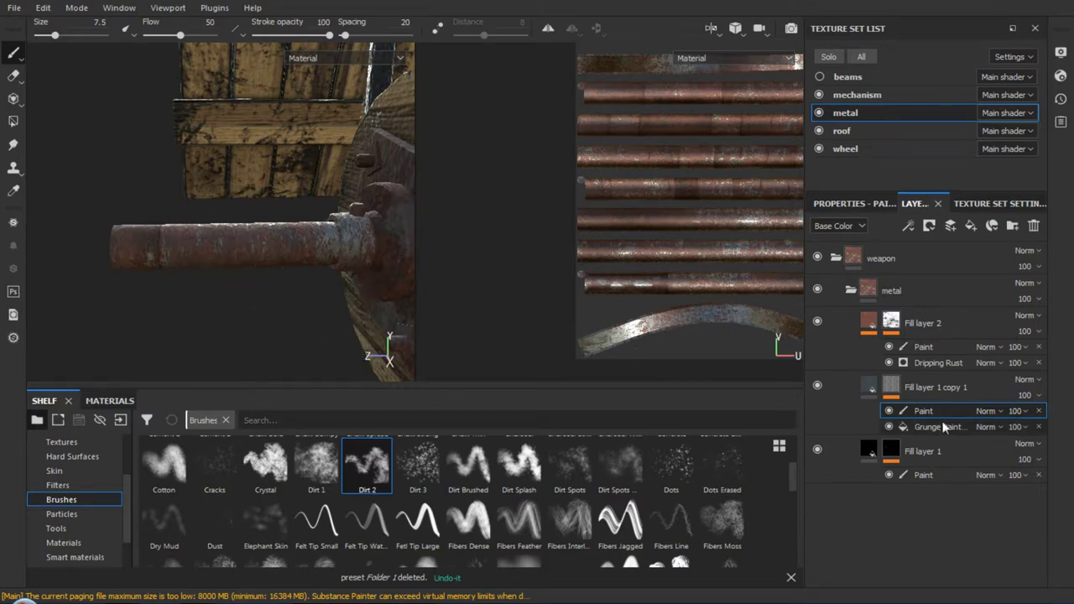
{"action": "left_click", "coordinate": [924, 347]}
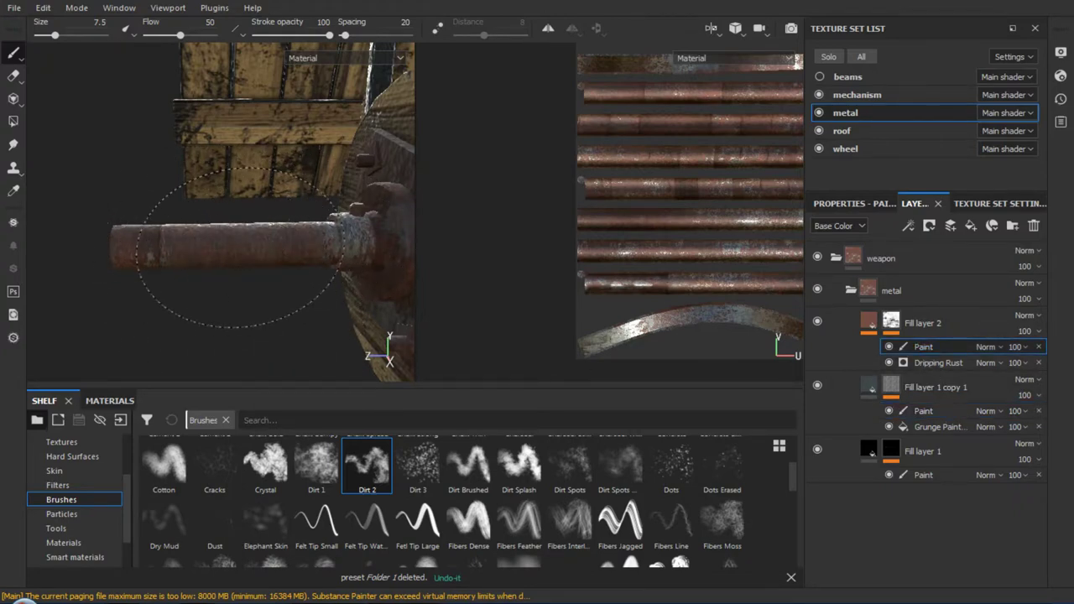
{"action": "mouse_move", "coordinate": [220, 248]}
{"action": "left_mouse_down"}
{"action": "mouse_move", "coordinate": [260, 252]}
{"action": "mouse_move", "coordinate": [277, 289]}
{"action": "left_mouse_up"}
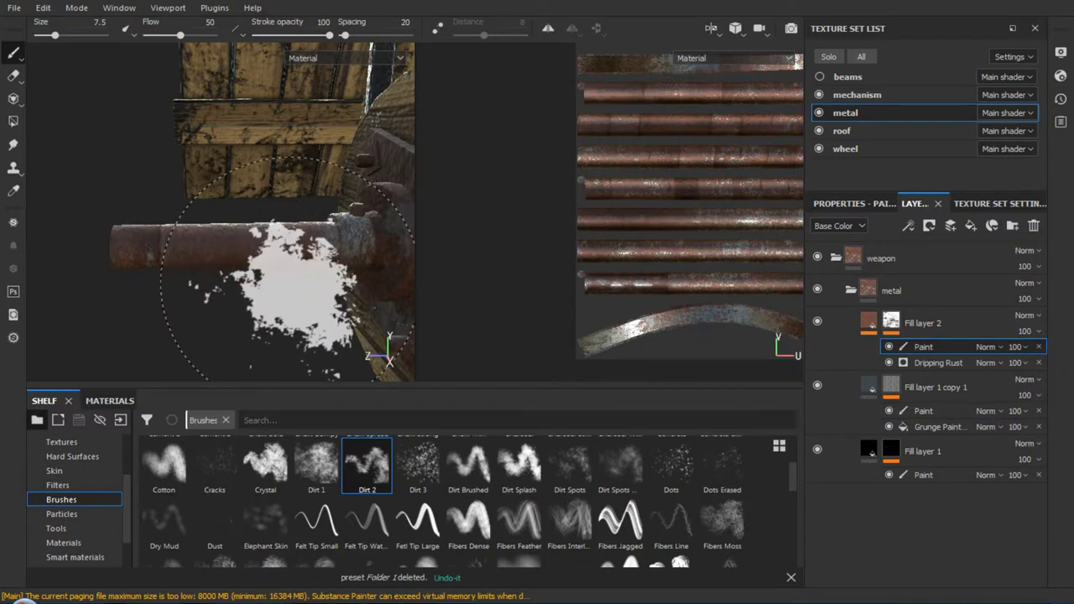
{"action": "key", "text": "ctrl+z"}
{"action": "left_click", "coordinate": [856, 203]}
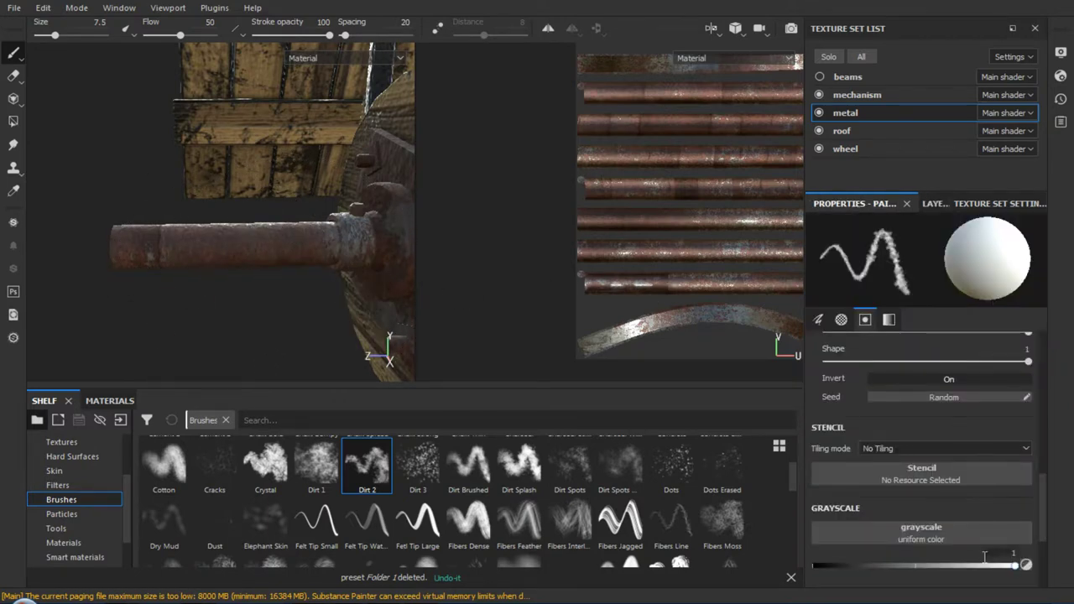
Set brush grayscale to 0 and paint black over the axle pipe and its end to wear off rust
{"action": "left_click_drag", "start_coordinate": [1021, 571], "coordinate": [810, 570]}
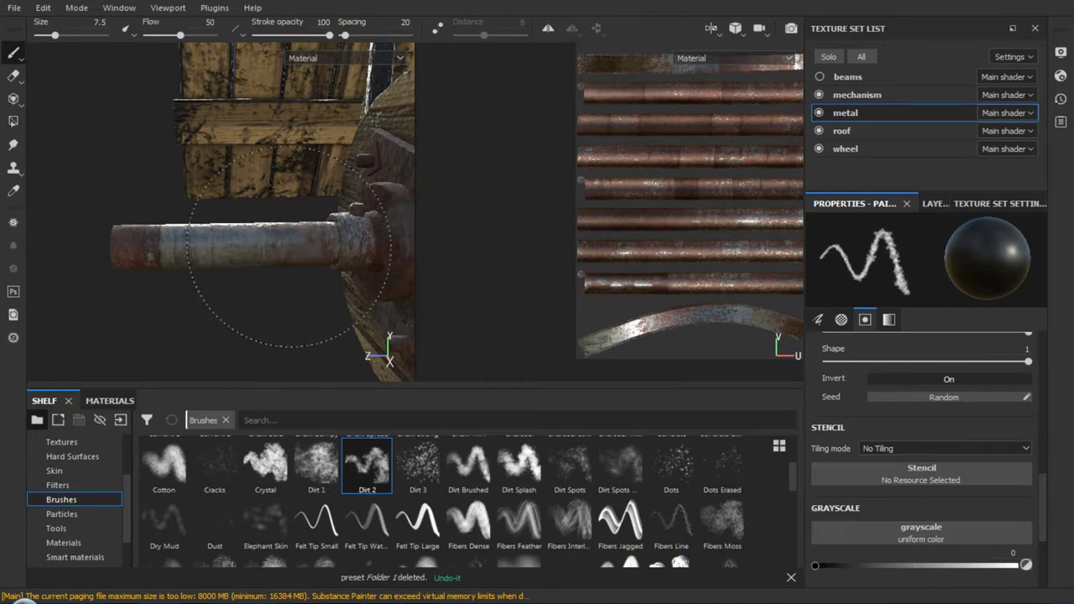
{"action": "mouse_move", "coordinate": [288, 246]}
{"action": "left_mouse_down"}
{"action": "mouse_move", "coordinate": [252, 294]}
{"action": "mouse_move", "coordinate": [283, 257]}
{"action": "mouse_move", "coordinate": [314, 251]}
{"action": "left_mouse_up"}
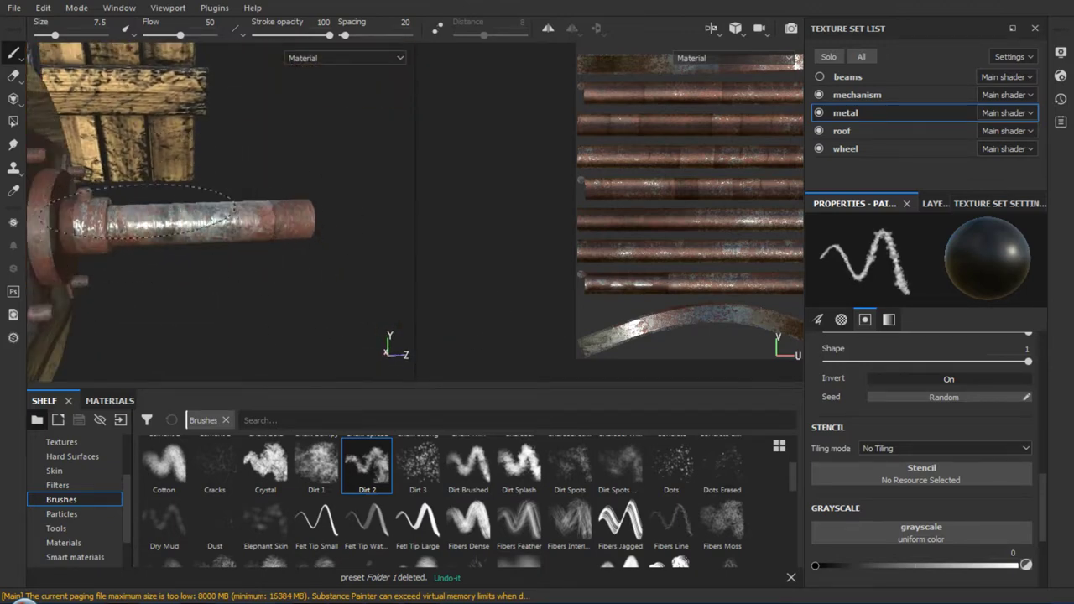
{"action": "mouse_move", "coordinate": [256, 227]}
{"action": "left_mouse_down", "text": "alt"}
{"action": "mouse_move", "coordinate": [233, 307]}
{"action": "mouse_move", "coordinate": [249, 273]}
{"action": "mouse_move", "coordinate": [365, 248]}
{"action": "mouse_move", "coordinate": [315, 252]}
{"action": "mouse_move", "coordinate": [260, 260]}
{"action": "mouse_move", "coordinate": [251, 277]}
{"action": "mouse_move", "coordinate": [283, 289]}
{"action": "mouse_move", "coordinate": [282, 266]}
{"action": "mouse_move", "coordinate": [506, 281]}
{"action": "mouse_move", "coordinate": [256, 265]}
{"action": "mouse_move", "coordinate": [244, 241]}
{"action": "mouse_move", "coordinate": [202, 290]}
{"action": "mouse_move", "coordinate": [122, 291]}
{"action": "left_mouse_up", "text": "alt"}
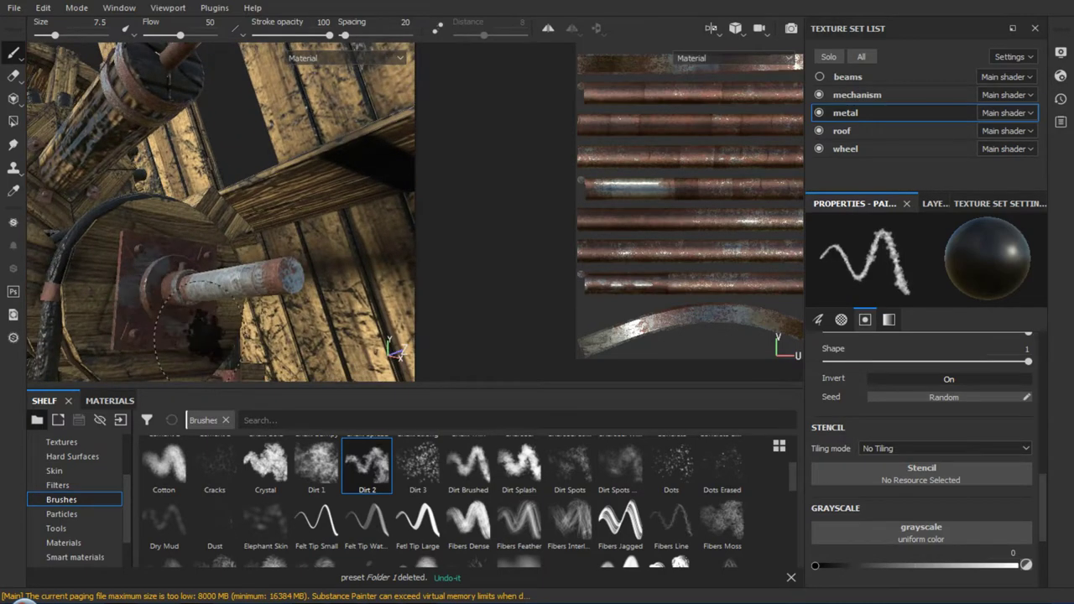
{"action": "mouse_move", "coordinate": [214, 248]}
{"action": "left_mouse_down", "text": "alt"}
{"action": "mouse_move", "coordinate": [252, 290]}
{"action": "mouse_move", "coordinate": [408, 307]}
{"action": "mouse_move", "coordinate": [361, 293]}
{"action": "mouse_move", "coordinate": [251, 362]}
{"action": "mouse_move", "coordinate": [216, 270]}
{"action": "left_mouse_up", "text": "alt"}
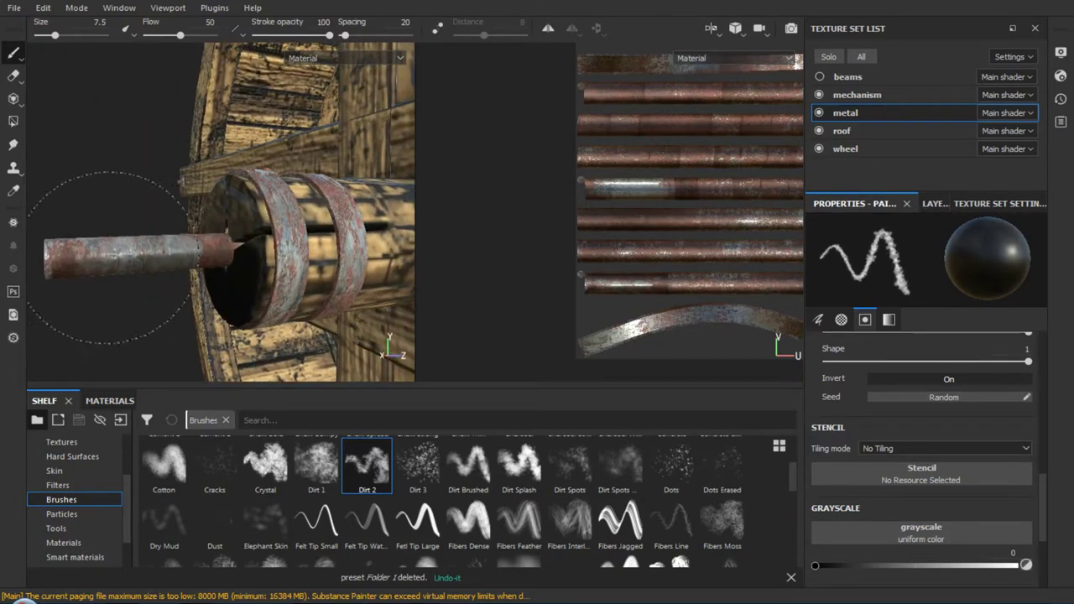
{"action": "mouse_move", "coordinate": [139, 252]}
{"action": "left_mouse_down", "text": "alt"}
{"action": "mouse_move", "coordinate": [250, 255]}
{"action": "mouse_move", "coordinate": [322, 279]}
{"action": "mouse_move", "coordinate": [283, 290]}
{"action": "mouse_move", "coordinate": [300, 240]}
{"action": "mouse_move", "coordinate": [280, 232]}
{"action": "mouse_move", "coordinate": [240, 259]}
{"action": "mouse_move", "coordinate": [287, 246]}
{"action": "mouse_move", "coordinate": [312, 187]}
{"action": "mouse_move", "coordinate": [277, 251]}
{"action": "mouse_move", "coordinate": [108, 300]}
{"action": "mouse_move", "coordinate": [250, 178]}
{"action": "mouse_move", "coordinate": [112, 240]}
{"action": "mouse_move", "coordinate": [213, 230]}
{"action": "mouse_move", "coordinate": [297, 126]}
{"action": "mouse_move", "coordinate": [282, 282]}
{"action": "mouse_move", "coordinate": [267, 97]}
{"action": "left_mouse_up", "text": "alt"}
{"action": "left_click", "coordinate": [299, 243]}
{"action": "left_click", "coordinate": [288, 246]}
{"action": "scroll", "coordinate": [250, 177], "scroll_direction": "down", "scroll_amount": 5}
{"action": "scroll", "coordinate": [213, 229], "scroll_direction": "up", "scroll_amount": 3}
{"action": "scroll", "coordinate": [213, 229], "scroll_direction": "up", "scroll_amount": 3}
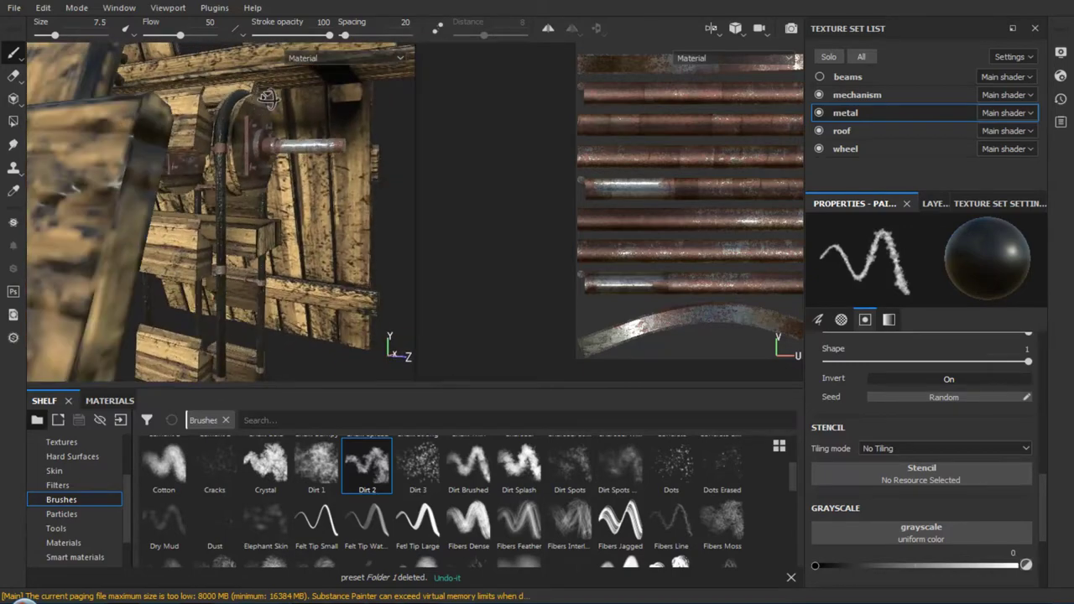
Hide the roof, wheel and mechanism texture sets and orbit around the shaft
{"action": "left_click", "coordinate": [820, 131]}
{"action": "left_click", "coordinate": [819, 148]}
{"action": "left_click", "coordinate": [819, 95]}
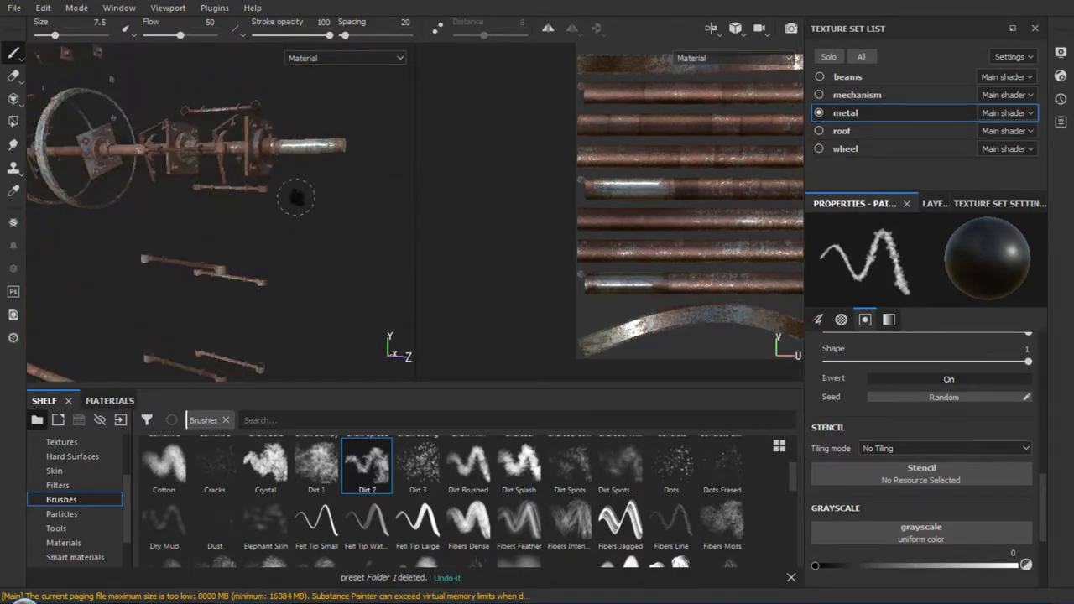
{"action": "mouse_move", "coordinate": [296, 197]}
{"action": "left_mouse_down", "text": "alt"}
{"action": "mouse_move", "coordinate": [403, 216]}
{"action": "mouse_move", "coordinate": [208, 195]}
{"action": "mouse_move", "coordinate": [304, 283]}
{"action": "mouse_move", "coordinate": [293, 201]}
{"action": "mouse_move", "coordinate": [264, 147]}
{"action": "mouse_move", "coordinate": [277, 93]}
{"action": "left_mouse_up", "text": "alt"}
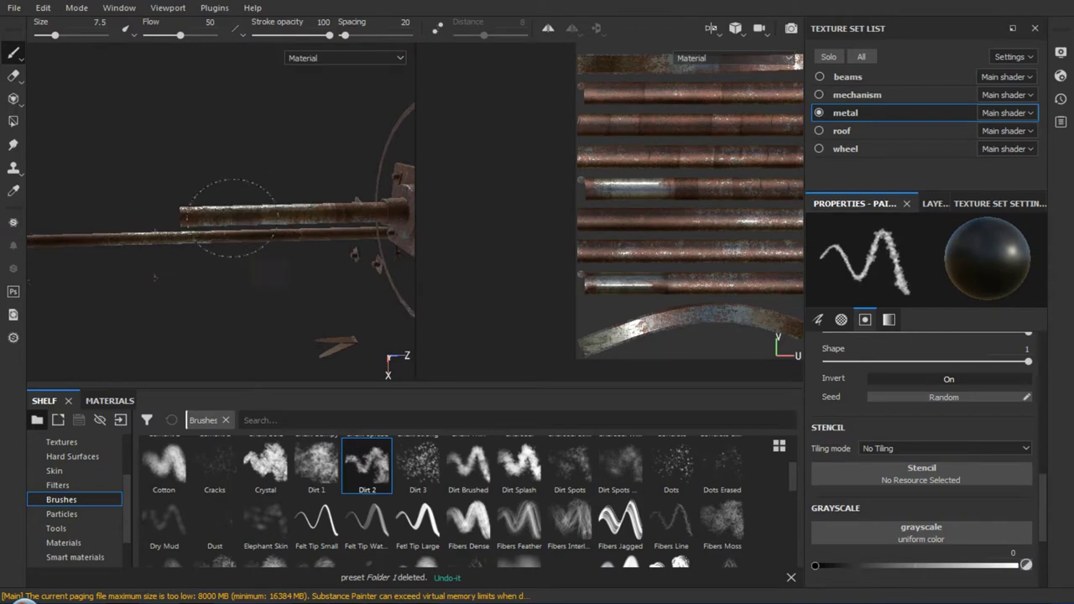
{"action": "mouse_move", "coordinate": [284, 214]}
{"action": "left_mouse_down", "text": "alt"}
{"action": "mouse_move", "coordinate": [281, 172]}
{"action": "mouse_move", "coordinate": [300, 355]}
{"action": "mouse_move", "coordinate": [264, 252]}
{"action": "mouse_move", "coordinate": [283, 180]}
{"action": "mouse_move", "coordinate": [531, 131]}
{"action": "left_mouse_up", "text": "alt"}
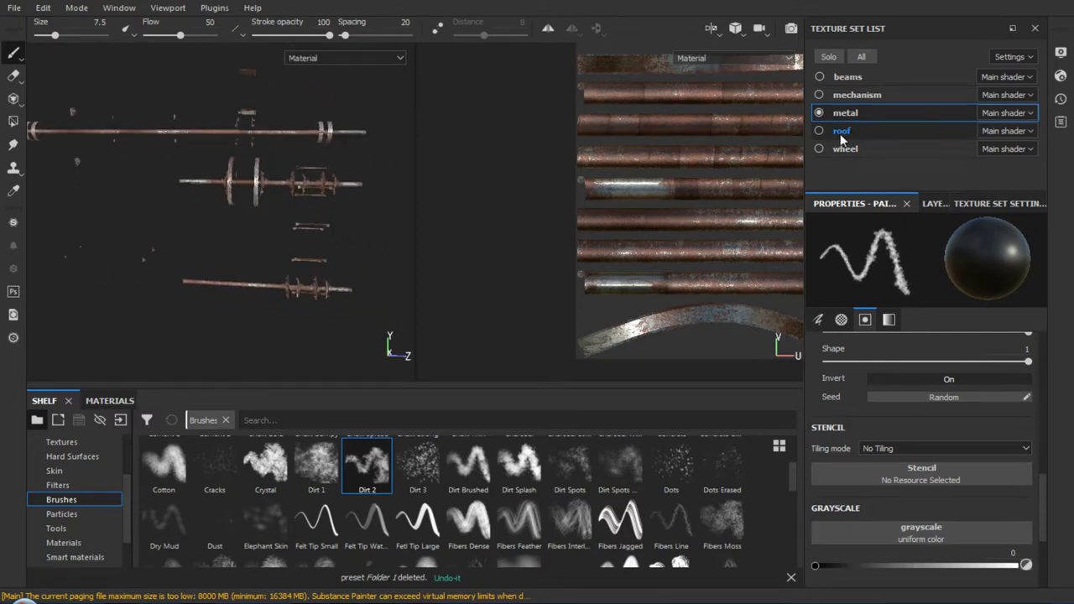
Show the mechanism, beams, wheel and roof texture sets again and move close to the wheel axle
{"action": "left_click", "coordinate": [819, 95]}
{"action": "left_click", "coordinate": [821, 77]}
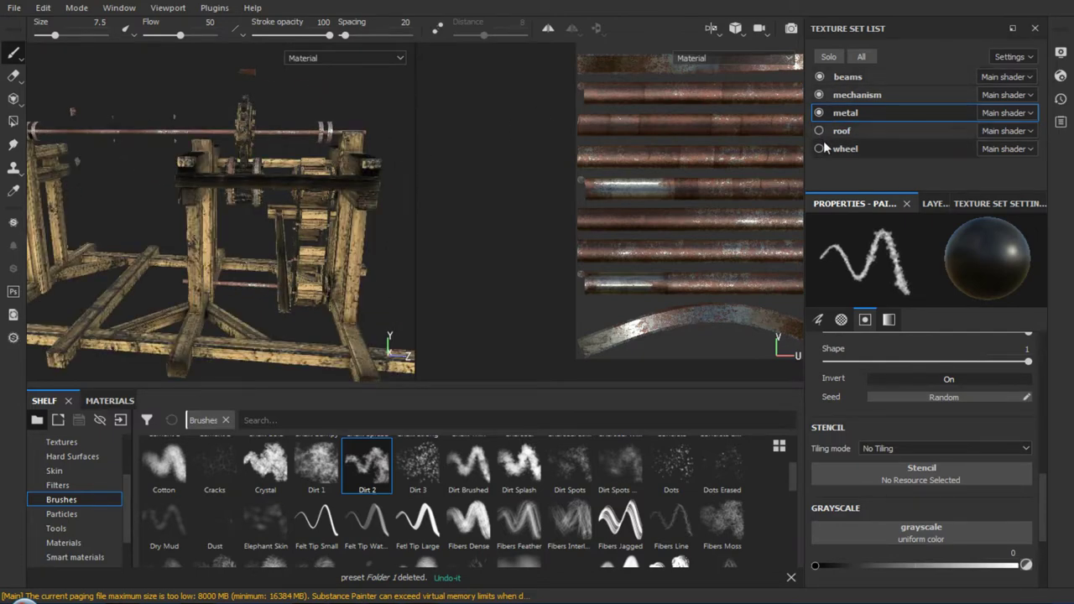
{"action": "left_click", "coordinate": [818, 130]}
{"action": "left_click", "coordinate": [820, 144]}
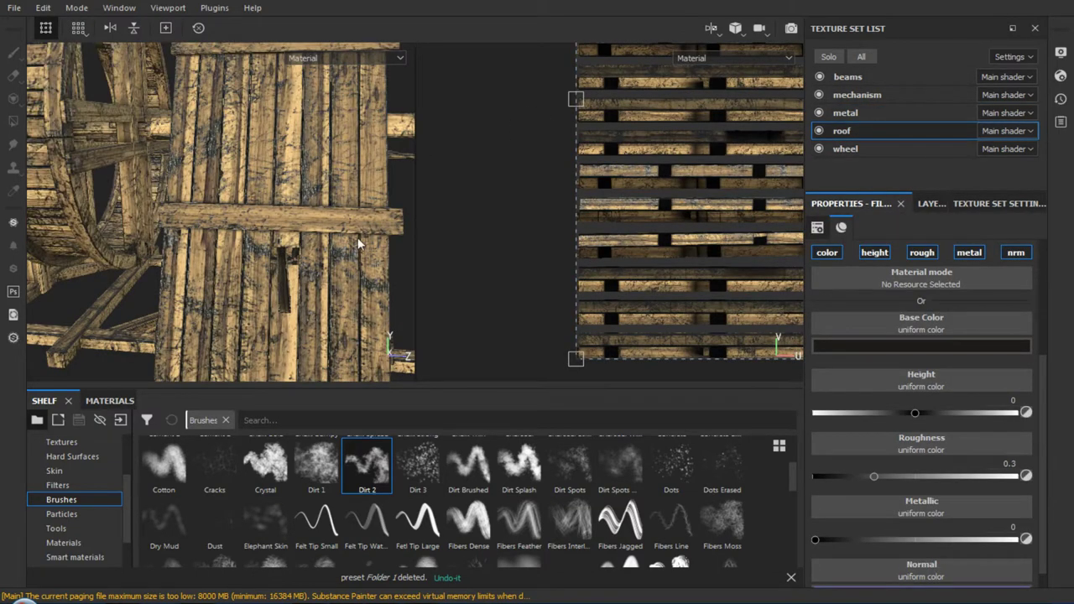
{"action": "left_click_drag", "start_coordinate": [223, 244], "coordinate": [201, 180], "text": "alt"}
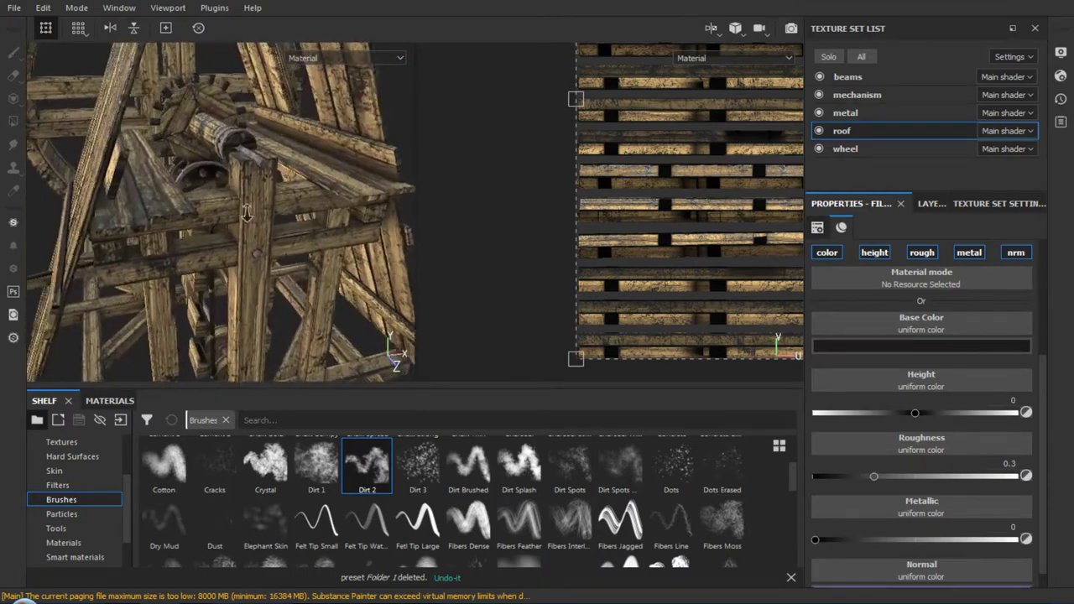
{"action": "mouse_move", "coordinate": [201, 179]}
{"action": "left_mouse_down", "text": "alt"}
{"action": "mouse_move", "coordinate": [304, 422]}
{"action": "mouse_move", "coordinate": [250, 252]}
{"action": "mouse_move", "coordinate": [243, 314]}
{"action": "left_mouse_up", "text": "alt"}
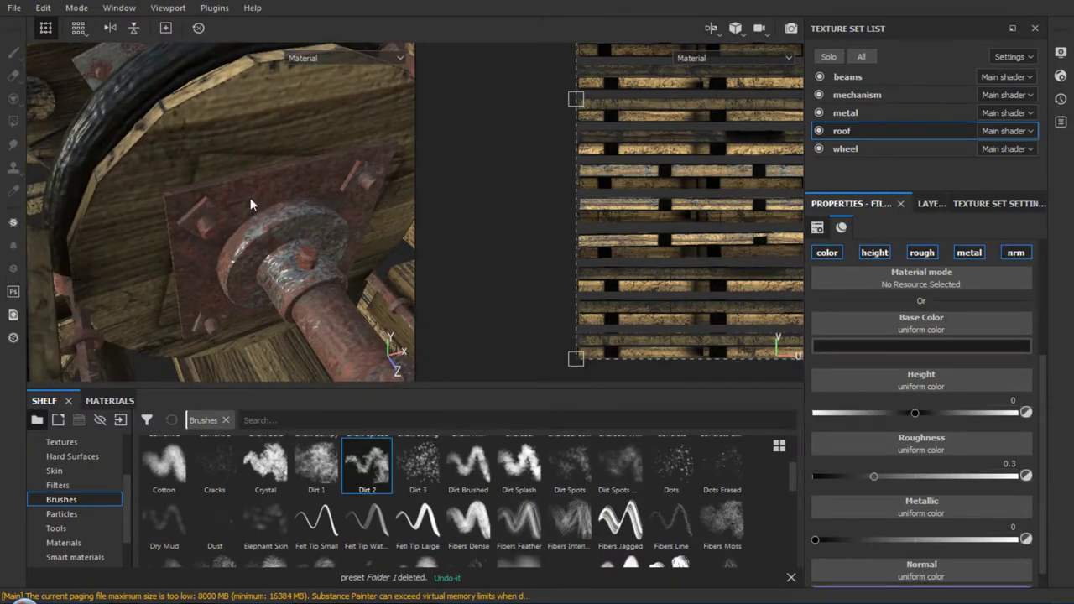
Switch to the metal texture set and expand Fill layer 2's Paint and Dripping Rust layers
{"action": "left_click", "coordinate": [870, 112]}
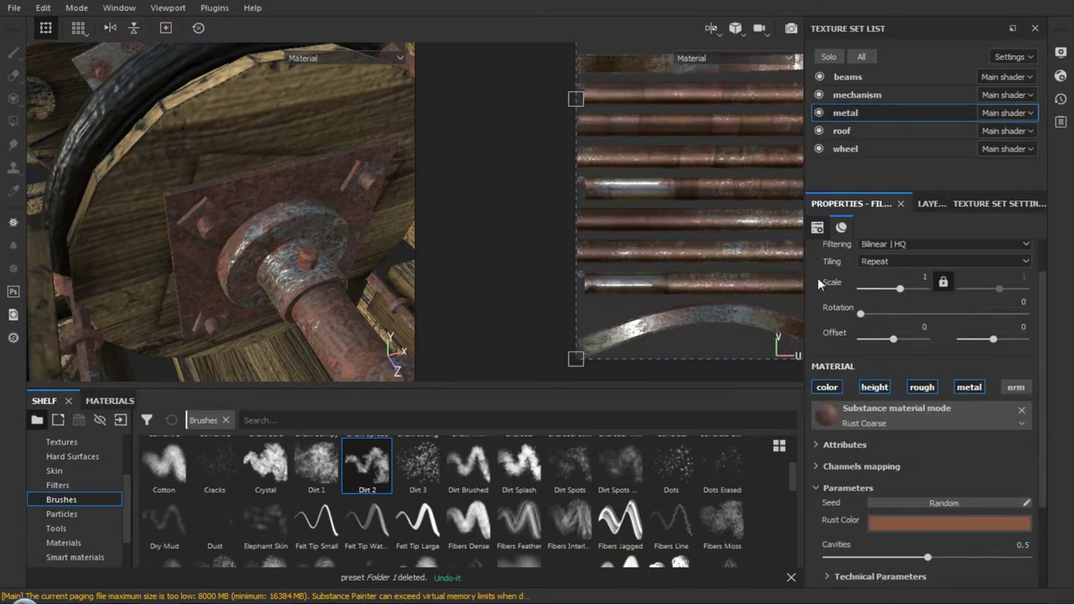
{"action": "left_click", "coordinate": [928, 203]}
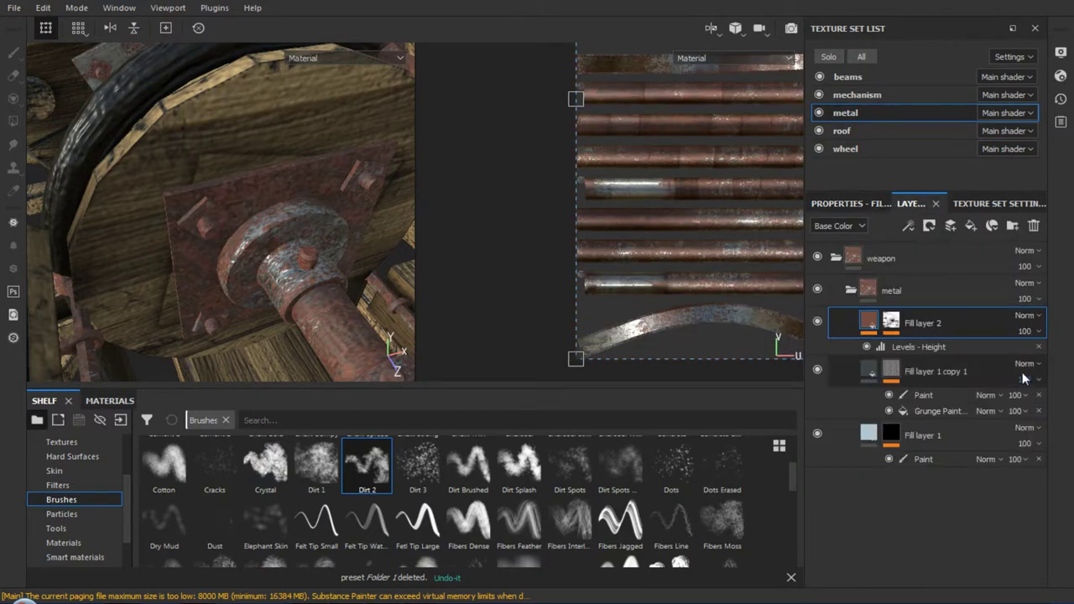
{"action": "left_click", "coordinate": [935, 347]}
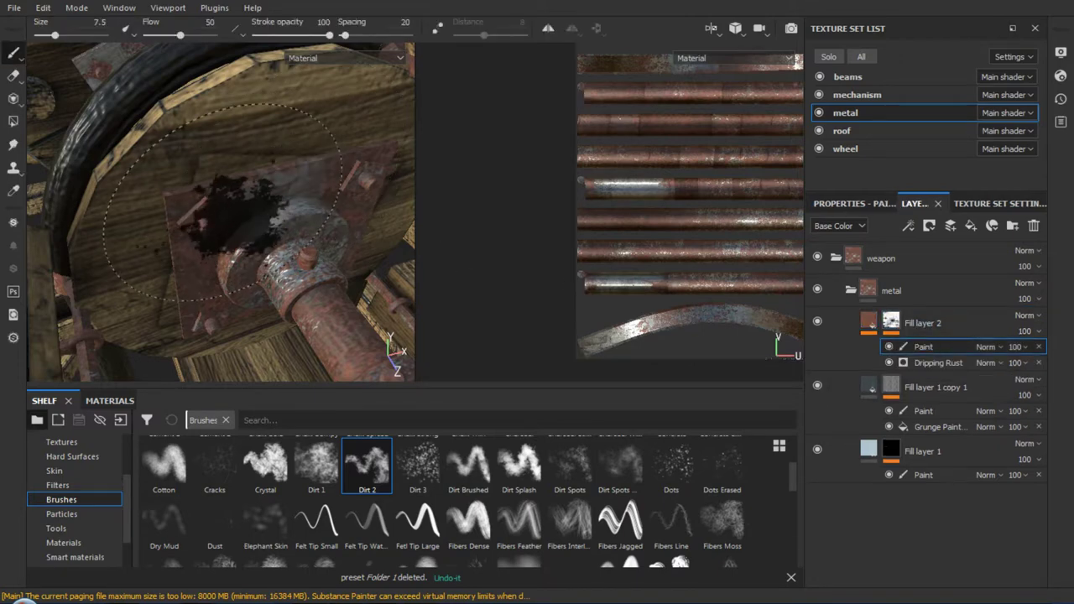
{"action": "left_click_drag", "start_coordinate": [193, 292], "coordinate": [206, 113], "text": "alt"}
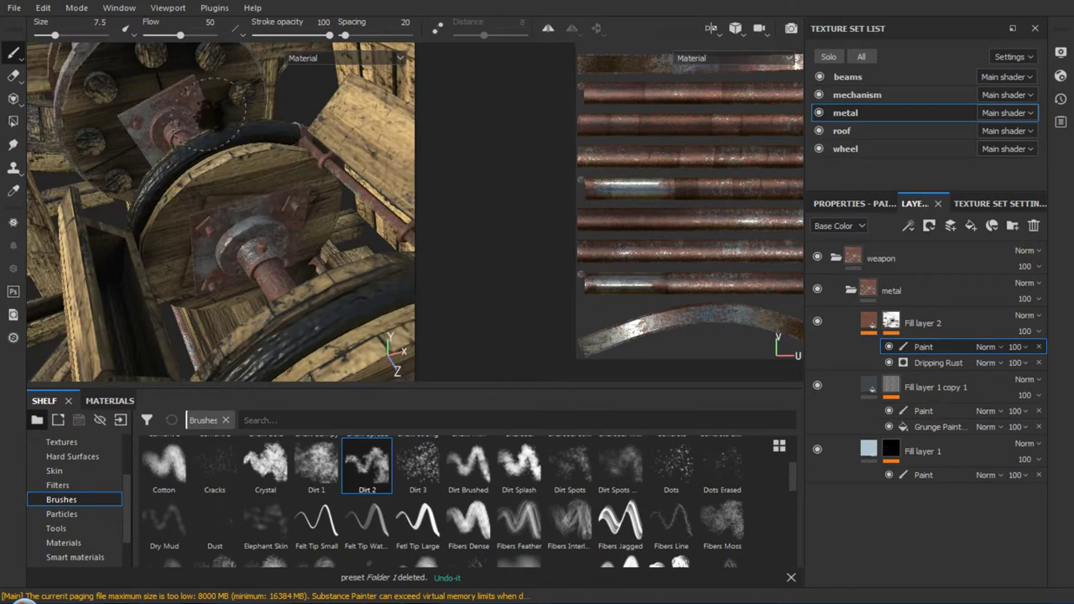
{"action": "scroll", "coordinate": [184, 84], "scroll_direction": "up", "scroll_amount": 5}
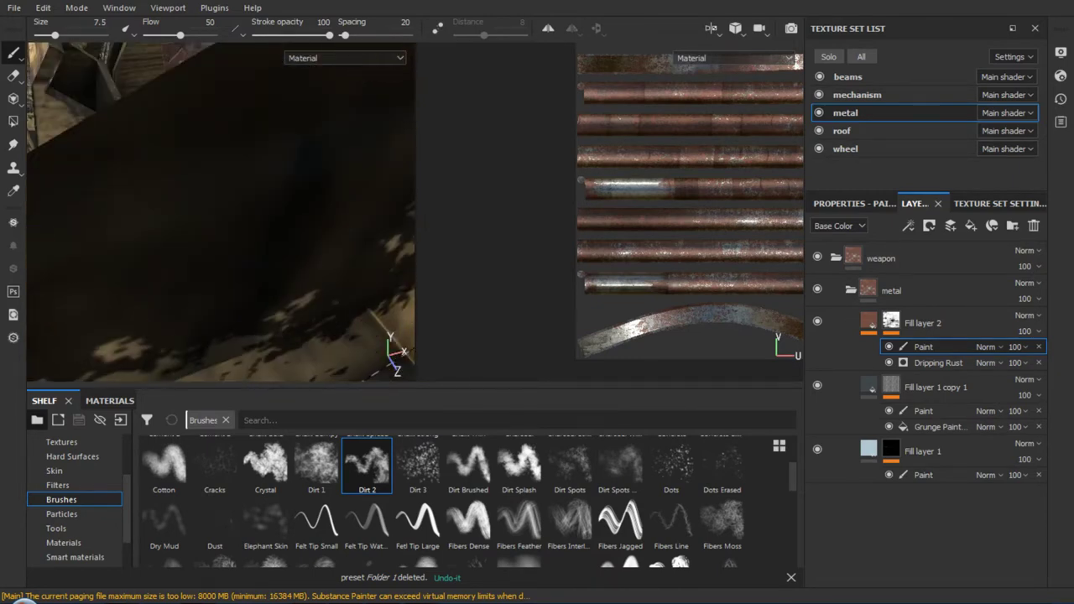
{"action": "scroll", "coordinate": [220, 212], "scroll_direction": "down", "scroll_amount": 3}
{"action": "scroll", "coordinate": [220, 212], "scroll_direction": "down", "scroll_amount": 2}
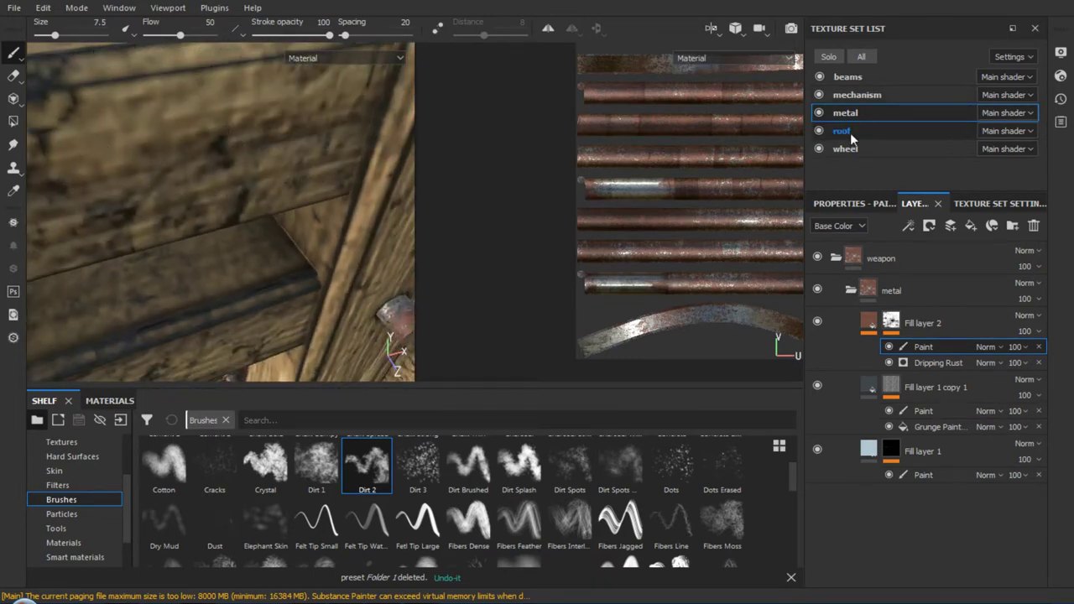
Hide roof, wheel, mechanism and beams so only the metal parts remain visible
{"action": "left_click", "coordinate": [819, 130]}
{"action": "left_click", "coordinate": [819, 149]}
{"action": "left_click", "coordinate": [820, 94]}
{"action": "left_click", "coordinate": [820, 76]}
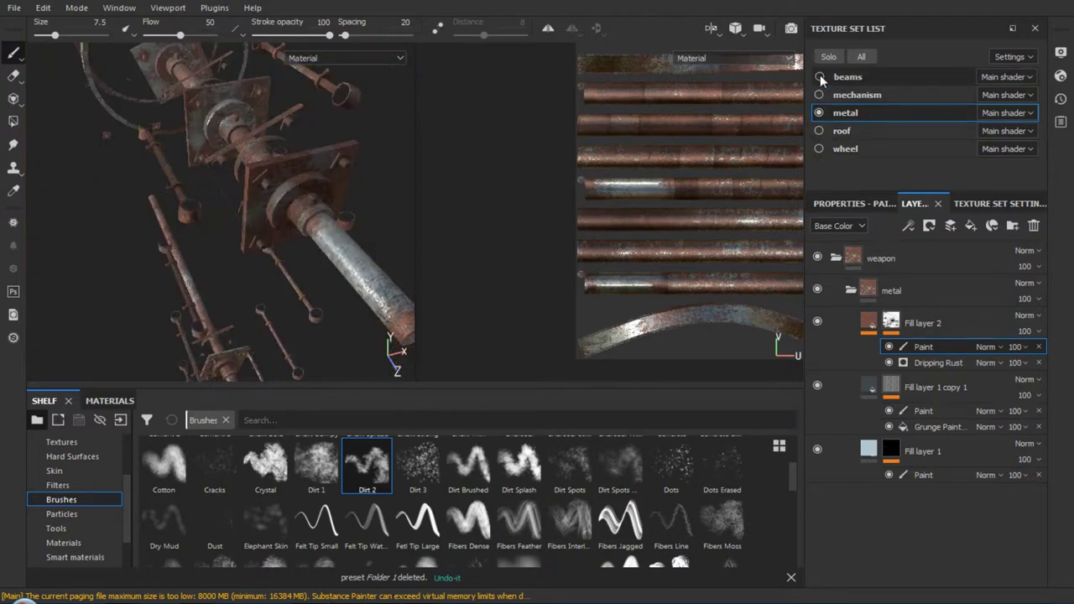
{"action": "left_click_drag", "start_coordinate": [471, 211], "coordinate": [350, 151], "text": "alt"}
{"action": "scroll", "coordinate": [350, 151], "scroll_direction": "up", "scroll_amount": 5}
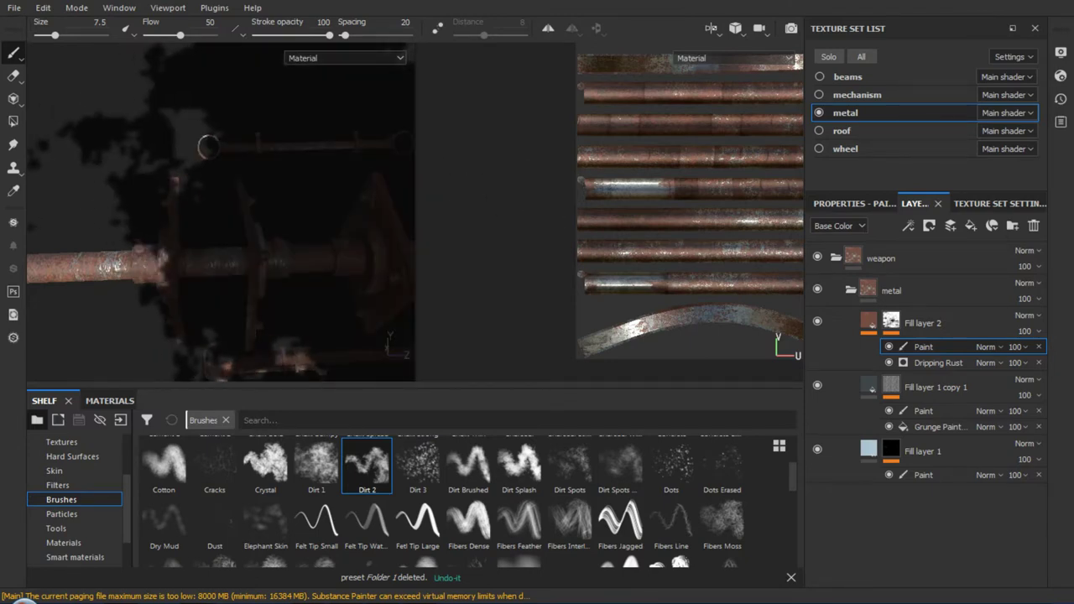
{"action": "left_click_drag", "start_coordinate": [208, 147], "coordinate": [252, 126], "text": "alt"}
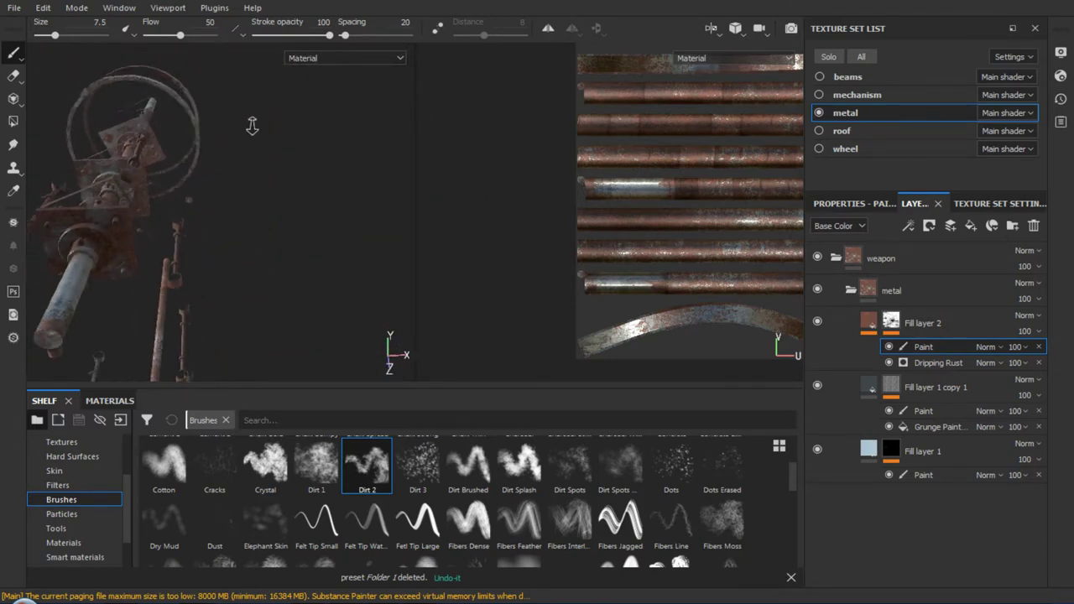
{"action": "right_click_drag", "start_coordinate": [252, 126], "coordinate": [316, 211], "text": "alt"}
{"action": "mouse_move", "coordinate": [695, 302]}
{"action": "right_mouse_down", "text": "alt"}
{"action": "mouse_move", "coordinate": [621, 183]}
{"action": "mouse_move", "coordinate": [617, 307]}
{"action": "mouse_move", "coordinate": [636, 225]}
{"action": "mouse_move", "coordinate": [593, 283]}
{"action": "right_mouse_up", "text": "alt"}
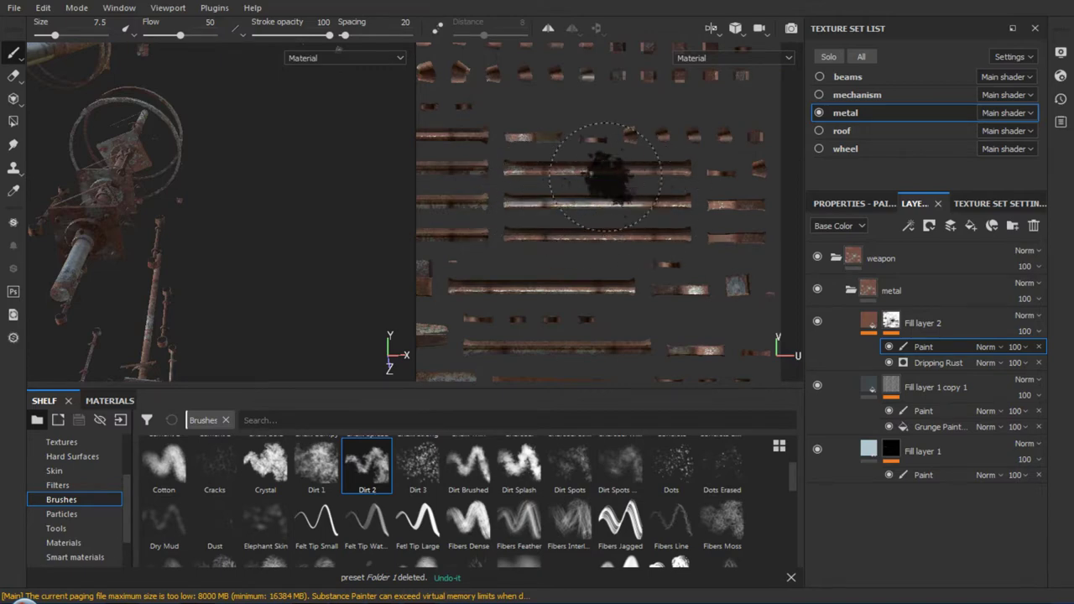
Pan and zoom the metal set's UV view across the pipe and square islands
{"action": "middle_click_drag", "start_coordinate": [587, 242], "coordinate": [611, 231]}
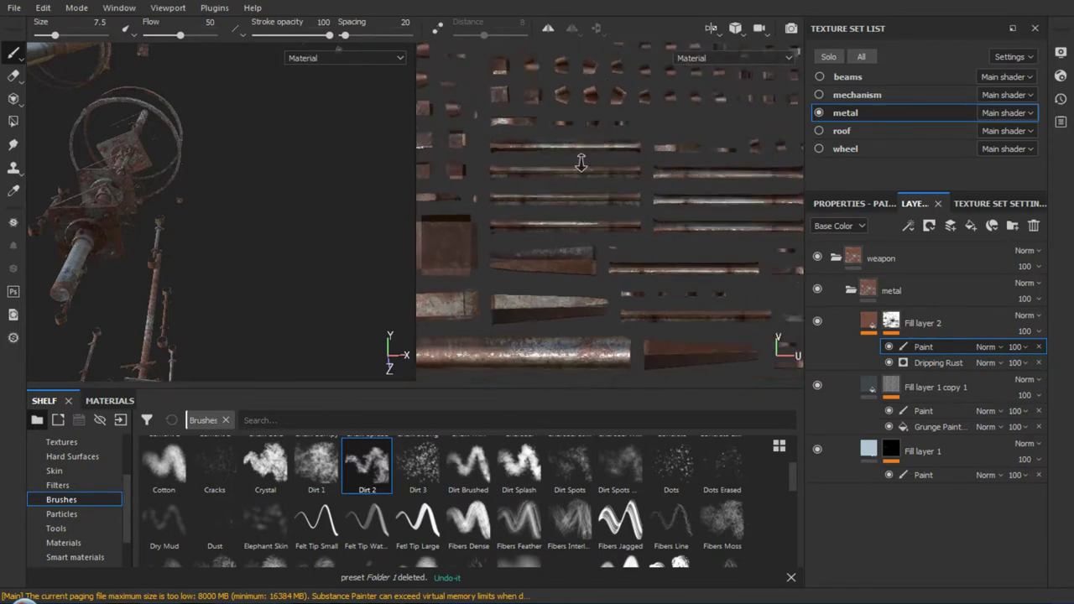
{"action": "scroll", "coordinate": [628, 252], "scroll_direction": "up", "scroll_amount": 3}
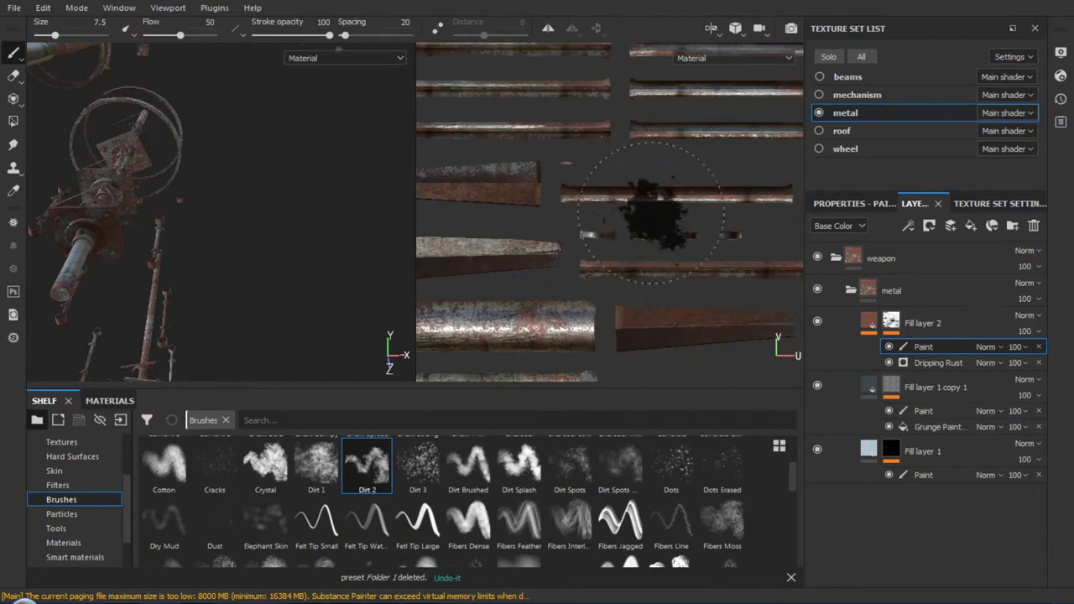
{"action": "scroll", "coordinate": [599, 220], "scroll_direction": "down", "scroll_amount": 1}
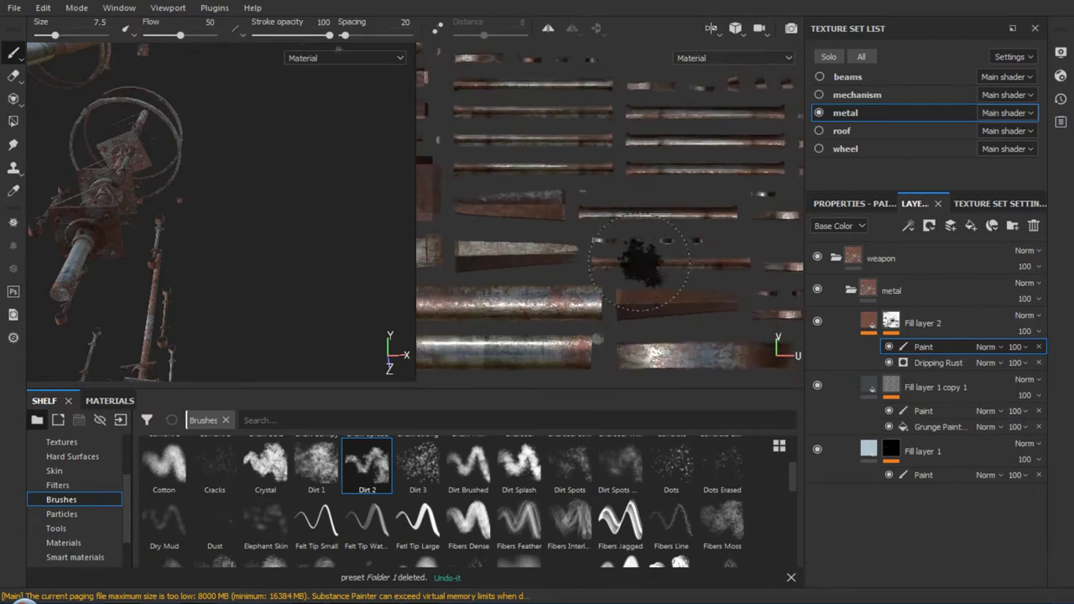
{"action": "scroll", "coordinate": [604, 235], "scroll_direction": "down", "scroll_amount": 1}
{"action": "scroll", "coordinate": [612, 260], "scroll_direction": "down", "scroll_amount": 1}
{"action": "scroll", "coordinate": [619, 279], "scroll_direction": "down", "scroll_amount": 1}
{"action": "middle_click_drag", "start_coordinate": [622, 281], "coordinate": [682, 205]}
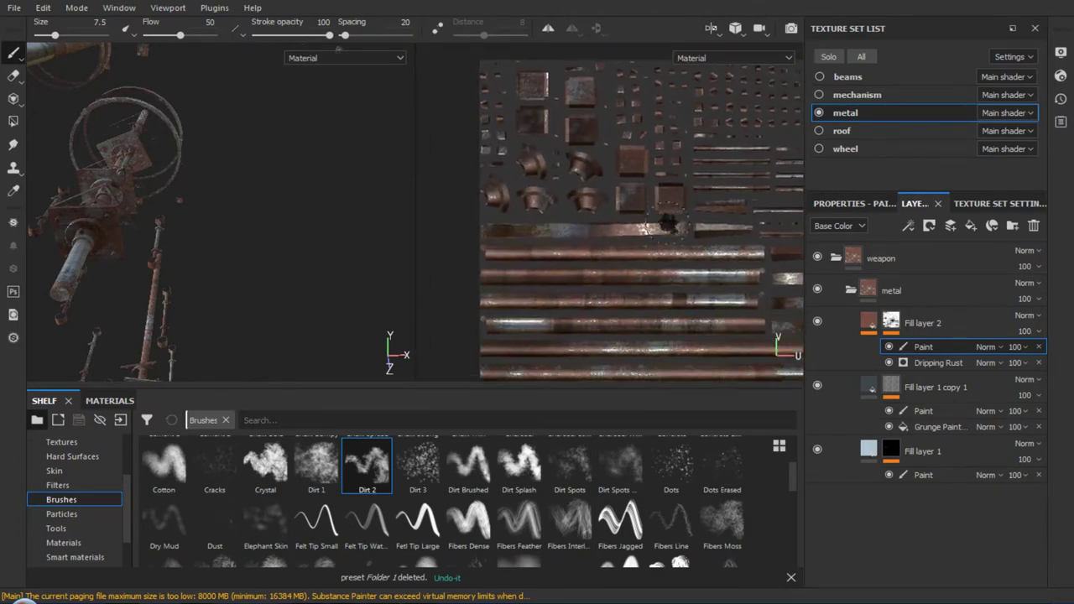
{"action": "mouse_move", "coordinate": [283, 193]}
{"action": "left_mouse_down", "text": "alt"}
{"action": "mouse_move", "coordinate": [412, 192]}
{"action": "mouse_move", "coordinate": [392, 208]}
{"action": "mouse_move", "coordinate": [326, 170]}
{"action": "mouse_move", "coordinate": [238, 228]}
{"action": "mouse_move", "coordinate": [240, 288]}
{"action": "mouse_move", "coordinate": [295, 249]}
{"action": "mouse_move", "coordinate": [278, 242]}
{"action": "left_mouse_up", "text": "alt"}
{"action": "mouse_move", "coordinate": [598, 298]}
{"action": "right_mouse_down", "text": "alt"}
{"action": "mouse_move", "coordinate": [640, 326]}
{"action": "mouse_move", "coordinate": [647, 355]}
{"action": "mouse_move", "coordinate": [644, 256]}
{"action": "right_mouse_up", "text": "alt"}
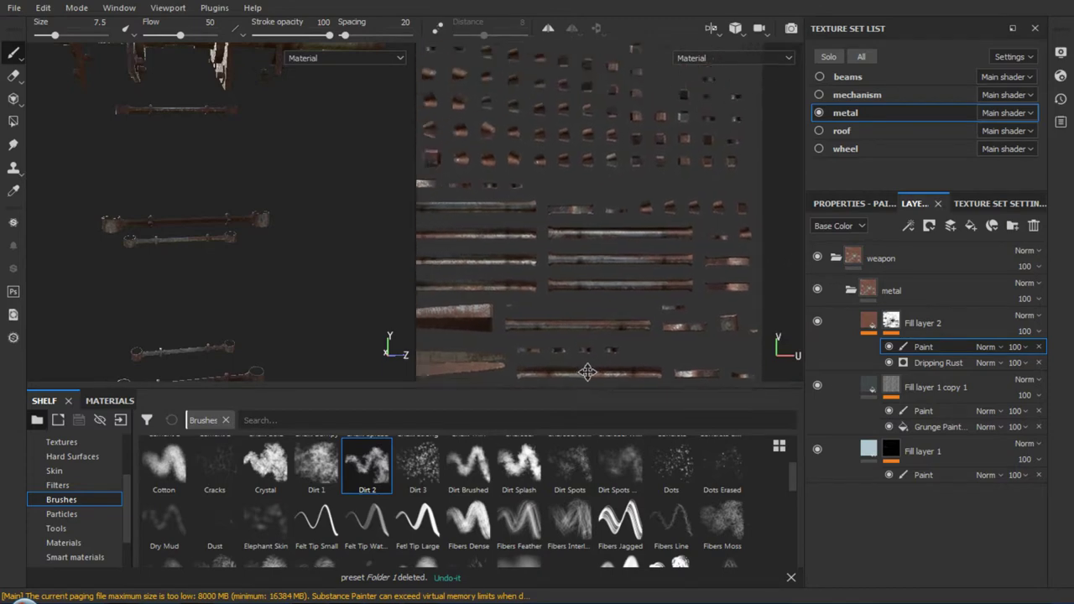
{"action": "scroll", "coordinate": [727, 353], "scroll_direction": "down", "scroll_amount": 3}
{"action": "scroll", "coordinate": [669, 264], "scroll_direction": "up", "scroll_amount": 3}
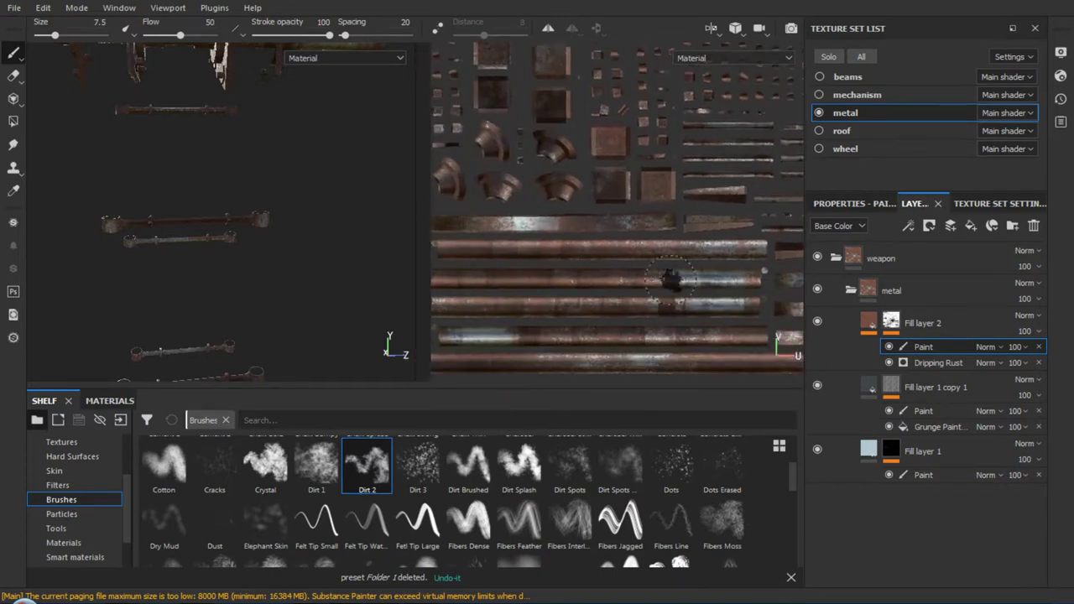
{"action": "scroll", "coordinate": [593, 166], "scroll_direction": "down", "scroll_amount": 3}
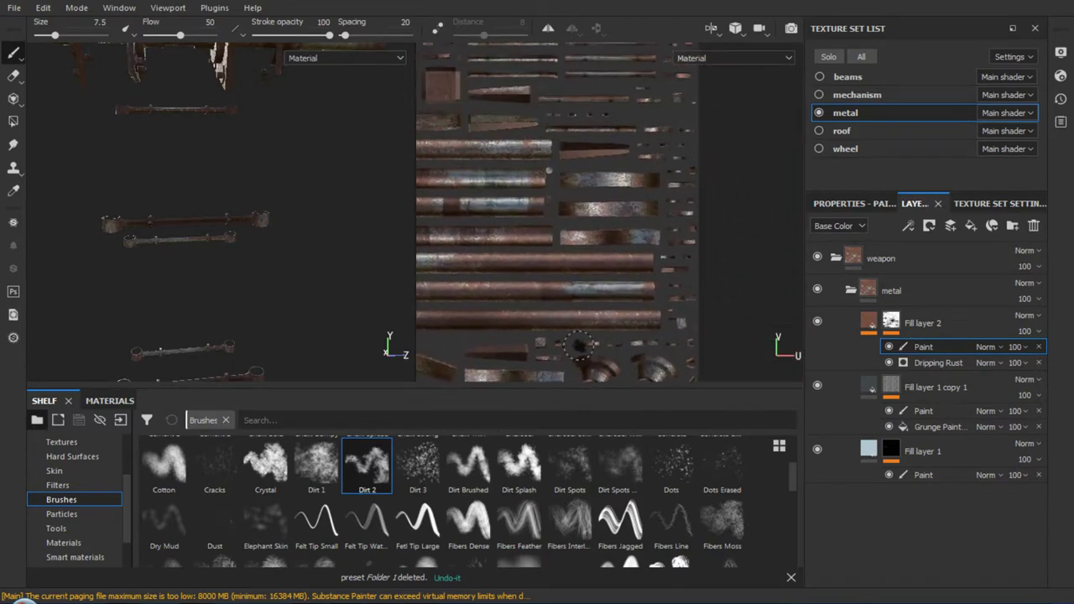
{"action": "middle_click_drag", "start_coordinate": [621, 196], "coordinate": [606, 258]}
{"action": "scroll", "coordinate": [606, 258], "scroll_direction": "down", "scroll_amount": 2}
{"action": "scroll", "coordinate": [607, 258], "scroll_direction": "up", "scroll_amount": 2}
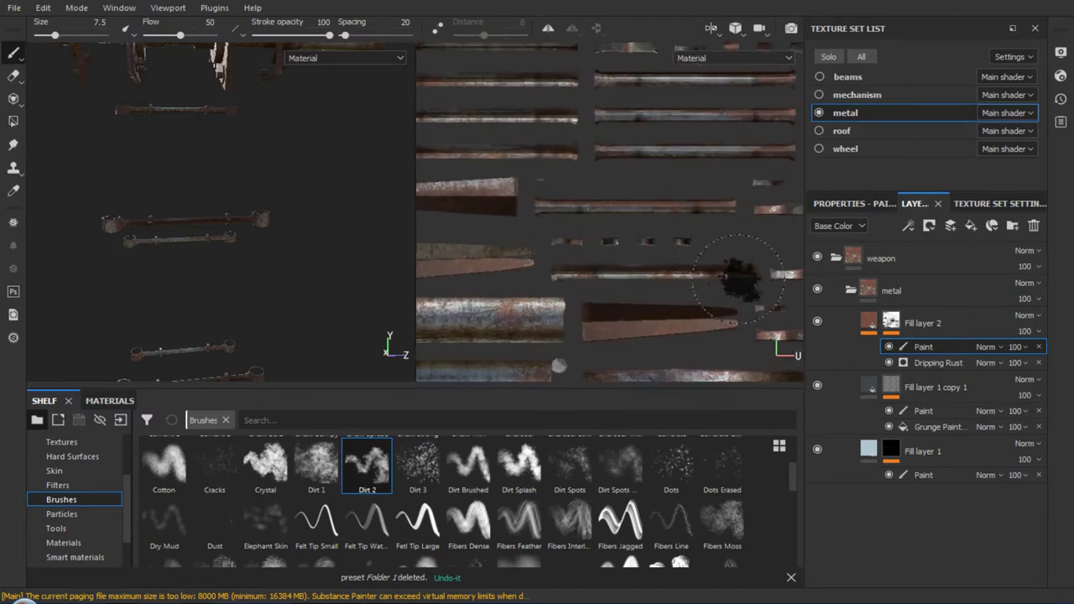
{"action": "middle_click_drag", "start_coordinate": [720, 377], "coordinate": [626, 348]}
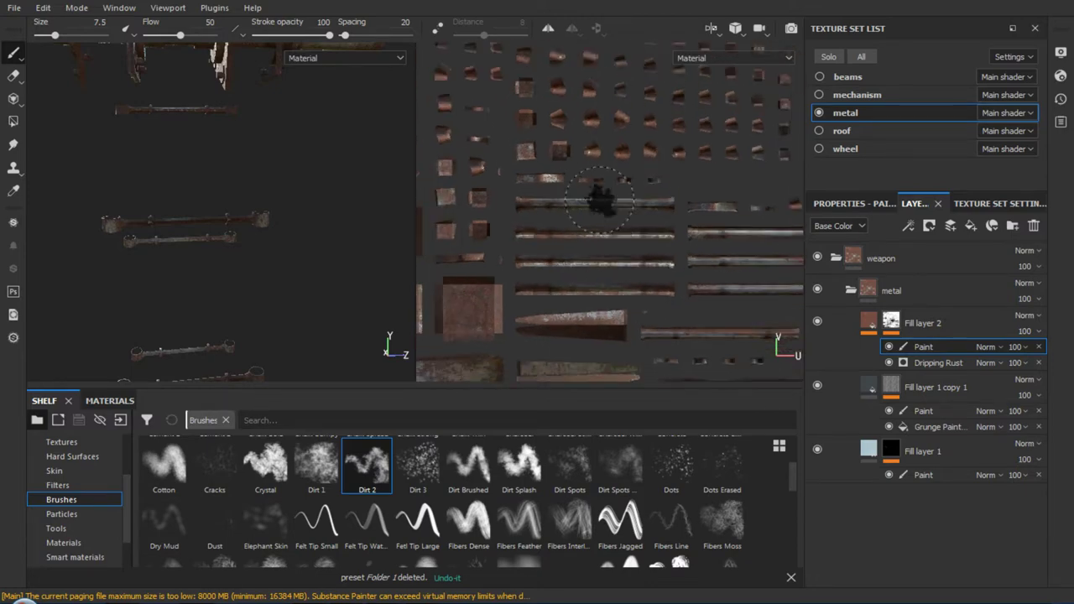
Frame the rust bars and curved bar, then dab Dirt 2 wear onto a pipe island
{"action": "scroll", "coordinate": [529, 258], "scroll_direction": "up", "scroll_amount": 1}
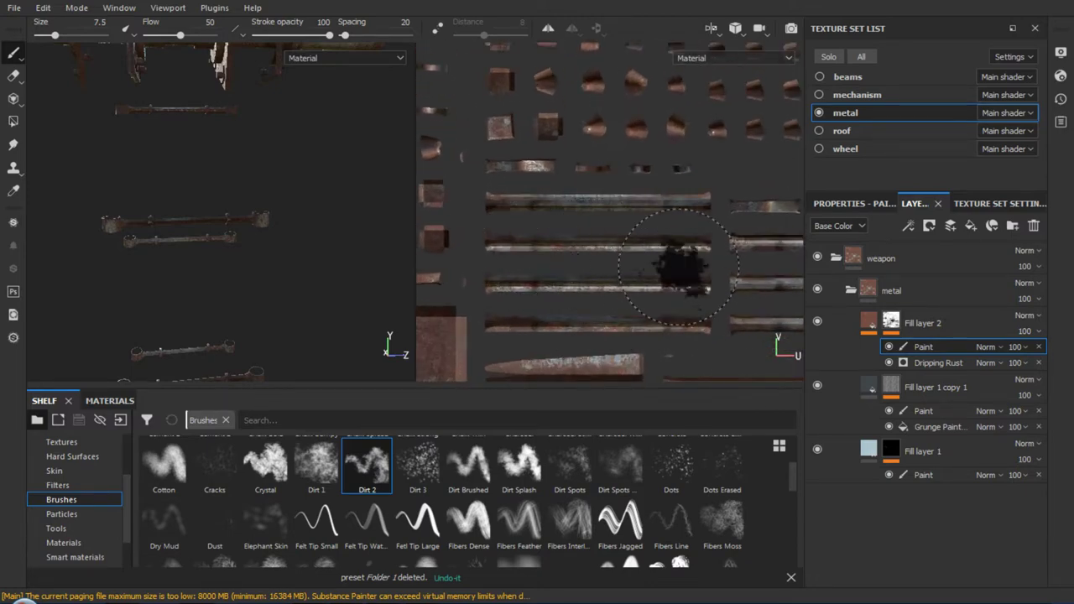
{"action": "scroll", "coordinate": [588, 260], "scroll_direction": "down", "scroll_amount": 3}
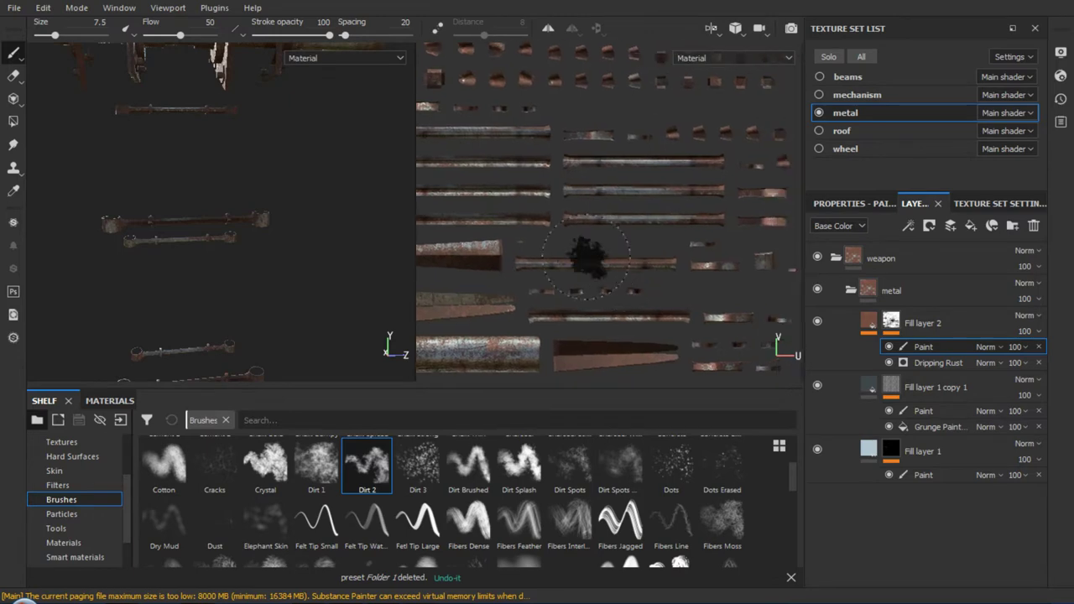
{"action": "scroll", "coordinate": [586, 257], "scroll_direction": "up", "scroll_amount": 2}
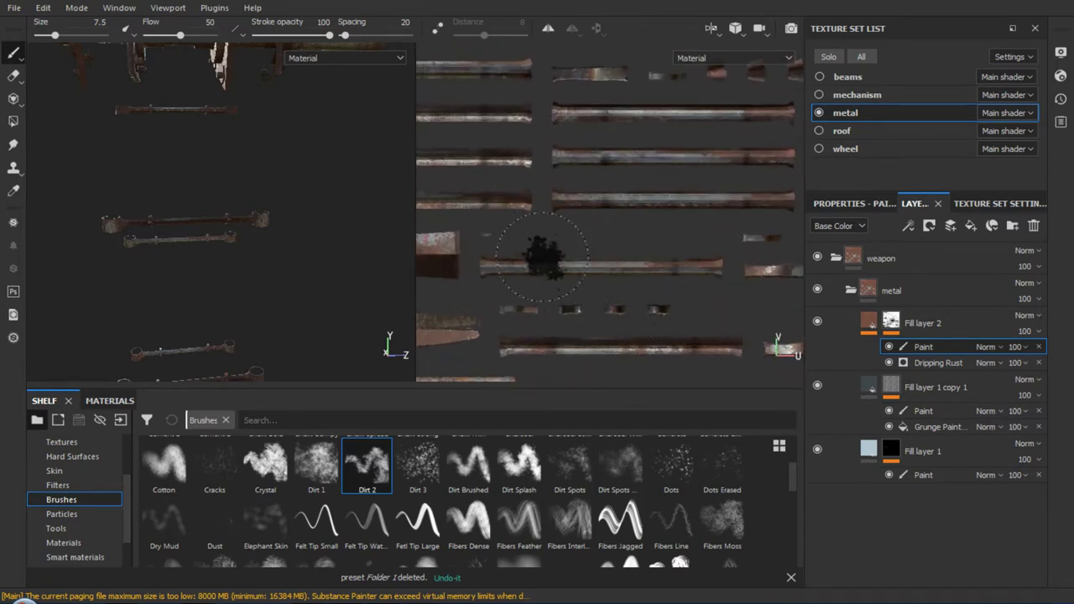
{"action": "scroll", "coordinate": [579, 285], "scroll_direction": "down", "scroll_amount": 3}
{"action": "scroll", "coordinate": [638, 283], "scroll_direction": "up", "scroll_amount": 3}
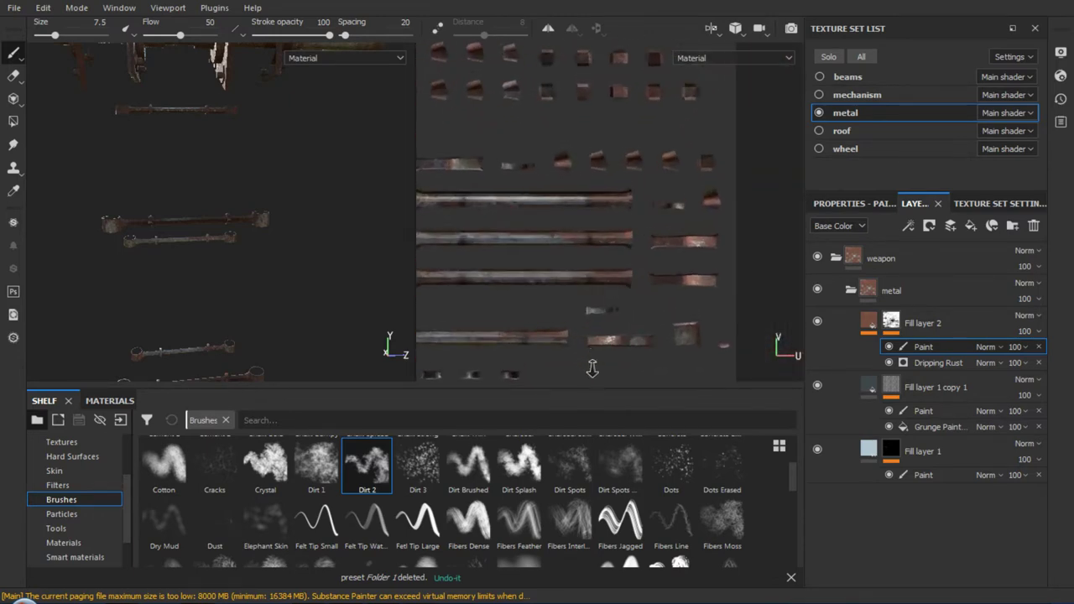
{"action": "scroll", "coordinate": [525, 238], "scroll_direction": "down", "scroll_amount": 2}
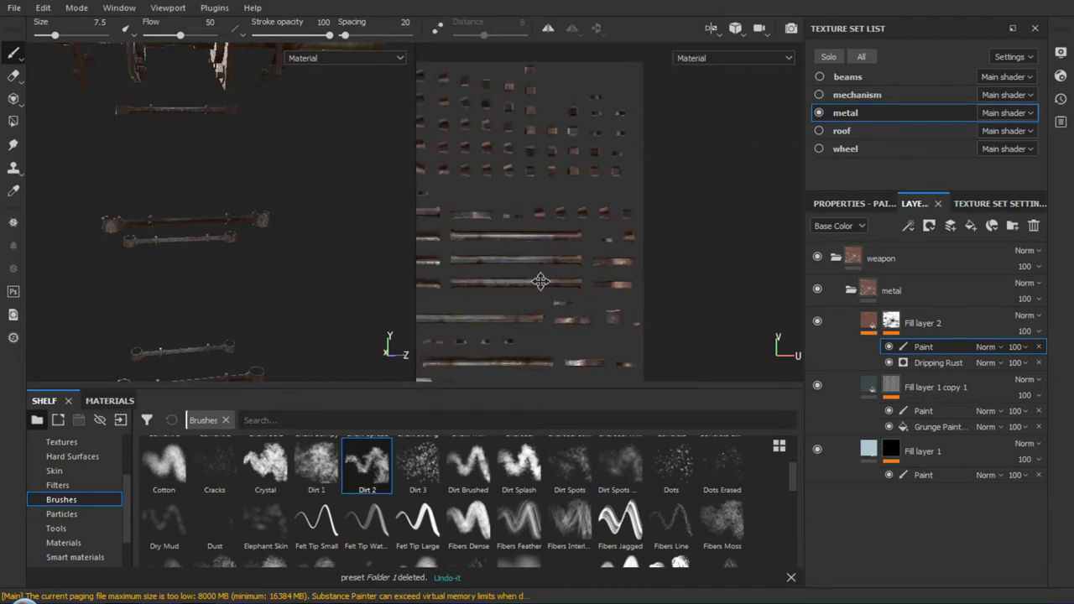
{"action": "scroll", "coordinate": [545, 280], "scroll_direction": "up", "scroll_amount": 2}
{"action": "scroll", "coordinate": [647, 340], "scroll_direction": "down", "scroll_amount": 3}
{"action": "scroll", "coordinate": [646, 340], "scroll_direction": "up", "scroll_amount": 3}
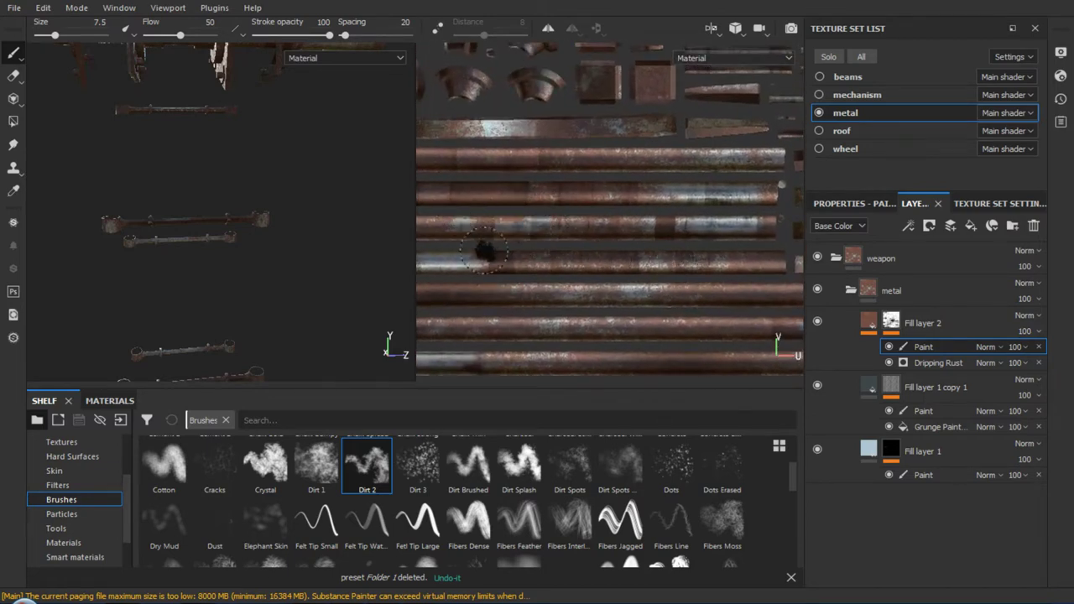
{"action": "middle_click_drag", "start_coordinate": [485, 250], "coordinate": [642, 267]}
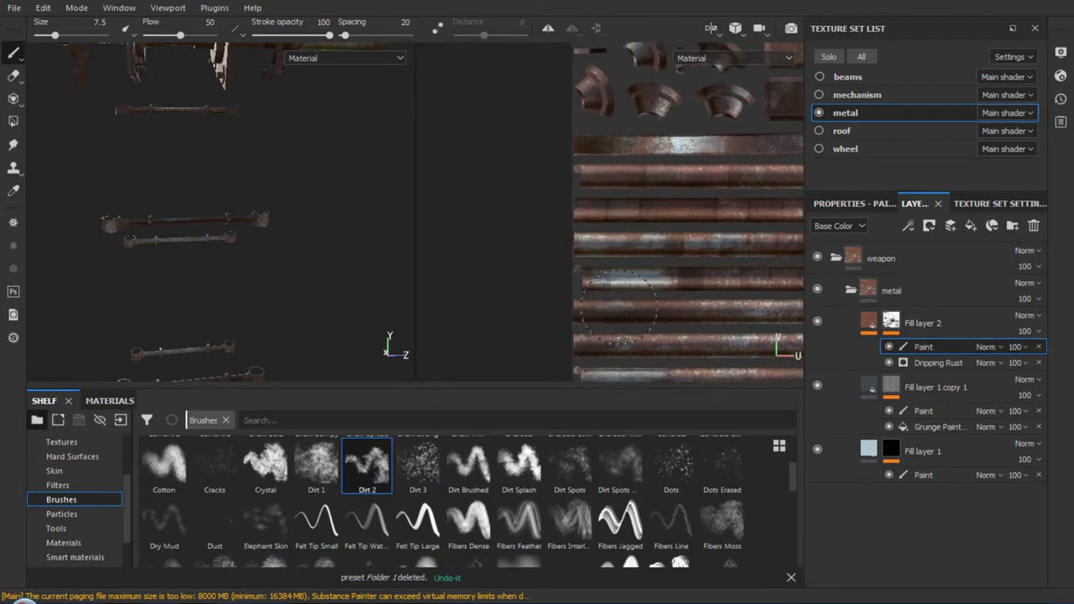
{"action": "middle_click_drag", "start_coordinate": [739, 343], "coordinate": [580, 266]}
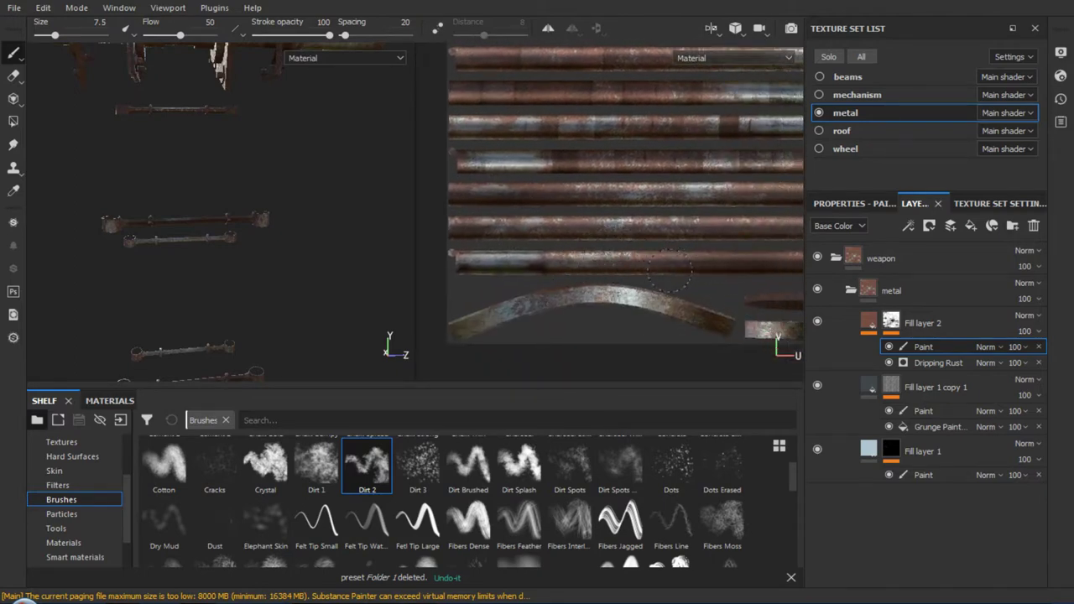
{"action": "left_click", "coordinate": [747, 294]}
{"action": "middle_click_drag", "start_coordinate": [747, 294], "coordinate": [522, 290]}
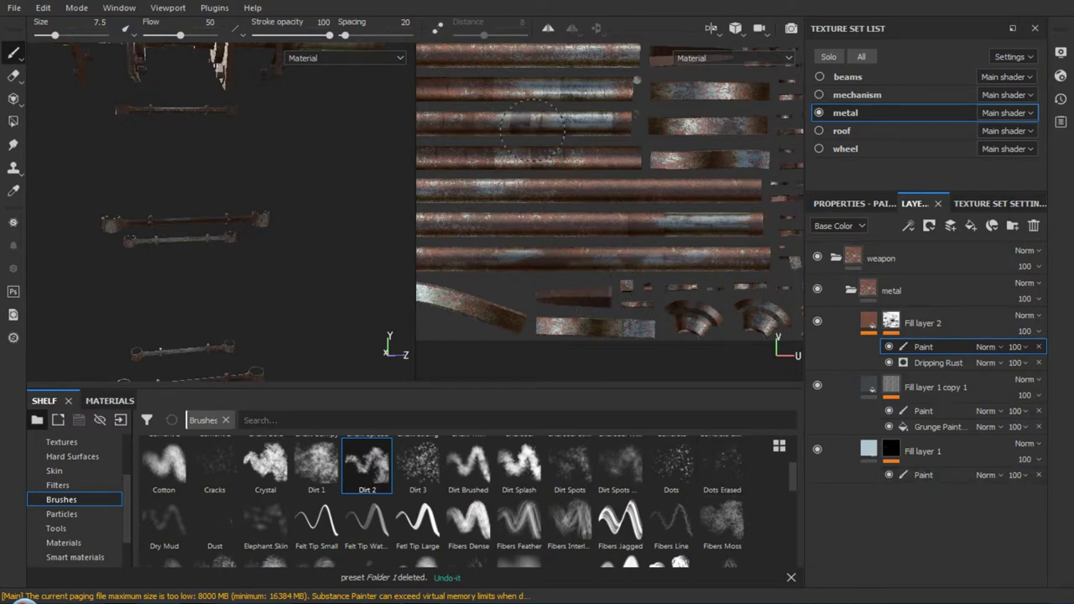
Copy Fill layer 2's Dripping Rust mask
{"action": "left_click", "coordinate": [892, 324]}
{"action": "right_click", "coordinate": [892, 324]}
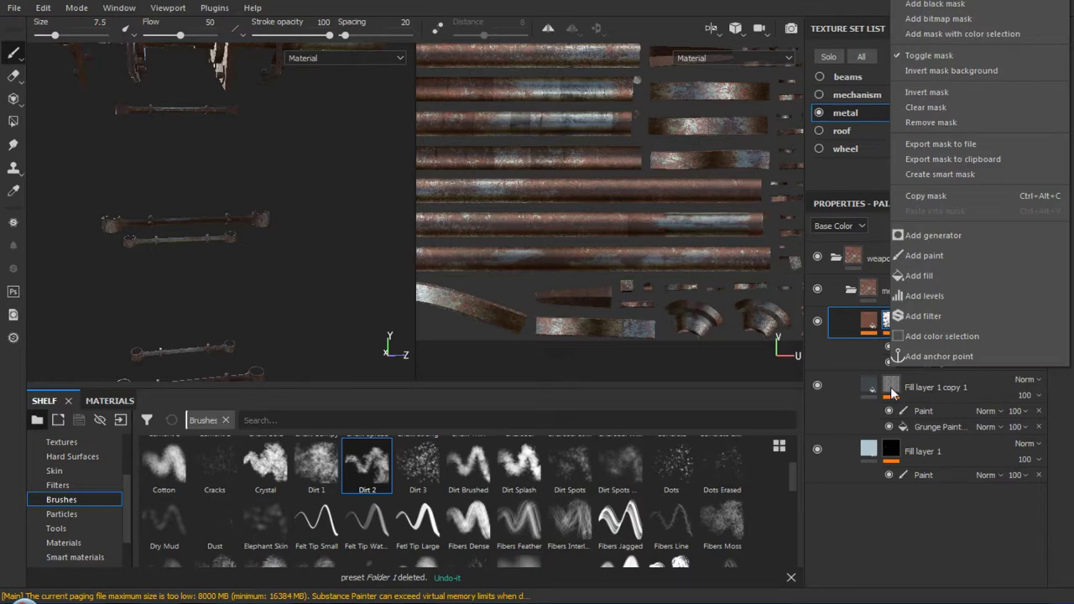
{"action": "left_click", "coordinate": [593, 214]}
{"action": "left_click", "coordinate": [602, 191]}
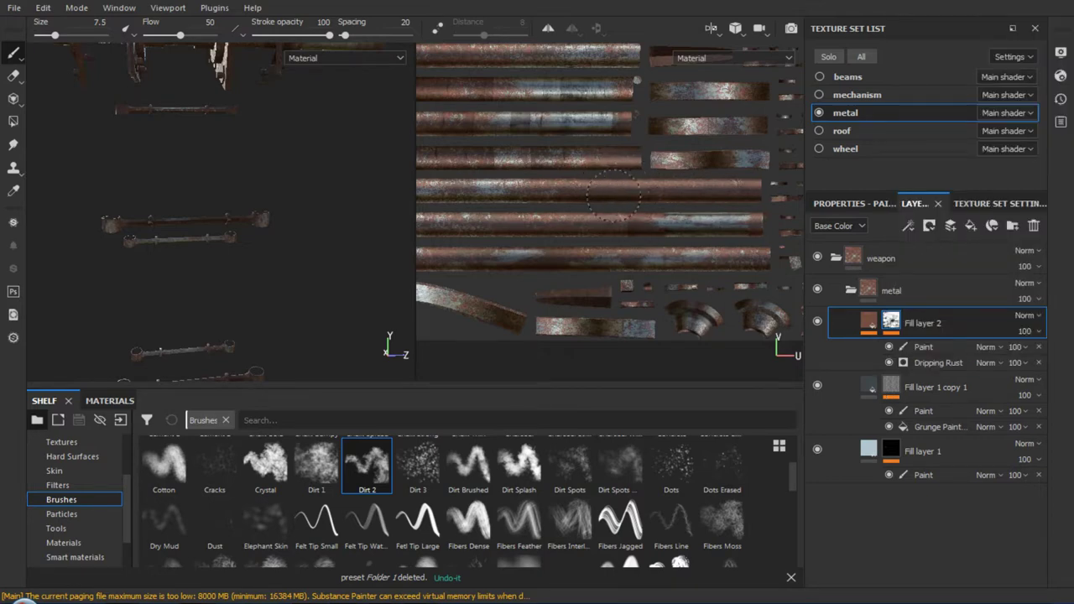
{"action": "left_click", "coordinate": [943, 347]}
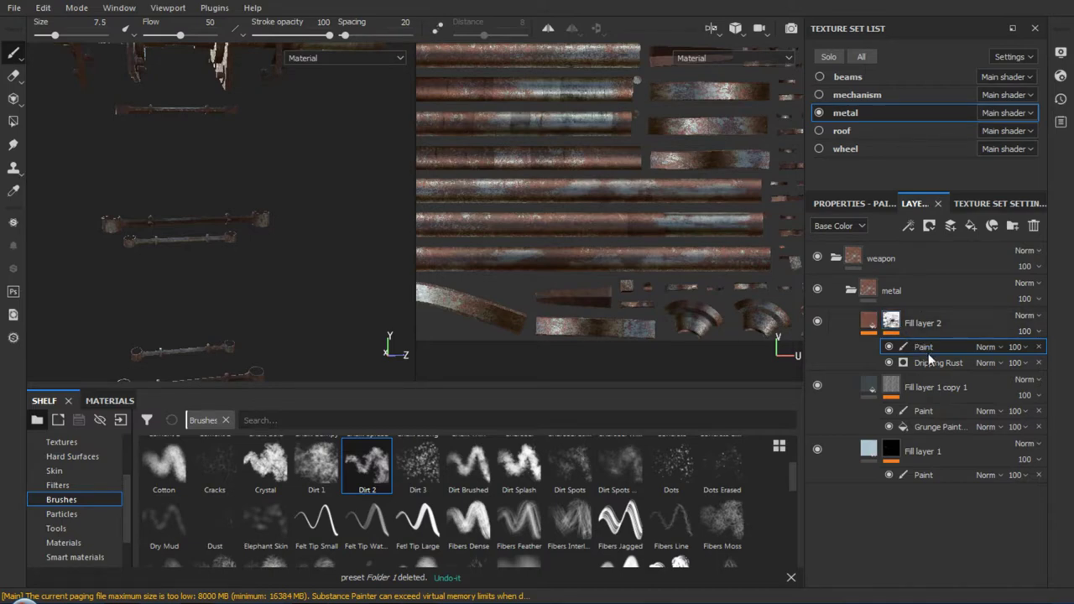
{"action": "mouse_move", "coordinate": [891, 322]}
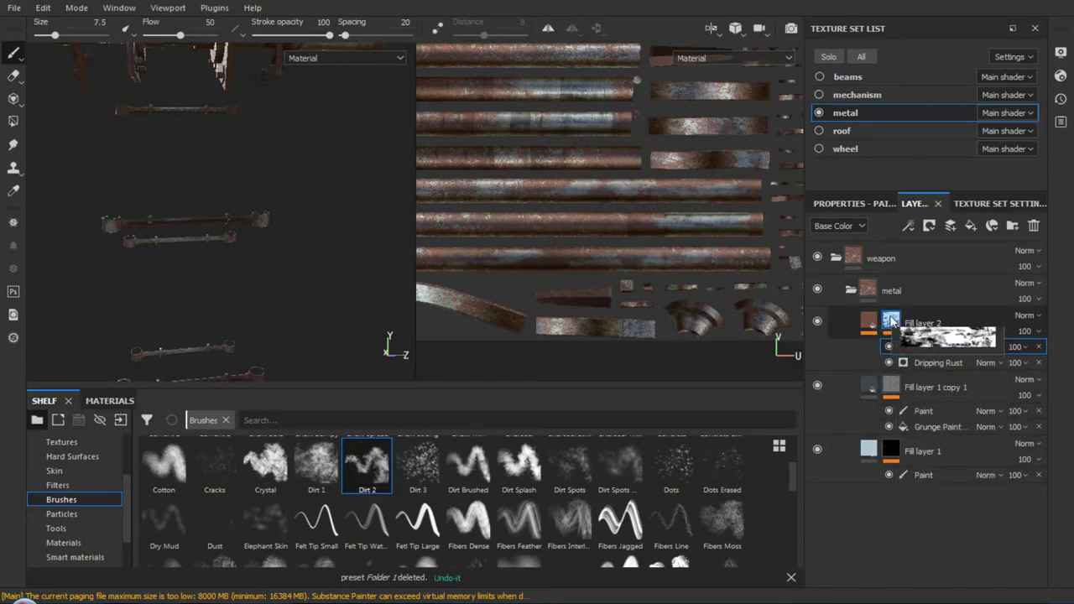
{"action": "right_click", "coordinate": [891, 319]}
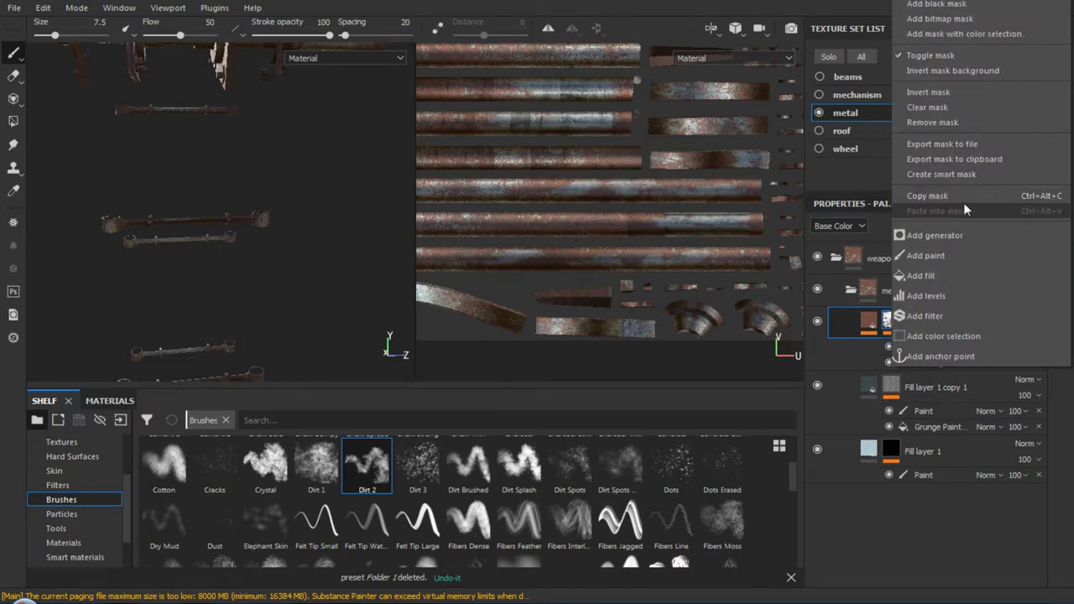
{"action": "left_click", "coordinate": [964, 198]}
Paste the Dripping Rust mask into Fill layer 1 copy 1, redoing the paste from Edit
{"action": "left_click", "coordinate": [896, 388]}
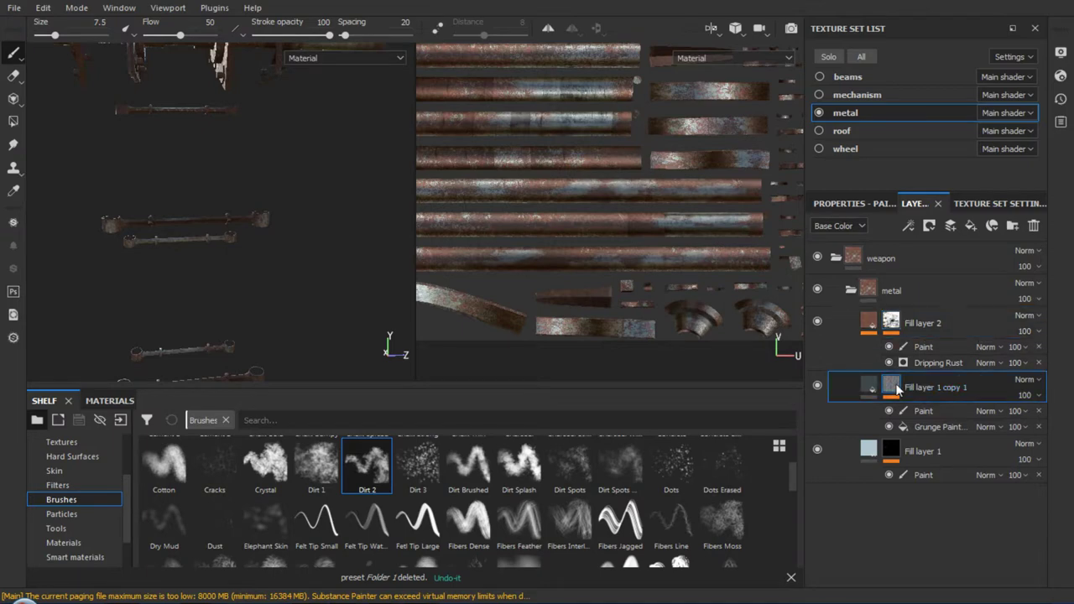
{"action": "right_click", "coordinate": [894, 388]}
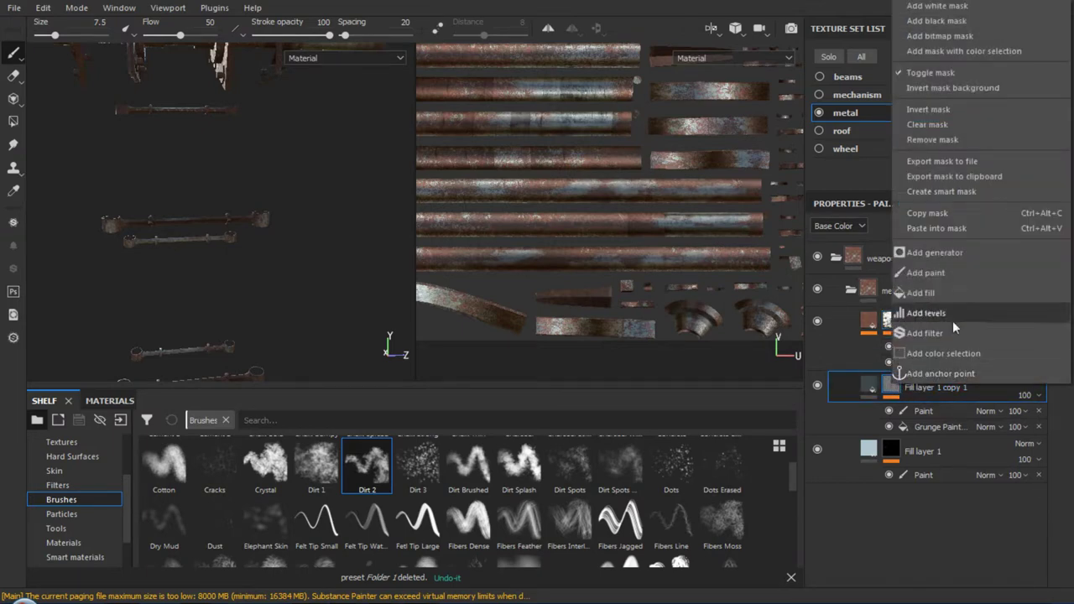
{"action": "left_click", "coordinate": [946, 231]}
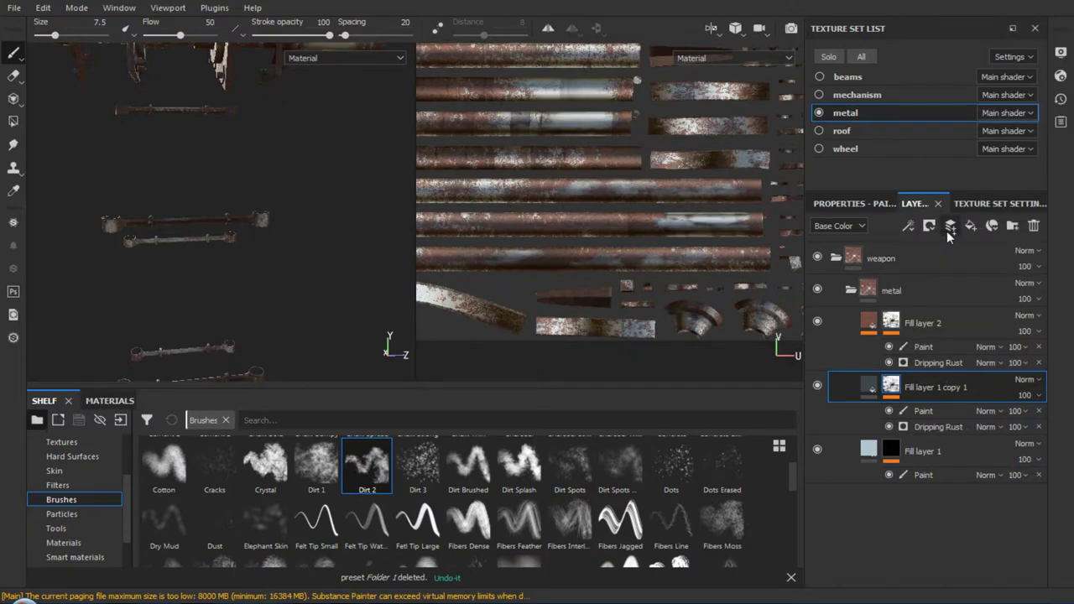
{"action": "left_click", "coordinate": [44, 8]}
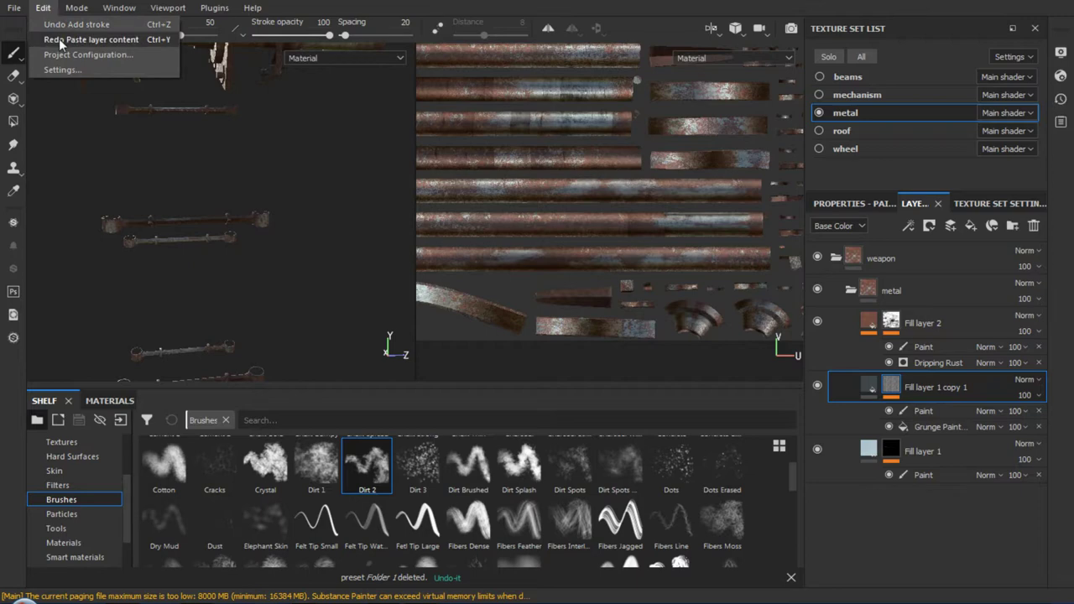
{"action": "left_click", "coordinate": [58, 39]}
{"action": "left_click", "coordinate": [228, 112]}
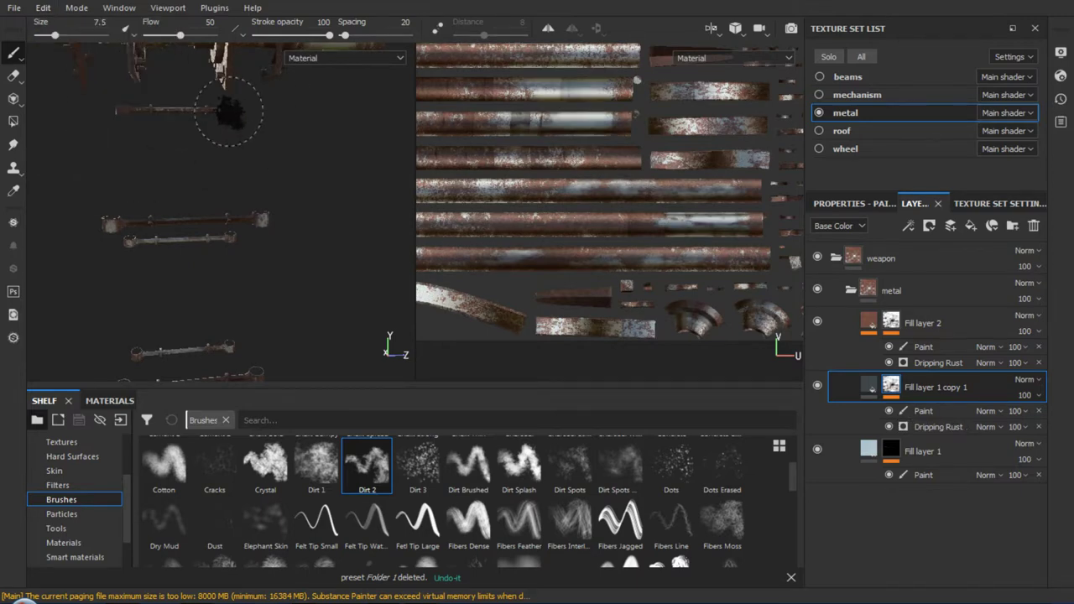
{"action": "right_click_drag", "start_coordinate": [229, 112], "coordinate": [252, 126], "text": "ctrl"}
{"action": "left_click", "coordinate": [280, 142]}
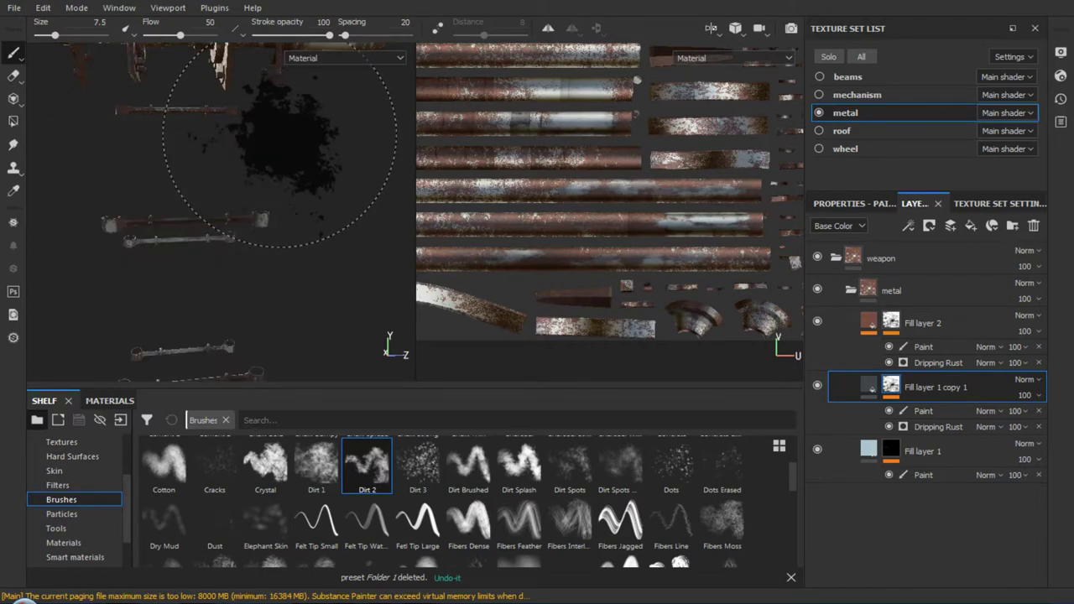
{"action": "key", "text": "ctrl"}
{"action": "key", "text": "ctrl+z"}
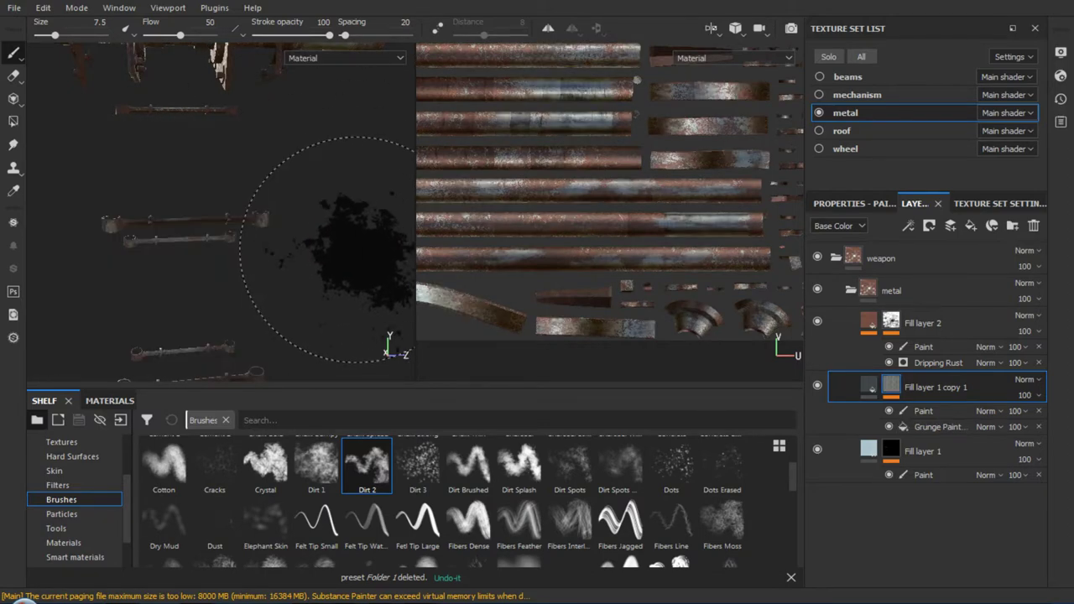
{"action": "key", "text": "ctrl"}
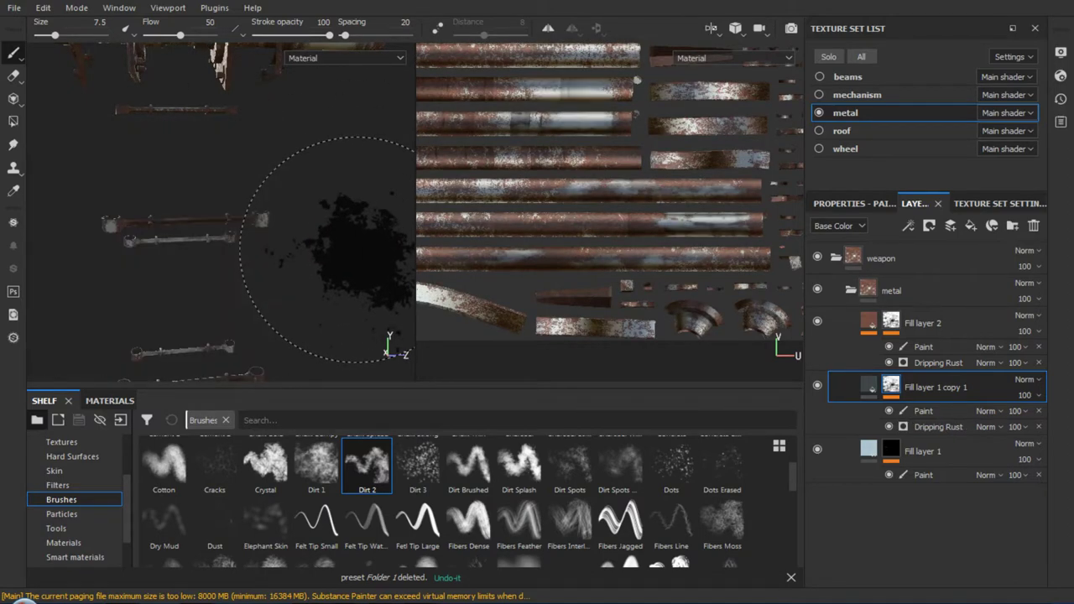
{"action": "key", "text": "ctrl+z"}
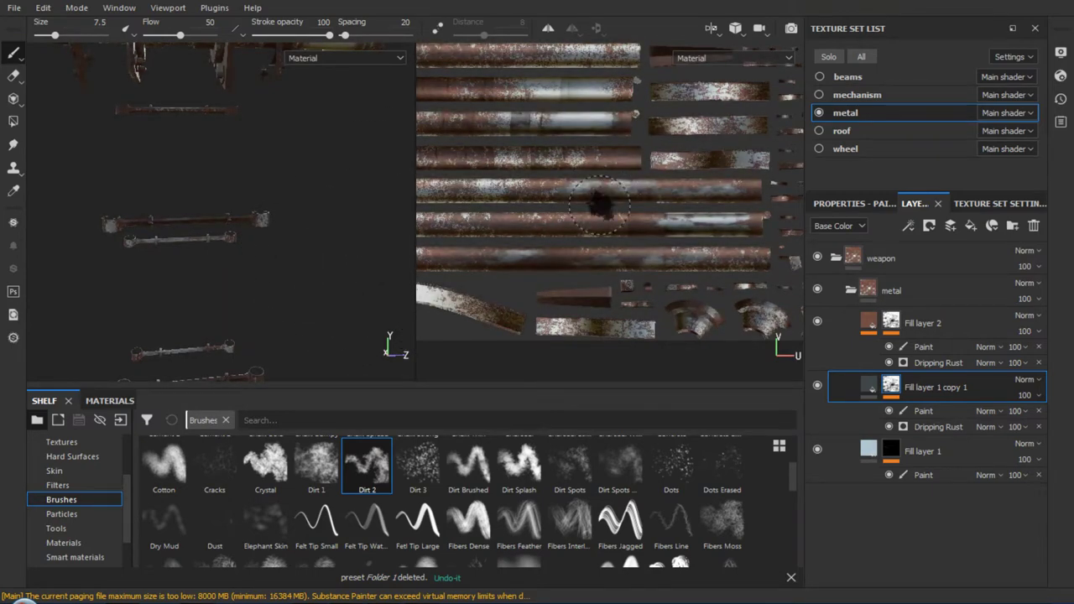
{"action": "scroll", "coordinate": [582, 259], "scroll_direction": "up", "scroll_amount": 3}
{"action": "scroll", "coordinate": [582, 260], "scroll_direction": "up", "scroll_amount": 3}
{"action": "right_click_drag", "start_coordinate": [593, 241], "coordinate": [572, 267], "text": "shift"}
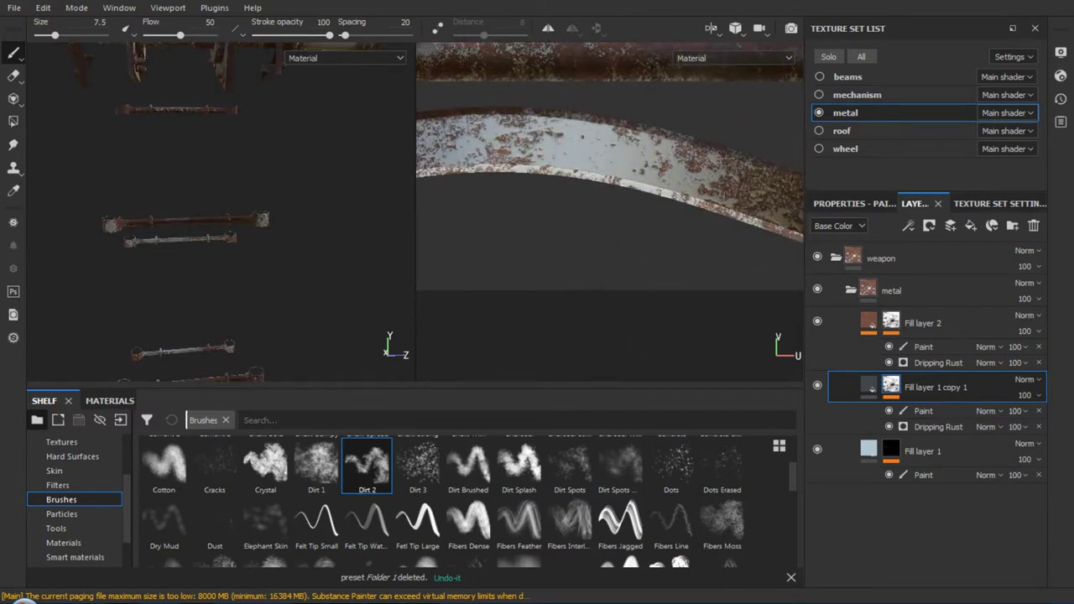
{"action": "key", "text": "ctrl+z"}
{"action": "right_click_drag", "start_coordinate": [702, 270], "coordinate": [656, 276], "text": "shift"}
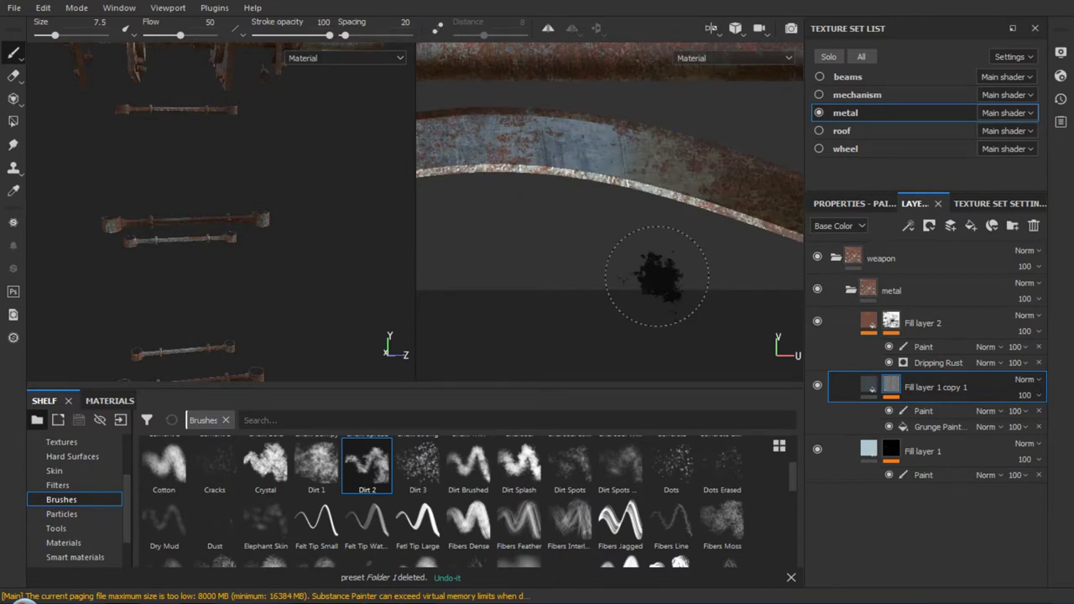
{"action": "key", "text": "ctrl+y"}
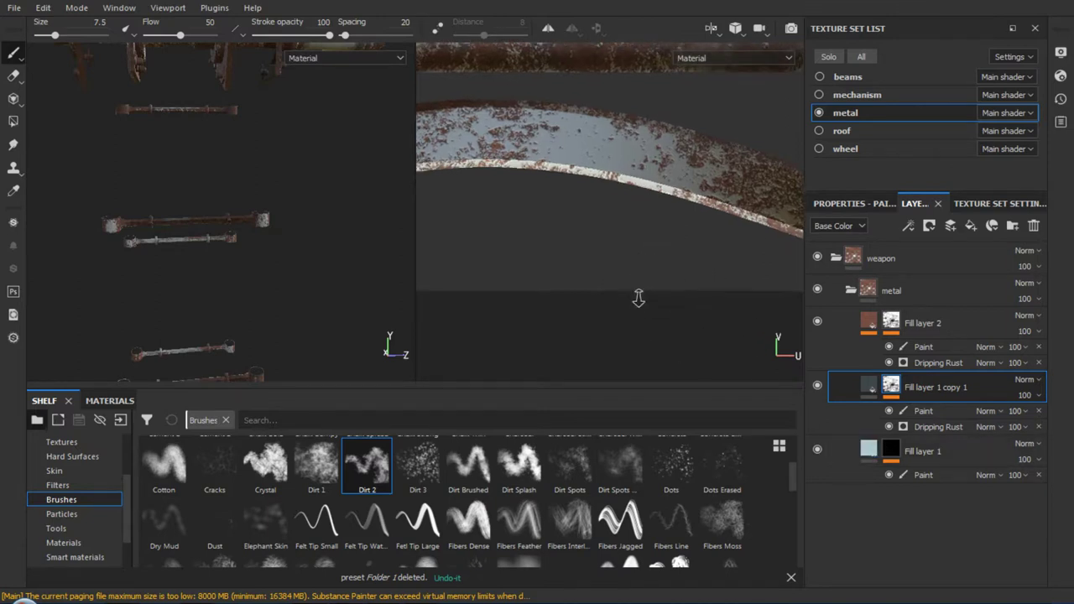
Target Fill layer 1's Paint sublayer and set the Dirt 2 brush grayscale to 1 (white)
{"action": "left_click_drag", "start_coordinate": [637, 294], "coordinate": [642, 298], "text": "alt"}
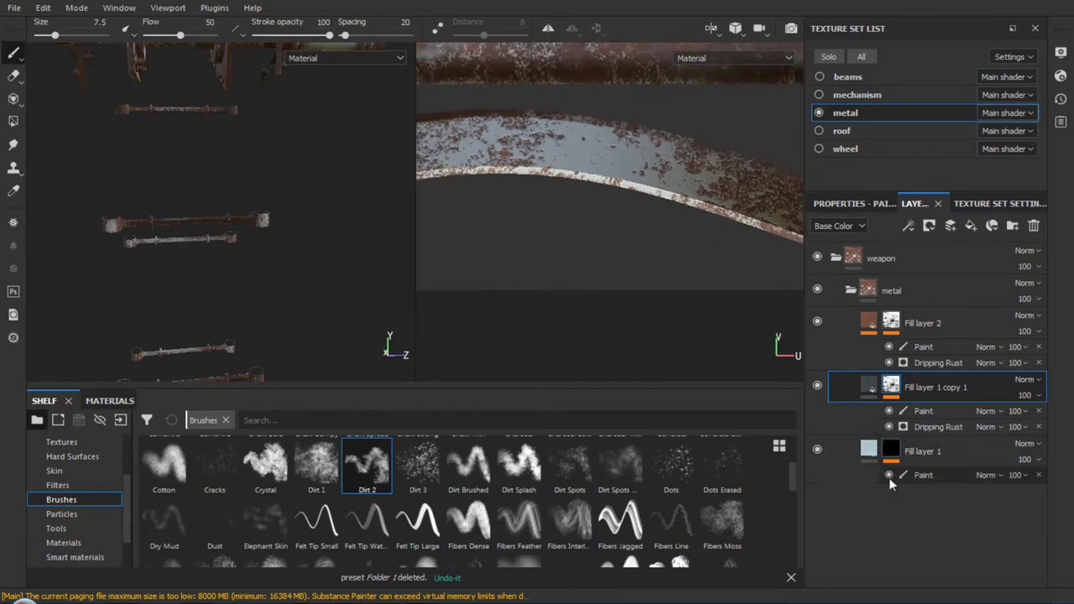
{"action": "left_click", "coordinate": [949, 474]}
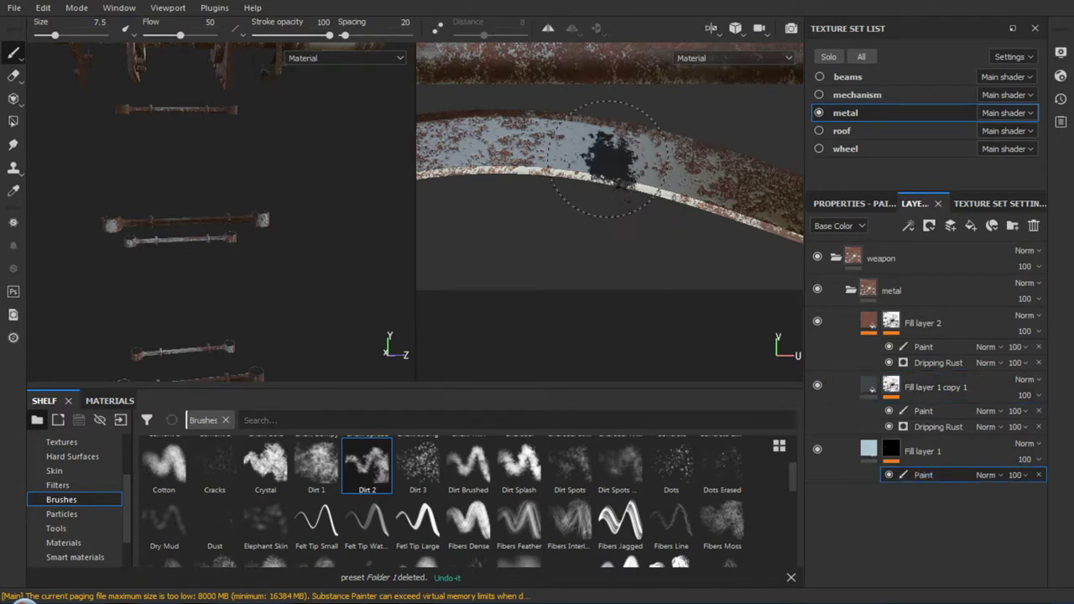
{"action": "left_click", "coordinate": [886, 212]}
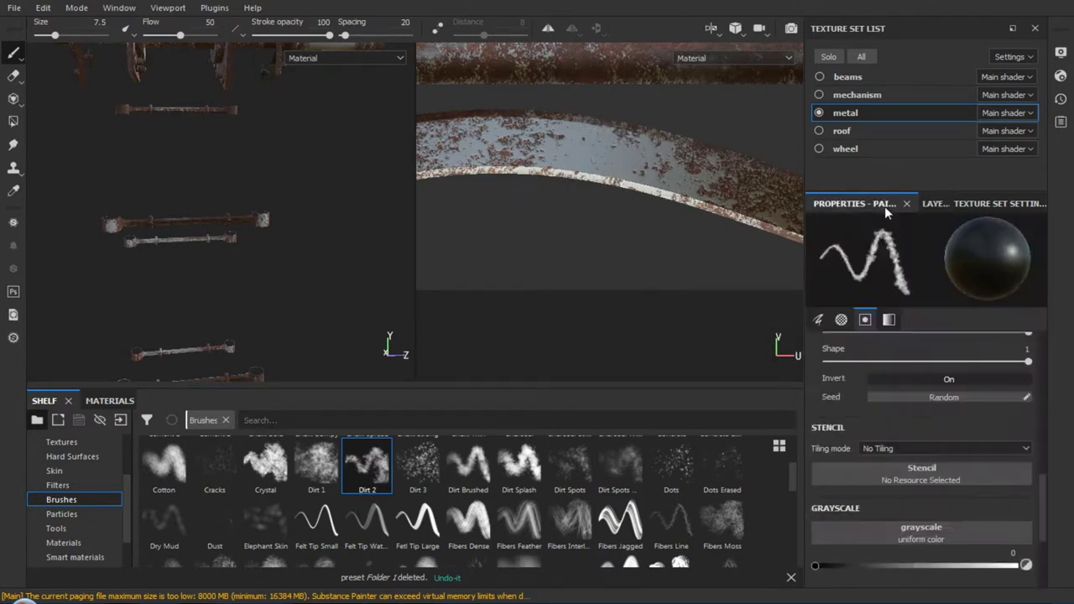
{"action": "left_click_drag", "start_coordinate": [862, 566], "coordinate": [1037, 576]}
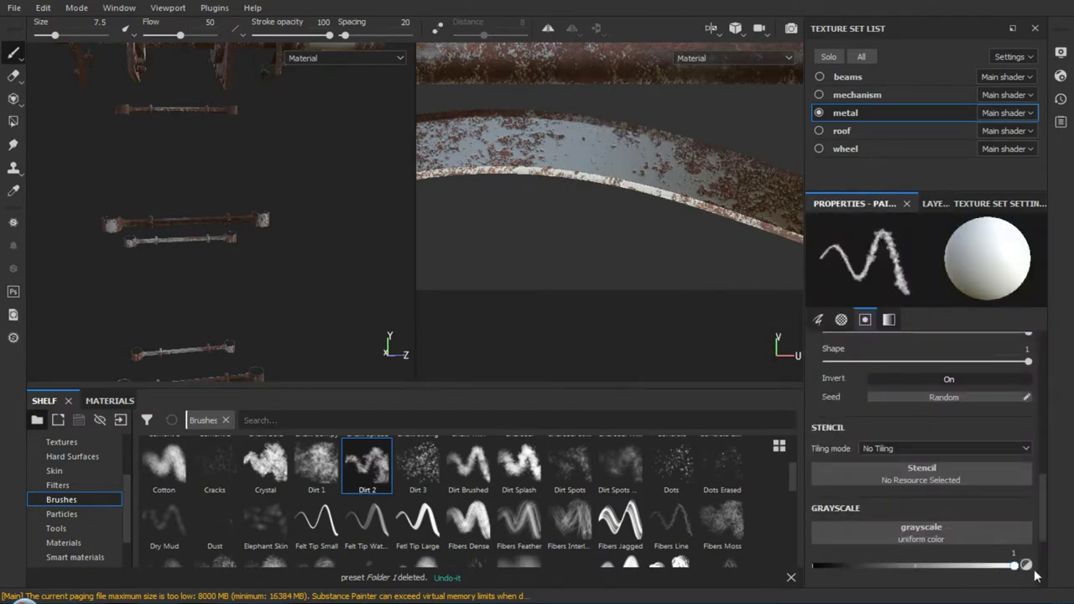
{"action": "left_click", "coordinate": [934, 204]}
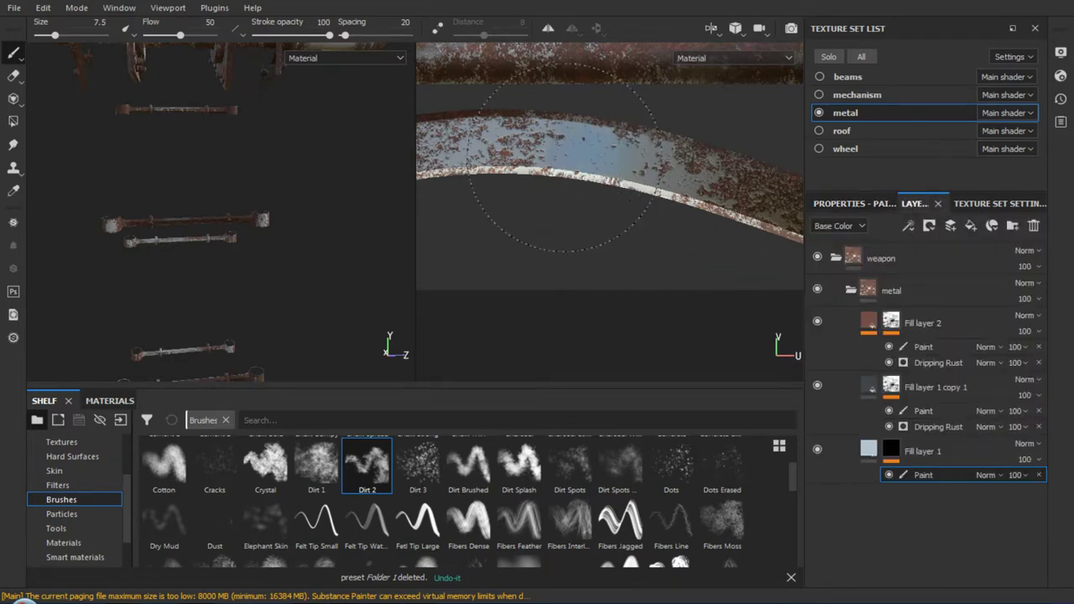
{"action": "mouse_move", "coordinate": [605, 149]}
{"action": "left_mouse_down", "text": "alt"}
{"action": "mouse_move", "coordinate": [624, 252]}
{"action": "mouse_move", "coordinate": [616, 361]}
{"action": "mouse_move", "coordinate": [626, 249]}
{"action": "mouse_move", "coordinate": [573, 245]}
{"action": "mouse_move", "coordinate": [549, 257]}
{"action": "mouse_move", "coordinate": [559, 264]}
{"action": "mouse_move", "coordinate": [544, 274]}
{"action": "left_mouse_up", "text": "alt"}
{"action": "mouse_move", "coordinate": [544, 275]}
{"action": "right_mouse_down", "text": "shift"}
{"action": "mouse_move", "coordinate": [566, 278]}
{"action": "mouse_move", "coordinate": [543, 276]}
{"action": "right_mouse_up", "text": "shift"}
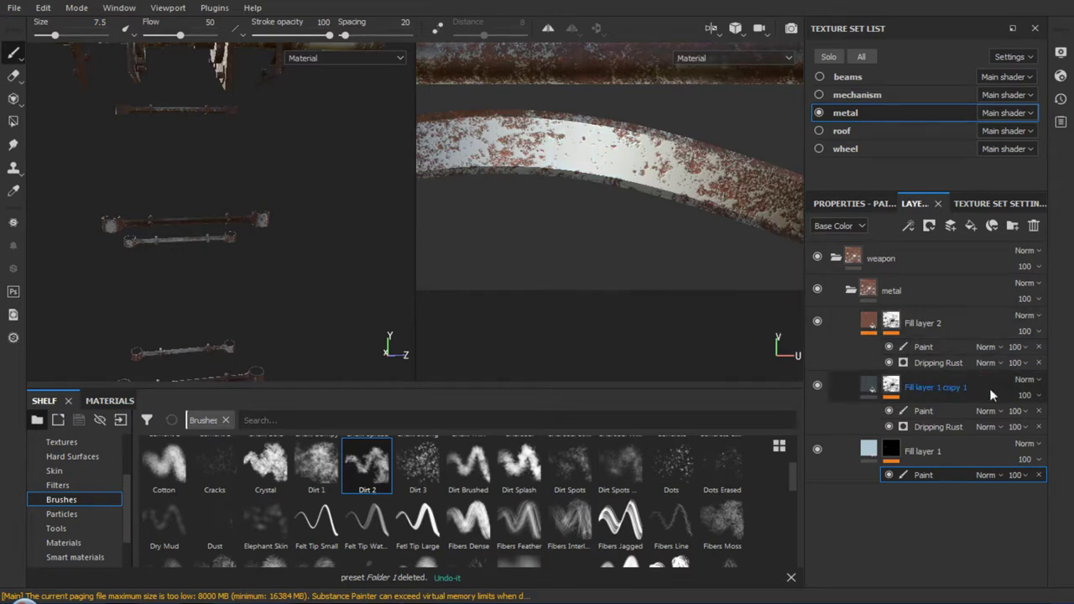
Paste the rust mask into Fill layer 1, inspect the metal, then undo it with Ctrl+Z
{"action": "left_click", "coordinate": [893, 454]}
{"action": "right_click", "coordinate": [896, 454]}
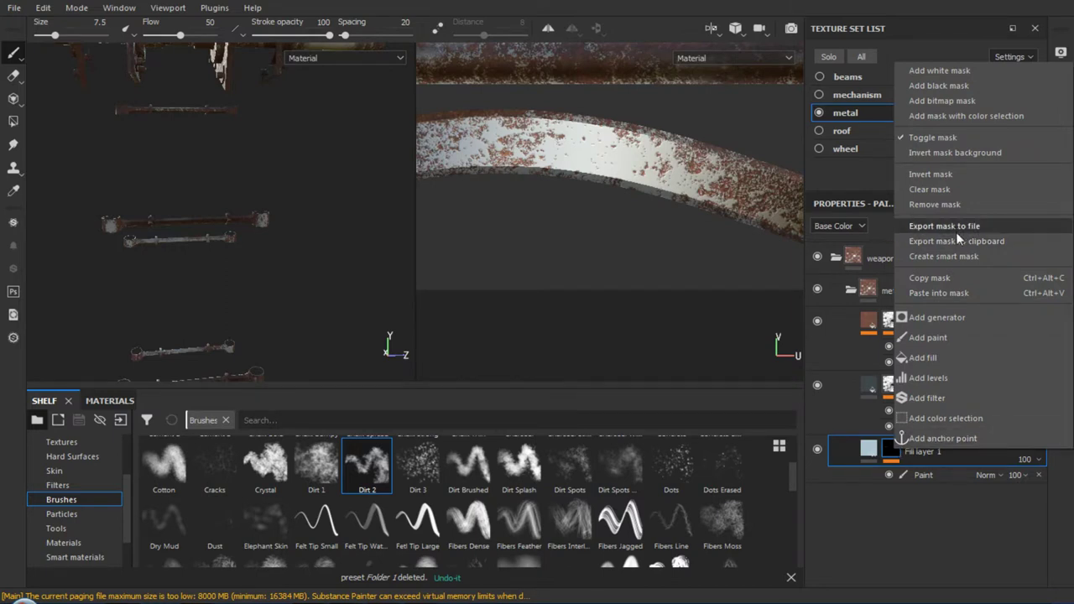
{"action": "left_click", "coordinate": [945, 293]}
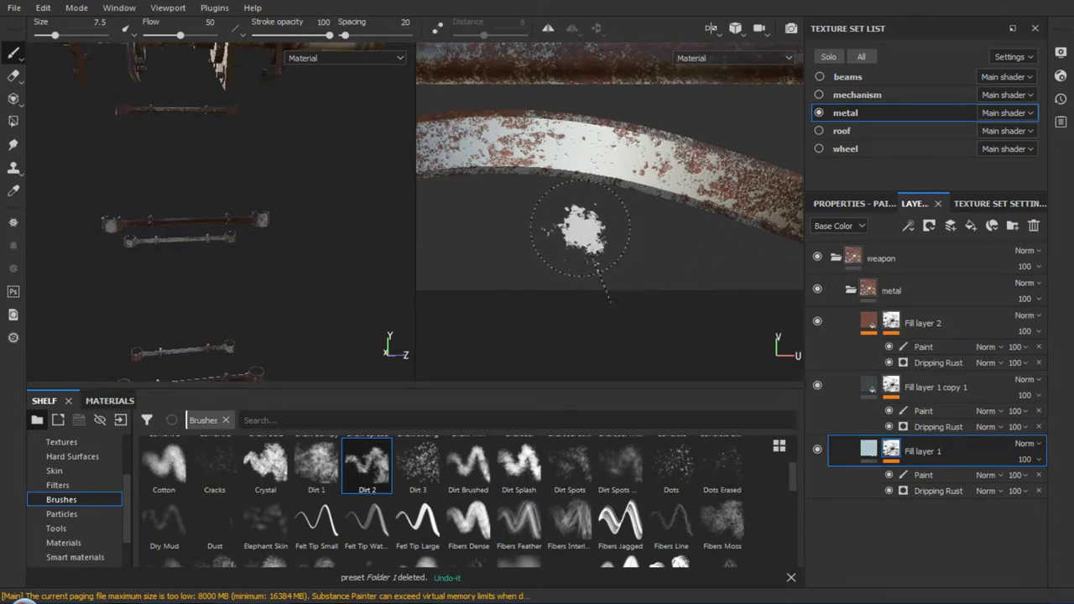
{"action": "mouse_move", "coordinate": [530, 227]}
{"action": "right_mouse_down", "text": "shift"}
{"action": "mouse_move", "coordinate": [582, 235]}
{"action": "mouse_move", "coordinate": [568, 230]}
{"action": "right_mouse_up", "text": "shift"}
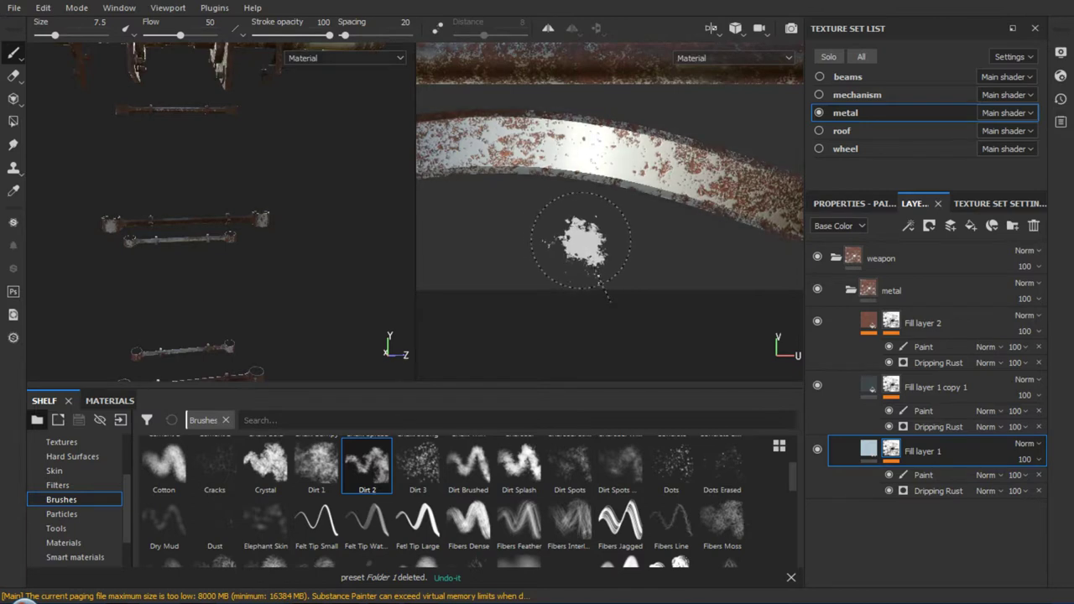
{"action": "mouse_move", "coordinate": [576, 319]}
{"action": "left_mouse_down", "text": "alt"}
{"action": "mouse_move", "coordinate": [595, 221]}
{"action": "mouse_move", "coordinate": [568, 241]}
{"action": "left_mouse_up", "text": "alt"}
{"action": "mouse_move", "coordinate": [277, 253]}
{"action": "left_mouse_down", "text": "alt"}
{"action": "mouse_move", "coordinate": [296, 125]}
{"action": "mouse_move", "coordinate": [210, 315]}
{"action": "mouse_move", "coordinate": [210, 252]}
{"action": "left_mouse_up", "text": "alt"}
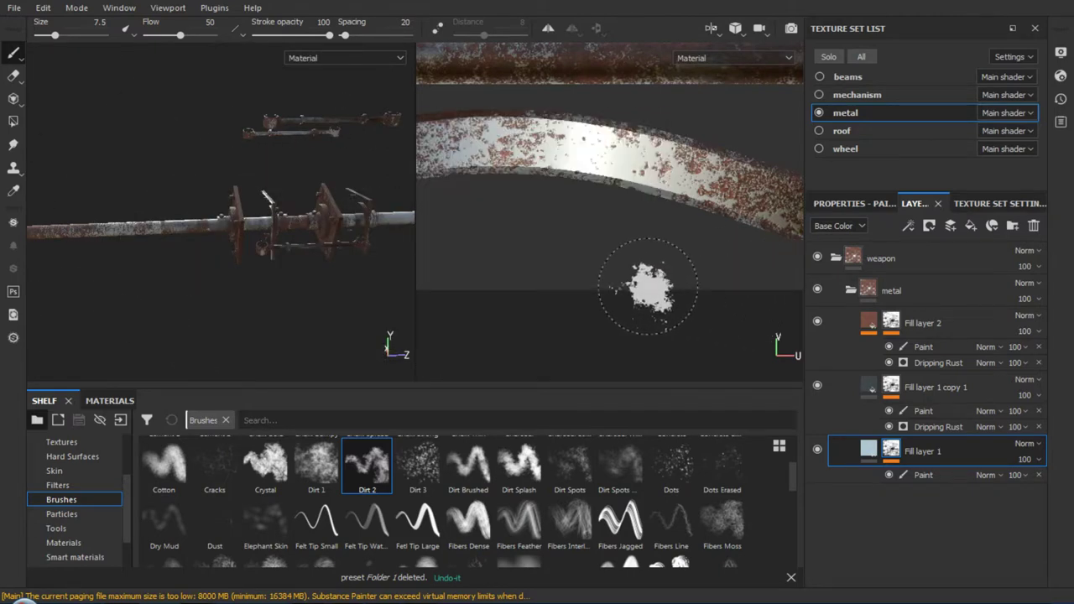
{"action": "key", "text": "ctrl+z"}
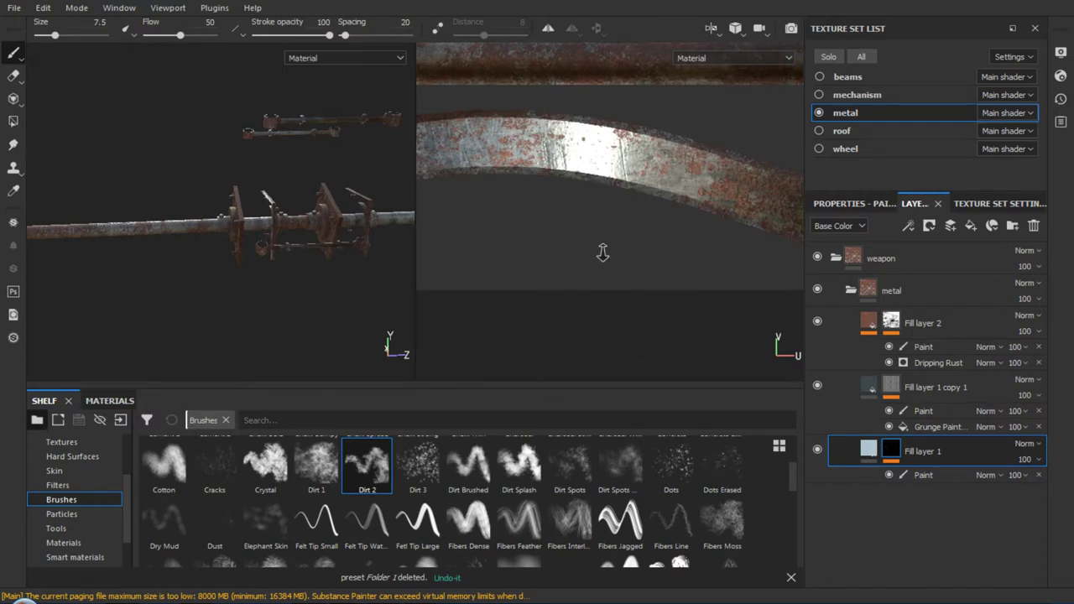
Zoom the 2D view out to show more of the metal UV layout
{"action": "mouse_move", "coordinate": [605, 249]}
{"action": "right_mouse_down", "text": "shift"}
{"action": "mouse_move", "coordinate": [594, 269]}
{"action": "mouse_move", "coordinate": [555, 255]}
{"action": "mouse_move", "coordinate": [653, 263]}
{"action": "right_mouse_up", "text": "shift"}
{"action": "scroll", "coordinate": [627, 369], "scroll_direction": "down", "scroll_amount": 2}
{"action": "scroll", "coordinate": [625, 252], "scroll_direction": "down", "scroll_amount": 2}
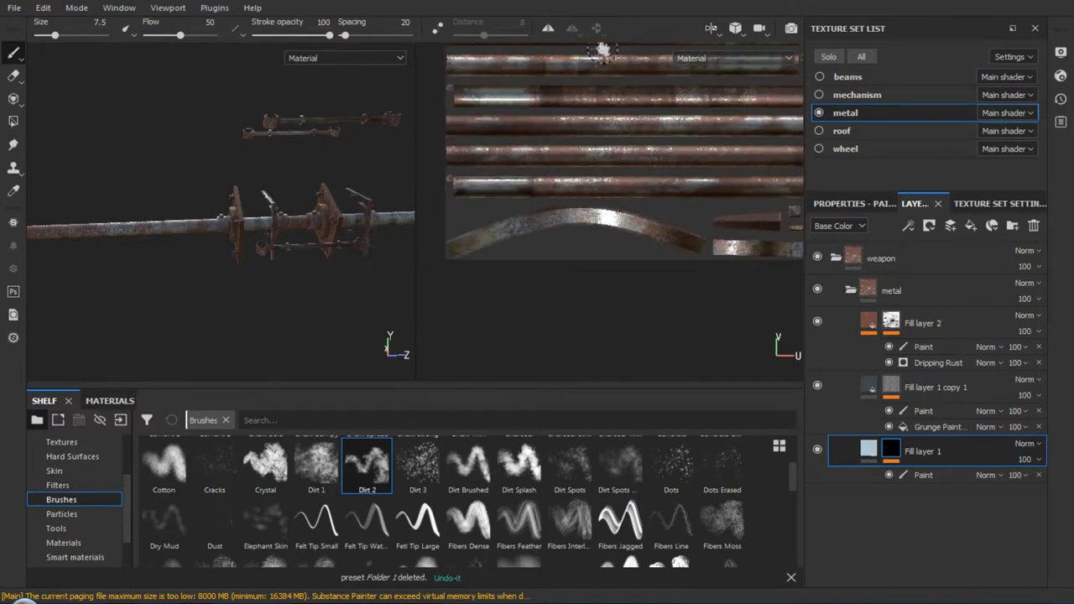
{"action": "scroll", "coordinate": [618, 174], "scroll_direction": "down", "scroll_amount": 2}
{"action": "scroll", "coordinate": [618, 174], "scroll_direction": "down", "scroll_amount": 2}
{"action": "scroll", "coordinate": [604, 233], "scroll_direction": "down", "scroll_amount": 2}
{"action": "mouse_move", "coordinate": [605, 233]}
{"action": "right_mouse_down", "text": "shift"}
{"action": "mouse_move", "coordinate": [588, 229]}
{"action": "mouse_move", "coordinate": [619, 232]}
{"action": "mouse_move", "coordinate": [607, 232]}
{"action": "right_mouse_up", "text": "shift"}
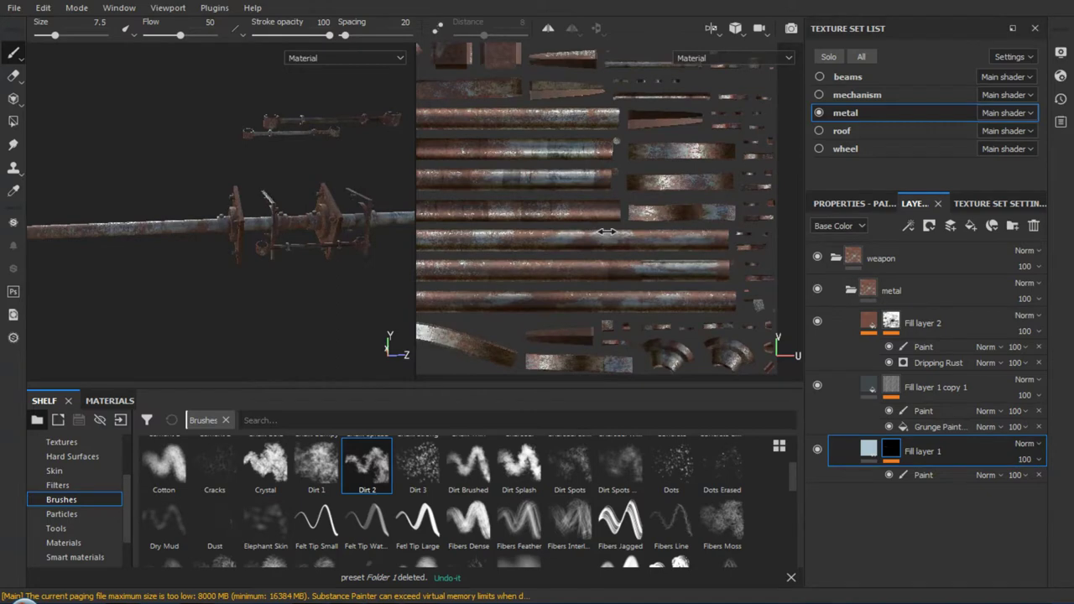
{"action": "scroll", "coordinate": [564, 204], "scroll_direction": "up", "scroll_amount": 2}
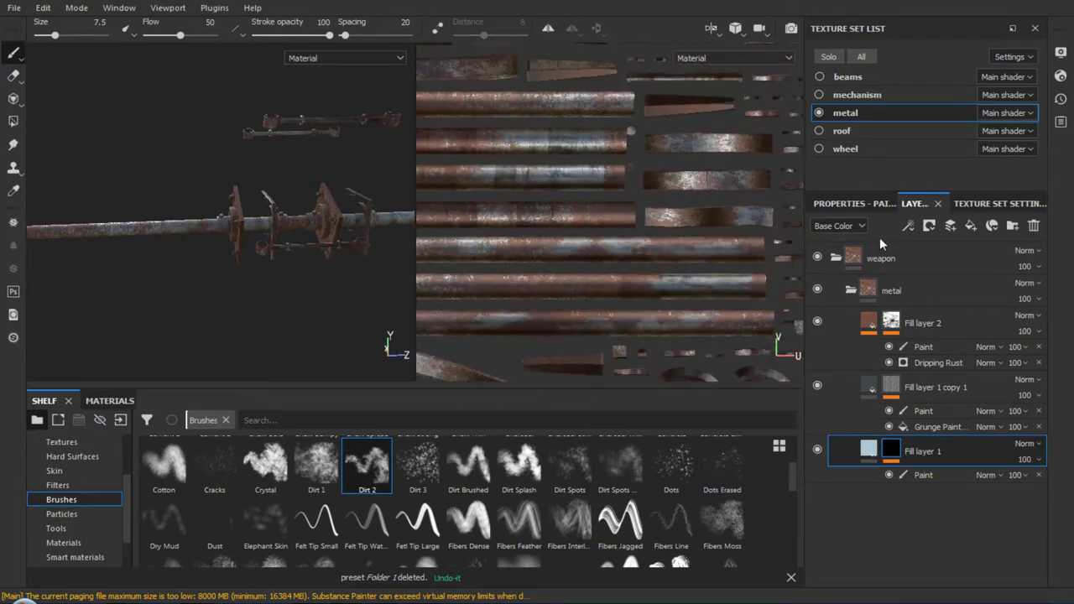
Target Fill layer 1 copy 1's Paint sublayer and frame the rod model with F
{"action": "left_click", "coordinate": [923, 411]}
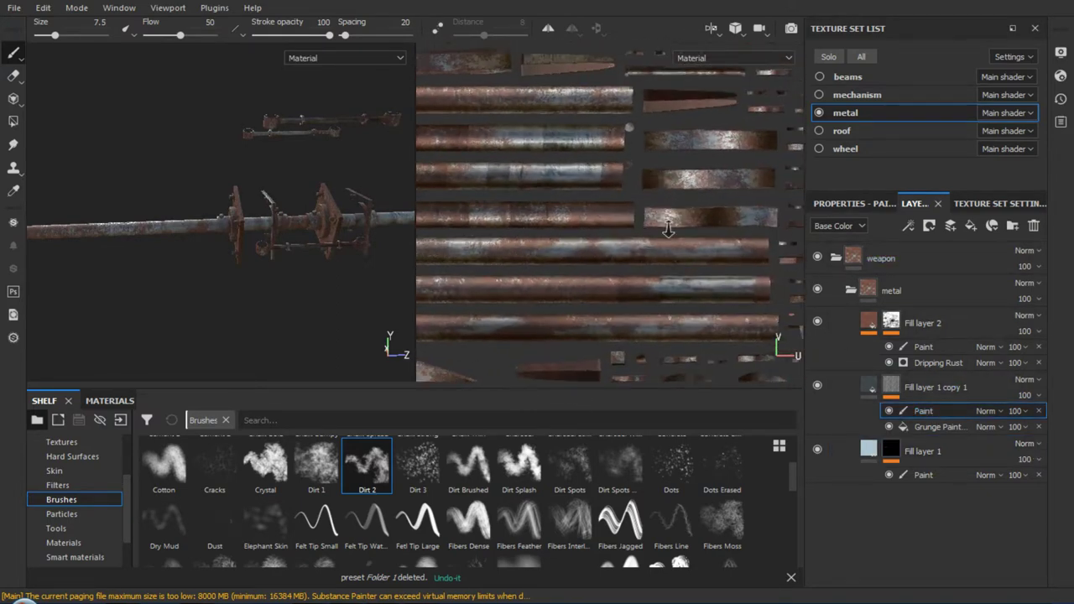
{"action": "scroll", "coordinate": [680, 251], "scroll_direction": "up", "scroll_amount": 2}
{"action": "scroll", "coordinate": [684, 302], "scroll_direction": "down", "scroll_amount": 2}
{"action": "mouse_move", "coordinate": [302, 244]}
{"action": "right_mouse_down", "text": "alt"}
{"action": "mouse_move", "coordinate": [297, 211]}
{"action": "mouse_move", "coordinate": [257, 179]}
{"action": "mouse_move", "coordinate": [246, 196]}
{"action": "right_mouse_up", "text": "alt"}
{"action": "key", "text": "f"}
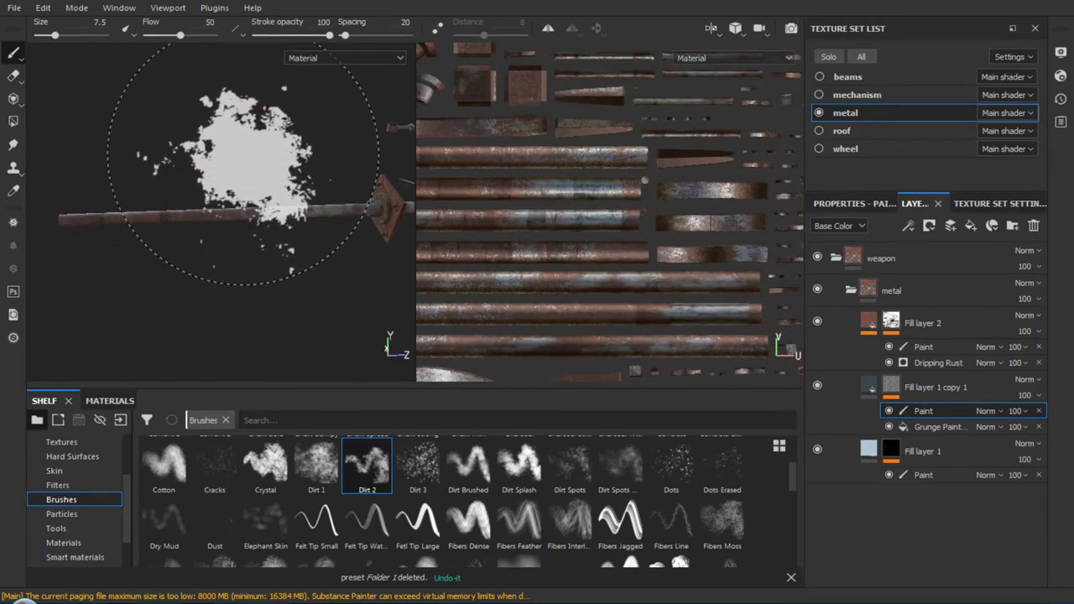
{"action": "left_click_drag", "start_coordinate": [239, 206], "coordinate": [278, 300], "text": "alt"}
{"action": "right_click_drag", "start_coordinate": [278, 299], "coordinate": [246, 77], "text": "alt"}
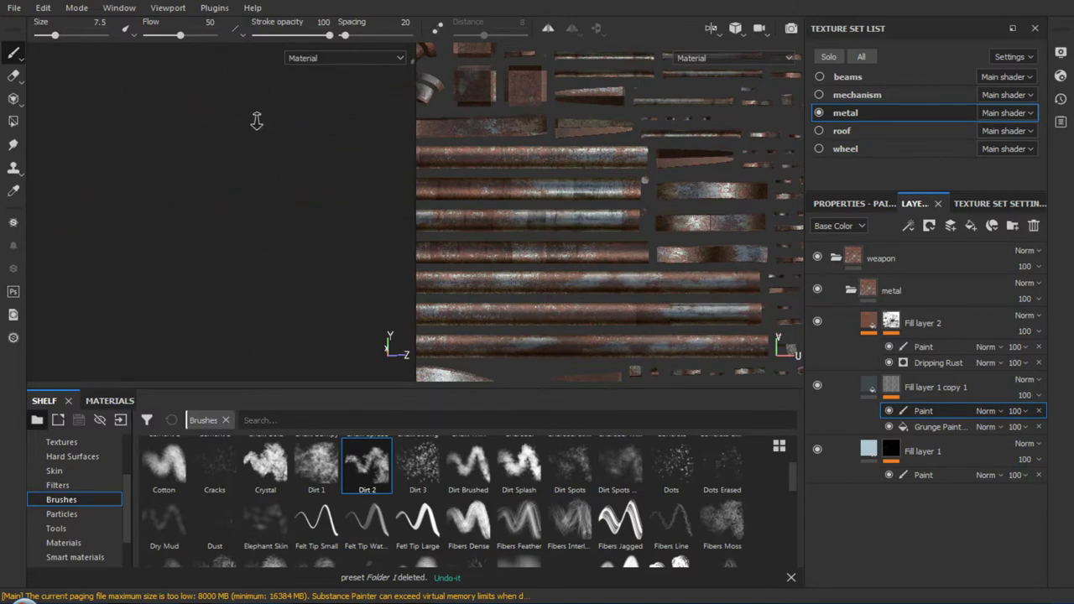
Frame the model and orbit in on the rods, rings and bracket assembly
{"action": "key", "text": "f"}
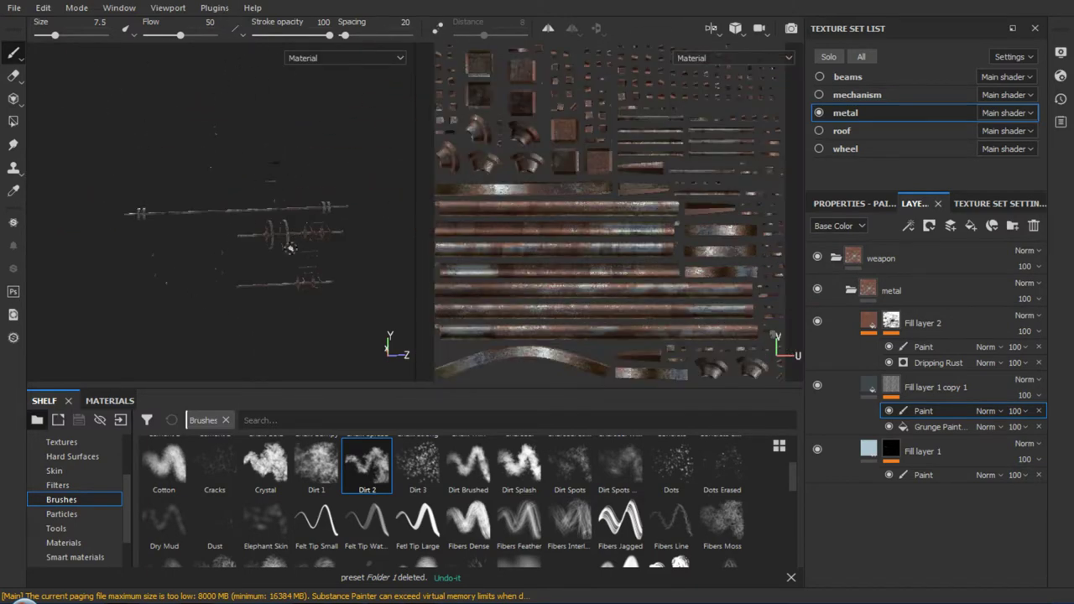
{"action": "mouse_move", "coordinate": [290, 248]}
{"action": "left_mouse_down", "text": "alt"}
{"action": "mouse_move", "coordinate": [300, 244]}
{"action": "mouse_move", "coordinate": [269, 311]}
{"action": "mouse_move", "coordinate": [259, 307]}
{"action": "mouse_move", "coordinate": [271, 303]}
{"action": "mouse_move", "coordinate": [186, 318]}
{"action": "left_mouse_up", "text": "alt"}
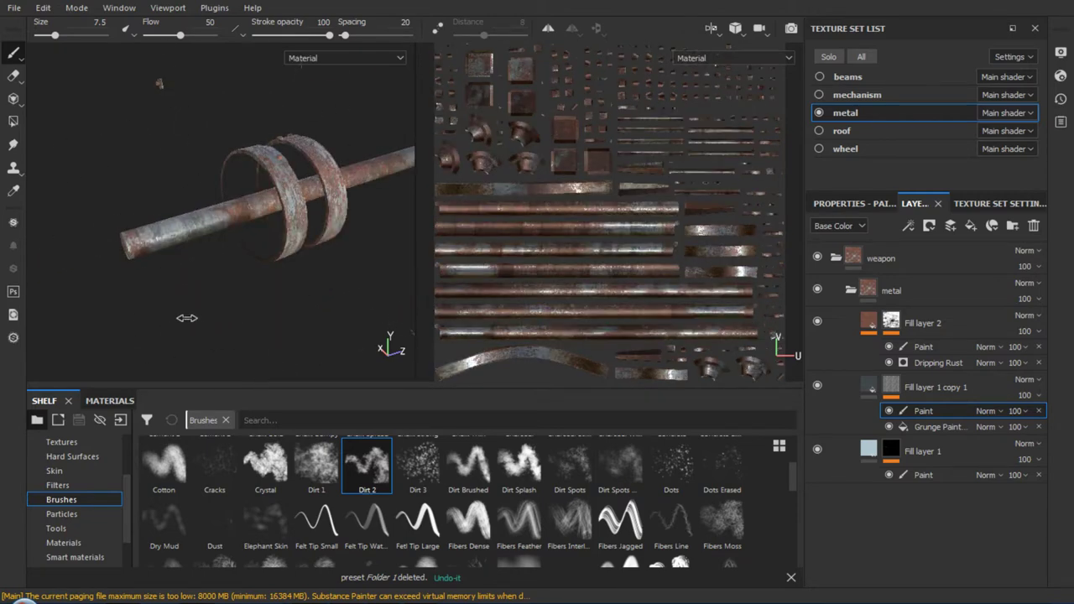
{"action": "mouse_move", "coordinate": [186, 318]}
{"action": "right_mouse_down", "text": "shift"}
{"action": "mouse_move", "coordinate": [206, 314]}
{"action": "mouse_move", "coordinate": [177, 314]}
{"action": "mouse_move", "coordinate": [206, 314]}
{"action": "mouse_move", "coordinate": [227, 211]}
{"action": "mouse_move", "coordinate": [276, 235]}
{"action": "mouse_move", "coordinate": [274, 137]}
{"action": "right_mouse_up", "text": "shift"}
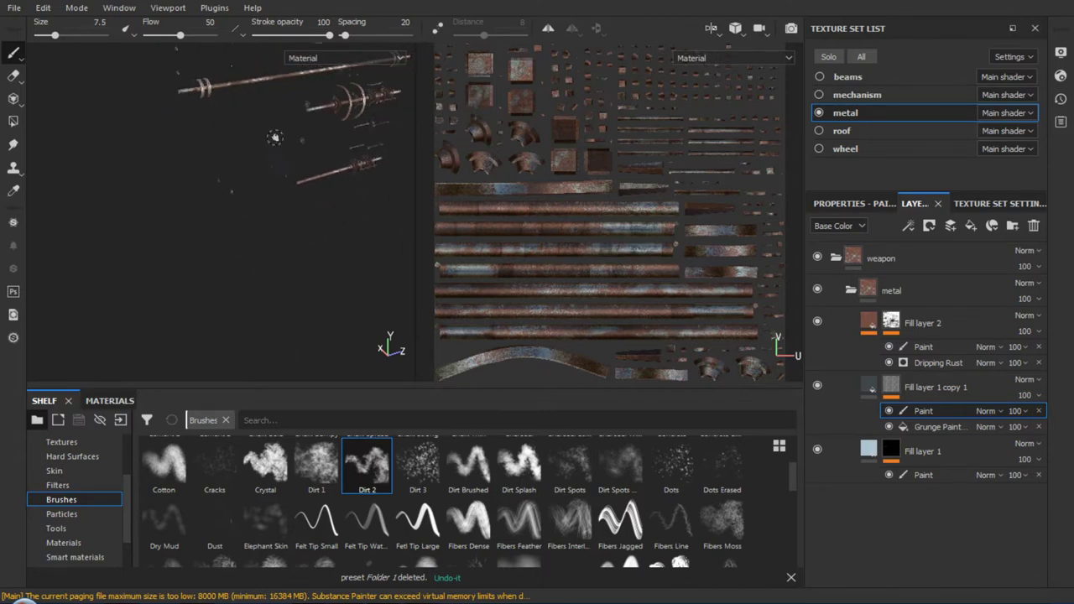
{"action": "mouse_move", "coordinate": [274, 136]}
{"action": "left_mouse_down", "text": "alt"}
{"action": "mouse_move", "coordinate": [319, 193]}
{"action": "mouse_move", "coordinate": [331, 192]}
{"action": "mouse_move", "coordinate": [269, 199]}
{"action": "mouse_move", "coordinate": [305, 167]}
{"action": "left_mouse_up", "text": "alt"}
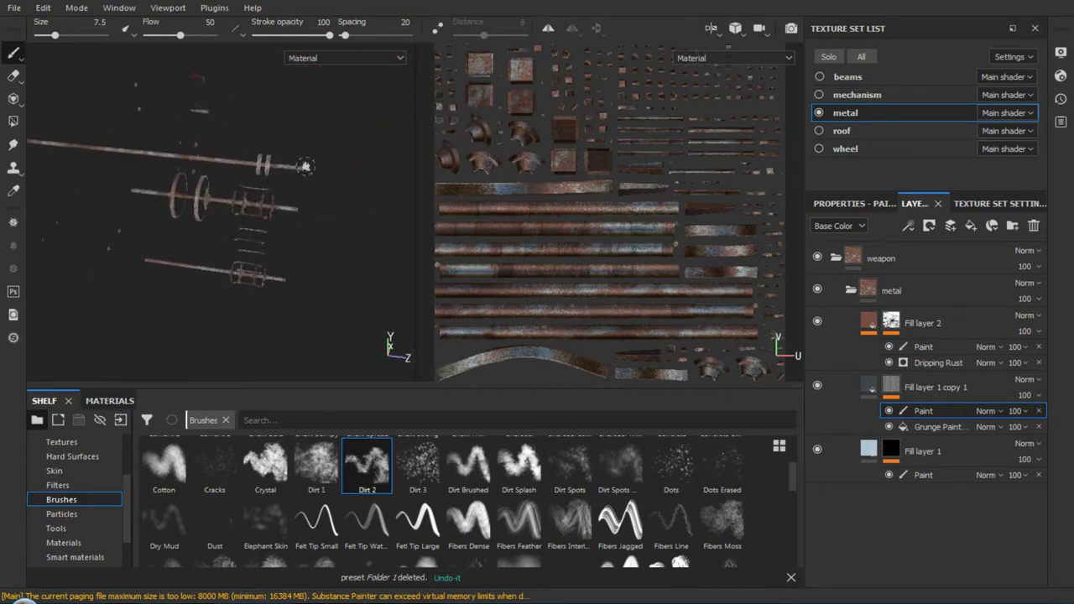
{"action": "mouse_move", "coordinate": [305, 167]}
{"action": "right_mouse_down", "text": "alt"}
{"action": "mouse_move", "coordinate": [314, 209]}
{"action": "mouse_move", "coordinate": [281, 305]}
{"action": "mouse_move", "coordinate": [283, 252]}
{"action": "mouse_move", "coordinate": [332, 288]}
{"action": "mouse_move", "coordinate": [319, 288]}
{"action": "right_mouse_up", "text": "alt"}
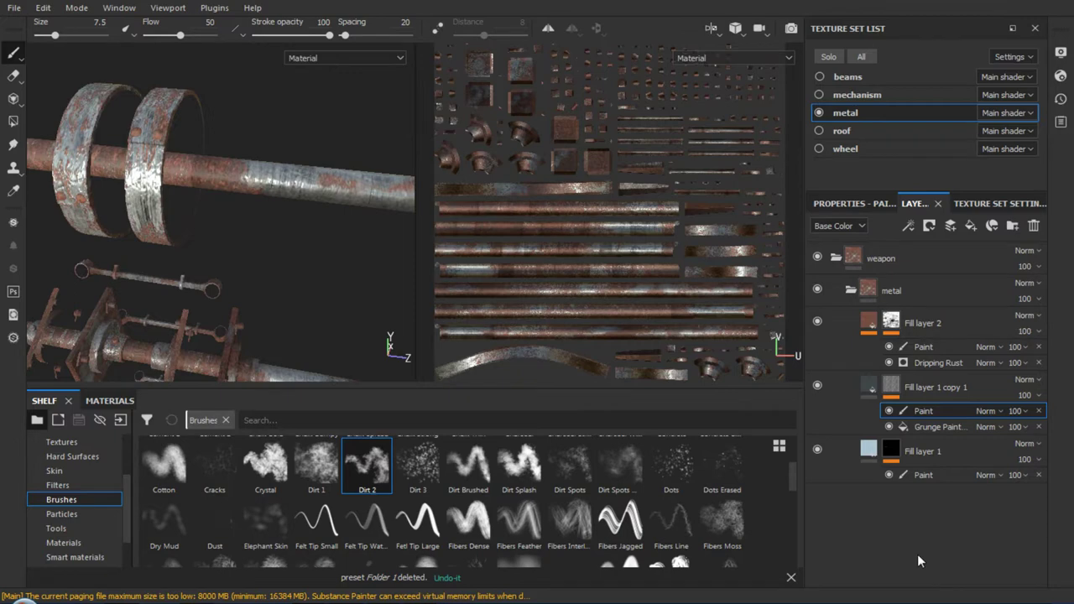
{"action": "scroll", "coordinate": [298, 239], "scroll_direction": "down", "scroll_amount": 2}
{"action": "scroll", "coordinate": [286, 210], "scroll_direction": "down", "scroll_amount": 2}
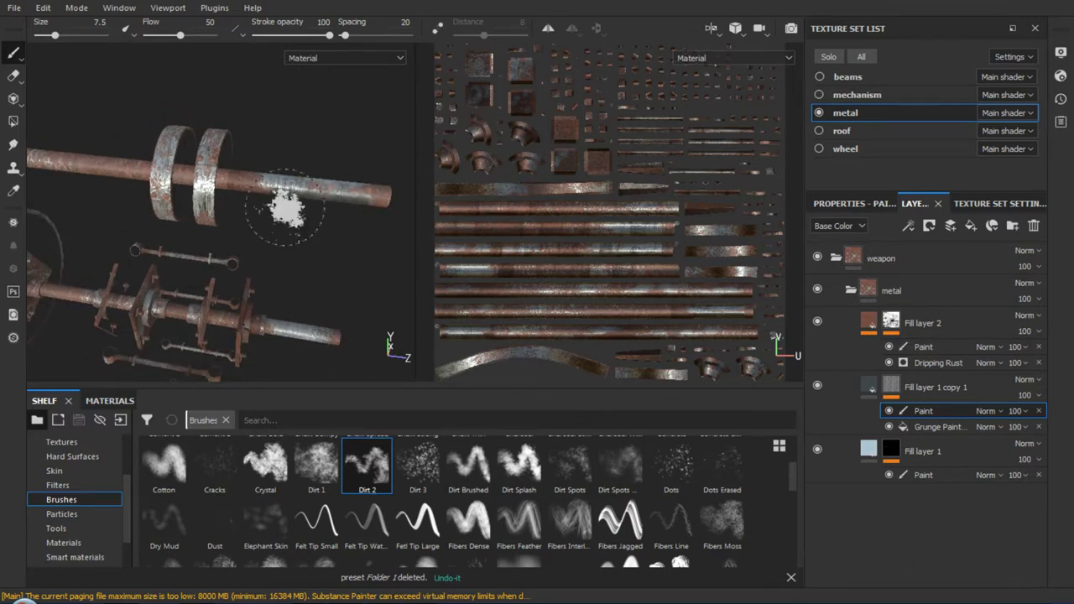
{"action": "mouse_move", "coordinate": [285, 210]}
{"action": "left_mouse_down", "text": "alt"}
{"action": "mouse_move", "coordinate": [307, 108]}
{"action": "mouse_move", "coordinate": [395, 163]}
{"action": "mouse_move", "coordinate": [372, 109]}
{"action": "mouse_move", "coordinate": [265, 247]}
{"action": "left_mouse_up", "text": "alt"}
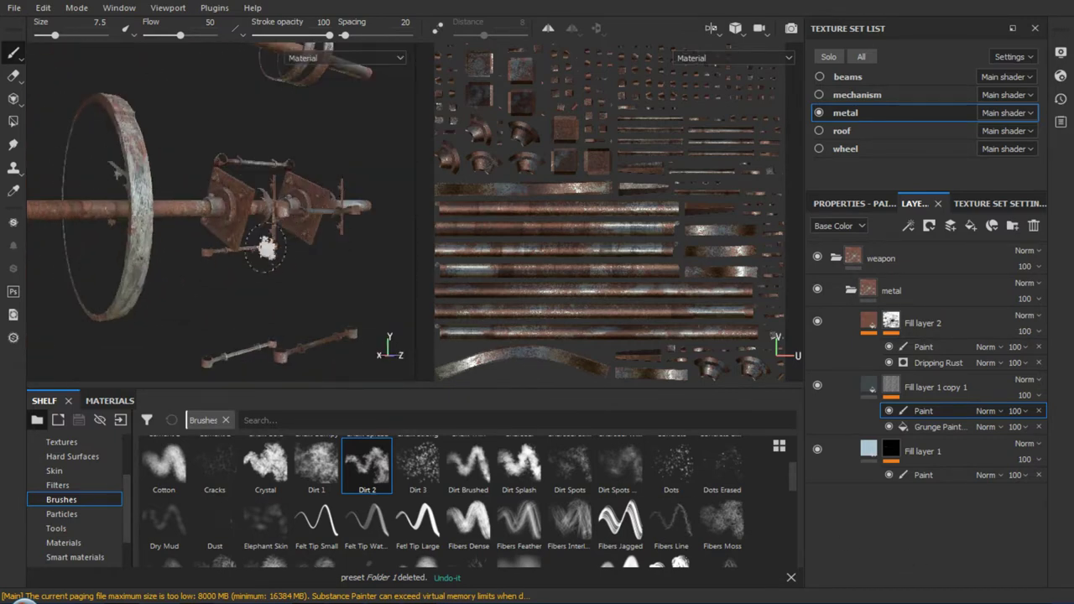
{"action": "mouse_move", "coordinate": [265, 248]}
{"action": "right_mouse_down", "text": "ctrl"}
{"action": "mouse_move", "coordinate": [277, 160]}
{"action": "mouse_move", "coordinate": [212, 177]}
{"action": "right_mouse_up", "text": "ctrl"}
{"action": "left_click_drag", "start_coordinate": [217, 225], "coordinate": [252, 210], "text": "alt"}
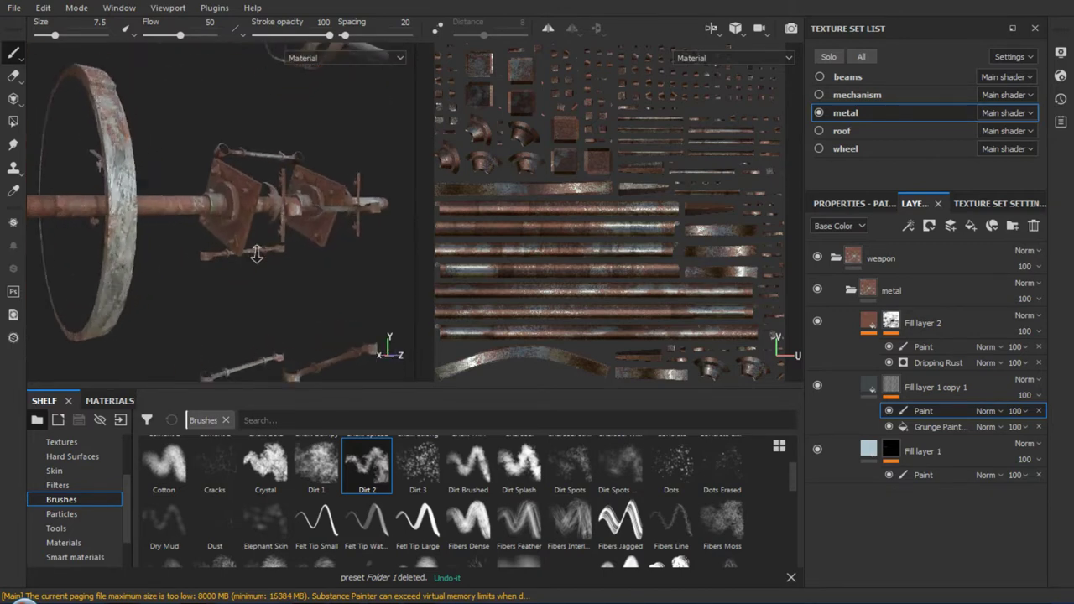
{"action": "right_click_drag", "start_coordinate": [252, 210], "coordinate": [286, 193], "text": "alt"}
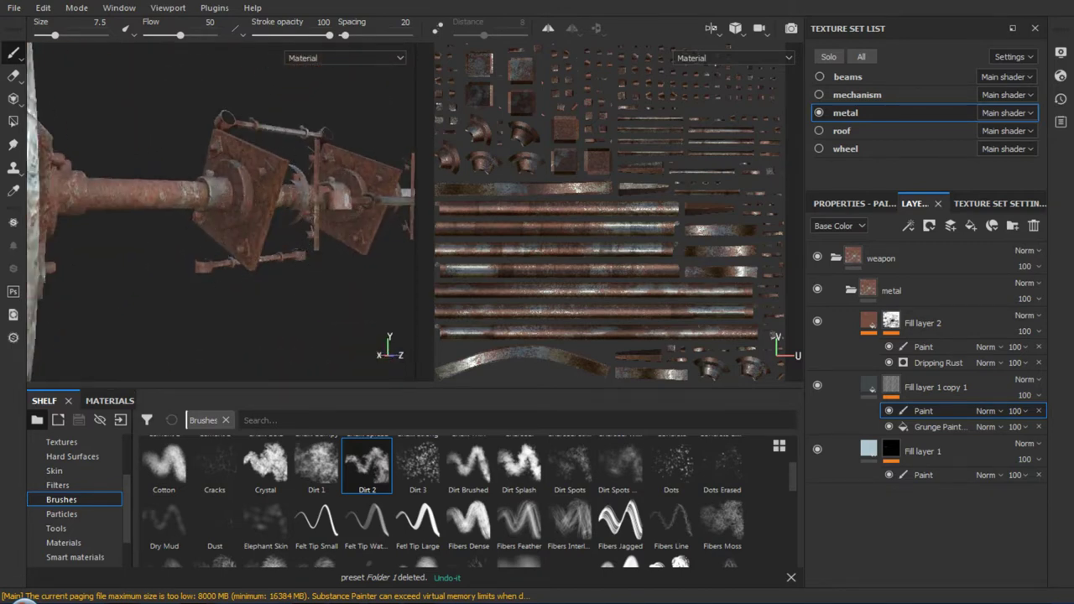
Set the brush grayscale back to black and paint worn metal onto the left ring
{"action": "left_click", "coordinate": [878, 203]}
{"action": "left_click_drag", "start_coordinate": [1017, 567], "coordinate": [740, 508]}
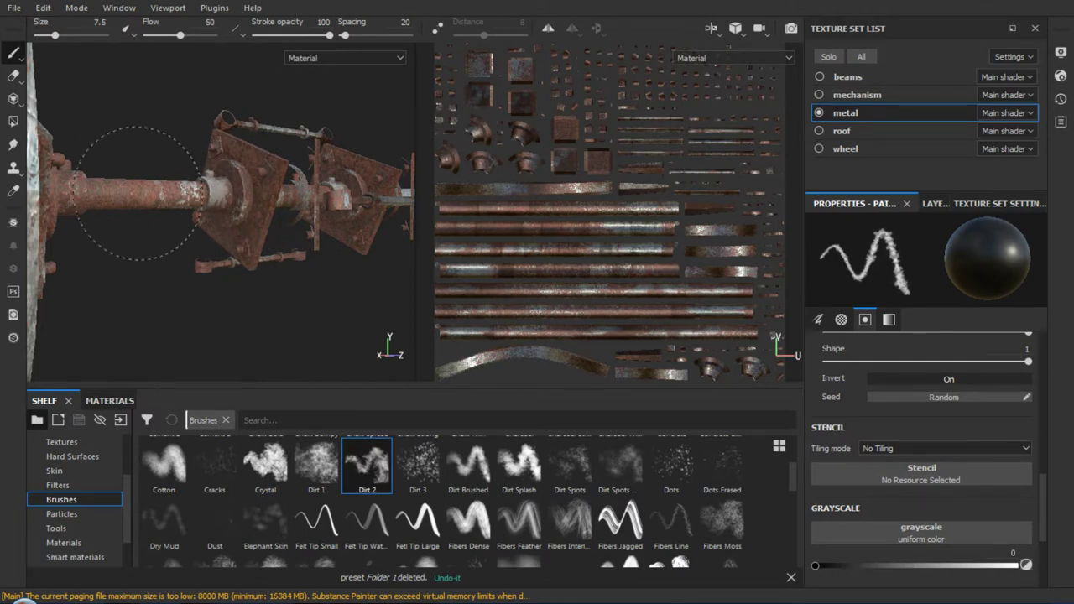
{"action": "mouse_move", "coordinate": [137, 193]}
{"action": "left_mouse_down", "text": "alt"}
{"action": "mouse_move", "coordinate": [187, 233]}
{"action": "mouse_move", "coordinate": [176, 377]}
{"action": "mouse_move", "coordinate": [163, 280]}
{"action": "mouse_move", "coordinate": [121, 284]}
{"action": "left_mouse_up", "text": "alt"}
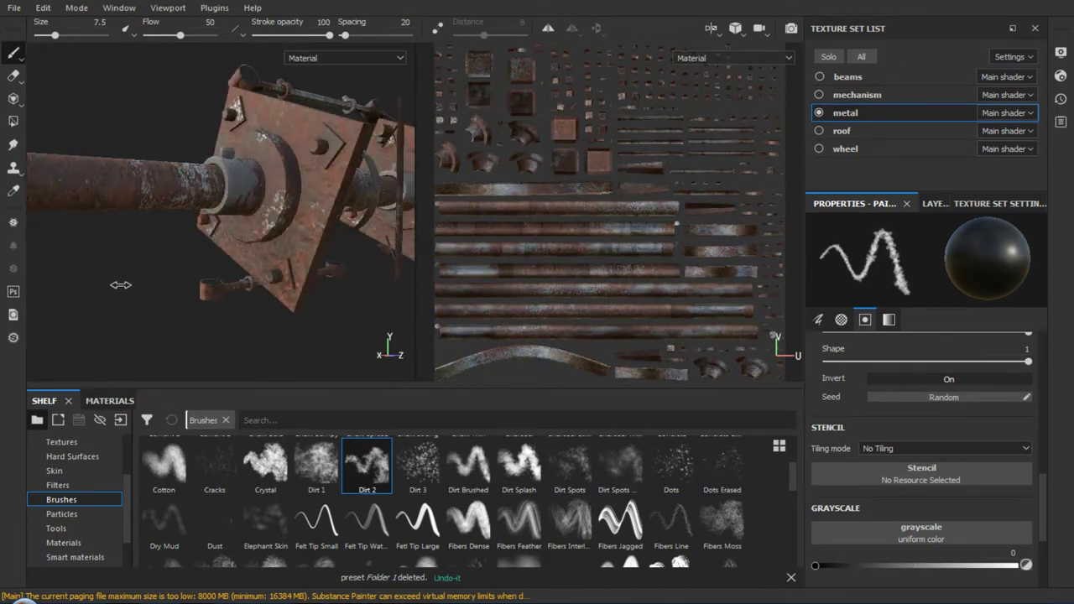
{"action": "right_click_drag", "start_coordinate": [121, 284], "coordinate": [155, 285], "text": "shift"}
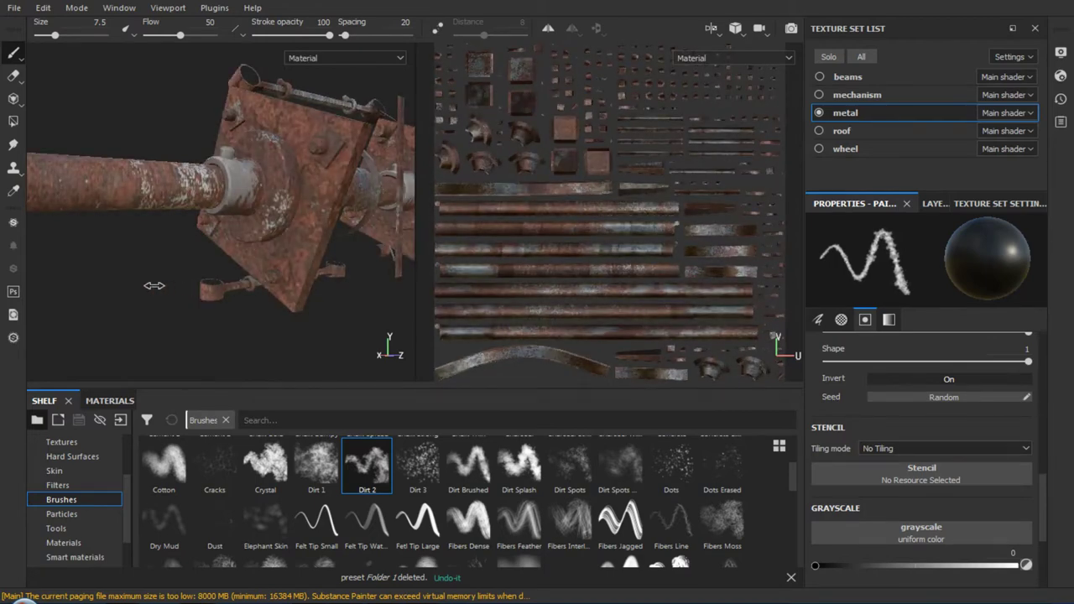
{"action": "scroll", "coordinate": [154, 286], "scroll_direction": "down", "scroll_amount": 5}
{"action": "mouse_move", "coordinate": [155, 285]}
{"action": "middle_mouse_down"}
{"action": "mouse_move", "coordinate": [224, 221]}
{"action": "mouse_move", "coordinate": [163, 211]}
{"action": "middle_mouse_up"}
{"action": "mouse_move", "coordinate": [163, 211]}
{"action": "right_mouse_down", "text": "alt"}
{"action": "mouse_move", "coordinate": [235, 319]}
{"action": "mouse_move", "coordinate": [173, 201]}
{"action": "right_mouse_up", "text": "alt"}
{"action": "mouse_move", "coordinate": [173, 202]}
{"action": "left_mouse_down", "text": "alt"}
{"action": "mouse_move", "coordinate": [335, 259]}
{"action": "mouse_move", "coordinate": [248, 246]}
{"action": "left_mouse_up", "text": "alt"}
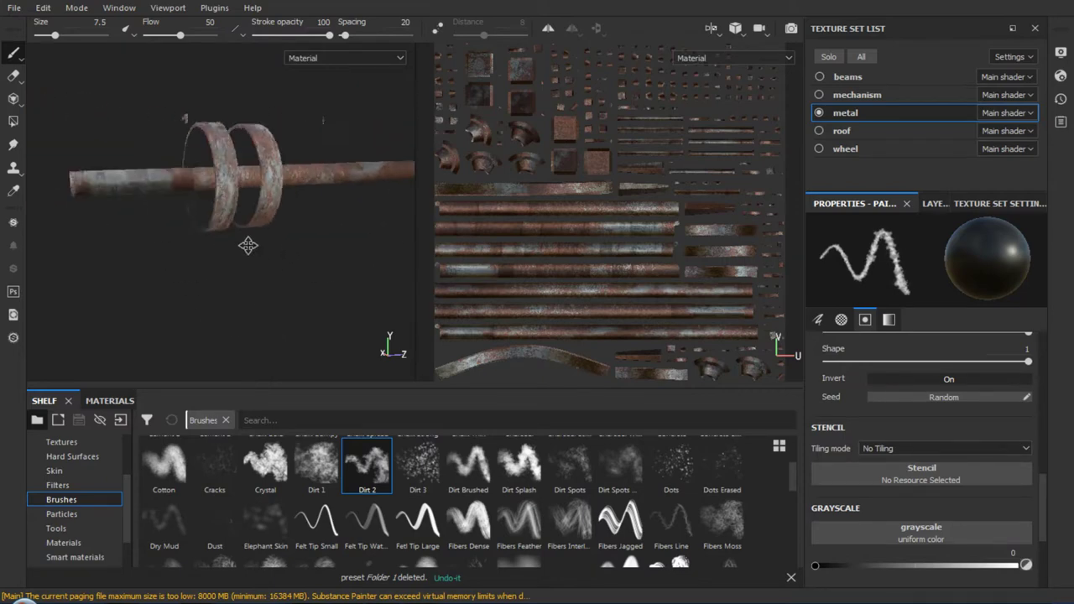
{"action": "mouse_move", "coordinate": [247, 245]}
{"action": "right_mouse_down", "text": "alt"}
{"action": "mouse_move", "coordinate": [288, 240]}
{"action": "mouse_move", "coordinate": [311, 311]}
{"action": "right_mouse_up", "text": "alt"}
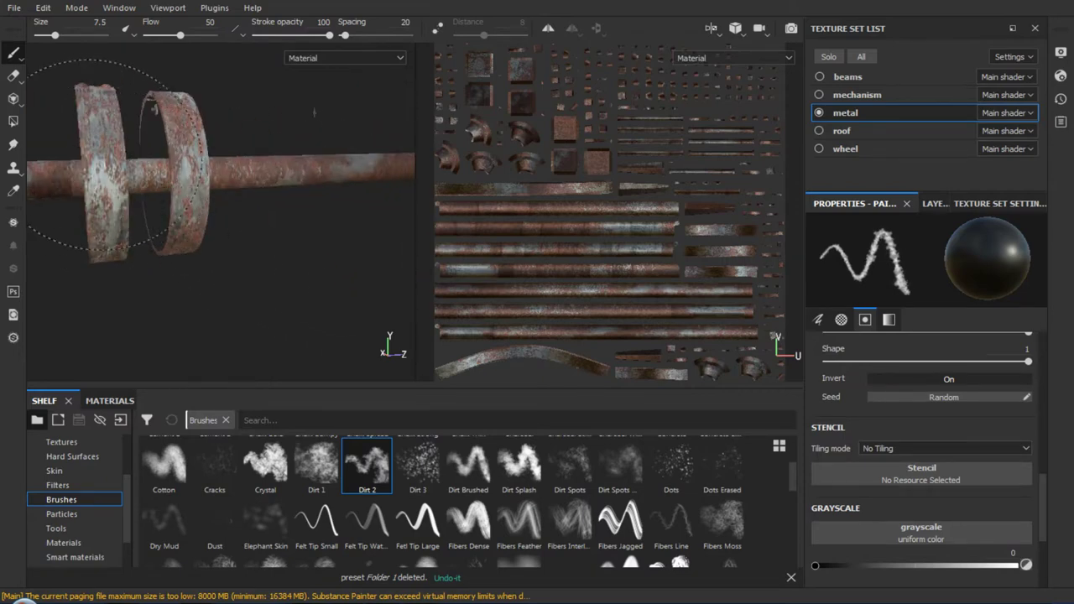
{"action": "mouse_move", "coordinate": [113, 155]}
{"action": "left_mouse_down"}
{"action": "mouse_move", "coordinate": [113, 186]}
{"action": "mouse_move", "coordinate": [204, 252]}
{"action": "mouse_move", "coordinate": [233, 243]}
{"action": "mouse_move", "coordinate": [223, 235]}
{"action": "mouse_move", "coordinate": [287, 222]}
{"action": "mouse_move", "coordinate": [101, 135]}
{"action": "left_mouse_up"}
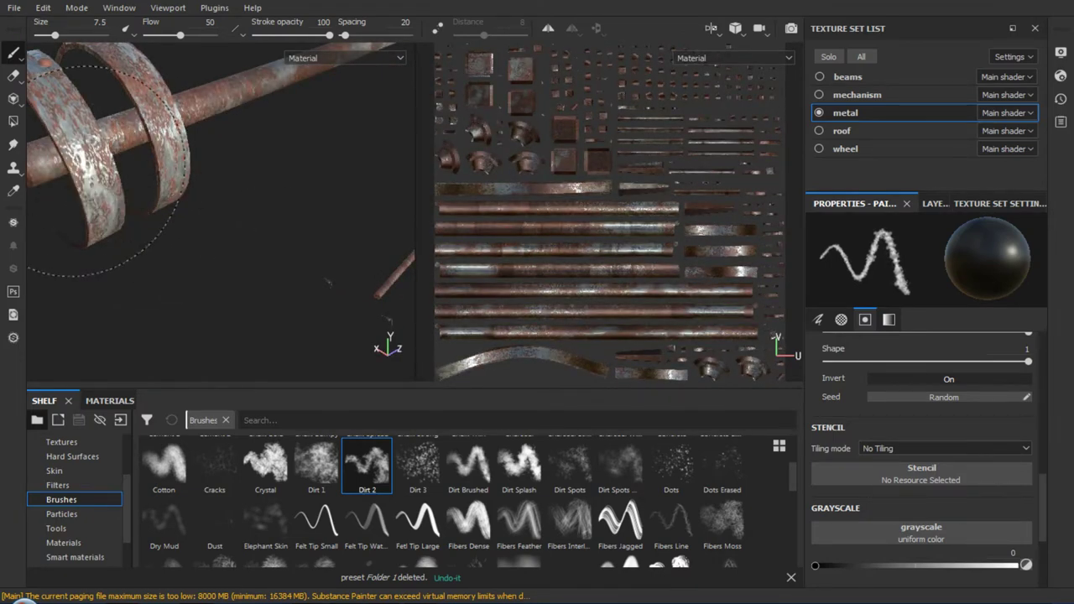
Show the Layers stack and zoom the 3D view out over the whole metal assembly
{"action": "mouse_move", "coordinate": [249, 220]}
{"action": "right_mouse_down", "text": "shift"}
{"action": "mouse_move", "coordinate": [206, 242]}
{"action": "mouse_move", "coordinate": [276, 227]}
{"action": "mouse_move", "coordinate": [250, 232]}
{"action": "mouse_move", "coordinate": [261, 225]}
{"action": "right_mouse_up", "text": "shift"}
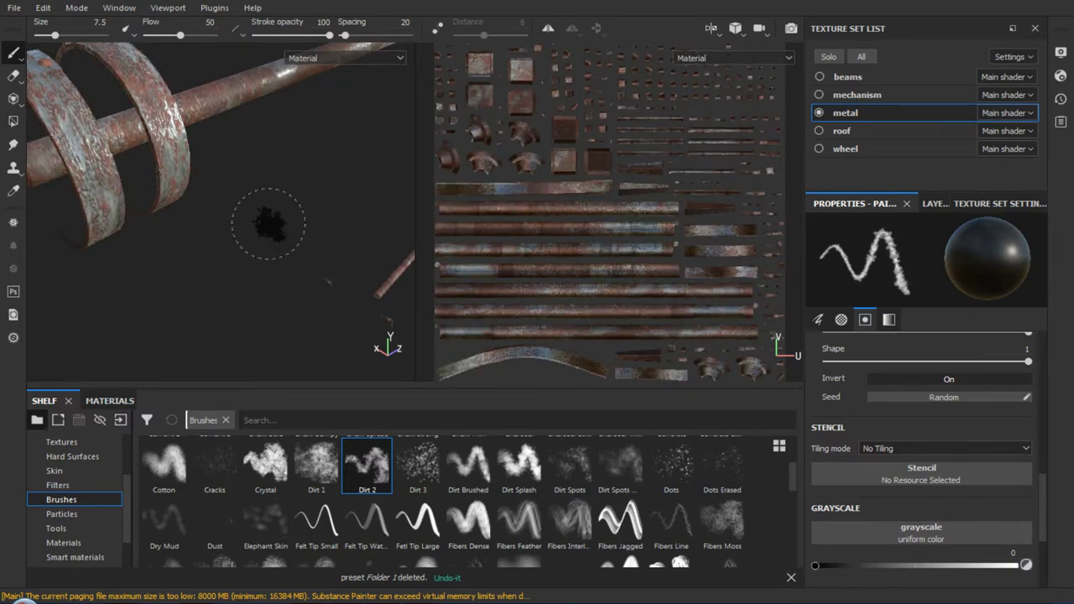
{"action": "left_click", "coordinate": [932, 203]}
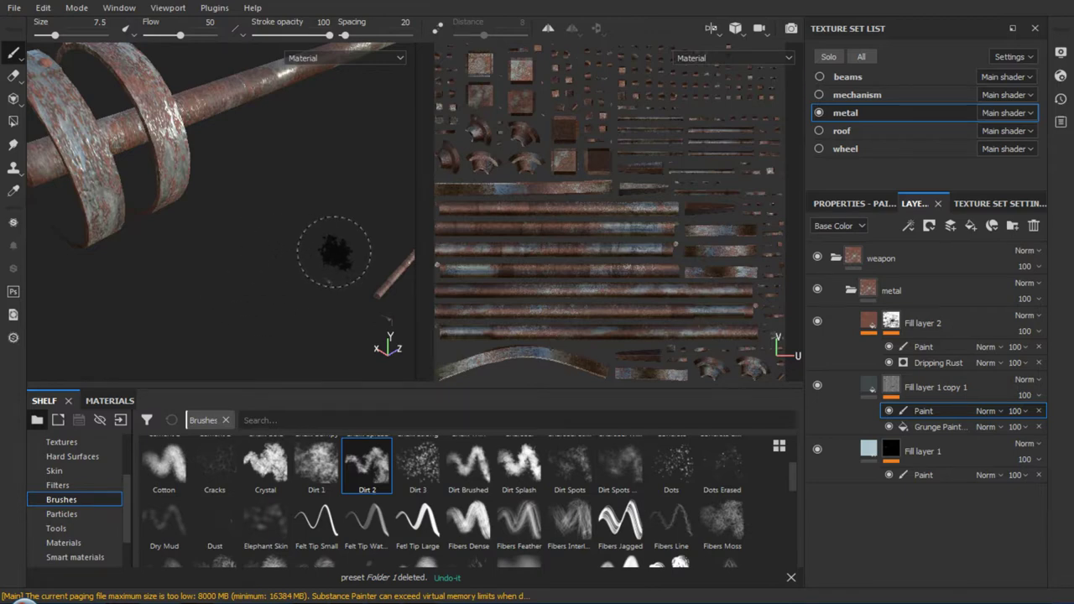
{"action": "scroll", "coordinate": [265, 258], "scroll_direction": "down", "scroll_amount": 3}
{"action": "scroll", "coordinate": [277, 215], "scroll_direction": "down", "scroll_amount": 3}
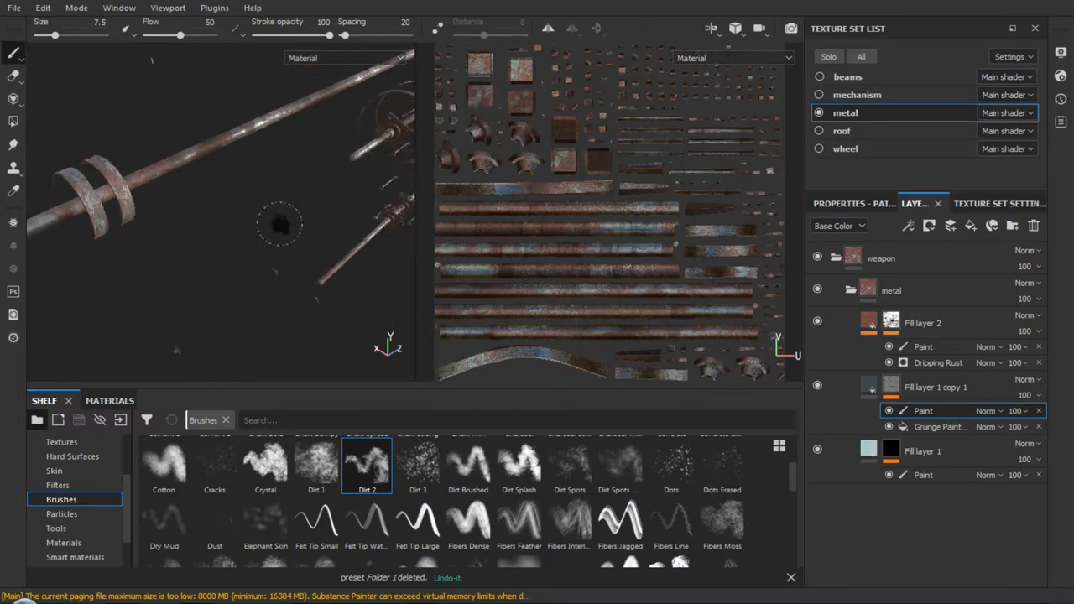
{"action": "scroll", "coordinate": [276, 216], "scroll_direction": "down", "scroll_amount": 2}
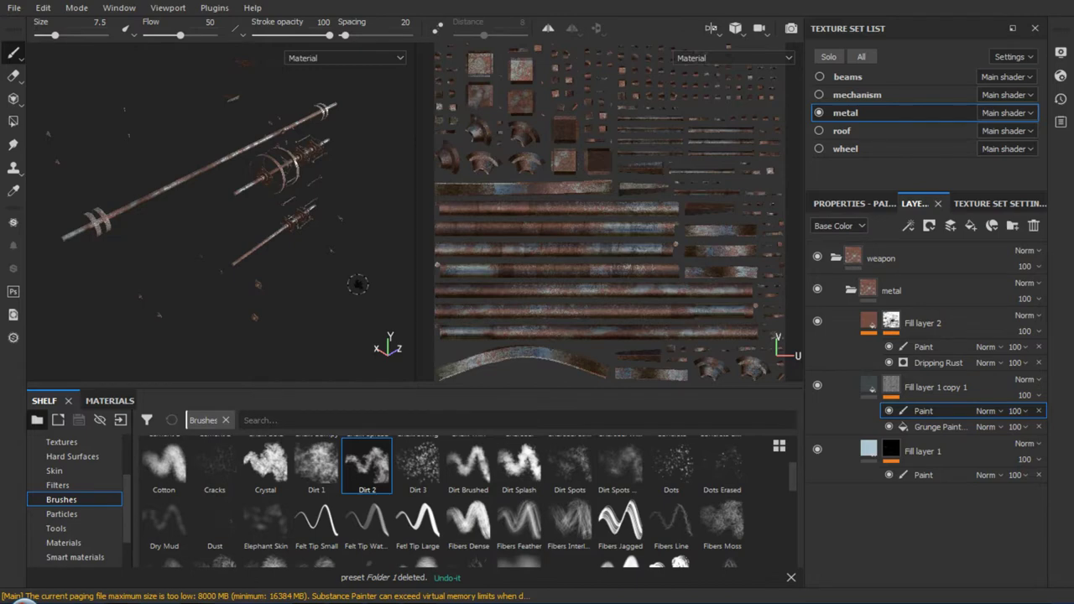
Switch the viewport to 3D only and orbit around the metal parts
{"action": "left_click", "coordinate": [711, 29]}
{"action": "left_click", "coordinate": [728, 71]}
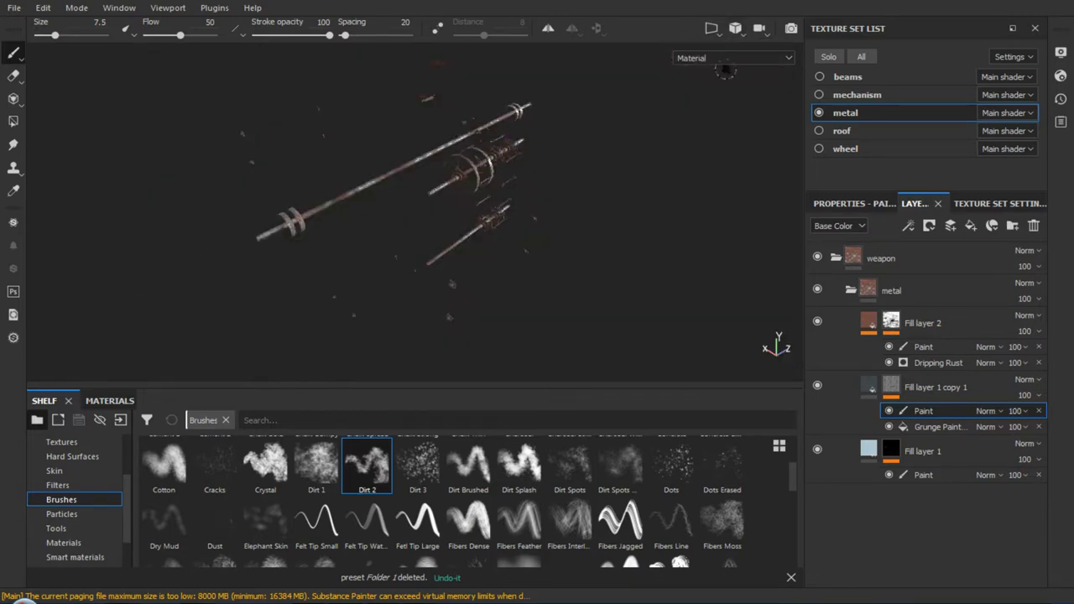
{"action": "mouse_move", "coordinate": [596, 244]}
{"action": "left_mouse_down", "text": "alt"}
{"action": "mouse_move", "coordinate": [397, 165]}
{"action": "mouse_move", "coordinate": [408, 269]}
{"action": "mouse_move", "coordinate": [389, 220]}
{"action": "mouse_move", "coordinate": [519, 220]}
{"action": "left_mouse_up", "text": "alt"}
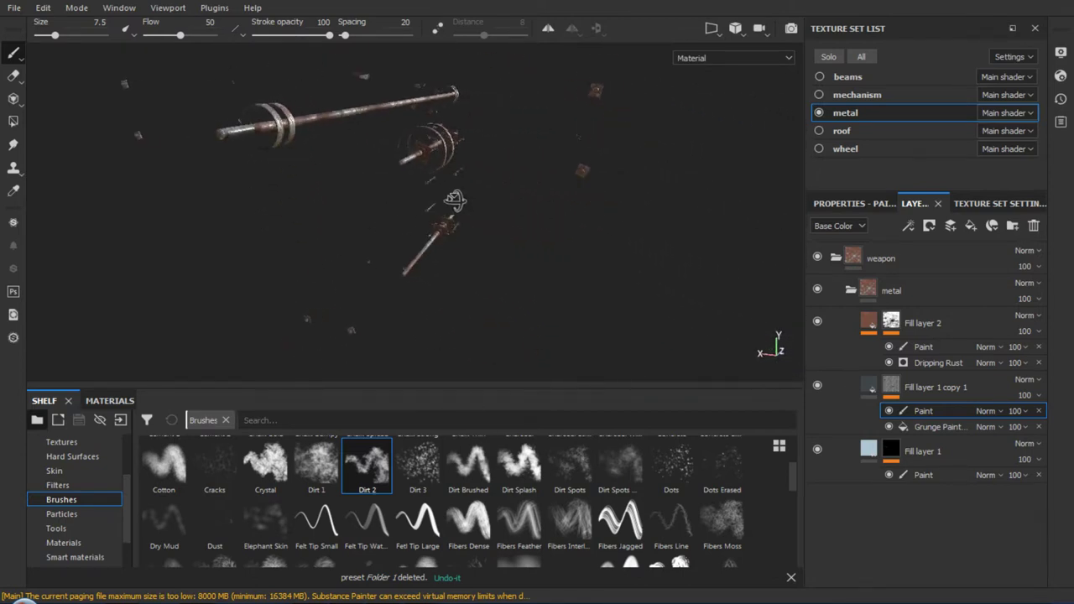
{"action": "left_click_drag", "start_coordinate": [398, 200], "coordinate": [380, 208], "text": "alt"}
{"action": "right_click_drag", "start_coordinate": [380, 209], "coordinate": [428, 138], "text": "alt"}
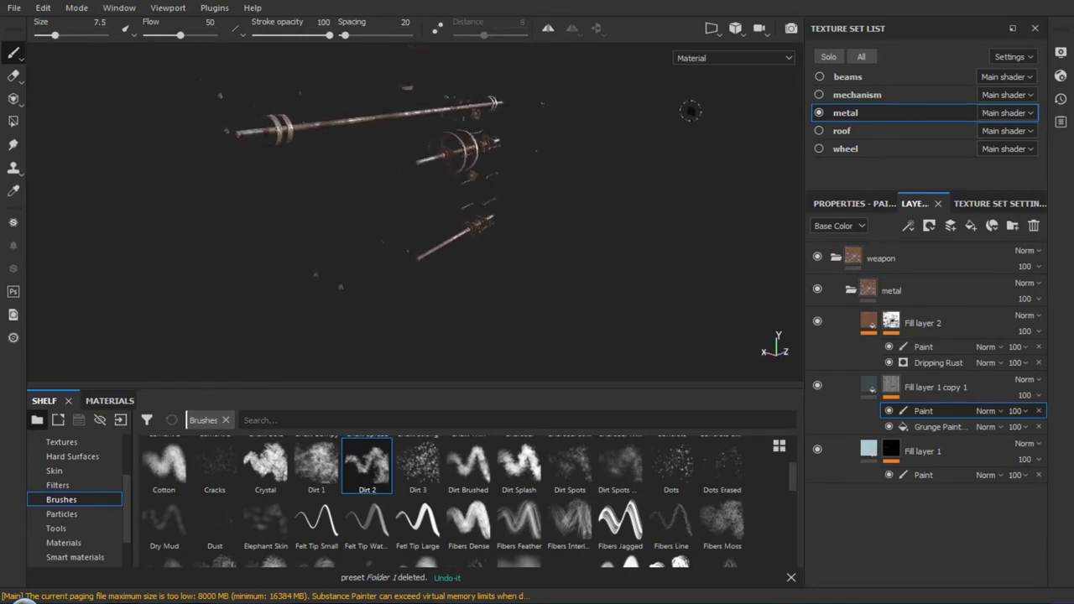
Make beams, mechanism, roof and wheel visible, then orbit around the spiked gear and shaft
{"action": "left_click", "coordinate": [819, 76]}
{"action": "left_click", "coordinate": [819, 95]}
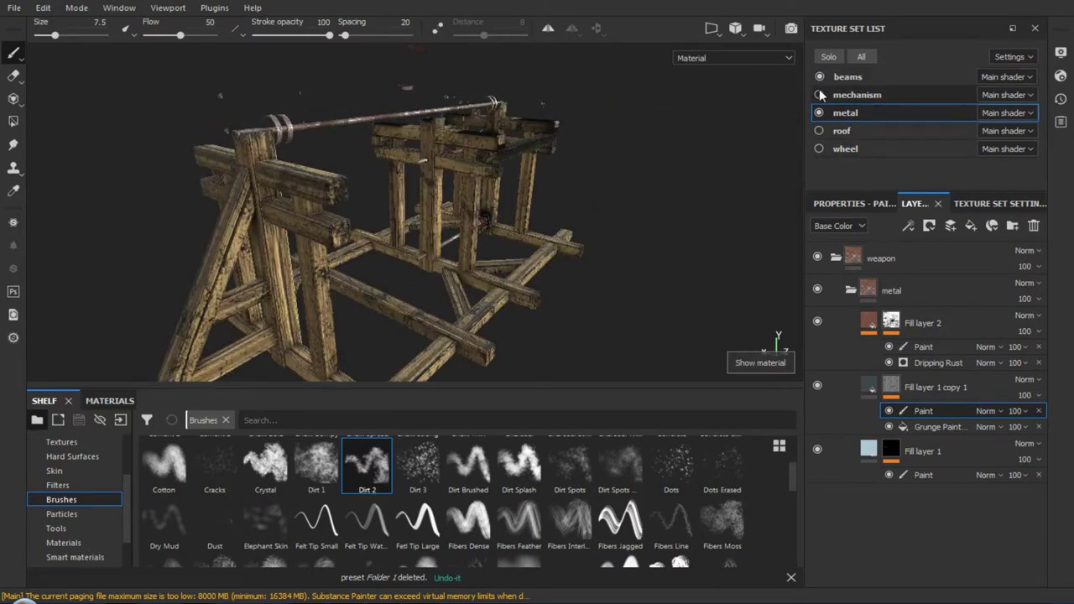
{"action": "left_click", "coordinate": [820, 130]}
{"action": "left_click", "coordinate": [819, 149]}
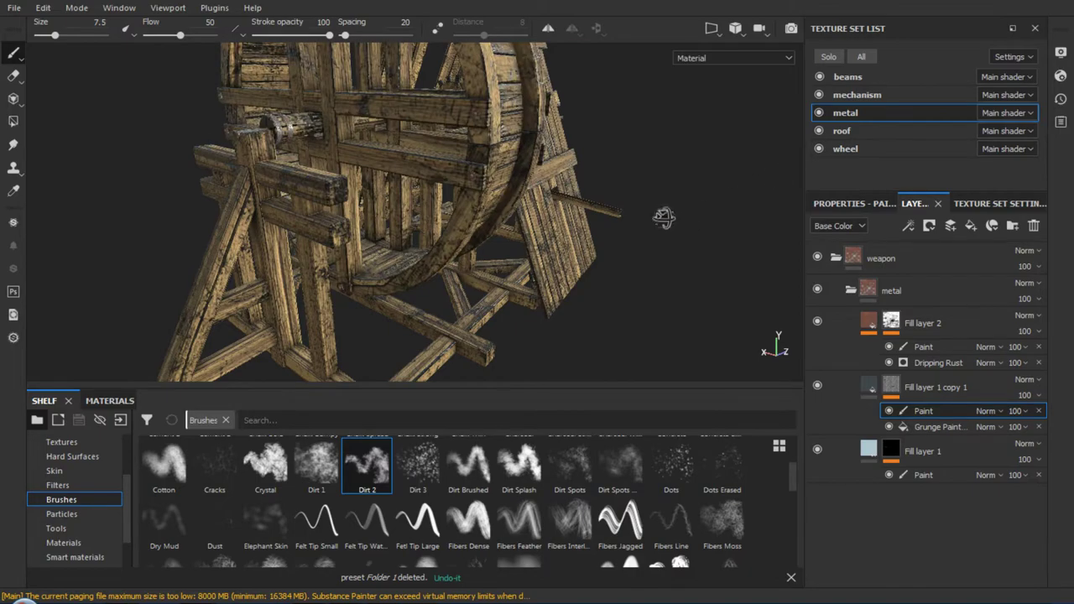
{"action": "mouse_move", "coordinate": [667, 216]}
{"action": "right_mouse_down", "text": "alt"}
{"action": "mouse_move", "coordinate": [512, 227]}
{"action": "mouse_move", "coordinate": [579, 249]}
{"action": "right_mouse_up", "text": "alt"}
{"action": "mouse_move", "coordinate": [560, 225]}
{"action": "left_mouse_down", "text": "alt"}
{"action": "mouse_move", "coordinate": [255, 151]}
{"action": "mouse_move", "coordinate": [522, 219]}
{"action": "left_mouse_up", "text": "alt"}
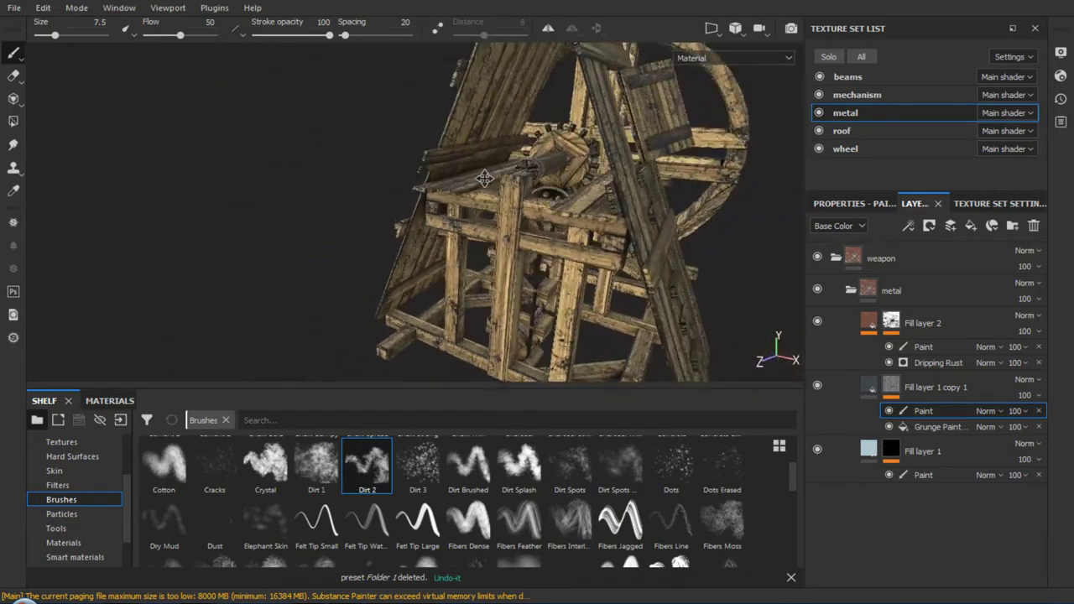
{"action": "right_click_drag", "start_coordinate": [521, 220], "coordinate": [517, 361], "text": "alt"}
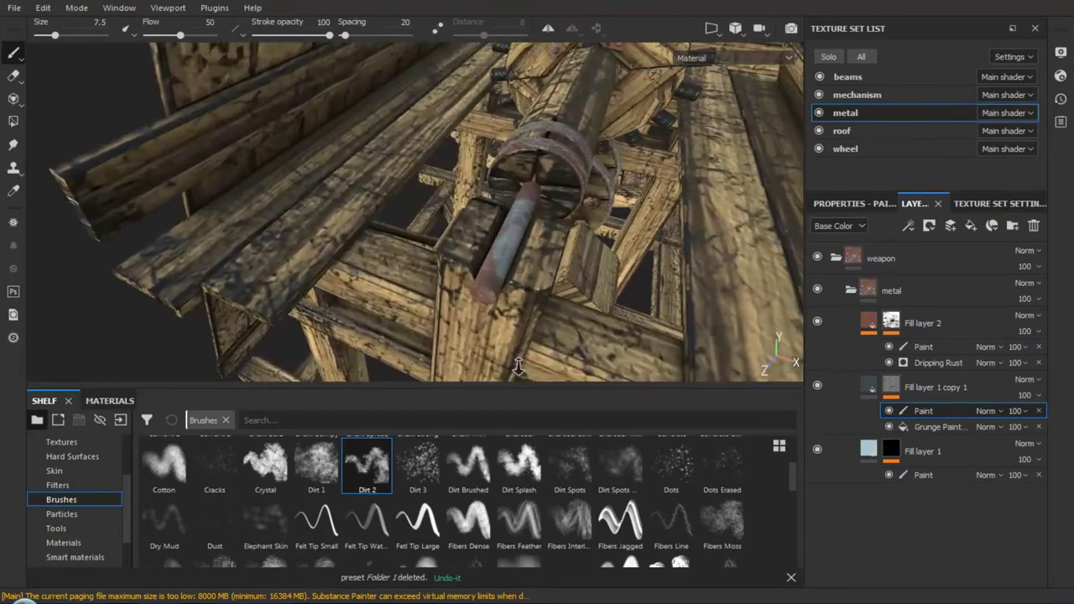
{"action": "mouse_move", "coordinate": [516, 360]}
{"action": "left_mouse_down", "text": "alt"}
{"action": "mouse_move", "coordinate": [403, 252]}
{"action": "mouse_move", "coordinate": [370, 268]}
{"action": "left_mouse_up", "text": "alt"}
{"action": "right_click_drag", "start_coordinate": [369, 268], "coordinate": [369, 352], "text": "alt"}
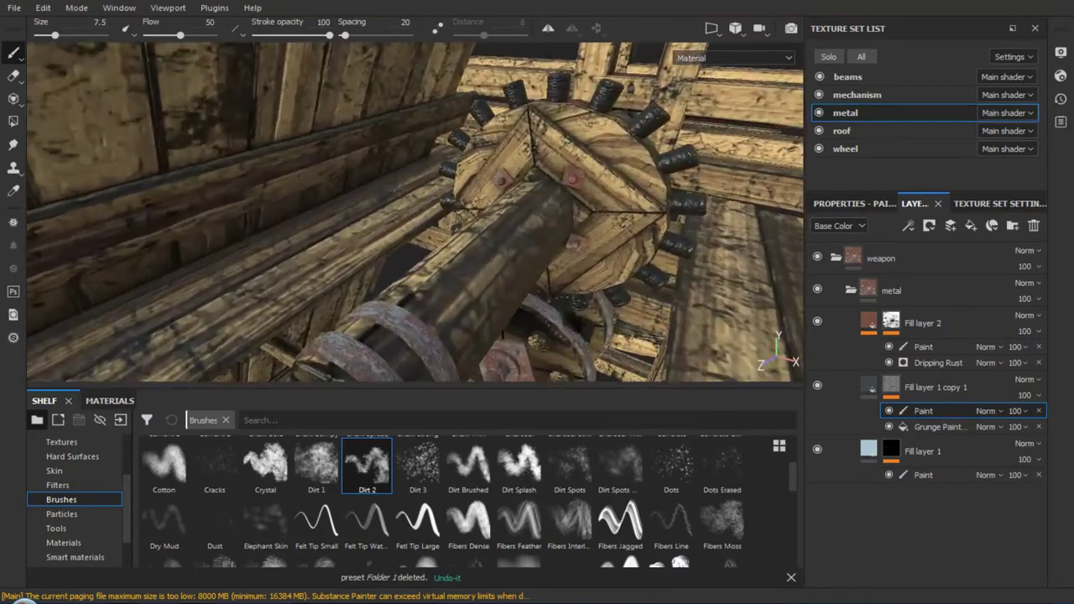
{"action": "mouse_move", "coordinate": [504, 334]}
{"action": "left_mouse_down", "text": "alt"}
{"action": "mouse_move", "coordinate": [645, 217]}
{"action": "mouse_move", "coordinate": [669, 229]}
{"action": "left_mouse_up", "text": "alt"}
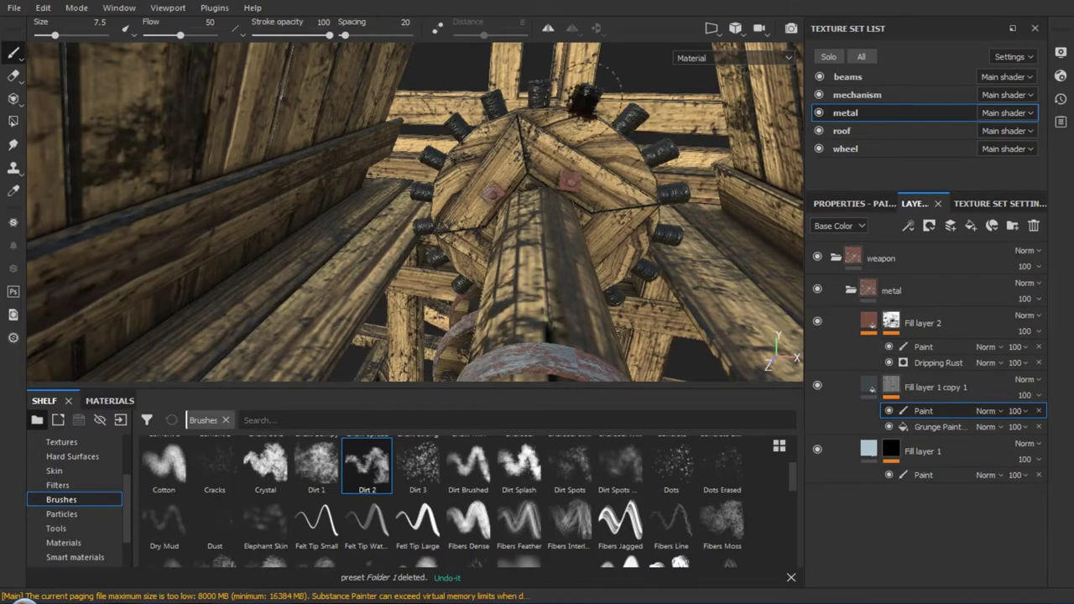
{"action": "mouse_move", "coordinate": [669, 228]}
{"action": "left_mouse_down", "text": "alt"}
{"action": "mouse_move", "coordinate": [587, 141]}
{"action": "mouse_move", "coordinate": [458, 132]}
{"action": "mouse_move", "coordinate": [507, 129]}
{"action": "left_mouse_up", "text": "alt"}
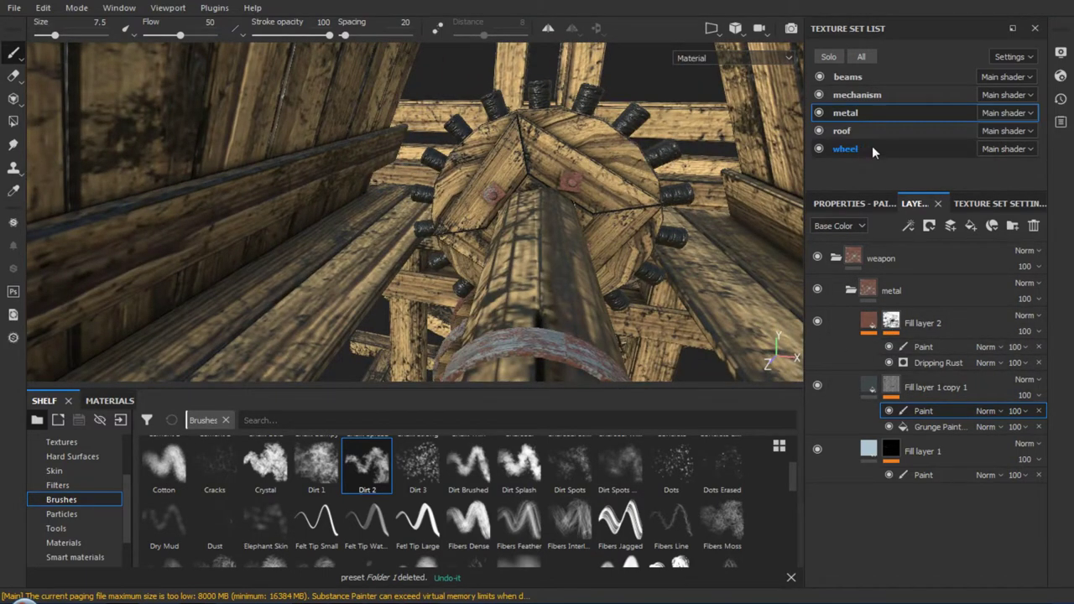
Add a Paint effect to the mechanism's dert mask, dab dirt on the gear, and hide metal
{"action": "left_click", "coordinate": [857, 96]}
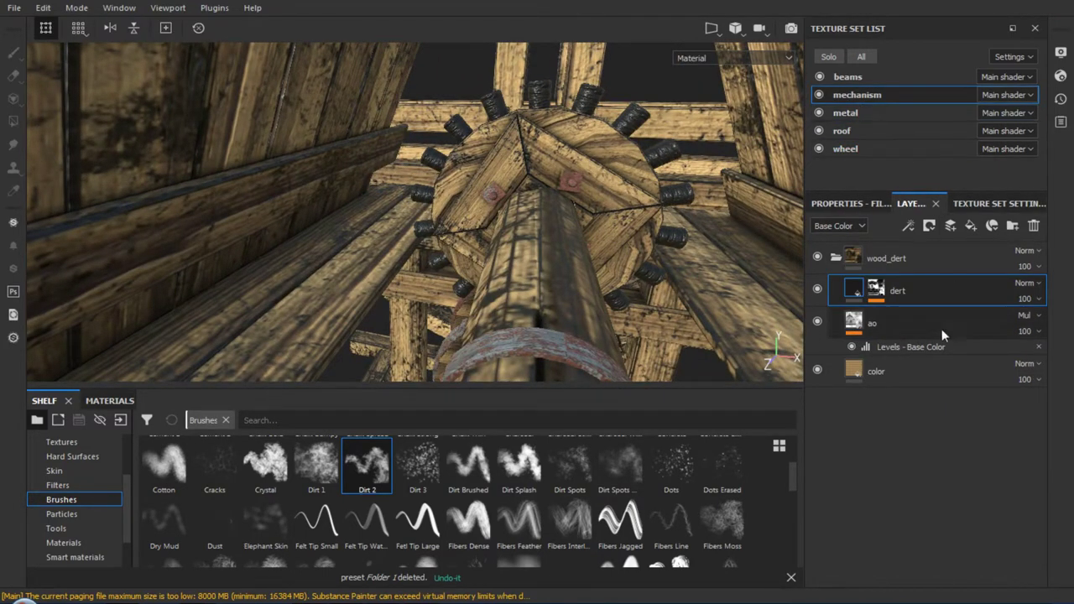
{"action": "left_click", "coordinate": [876, 293]}
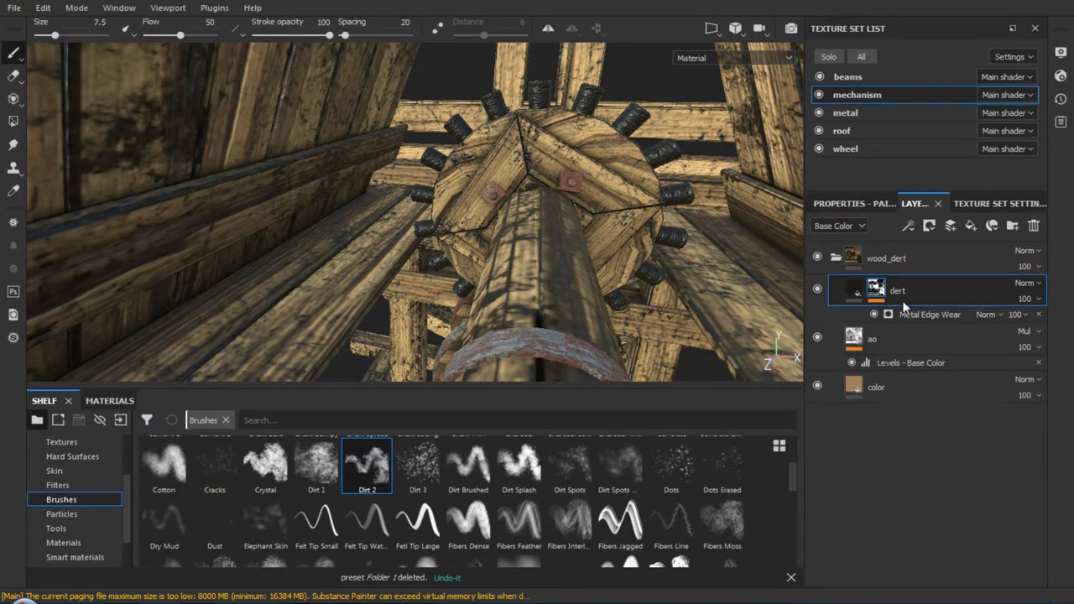
{"action": "right_click", "coordinate": [905, 307]}
{"action": "left_click", "coordinate": [934, 260]}
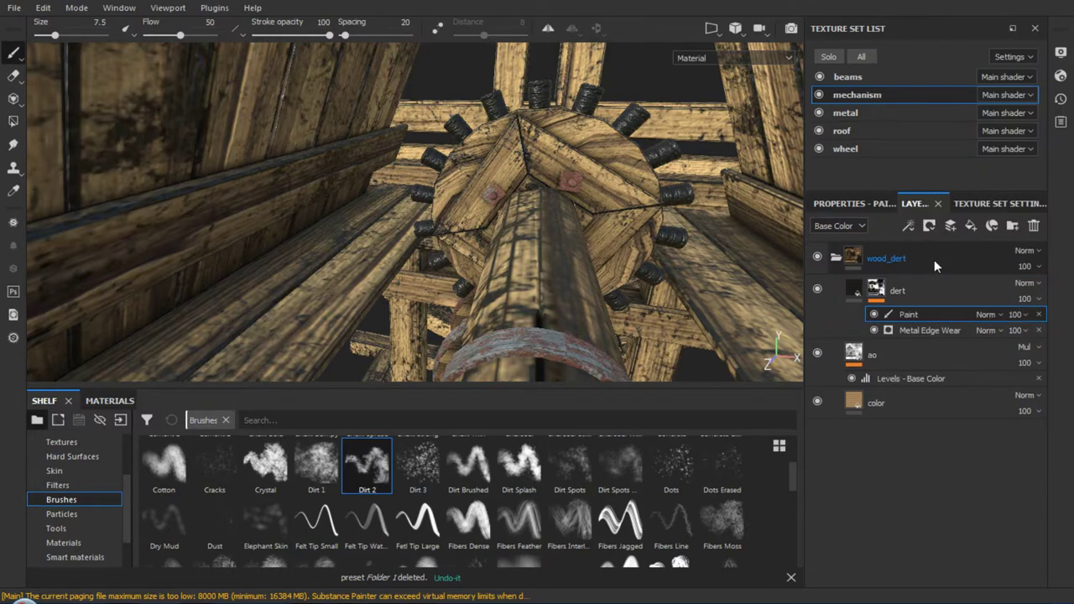
{"action": "left_click", "coordinate": [638, 172]}
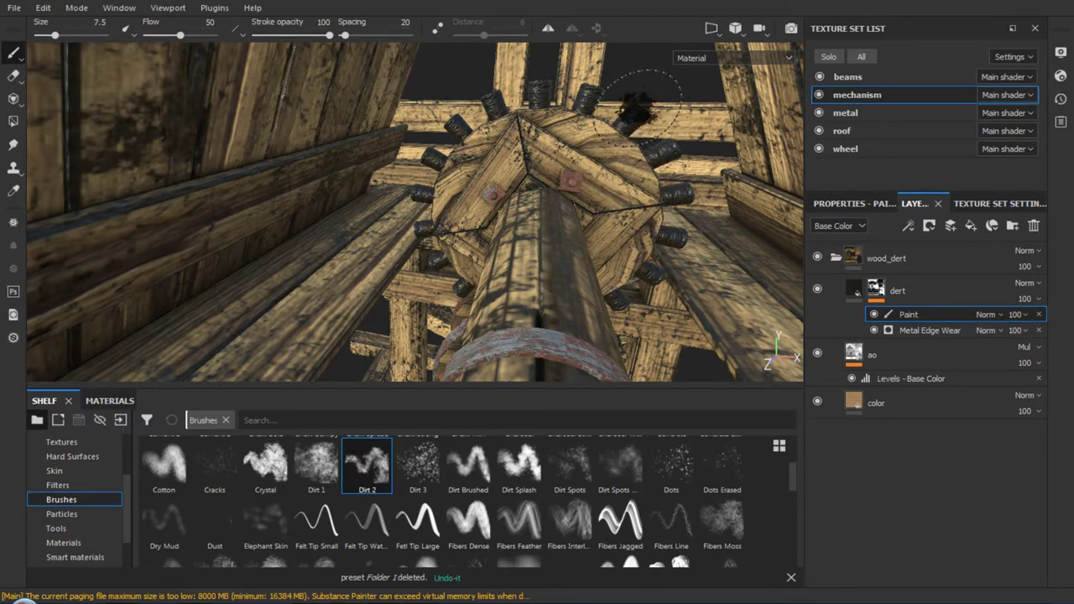
{"action": "left_click", "coordinate": [819, 112]}
Hide roof, wheel and beams, and orbit to a front view with the gear filling the frame
{"action": "left_click", "coordinate": [818, 131]}
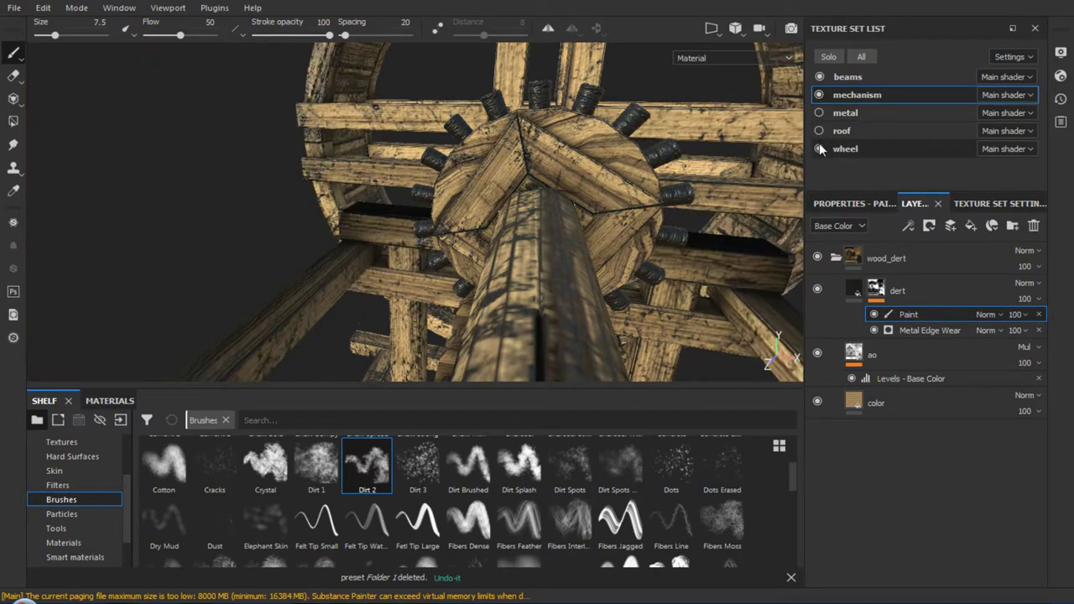
{"action": "left_click", "coordinate": [819, 149]}
{"action": "left_click", "coordinate": [820, 76]}
{"action": "left_click_drag", "start_coordinate": [713, 210], "coordinate": [818, 189], "text": "alt"}
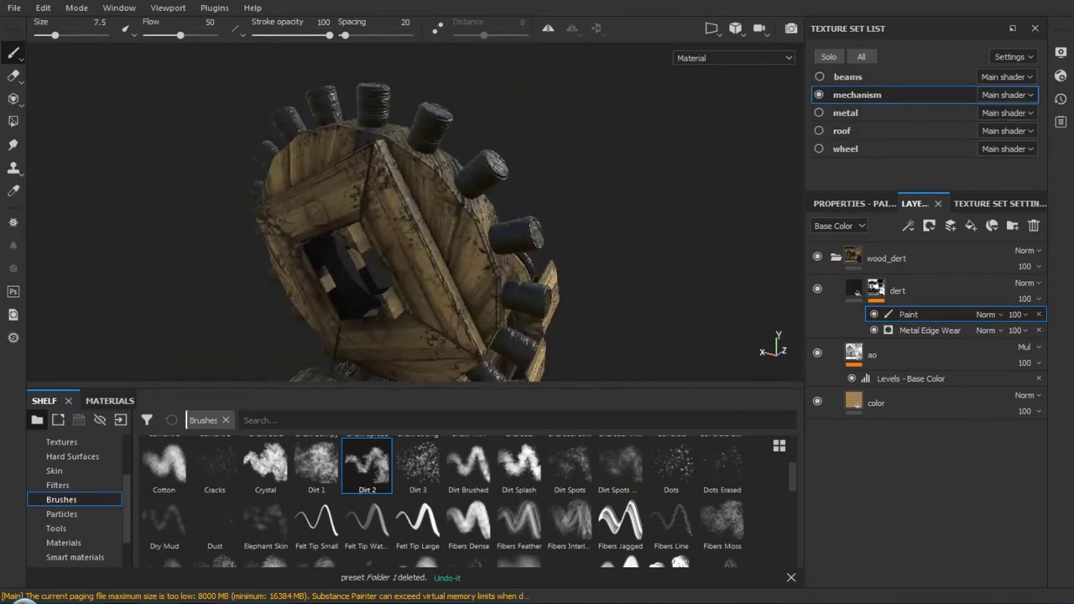
{"action": "mouse_move", "coordinate": [377, 173]}
{"action": "left_mouse_down", "text": "alt"}
{"action": "mouse_move", "coordinate": [295, 173]}
{"action": "mouse_move", "coordinate": [451, 173]}
{"action": "left_mouse_up", "text": "alt"}
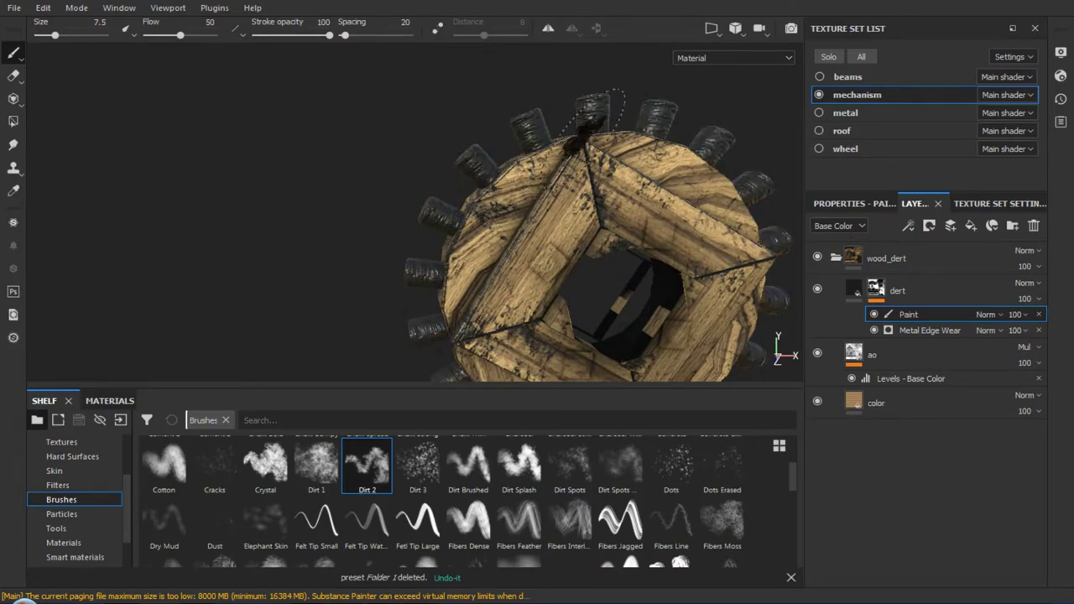
{"action": "mouse_move", "coordinate": [597, 105]}
{"action": "left_mouse_down", "text": "alt"}
{"action": "mouse_move", "coordinate": [416, 185]}
{"action": "mouse_move", "coordinate": [540, 184]}
{"action": "mouse_move", "coordinate": [382, 178]}
{"action": "mouse_move", "coordinate": [395, 252]}
{"action": "left_mouse_up", "text": "alt"}
{"action": "right_click_drag", "start_coordinate": [395, 252], "coordinate": [443, 346], "text": "alt"}
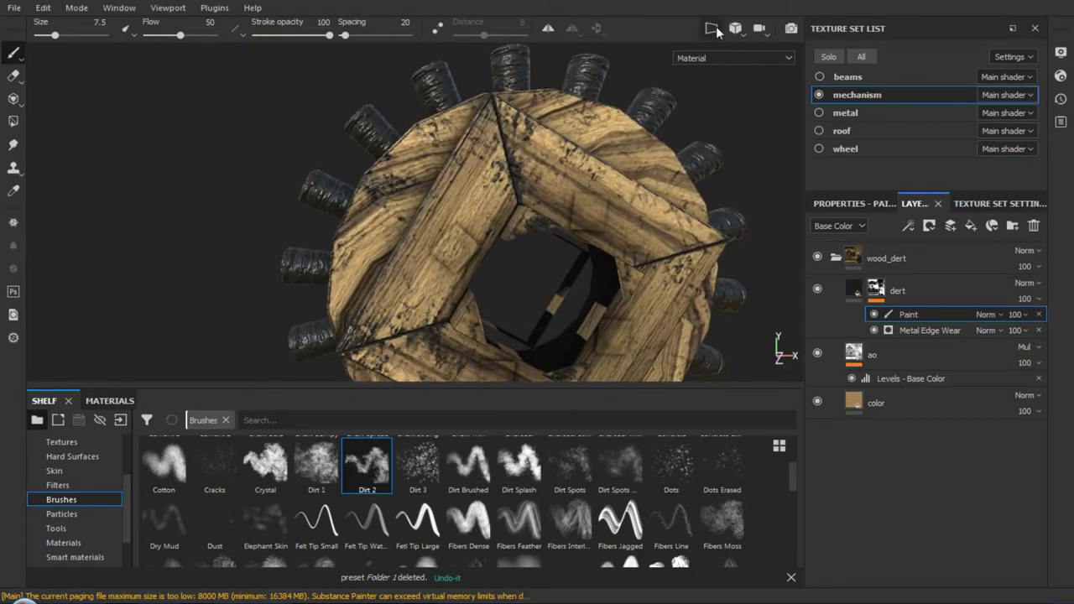
{"action": "left_click", "coordinate": [716, 26]}
Show the 3D and UV views side by side and turn the gear wheel to face front
{"action": "left_click", "coordinate": [721, 51]}
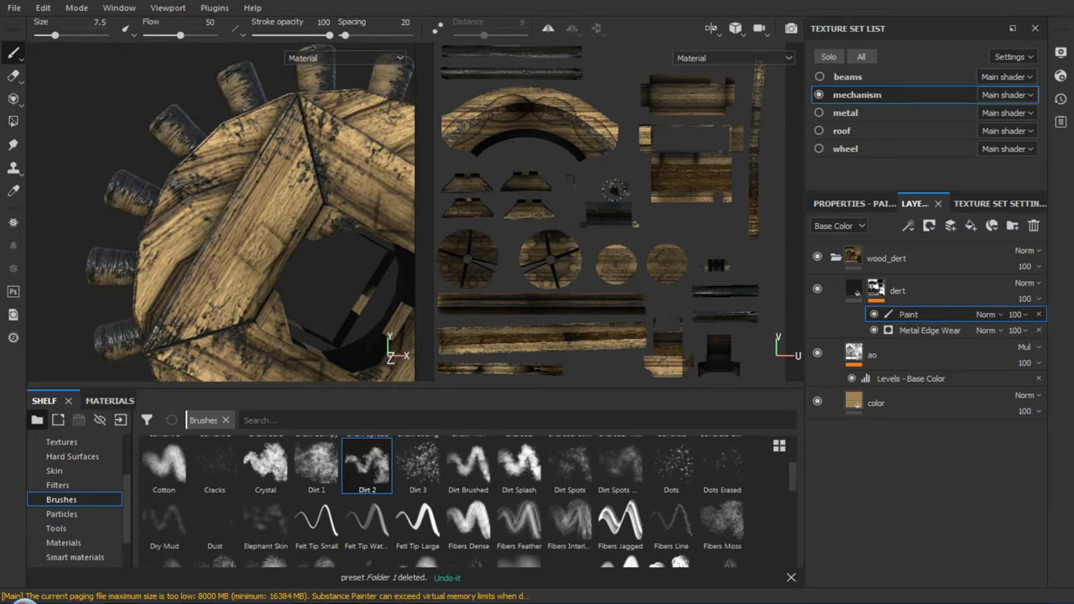
{"action": "scroll", "coordinate": [626, 201], "scroll_direction": "up", "scroll_amount": 3}
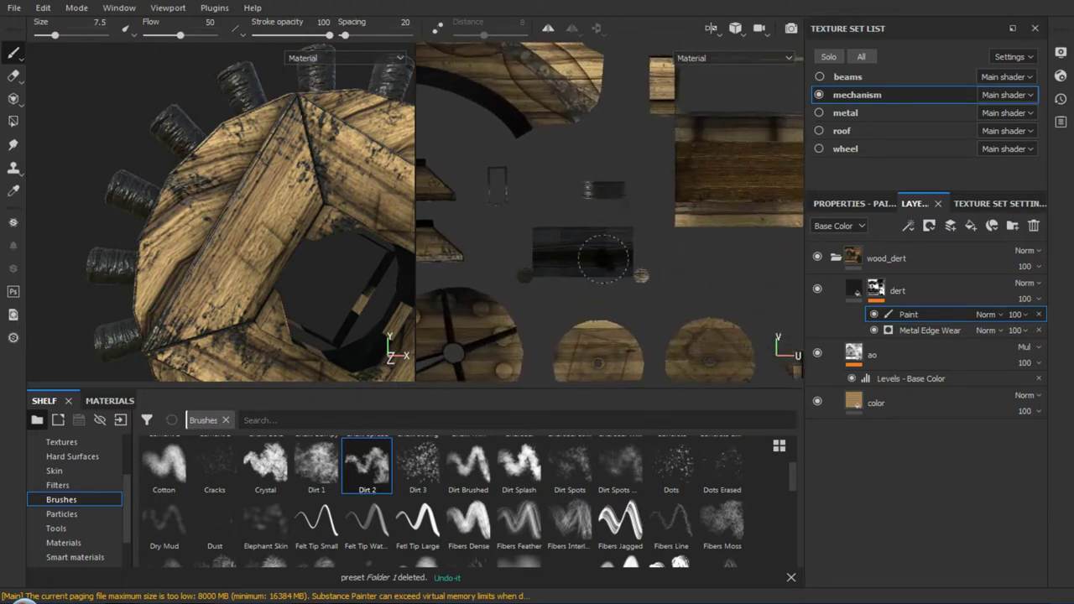
{"action": "left_click_drag", "start_coordinate": [252, 155], "coordinate": [234, 31], "text": "alt"}
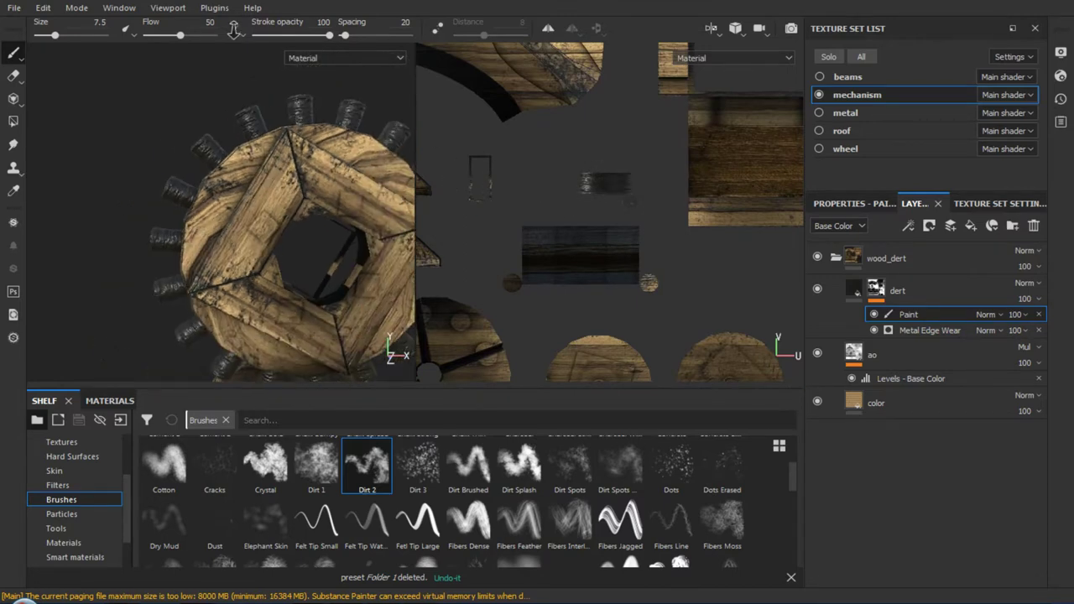
{"action": "mouse_move", "coordinate": [235, 34]}
{"action": "right_mouse_down", "text": "alt"}
{"action": "mouse_move", "coordinate": [269, 122]}
{"action": "mouse_move", "coordinate": [246, 126]}
{"action": "right_mouse_up", "text": "alt"}
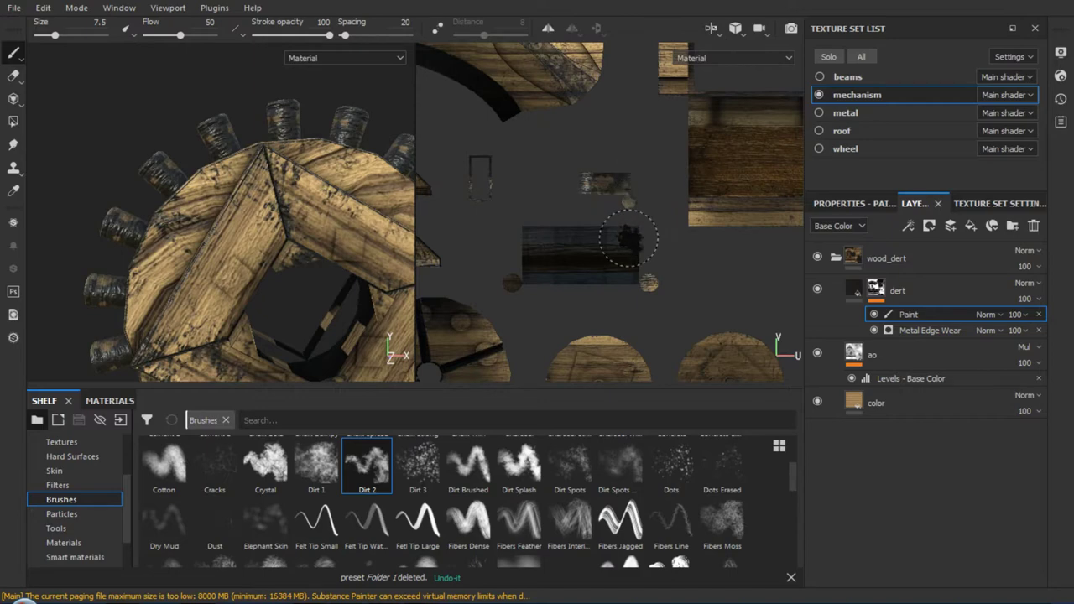
{"action": "left_click_drag", "start_coordinate": [228, 178], "coordinate": [199, 174], "text": "alt"}
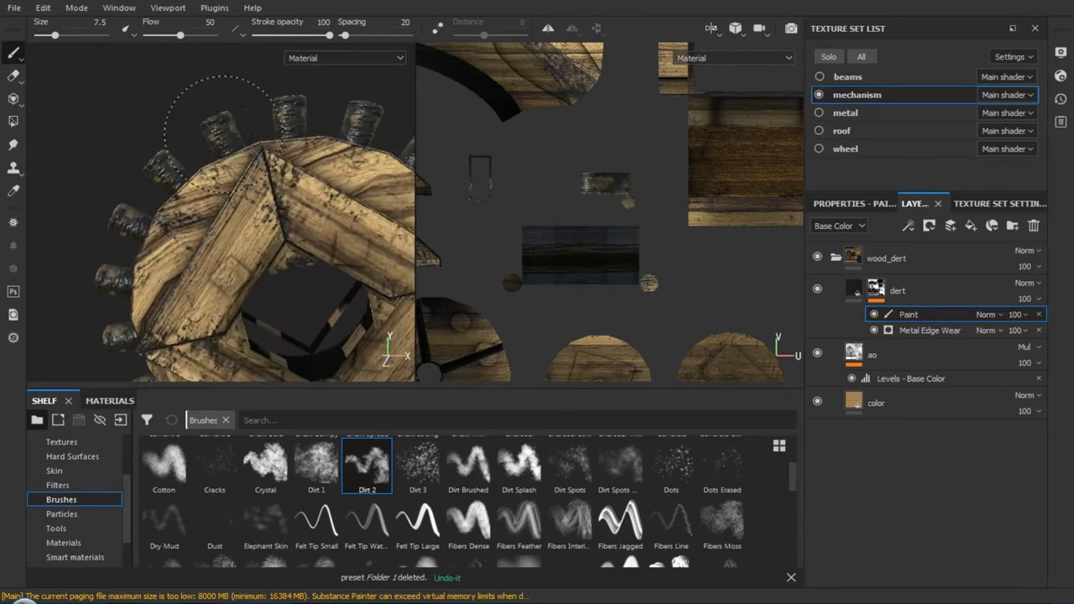
Dab a dirt blob on the gear, then undo it along with the added Paint effect
{"action": "left_click", "coordinate": [247, 186]}
{"action": "key", "text": "ctrl"}
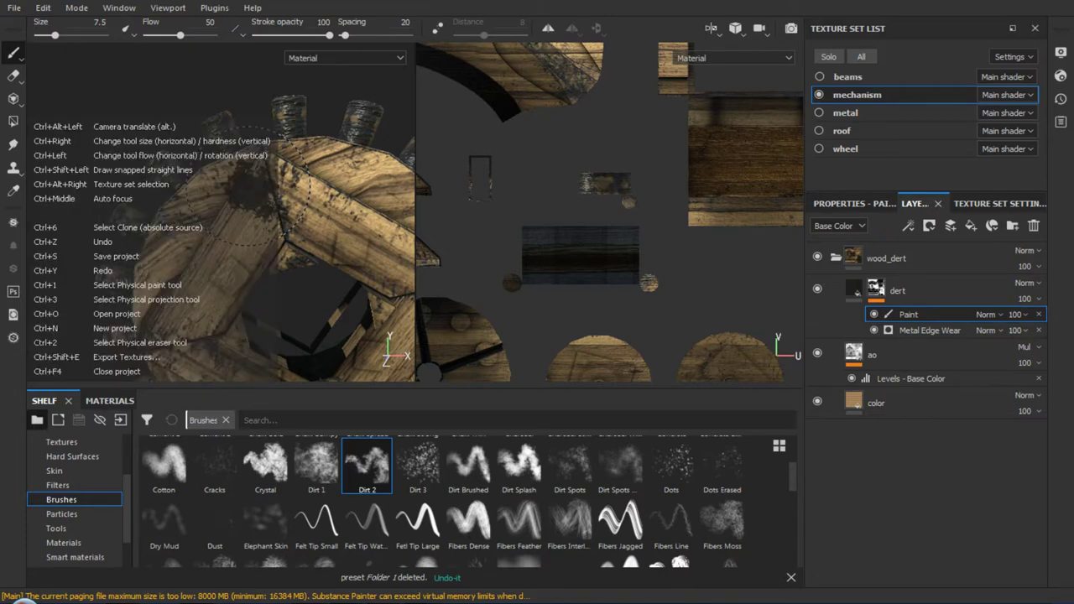
{"action": "key", "text": "ctrl+z"}
{"action": "key", "text": "ctrl"}
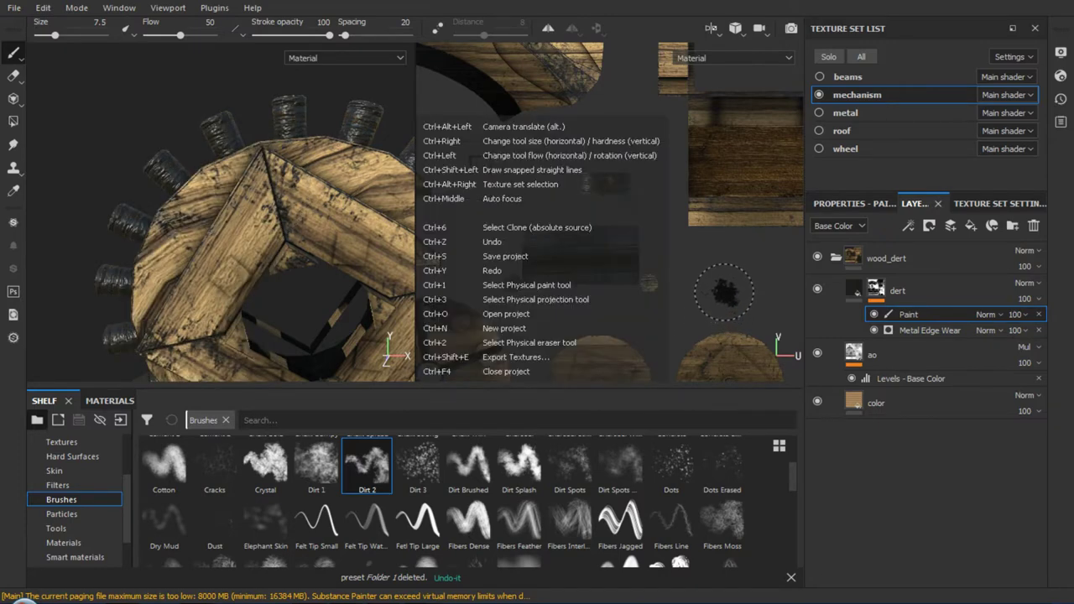
{"action": "key", "text": "ctrl+z"}
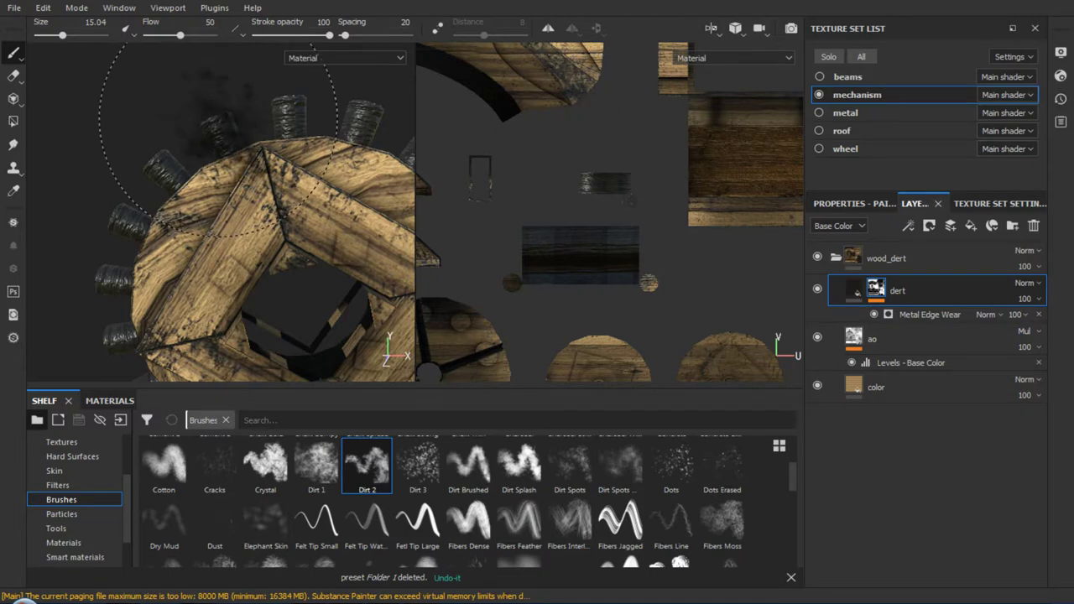
{"action": "key", "text": "ctrl"}
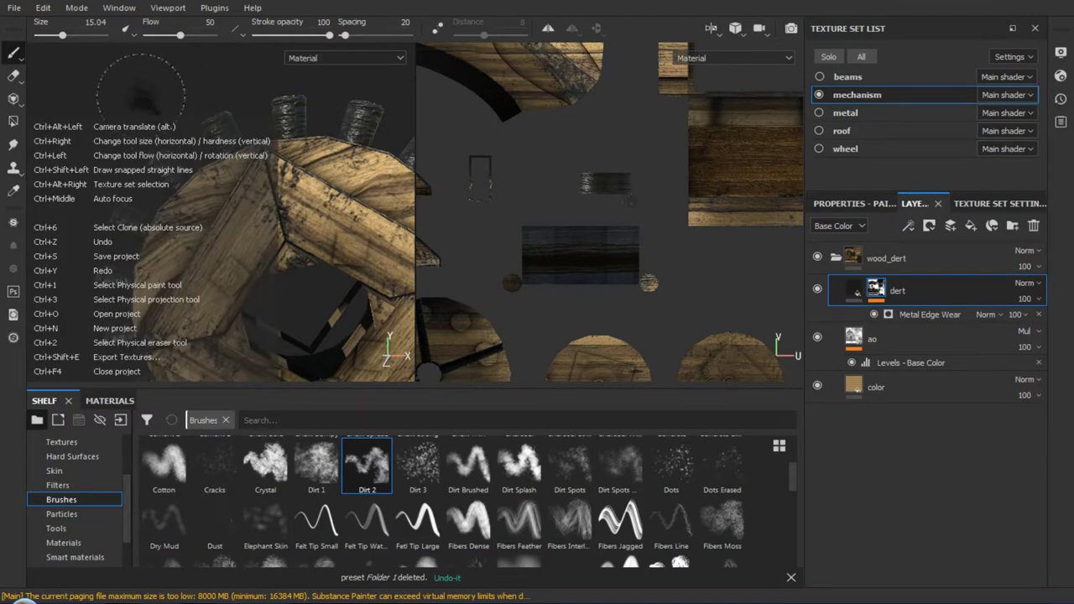
Paint dark dirt on the wheel's upper part, shrinking the Dirt 2 brush to 5.12
{"action": "scroll", "coordinate": [143, 98], "scroll_direction": "down", "scroll_amount": 3}
{"action": "left_click_drag", "start_coordinate": [168, 109], "coordinate": [260, 139], "text": "alt"}
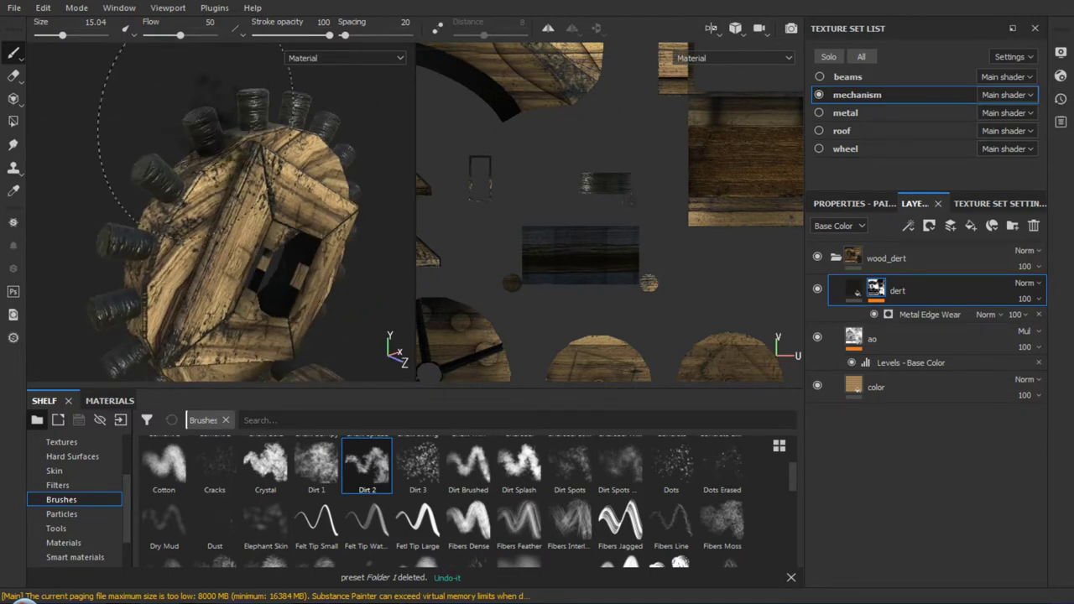
{"action": "left_click_drag", "start_coordinate": [210, 84], "coordinate": [201, 92]}
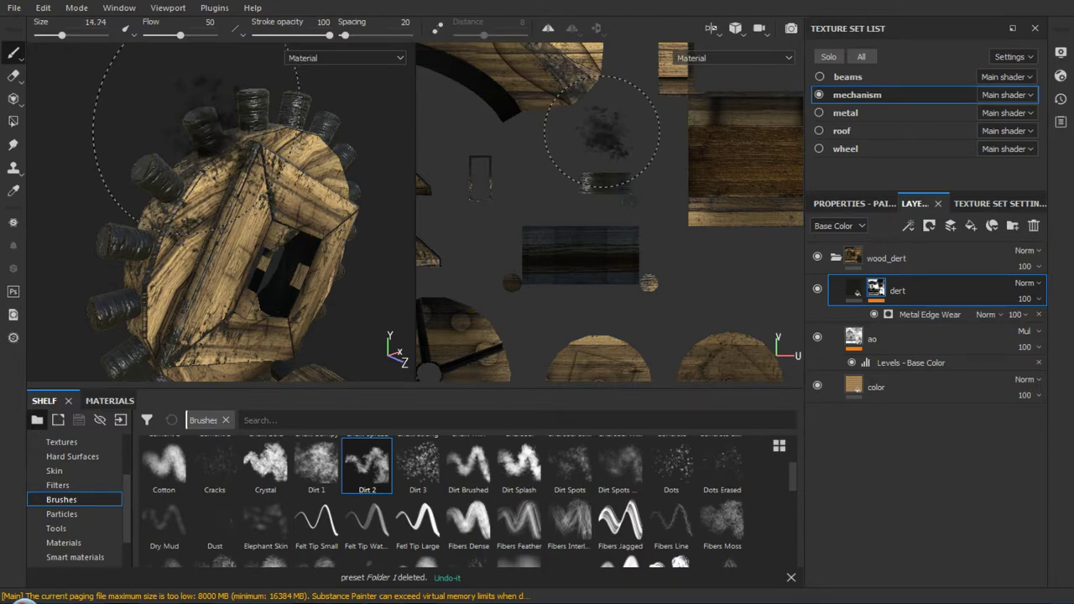
{"action": "right_click_drag", "start_coordinate": [200, 152], "coordinate": [168, 151], "text": "ctrl"}
{"action": "mouse_move", "coordinate": [210, 109]}
{"action": "left_mouse_down", "text": "alt"}
{"action": "mouse_move", "coordinate": [295, 112]}
{"action": "mouse_move", "coordinate": [252, 134]}
{"action": "left_mouse_up", "text": "alt"}
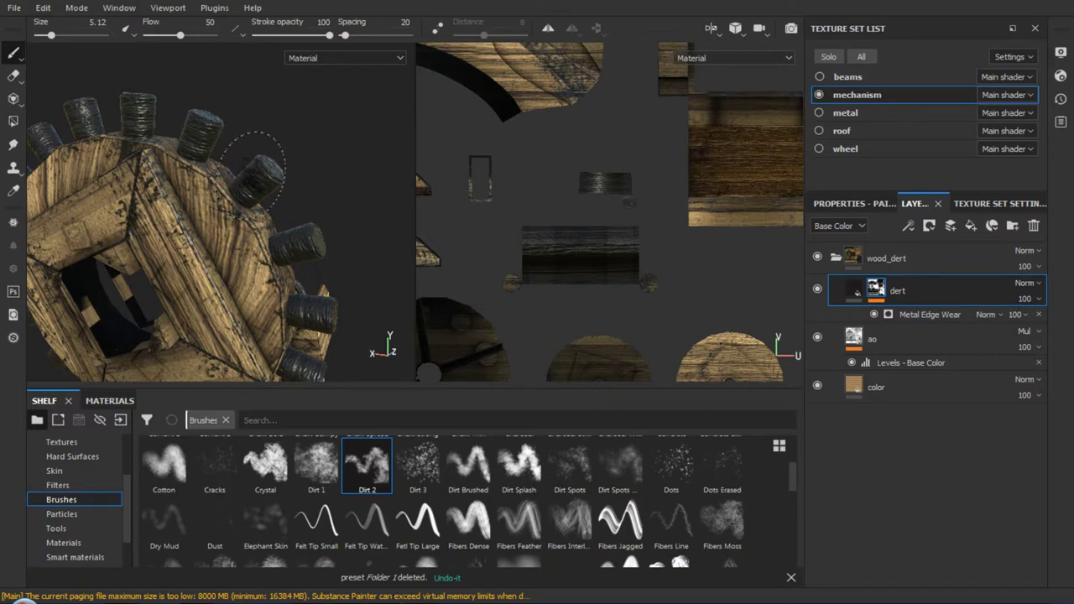
{"action": "left_click_drag", "start_coordinate": [252, 210], "coordinate": [340, 164], "text": "alt"}
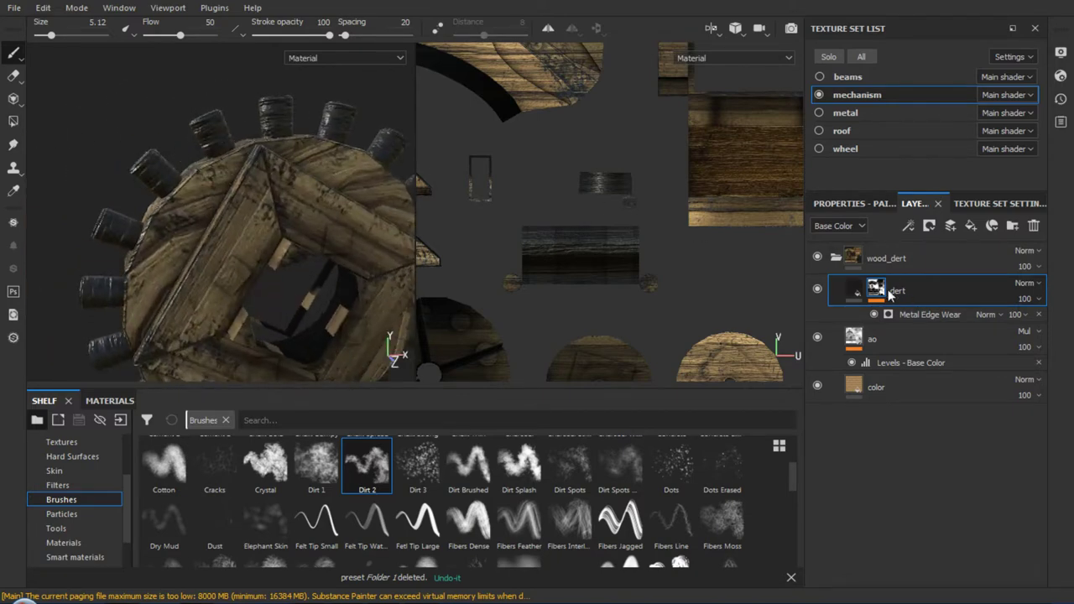
{"action": "left_click_drag", "start_coordinate": [893, 295], "coordinate": [882, 288]}
Add a Paint effect to the dert layer's mask and orbit around the gear
{"action": "right_click", "coordinate": [882, 294]}
{"action": "left_click", "coordinate": [909, 262]}
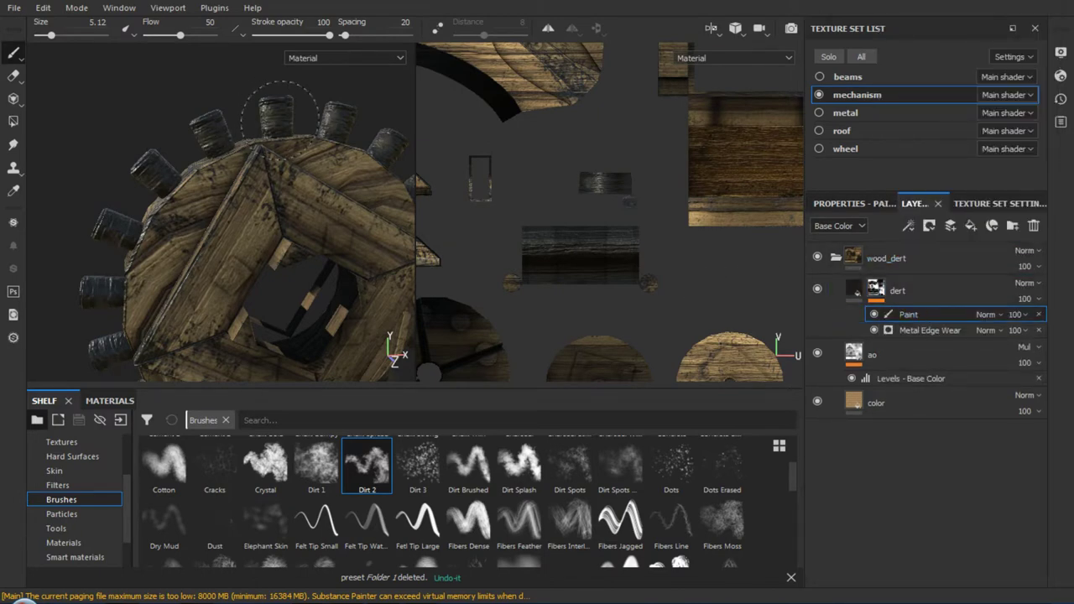
{"action": "mouse_move", "coordinate": [280, 115]}
{"action": "left_mouse_down", "text": "alt"}
{"action": "mouse_move", "coordinate": [504, 160]}
{"action": "mouse_move", "coordinate": [269, 118]}
{"action": "left_mouse_up", "text": "alt"}
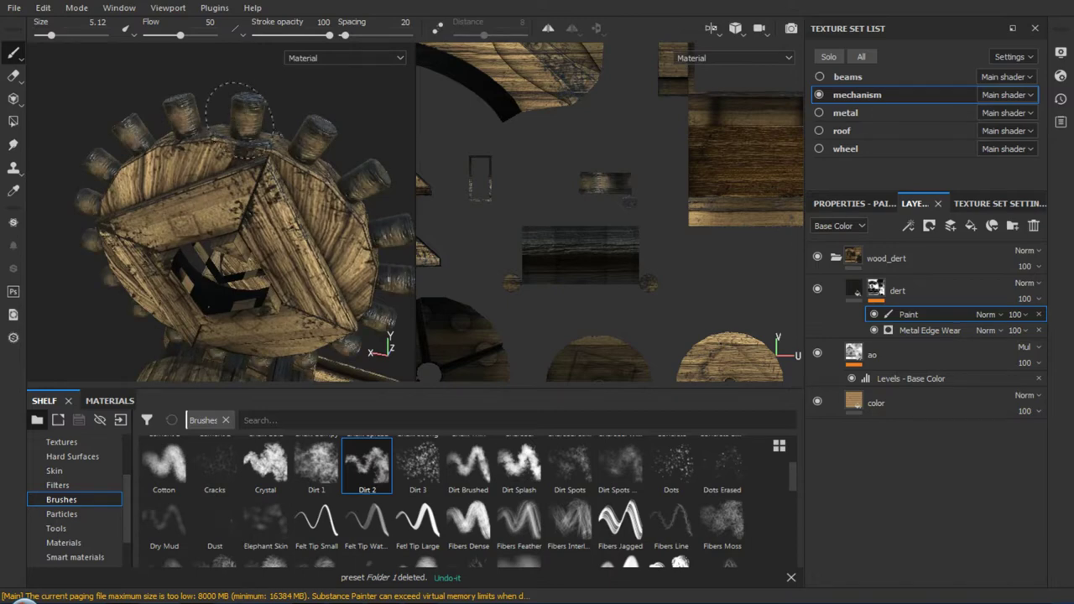
{"action": "mouse_move", "coordinate": [247, 100]}
{"action": "left_mouse_down", "text": "alt"}
{"action": "mouse_move", "coordinate": [248, 193]}
{"action": "mouse_move", "coordinate": [321, 121]}
{"action": "left_mouse_up", "text": "alt"}
{"action": "key", "text": "ctrl"}
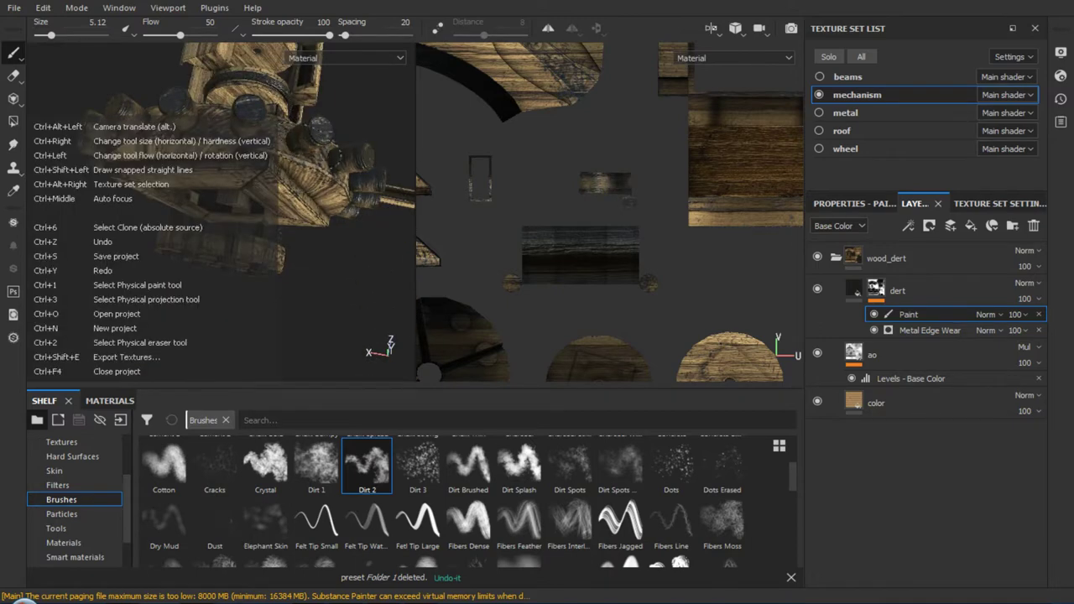
{"action": "mouse_move", "coordinate": [322, 122]}
{"action": "left_mouse_down", "text": "alt"}
{"action": "mouse_move", "coordinate": [321, 84]}
{"action": "mouse_move", "coordinate": [322, 210]}
{"action": "left_mouse_up", "text": "alt"}
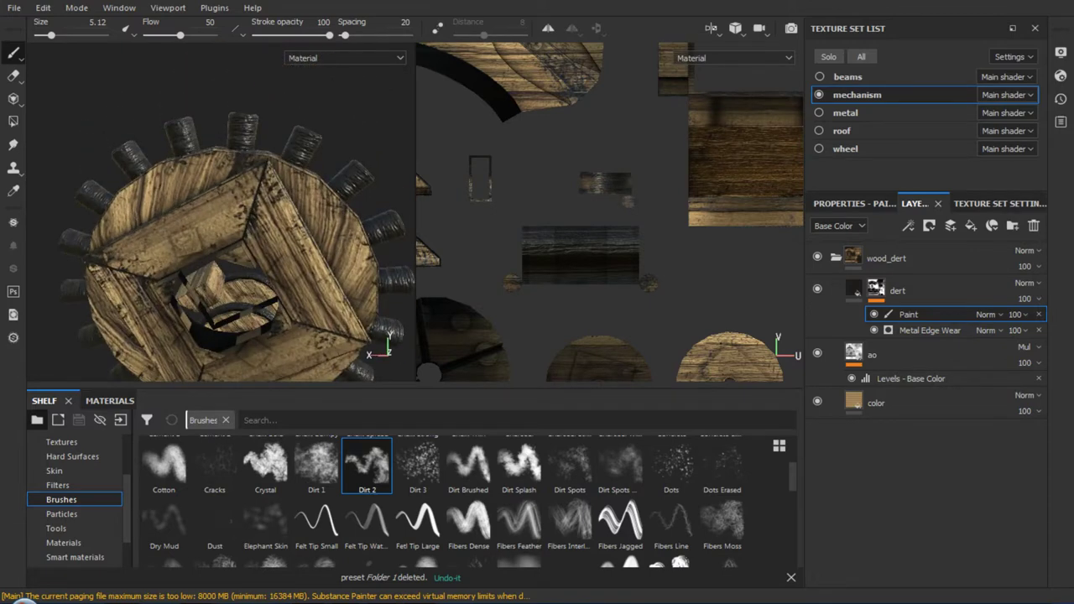
{"action": "mouse_move", "coordinate": [240, 122]}
{"action": "left_mouse_down", "text": "alt"}
{"action": "mouse_move", "coordinate": [10, 145]}
{"action": "mouse_move", "coordinate": [226, 145]}
{"action": "mouse_move", "coordinate": [319, 172]}
{"action": "mouse_move", "coordinate": [201, 151]}
{"action": "mouse_move", "coordinate": [228, 136]}
{"action": "left_mouse_up", "text": "alt"}
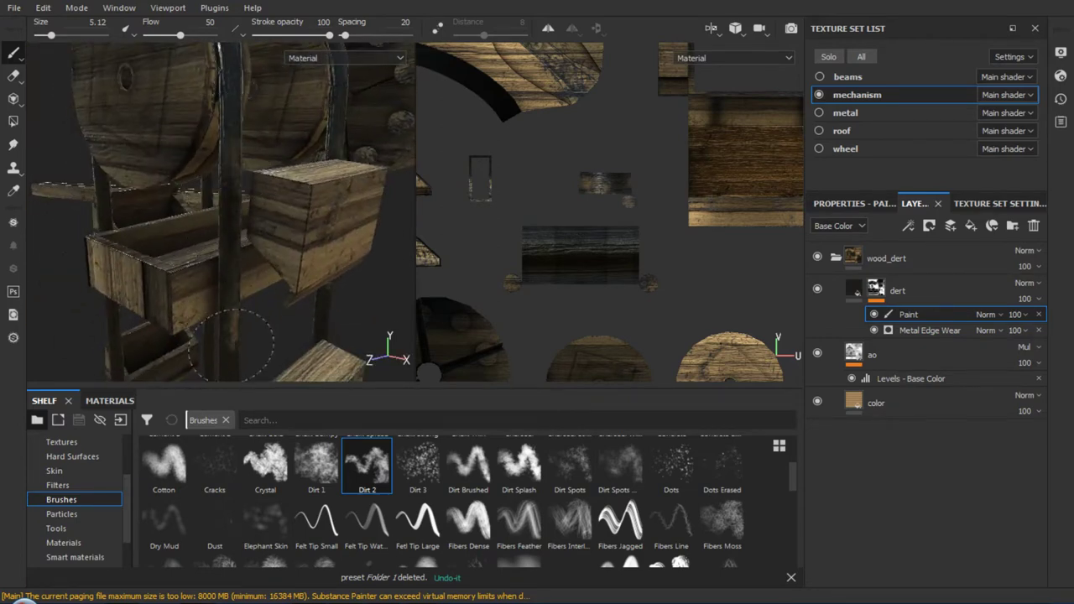
Orbit around the posts, boxes and wheels, viewing them up close, from below and above
{"action": "mouse_move", "coordinate": [231, 344]}
{"action": "left_mouse_down", "text": "alt"}
{"action": "mouse_move", "coordinate": [280, 106]}
{"action": "mouse_move", "coordinate": [234, 196]}
{"action": "left_mouse_up", "text": "alt"}
{"action": "left_click_drag", "start_coordinate": [235, 348], "coordinate": [250, 122], "text": "alt"}
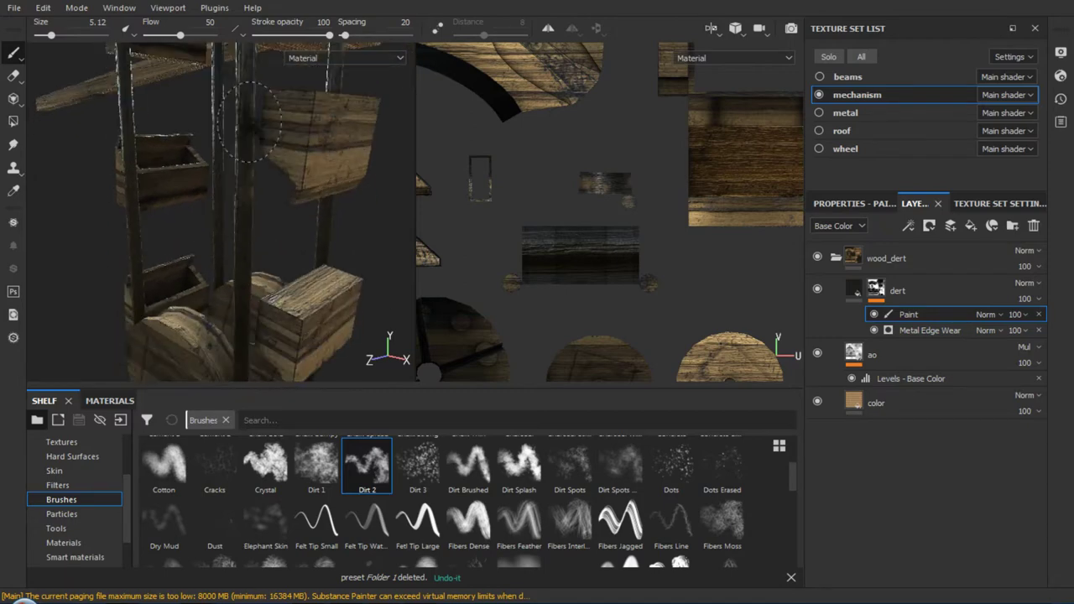
{"action": "mouse_move", "coordinate": [243, 254]}
{"action": "left_mouse_down", "text": "alt"}
{"action": "mouse_move", "coordinate": [264, 247]}
{"action": "mouse_move", "coordinate": [278, 297]}
{"action": "mouse_move", "coordinate": [274, 183]}
{"action": "left_mouse_up", "text": "alt"}
{"action": "mouse_move", "coordinate": [281, 292]}
{"action": "left_mouse_down", "text": "alt"}
{"action": "mouse_move", "coordinate": [247, 182]}
{"action": "mouse_move", "coordinate": [344, 142]}
{"action": "mouse_move", "coordinate": [314, 254]}
{"action": "mouse_move", "coordinate": [258, 300]}
{"action": "mouse_move", "coordinate": [271, 167]}
{"action": "mouse_move", "coordinate": [288, 168]}
{"action": "mouse_move", "coordinate": [270, 206]}
{"action": "left_mouse_up", "text": "alt"}
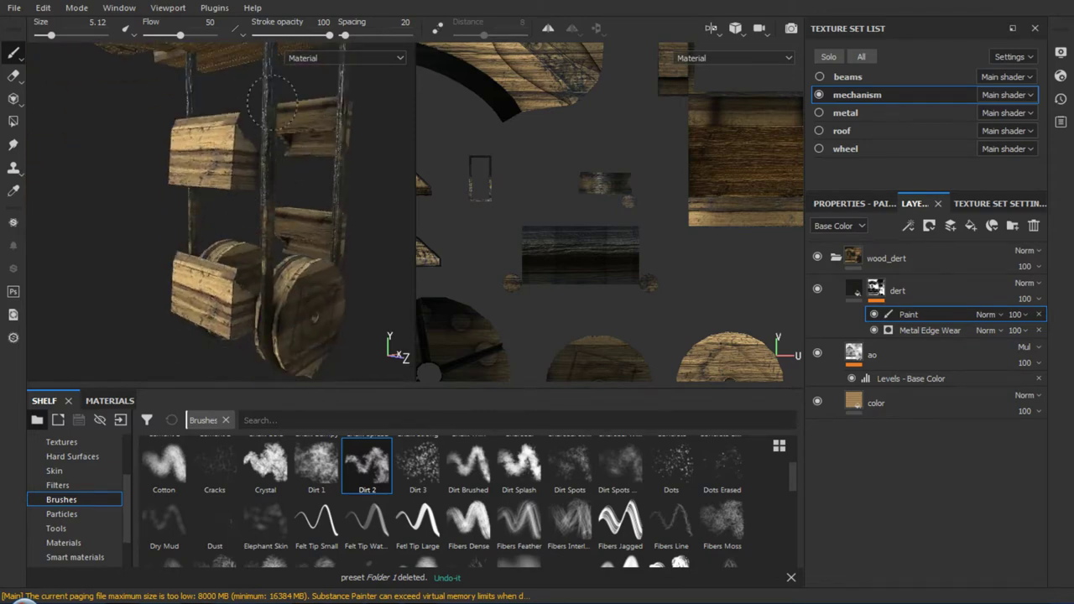
{"action": "mouse_move", "coordinate": [272, 100]}
{"action": "left_mouse_down", "text": "alt"}
{"action": "mouse_move", "coordinate": [297, 218]}
{"action": "mouse_move", "coordinate": [259, 260]}
{"action": "left_mouse_up", "text": "alt"}
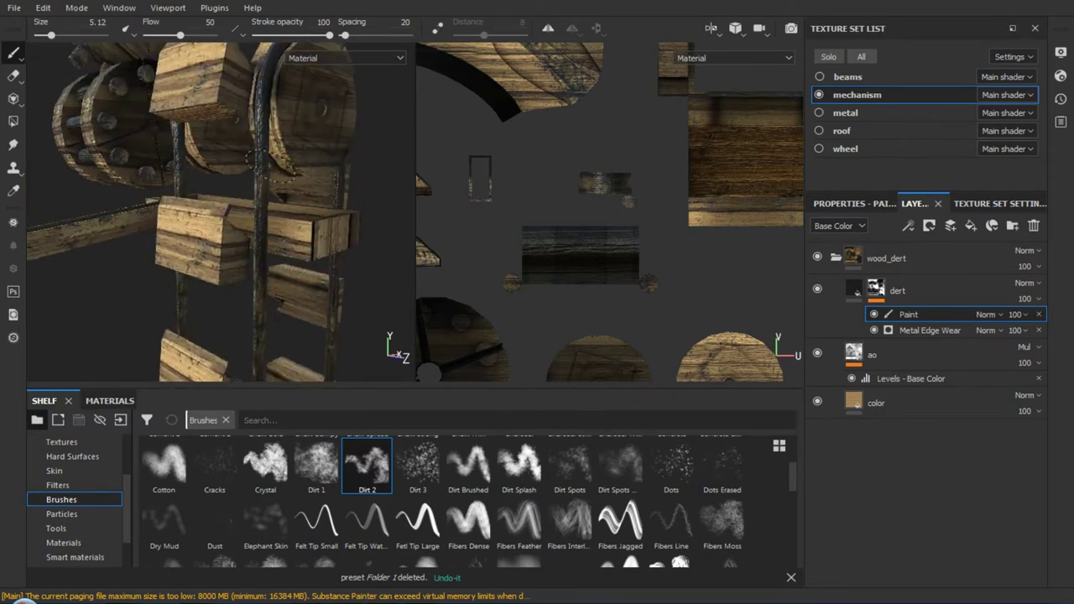
{"action": "mouse_move", "coordinate": [264, 99]}
{"action": "left_mouse_down", "text": "alt"}
{"action": "mouse_move", "coordinate": [300, 151]}
{"action": "mouse_move", "coordinate": [283, 185]}
{"action": "mouse_move", "coordinate": [277, 159]}
{"action": "mouse_move", "coordinate": [260, 185]}
{"action": "mouse_move", "coordinate": [252, 227]}
{"action": "left_mouse_up", "text": "alt"}
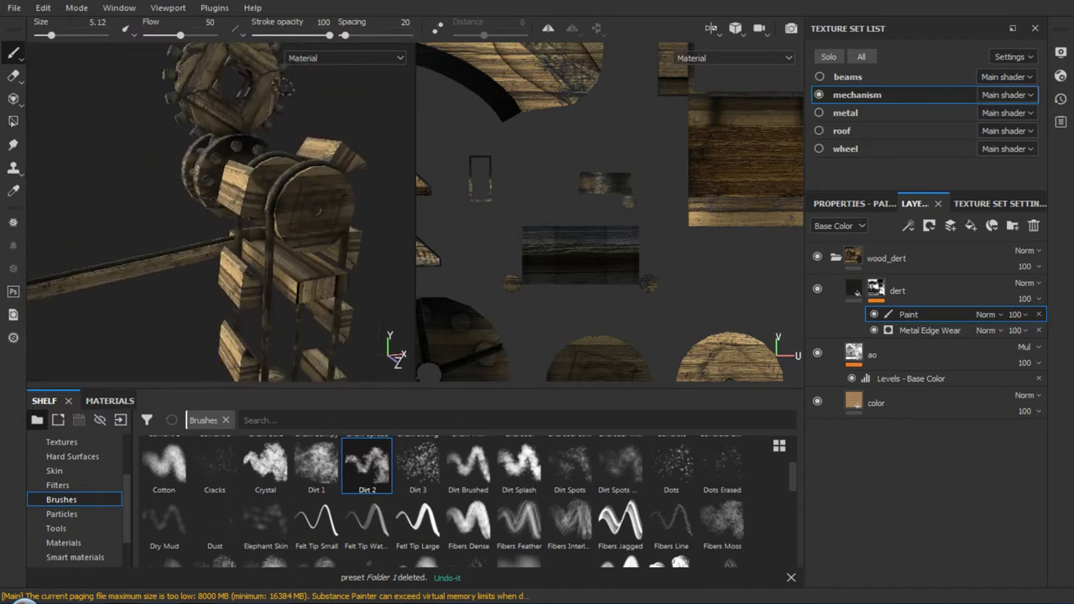
Make the beams, metal, roof and wheel texture sets visible again
{"action": "left_click", "coordinate": [820, 76]}
{"action": "left_click", "coordinate": [820, 113]}
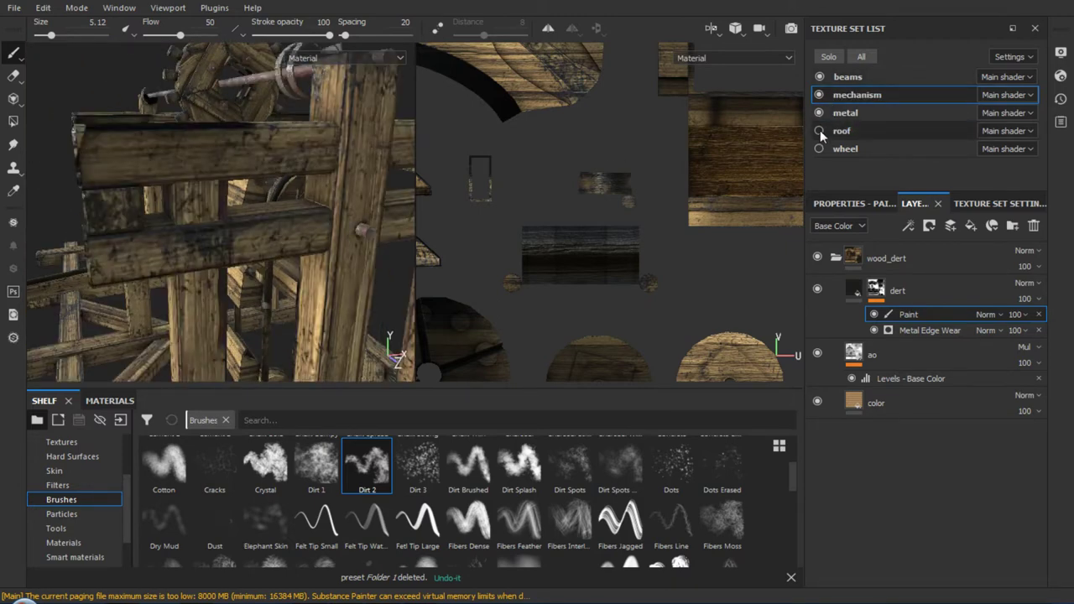
{"action": "left_click", "coordinate": [820, 131]}
{"action": "left_click", "coordinate": [821, 149]}
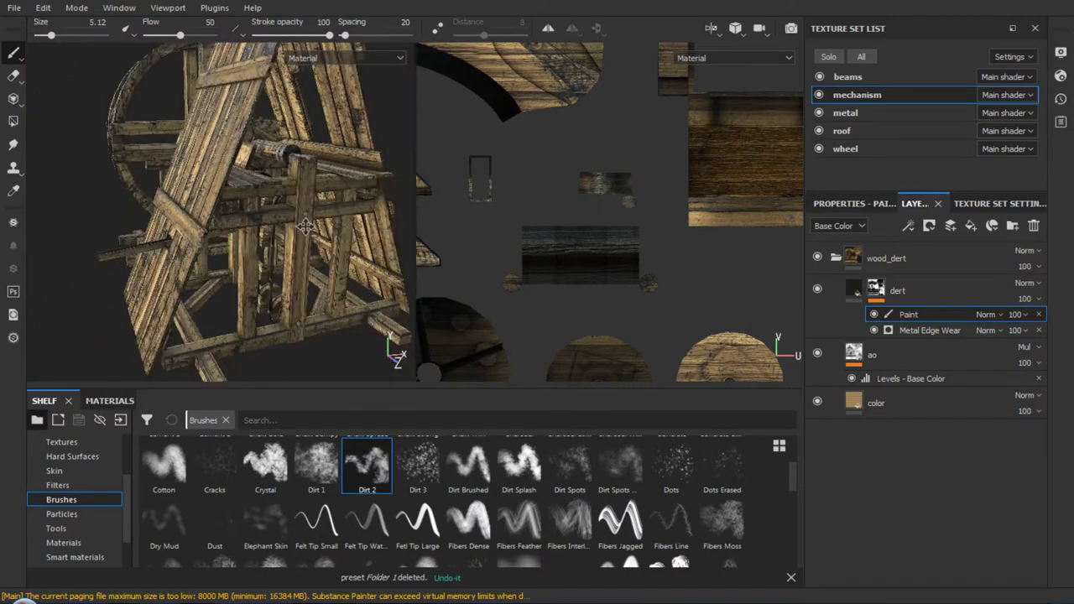
{"action": "left_click_drag", "start_coordinate": [252, 168], "coordinate": [215, 203], "text": "alt"}
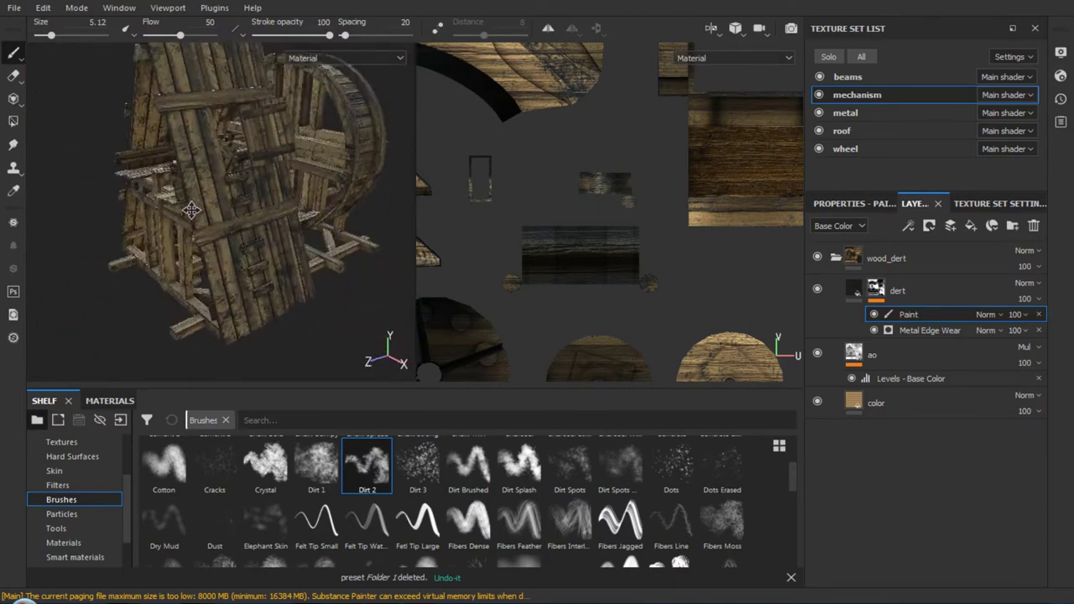
Switch the viewport layout to 3D only and swing the mill around
{"action": "left_click", "coordinate": [713, 31]}
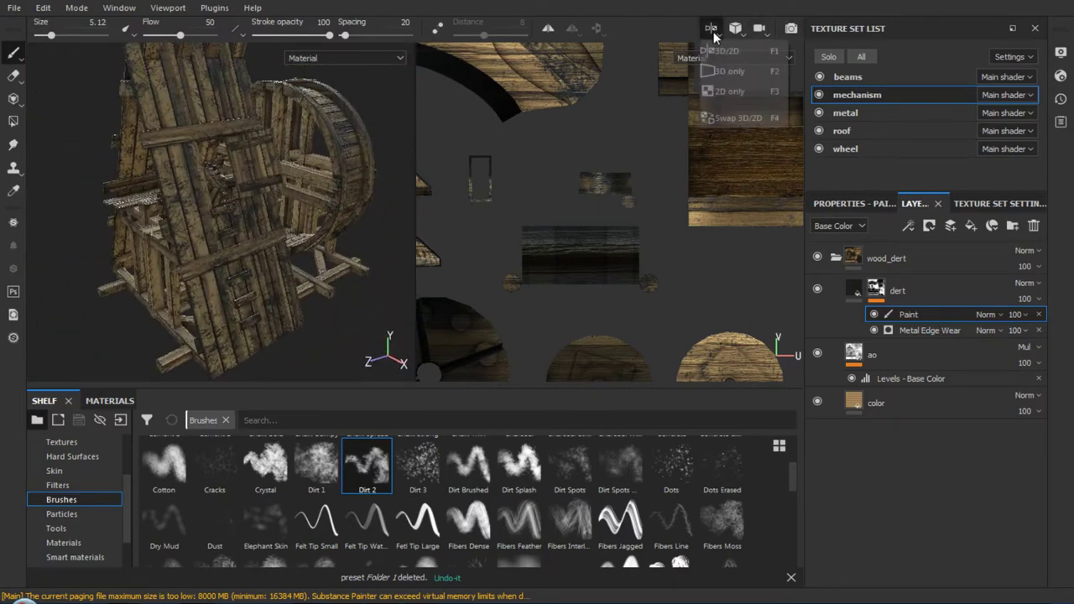
{"action": "left_click", "coordinate": [730, 70]}
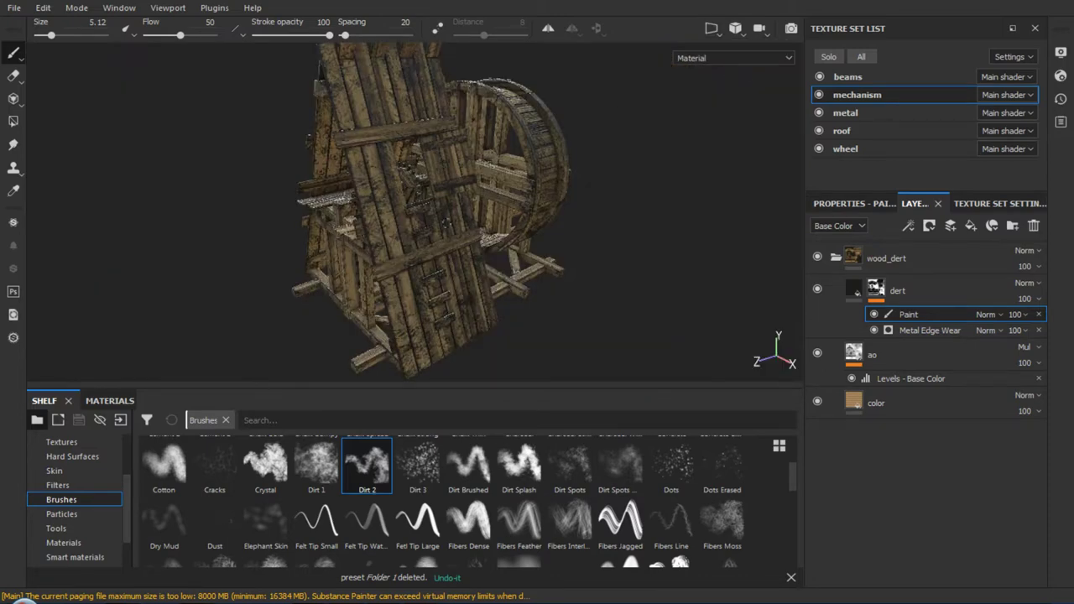
{"action": "left_click_drag", "start_coordinate": [530, 211], "coordinate": [494, 214], "text": "alt"}
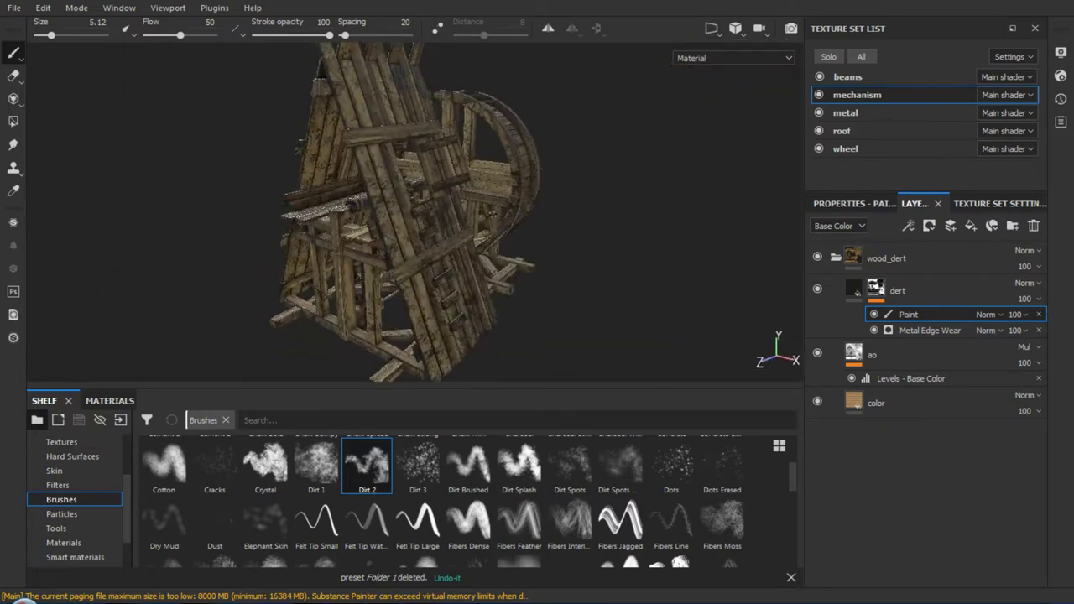
Shrink the shelf to enlarge the 3D view and frame the whole textured mill
{"action": "mouse_move", "coordinate": [494, 214]}
{"action": "left_mouse_down", "text": "alt"}
{"action": "mouse_move", "coordinate": [525, 198]}
{"action": "mouse_move", "coordinate": [510, 203]}
{"action": "left_mouse_up", "text": "alt"}
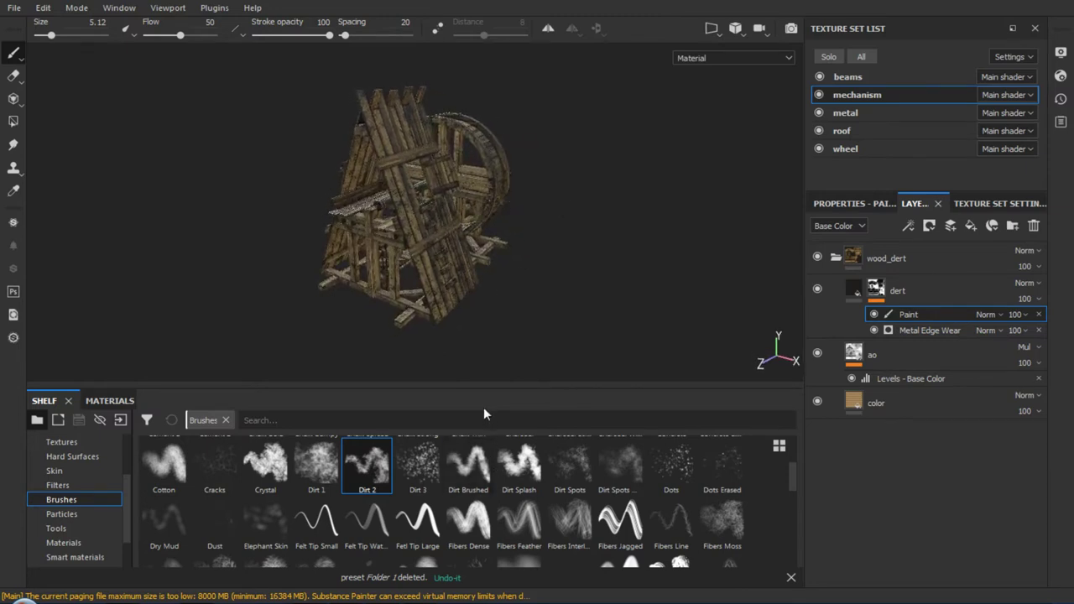
{"action": "left_click_drag", "start_coordinate": [485, 388], "coordinate": [493, 493]}
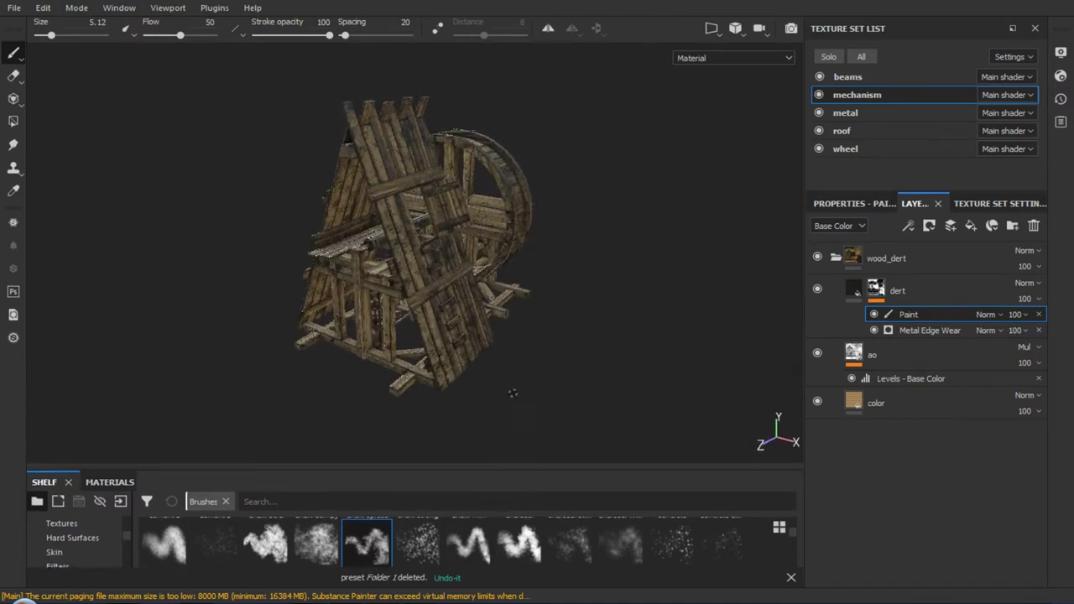
{"action": "mouse_move", "coordinate": [512, 392]}
{"action": "left_mouse_down", "text": "alt"}
{"action": "mouse_move", "coordinate": [509, 340]}
{"action": "mouse_move", "coordinate": [573, 343]}
{"action": "mouse_move", "coordinate": [380, 339]}
{"action": "mouse_move", "coordinate": [719, 360]}
{"action": "mouse_move", "coordinate": [612, 360]}
{"action": "mouse_move", "coordinate": [528, 319]}
{"action": "left_mouse_up", "text": "alt"}
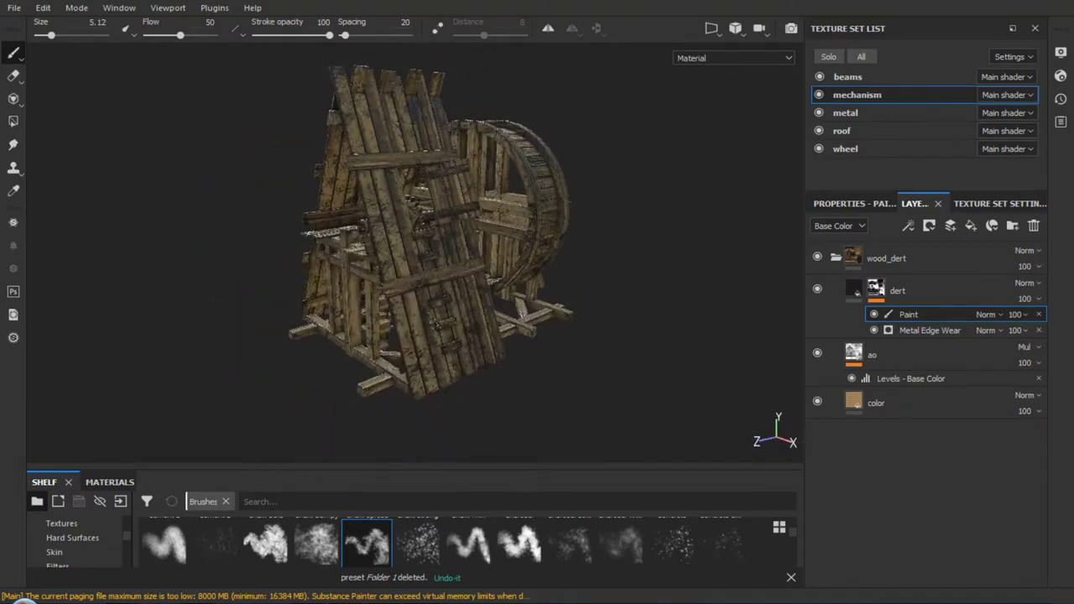
{"action": "mouse_move", "coordinate": [432, 324]}
{"action": "middle_mouse_down", "text": "alt"}
{"action": "mouse_move", "coordinate": [431, 352]}
{"action": "mouse_move", "coordinate": [437, 336]}
{"action": "middle_mouse_up", "text": "alt"}
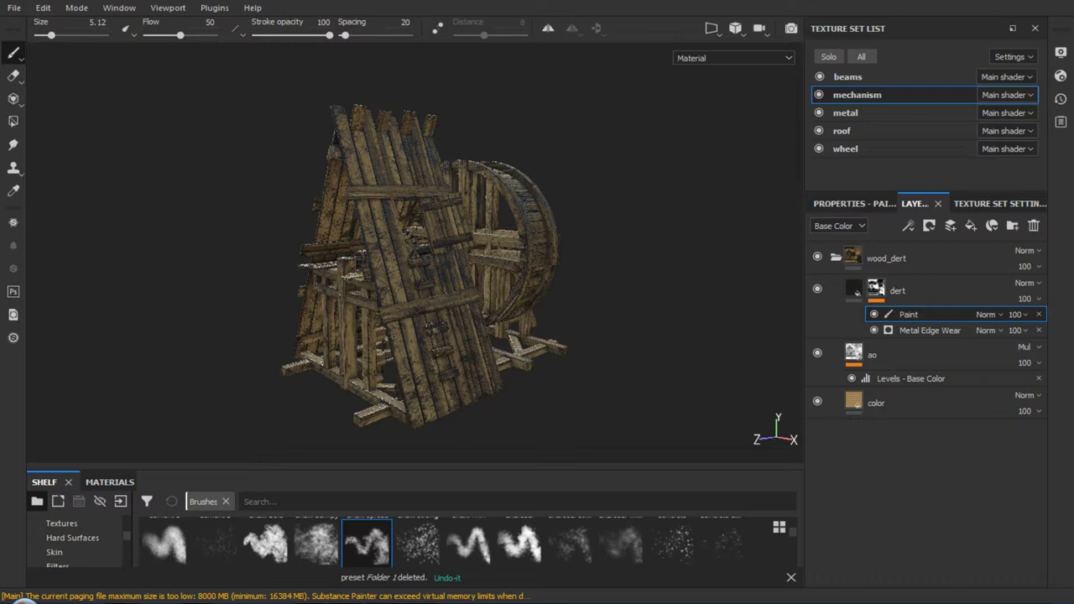
Open Export Textures and set the output folder to Gold mining machine\Texture
{"action": "left_click", "coordinate": [17, 9]}
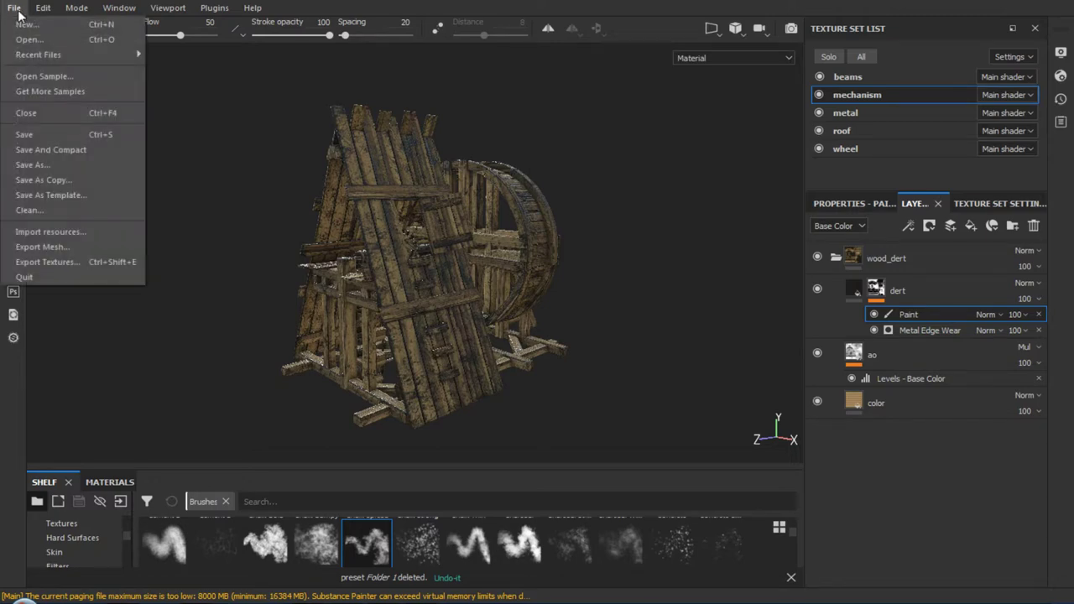
{"action": "left_click", "coordinate": [54, 263]}
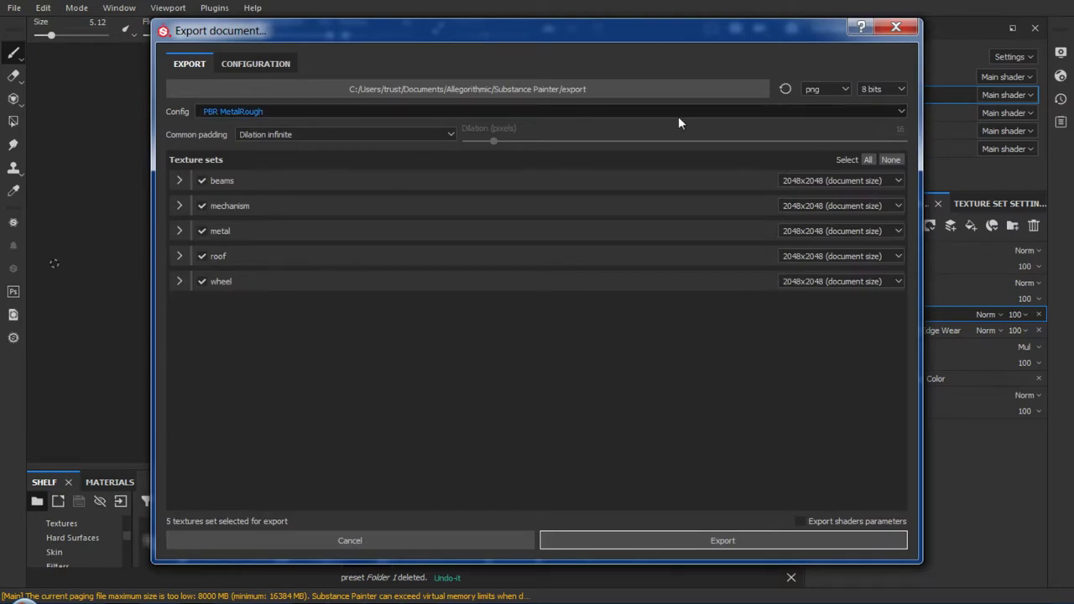
{"action": "left_click", "coordinate": [754, 90]}
{"action": "mouse_move", "coordinate": [253, 408]}
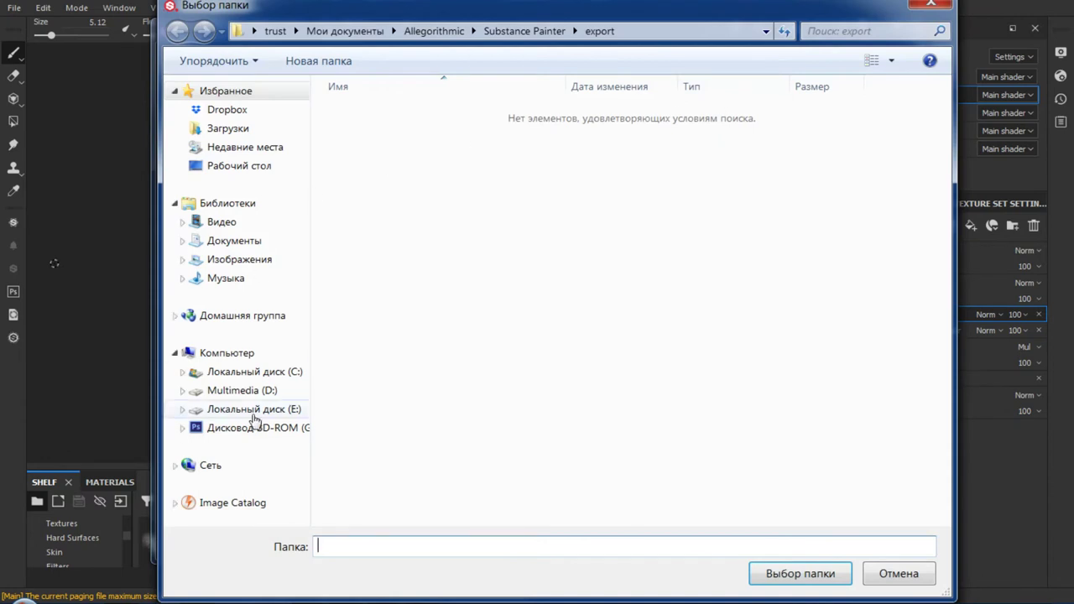
{"action": "left_click", "coordinate": [241, 165]}
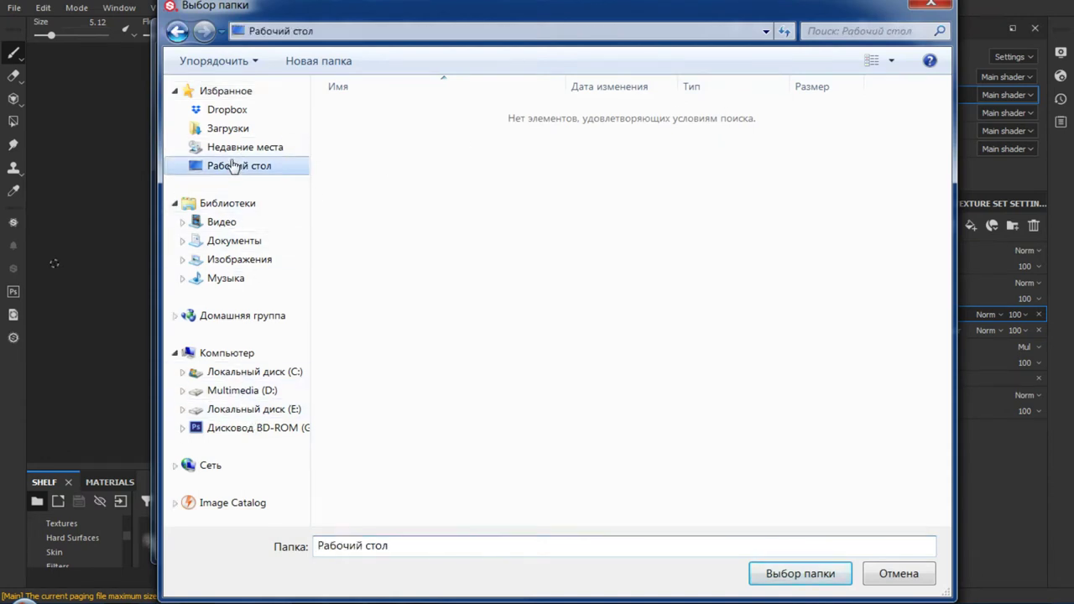
{"action": "double_click", "coordinate": [606, 315]}
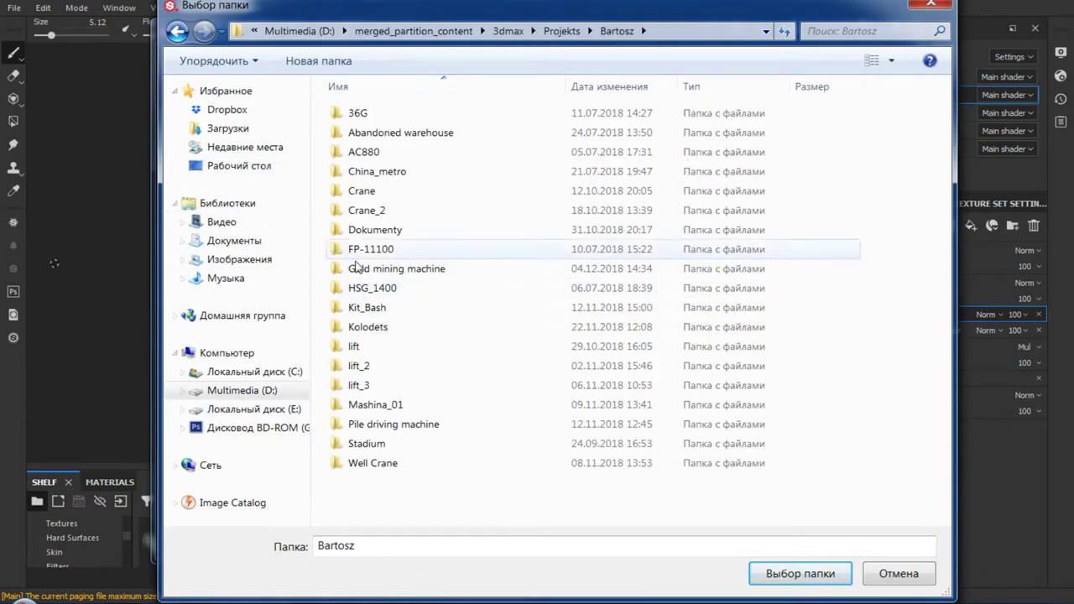
{"action": "double_click", "coordinate": [378, 270]}
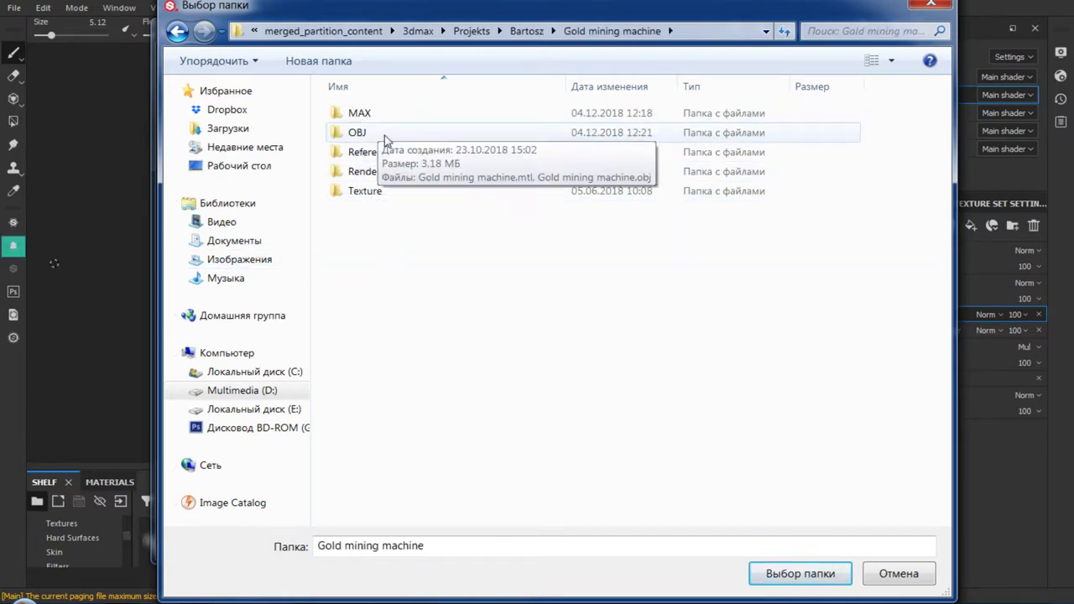
{"action": "double_click", "coordinate": [366, 193]}
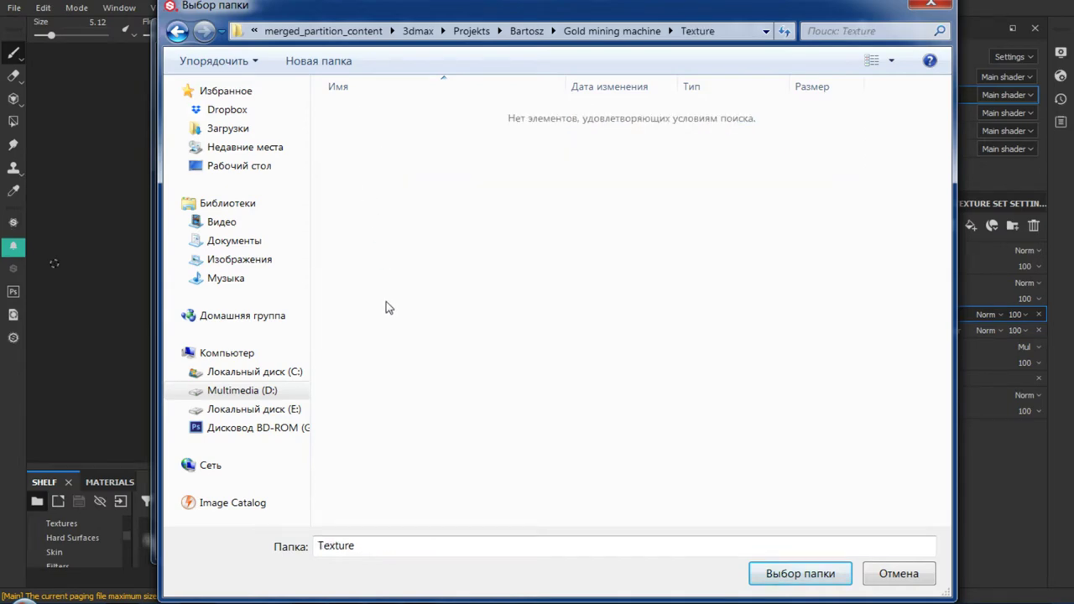
{"action": "left_click", "coordinate": [755, 577]}
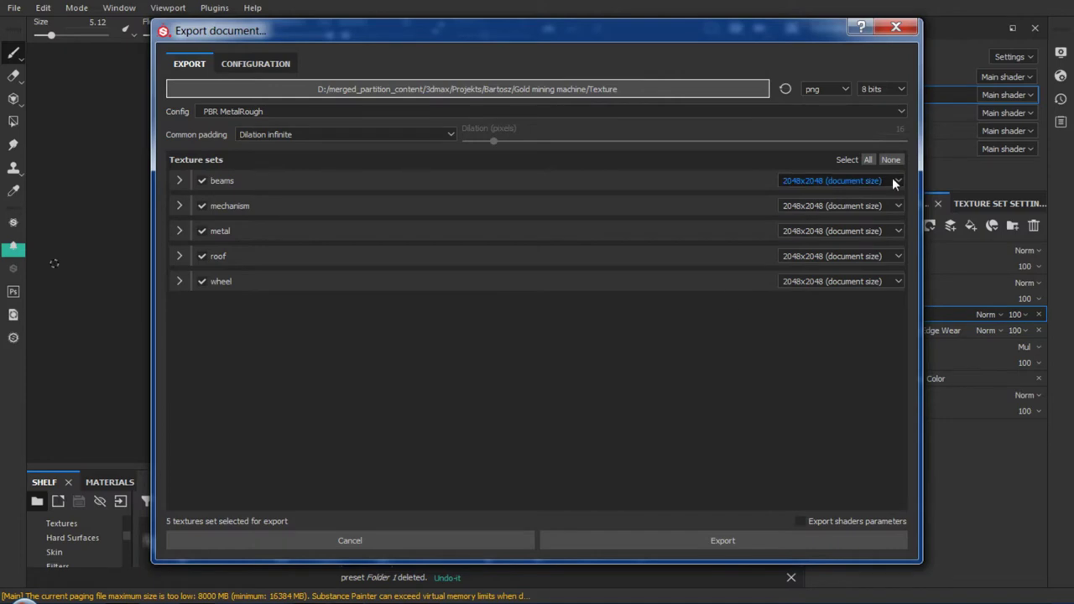
Set the beams, mechanism, metal, roof and wheel export sizes to 4096x4096
{"action": "left_click", "coordinate": [894, 182]}
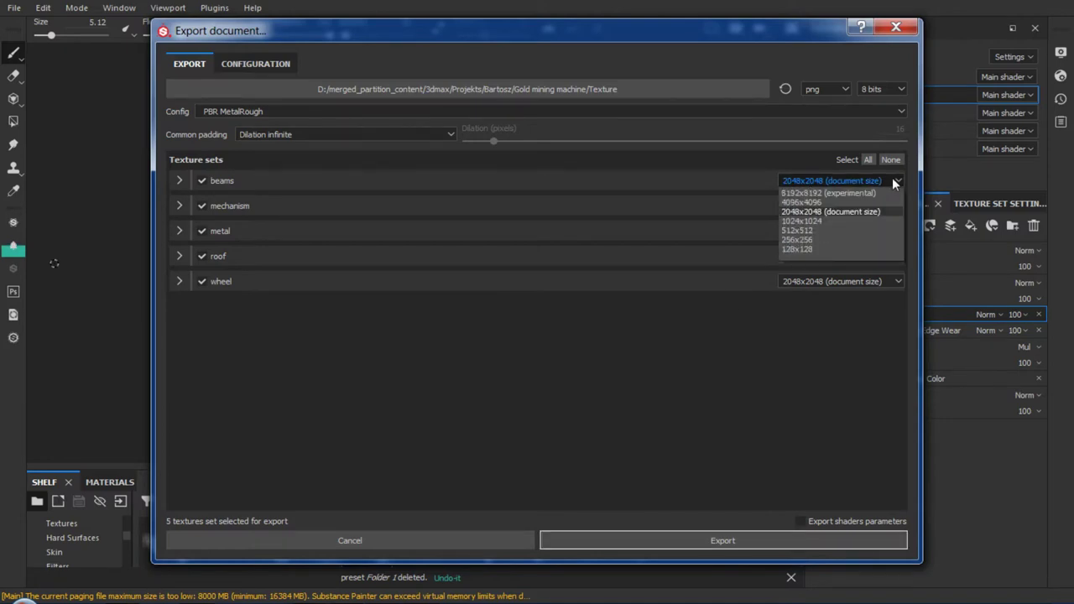
{"action": "left_click", "coordinate": [813, 202]}
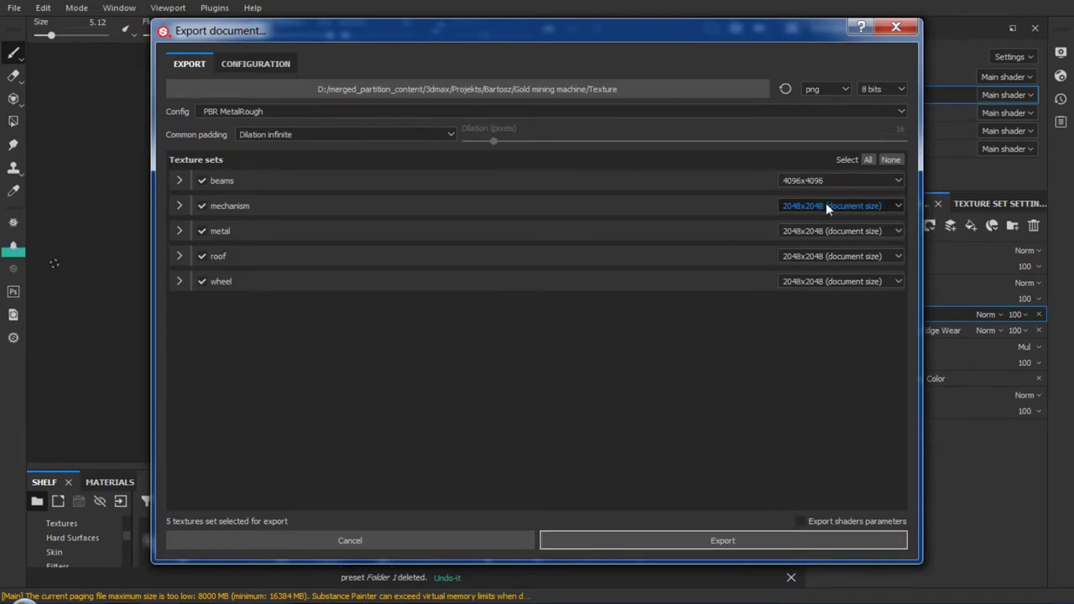
{"action": "left_click", "coordinate": [826, 204]}
{"action": "left_click", "coordinate": [822, 225]}
{"action": "left_click", "coordinate": [824, 235]}
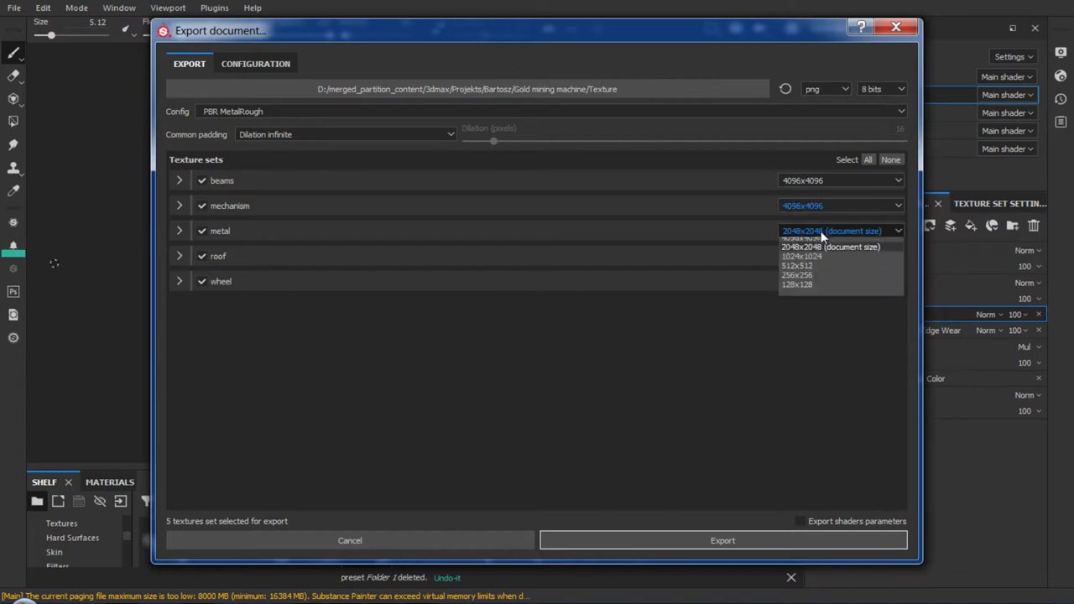
{"action": "left_click", "coordinate": [824, 252]}
{"action": "left_click", "coordinate": [828, 262]}
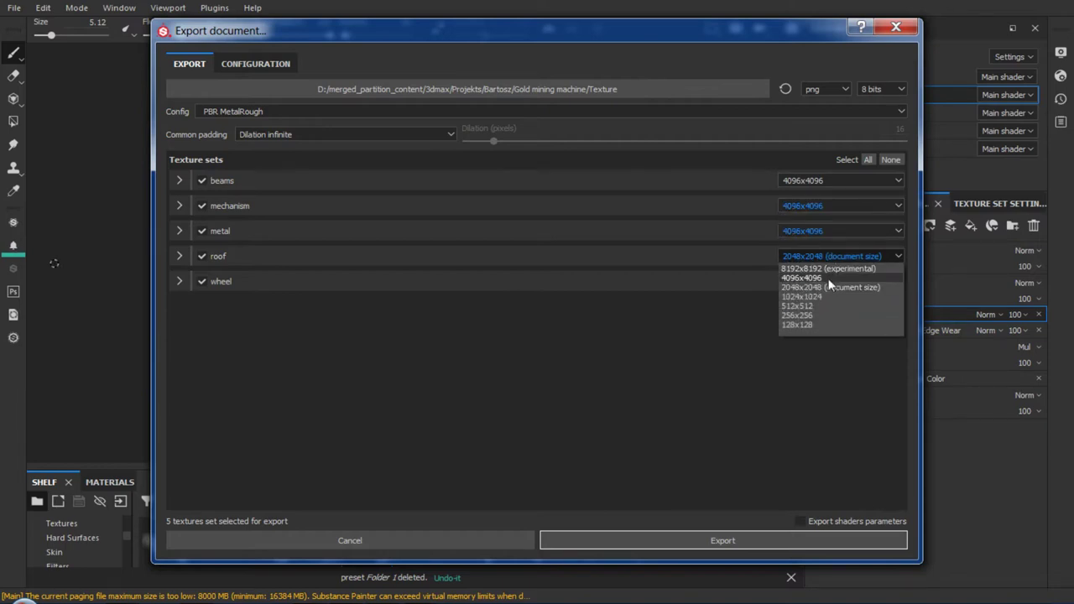
{"action": "left_click", "coordinate": [828, 277]}
{"action": "left_click", "coordinate": [831, 284]}
{"action": "left_click", "coordinate": [827, 306]}
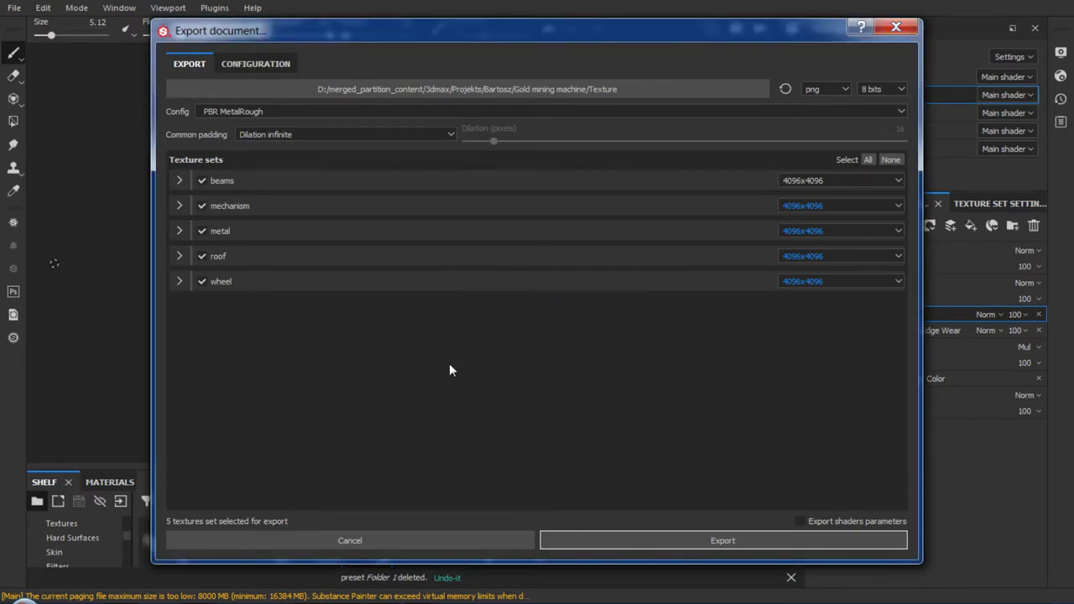
{"action": "left_click", "coordinate": [347, 111]}
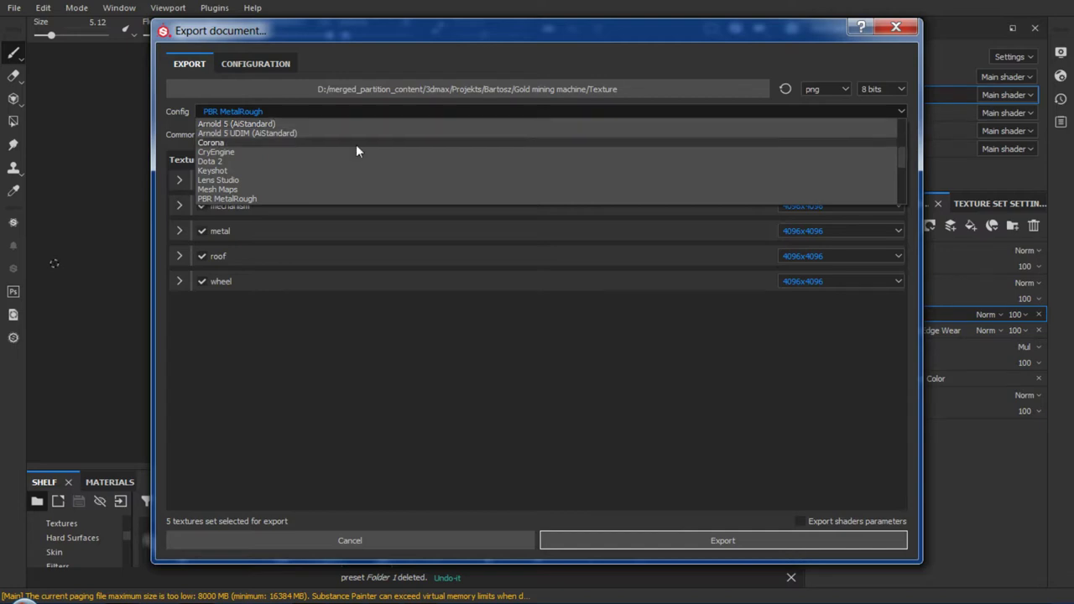
Browse the export preset list and keep PBR MetalRough selected
{"action": "left_click_drag", "start_coordinate": [898, 161], "coordinate": [899, 141]}
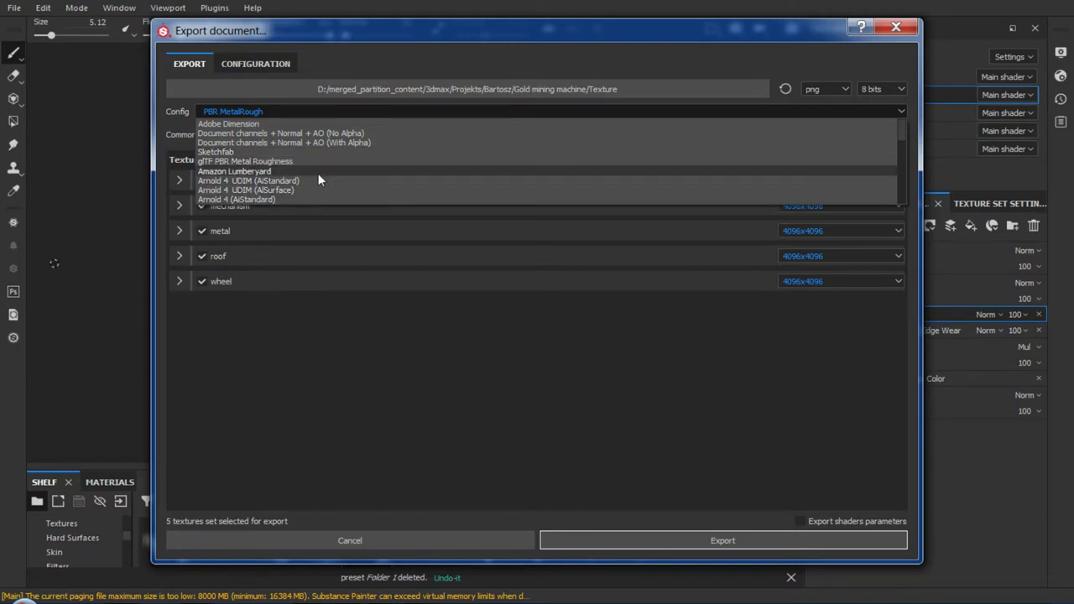
{"action": "scroll", "coordinate": [317, 180], "scroll_direction": "down", "scroll_amount": 1}
{"action": "scroll", "coordinate": [312, 158], "scroll_direction": "down", "scroll_amount": 1}
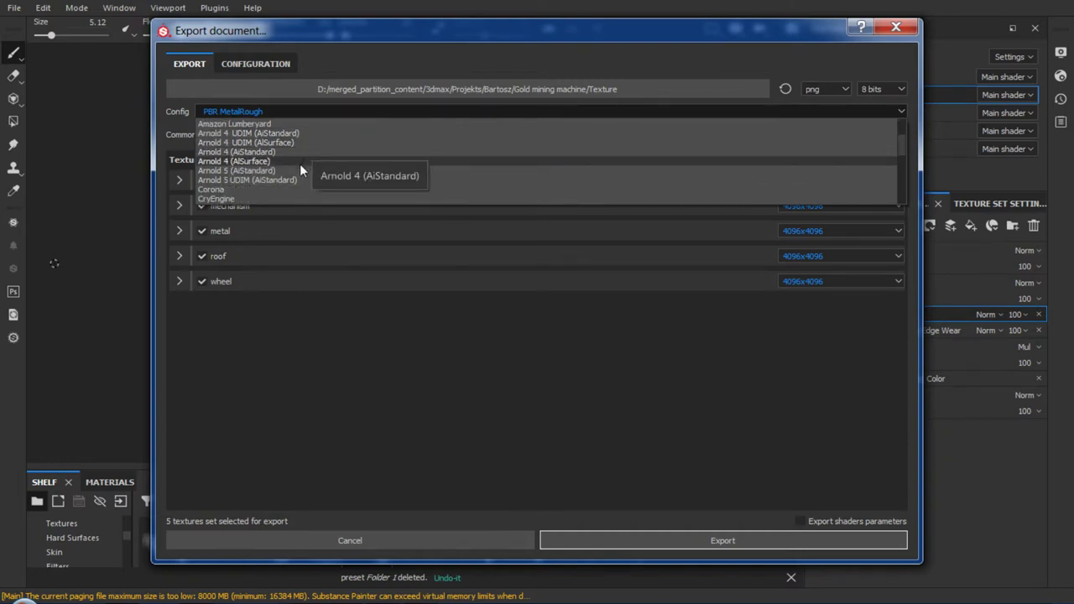
{"action": "scroll", "coordinate": [284, 152], "scroll_direction": "down", "scroll_amount": 1}
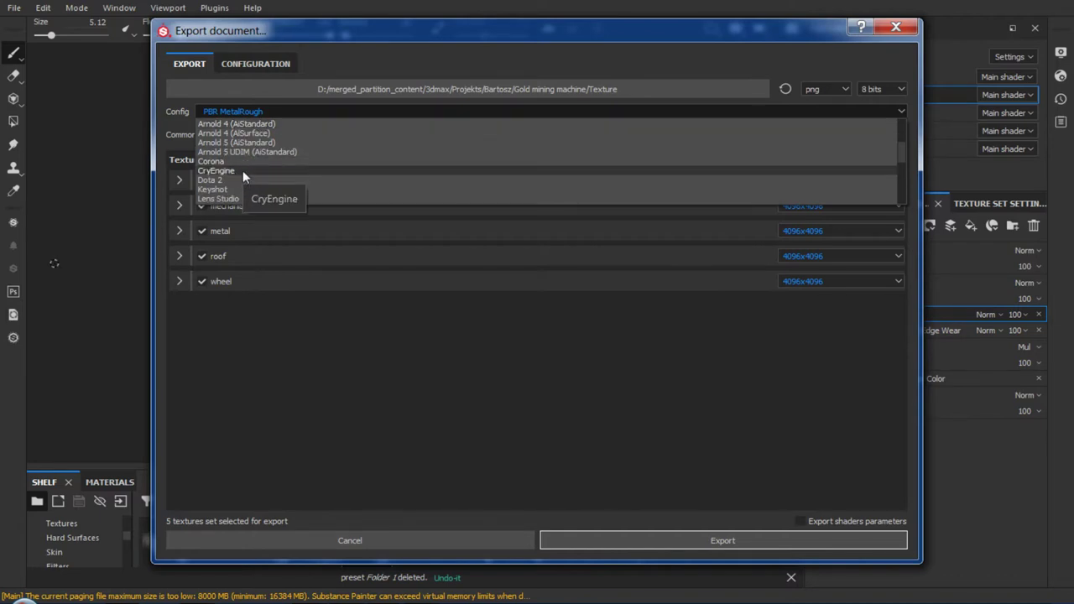
{"action": "scroll", "coordinate": [256, 169], "scroll_direction": "down", "scroll_amount": 1}
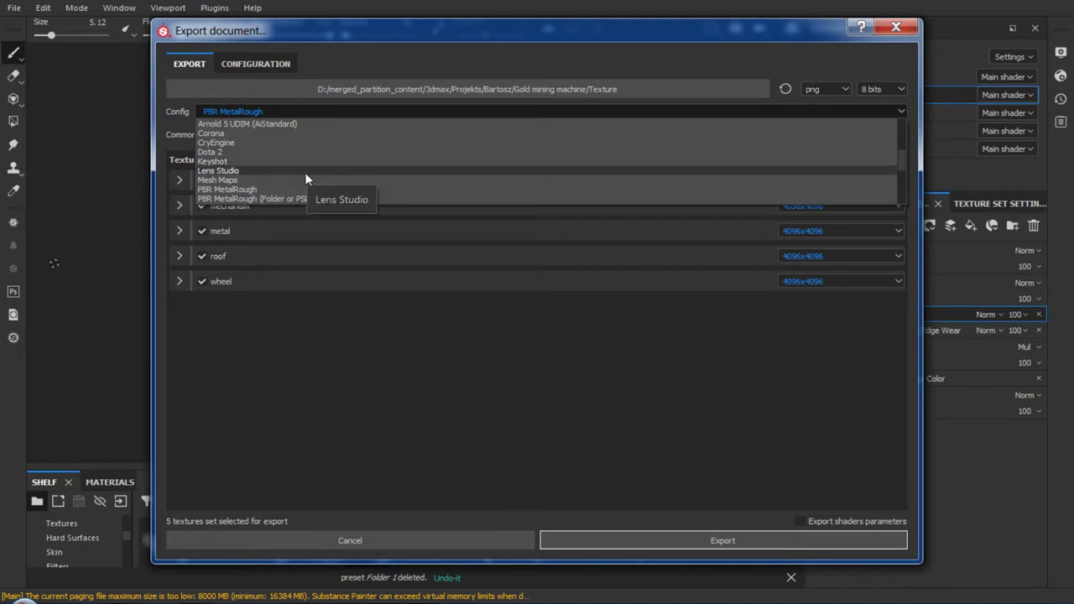
{"action": "scroll", "coordinate": [304, 177], "scroll_direction": "down", "scroll_amount": 1}
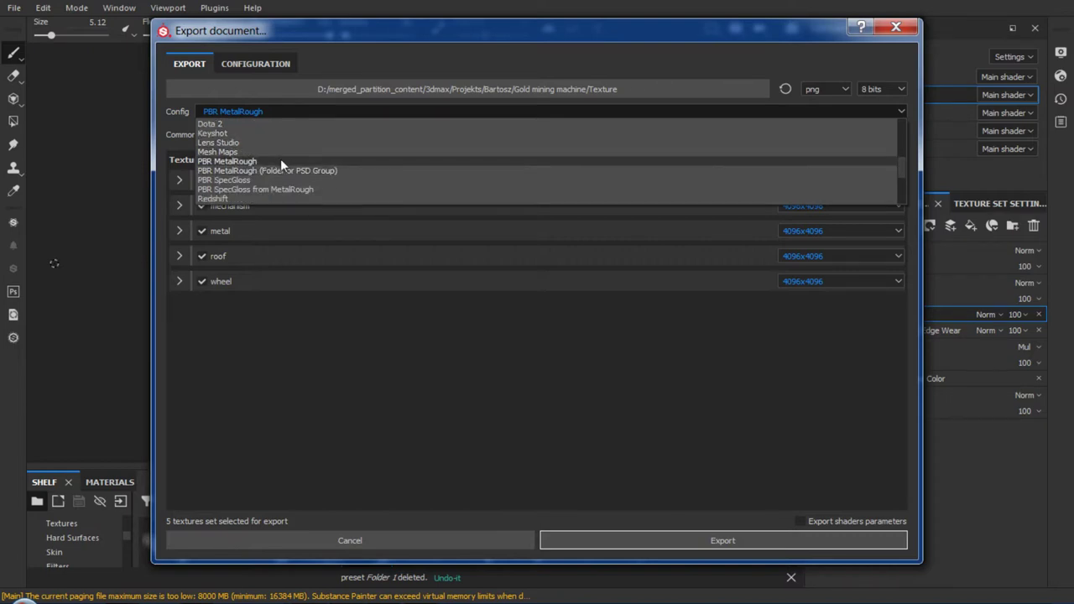
{"action": "scroll", "coordinate": [280, 159], "scroll_direction": "down", "scroll_amount": 1}
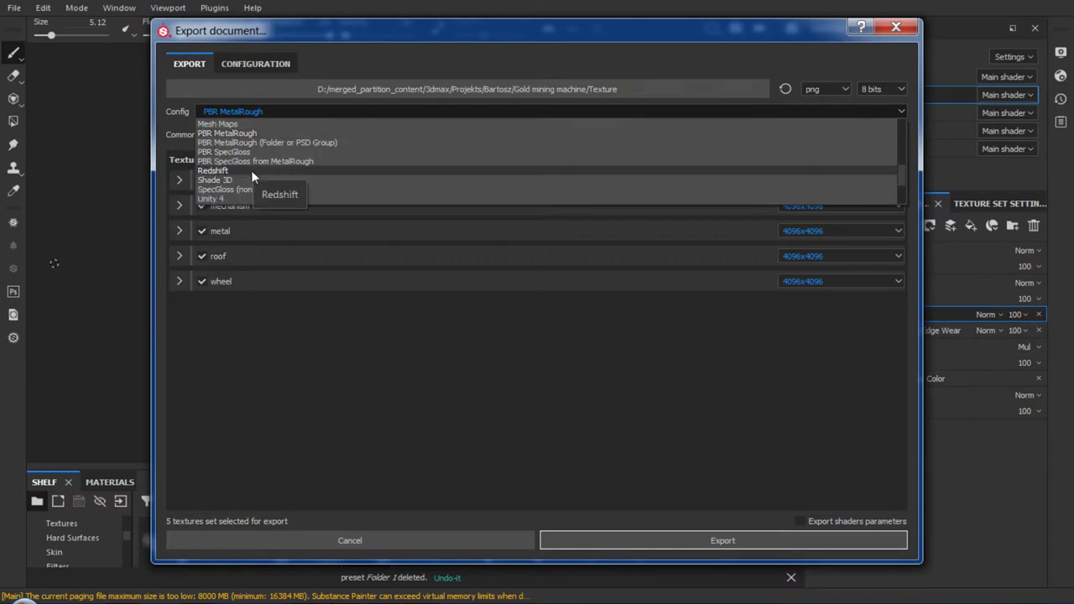
{"action": "scroll", "coordinate": [251, 170], "scroll_direction": "down", "scroll_amount": 1}
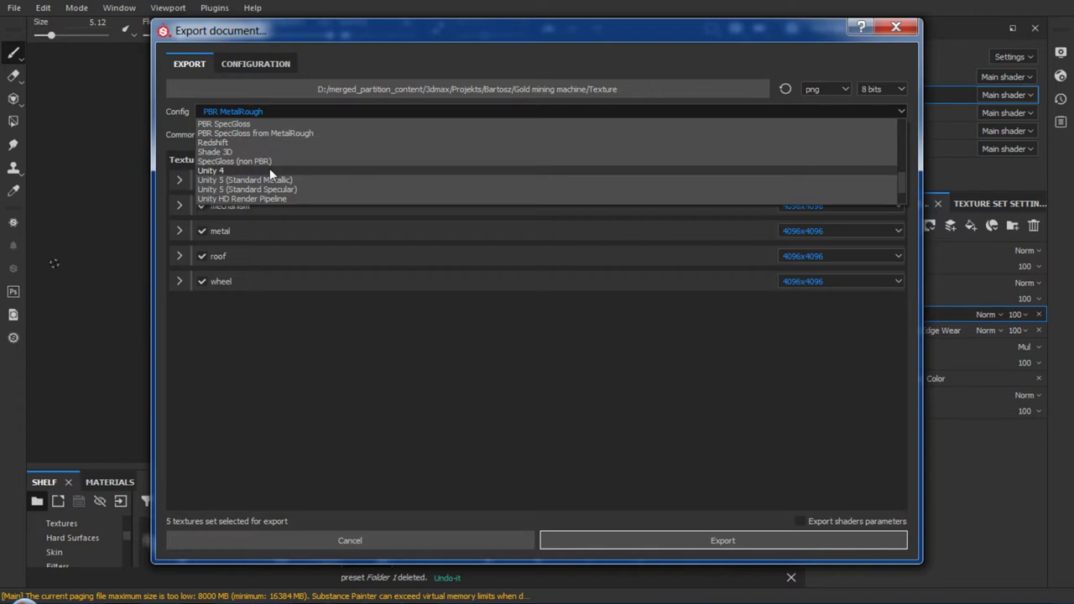
{"action": "scroll", "coordinate": [269, 168], "scroll_direction": "down", "scroll_amount": 1}
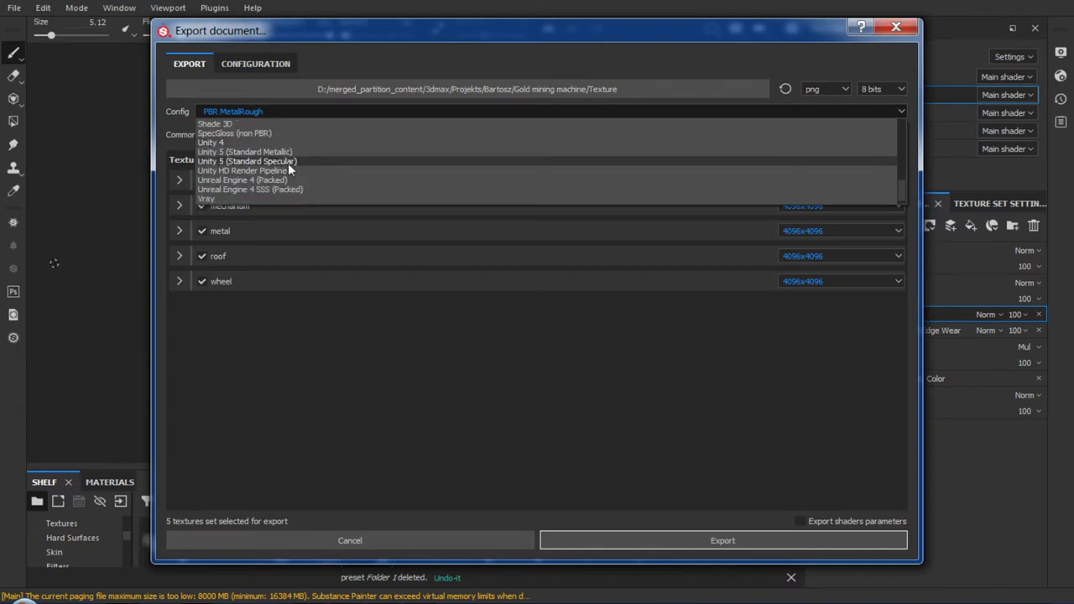
{"action": "scroll", "coordinate": [288, 163], "scroll_direction": "down", "scroll_amount": 1}
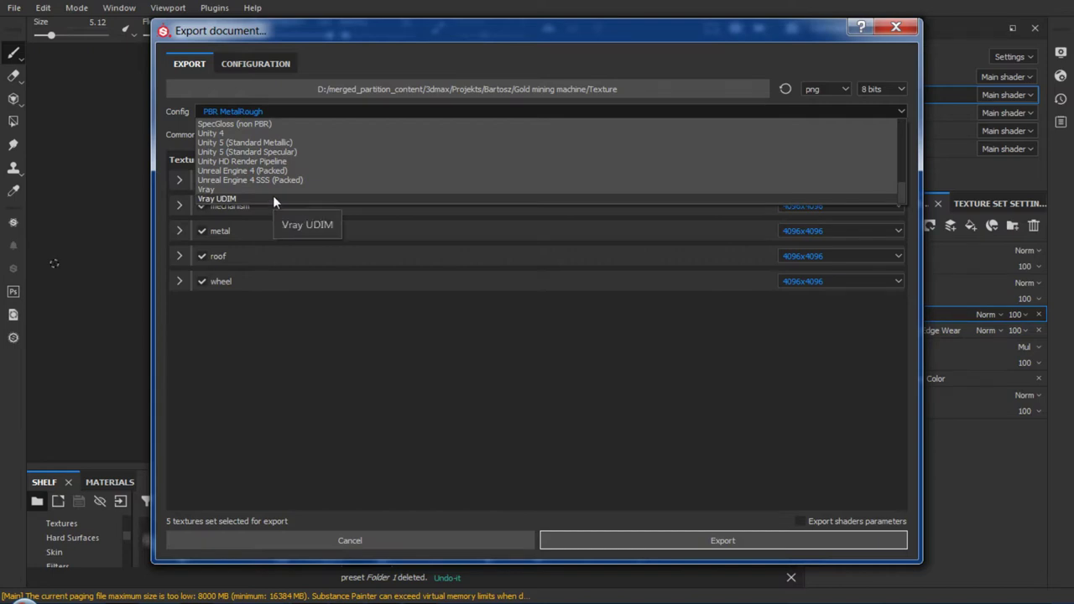
{"action": "scroll", "coordinate": [273, 193], "scroll_direction": "up", "scroll_amount": 7}
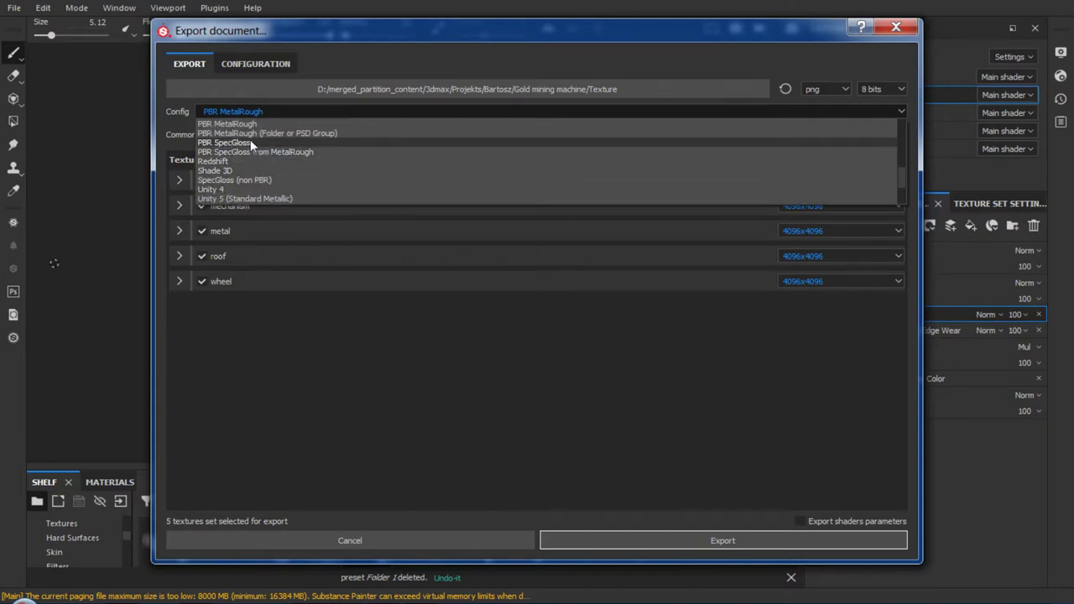
{"action": "scroll", "coordinate": [267, 177], "scroll_direction": "down", "scroll_amount": 7}
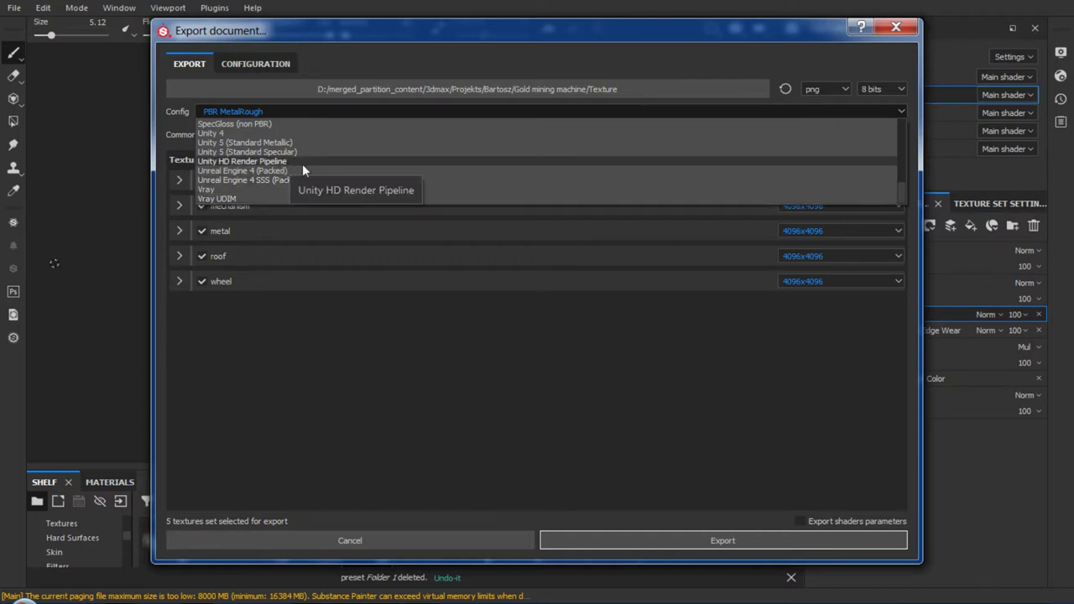
{"action": "scroll", "coordinate": [304, 166], "scroll_direction": "up", "scroll_amount": 3}
{"action": "scroll", "coordinate": [305, 164], "scroll_direction": "down", "scroll_amount": 1}
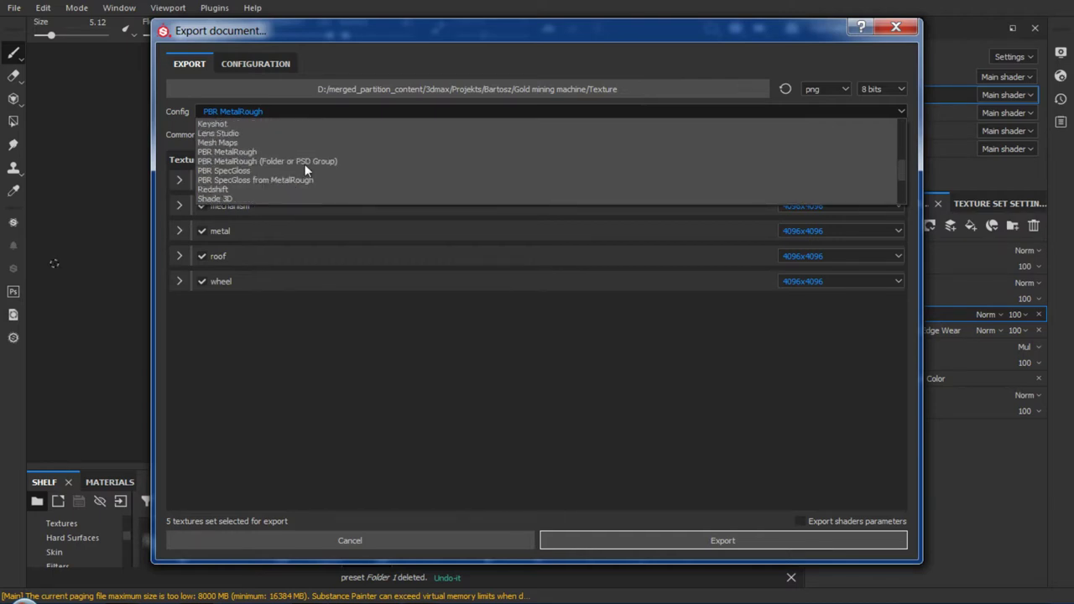
{"action": "left_click", "coordinate": [225, 156]}
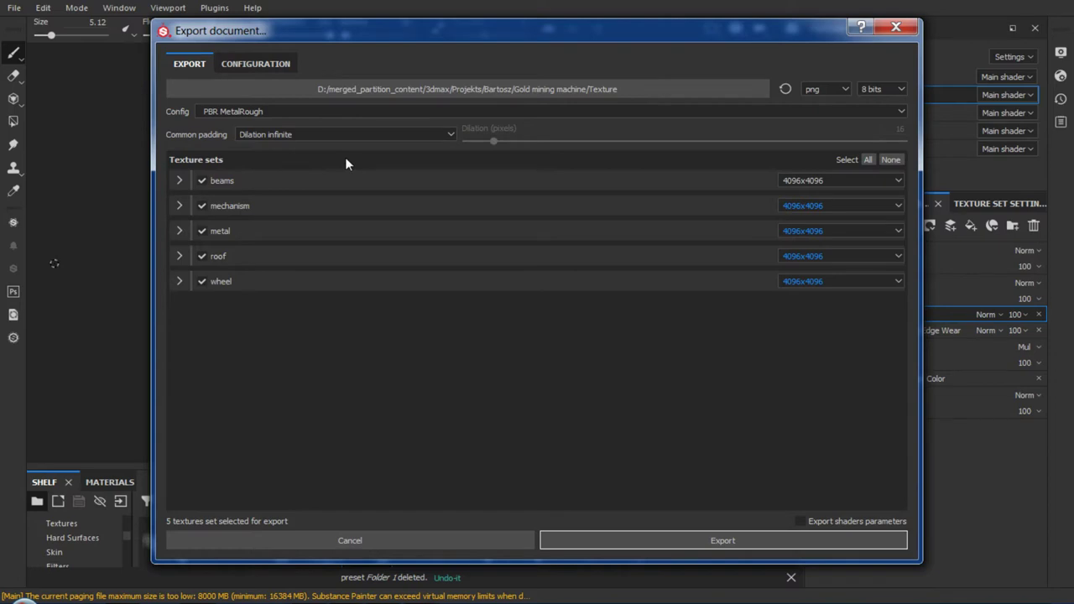
Try the No padding (Passthrough) and Dilation + Transparent padding options
{"action": "left_click", "coordinate": [449, 136]}
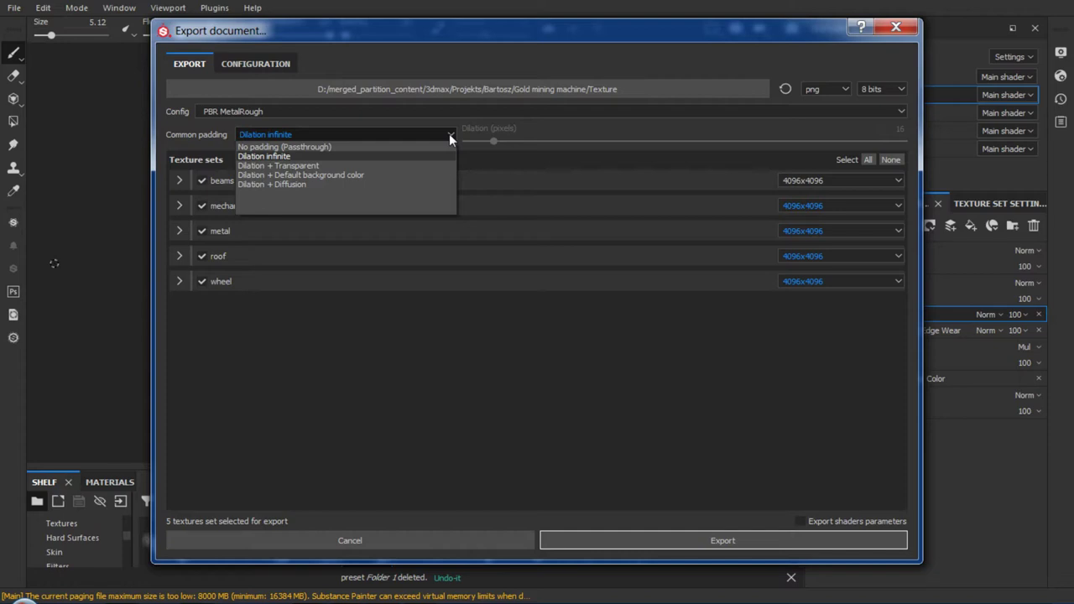
{"action": "left_click", "coordinate": [449, 133]}
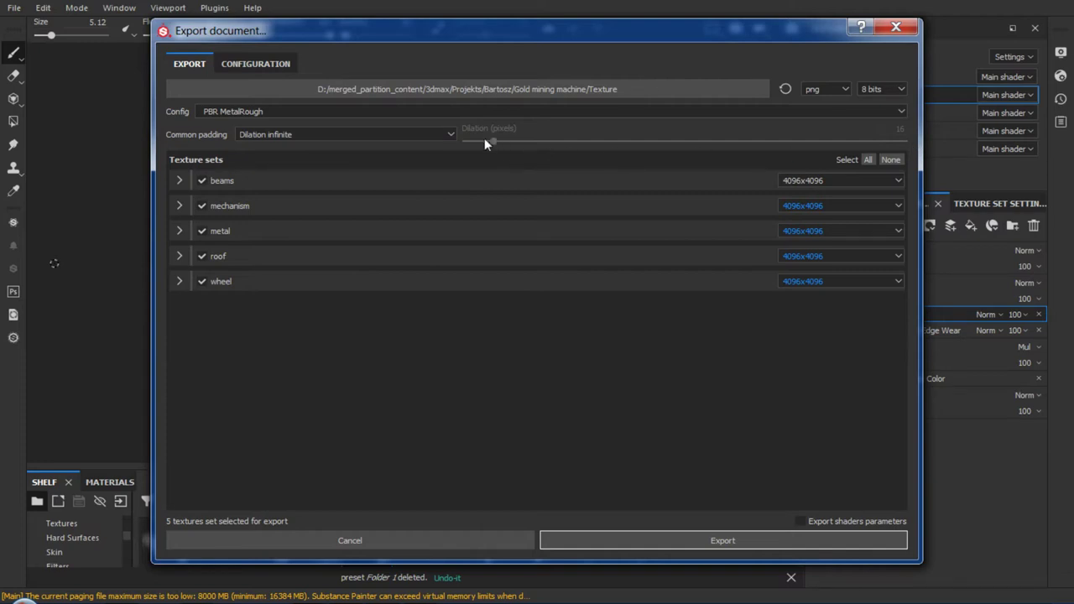
{"action": "left_click", "coordinate": [447, 134]}
{"action": "left_click", "coordinate": [431, 147]}
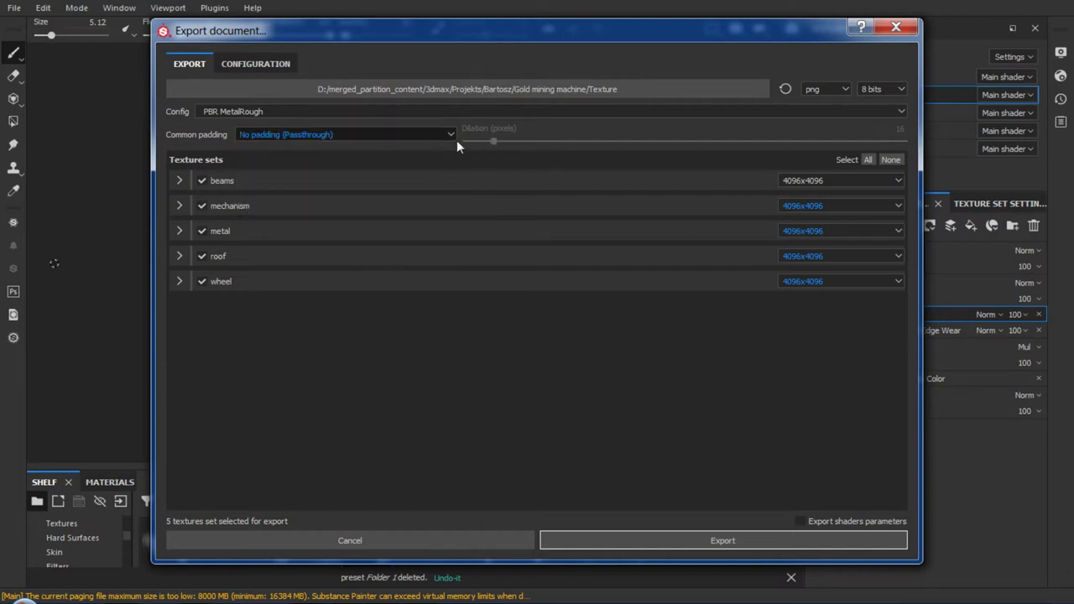
{"action": "left_click", "coordinate": [437, 134]}
{"action": "left_click", "coordinate": [430, 154]}
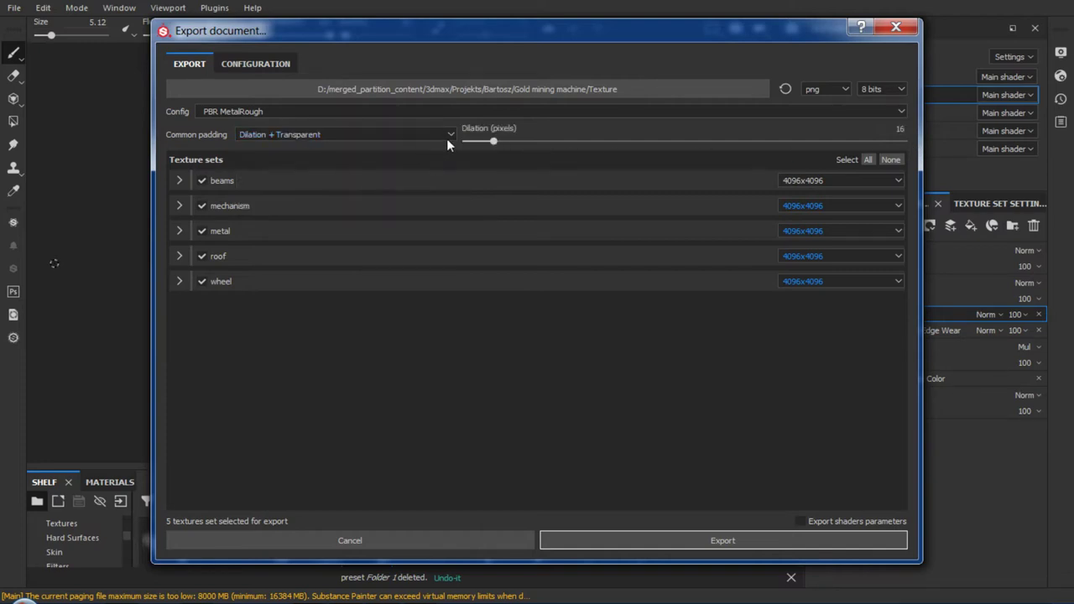
Restore Dilation infinite padding and start exporting the texture sets
{"action": "left_click", "coordinate": [417, 135]}
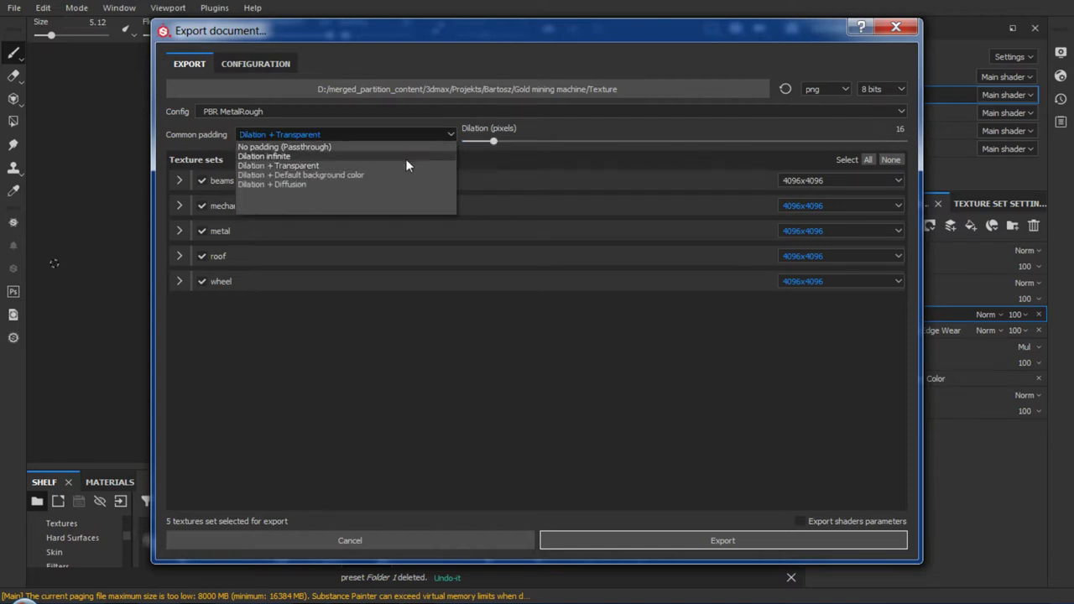
{"action": "left_click", "coordinate": [405, 159]}
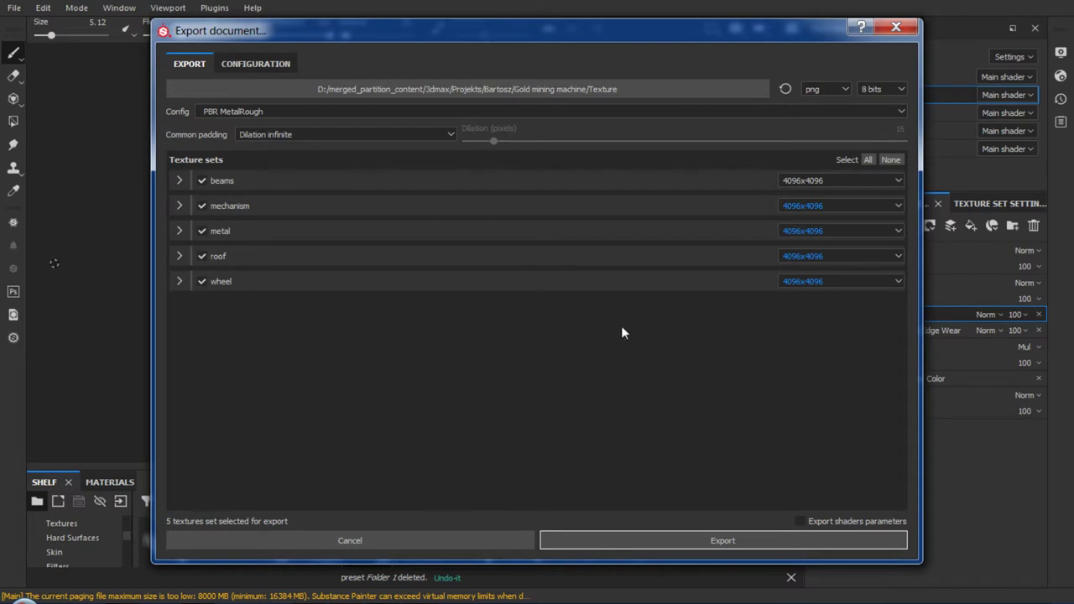
{"action": "left_click", "coordinate": [771, 546]}
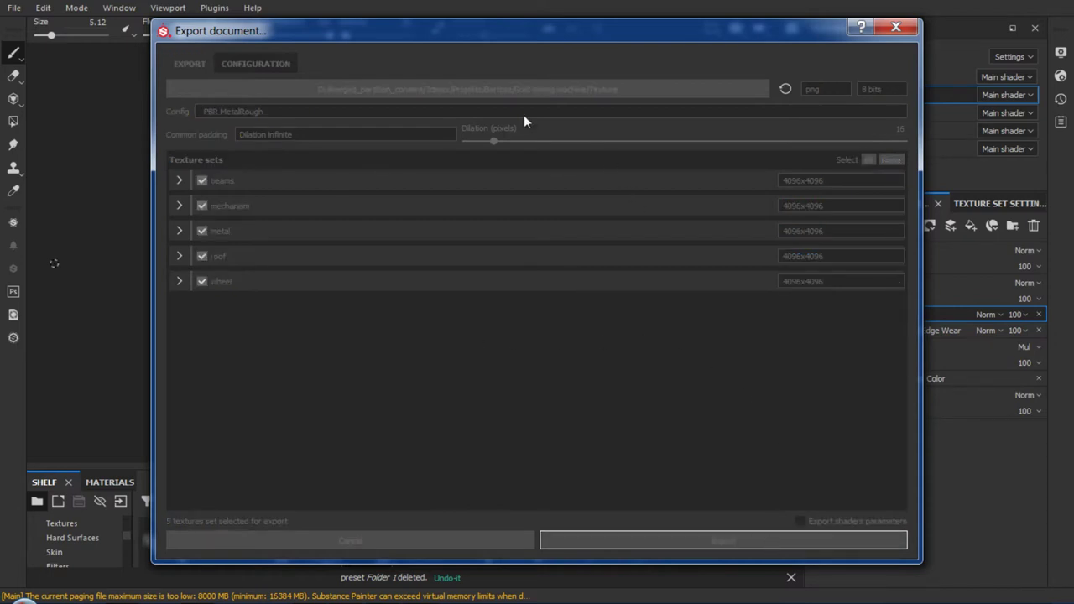
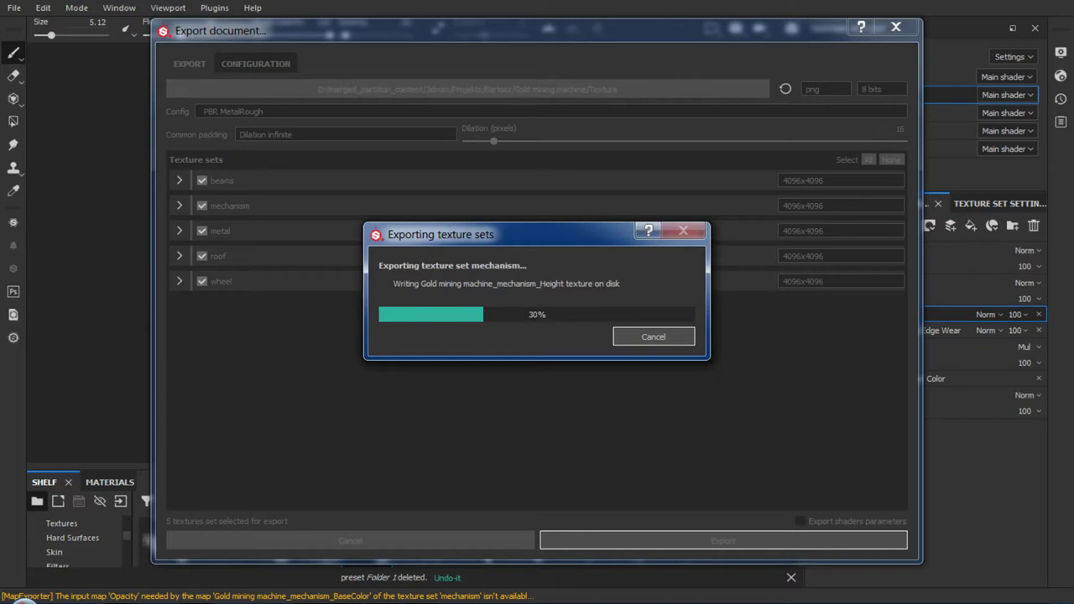
Bring a file browser window over the Export dialog while the five texture sets export
{"action": "key", "text": "alt+Tab"}
{"action": "left_click_drag", "start_coordinate": [299, 271], "coordinate": [522, 211]}
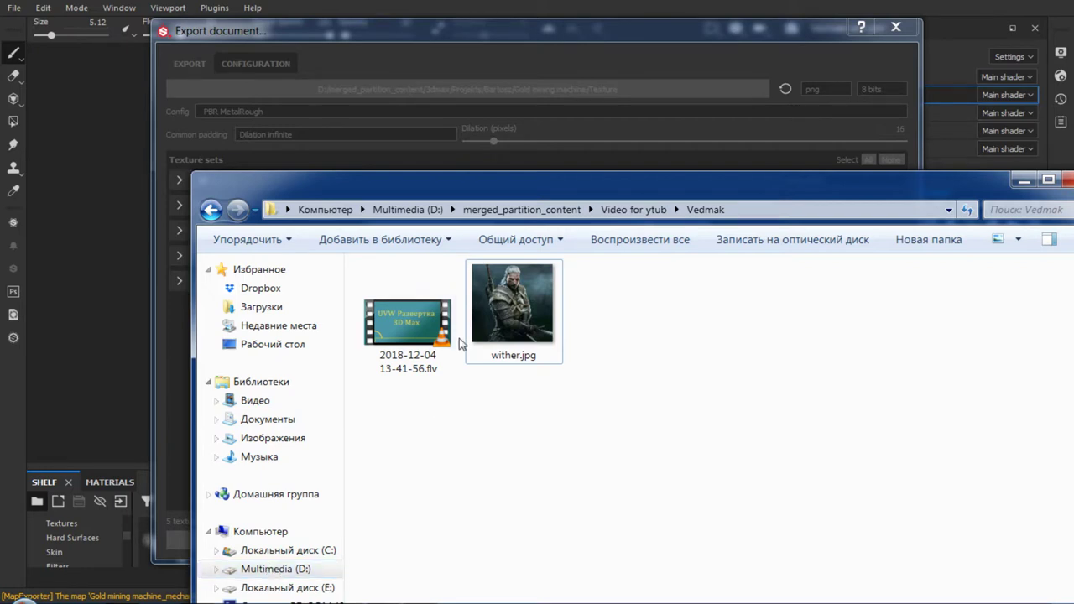
Browse from Desktop through Bartosz into the Gold mining machine project folder
{"action": "left_click", "coordinate": [263, 346]}
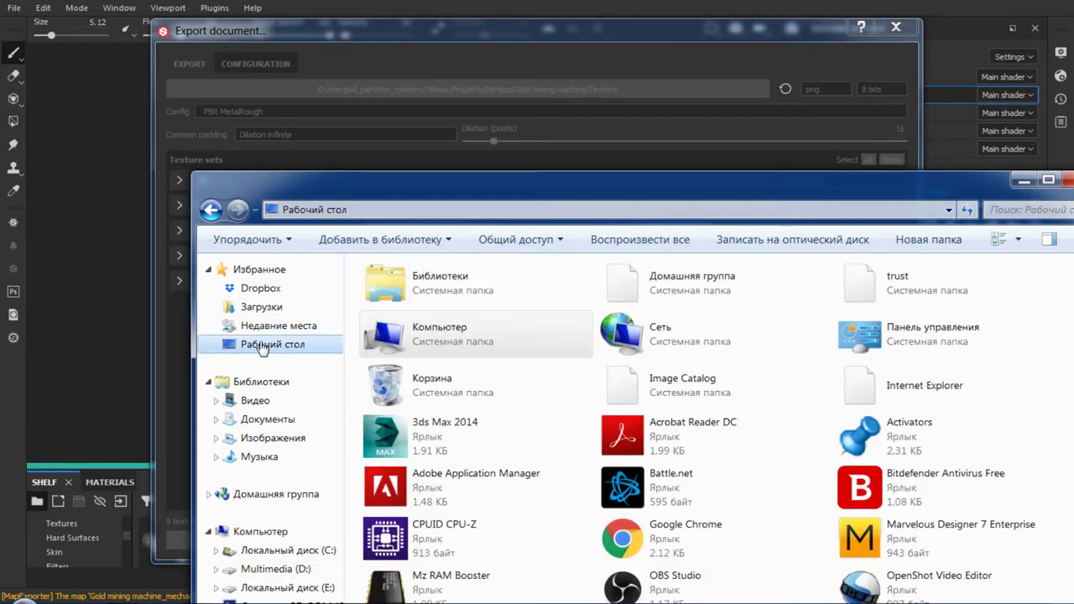
{"action": "left_click_drag", "start_coordinate": [683, 184], "coordinate": [502, 65]}
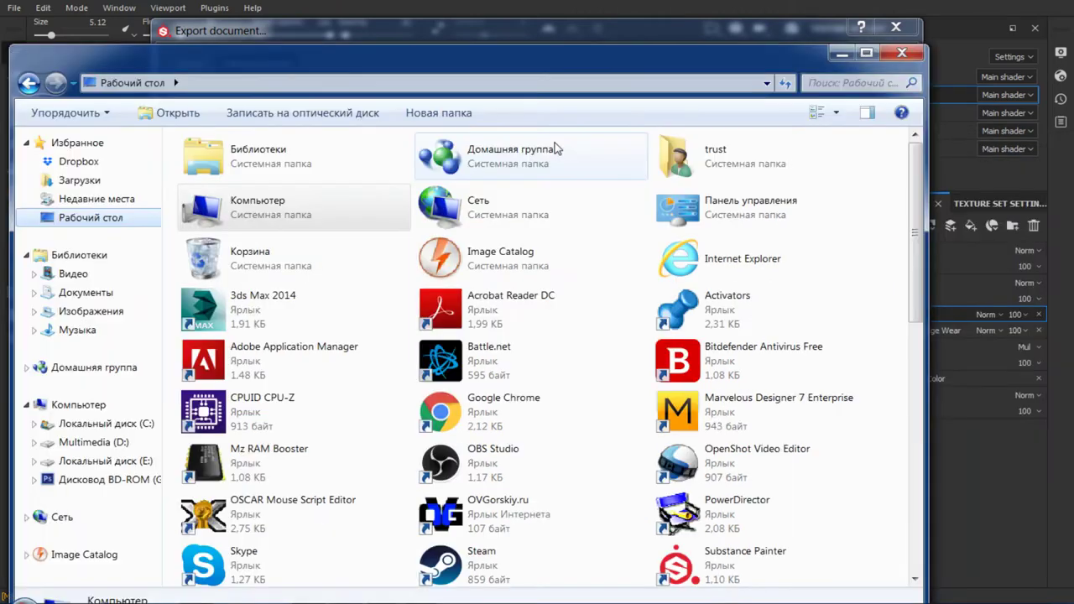
{"action": "scroll", "coordinate": [921, 317], "scroll_direction": "down", "scroll_amount": 2}
{"action": "left_click_drag", "start_coordinate": [921, 318], "coordinate": [924, 582]}
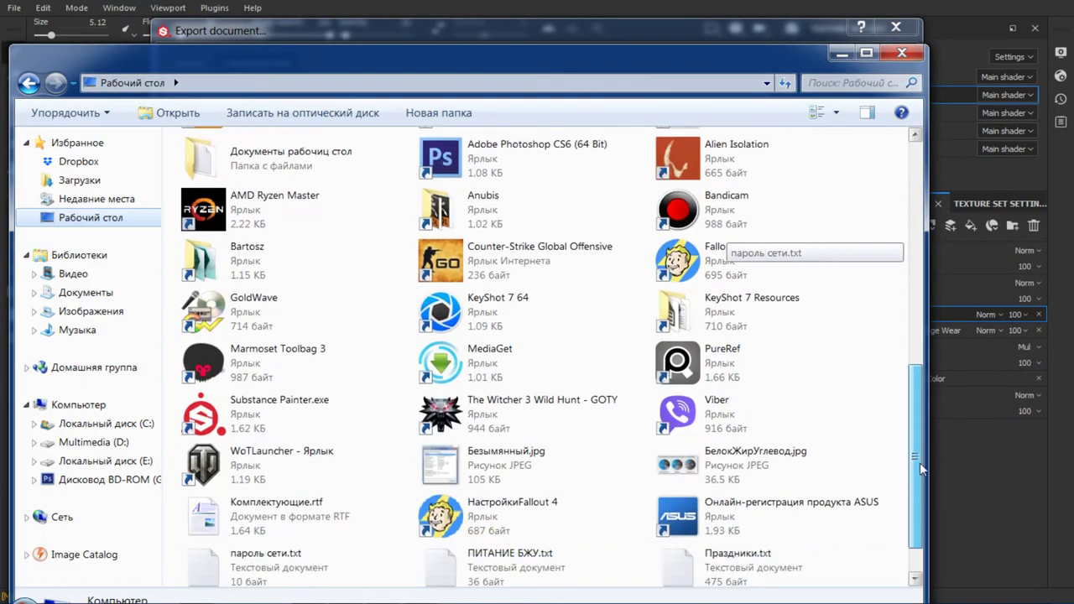
{"action": "scroll", "coordinate": [294, 409], "scroll_direction": "up", "scroll_amount": 1}
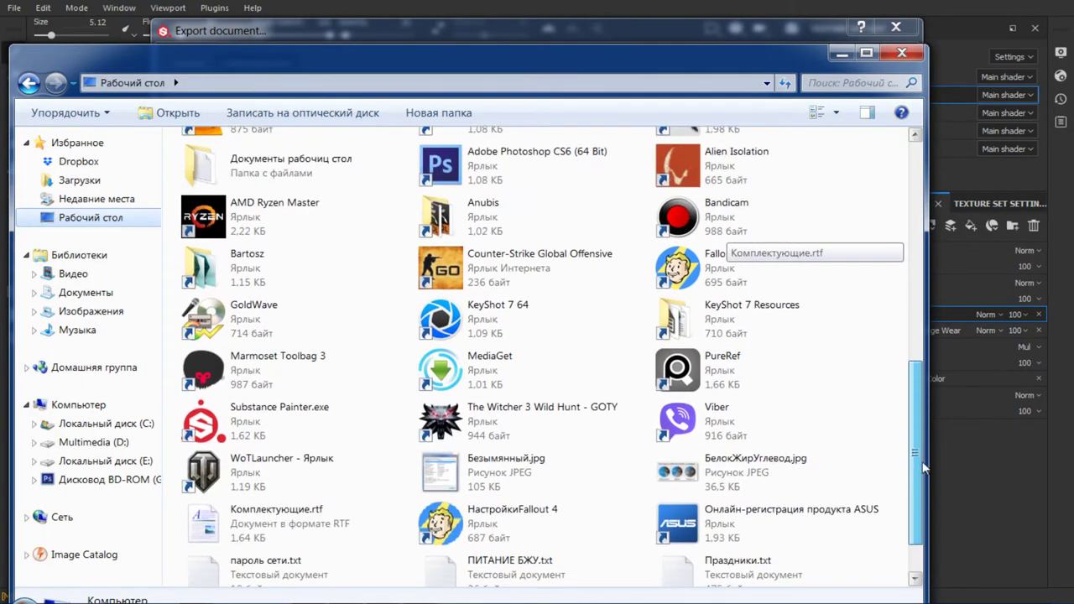
{"action": "scroll", "coordinate": [294, 409], "scroll_direction": "up", "scroll_amount": 3}
{"action": "double_click", "coordinate": [294, 408]}
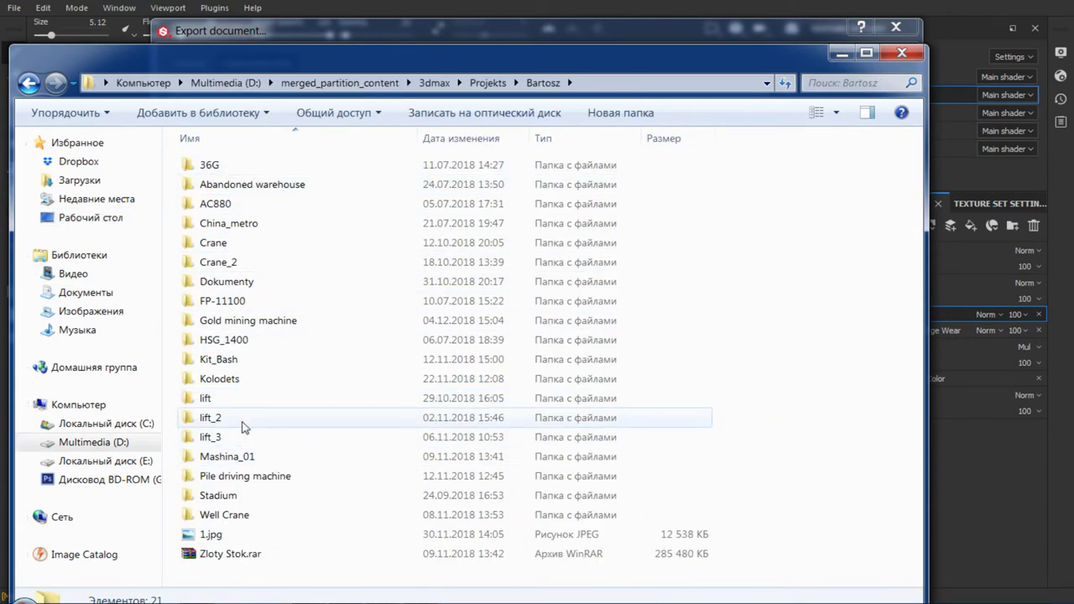
{"action": "left_click", "coordinate": [232, 326]}
{"action": "double_click", "coordinate": [232, 327]}
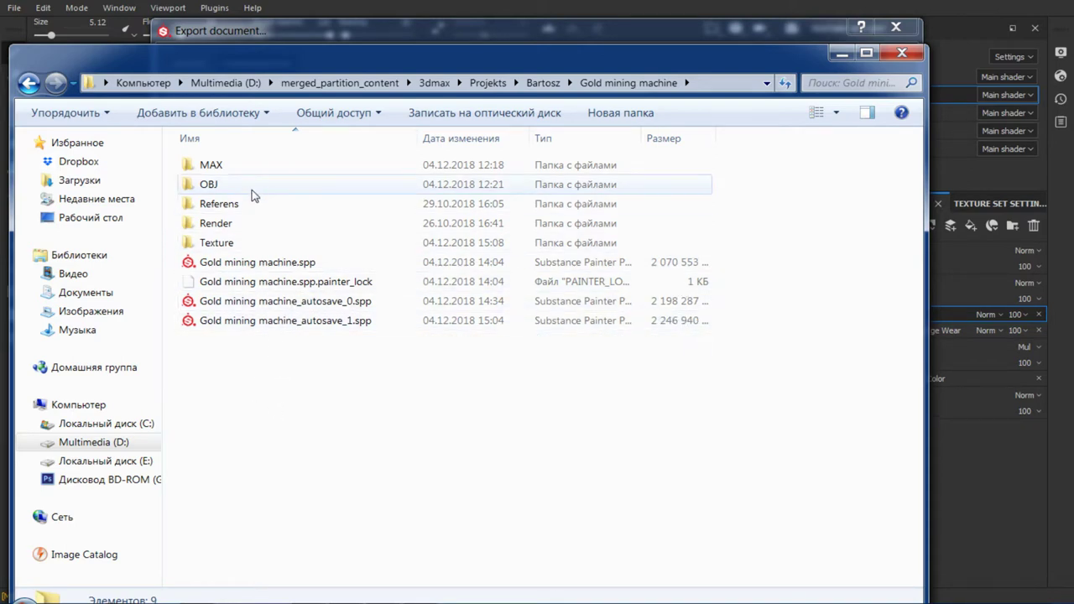
Open the Texture folder and view mechanism_Normal.png in the photo viewer
{"action": "double_click", "coordinate": [227, 243]}
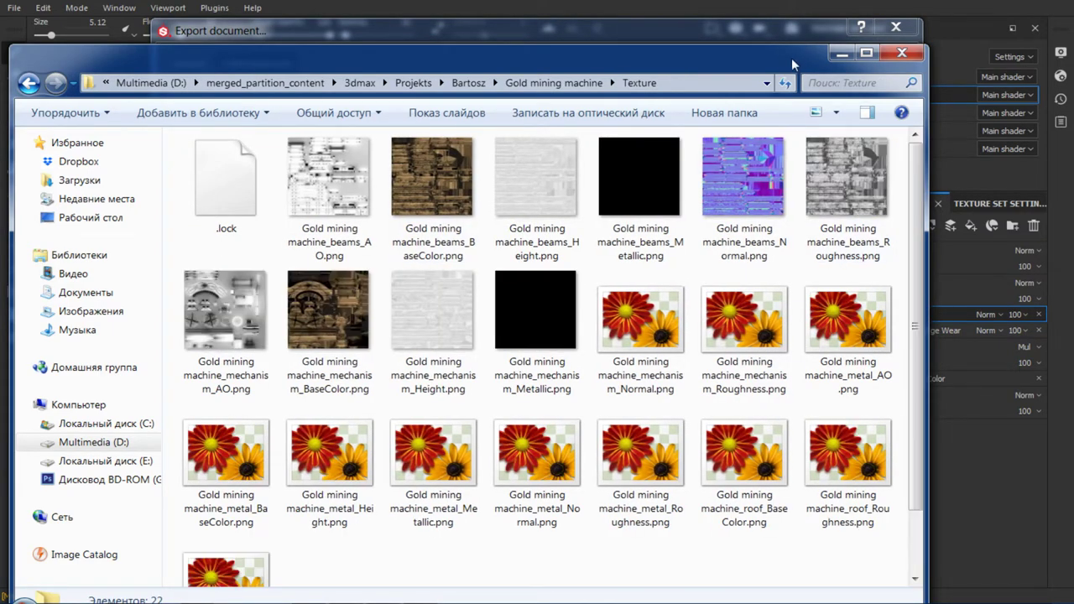
{"action": "left_click_drag", "start_coordinate": [780, 57], "coordinate": [813, 36]}
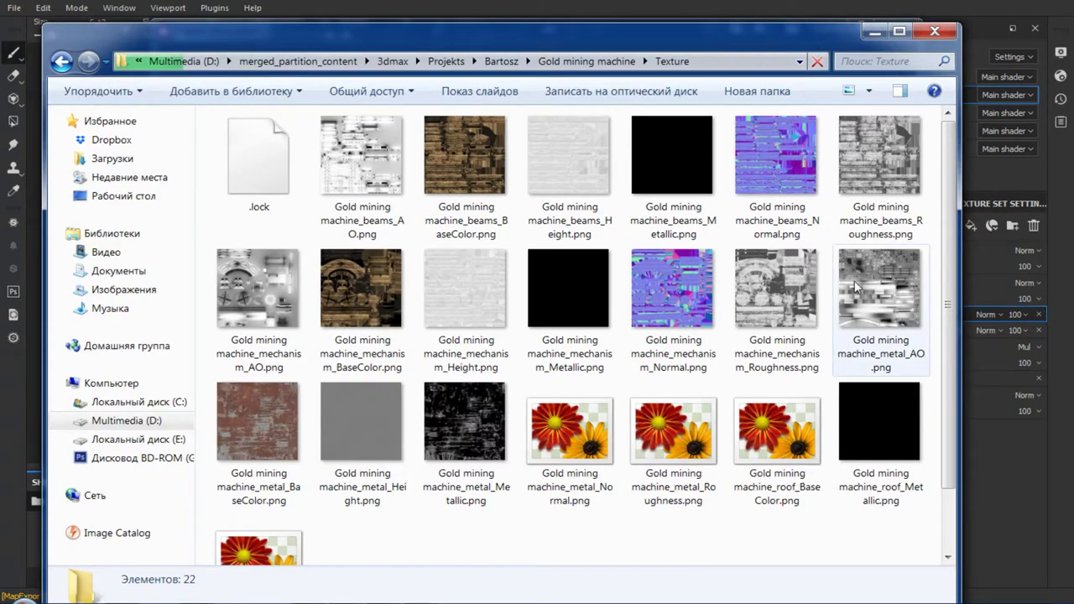
{"action": "double_click", "coordinate": [671, 288]}
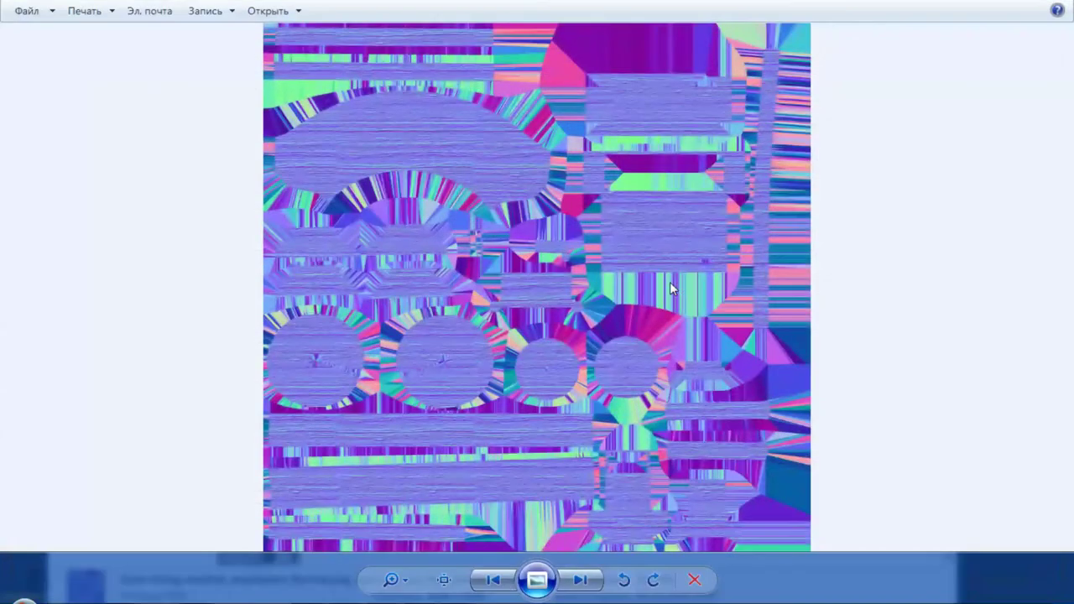
{"action": "scroll", "coordinate": [670, 282], "scroll_direction": "up", "scroll_amount": 3}
{"action": "scroll", "coordinate": [510, 209], "scroll_direction": "up", "scroll_amount": 1}
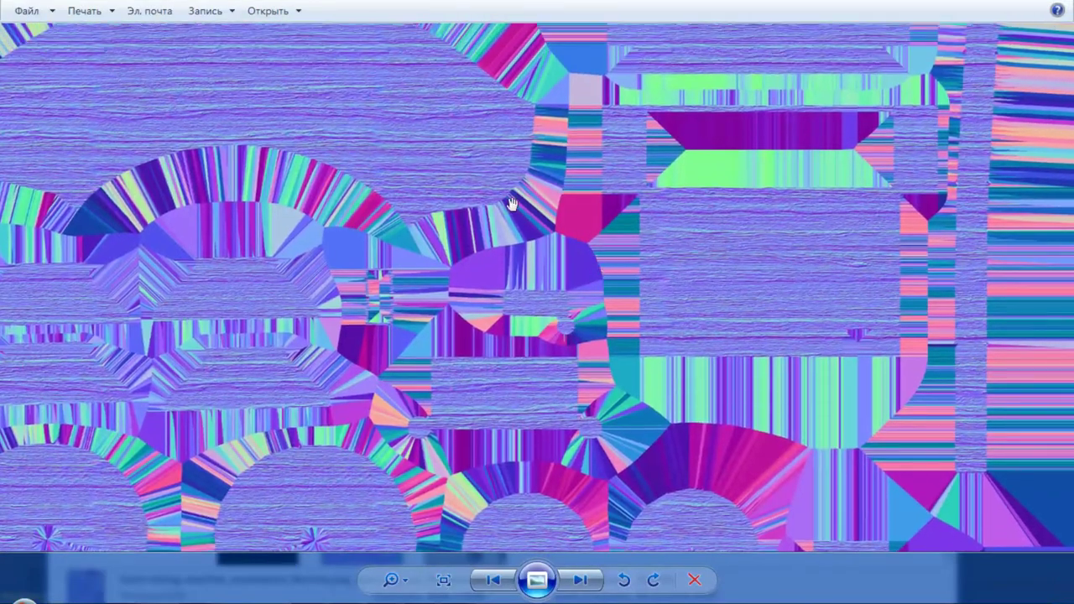
{"action": "scroll", "coordinate": [439, 159], "scroll_direction": "up", "scroll_amount": 1}
{"action": "scroll", "coordinate": [505, 372], "scroll_direction": "up", "scroll_amount": 1}
{"action": "scroll", "coordinate": [416, 254], "scroll_direction": "up", "scroll_amount": 1}
{"action": "scroll", "coordinate": [417, 254], "scroll_direction": "down", "scroll_amount": 1}
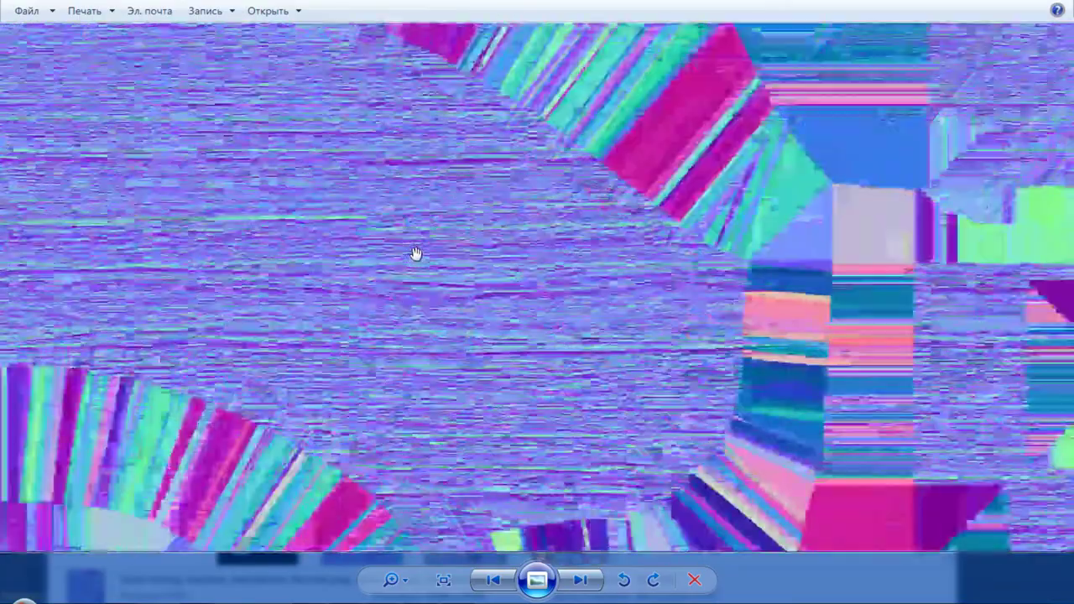
{"action": "scroll", "coordinate": [416, 254], "scroll_direction": "down", "scroll_amount": 1}
{"action": "scroll", "coordinate": [416, 254], "scroll_direction": "down", "scroll_amount": 1}
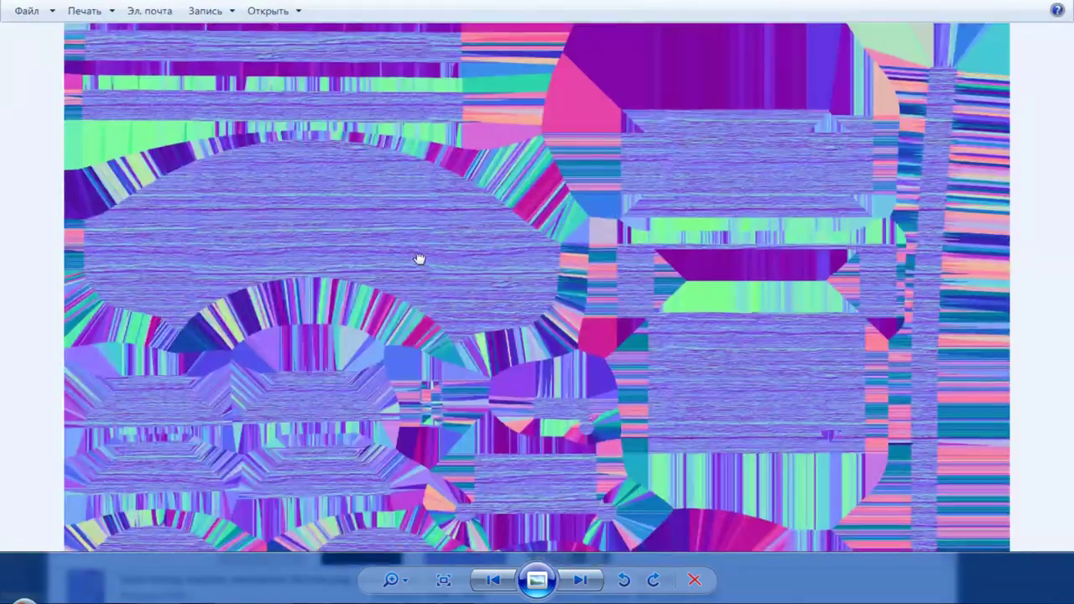
{"action": "left_click_drag", "start_coordinate": [420, 258], "coordinate": [463, 153]}
{"action": "scroll", "coordinate": [402, 420], "scroll_direction": "up", "scroll_amount": 1}
{"action": "scroll", "coordinate": [403, 418], "scroll_direction": "up", "scroll_amount": 1}
{"action": "scroll", "coordinate": [403, 417], "scroll_direction": "down", "scroll_amount": 1}
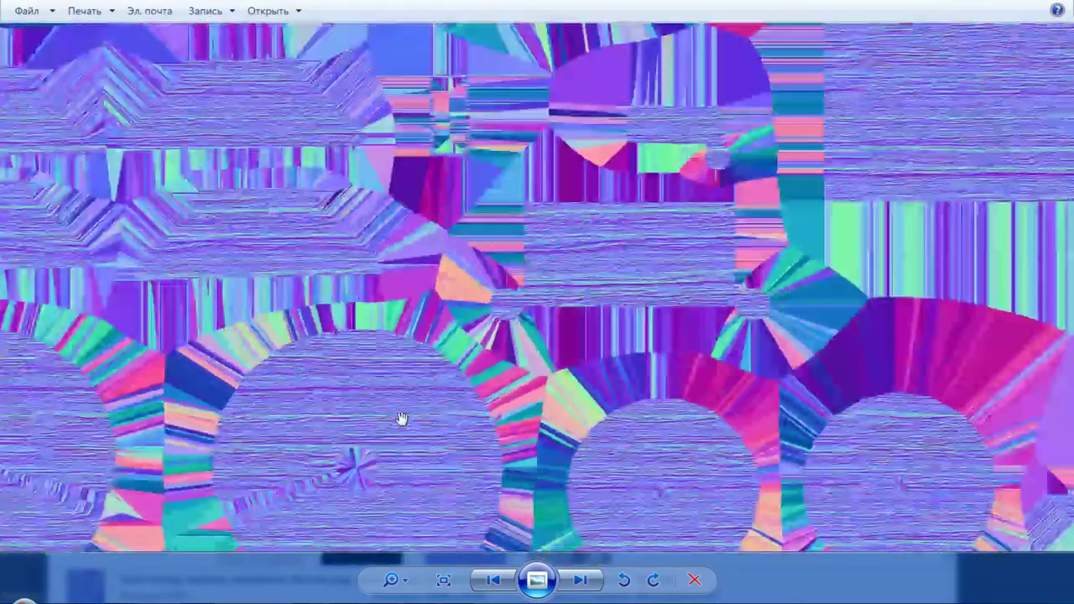
{"action": "scroll", "coordinate": [401, 420], "scroll_direction": "down", "scroll_amount": 1}
Close the normal map viewer, scroll through the exported textures, and minimize Explorer
{"action": "left_click", "coordinate": [1061, 4]}
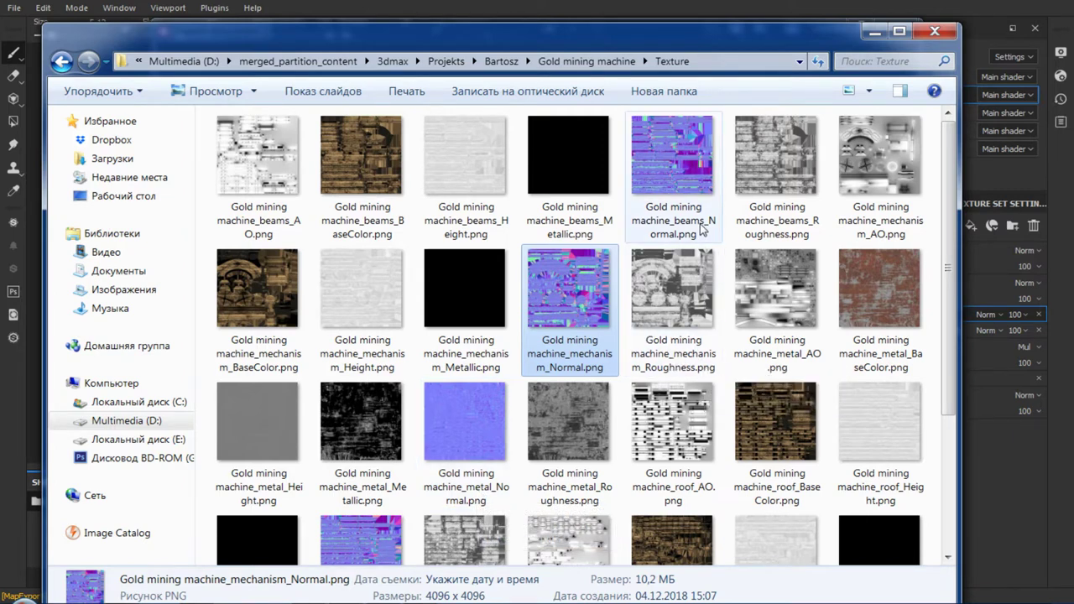
{"action": "scroll", "coordinate": [756, 277], "scroll_direction": "down", "scroll_amount": 2}
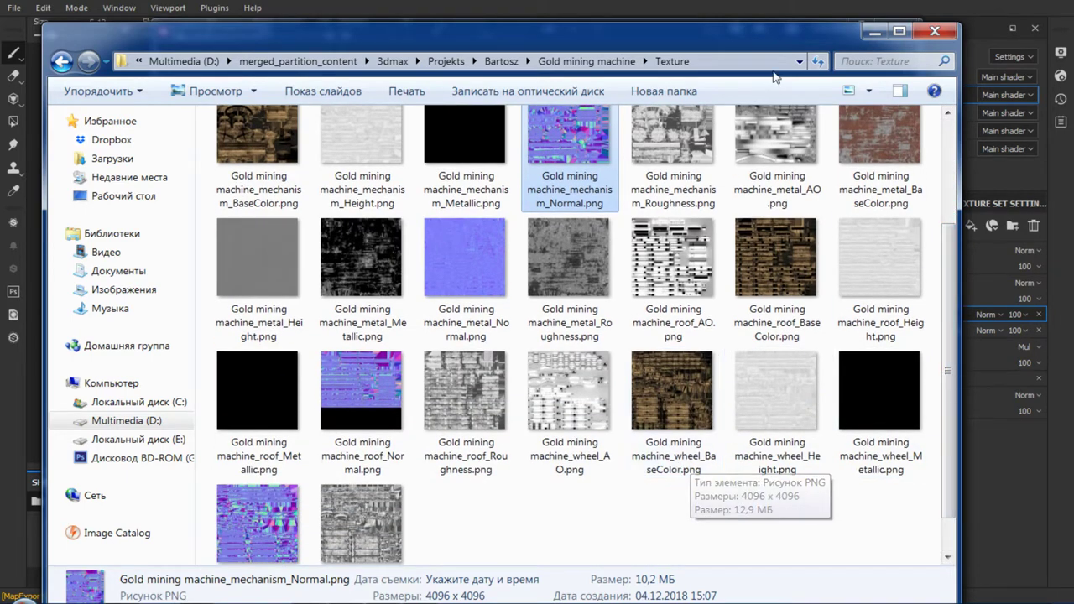
{"action": "left_click", "coordinate": [873, 32]}
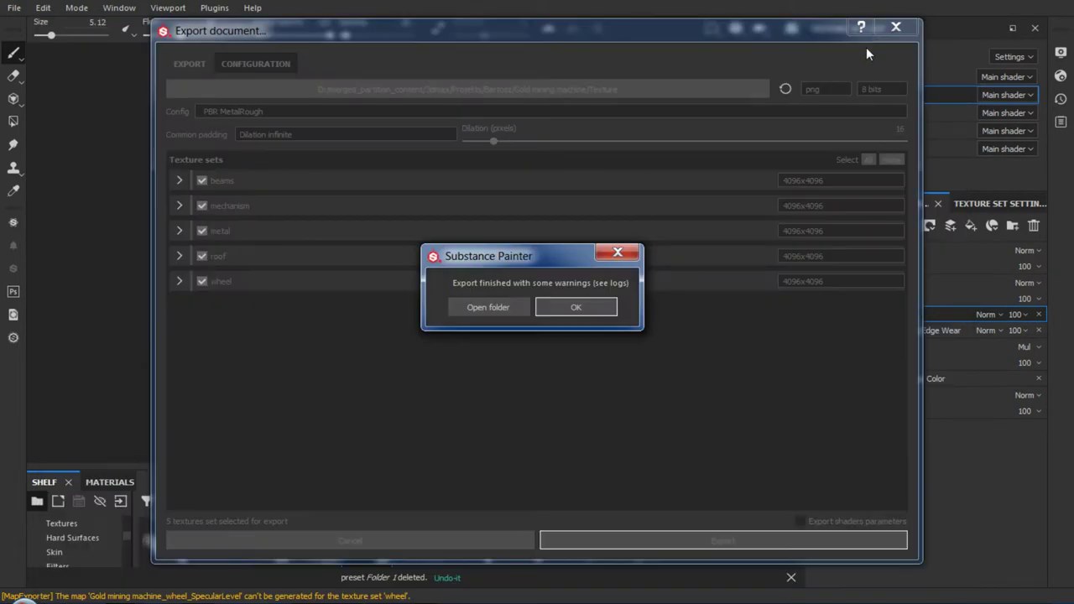
Dismiss the export-finished message and orbit the machine to a more frontal view
{"action": "left_click", "coordinate": [559, 300]}
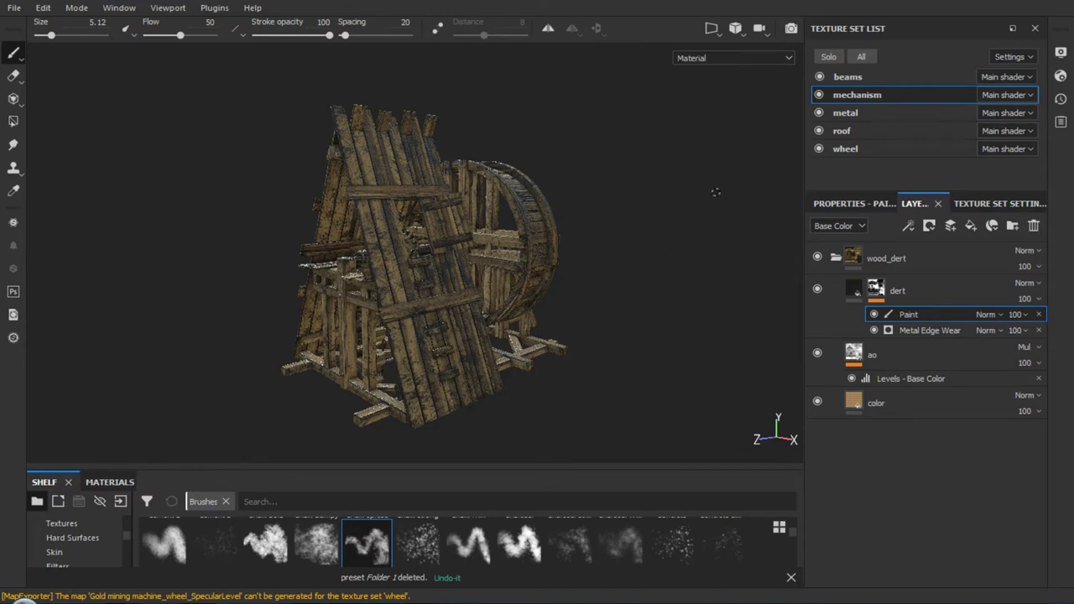
{"action": "left_click_drag", "start_coordinate": [606, 251], "coordinate": [598, 207], "text": "alt"}
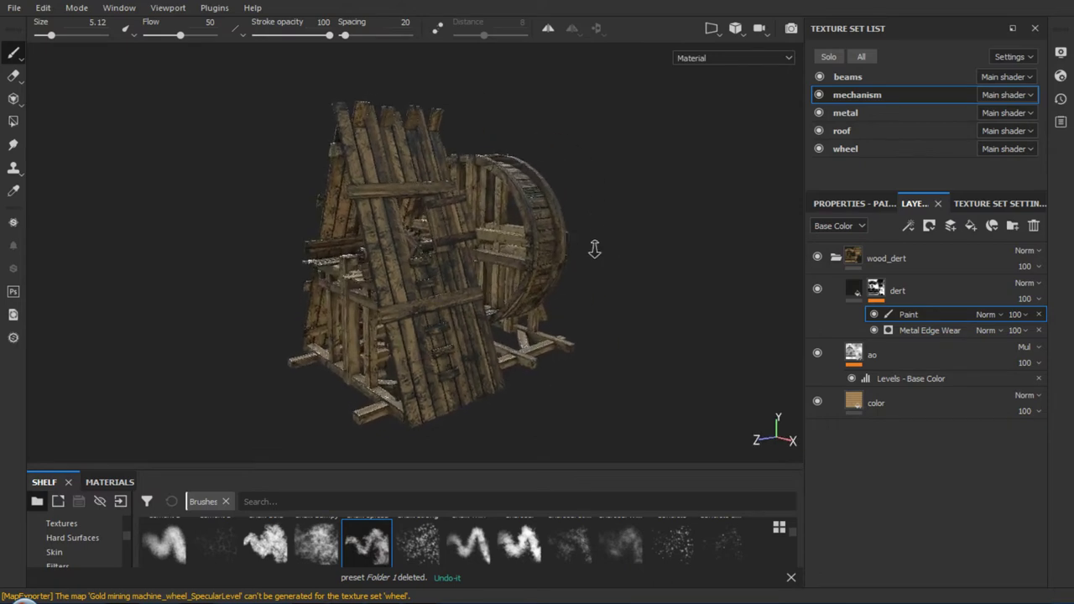
{"action": "middle_click_drag", "start_coordinate": [597, 207], "coordinate": [590, 221], "text": "alt"}
{"action": "mouse_move", "coordinate": [590, 221]}
{"action": "left_mouse_down", "text": "alt"}
{"action": "mouse_move", "coordinate": [568, 207]}
{"action": "mouse_move", "coordinate": [585, 223]}
{"action": "mouse_move", "coordinate": [812, 232]}
{"action": "mouse_move", "coordinate": [714, 232]}
{"action": "left_mouse_up", "text": "alt"}
{"action": "middle_click_drag", "start_coordinate": [629, 224], "coordinate": [669, 223], "text": "alt"}
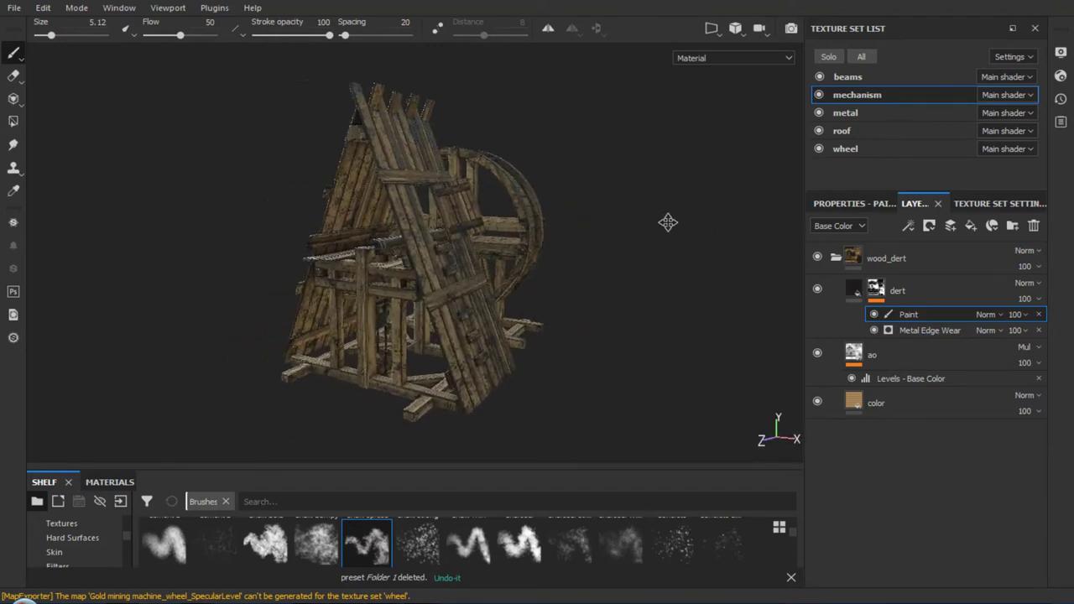
{"action": "mouse_move", "coordinate": [647, 227]}
{"action": "left_mouse_down", "text": "alt"}
{"action": "mouse_move", "coordinate": [595, 240]}
{"action": "mouse_move", "coordinate": [609, 263]}
{"action": "mouse_move", "coordinate": [609, 249]}
{"action": "mouse_move", "coordinate": [643, 251]}
{"action": "left_mouse_up", "text": "alt"}
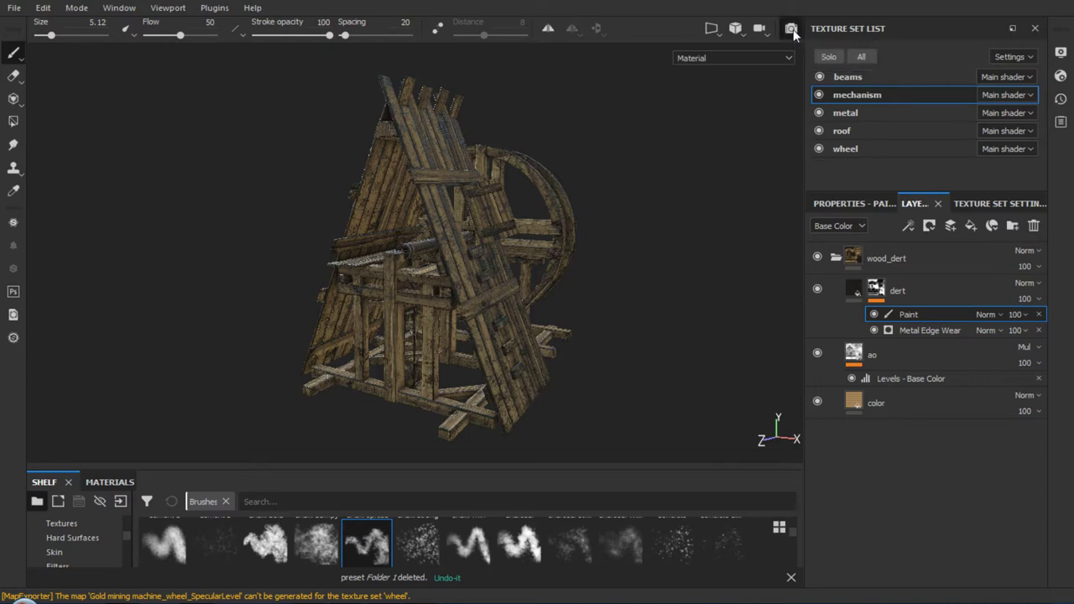
Switch the viewport to Iray rendering and review the Renderer Settings
{"action": "left_click", "coordinate": [790, 29]}
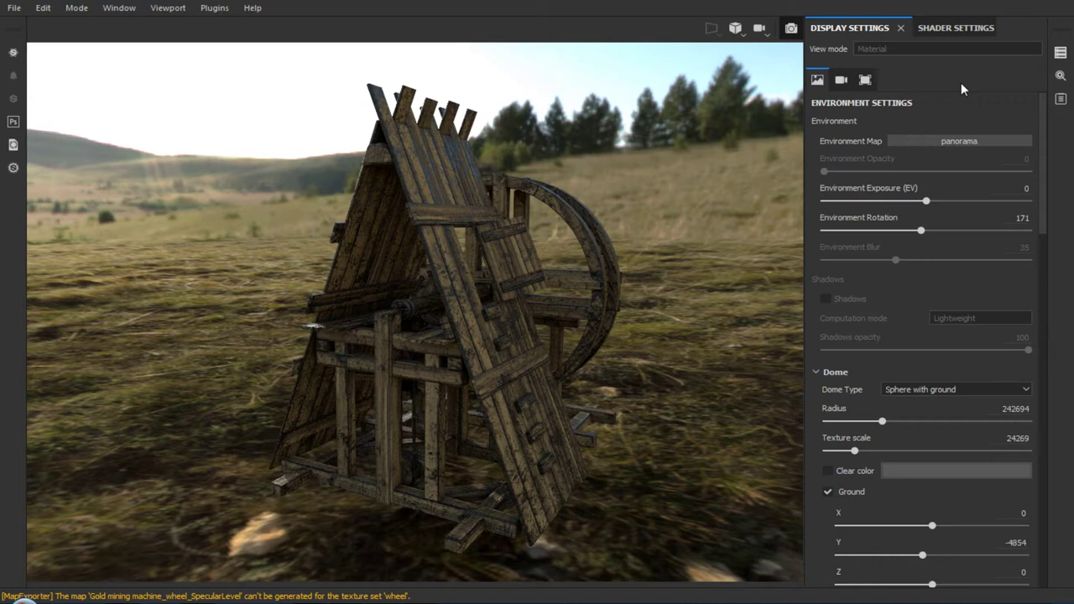
{"action": "left_click", "coordinate": [1060, 53]}
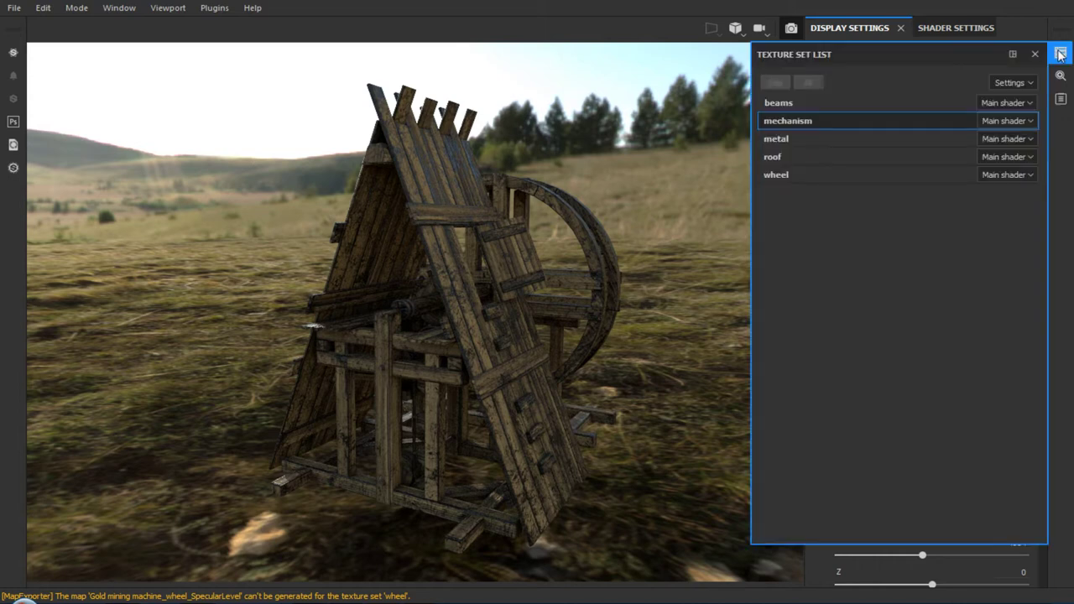
{"action": "left_click", "coordinate": [1060, 53]}
{"action": "left_click", "coordinate": [1060, 76]}
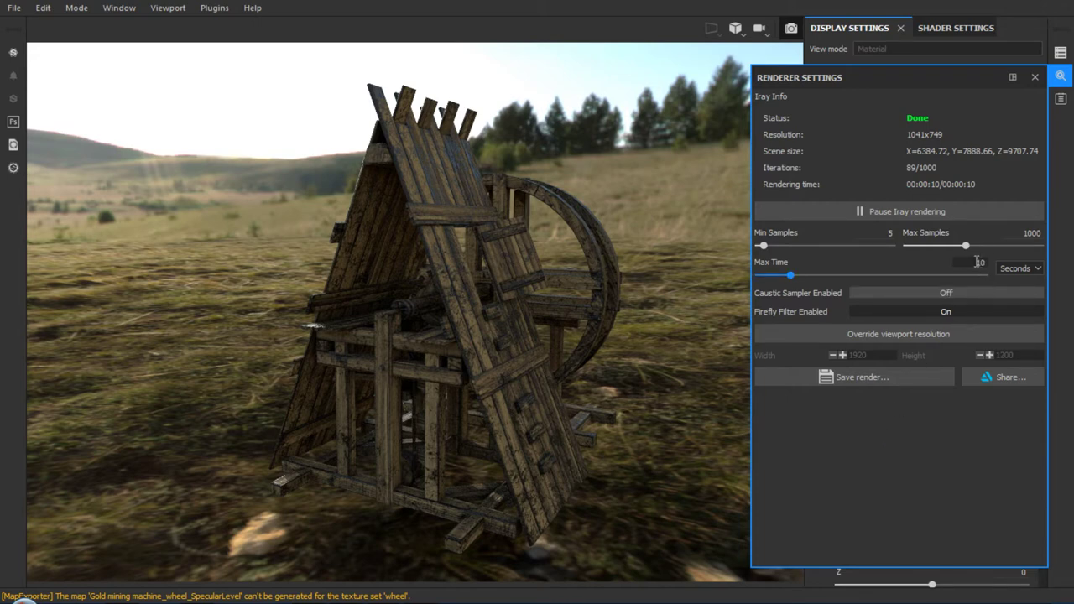
{"action": "left_click", "coordinate": [1035, 76]}
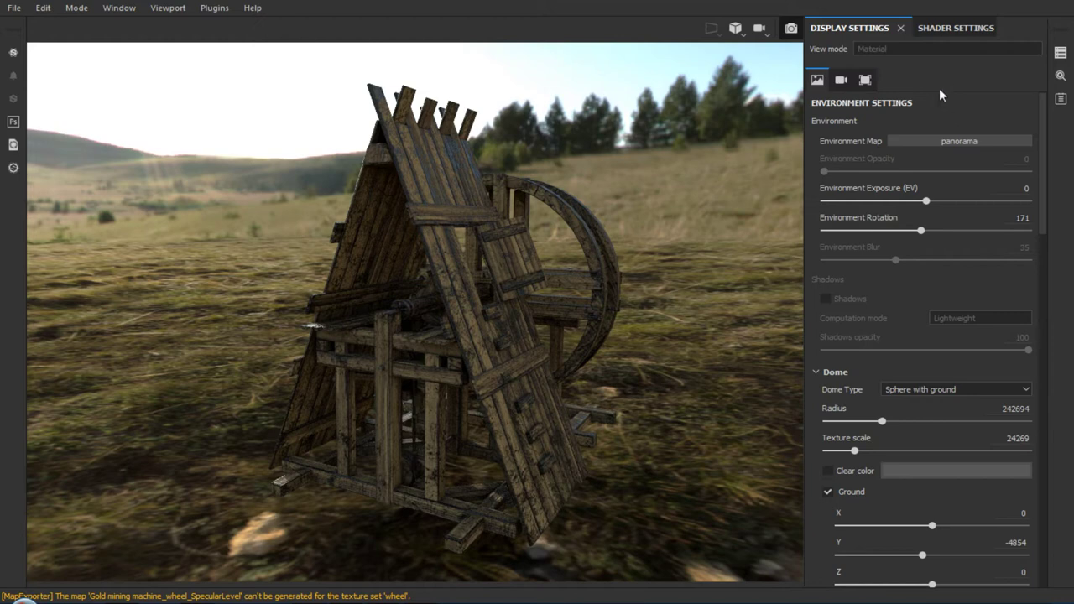
Change the environment map to studio_02
{"action": "left_click", "coordinate": [951, 145]}
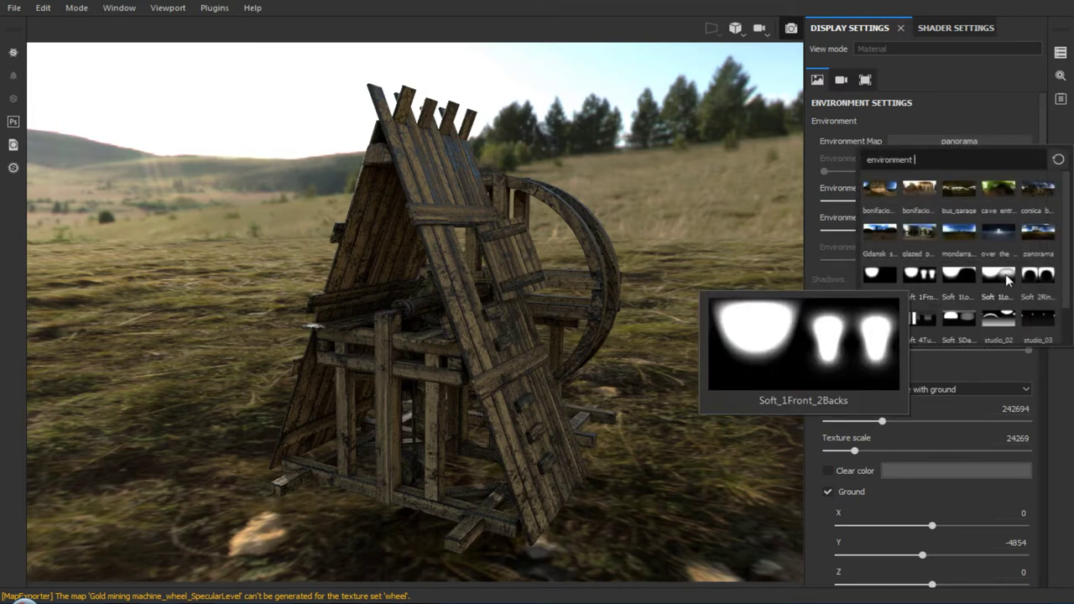
{"action": "key", "text": "Escape"}
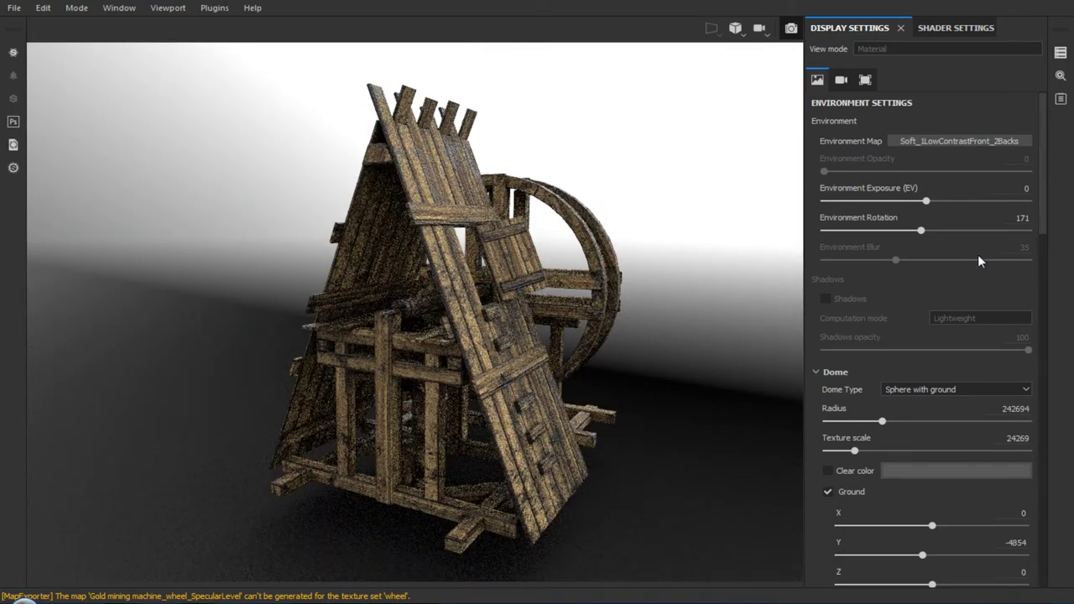
{"action": "left_click", "coordinate": [961, 148]}
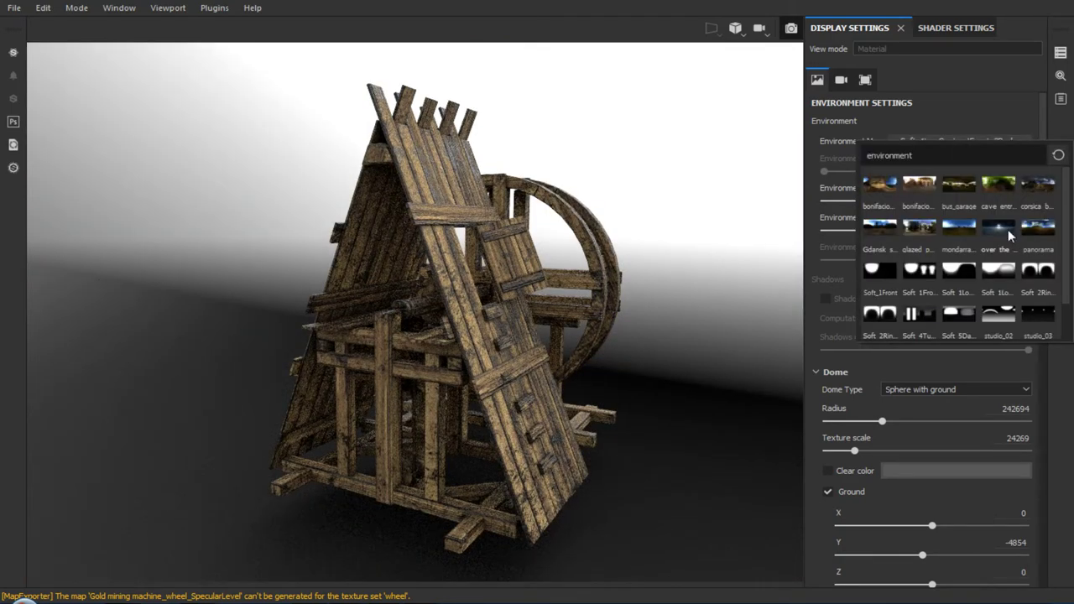
{"action": "left_click", "coordinate": [1000, 314]}
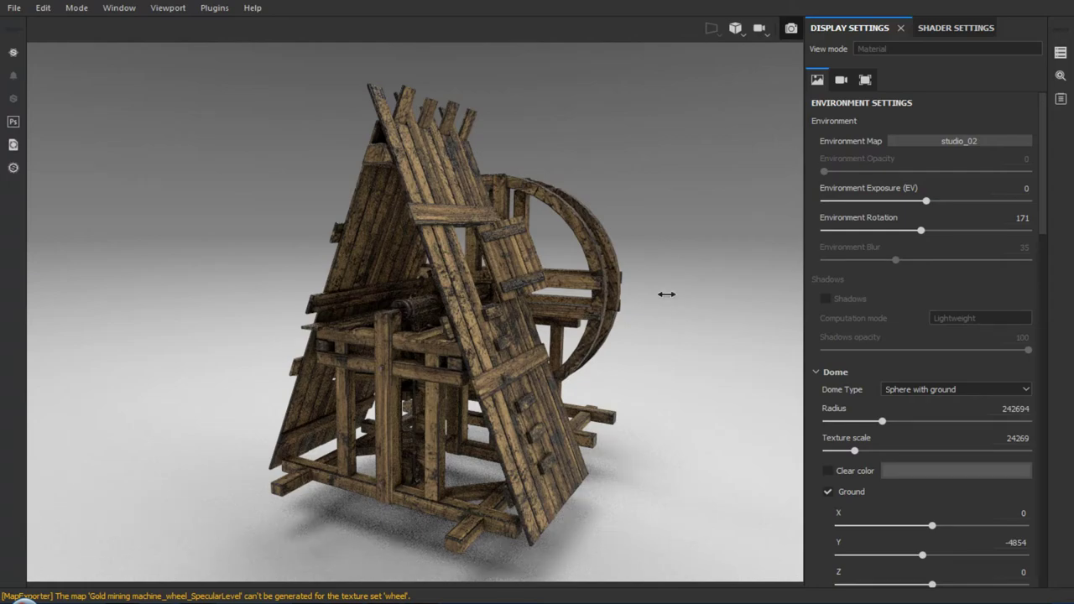
Set environment exposure to 0.37 and environment rotation to 189
{"action": "mouse_move", "coordinate": [664, 293]}
{"action": "right_mouse_down", "text": "shift"}
{"action": "mouse_move", "coordinate": [601, 295]}
{"action": "mouse_move", "coordinate": [751, 297]}
{"action": "mouse_move", "coordinate": [562, 294]}
{"action": "mouse_move", "coordinate": [715, 290]}
{"action": "mouse_move", "coordinate": [675, 291]}
{"action": "right_mouse_up", "text": "shift"}
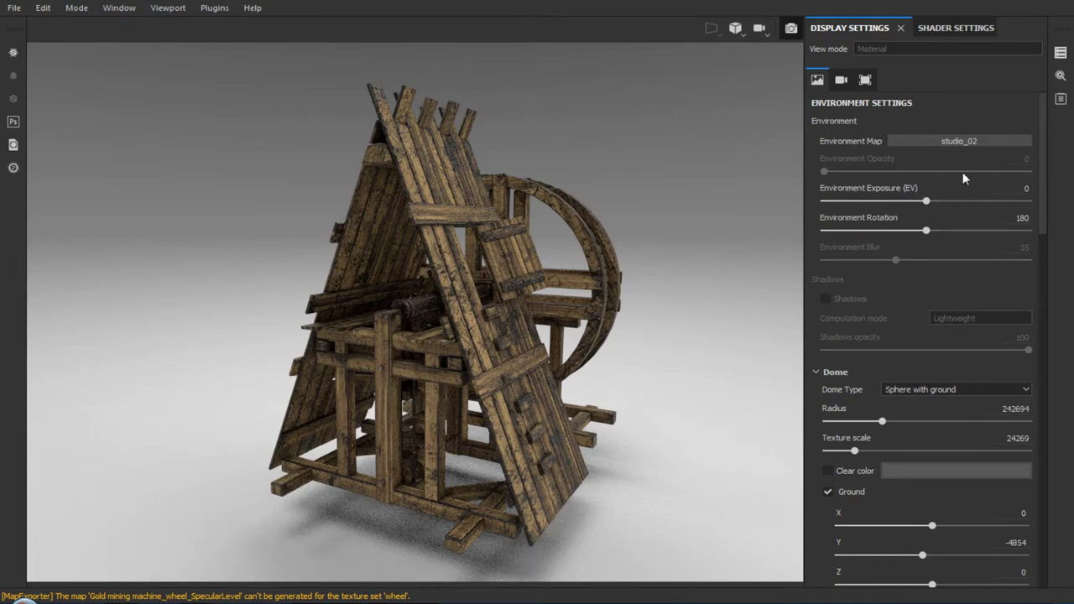
{"action": "mouse_move", "coordinate": [924, 203]}
{"action": "left_mouse_down"}
{"action": "mouse_move", "coordinate": [971, 202]}
{"action": "mouse_move", "coordinate": [923, 202]}
{"action": "left_mouse_up"}
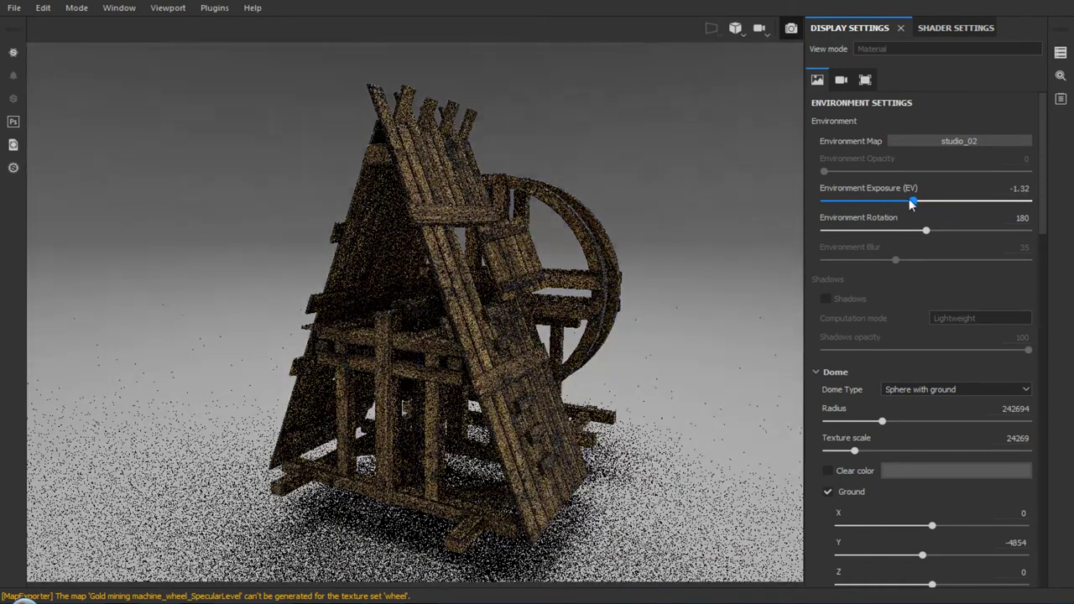
{"action": "left_click_drag", "start_coordinate": [910, 199], "coordinate": [930, 202]}
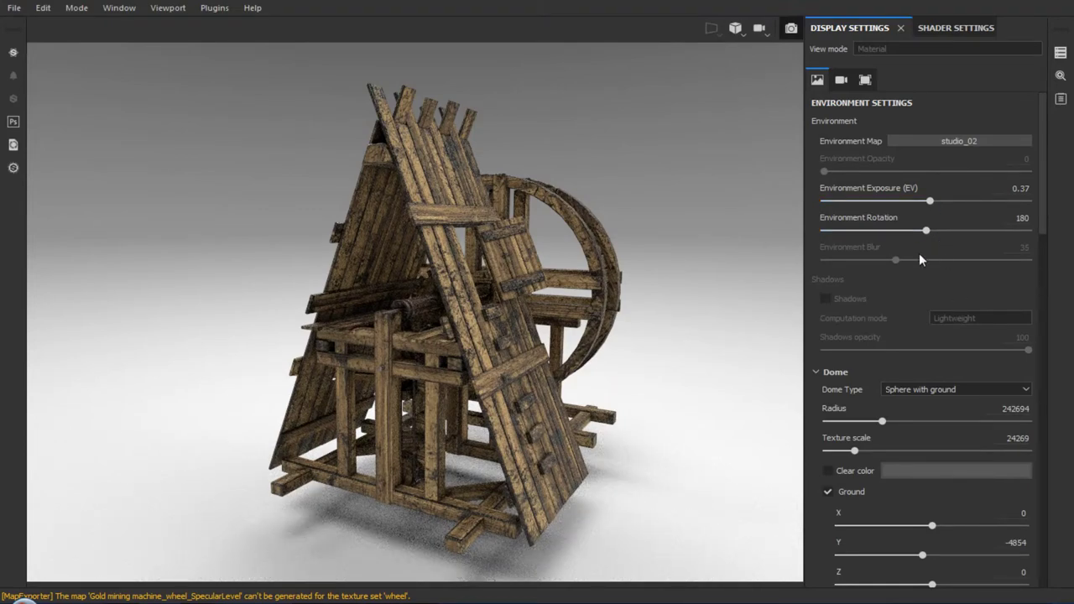
{"action": "mouse_move", "coordinate": [927, 231]}
{"action": "left_mouse_down"}
{"action": "mouse_move", "coordinate": [879, 231]}
{"action": "mouse_move", "coordinate": [930, 234]}
{"action": "left_mouse_up"}
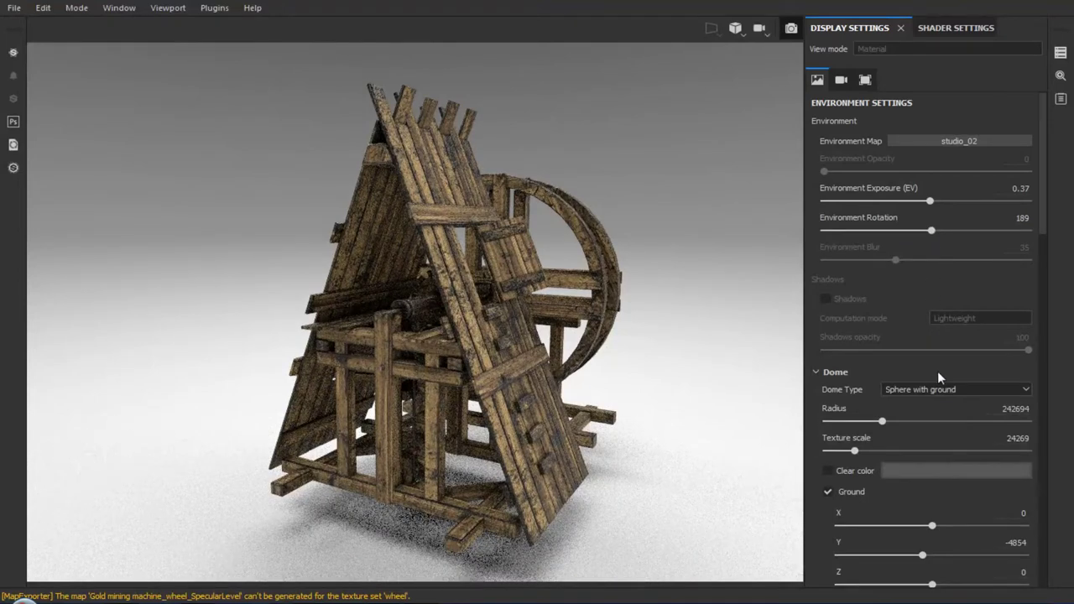
{"action": "left_click", "coordinate": [961, 390]}
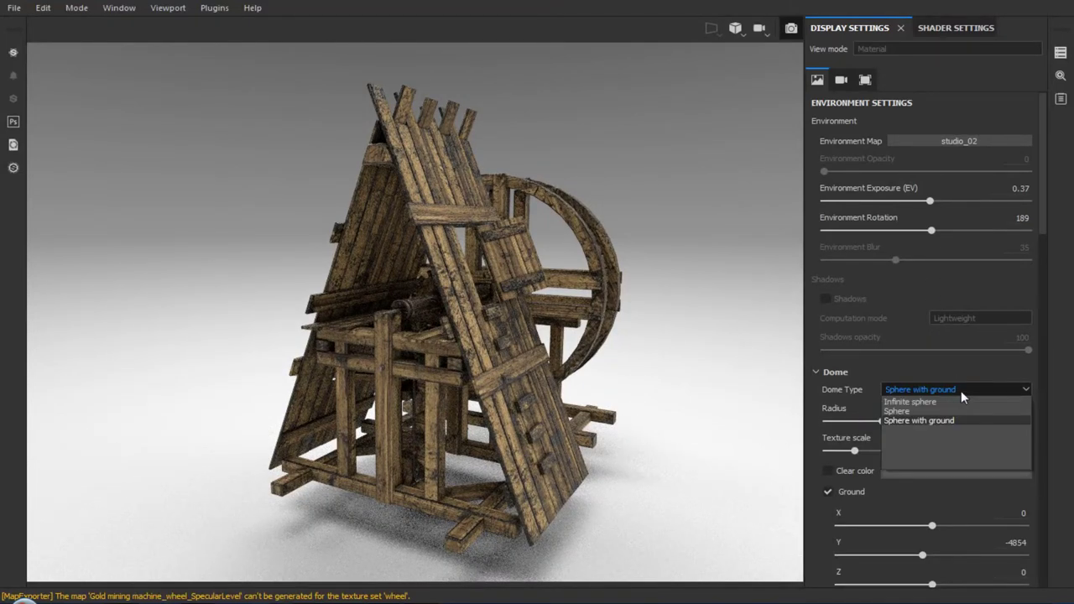
{"action": "left_click", "coordinate": [957, 398]}
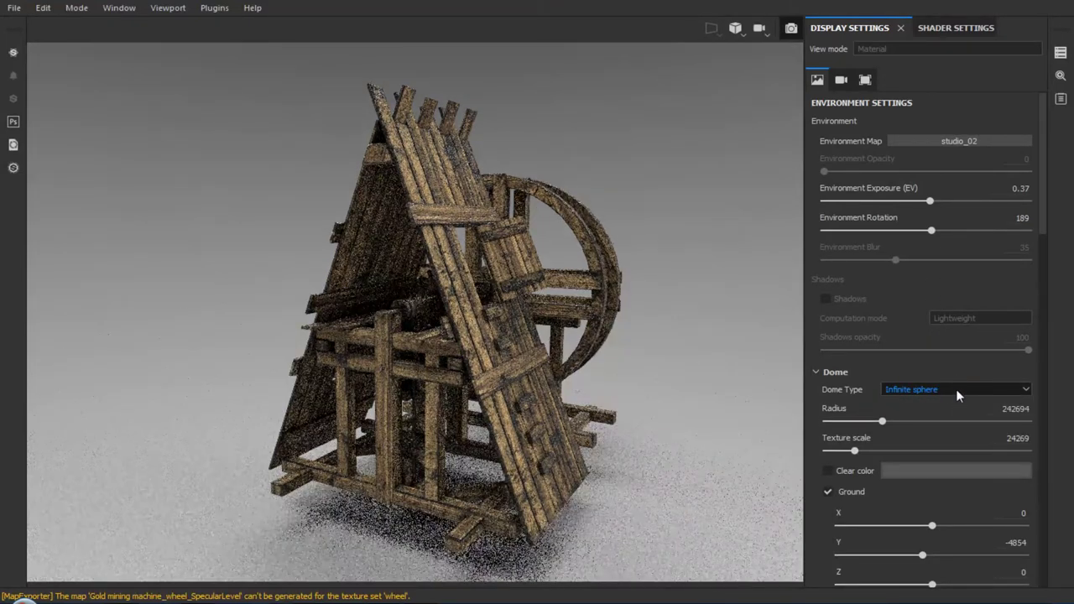
{"action": "left_click", "coordinate": [956, 388]}
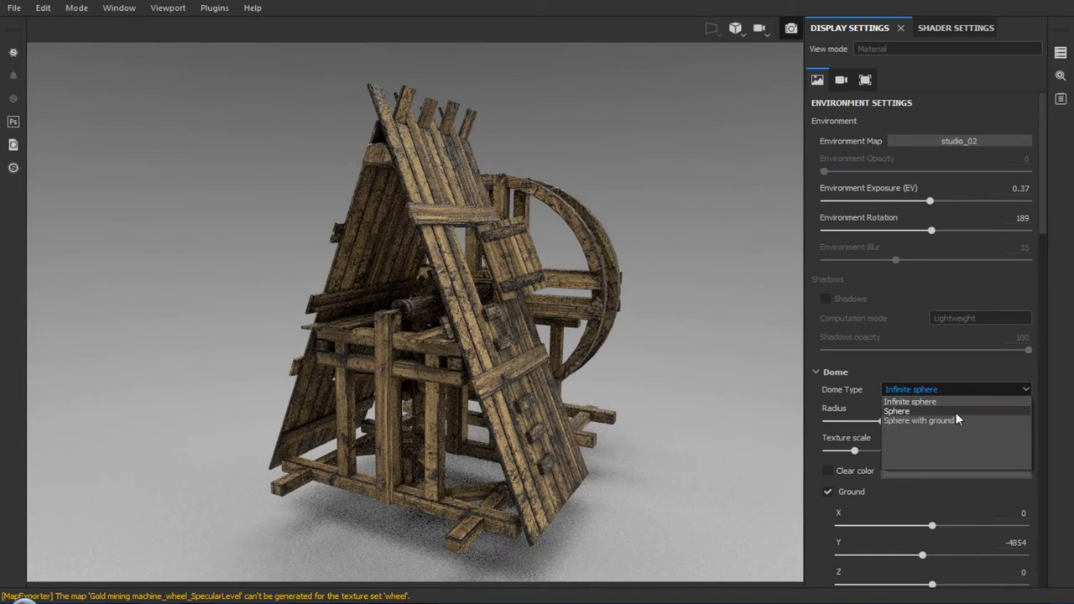
{"action": "left_click", "coordinate": [956, 419]}
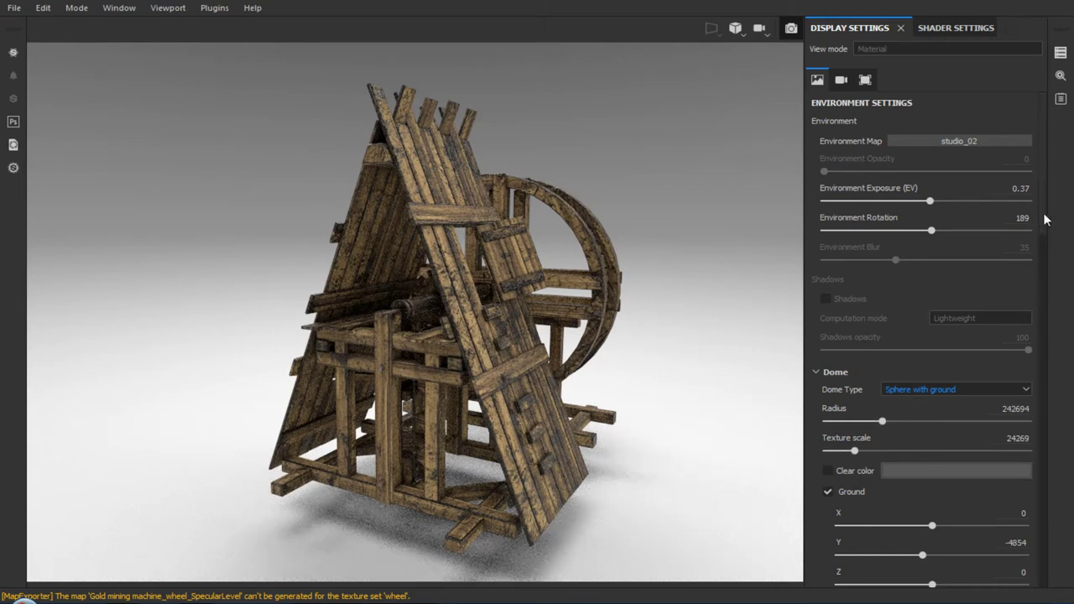
{"action": "scroll", "coordinate": [1048, 268], "scroll_direction": "down", "scroll_amount": 2}
{"action": "scroll", "coordinate": [1048, 277], "scroll_direction": "down", "scroll_amount": 1}
{"action": "scroll", "coordinate": [1047, 286], "scroll_direction": "up", "scroll_amount": 1}
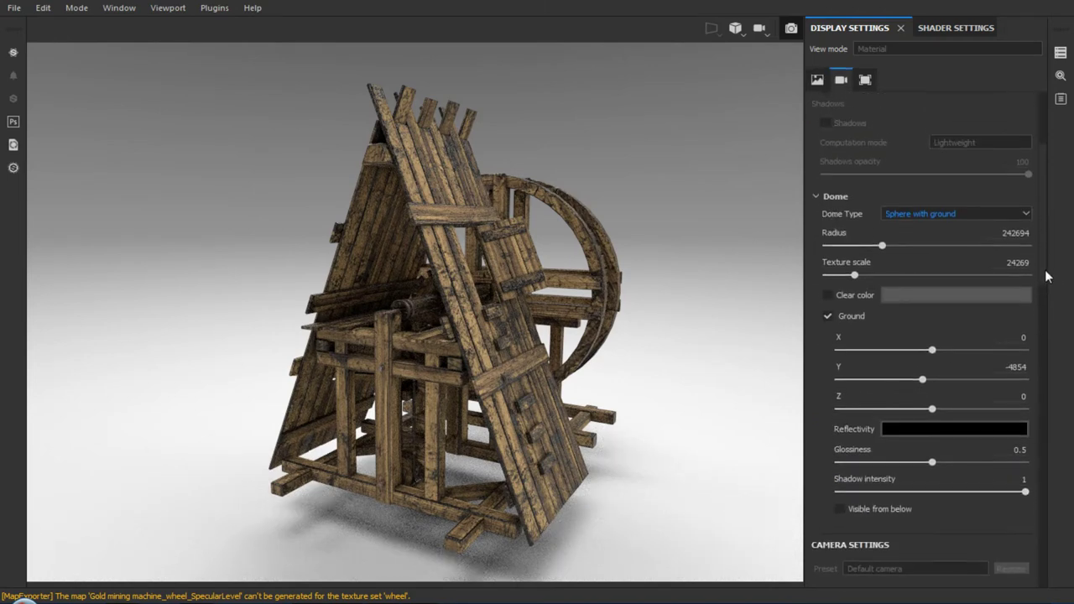
{"action": "left_click", "coordinate": [828, 295]}
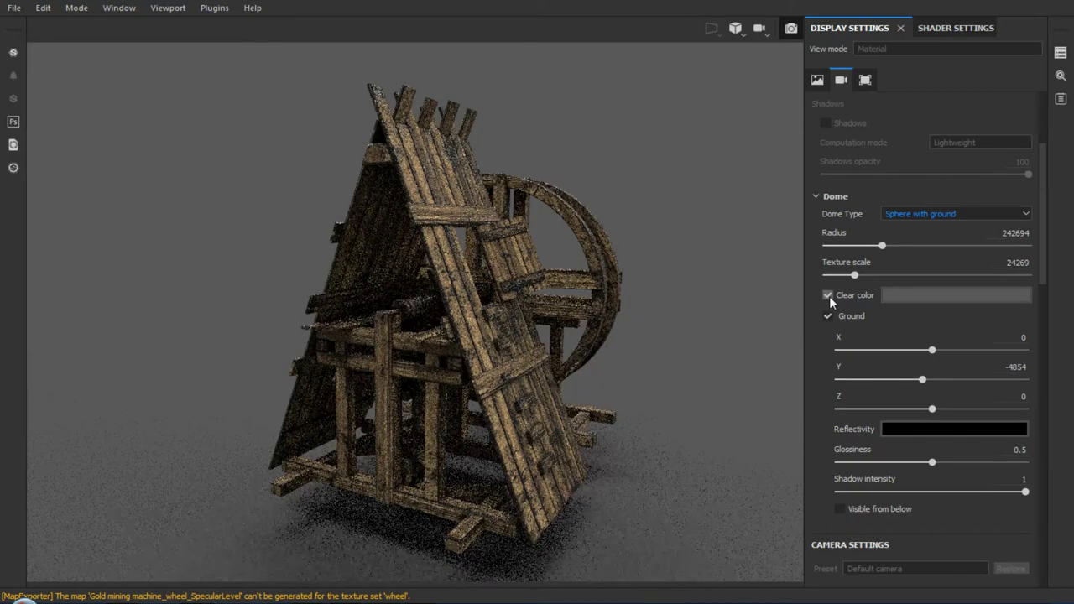
{"action": "left_click", "coordinate": [828, 296]}
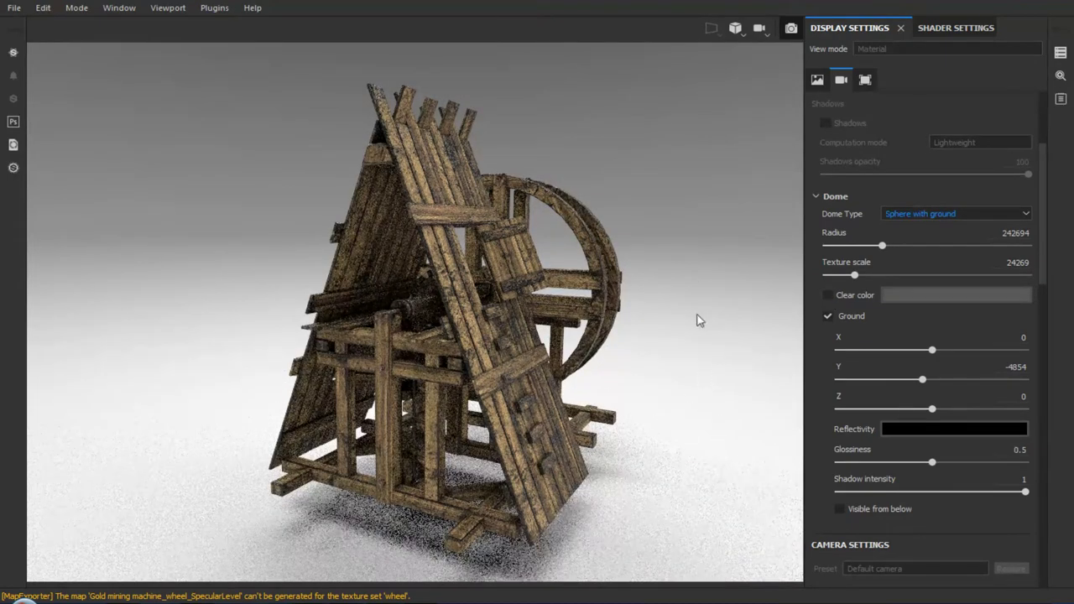
{"action": "left_click", "coordinate": [828, 296]}
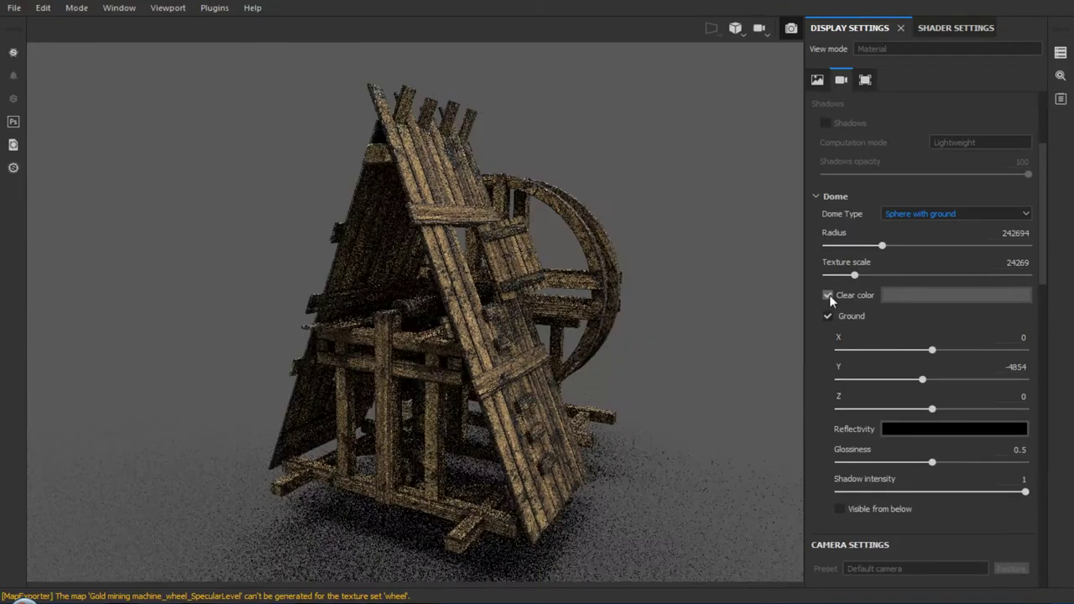
{"action": "left_click", "coordinate": [828, 295]}
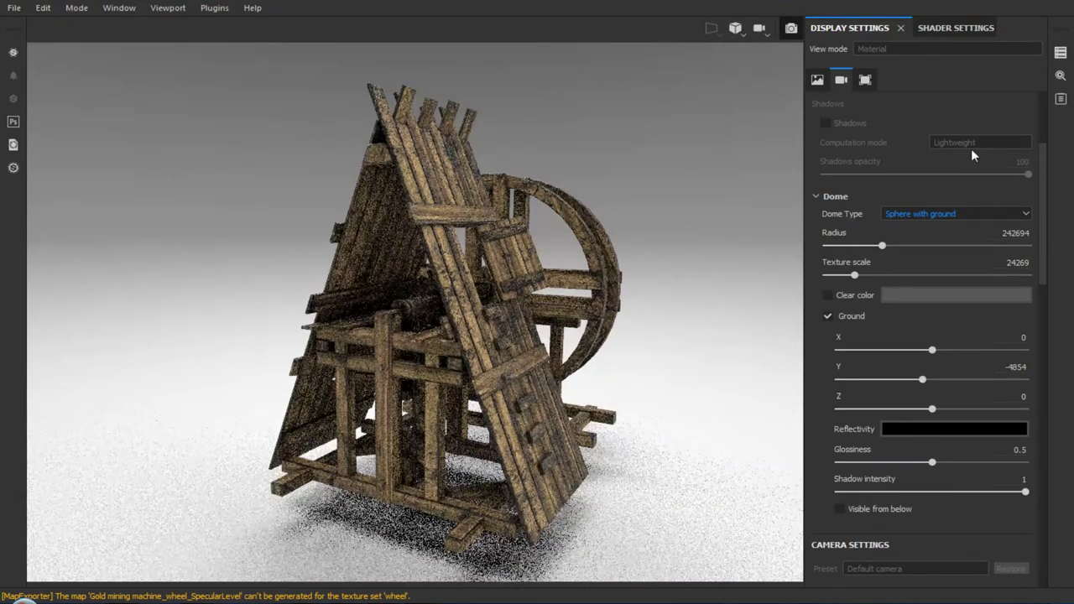
{"action": "scroll", "coordinate": [1047, 166], "scroll_direction": "up", "scroll_amount": 1}
{"action": "scroll", "coordinate": [1046, 166], "scroll_direction": "up", "scroll_amount": 6}
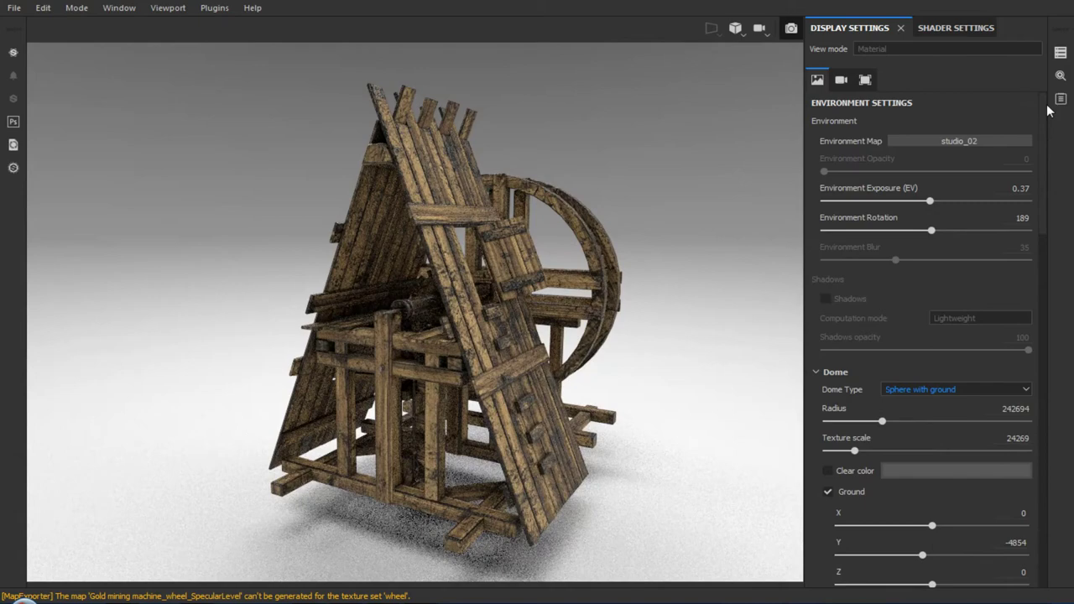
Use the bus_garage environment map with the Dome's Clear color enabled for a grey backdrop
{"action": "left_click", "coordinate": [989, 144]}
{"action": "left_click", "coordinate": [961, 190]}
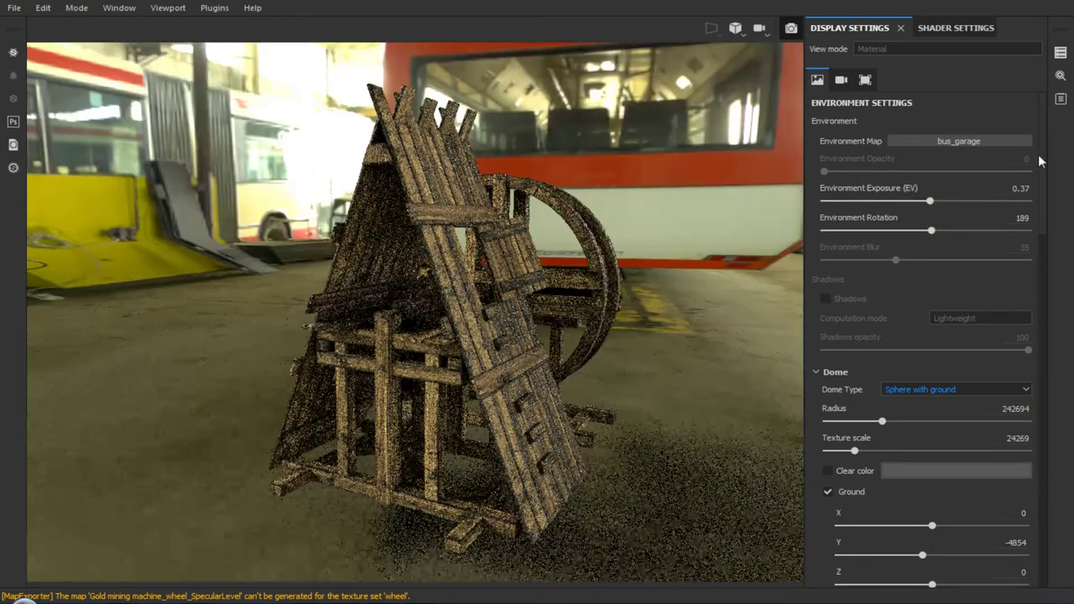
{"action": "left_click_drag", "start_coordinate": [1042, 164], "coordinate": [1040, 221]}
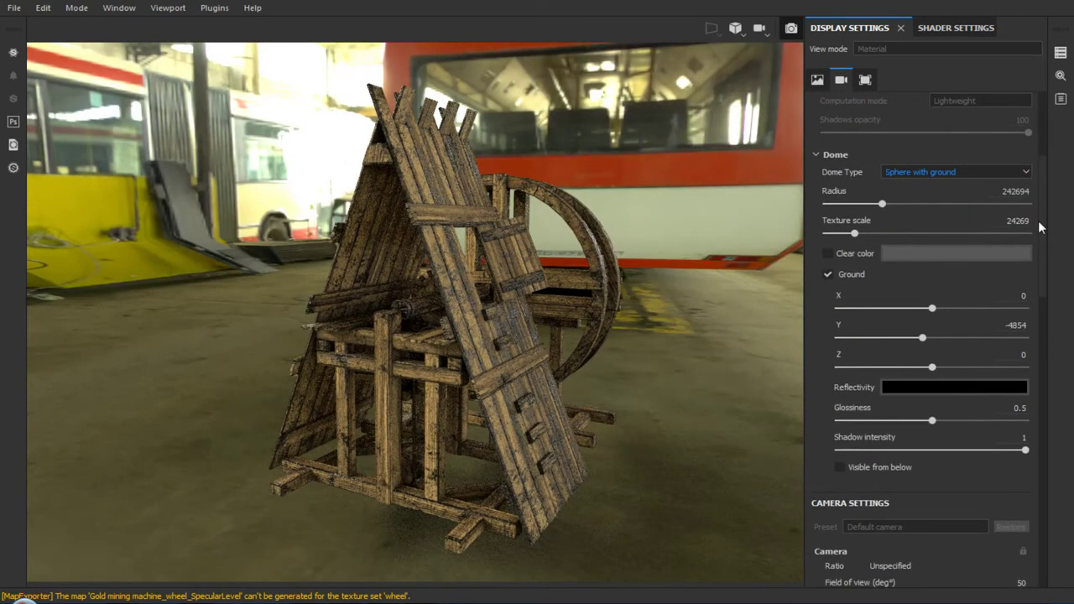
{"action": "left_click", "coordinate": [826, 282]}
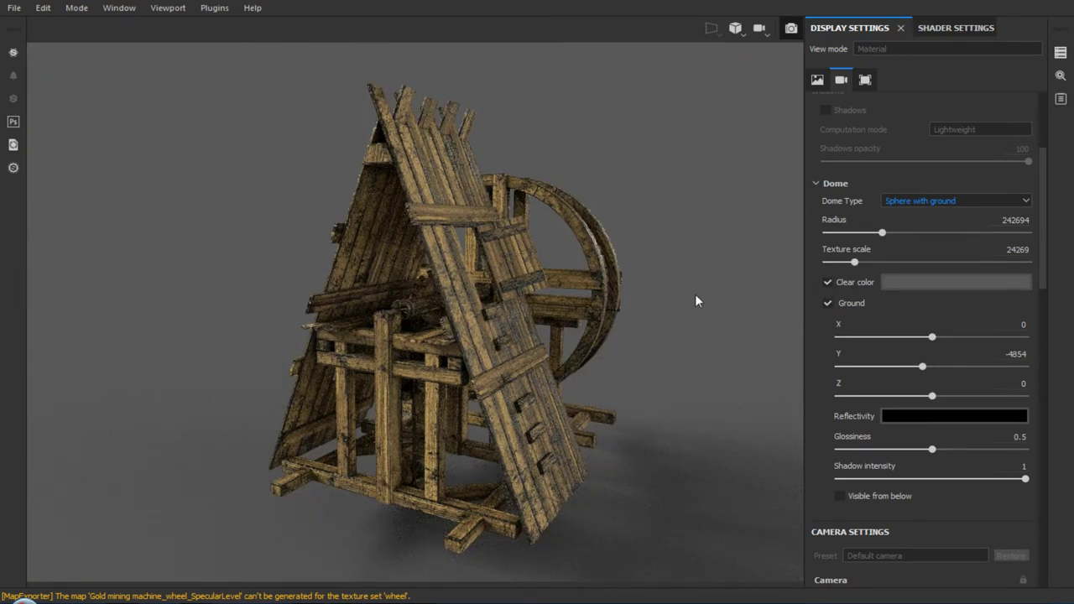
Rotate the environment lighting, then orbit, pan and zoom to frame the machine
{"action": "mouse_move", "coordinate": [695, 294]}
{"action": "right_mouse_down", "text": "shift"}
{"action": "mouse_move", "coordinate": [643, 307]}
{"action": "mouse_move", "coordinate": [731, 311]}
{"action": "mouse_move", "coordinate": [684, 314]}
{"action": "mouse_move", "coordinate": [698, 314]}
{"action": "right_mouse_up", "text": "shift"}
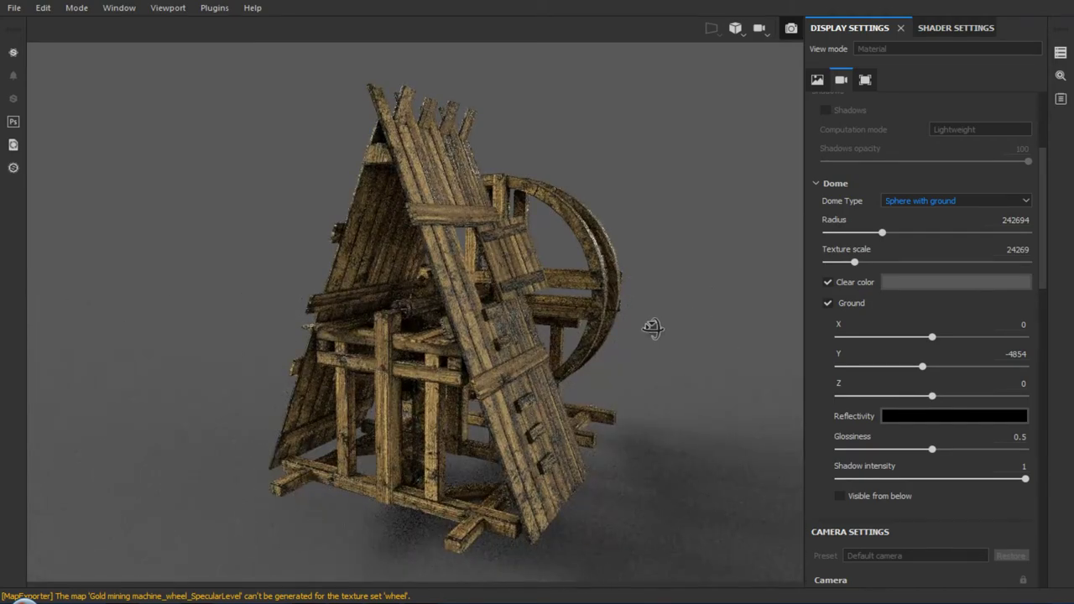
{"action": "left_click_drag", "start_coordinate": [650, 328], "coordinate": [629, 327], "text": "alt"}
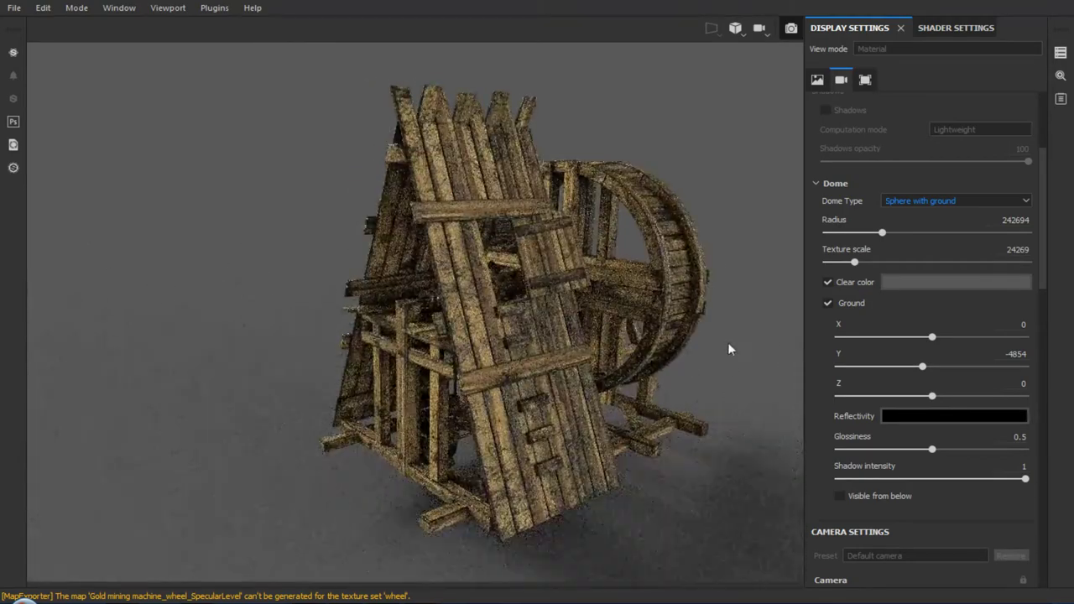
{"action": "middle_click_drag", "start_coordinate": [714, 345], "coordinate": [689, 348], "text": "alt"}
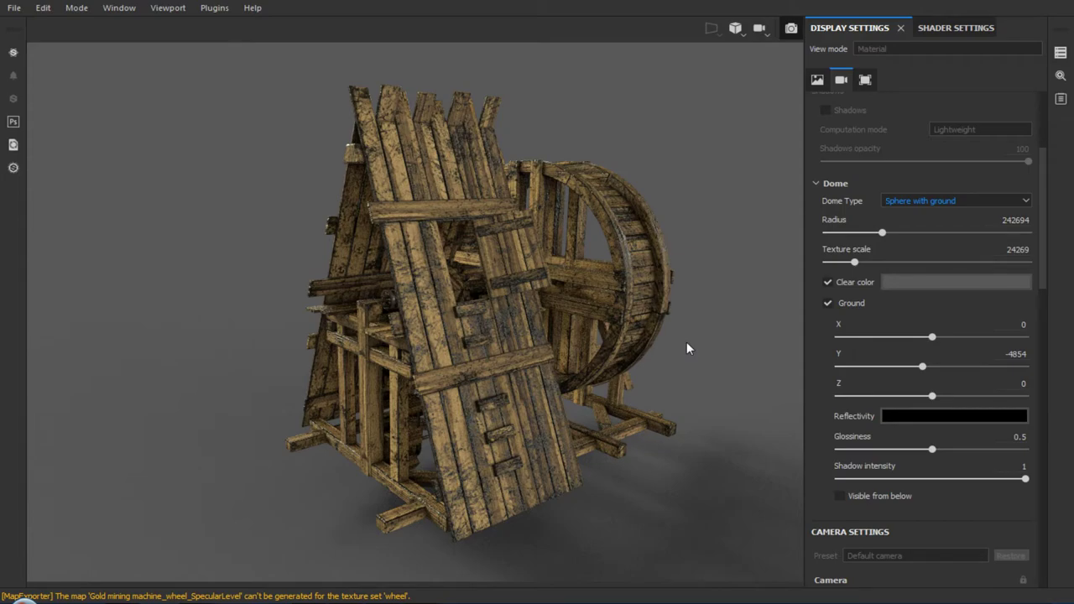
{"action": "left_click_drag", "start_coordinate": [669, 380], "coordinate": [714, 372], "text": "alt"}
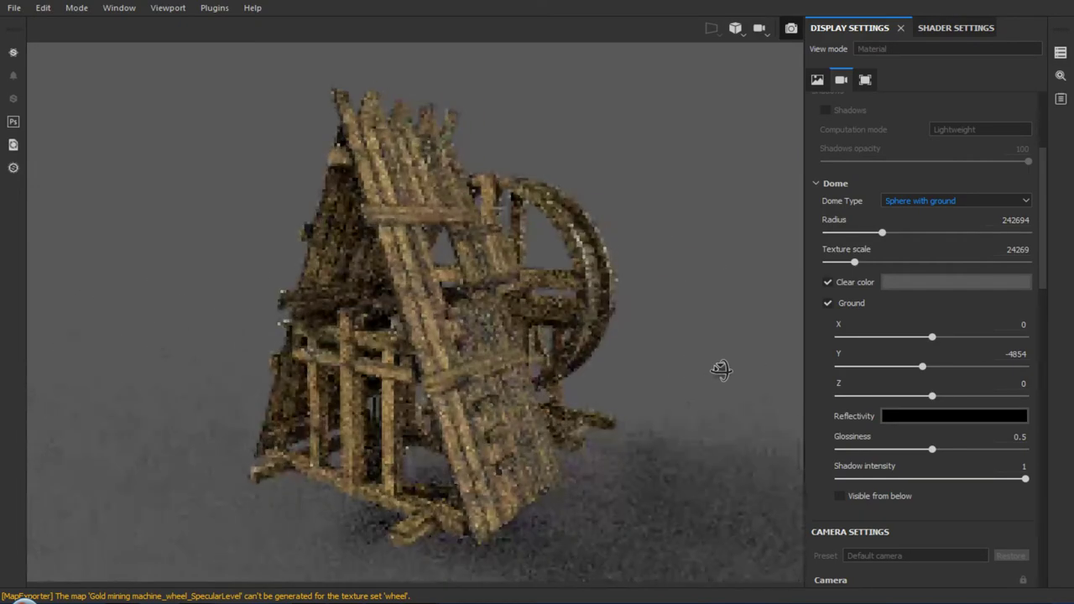
{"action": "right_click_drag", "start_coordinate": [667, 340], "coordinate": [674, 379], "text": "alt"}
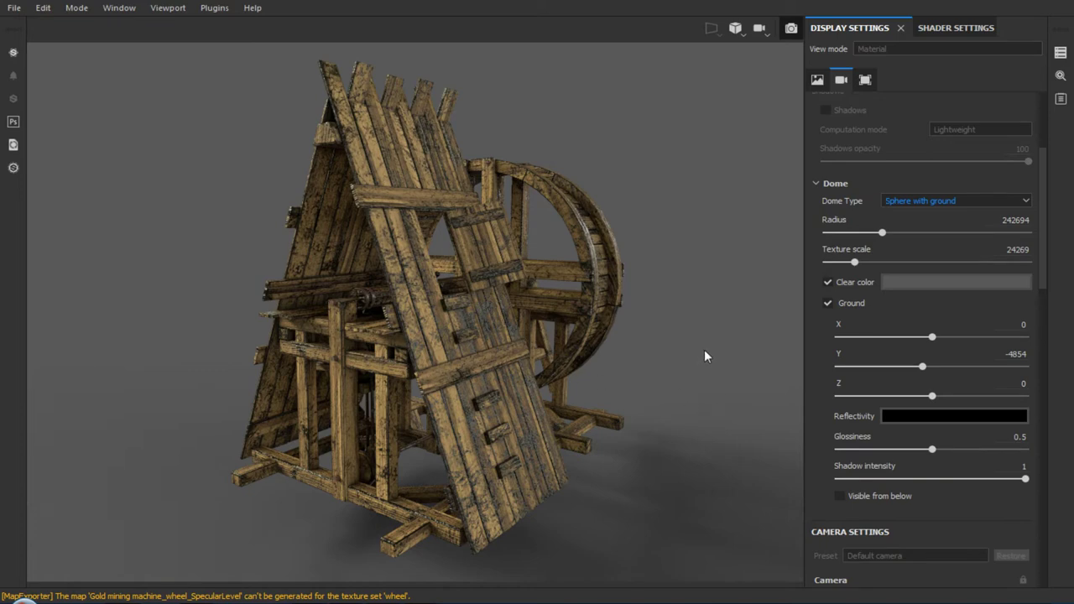
Check the environment, camera and viewport settings, ending on Camera: 50° FOV, 17 mm focal length
{"action": "left_click", "coordinate": [818, 81]}
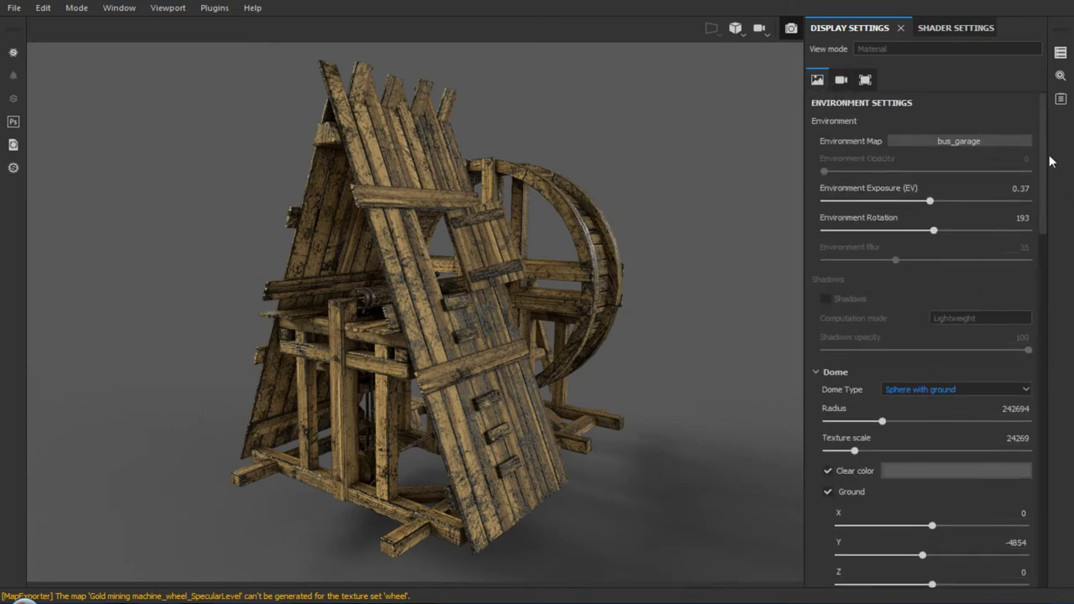
{"action": "left_click", "coordinate": [843, 79]}
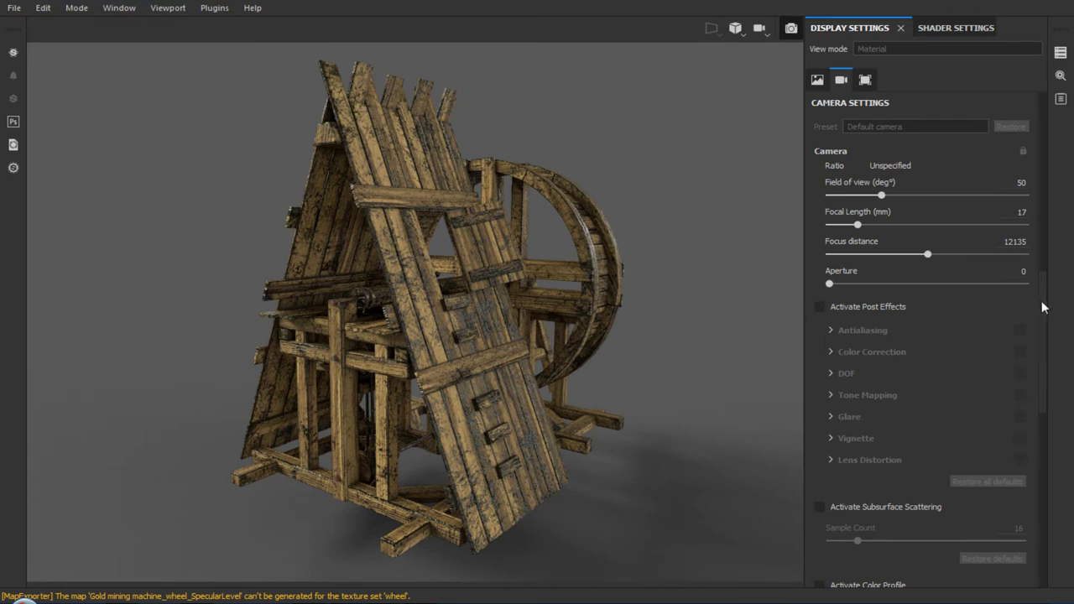
{"action": "left_click", "coordinate": [865, 81]}
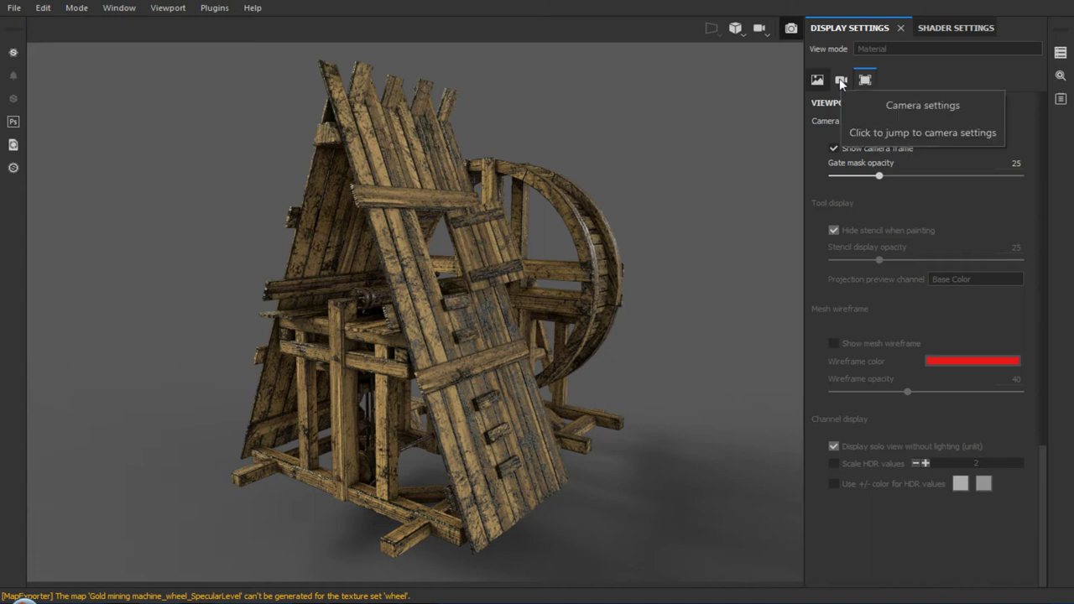
{"action": "left_click", "coordinate": [839, 78]}
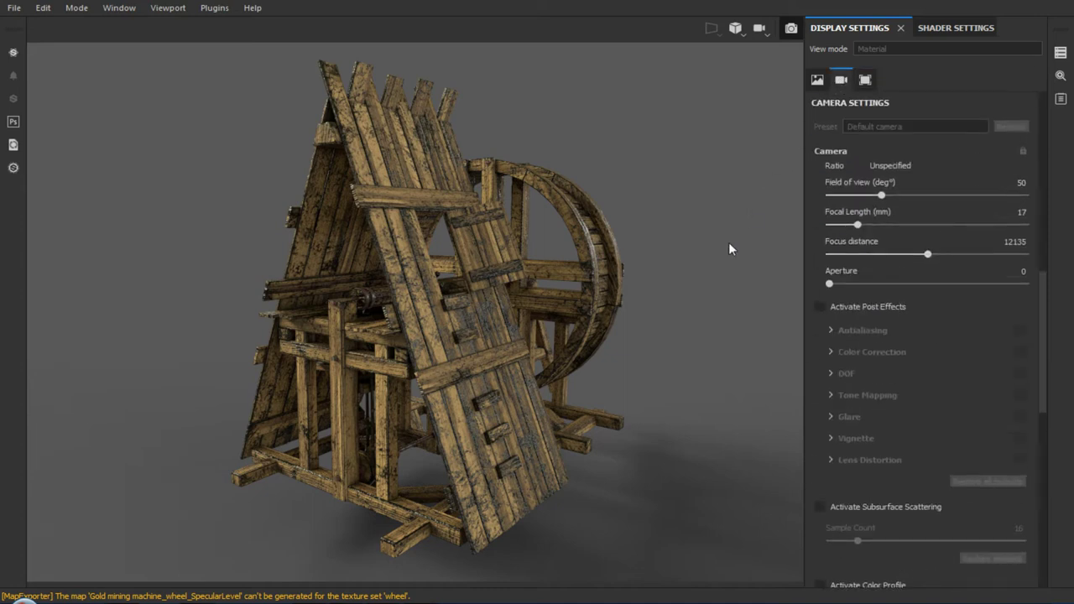
Set Iray max render time to 10 minutes and override the viewport resolution to 1920x1200
{"action": "left_click", "coordinate": [1062, 76]}
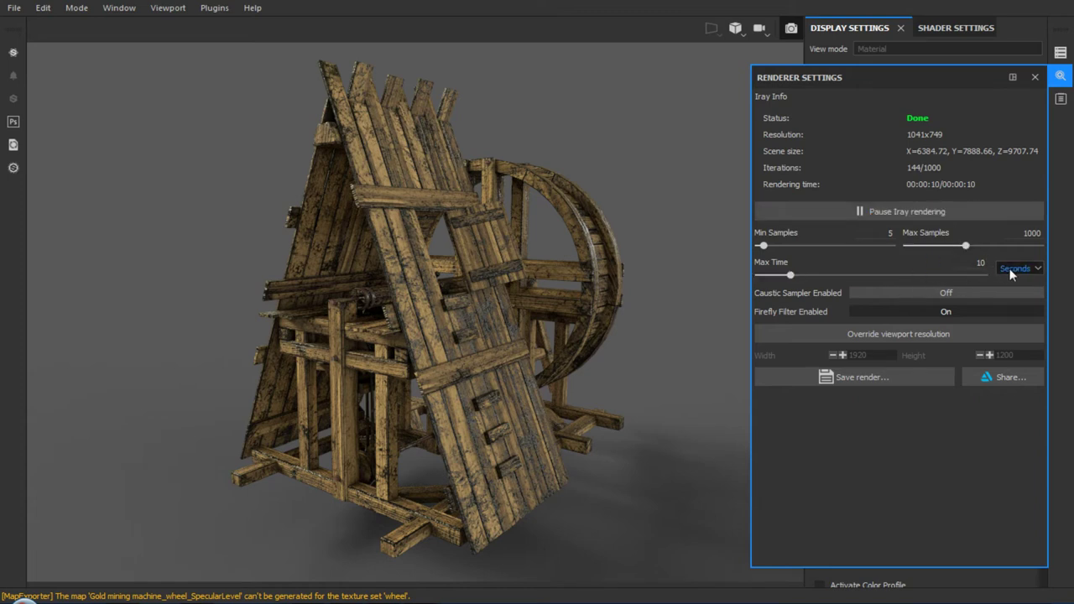
{"action": "left_click", "coordinate": [1038, 270]}
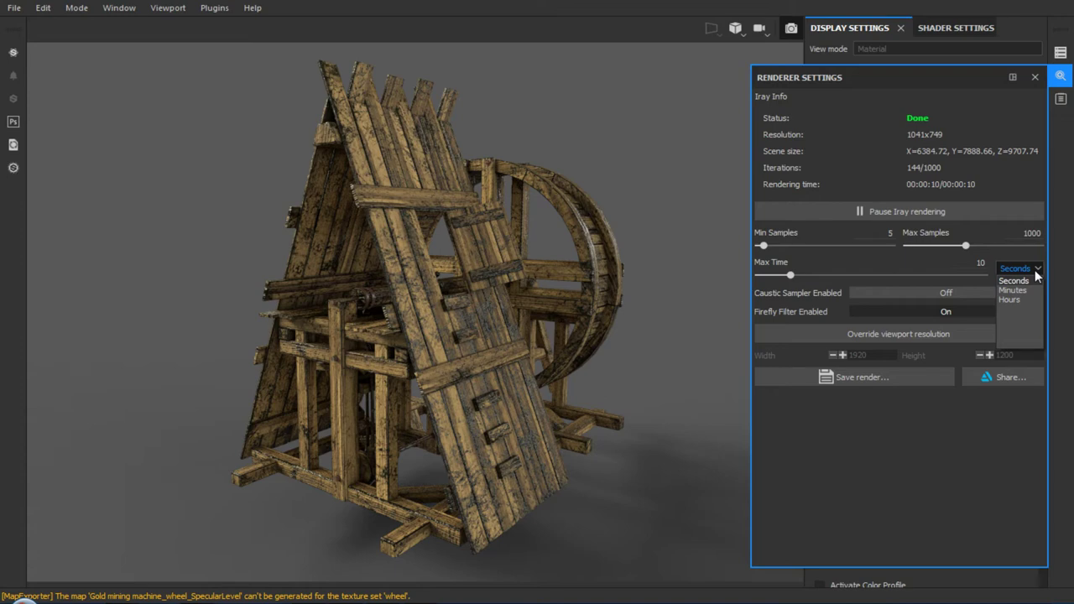
{"action": "left_click", "coordinate": [1016, 289]}
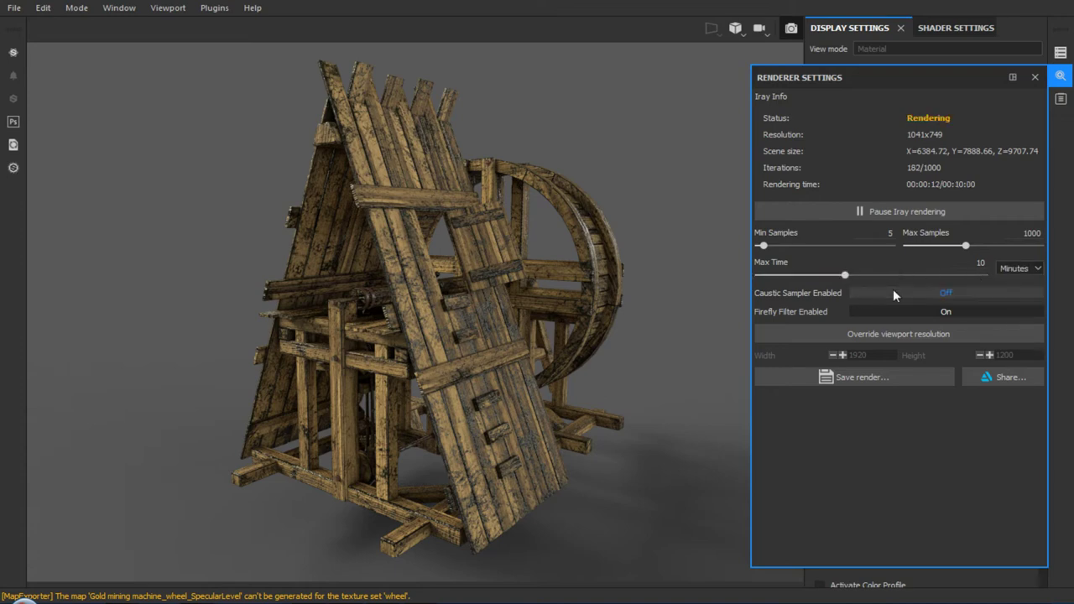
{"action": "left_click", "coordinate": [875, 335]}
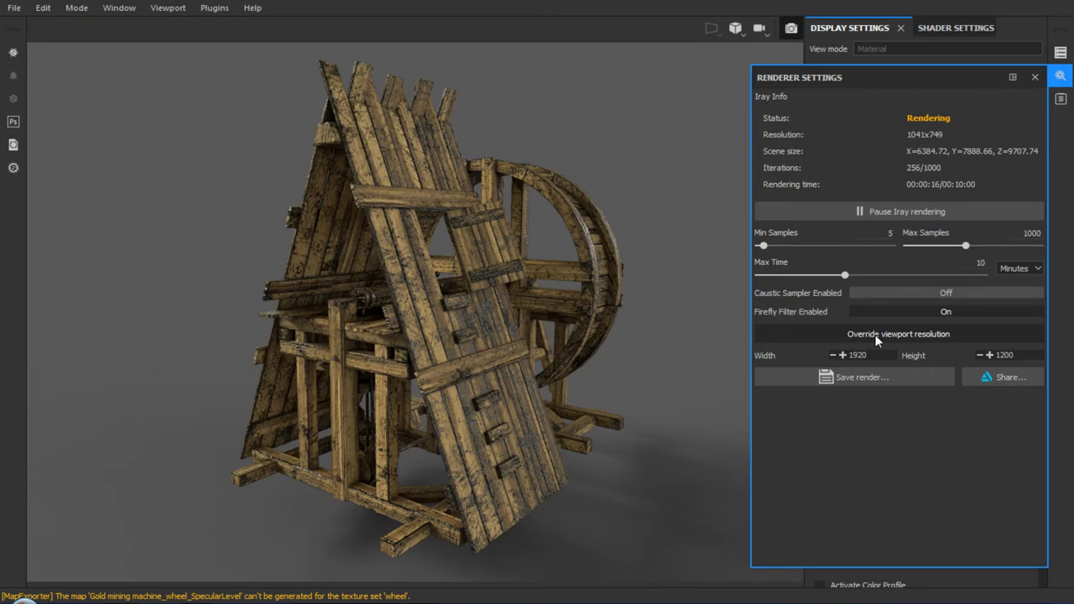
{"action": "double_click", "coordinate": [880, 355]}
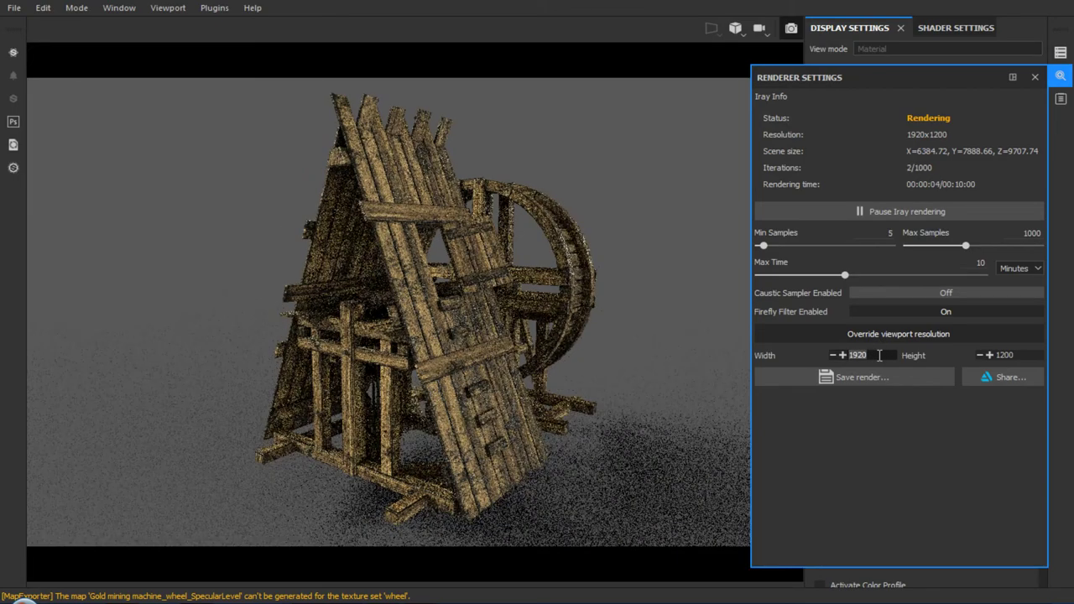